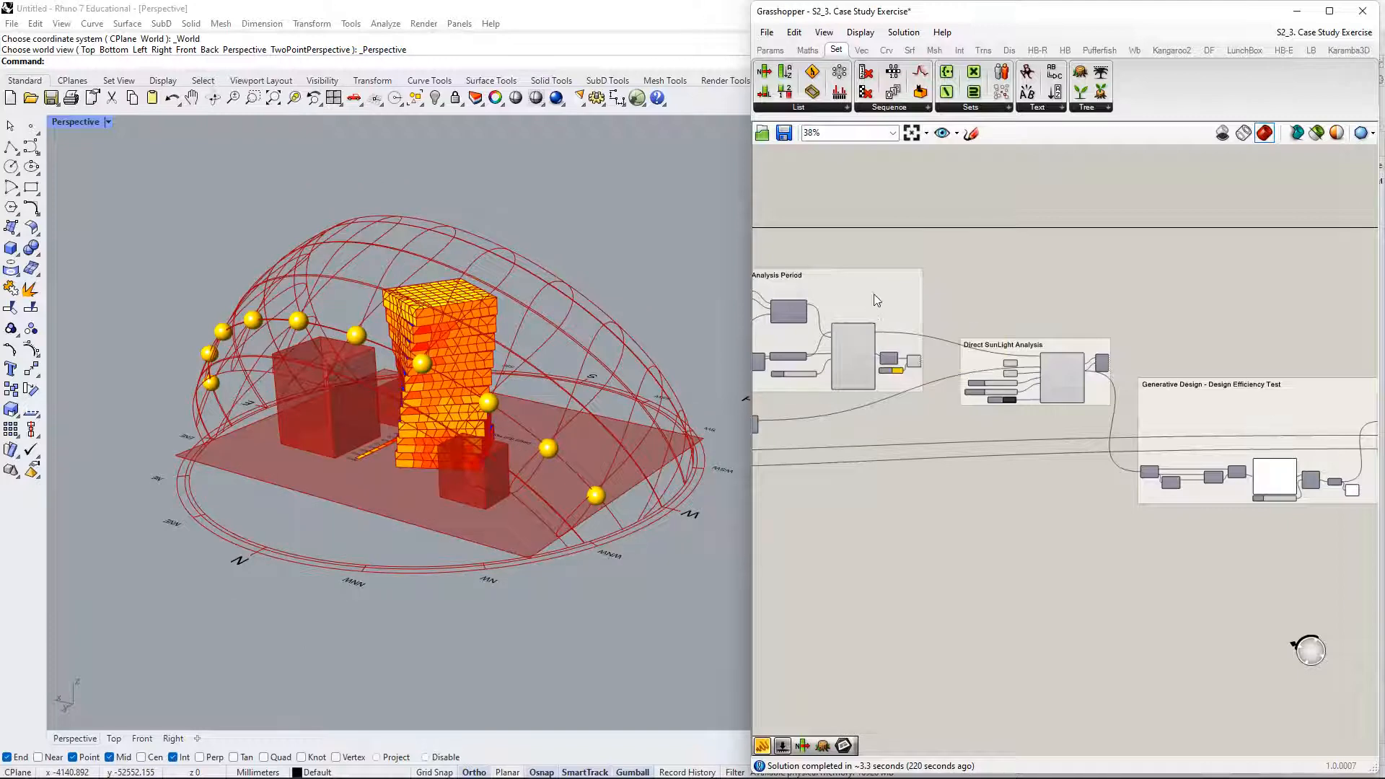
- Move the SunPath and Analysis Period group slightly up on the canvas
right_drag(876, 250, 1053, 235)
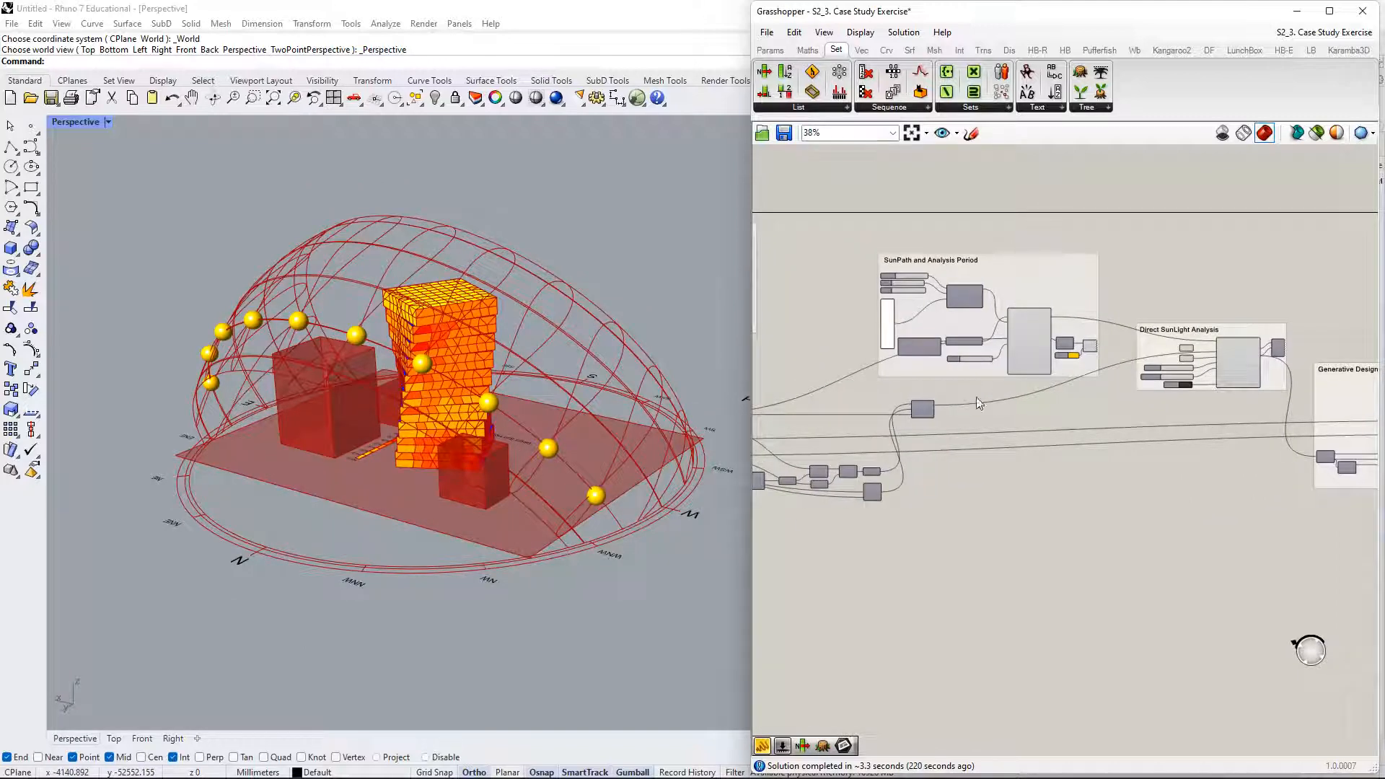
right_drag(958, 442, 1016, 422)
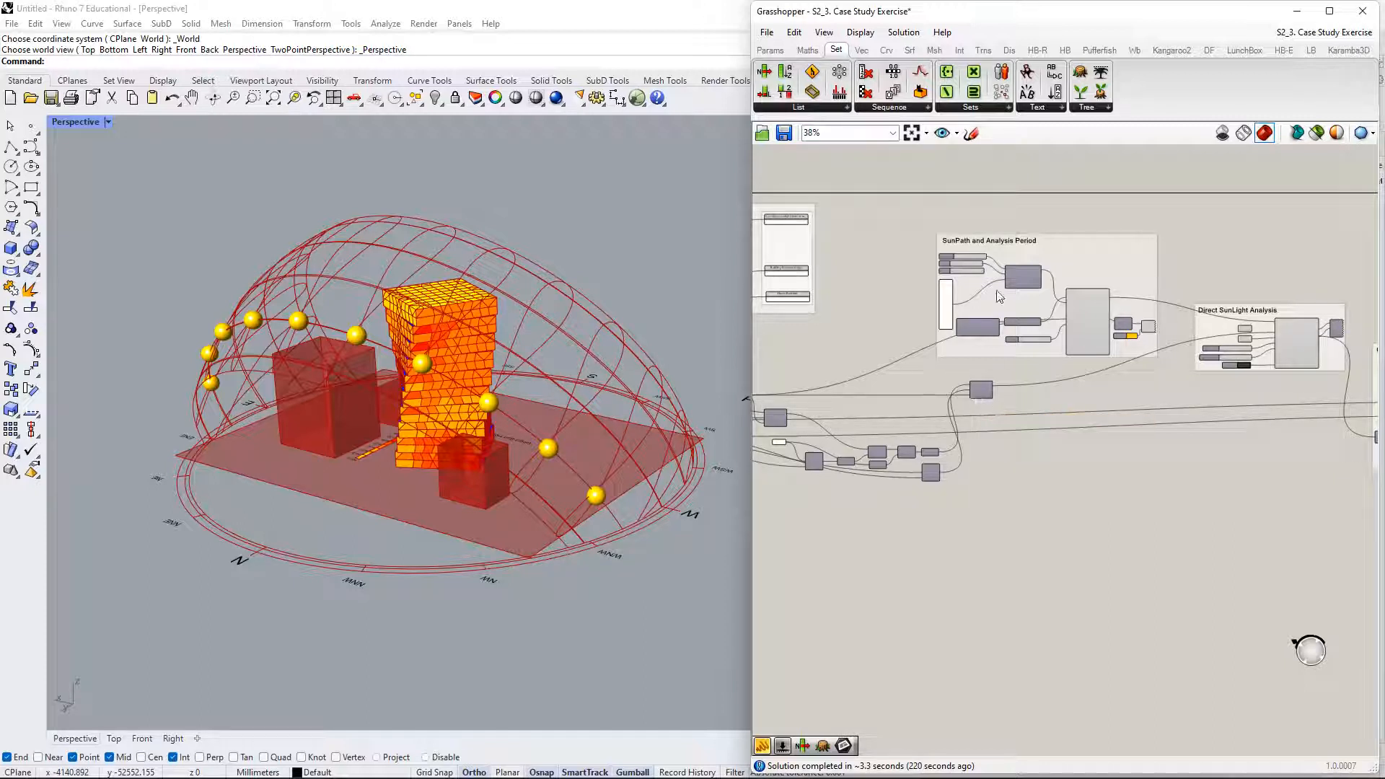
drag(1075, 248, 1067, 219)
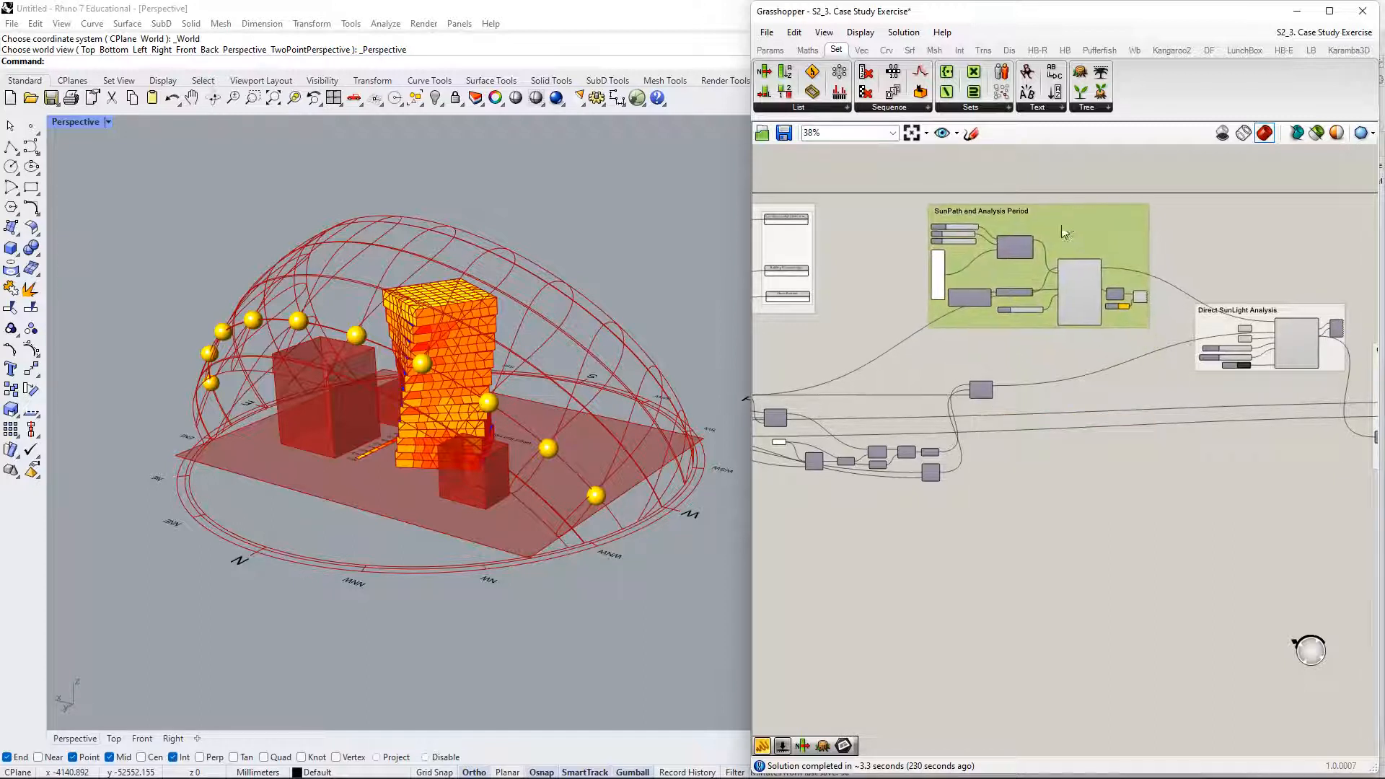
right_drag(1080, 235, 1046, 246)
- Select the LB SunPath component in the SunPath and Analysis Period group and open its component options
scroll(1034, 346, up, 5)
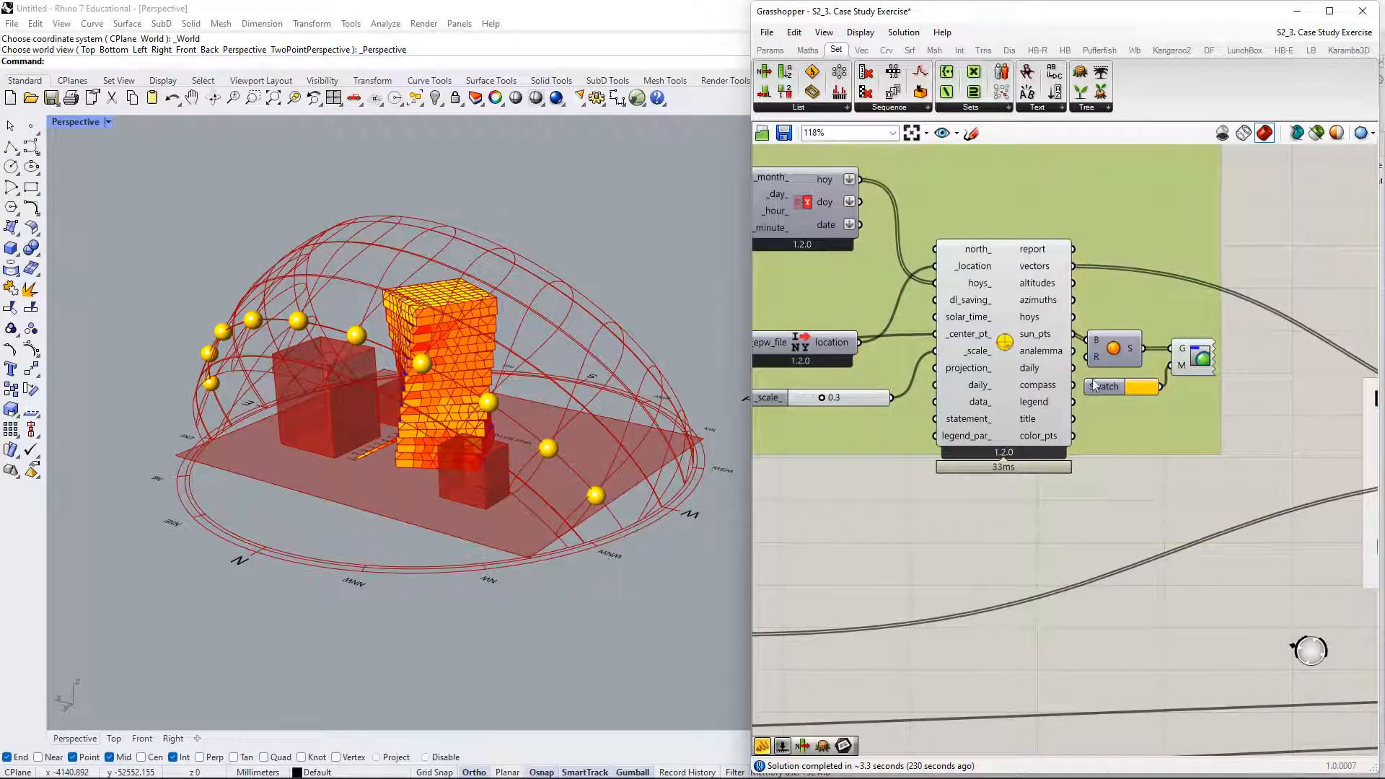
right_drag(1214, 360, 1103, 448)
right_drag(1018, 404, 978, 418)
click(911, 433)
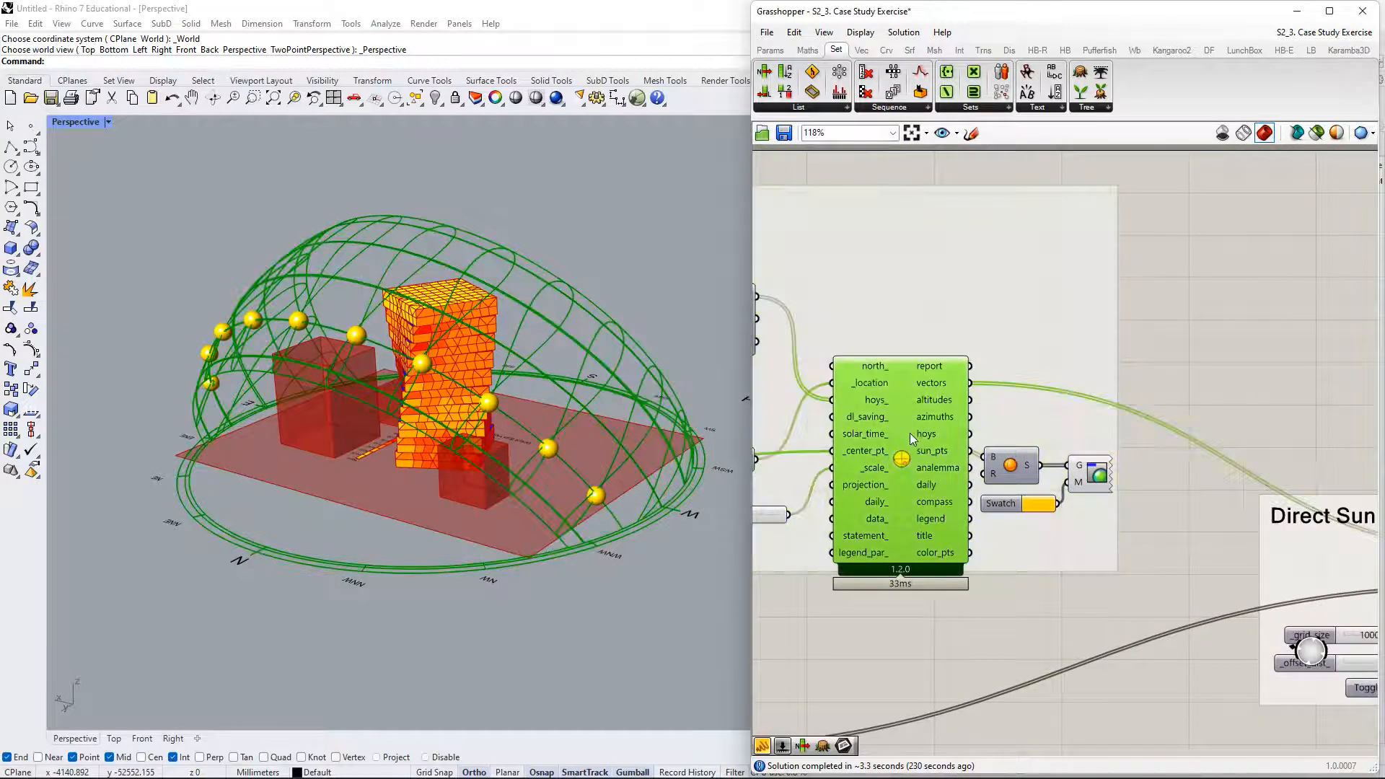
right_click(910, 433)
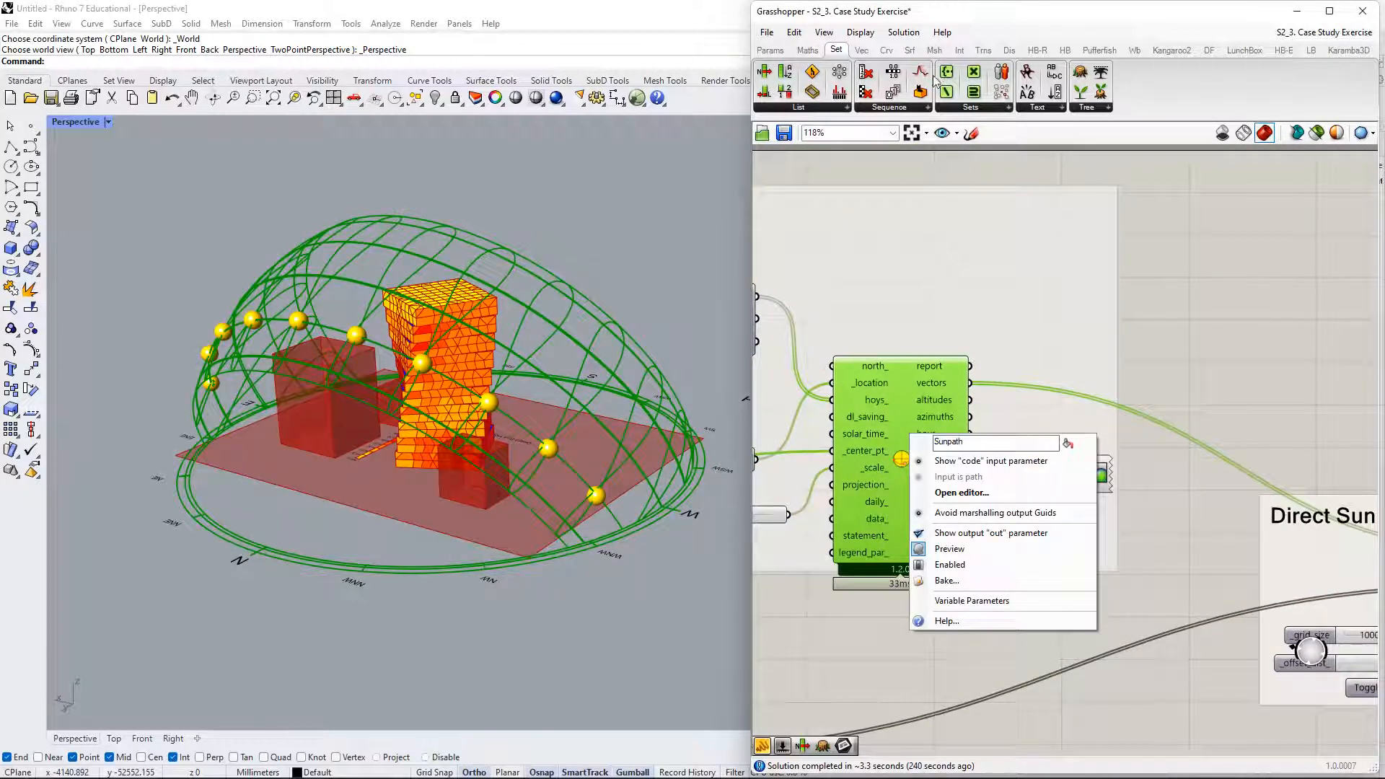
- Place the utility component labelled Active on the canvas and position it above the SunPath and Analysis Period group
click(776, 50)
drag(1054, 78, 1214, 185)
right_drag(1204, 258, 1231, 325)
drag(1217, 287, 828, 199)
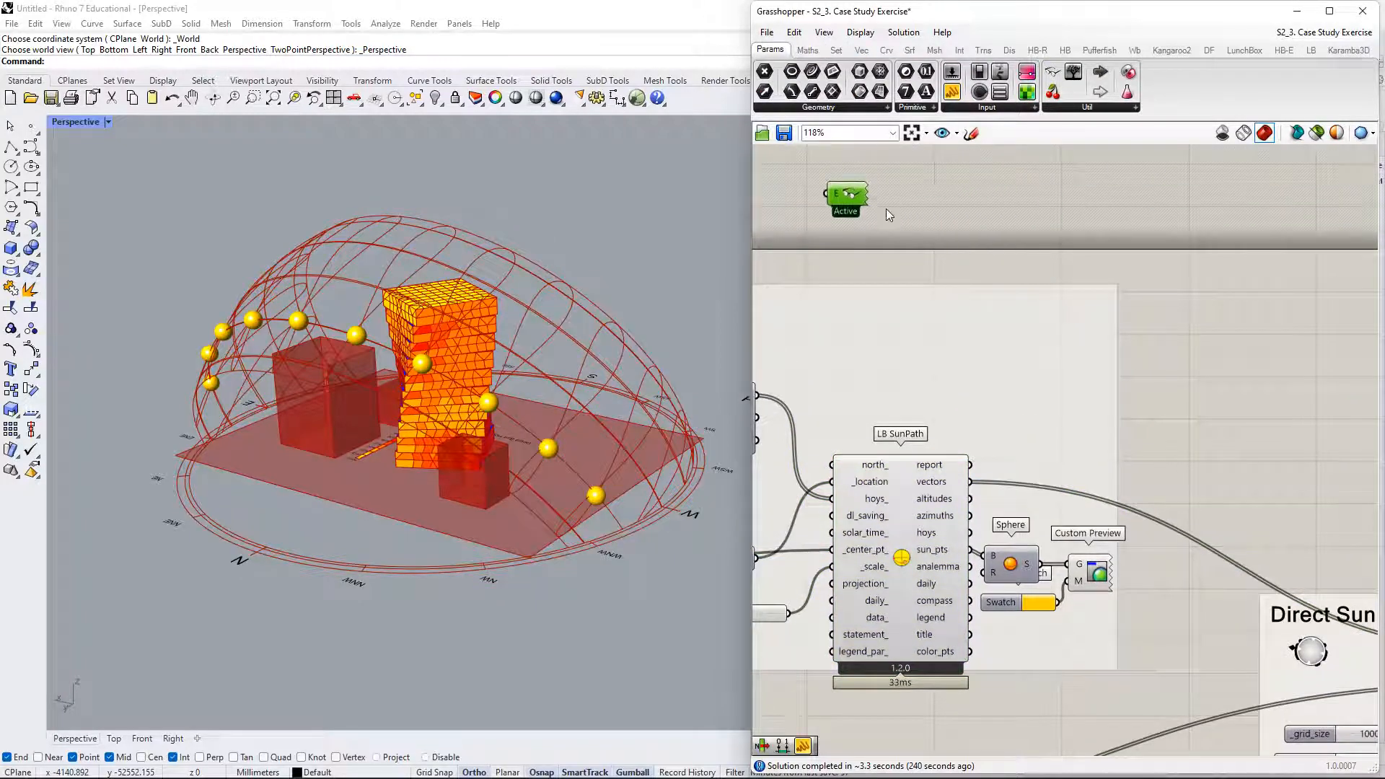
- Examine the LB Direct Sun Hours component and its wired inputs in the Direct SunLight Analysis group
right_drag(917, 492, 1012, 350)
right_drag(1229, 484, 1075, 405)
scroll(1104, 400, down, 3)
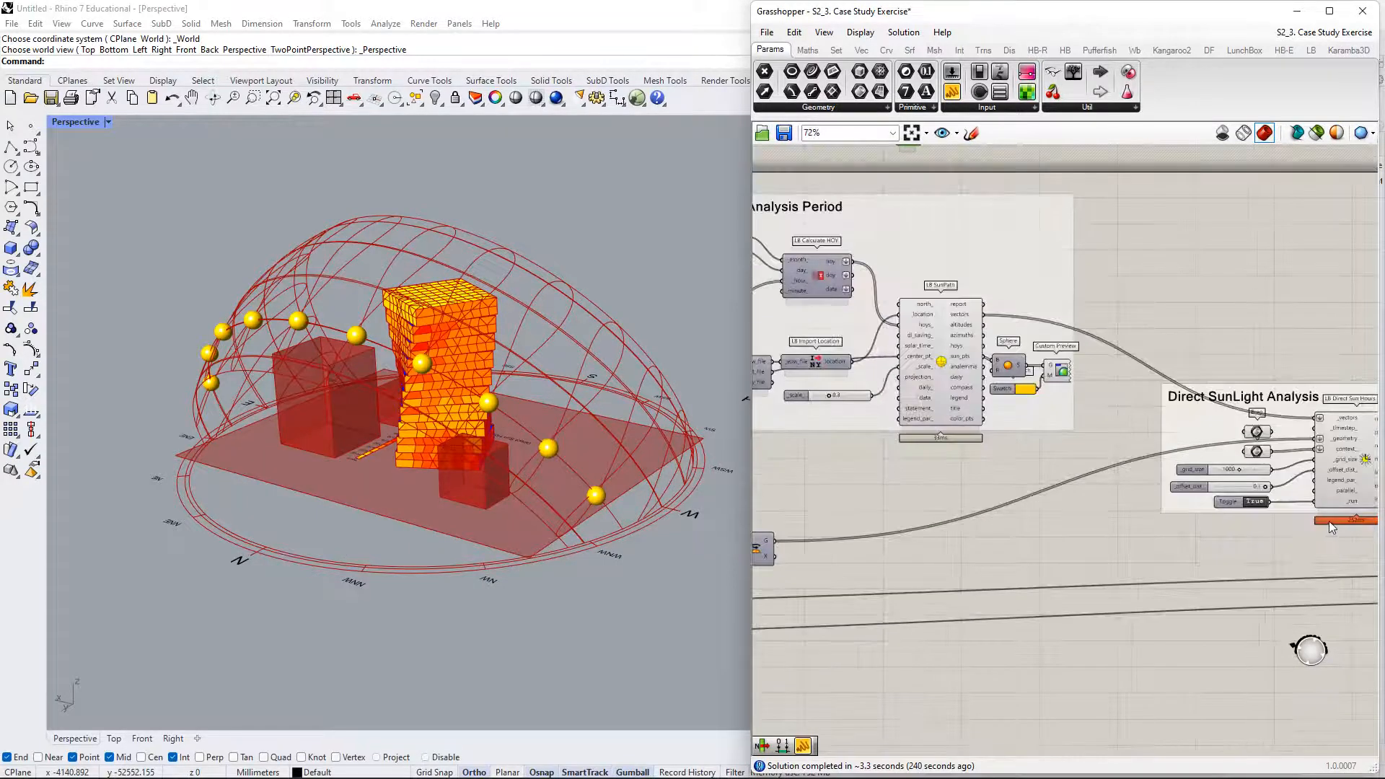
right_drag(1325, 518, 1110, 515)
click(1161, 464)
right_drag(1164, 445, 1075, 389)
scroll(1080, 451, up, 3)
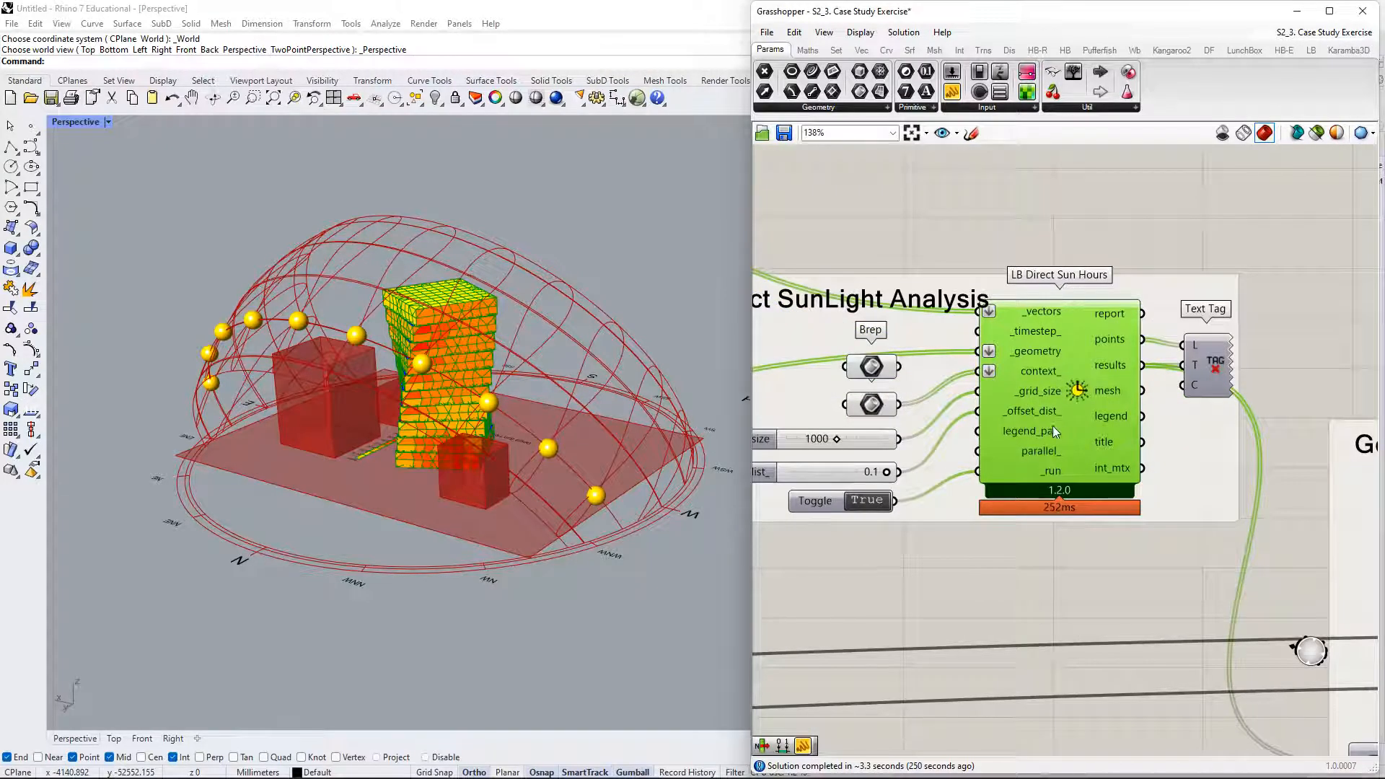
scroll(1037, 421, down, 3)
right_drag(1063, 498, 952, 431)
scroll(952, 431, down, 6)
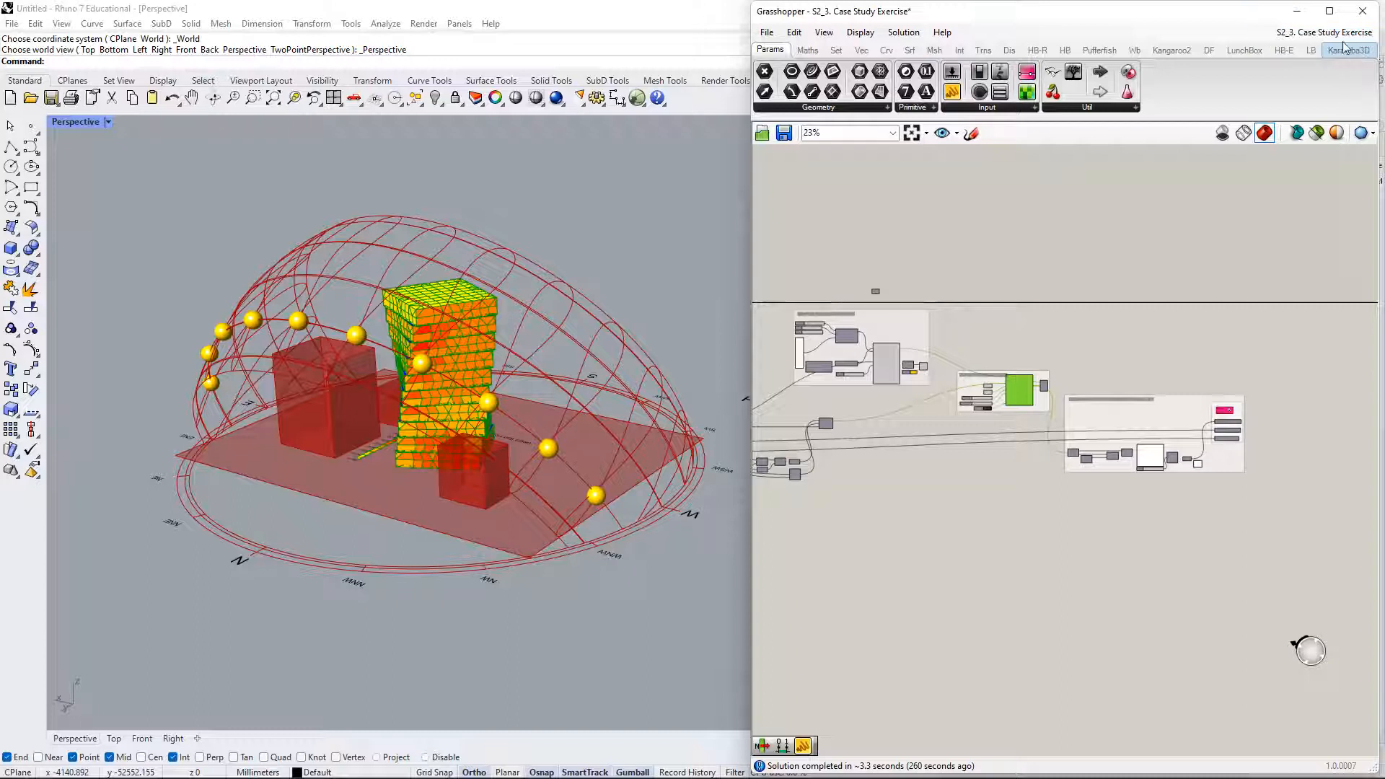
- Move the Eficiency Test Results group slightly up on the canvas
right_drag(1046, 275, 1190, 232)
right_drag(866, 359, 956, 356)
scroll(919, 314, up, 2)
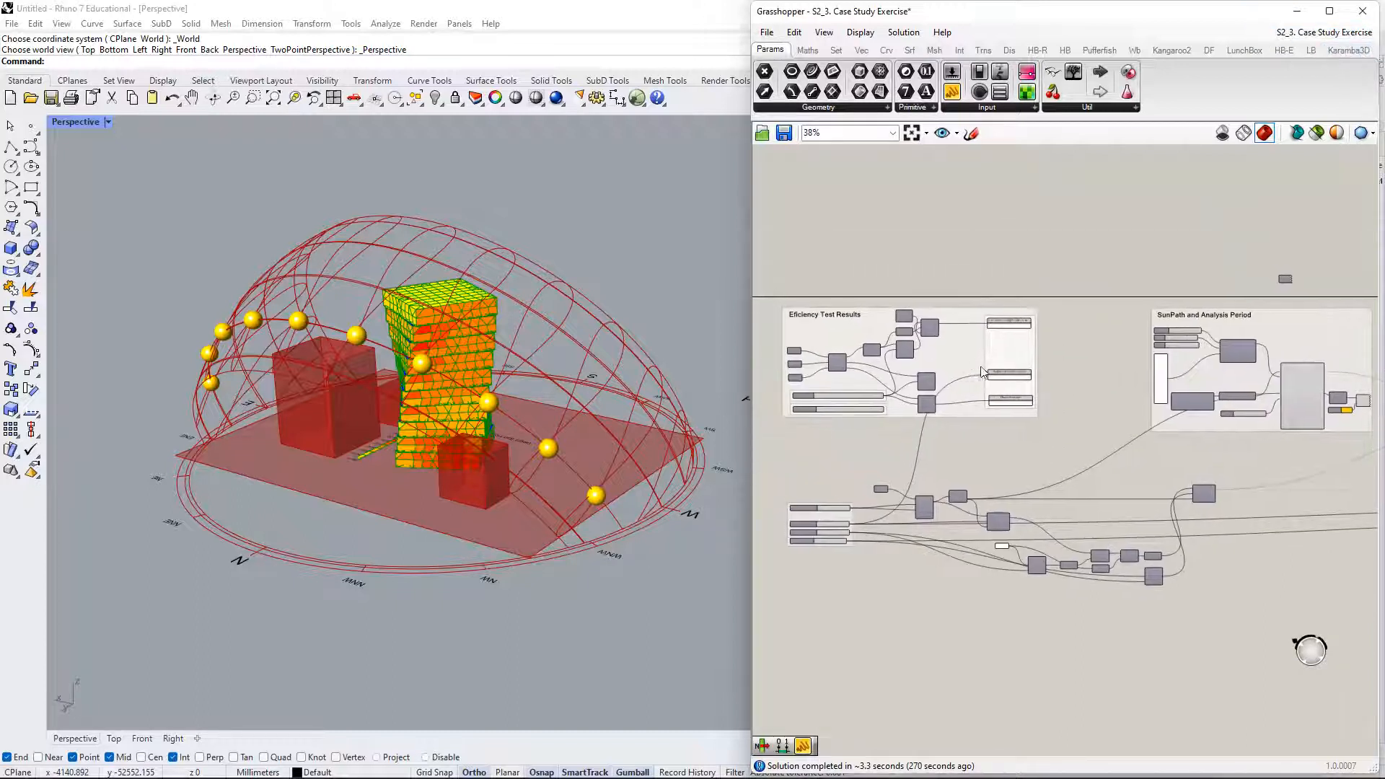
click(963, 317)
scroll(960, 283, up, 3)
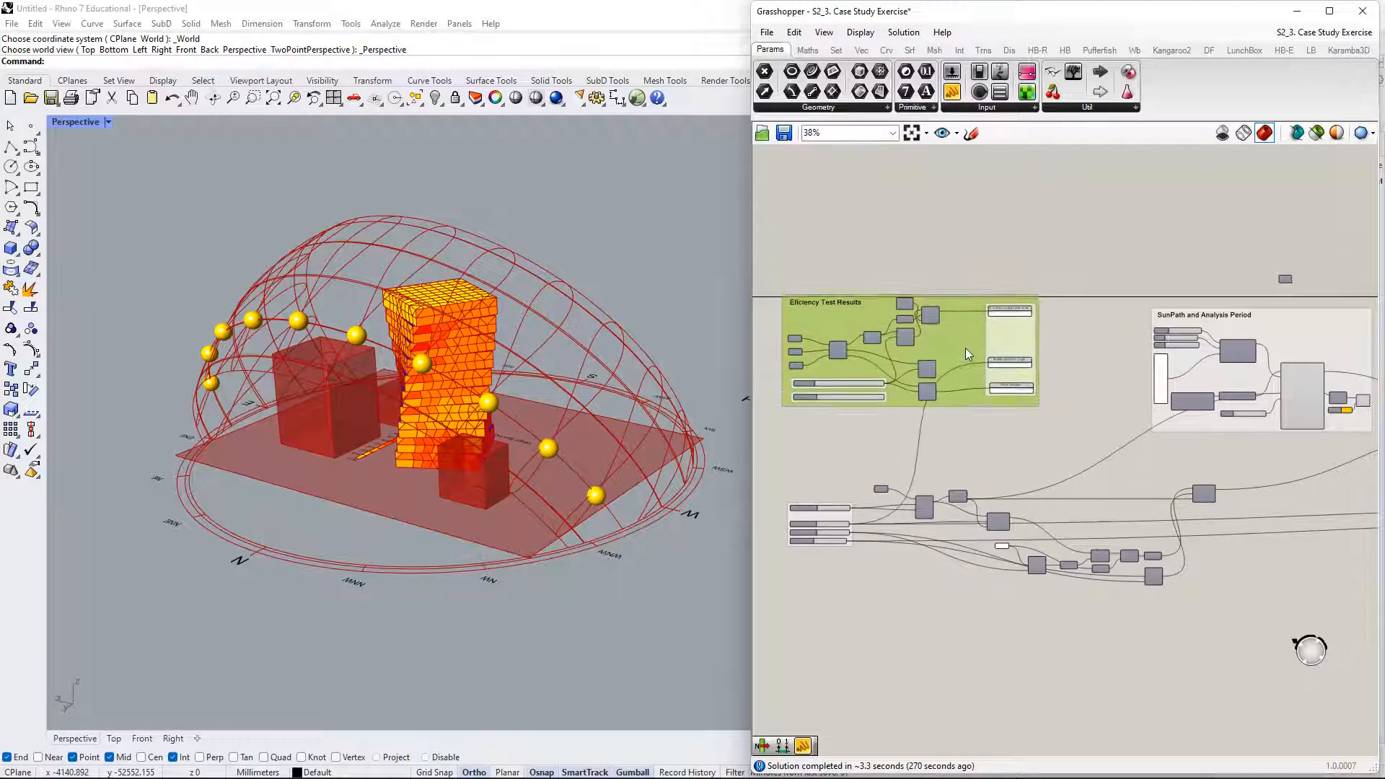
scroll(953, 422, up, 1)
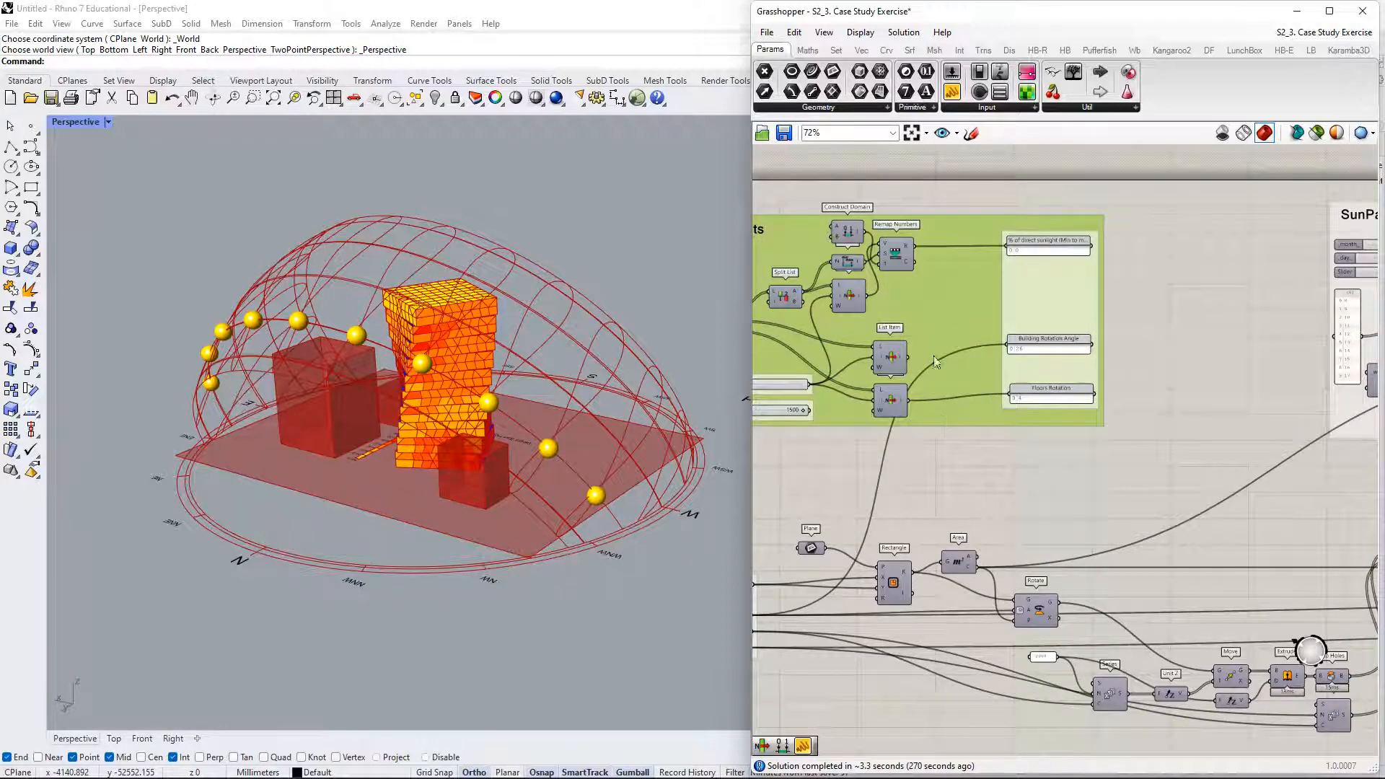
- Transfer the outgoing wires of the Building Rotation and Floors Rotation sliders to the outputs of the two corresponding List Item components
right_drag(812, 556, 931, 455)
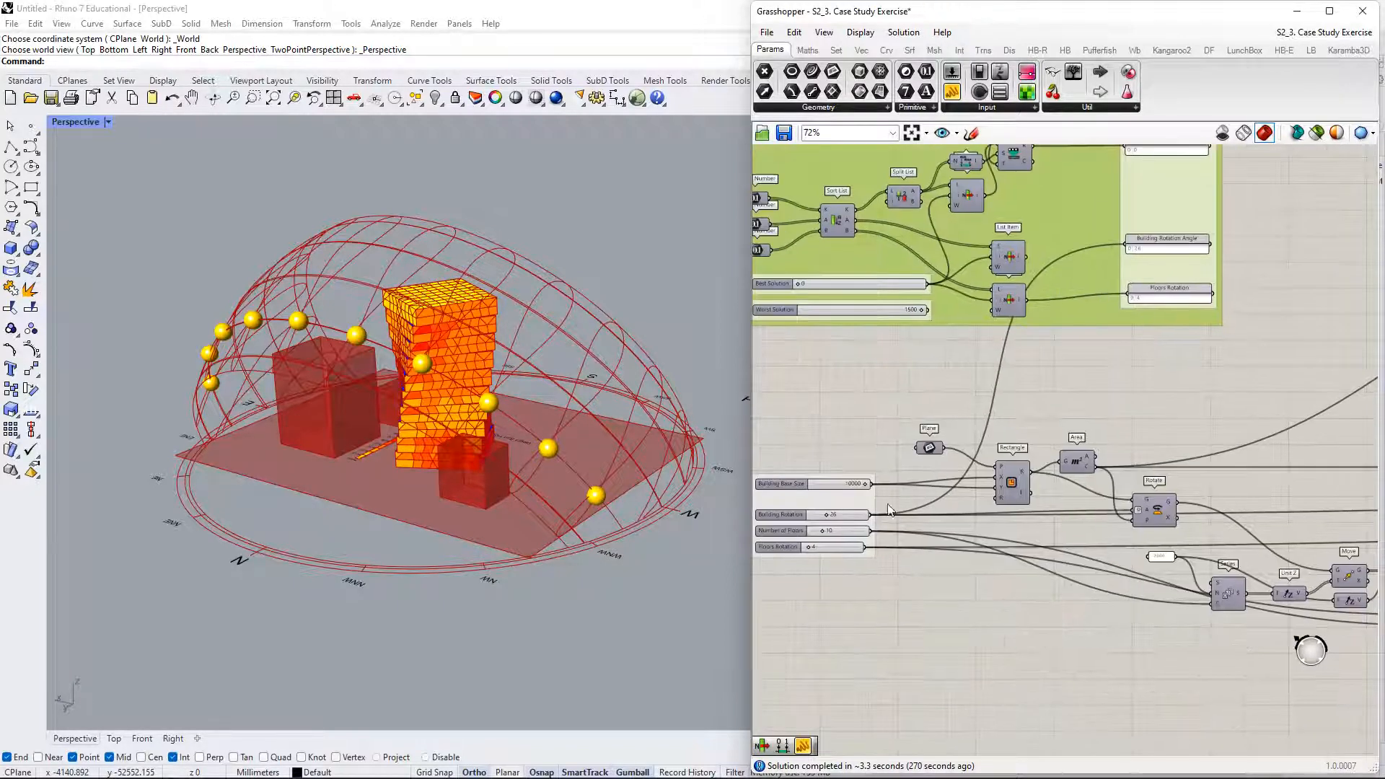
ctrl+shift+drag(873, 515, 1031, 257)
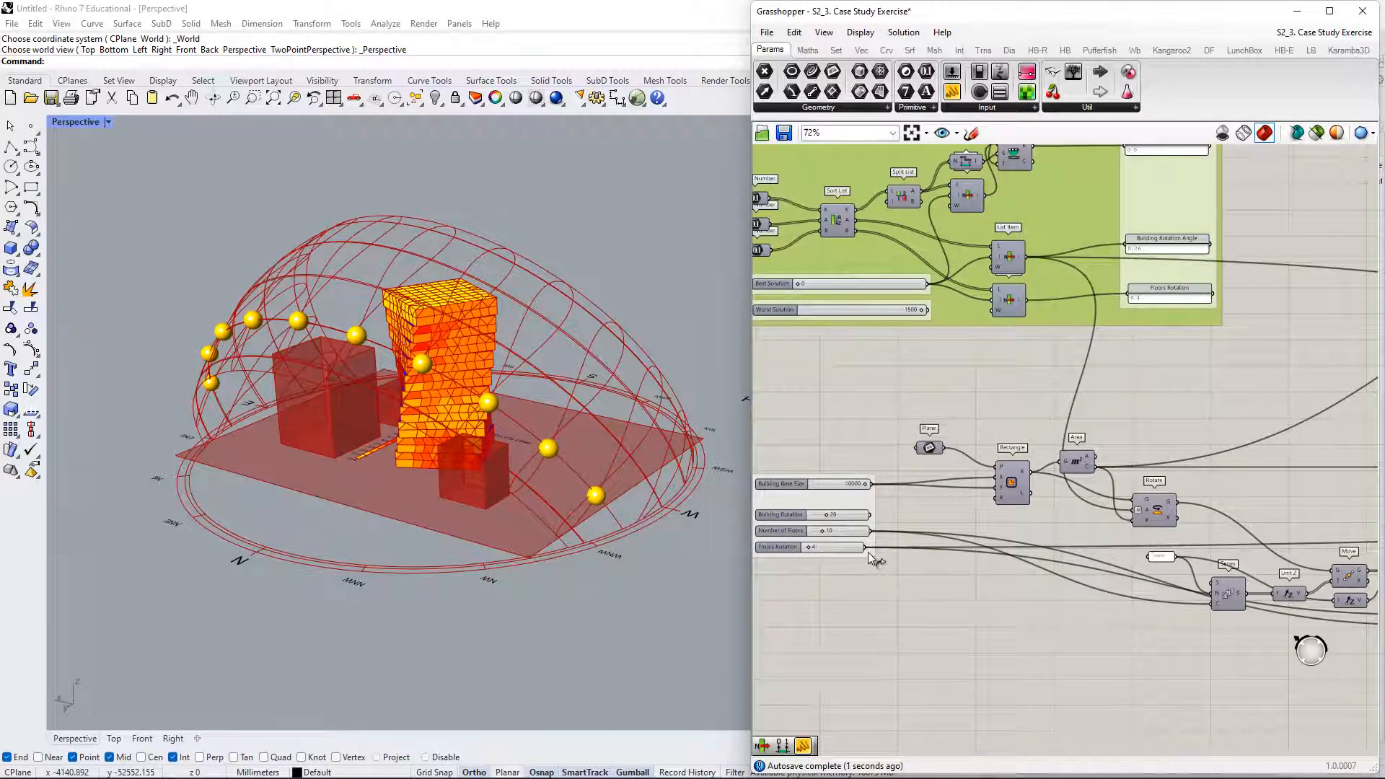
ctrl+shift+drag(868, 552, 1033, 299)
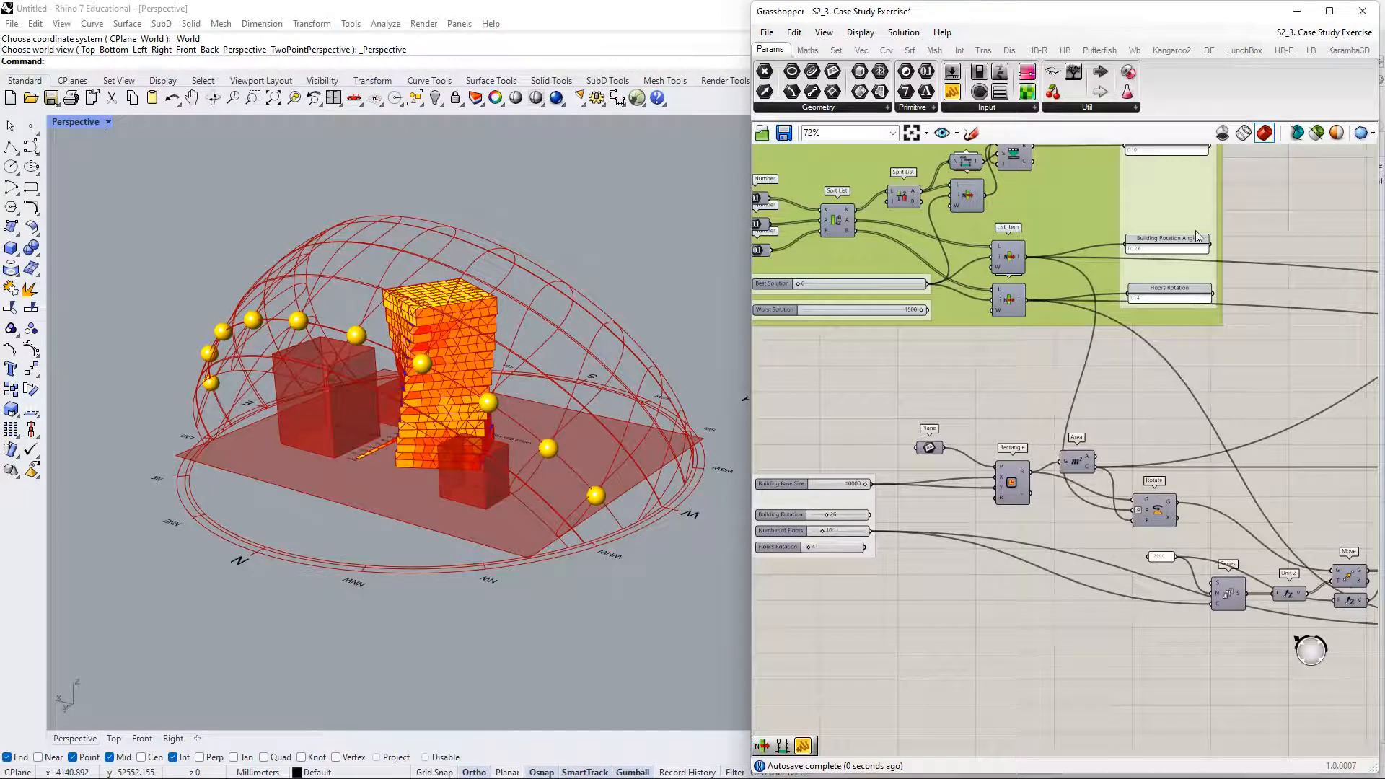
- Place the Floors Rotation panel closer below the Building Rotation Angle panel, and move the Eficiency Test Results group slightly up
scroll(1198, 234, up, 4)
drag(1150, 252, 1149, 245)
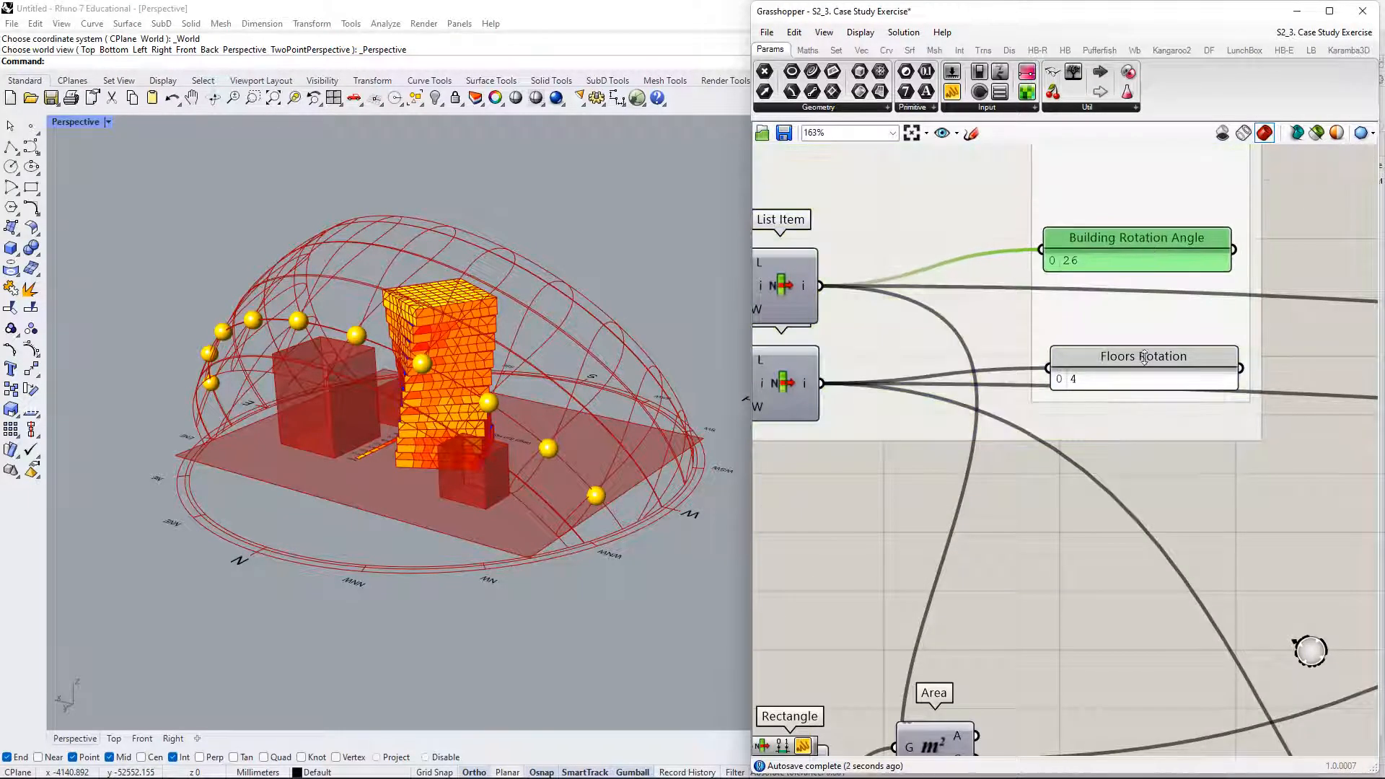
drag(1144, 358, 1149, 325)
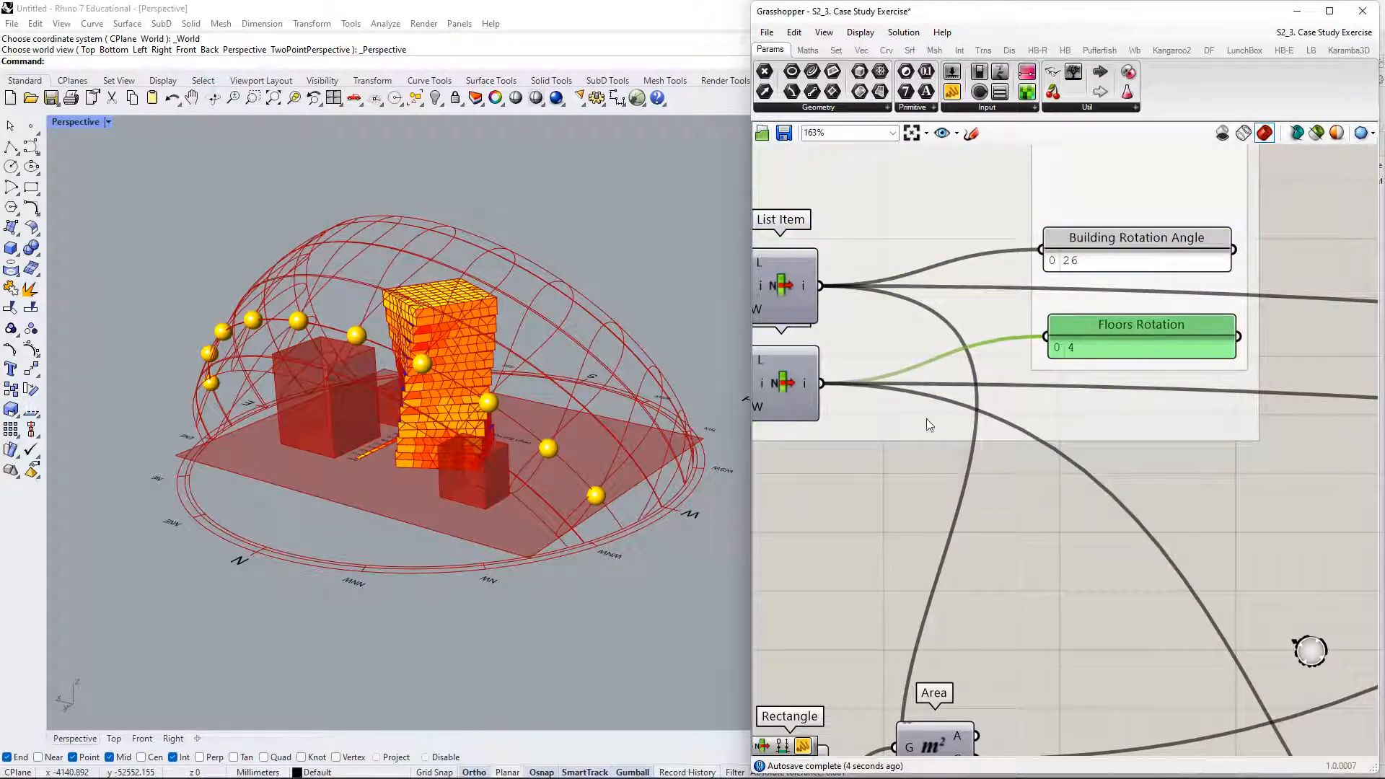
scroll(931, 427, down, 3)
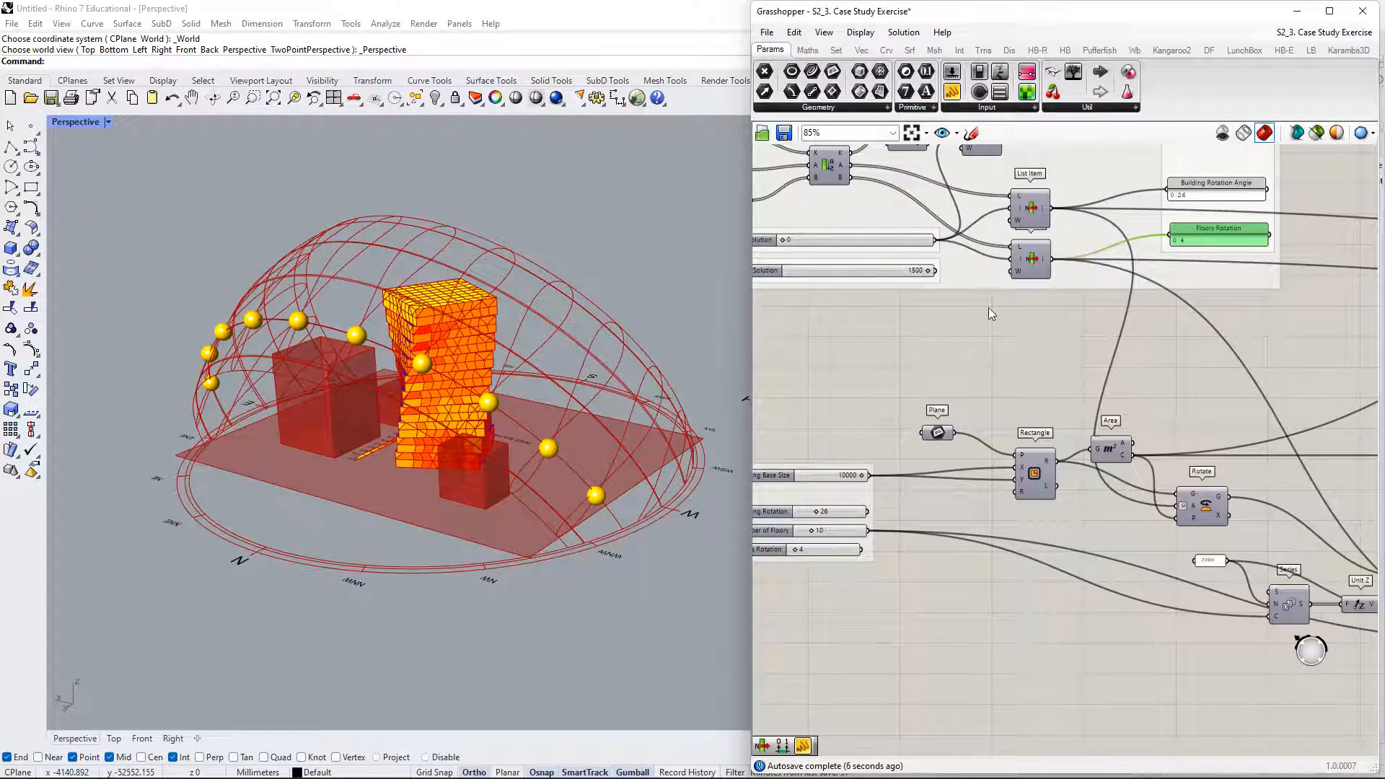
right_drag(1005, 325, 1051, 519)
drag(1145, 326, 1154, 303)
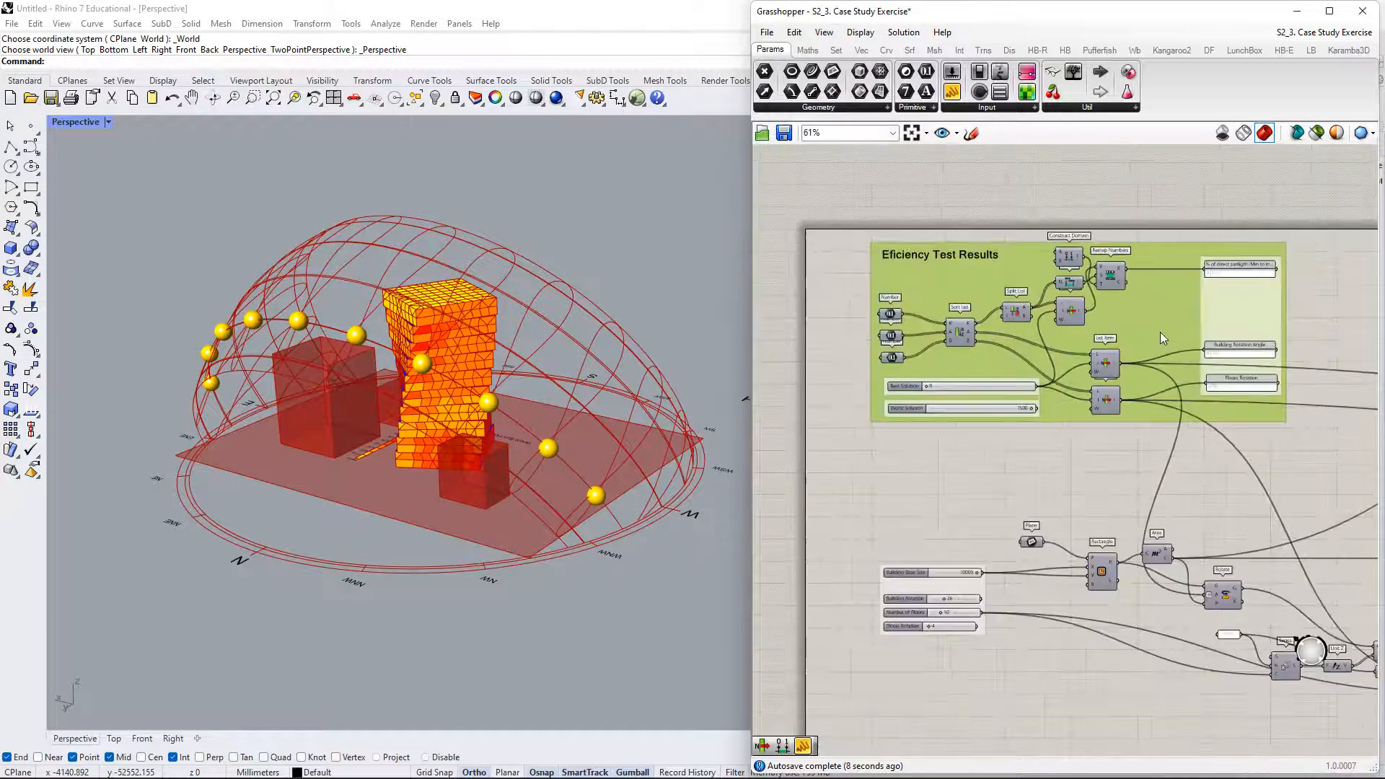
- Move the Generative Design - Design Efficiency Test group slightly up and to the right
scroll(1098, 426, down, 5)
right_drag(1250, 480, 977, 423)
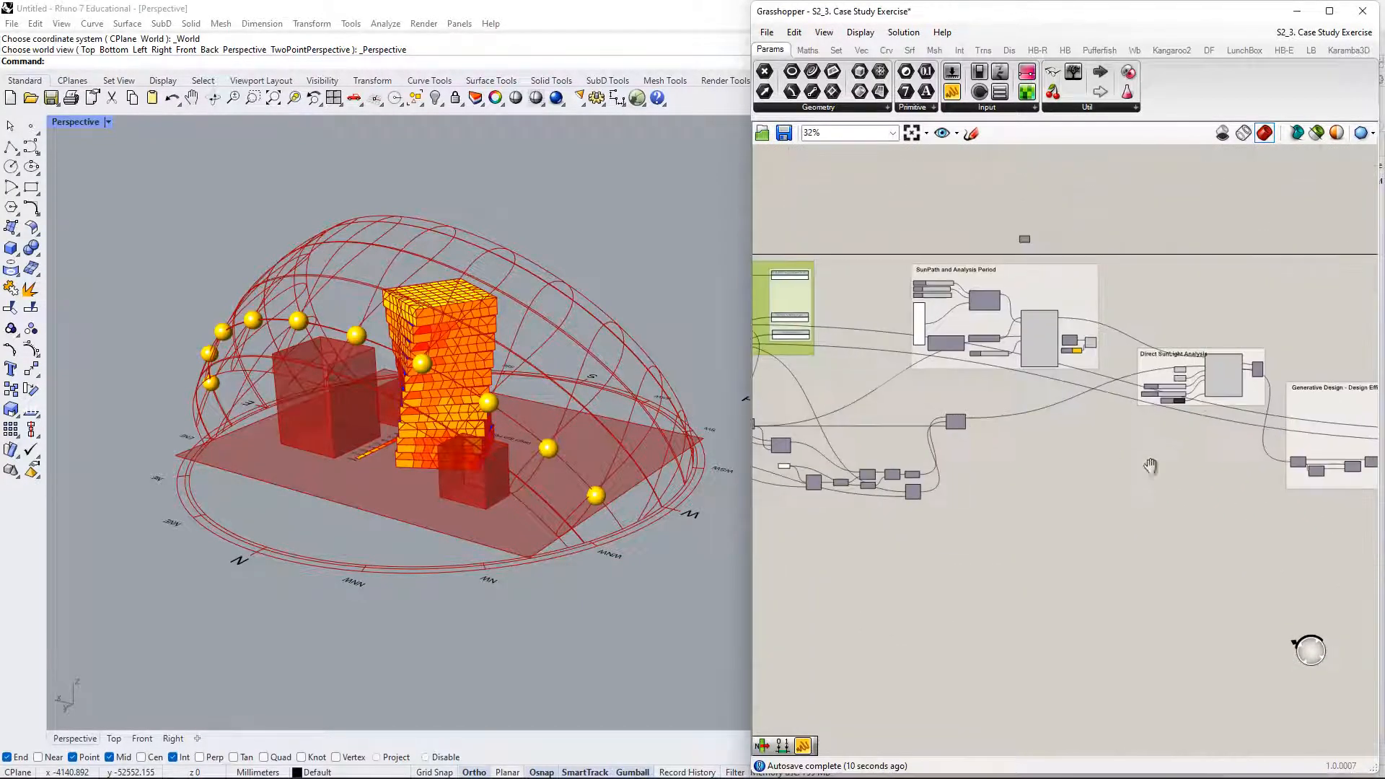
right_drag(1342, 433, 1055, 421)
scroll(1132, 398, up, 3)
drag(1140, 391, 1156, 373)
- Adjust the vertical position of the Galapagos component above the Optimized Results data recorder
scroll(1330, 373, up, 3)
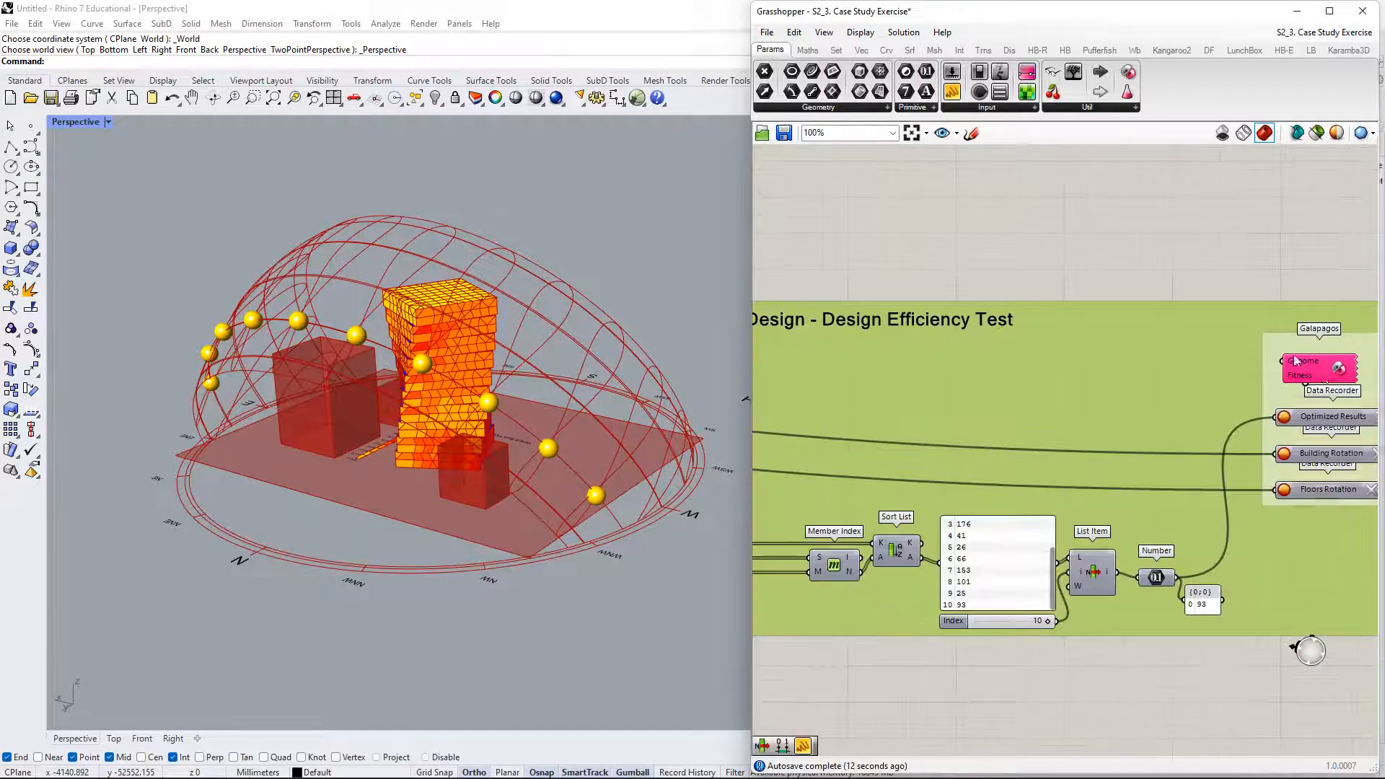
drag(1330, 372, 1317, 331)
right_drag(1237, 409, 999, 349)
drag(1065, 267, 1061, 295)
right_drag(966, 366, 1126, 348)
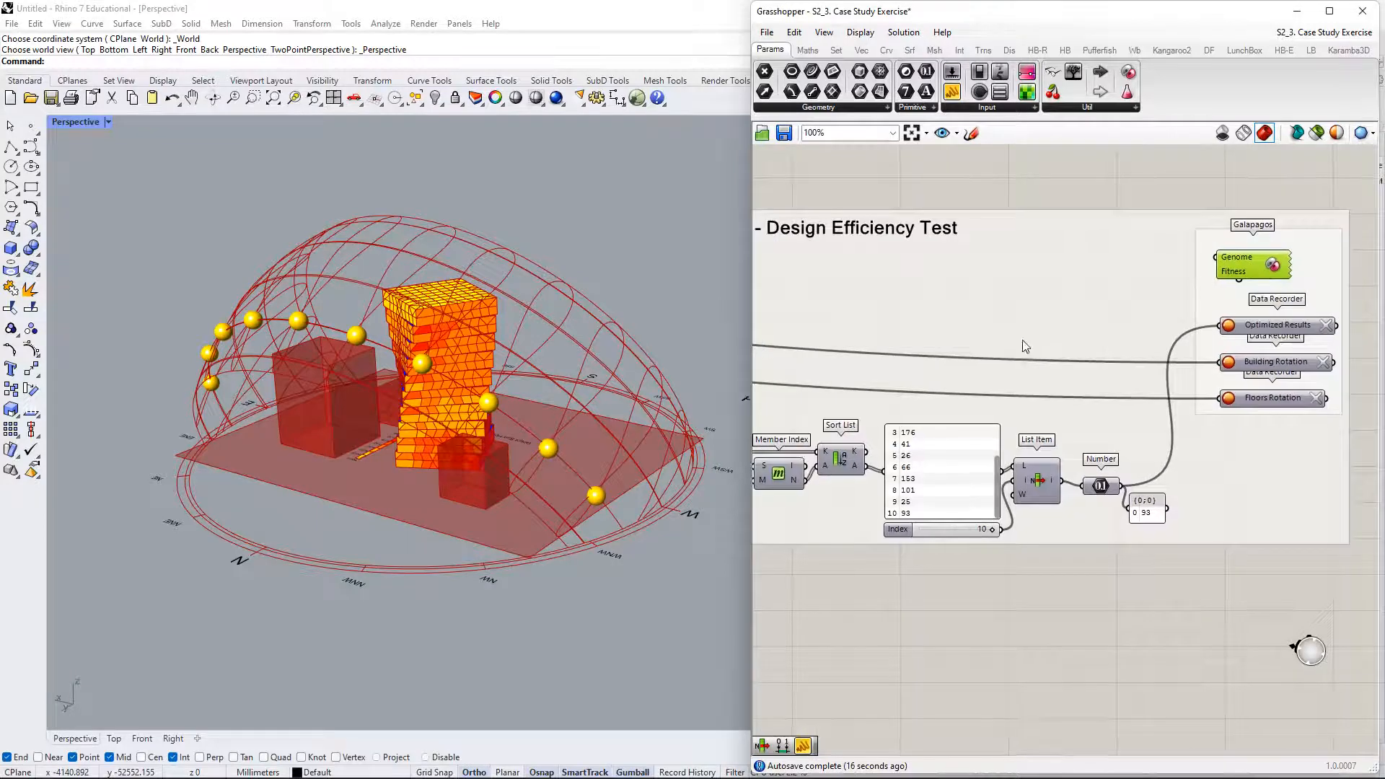
- Shift the Generative Design - Design Efficiency Test group further right, away from the Direct SunLight Analysis group
scroll(982, 349, down, 2)
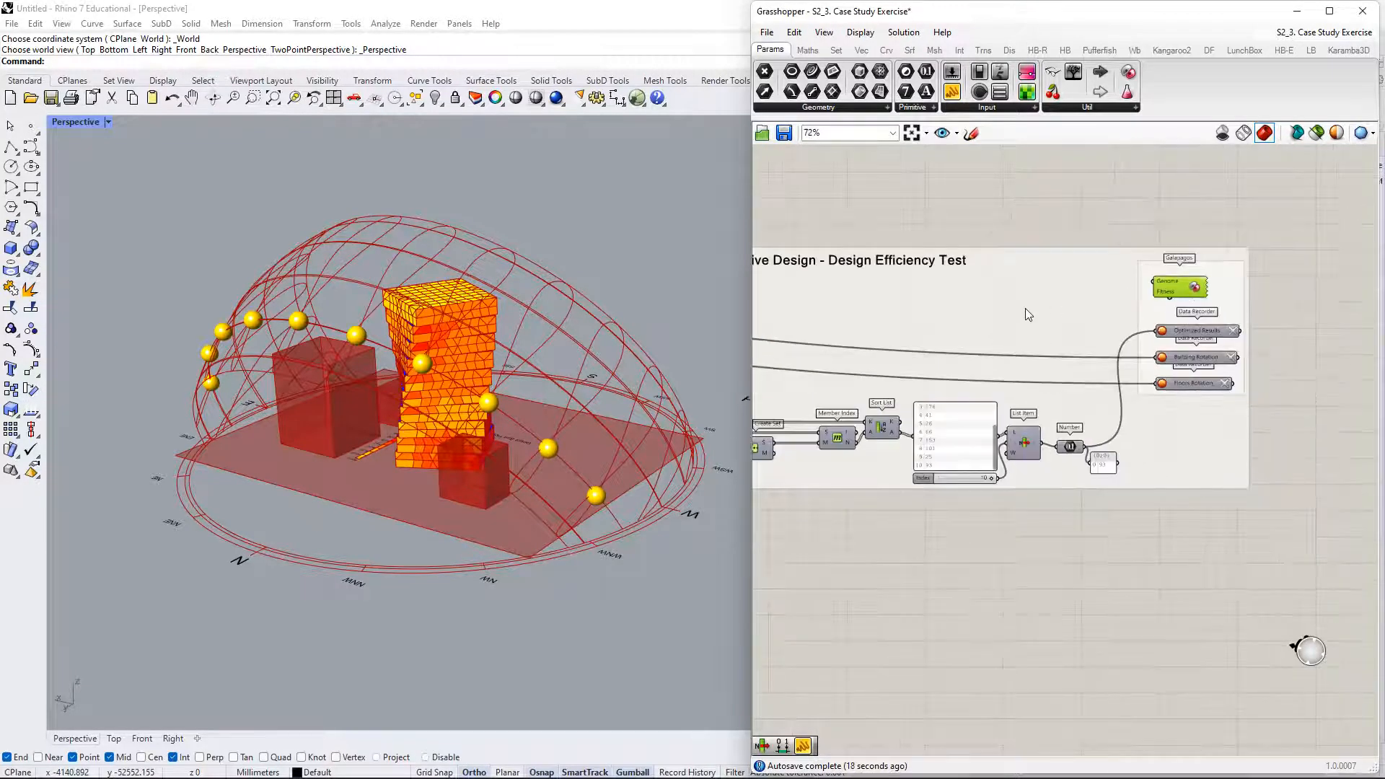
drag(1026, 309, 1159, 311)
right_drag(1244, 355, 944, 317)
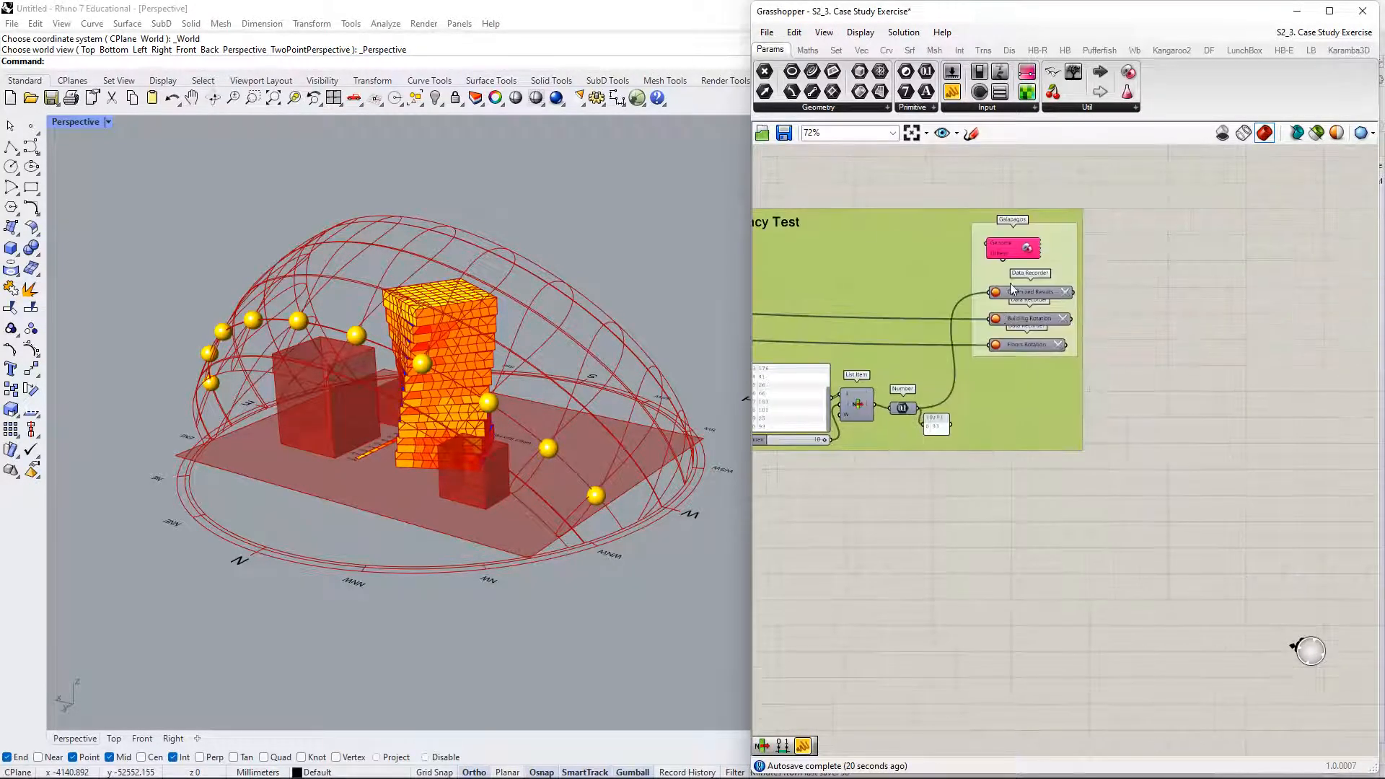
- Raise the Optimized Results and Building Rotation data recorders so the three recorders are evenly spaced below Galapagos
scroll(1011, 297, up, 3)
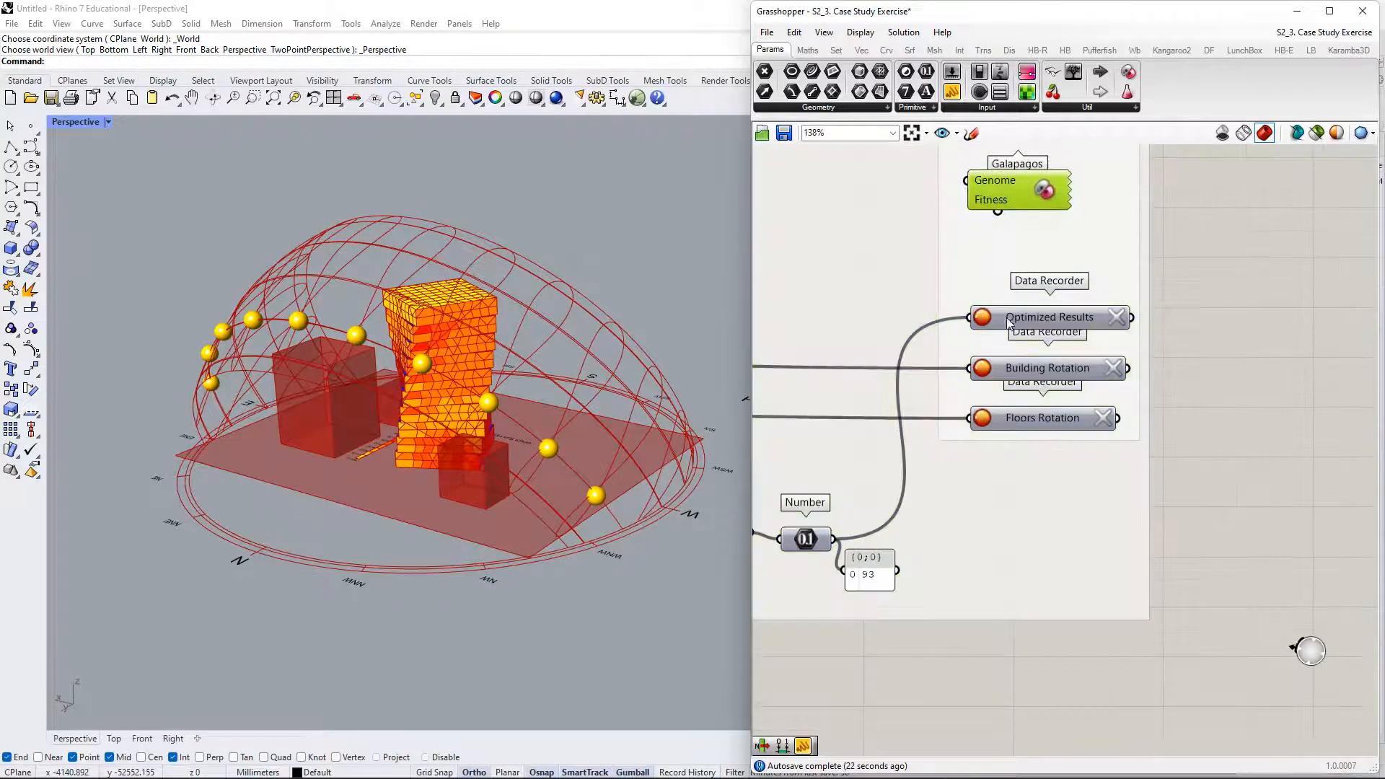
click(997, 296)
click(1011, 366)
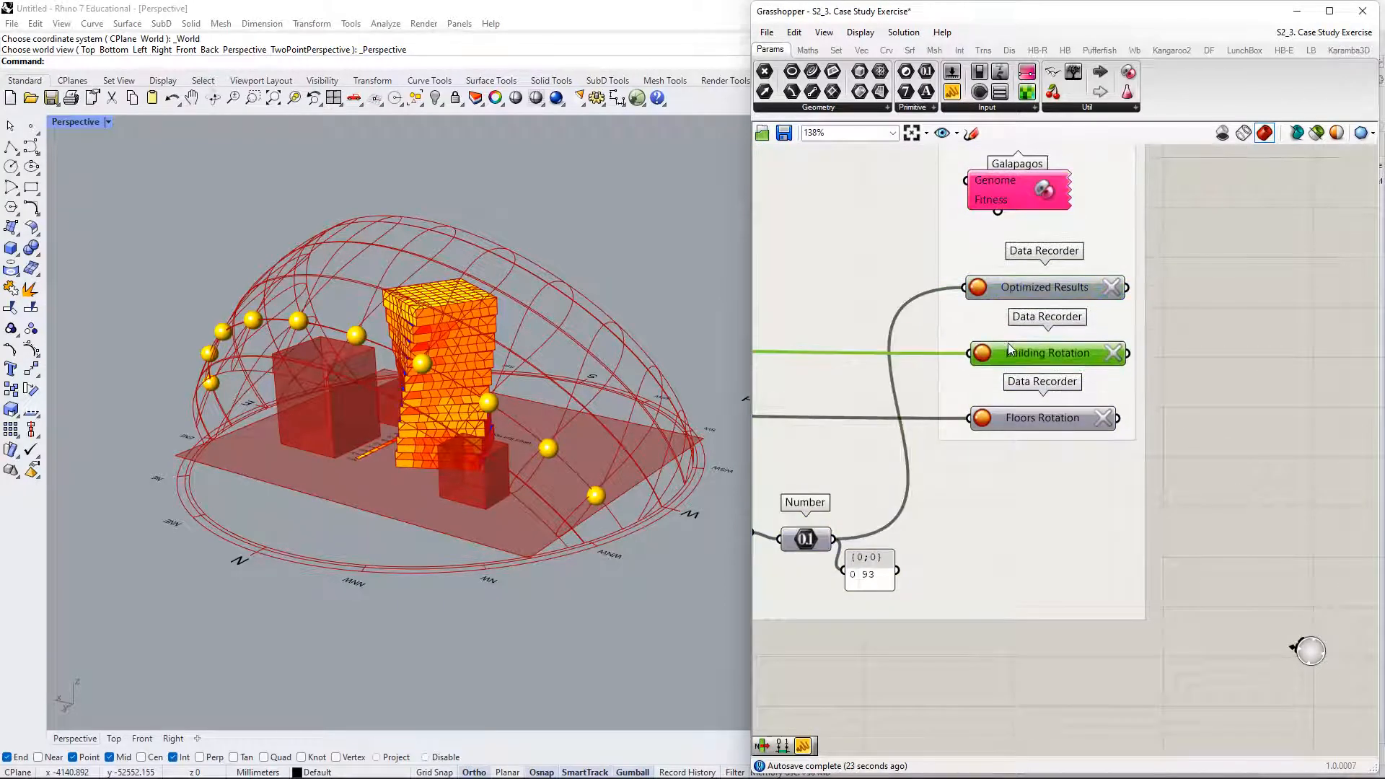
click(1011, 296)
- Move the SunPath and Analysis Period group up and to the right
scroll(911, 382, down, 3)
right_drag(908, 382, 1179, 345)
right_drag(941, 330, 1328, 354)
right_drag(859, 310, 1074, 388)
drag(1009, 245, 1074, 184)
- Try to move the Direct SunLight Analysis group up, and undo the move
right_drag(1073, 263, 1016, 421)
right_drag(1202, 517, 1066, 420)
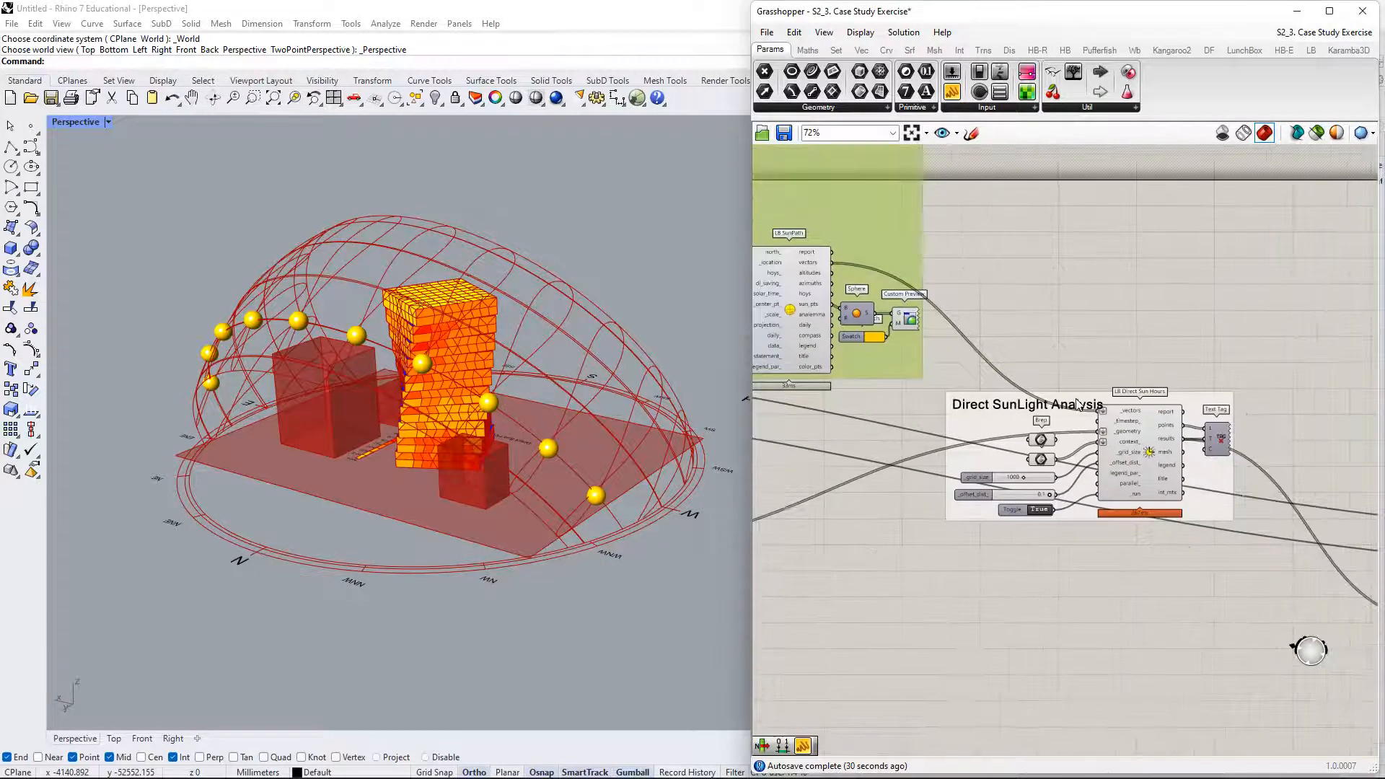
drag(1064, 417, 1057, 370)
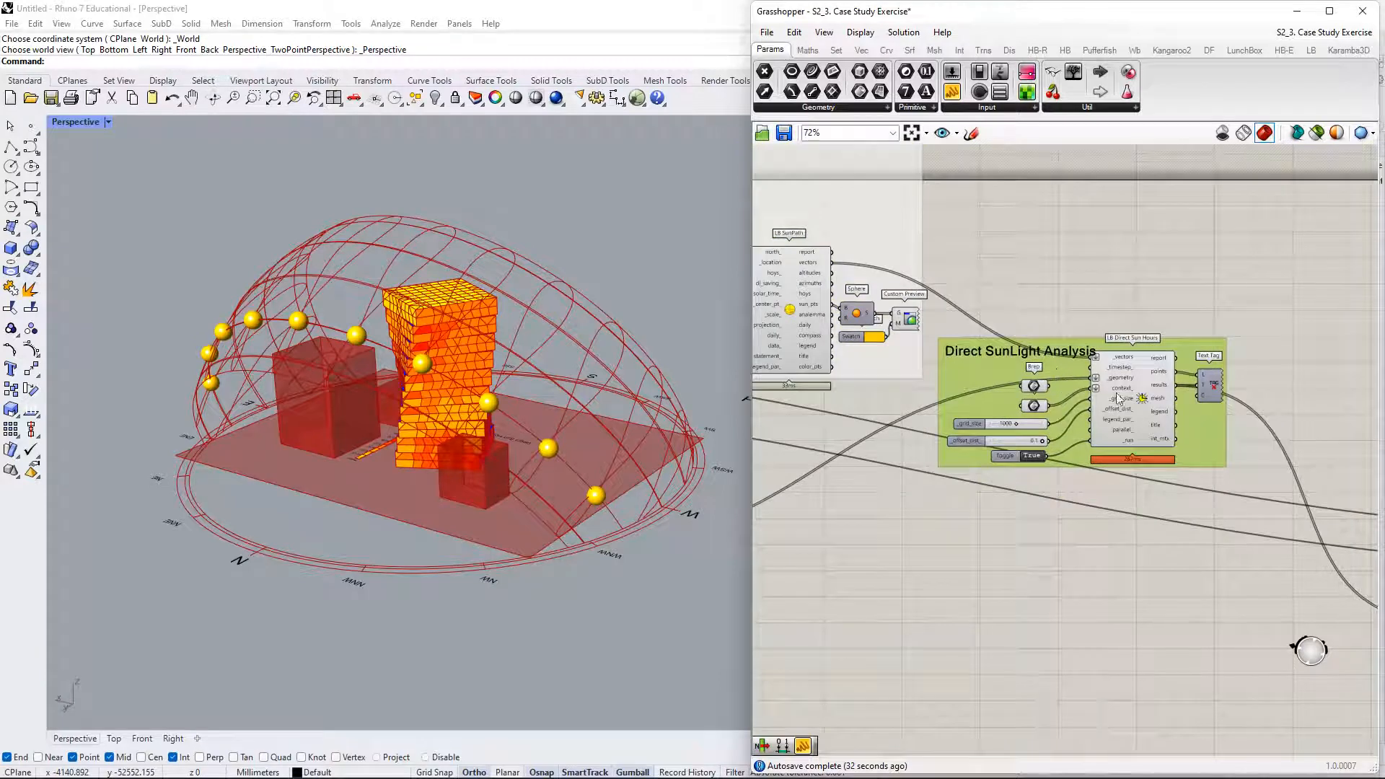
right_drag(1181, 439, 1141, 443)
key(ctrl+z)
drag(1170, 491, 1166, 491)
click(989, 380)
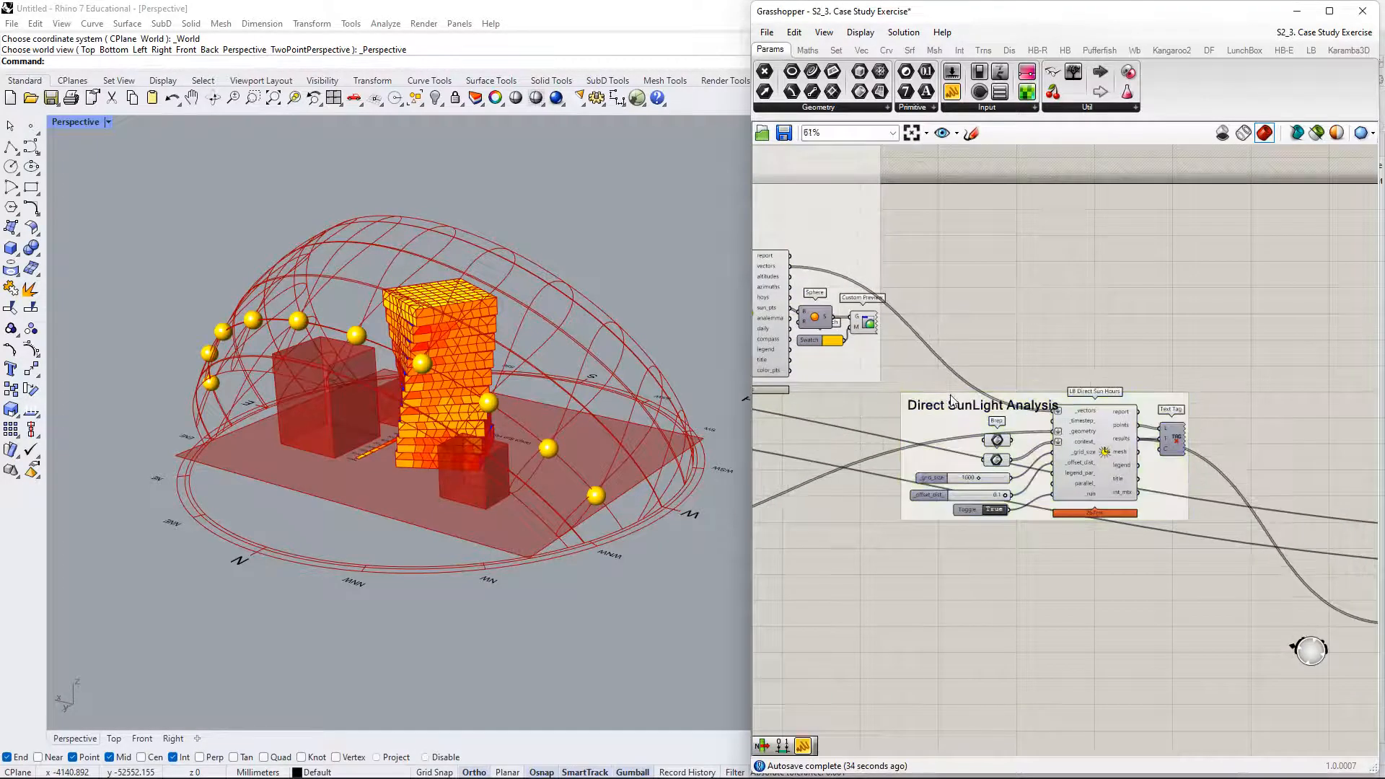
- Relocate the Active component to the free canvas above the Eficiency Test Results group, outside the large frame
scroll(951, 395, down, 3)
scroll(873, 417, down, 4)
right_drag(873, 418, 1005, 375)
scroll(947, 293, up, 3)
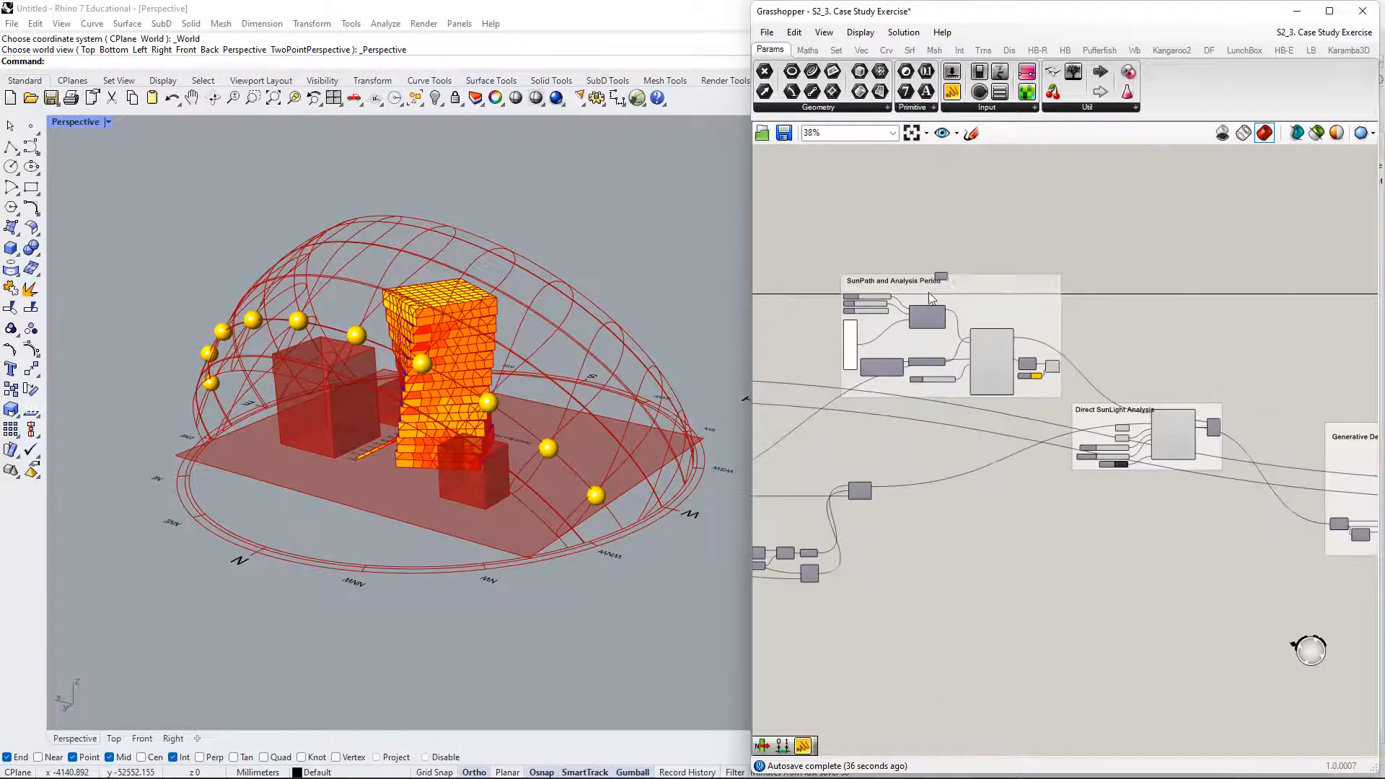
right_drag(929, 292, 1217, 312)
drag(1223, 296, 782, 278)
scroll(1191, 296, up, 3)
right_drag(782, 277, 1068, 200)
drag(1067, 200, 800, 213)
right_drag(800, 212, 1018, 202)
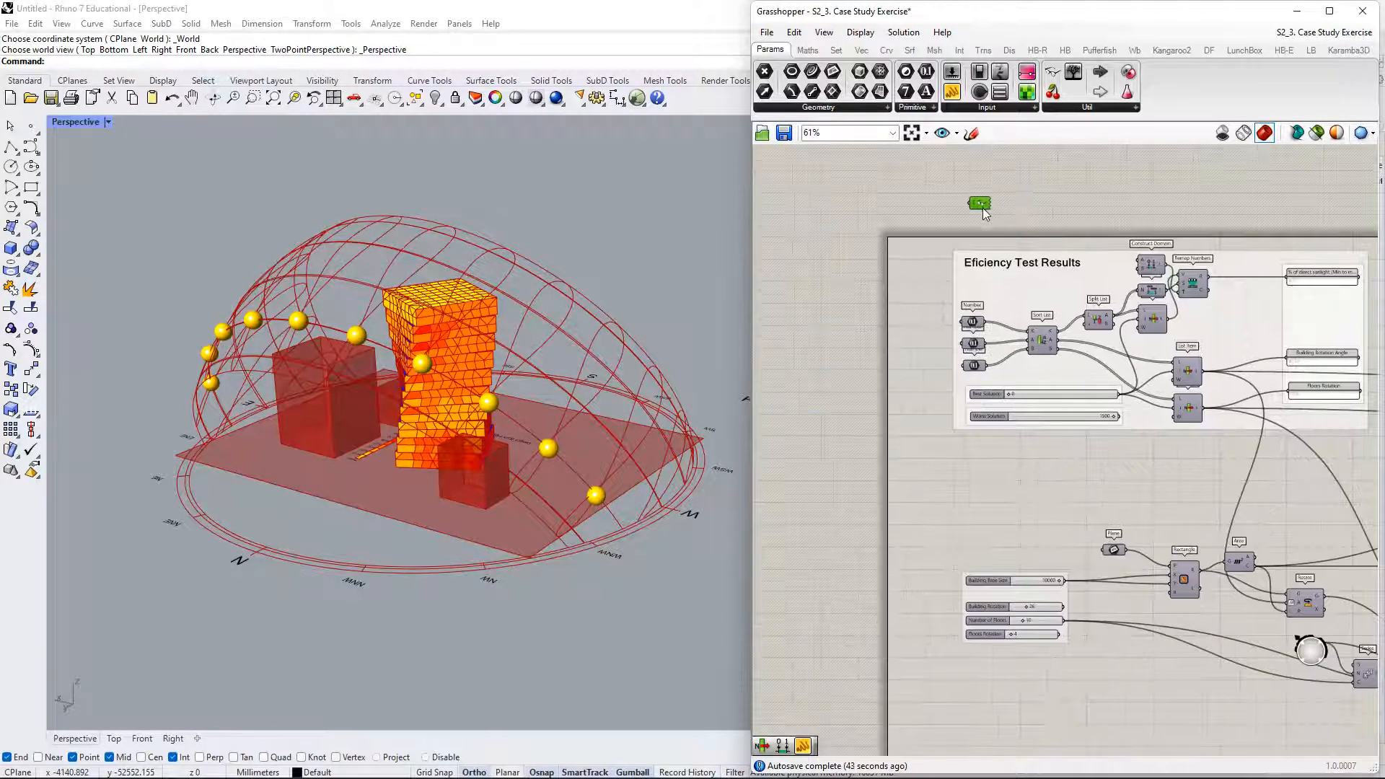
- Start a new, empty Grasshopper definition for rebuilding the tower
right_drag(1242, 664, 868, 377)
scroll(1033, 338, down, 2)
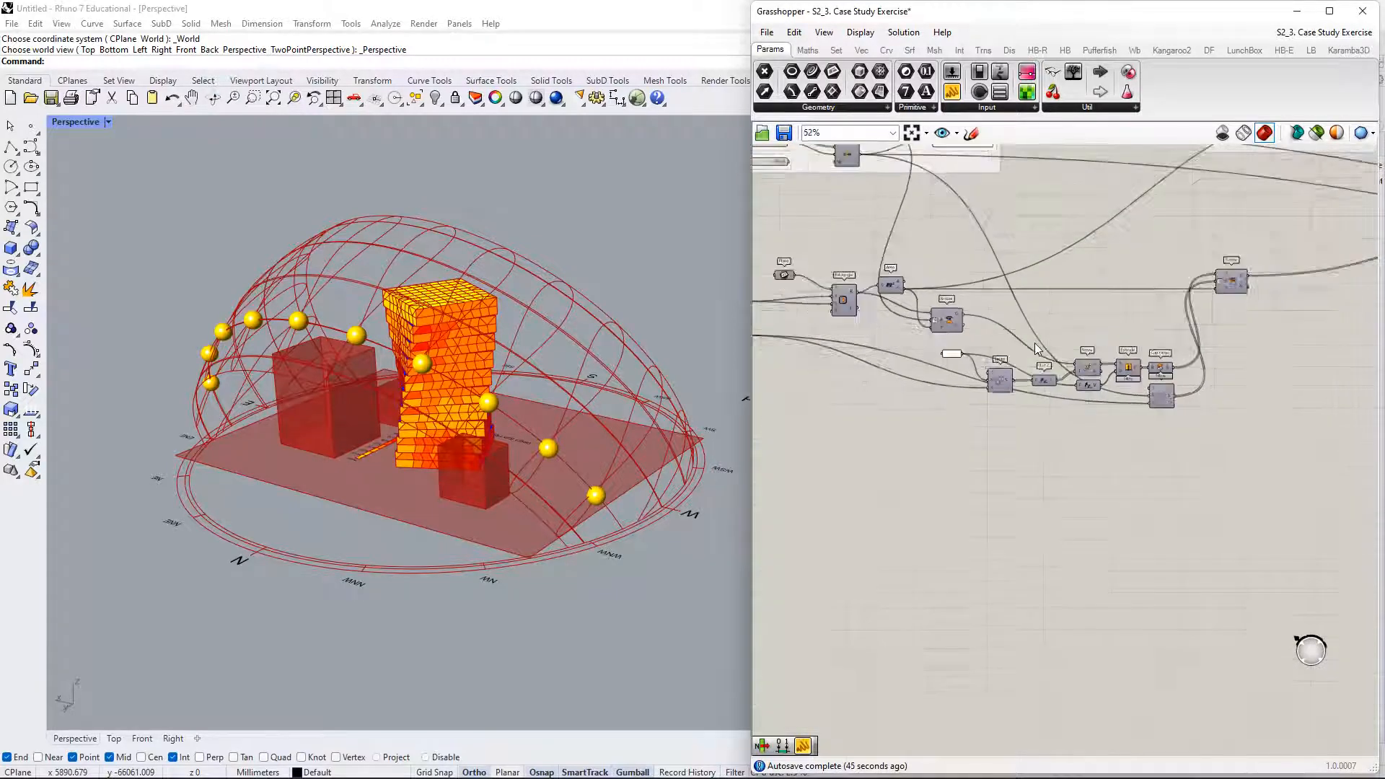
right_drag(1031, 445, 1049, 337)
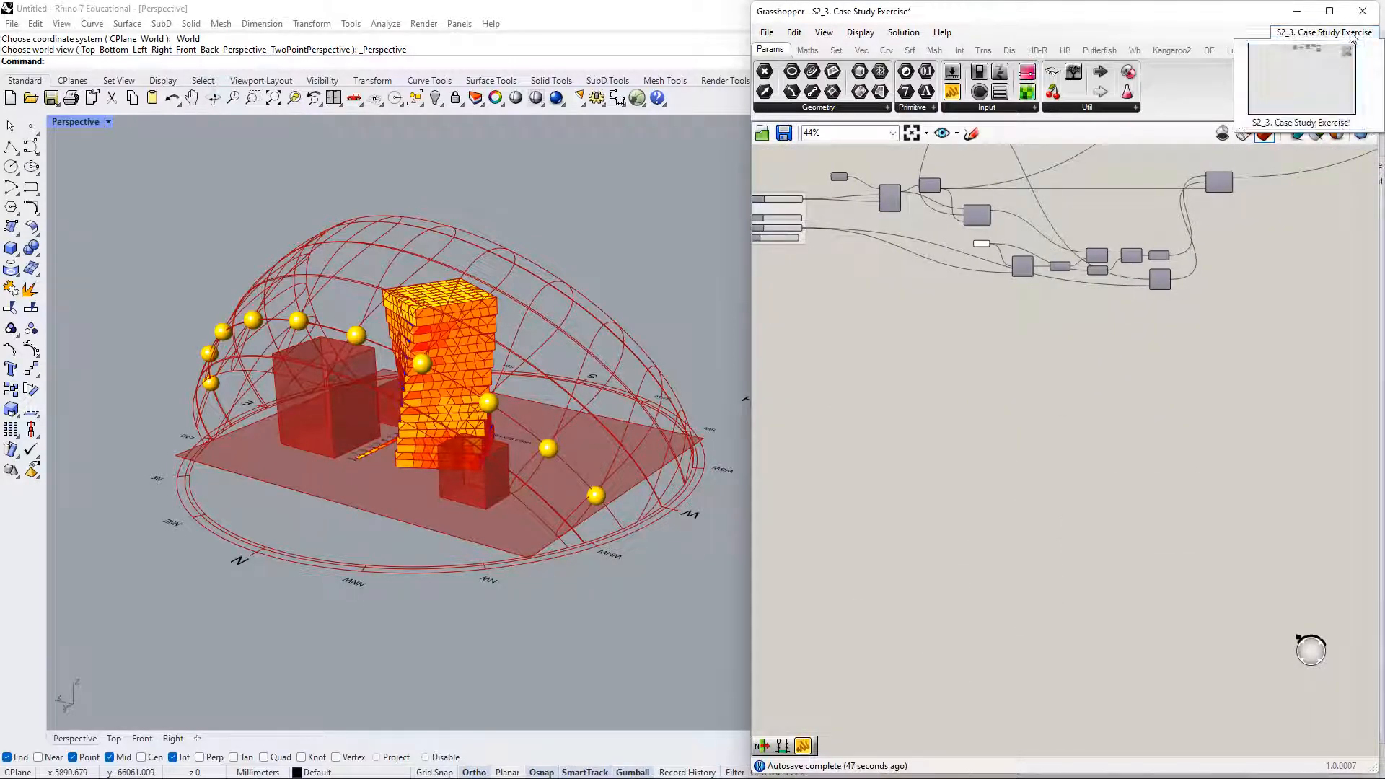
click(767, 32)
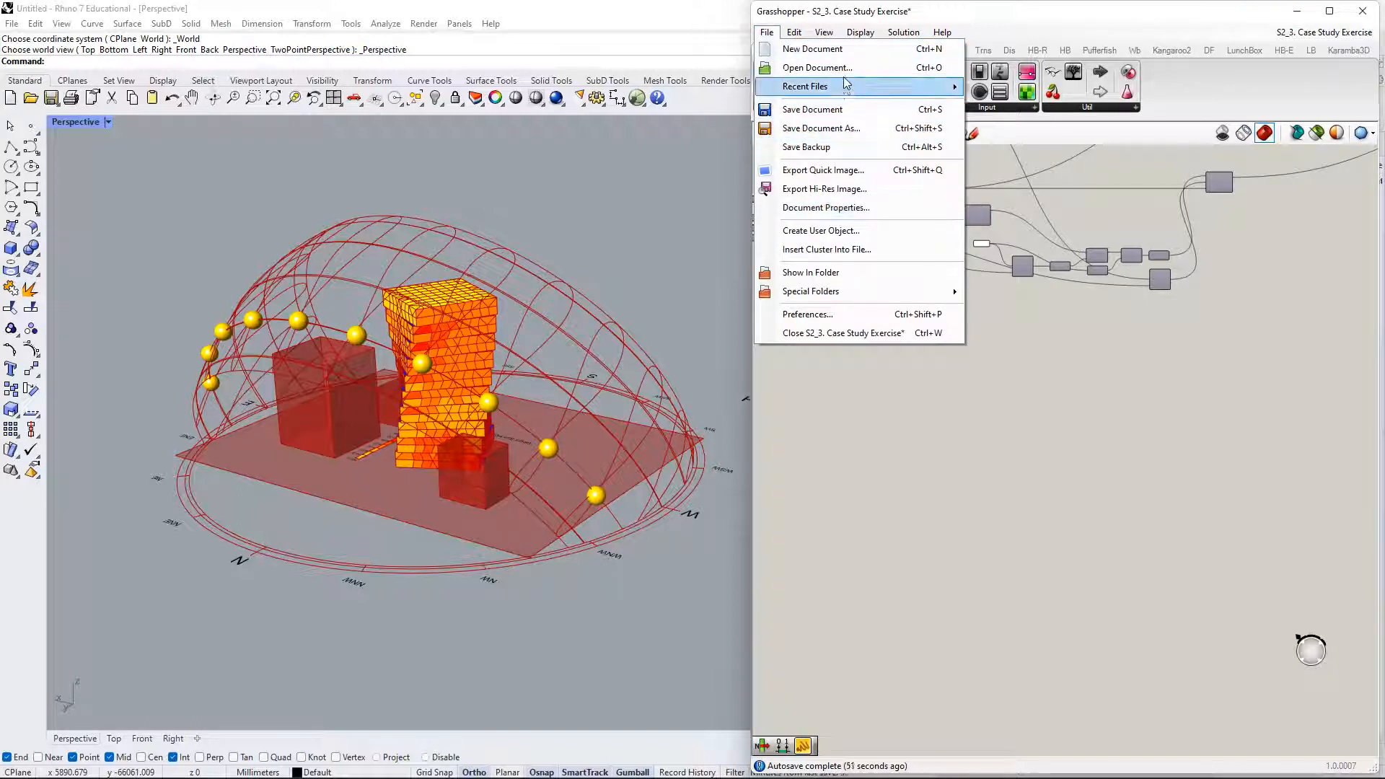
click(822, 49)
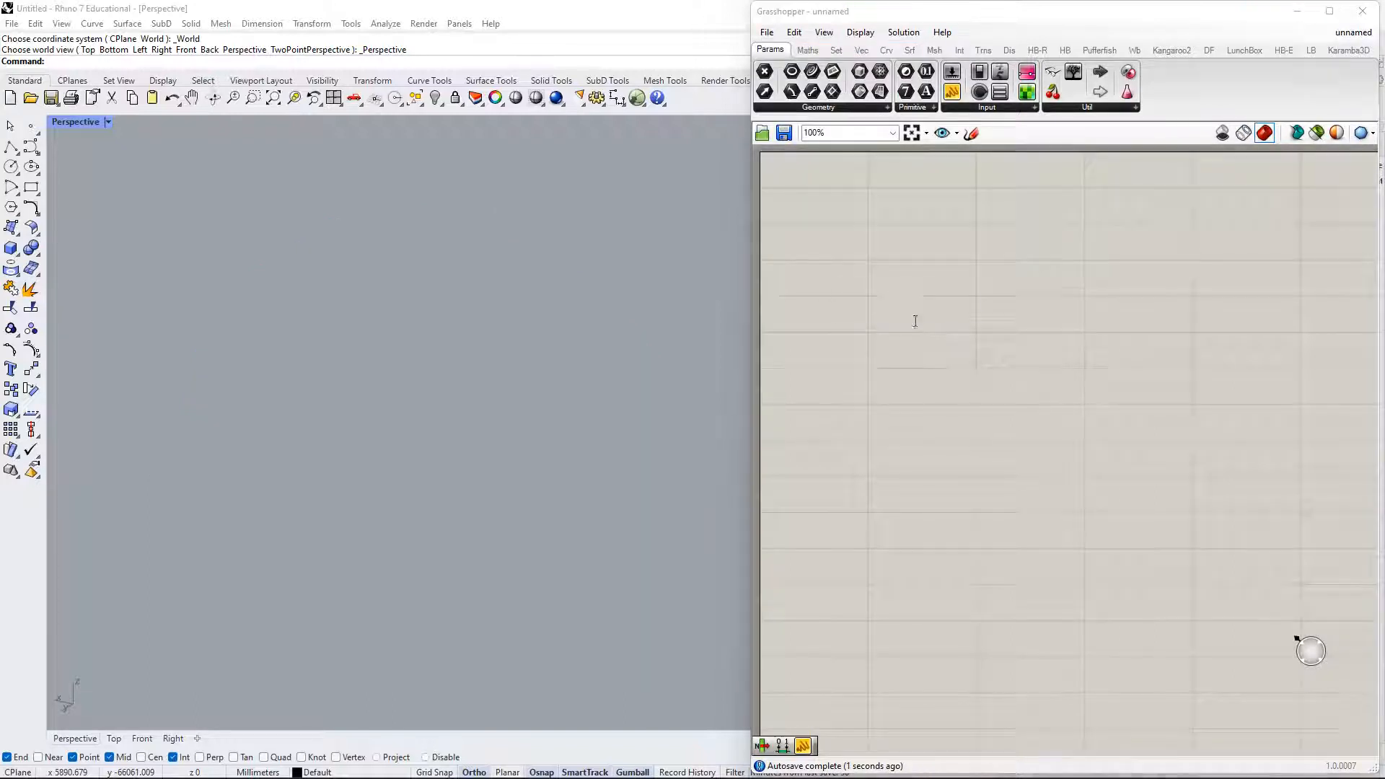
- Add a Rectangle component to the empty canvas
double_click(911, 315)
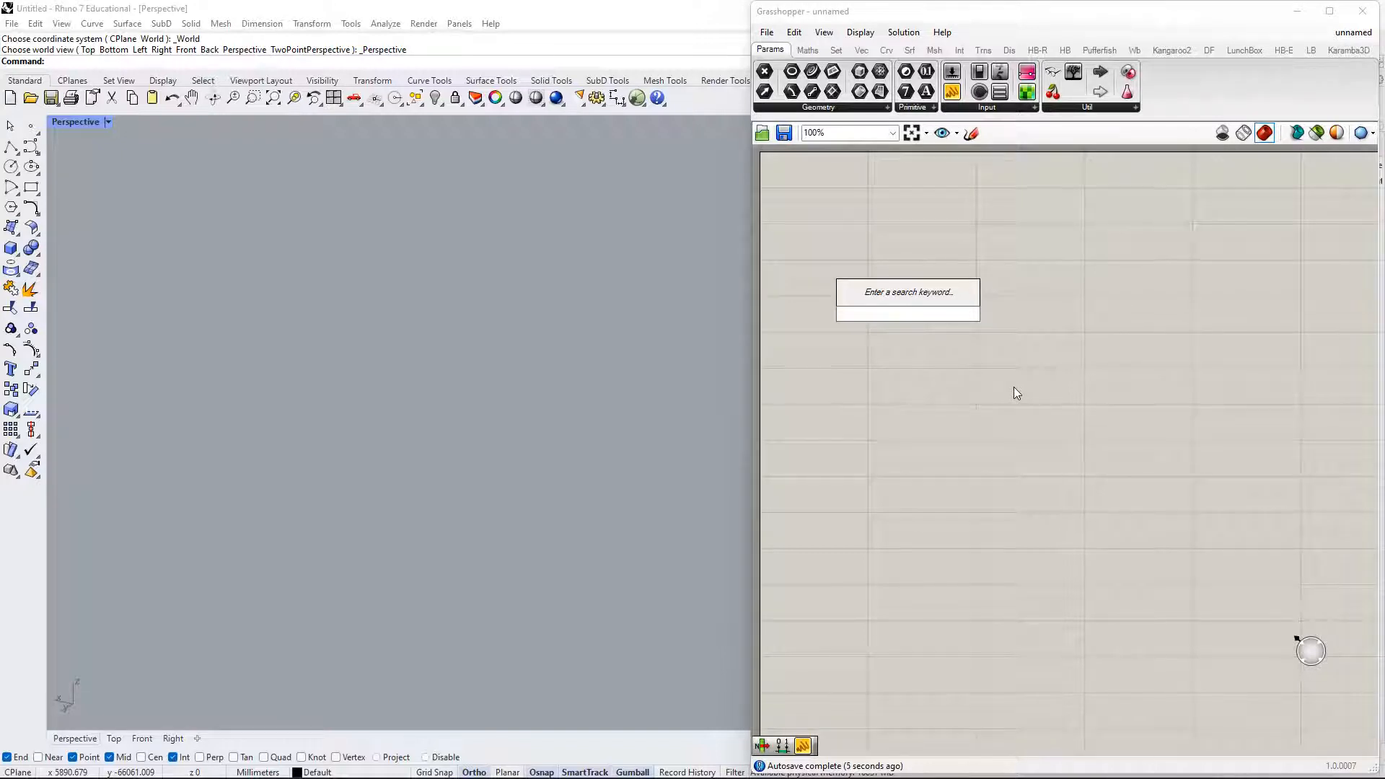
text(re)
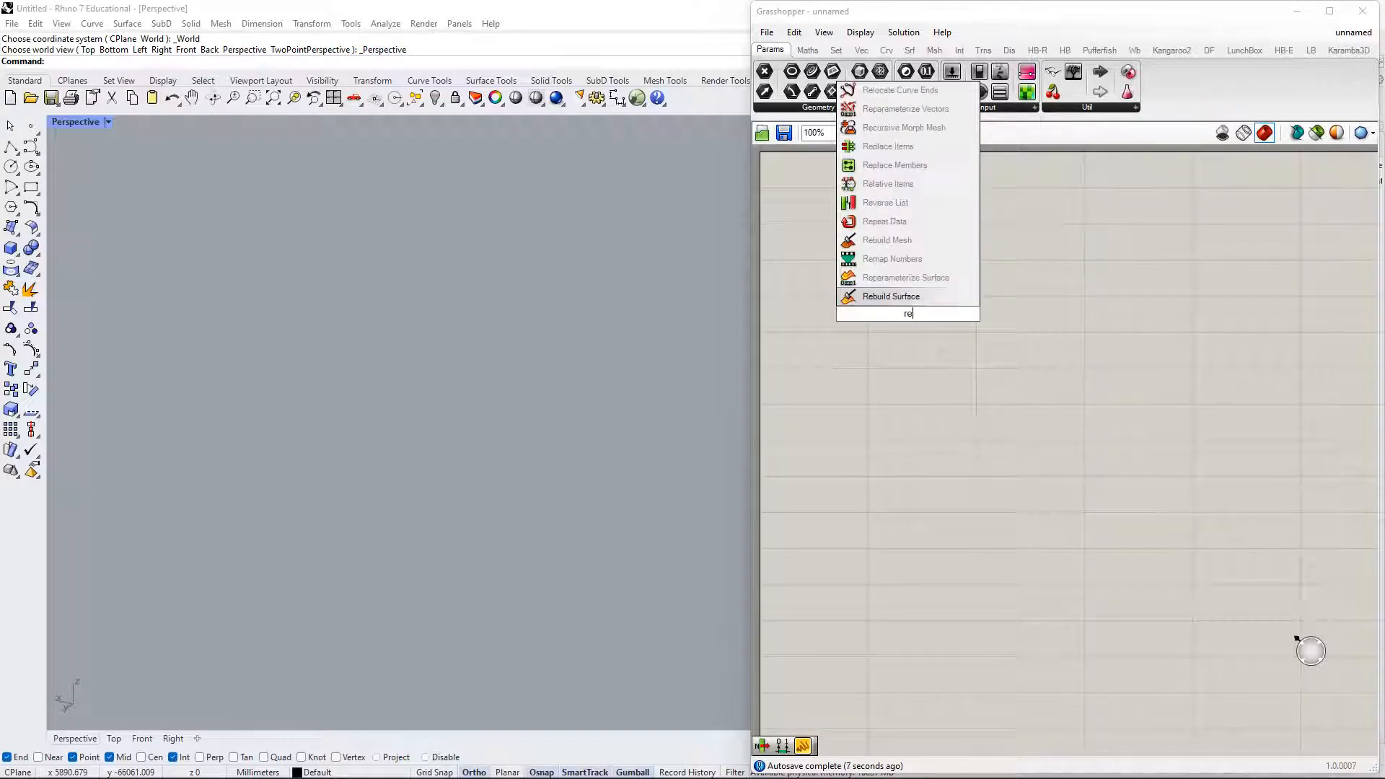
text(ct)
key(Return)
scroll(911, 299, up, 2)
right_drag(909, 300, 1018, 357)
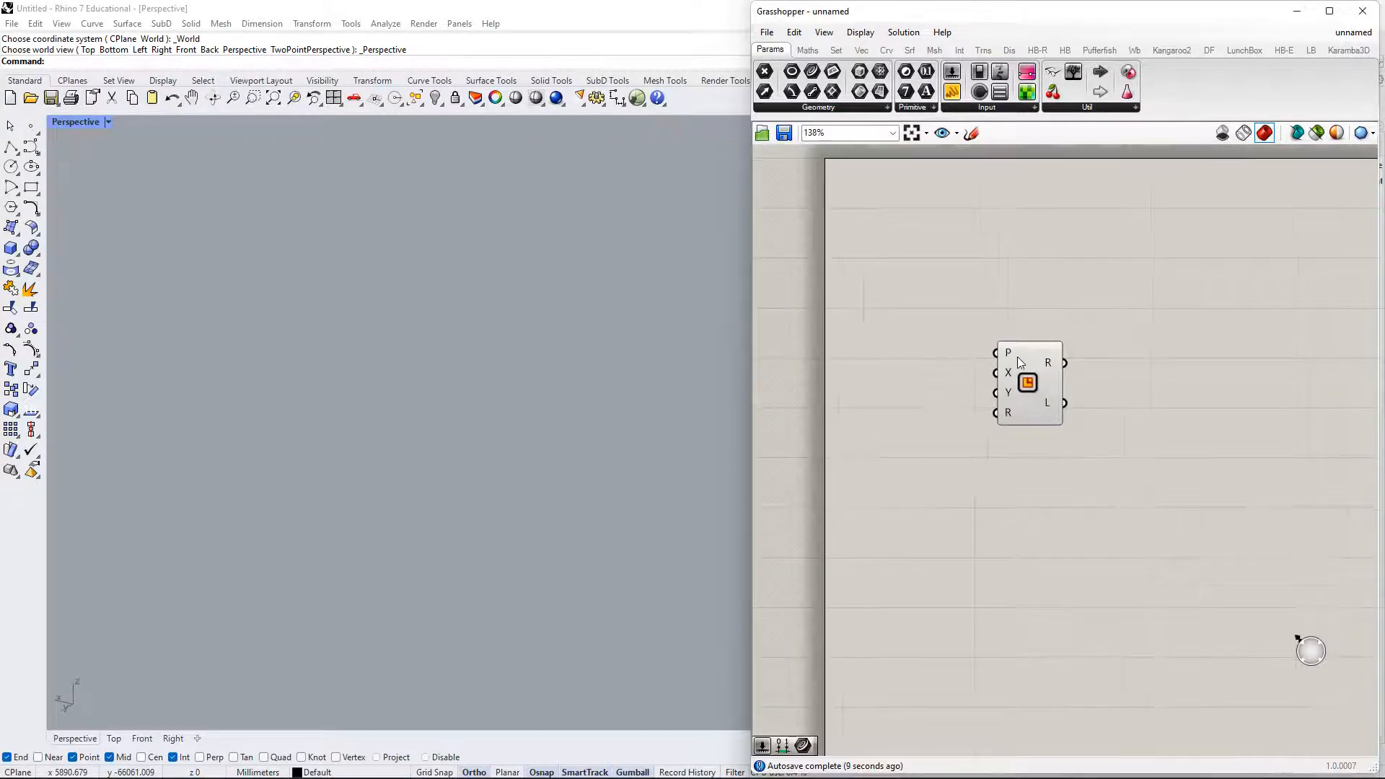
- Zoom the Rhino perspective view to the rectangle's preview and view it obliquely around the origin
right_click(1014, 352)
click(1051, 306)
key(ctrl+a)
right_click(1159, 273)
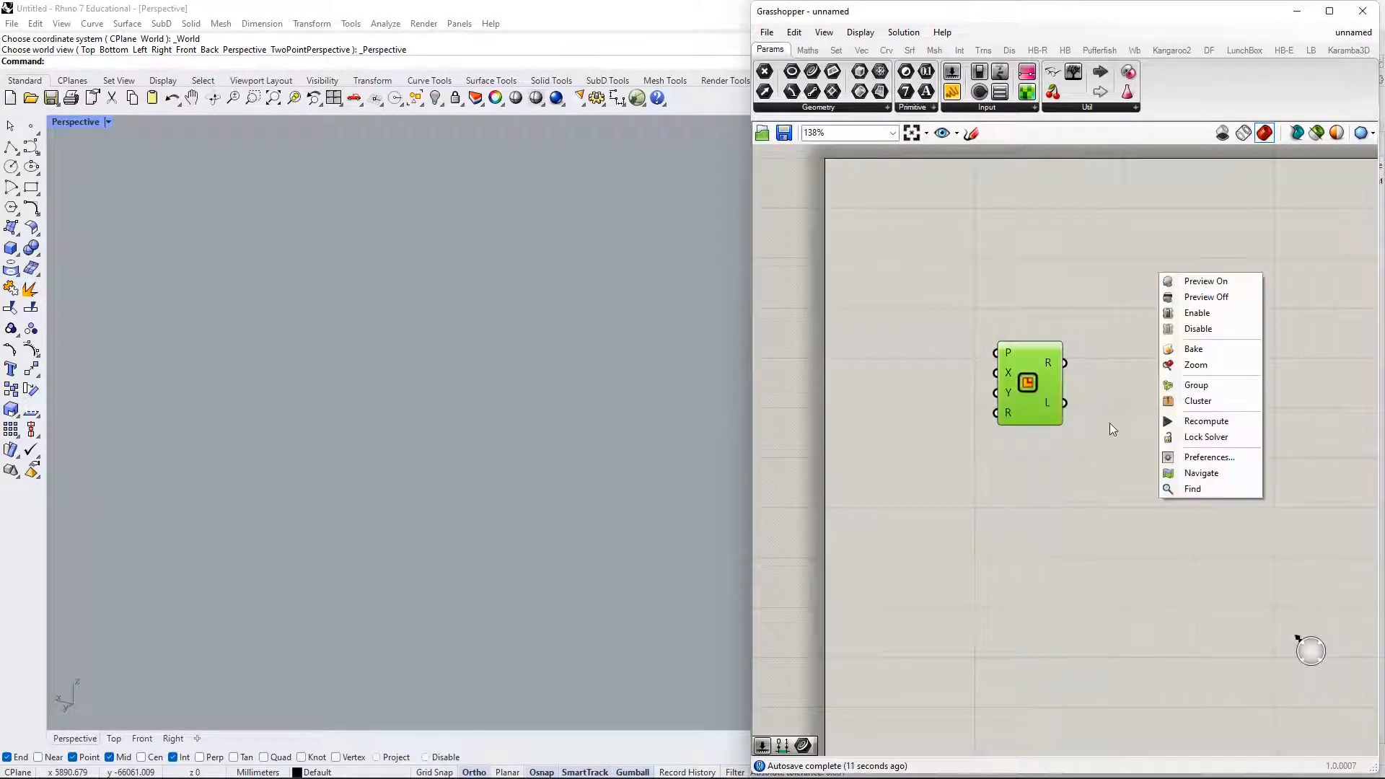
click(1196, 365)
scroll(517, 447, down, 12)
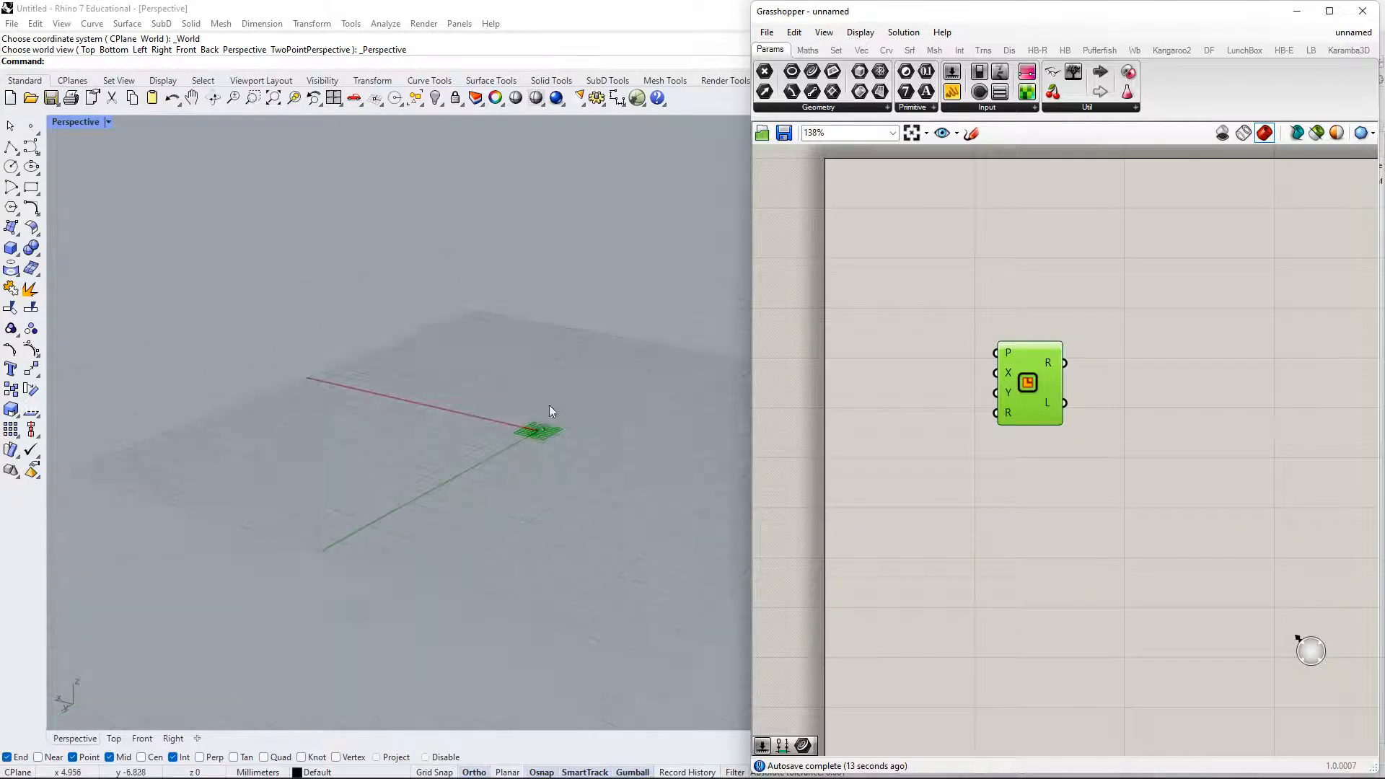
right_drag(549, 406, 563, 543)
scroll(1006, 357, up, 3)
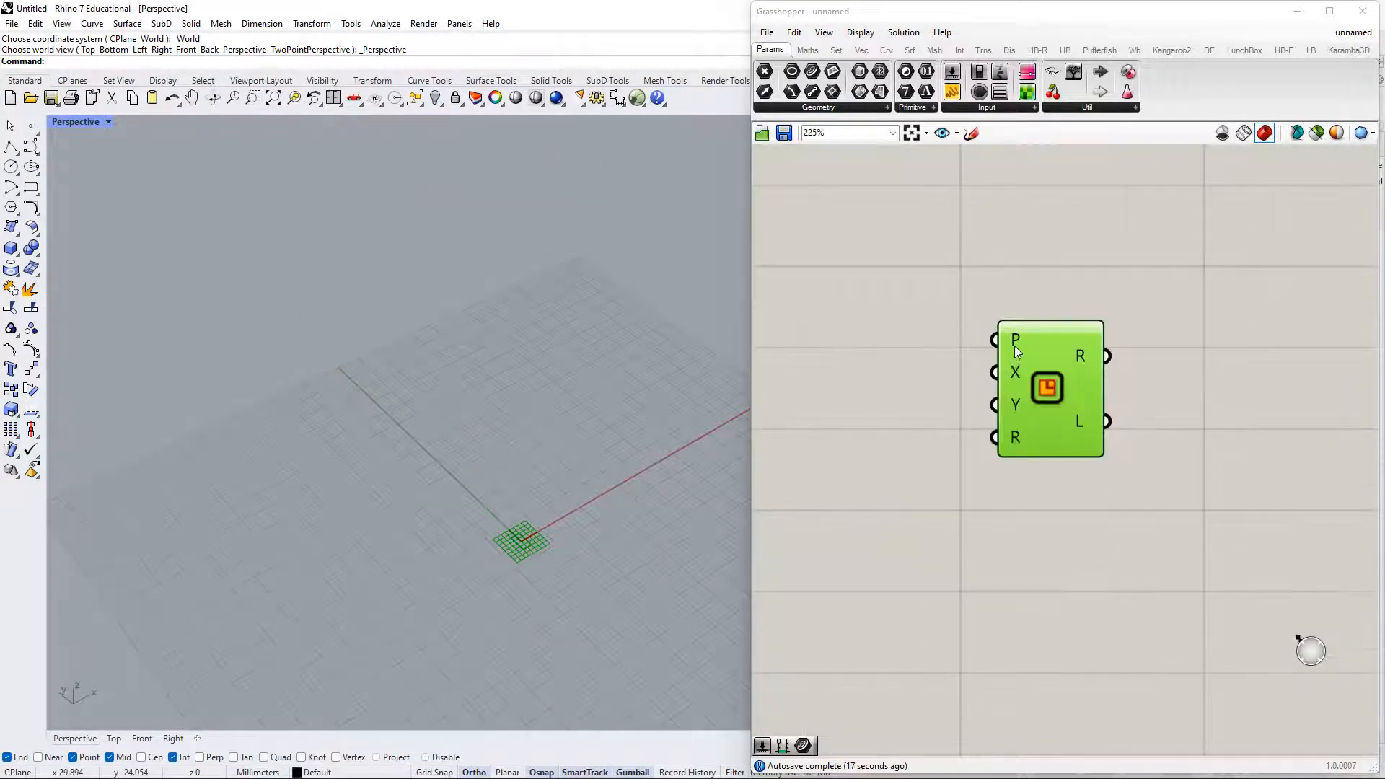
- Extract the Rectangle's P input as a separate Plane parameter, place it up and to the left, and turn off its preview
right_click(1014, 345)
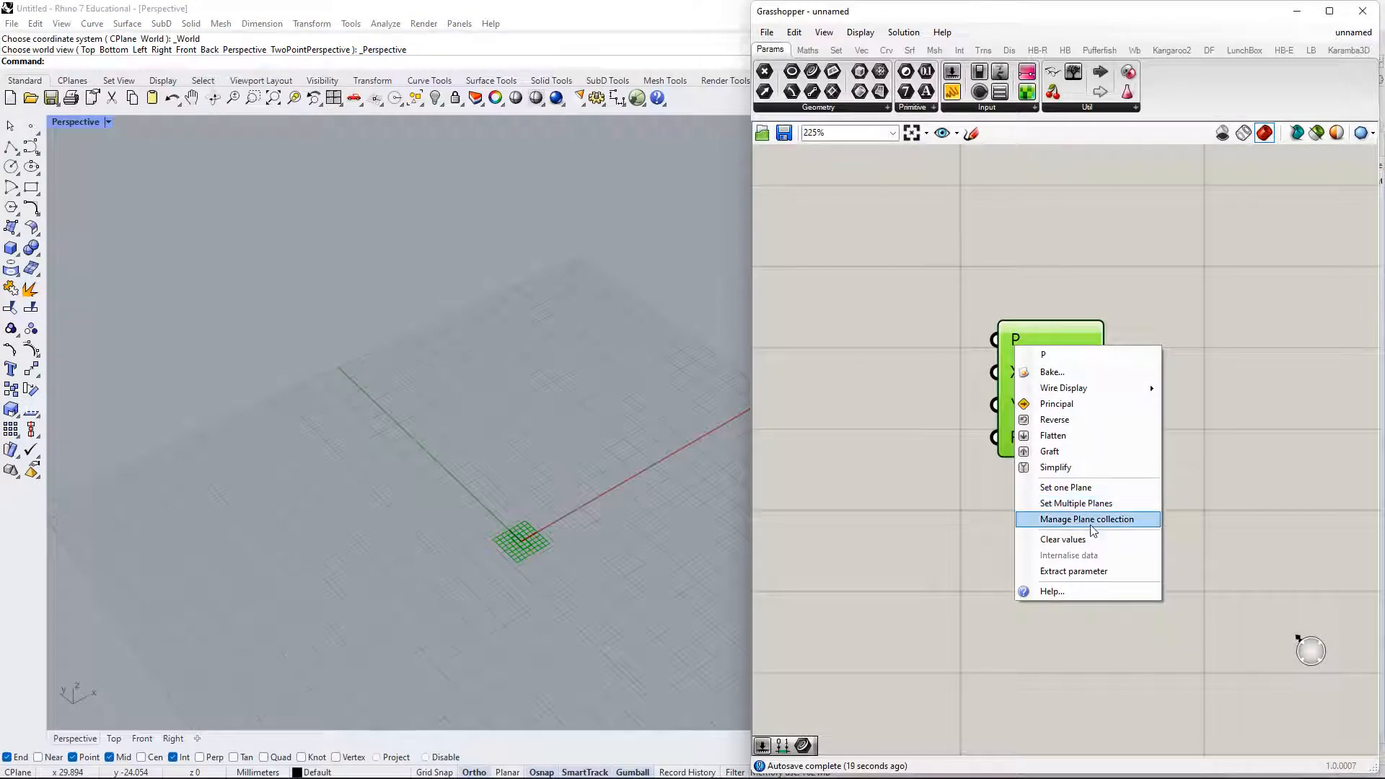
click(1076, 571)
scroll(840, 364, up, 2)
drag(832, 338, 935, 221)
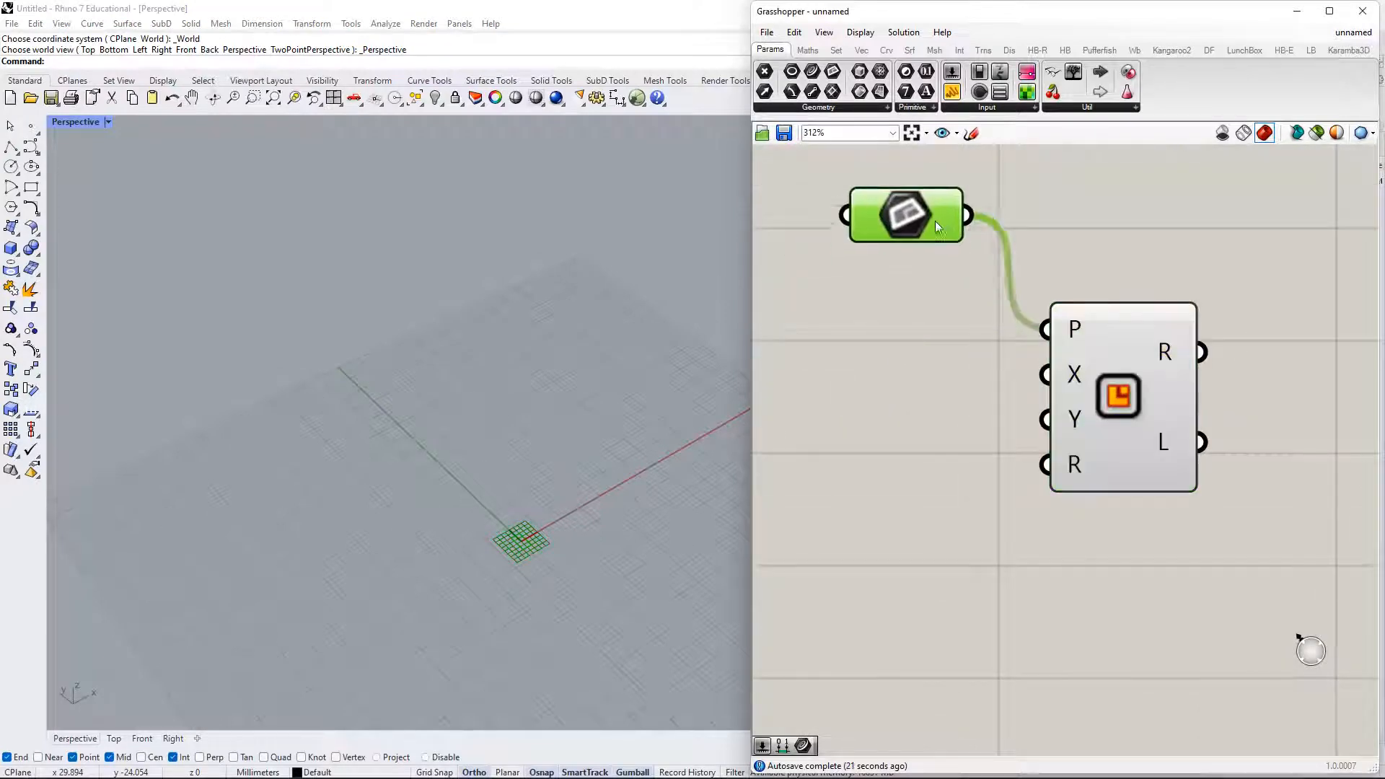
right_click(939, 218)
click(1010, 254)
scroll(1032, 378, down, 3)
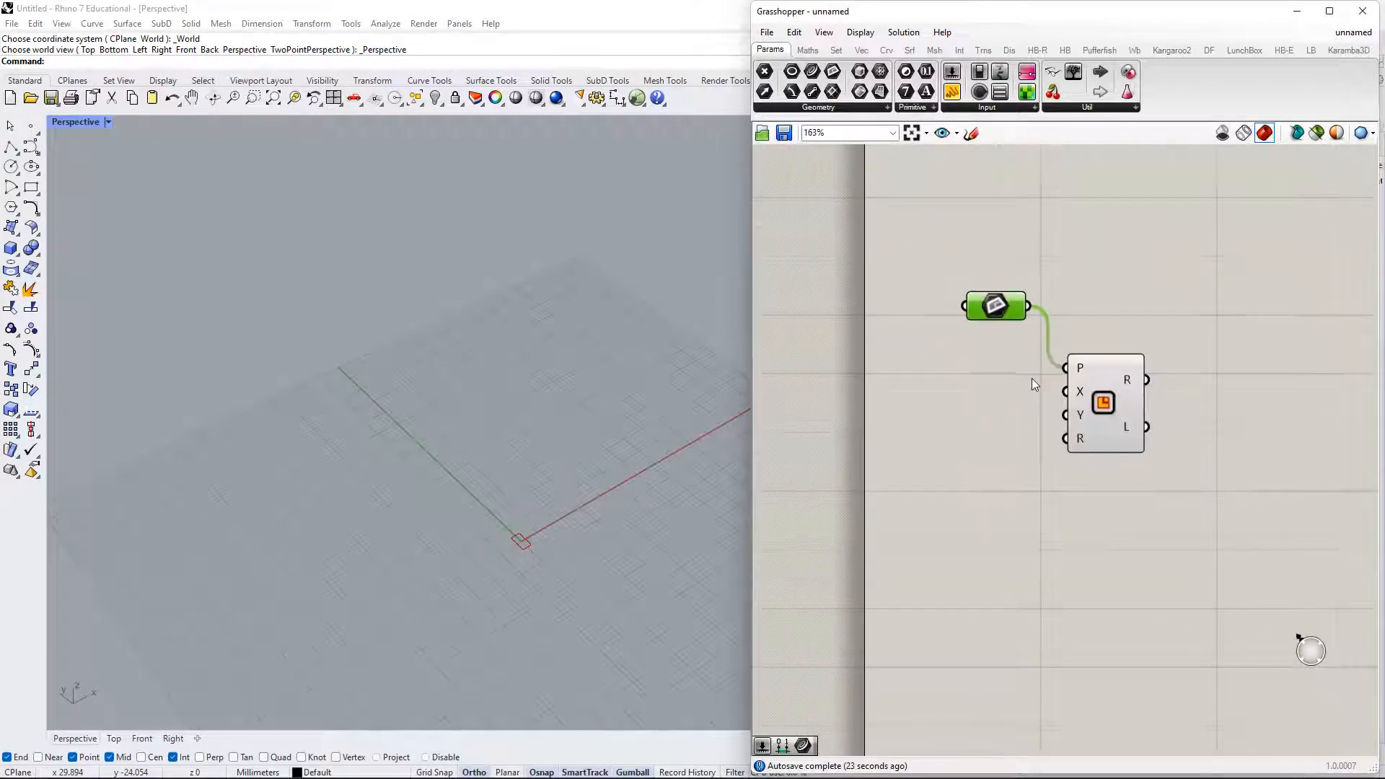
- Add the Active component that labels the canvas objects and place it above the frame, outside the definition area
drag(1053, 71, 911, 231)
right_drag(967, 234, 956, 388)
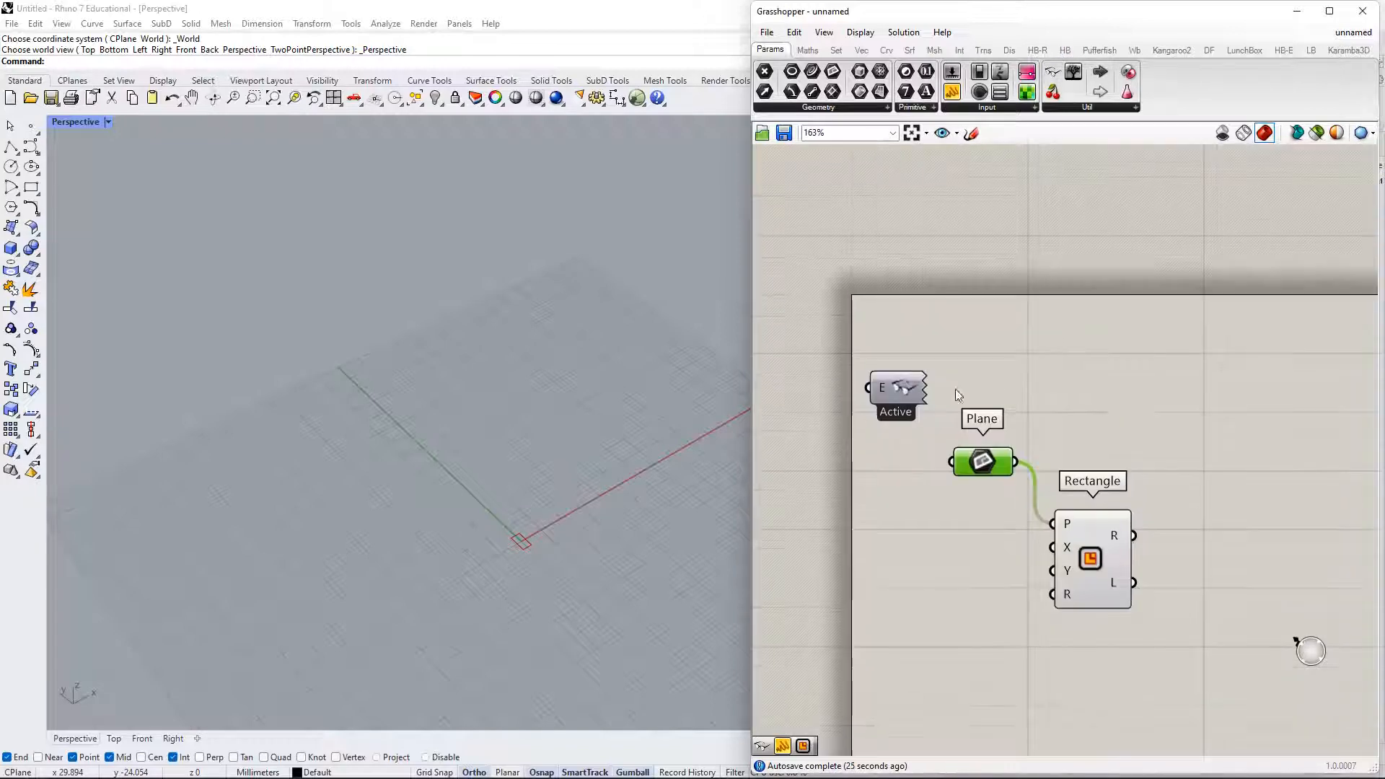
drag(888, 392, 872, 244)
- Turn the Plane parameter's preview on and off again to compare it with the rectangle at the origin
right_drag(1133, 512, 979, 230)
scroll(1023, 361, up, 2)
right_drag(1024, 361, 1167, 573)
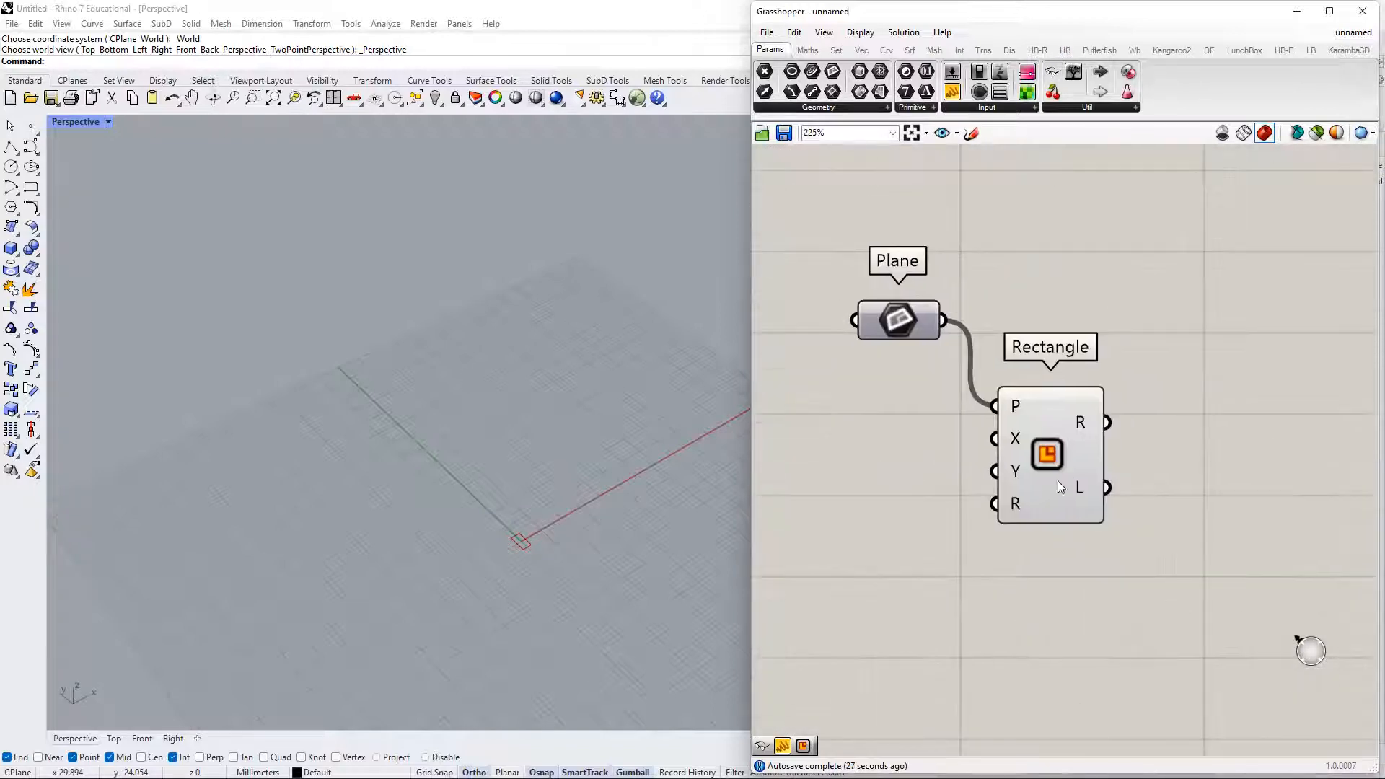
right_drag(1069, 457, 1128, 422)
click(1097, 427)
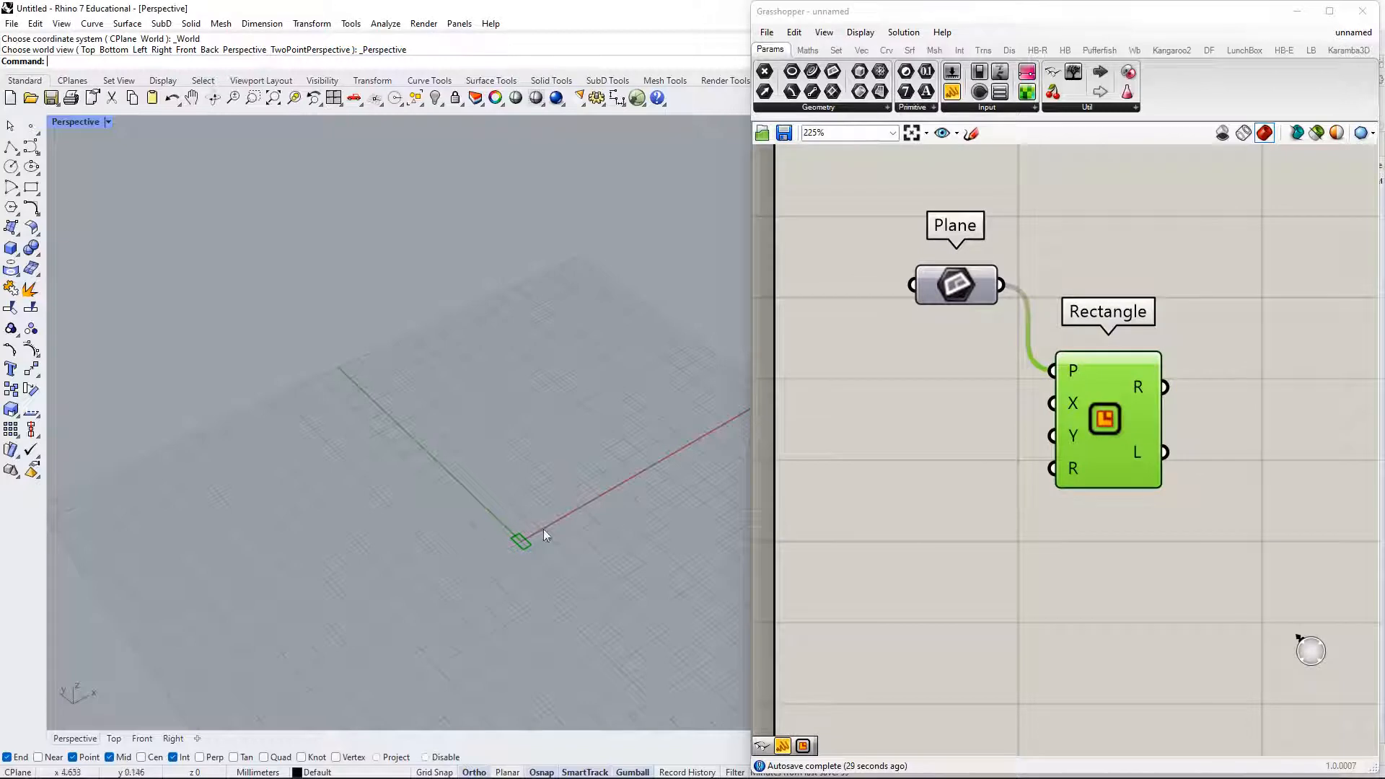
right_click(968, 288)
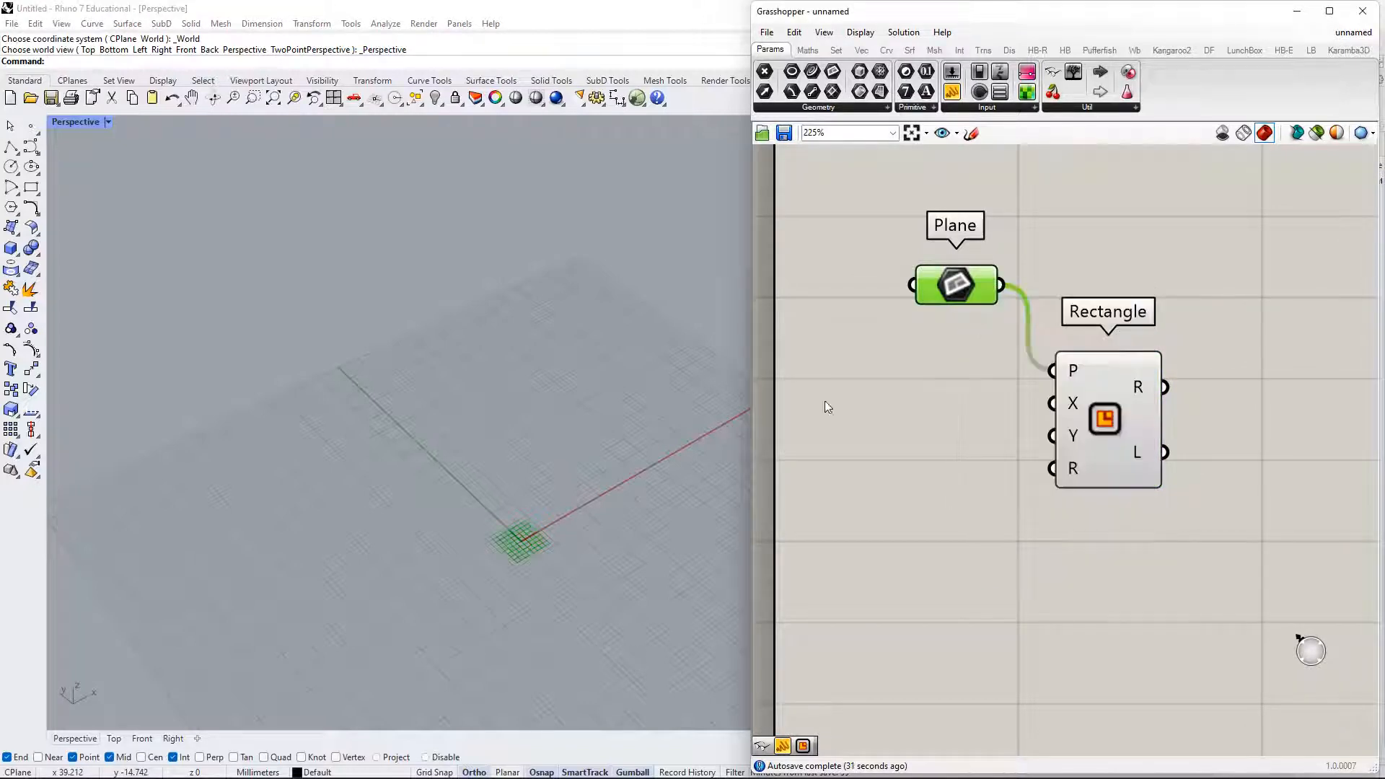
right_click(962, 290)
click(998, 309)
right_drag(956, 293, 992, 254)
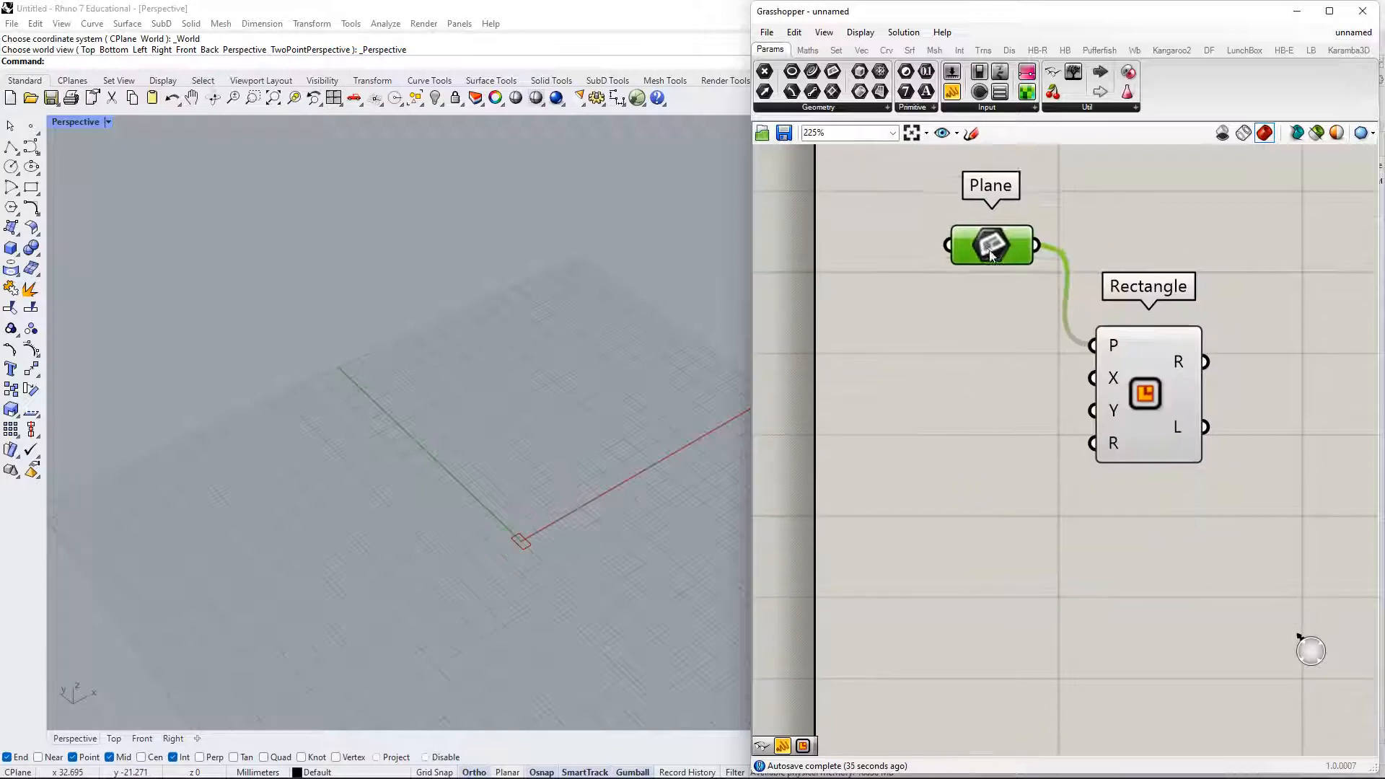
- Add a number slider with value 1000 and connect it to the Rectangle's X and Y inputs
scroll(540, 534, up, 3)
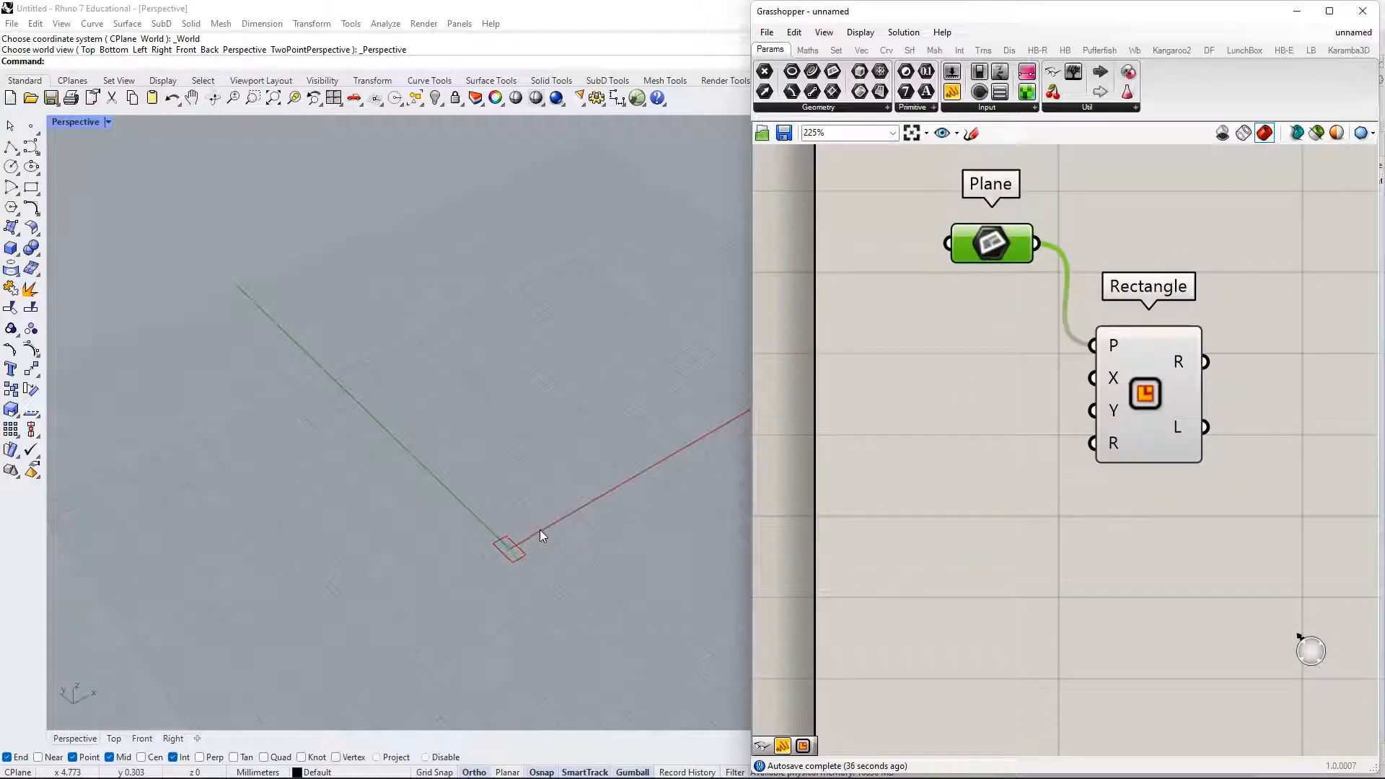
double_click(932, 419)
text(1000)
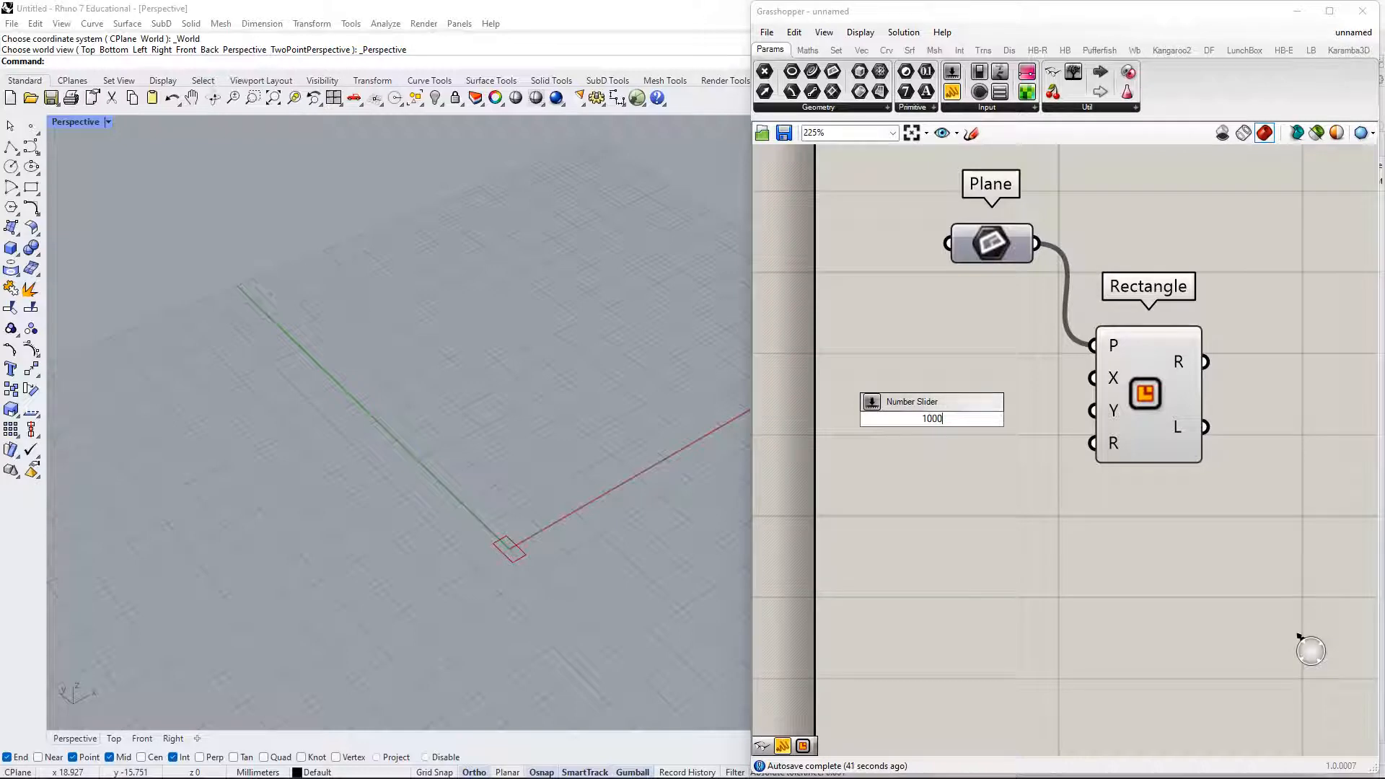
key(Return)
drag(963, 426, 914, 393)
mouse_move(1021, 387)
mouse_down()
mouse_move(1093, 378)
mouse_move(1025, 393)
mouse_up()
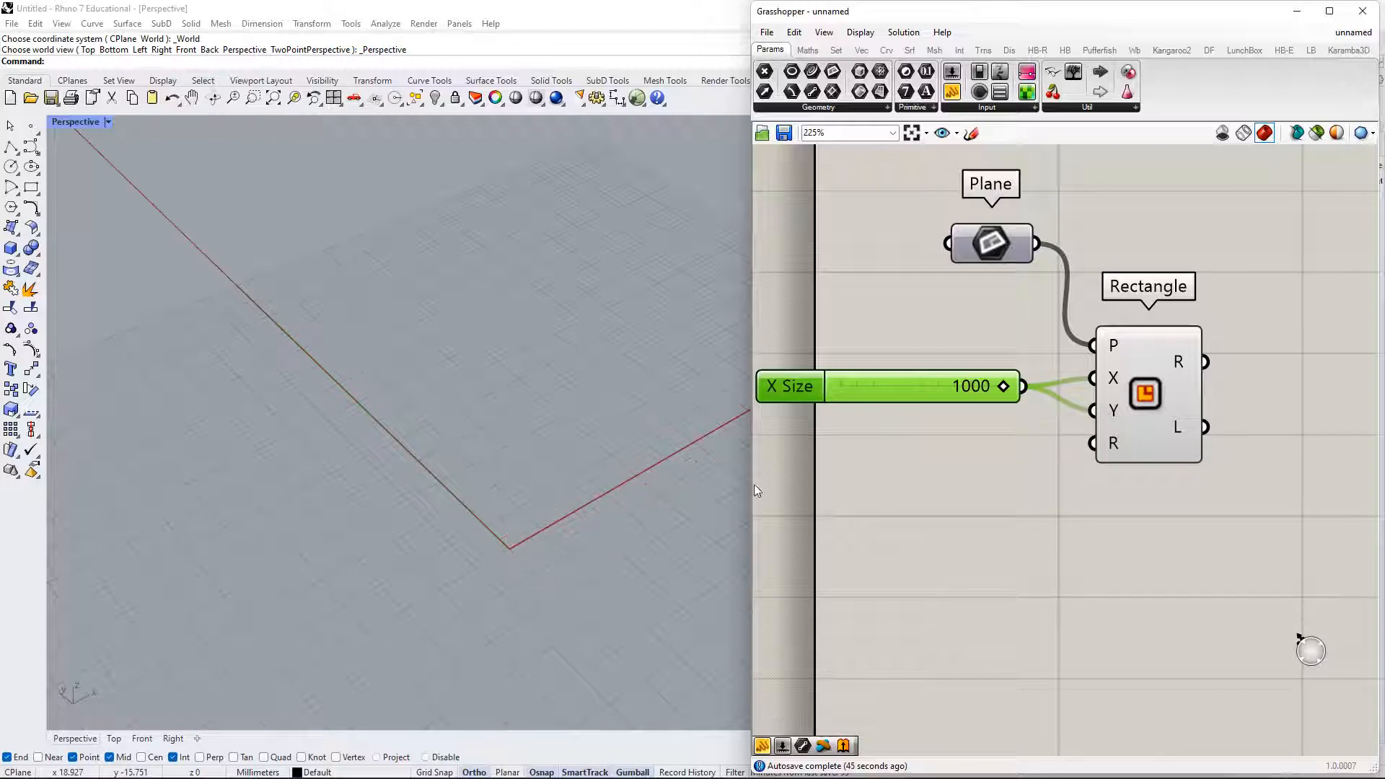
- Examine the enlarged rectangle in the perspective view with its component selected
scroll(755, 483, down, 3)
scroll(579, 357, down, 12)
shift+right_drag(591, 354, 404, 609)
scroll(496, 512, down, 5)
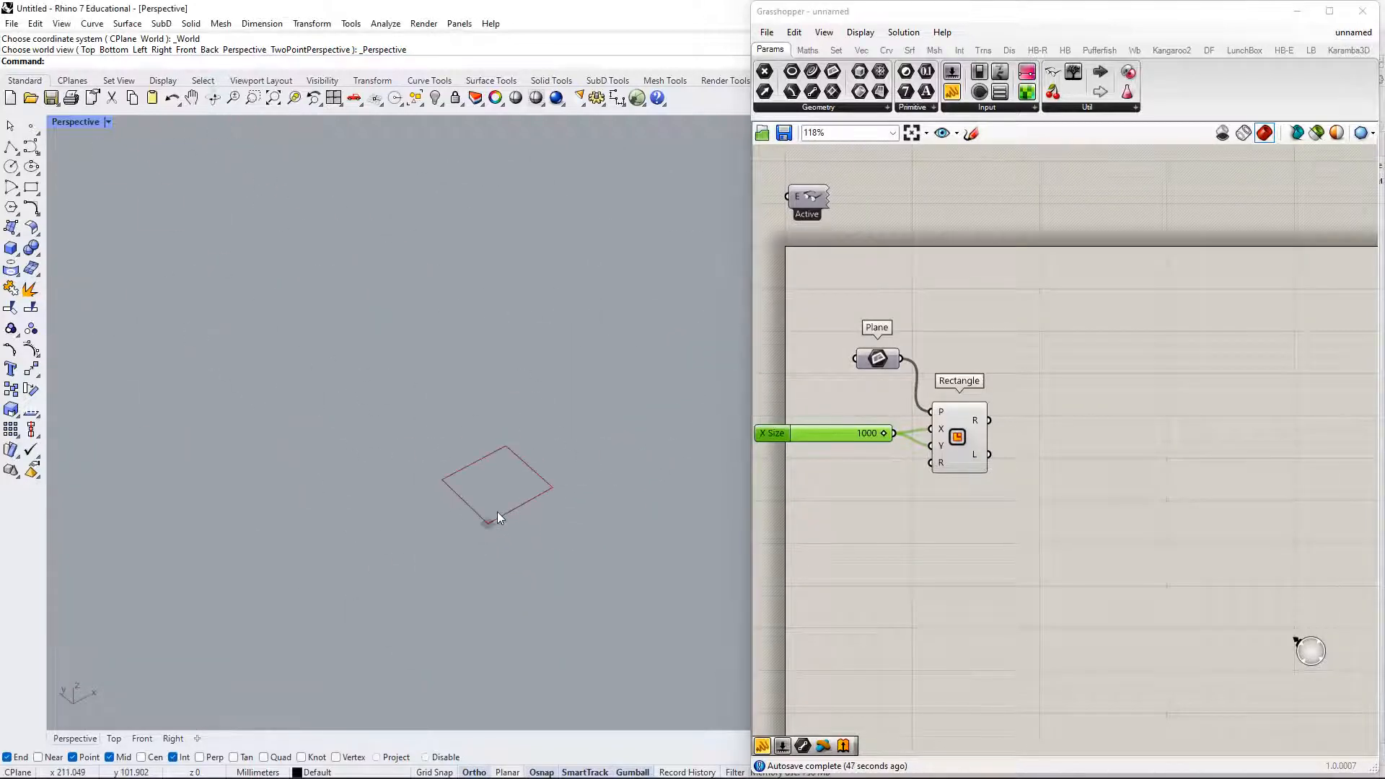
scroll(510, 491, up, 5)
scroll(579, 500, down, 2)
right_drag(580, 501, 420, 471)
scroll(940, 532, up, 2)
click(954, 467)
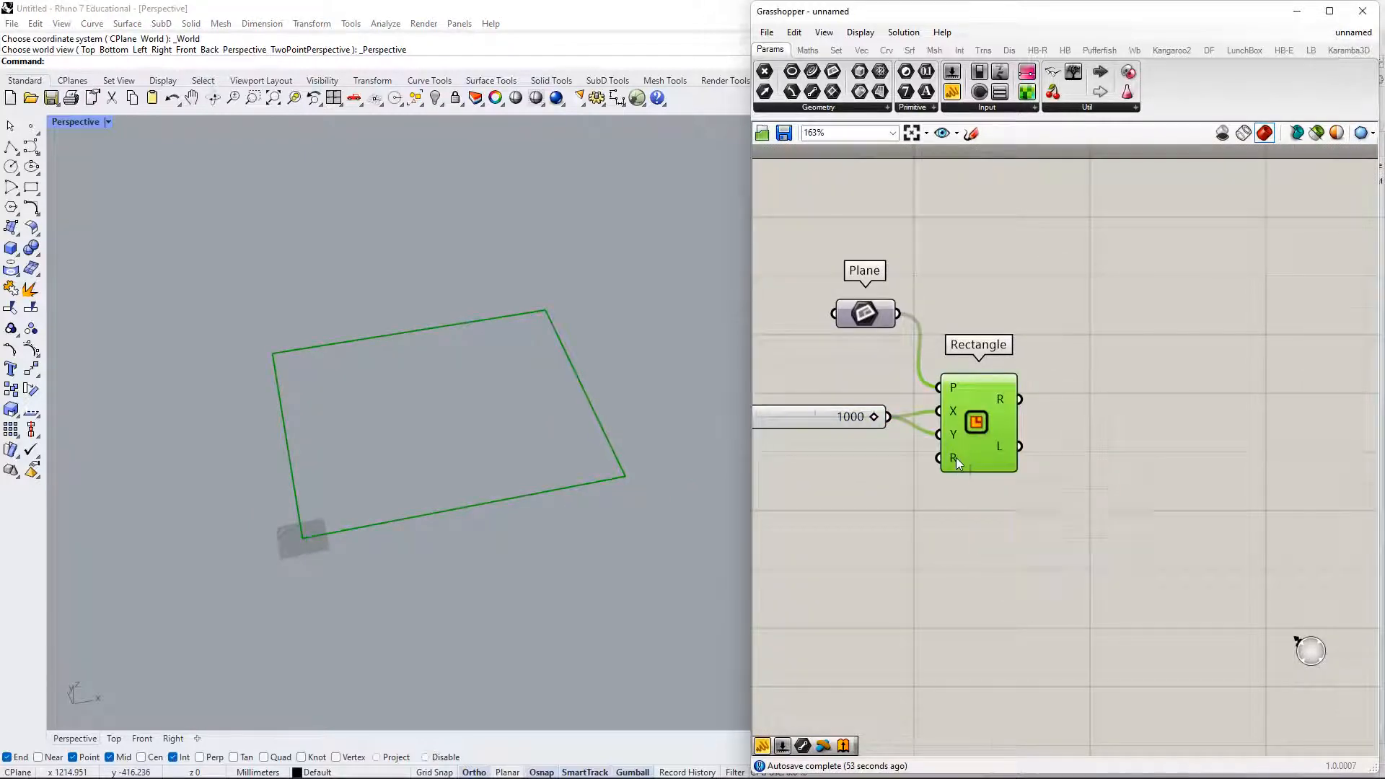
- Add a Move component to the right of Rectangle and connect the rectangle output to its G input
right_drag(956, 458, 873, 460)
double_click(940, 402)
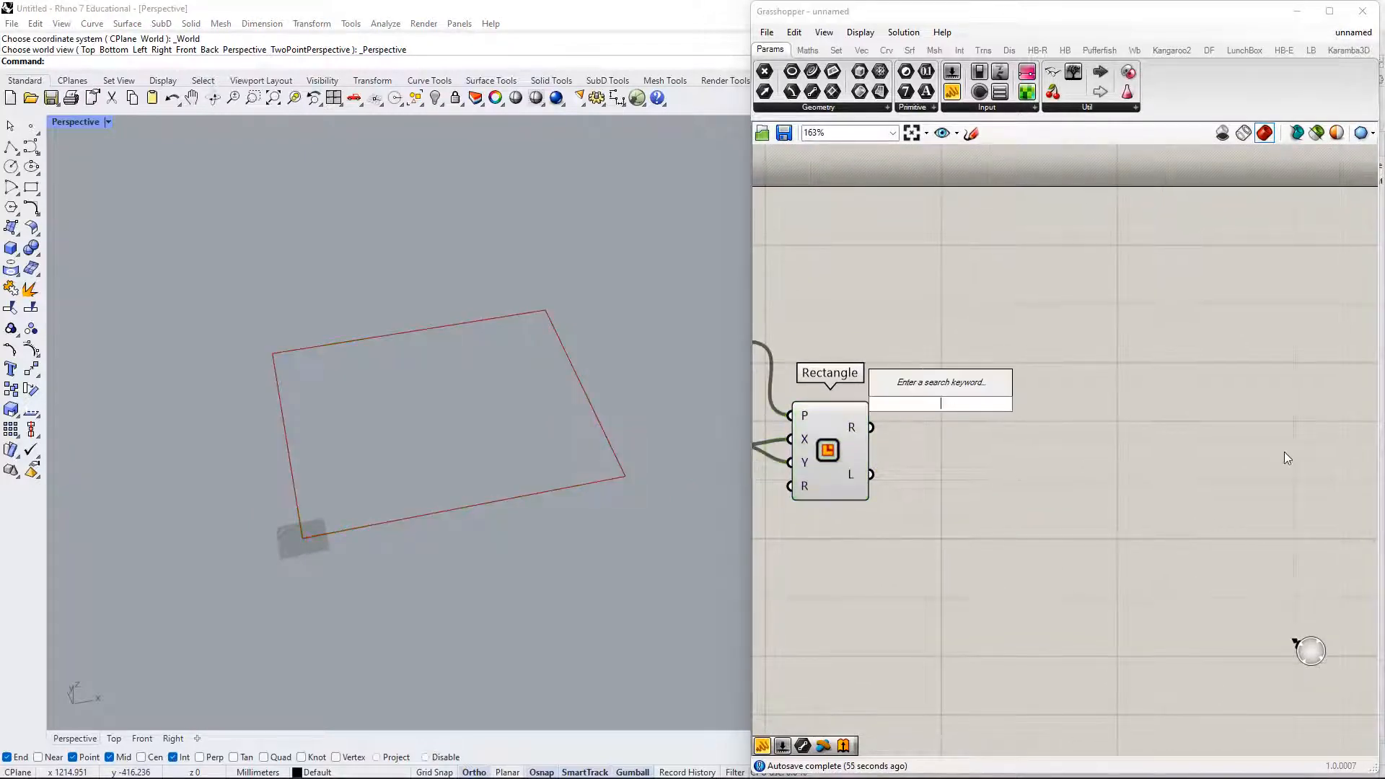
text(move)
key(Return)
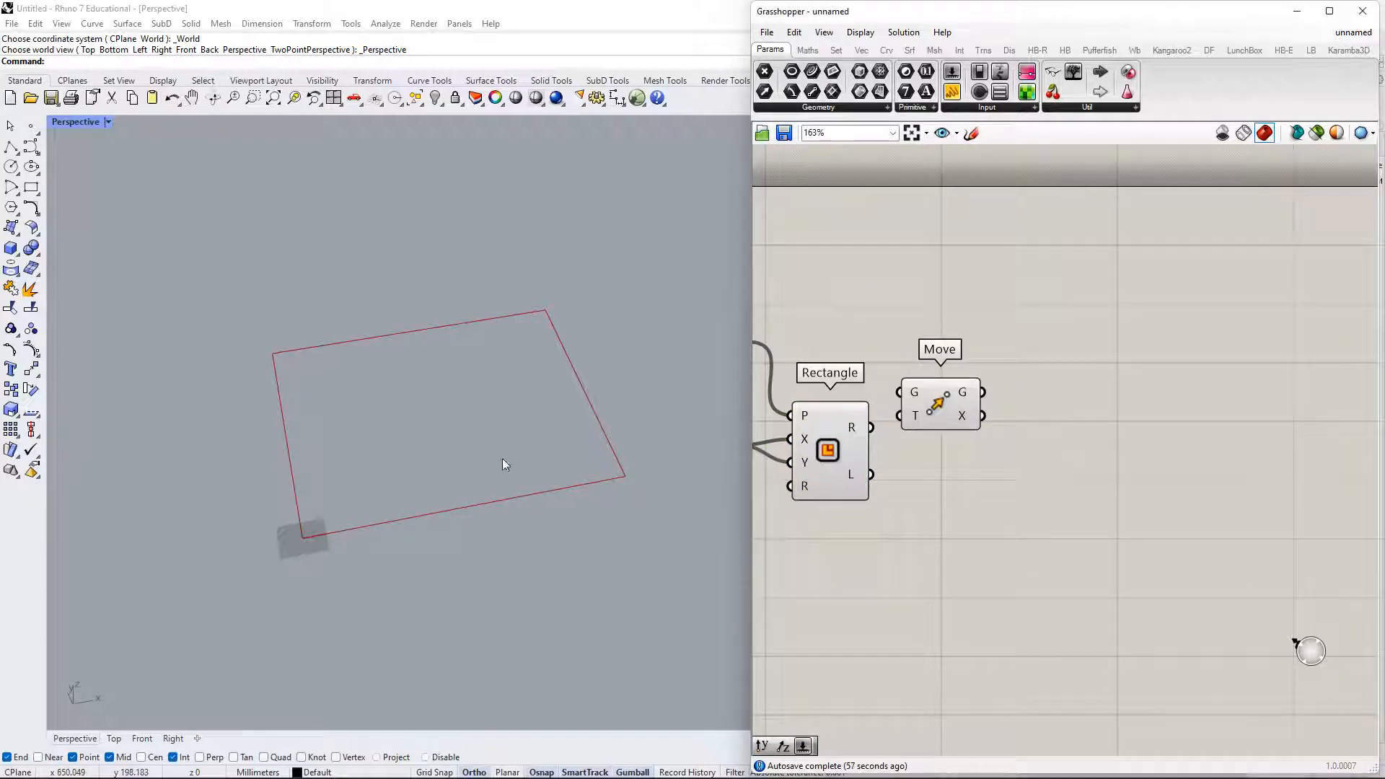
right_drag(504, 464, 491, 383)
drag(938, 406, 871, 427)
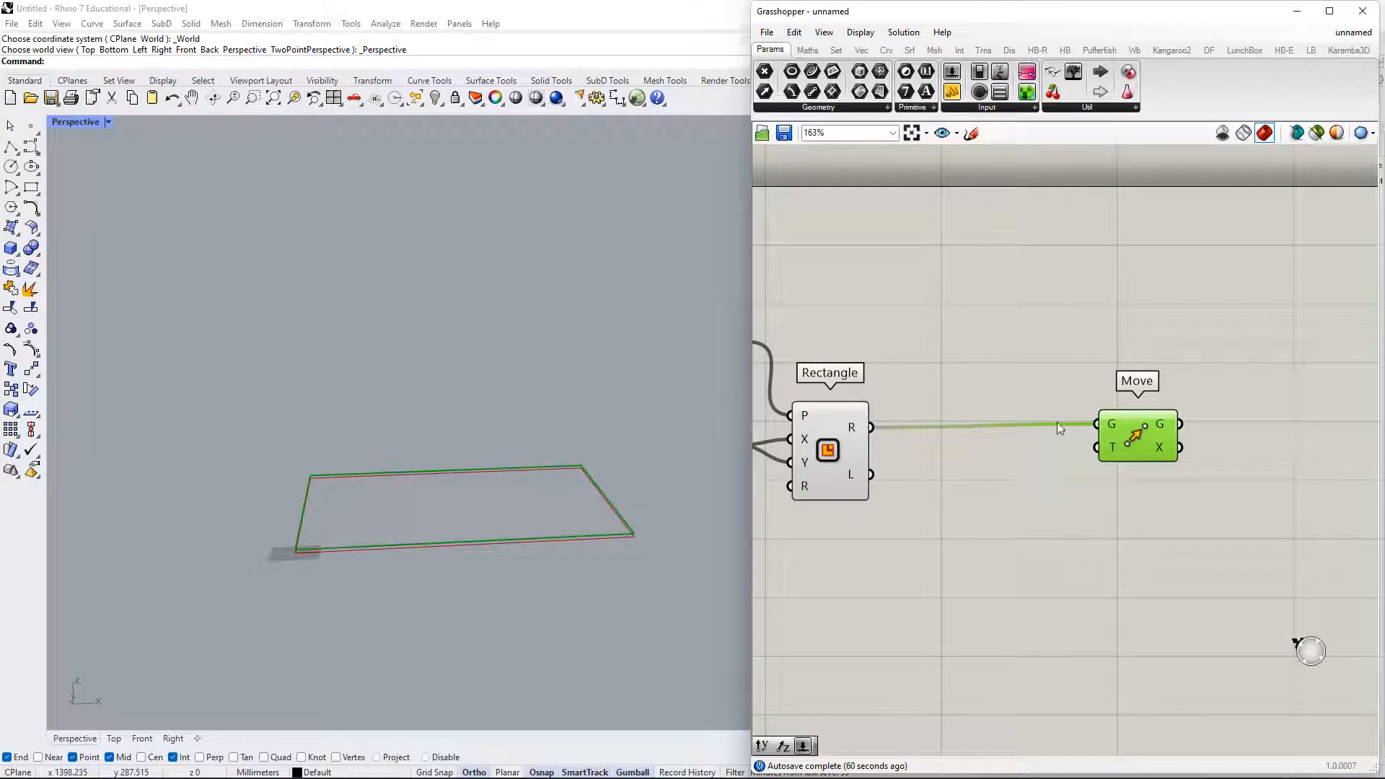
drag(1149, 427, 1169, 431)
right_drag(1049, 565, 1079, 506)
- Add a Unit Z vector below Rectangle and connect it to the Move component's T input
double_click(956, 503)
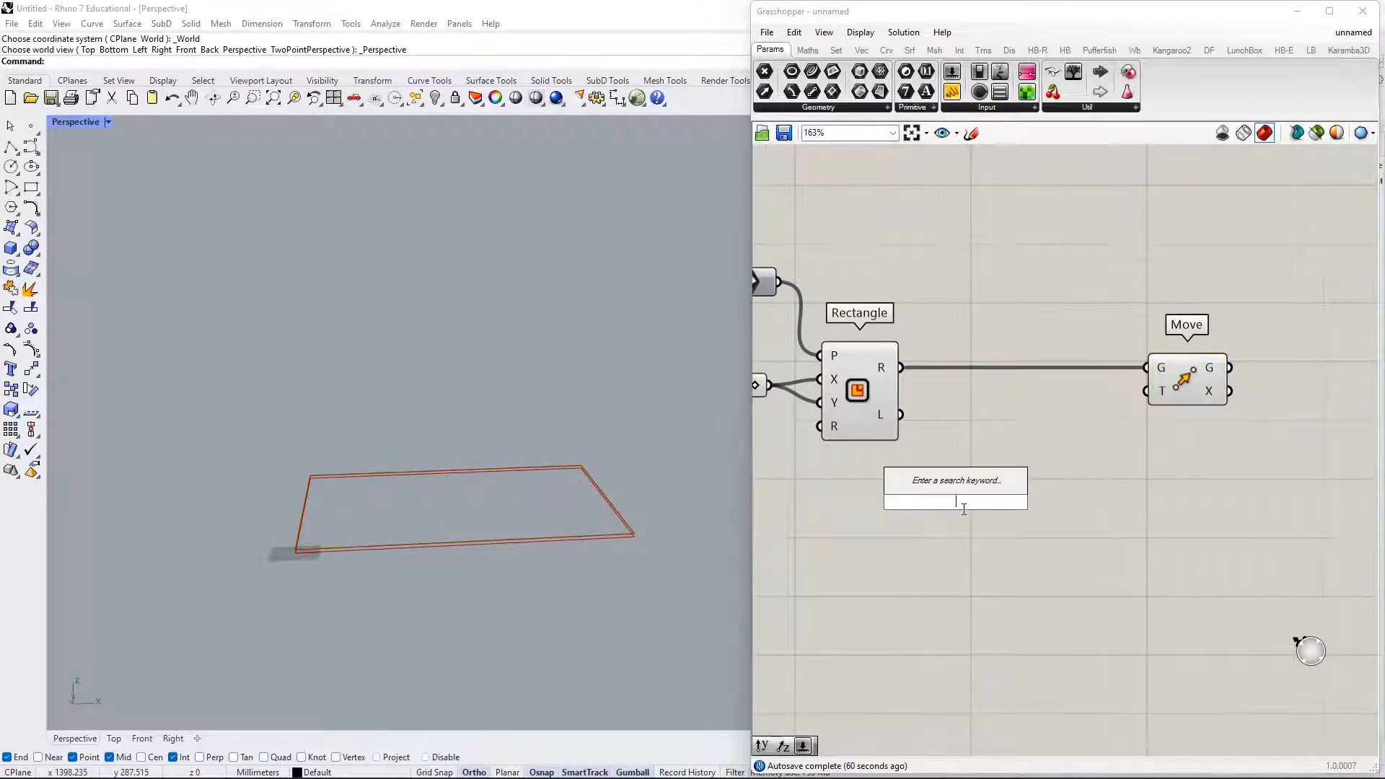
text(z)
key(Return)
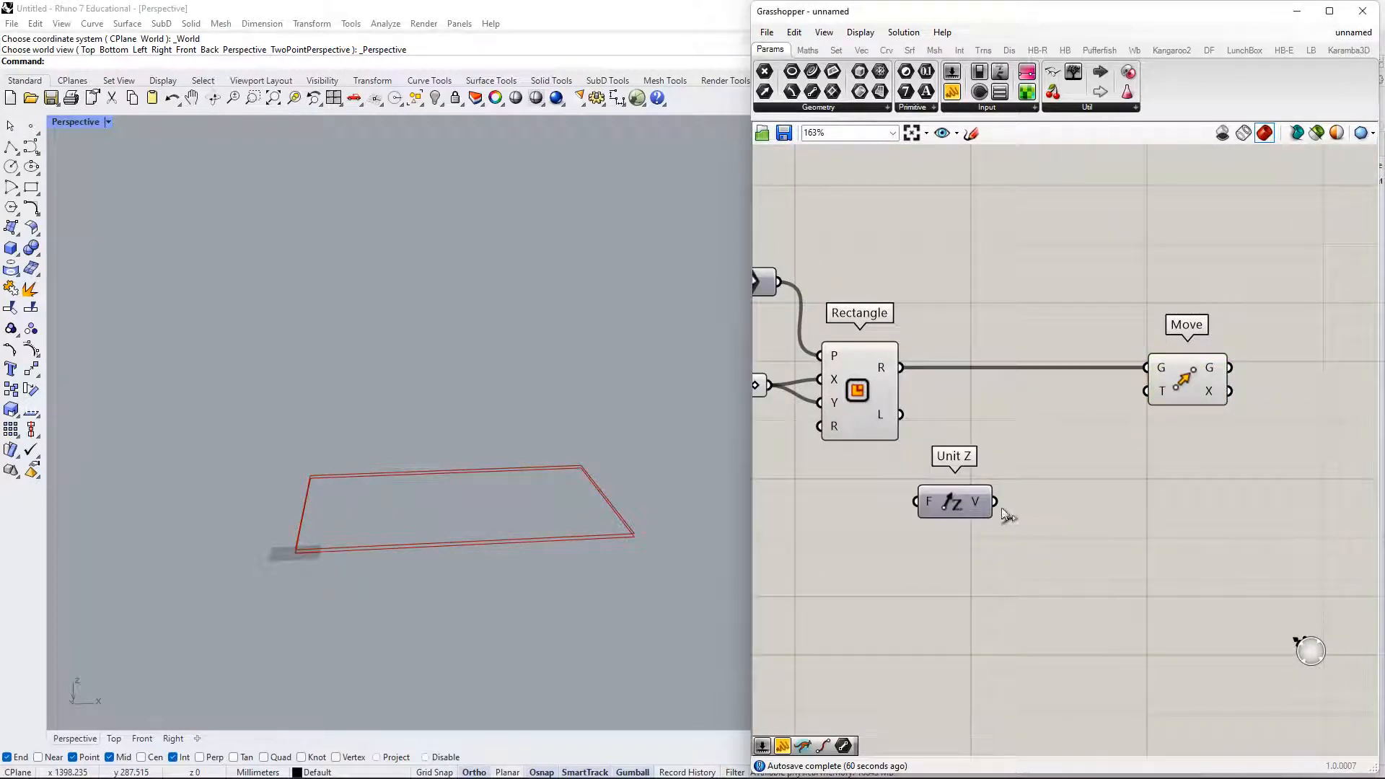
drag(996, 502, 1126, 425)
- Add a Series component below and left of Unit Z, and shift Unit Z slightly to the right
right_drag(1120, 426, 1208, 327)
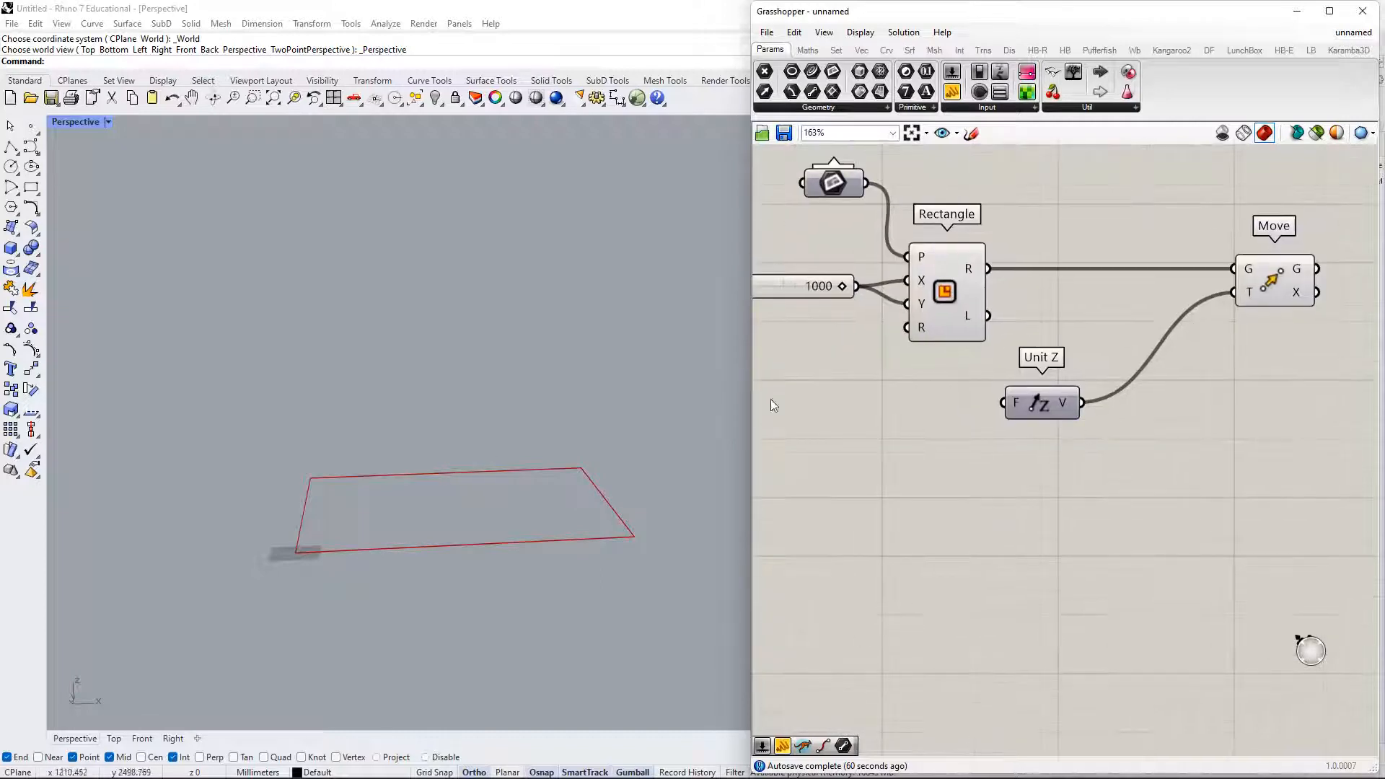
right_drag(879, 406, 937, 396)
double_click(938, 396)
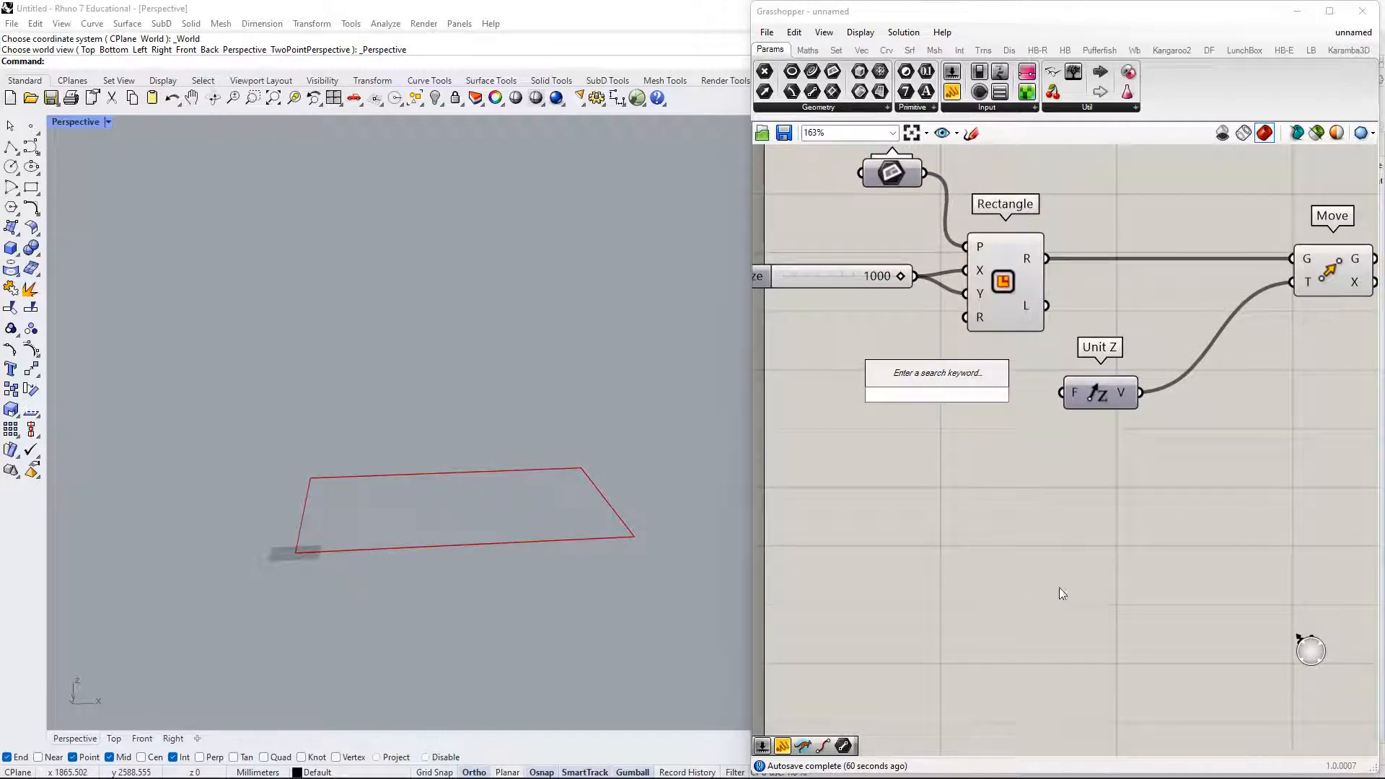
text(series)
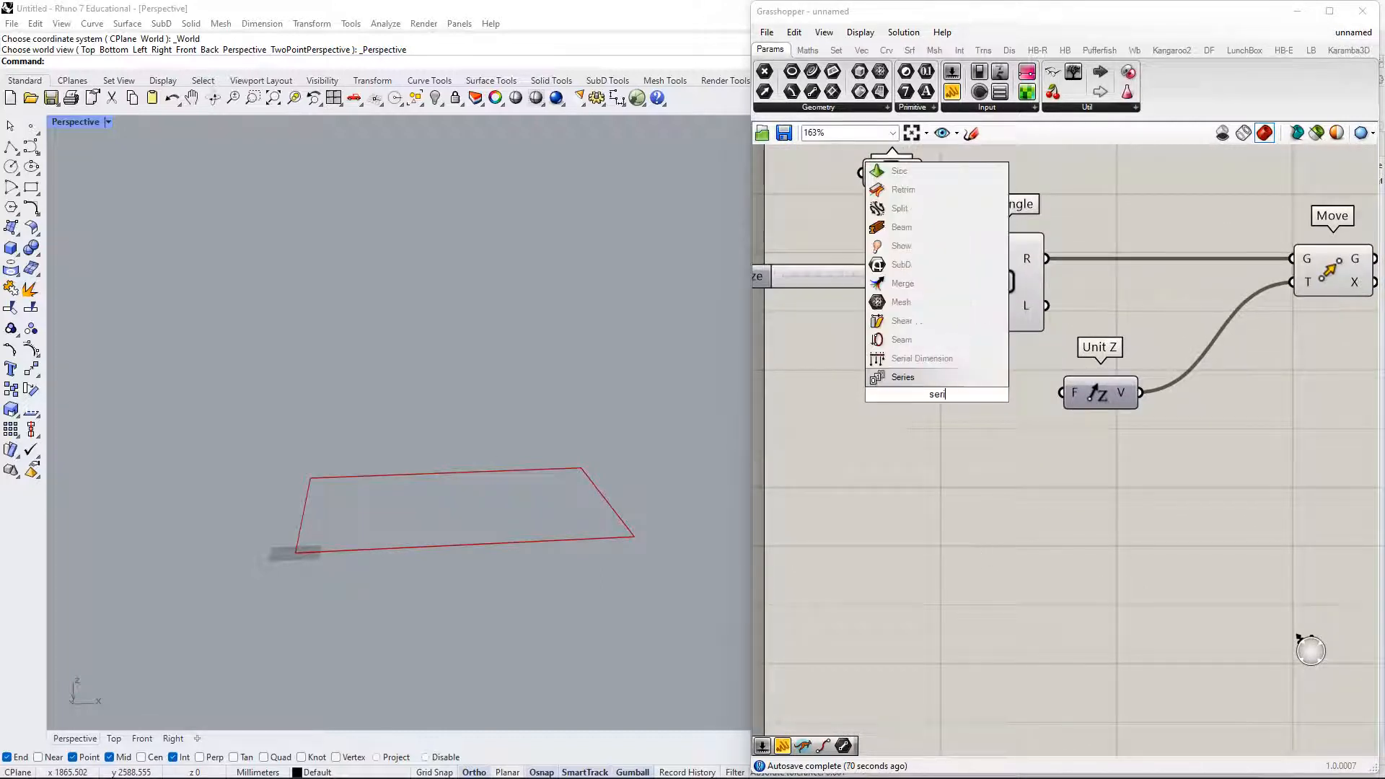
key(Return)
drag(940, 383, 947, 490)
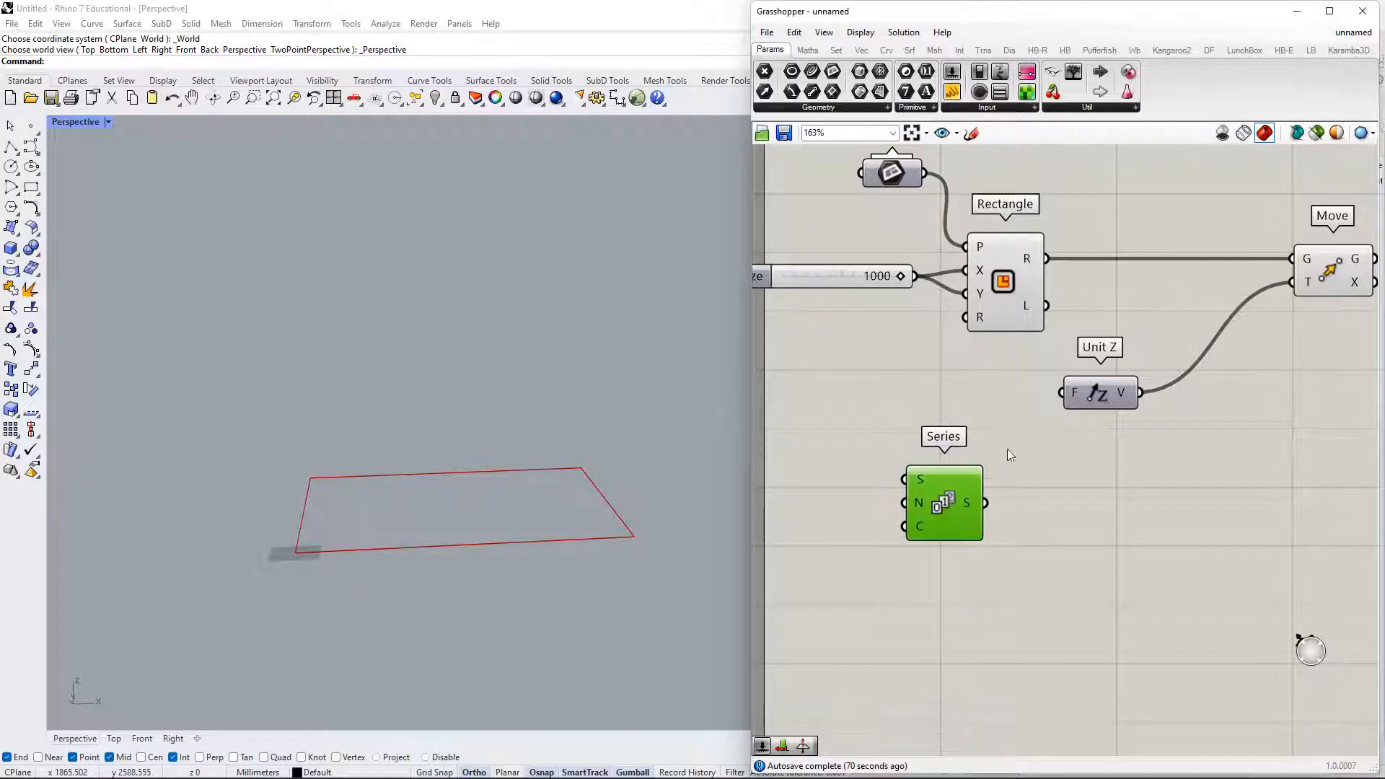
drag(1091, 393, 1117, 393)
- Add a number slider set to 3000 and connect it to the Series component's N input
right_drag(1063, 425, 1130, 372)
right_drag(860, 457, 888, 402)
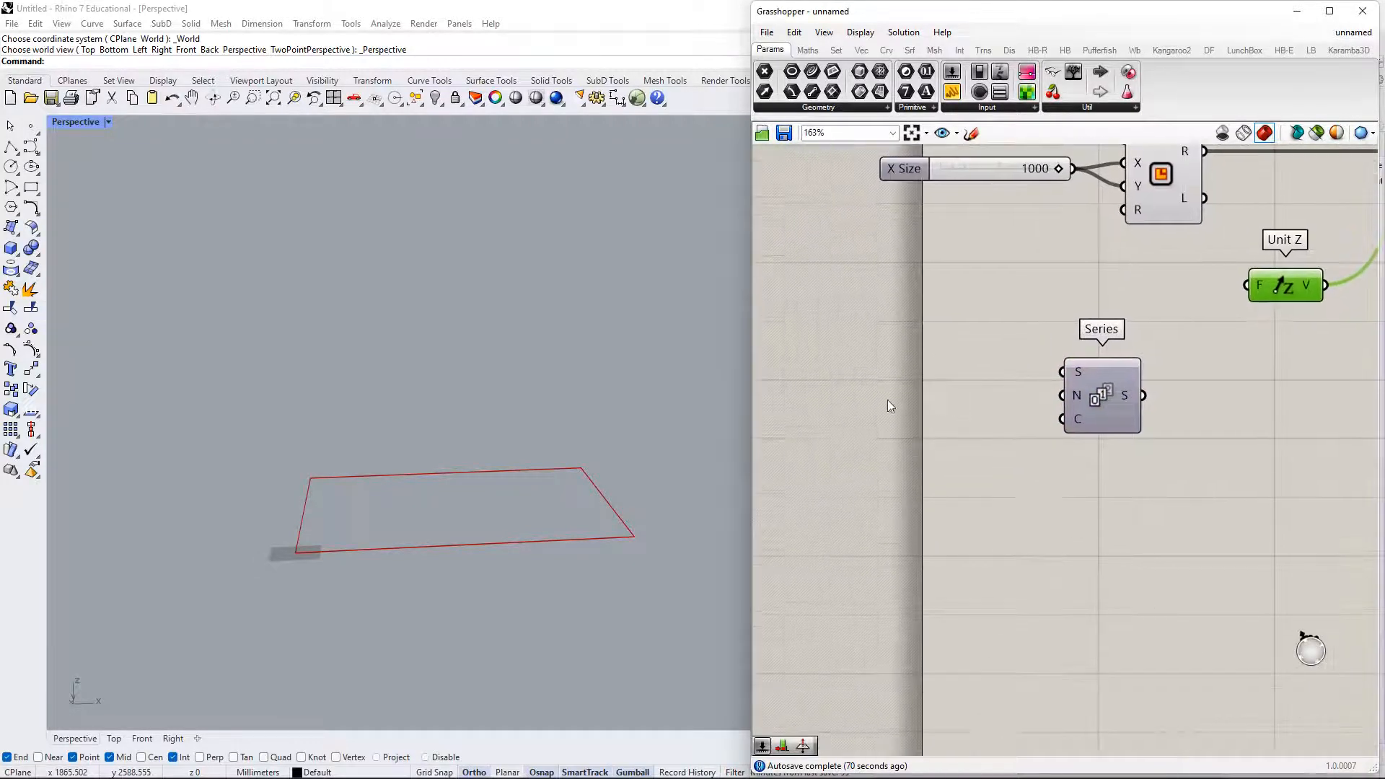
double_click(935, 460)
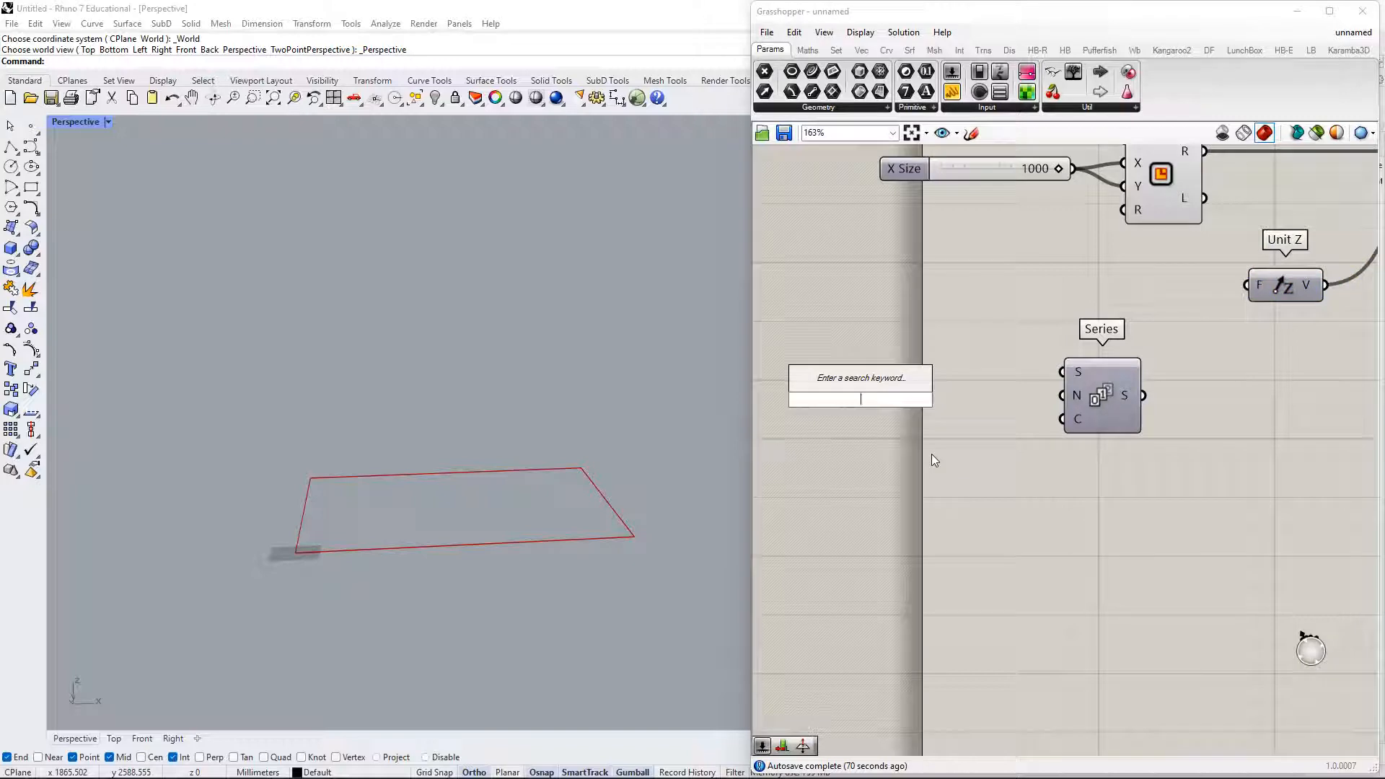
text(10)
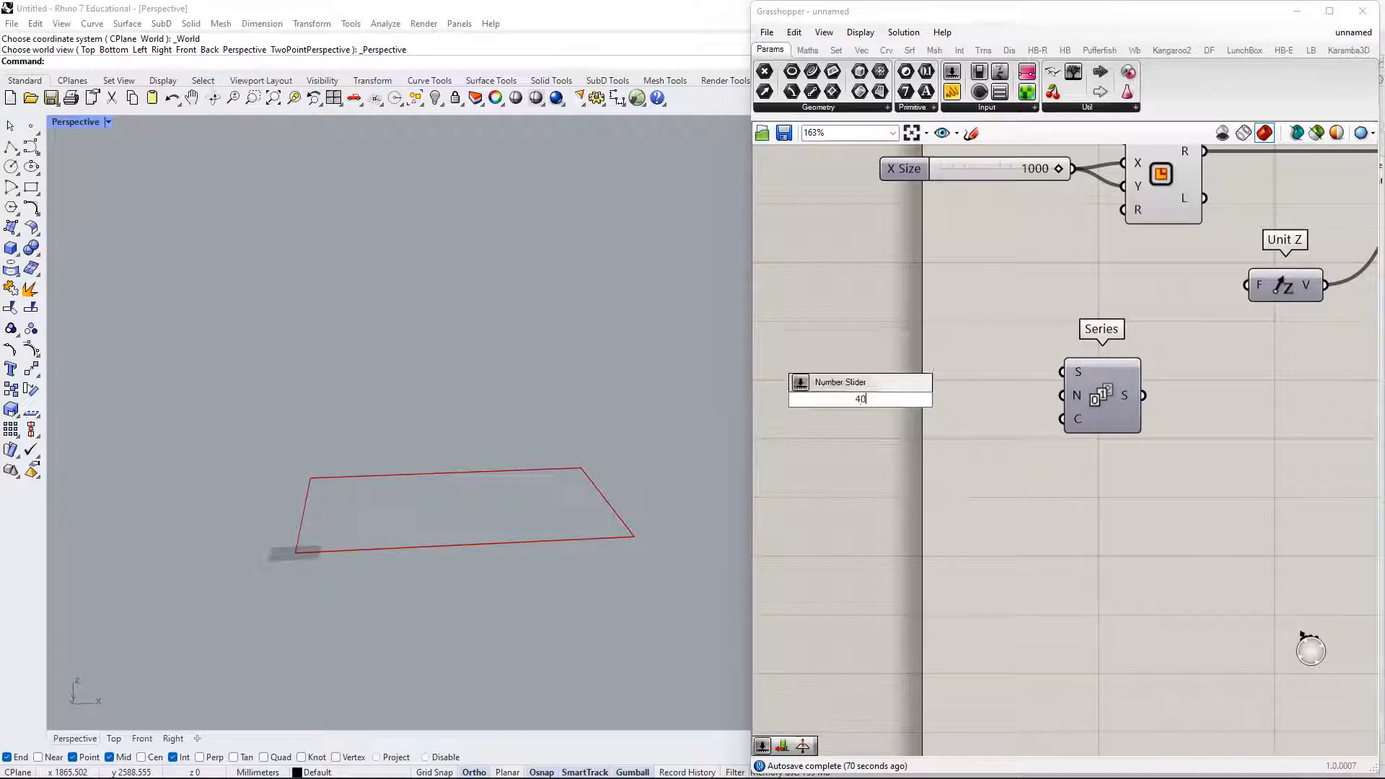
key(BackSpace)
key(BackSpace)
text(3000)
key(Return)
drag(957, 399, 1079, 397)
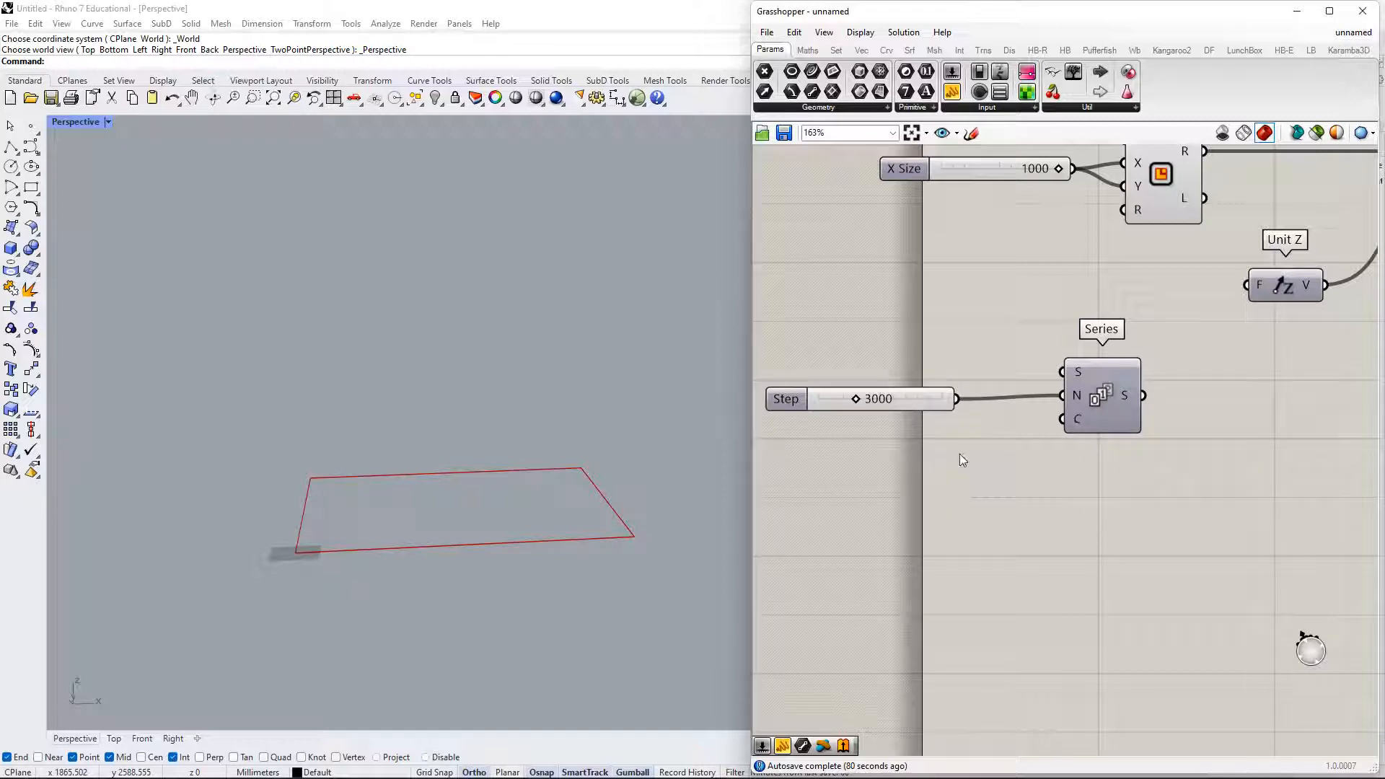
- Add a number slider set to 6 below the 3000 slider and connect it to the Series C input
double_click(934, 456)
text(1)
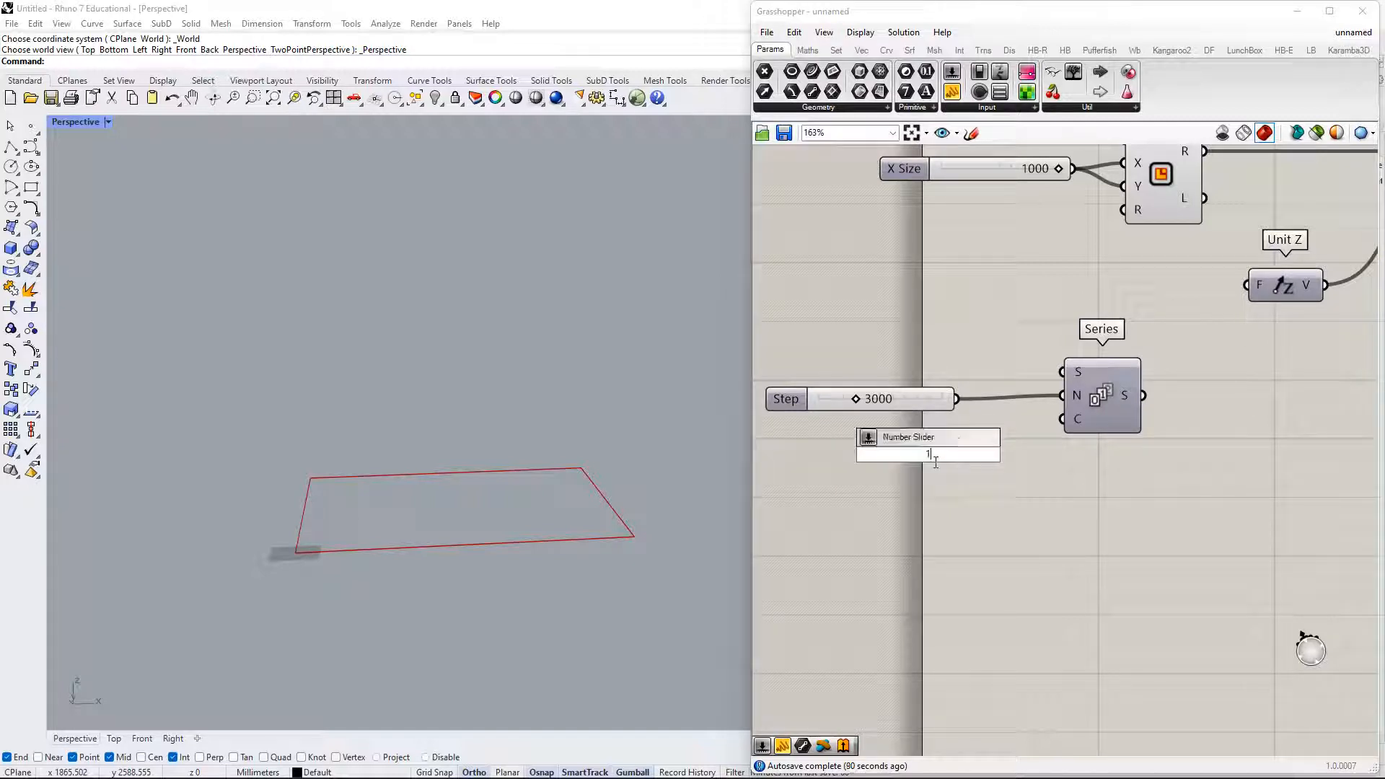
key(BackSpace)
text(6)
key(Return)
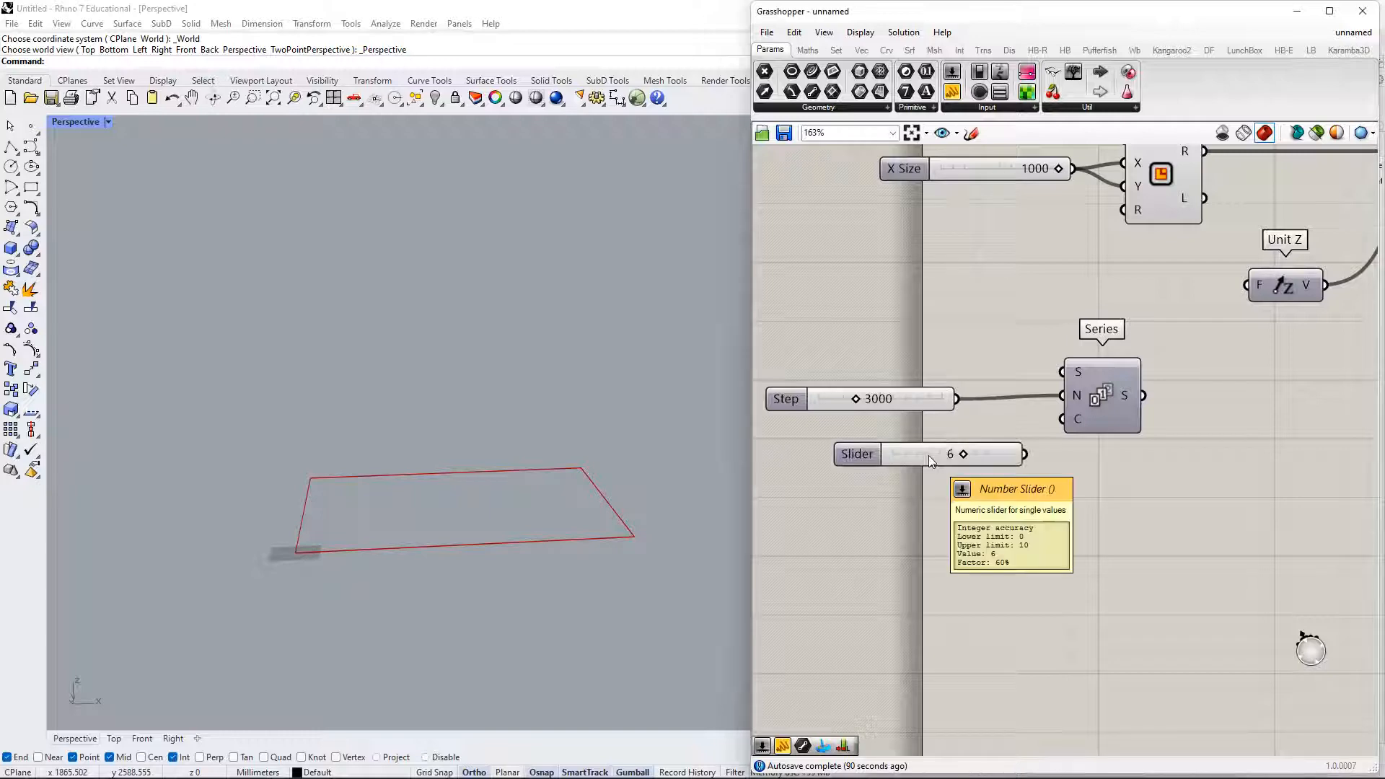
drag(885, 452, 849, 447)
drag(955, 446, 1062, 420)
click(1048, 465)
click(793, 450)
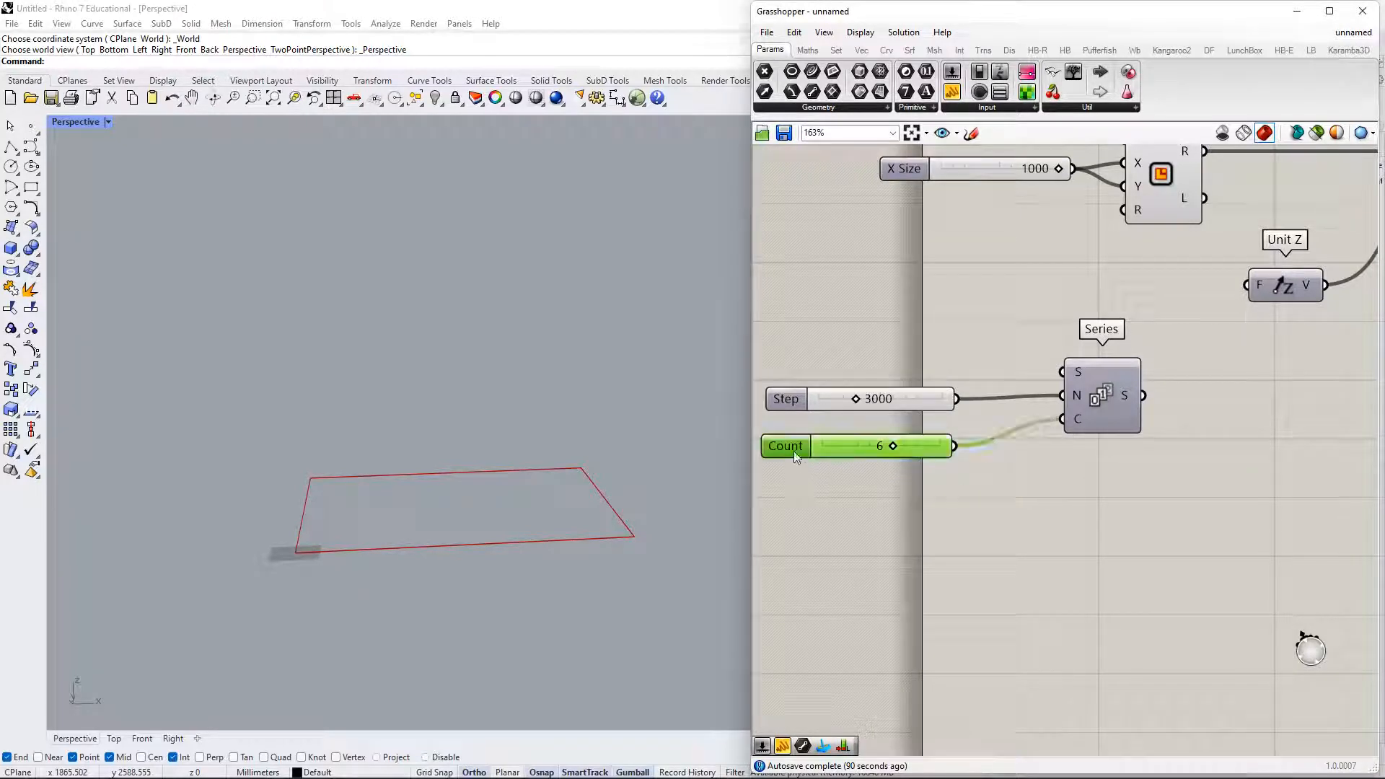
- Rename the Step slider as Floor Heights
right_drag(795, 413, 963, 409)
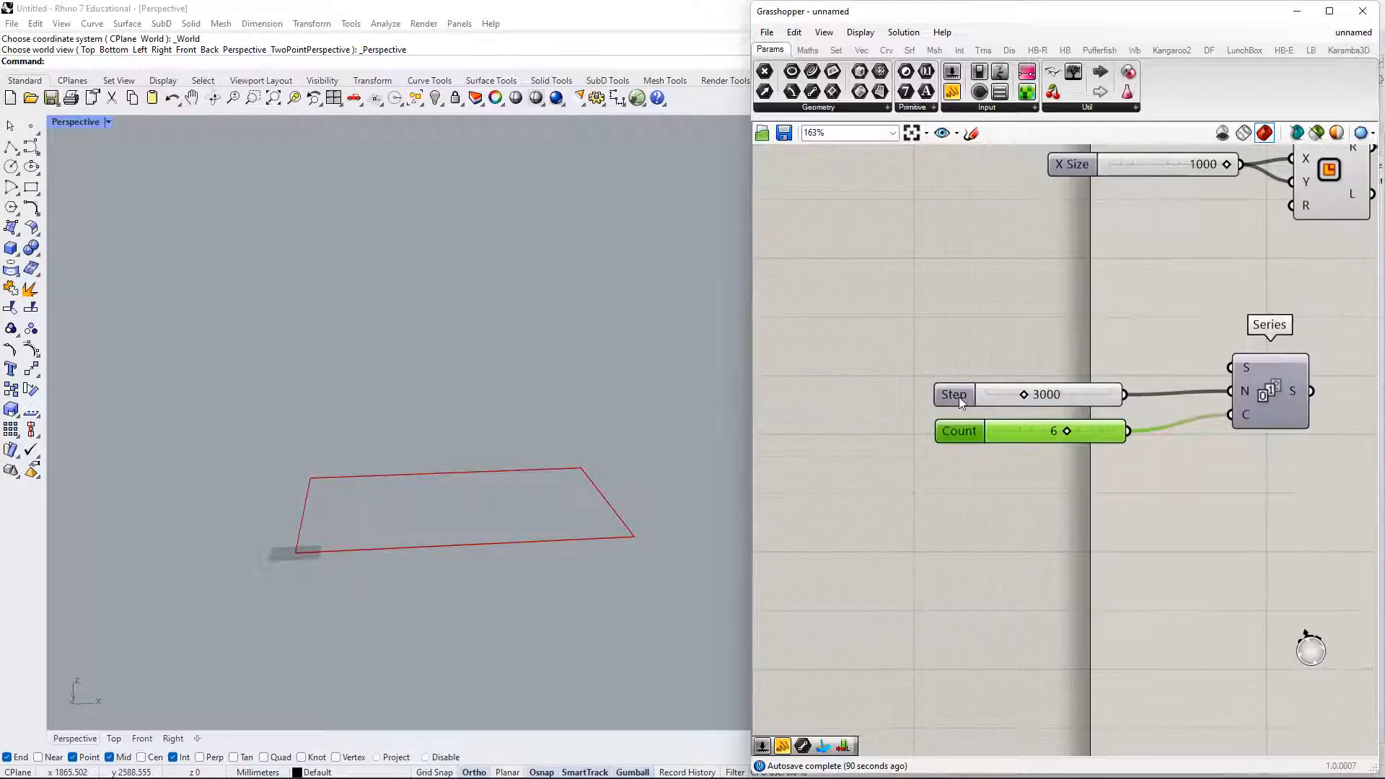
right_click(959, 397)
click(978, 364)
right_drag(1058, 377, 970, 445)
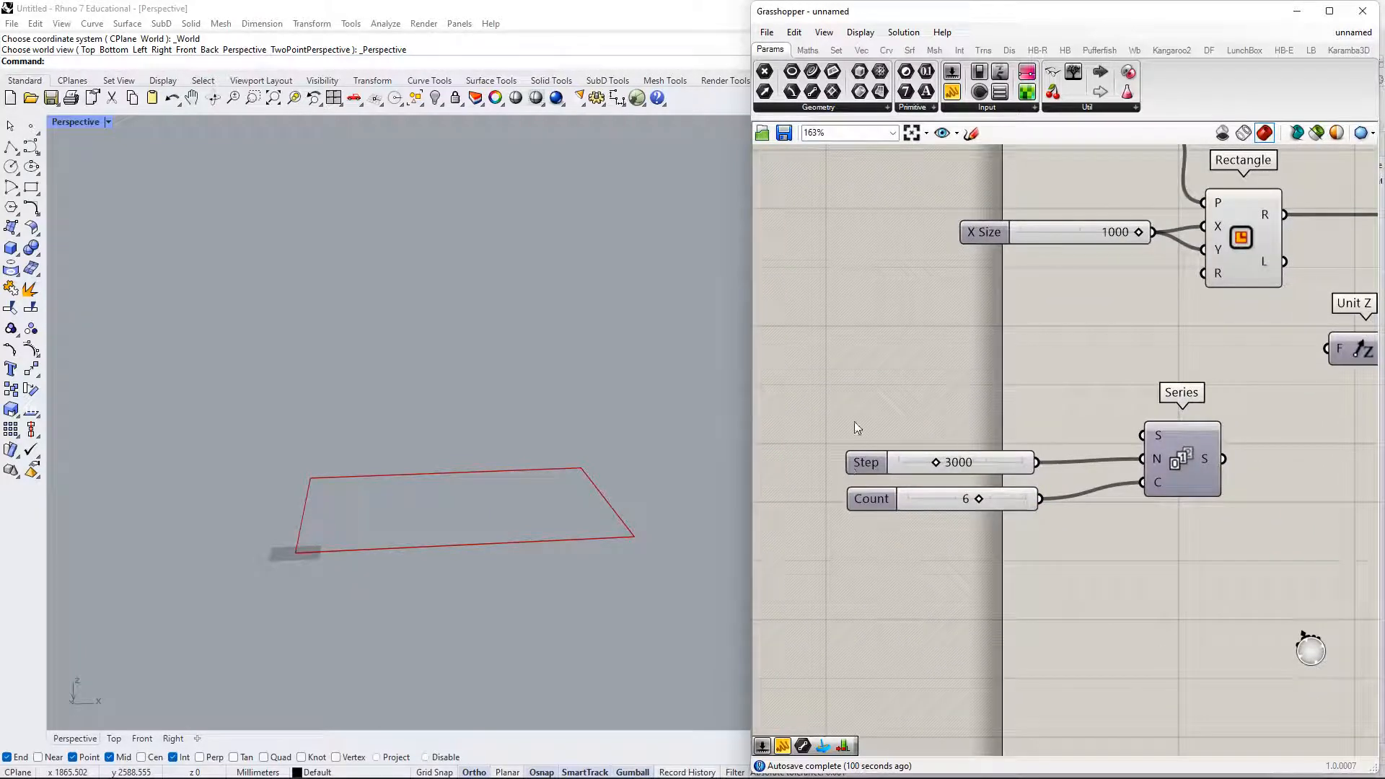
right_click(877, 462)
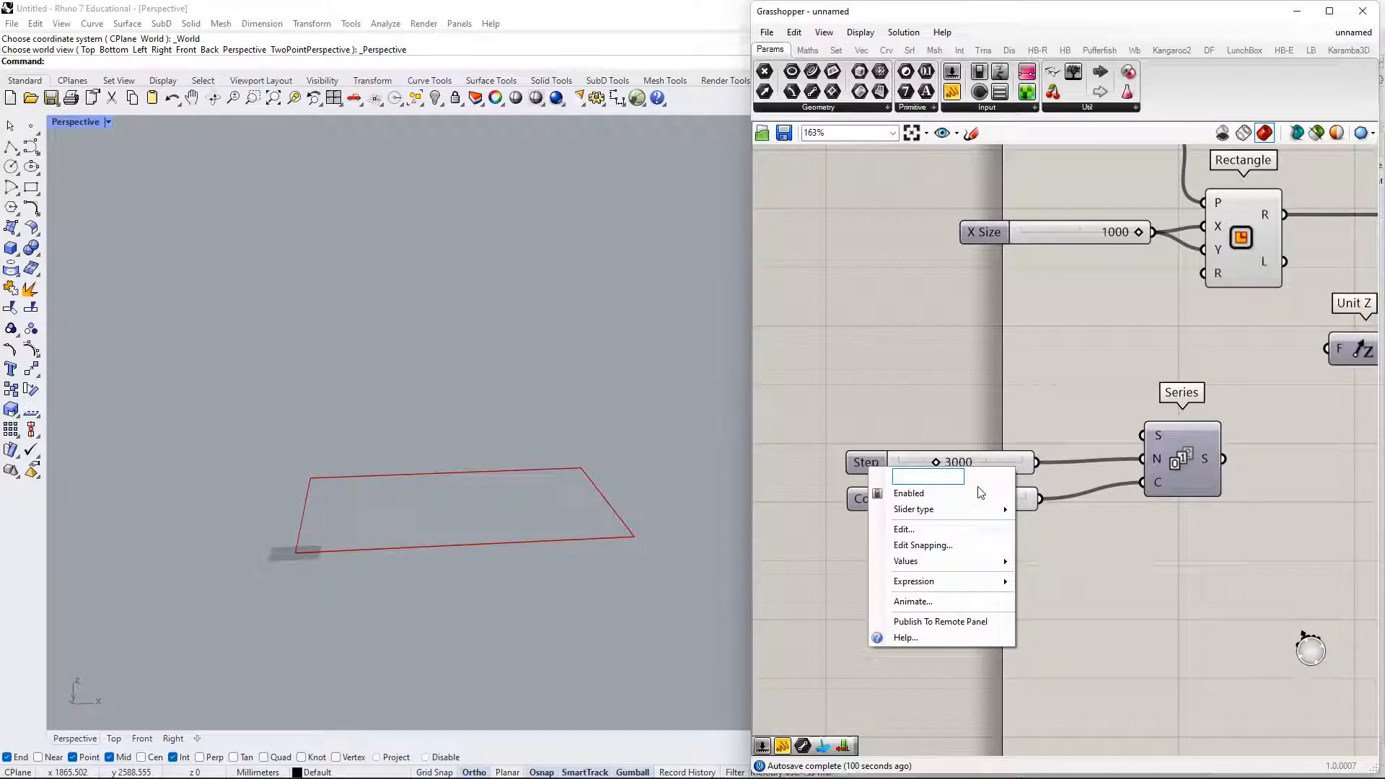
text(Floor Heig)
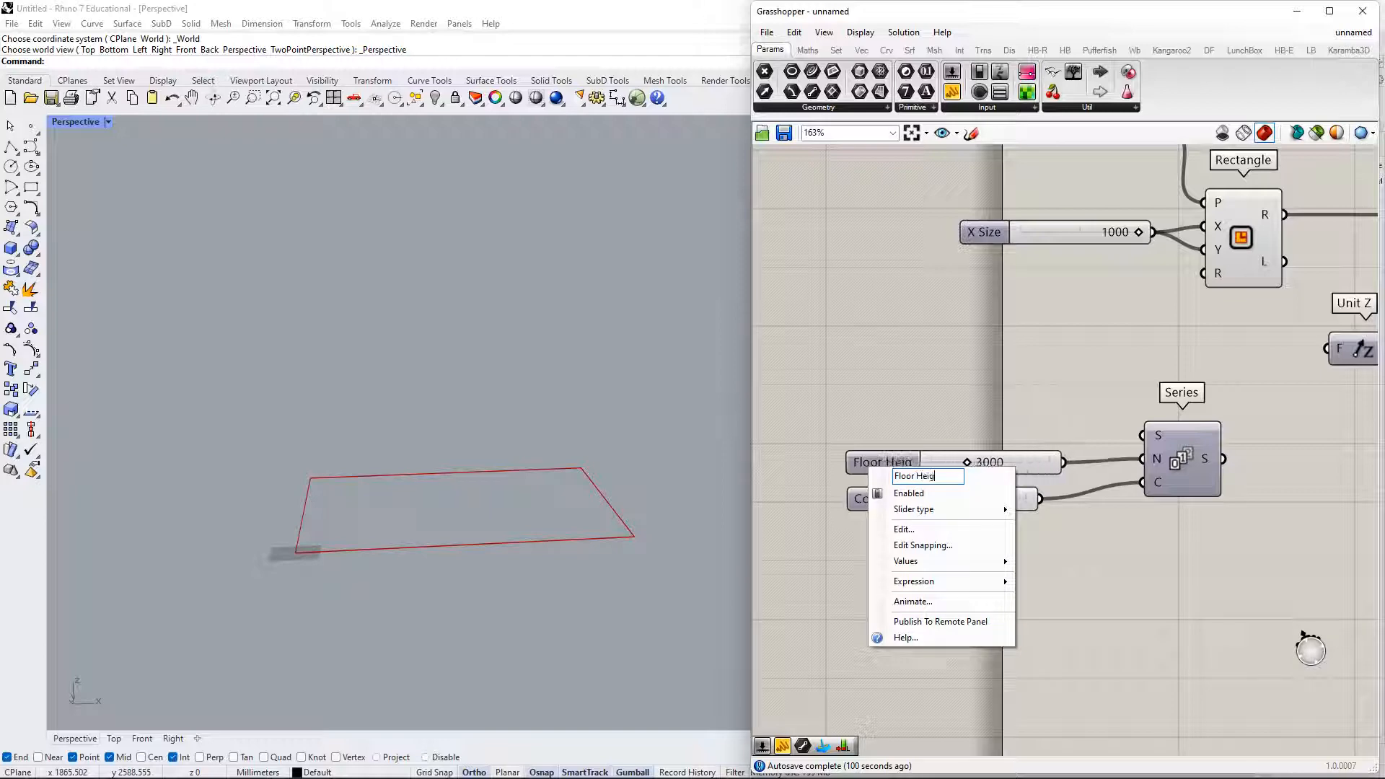
text(hts)
key(Return)
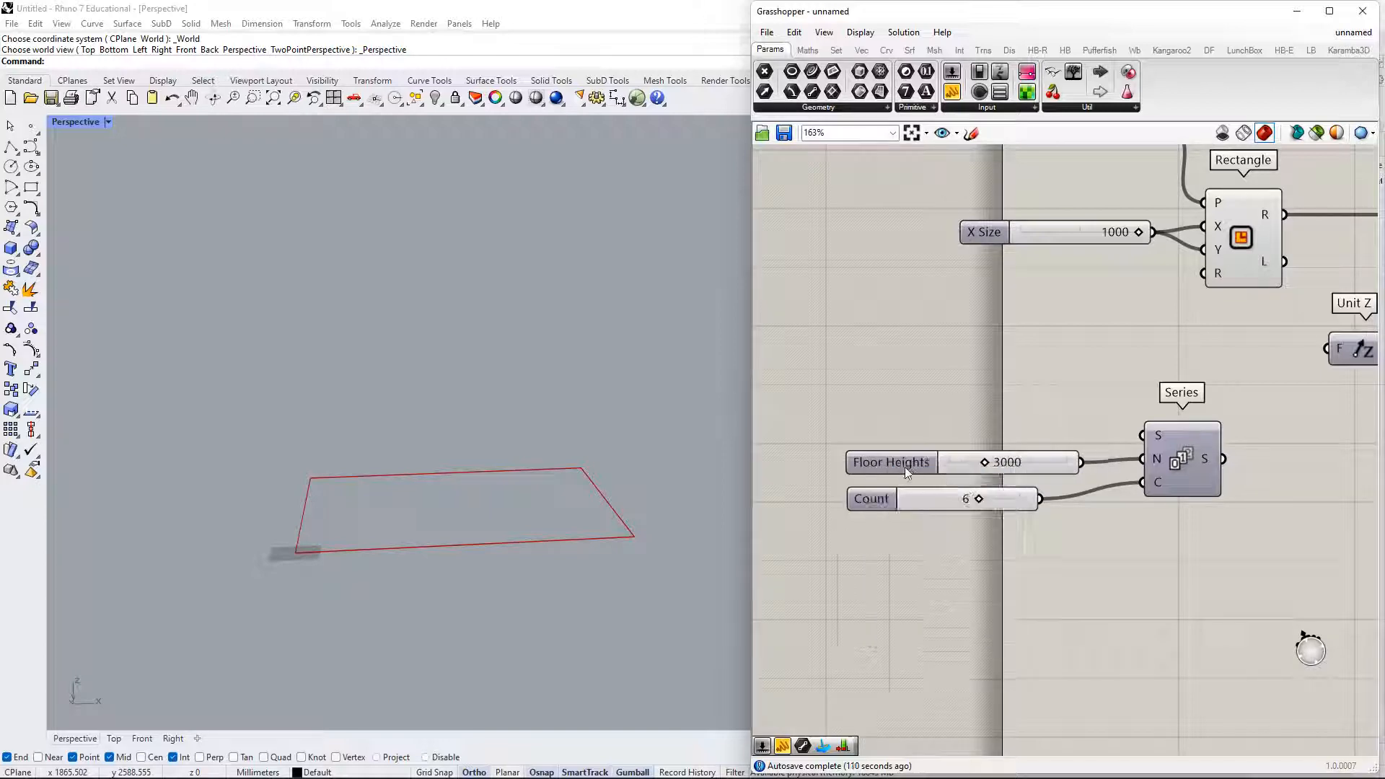
- Rename the Count slider as Number of Floors and move both sliders further left of Series
right_drag(921, 547, 942, 474)
right_click(916, 401)
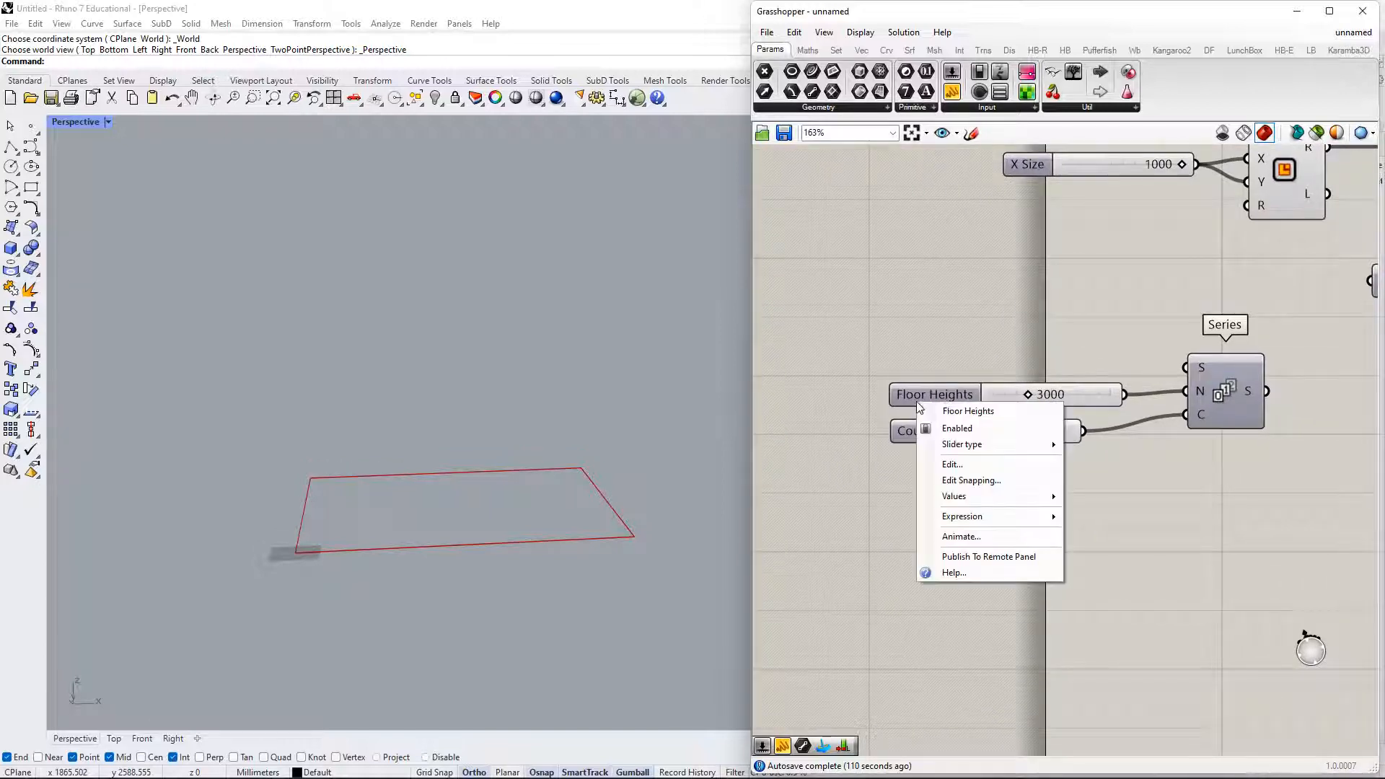
right_click(965, 395)
right_click(1008, 395)
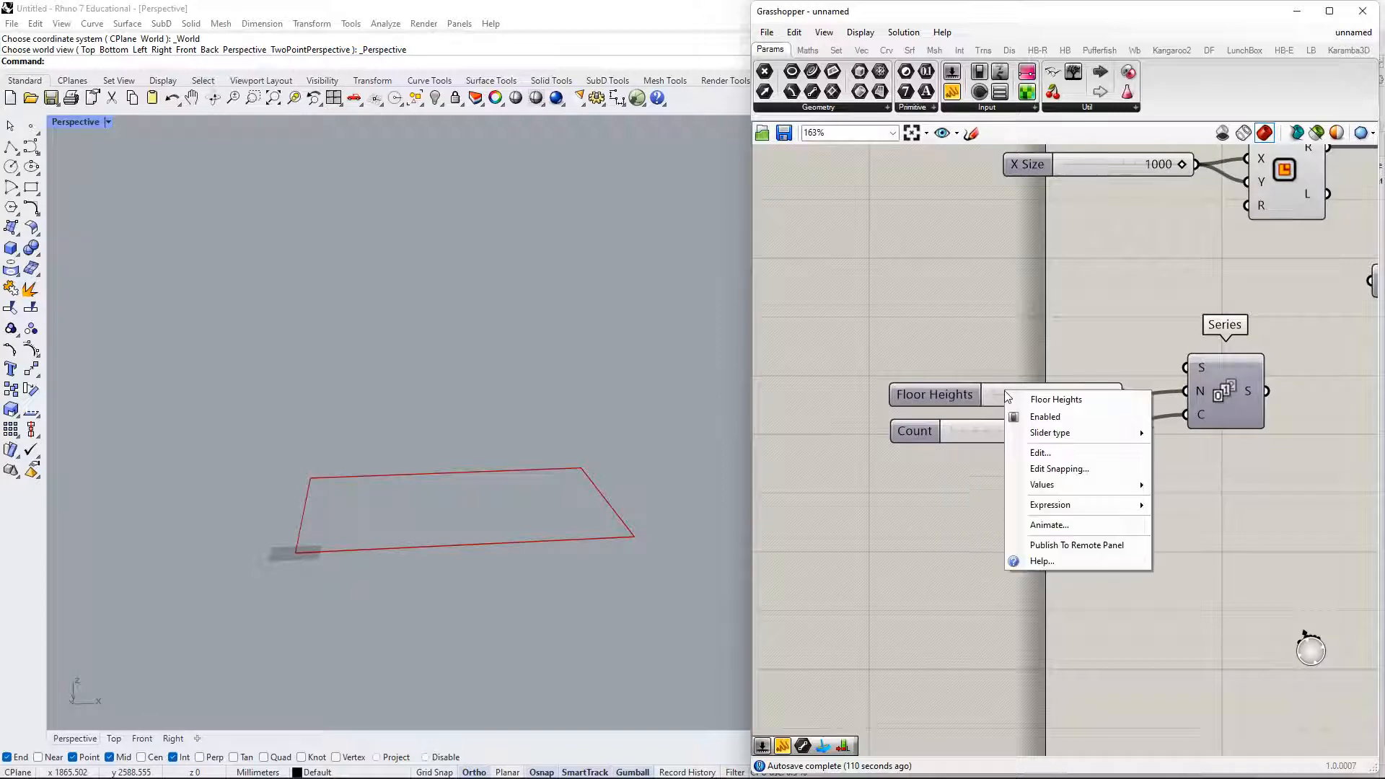
right_click(973, 431)
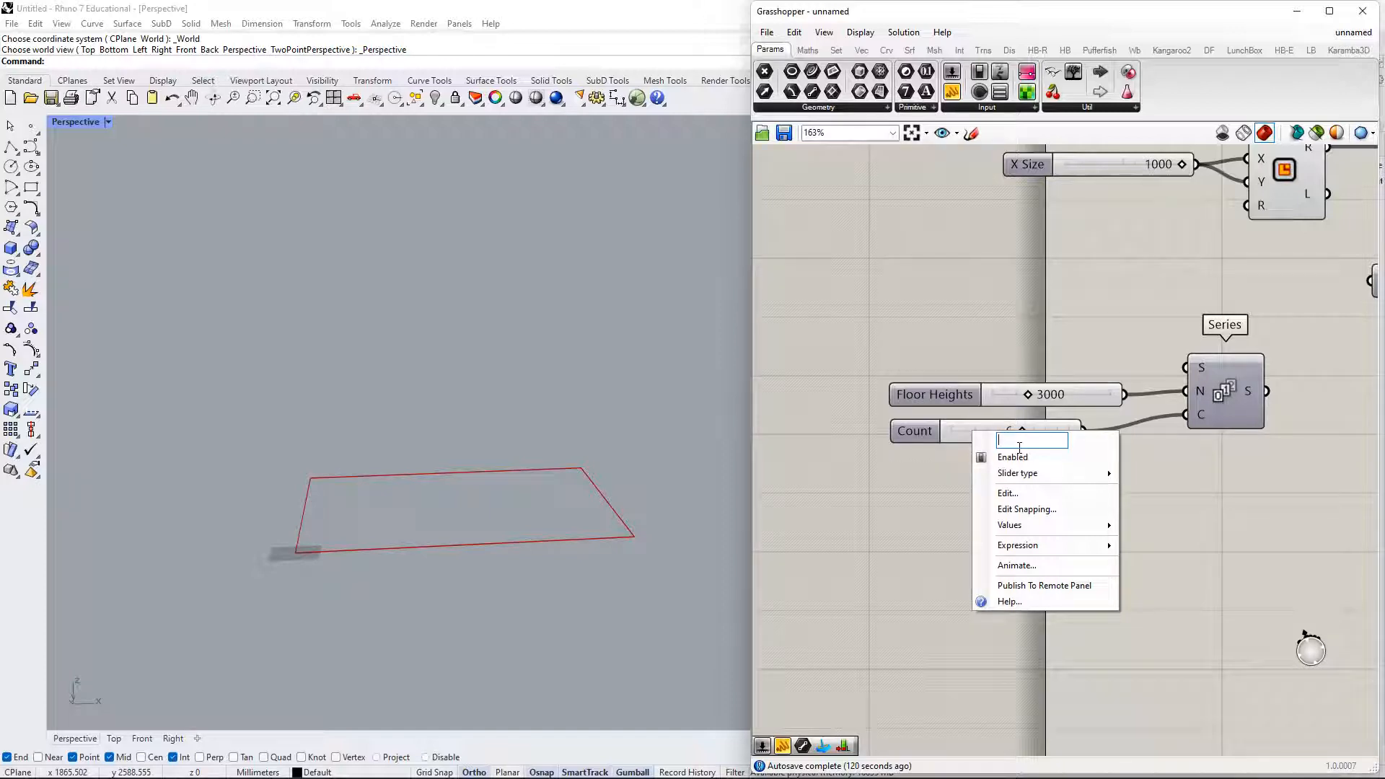
text(Number)
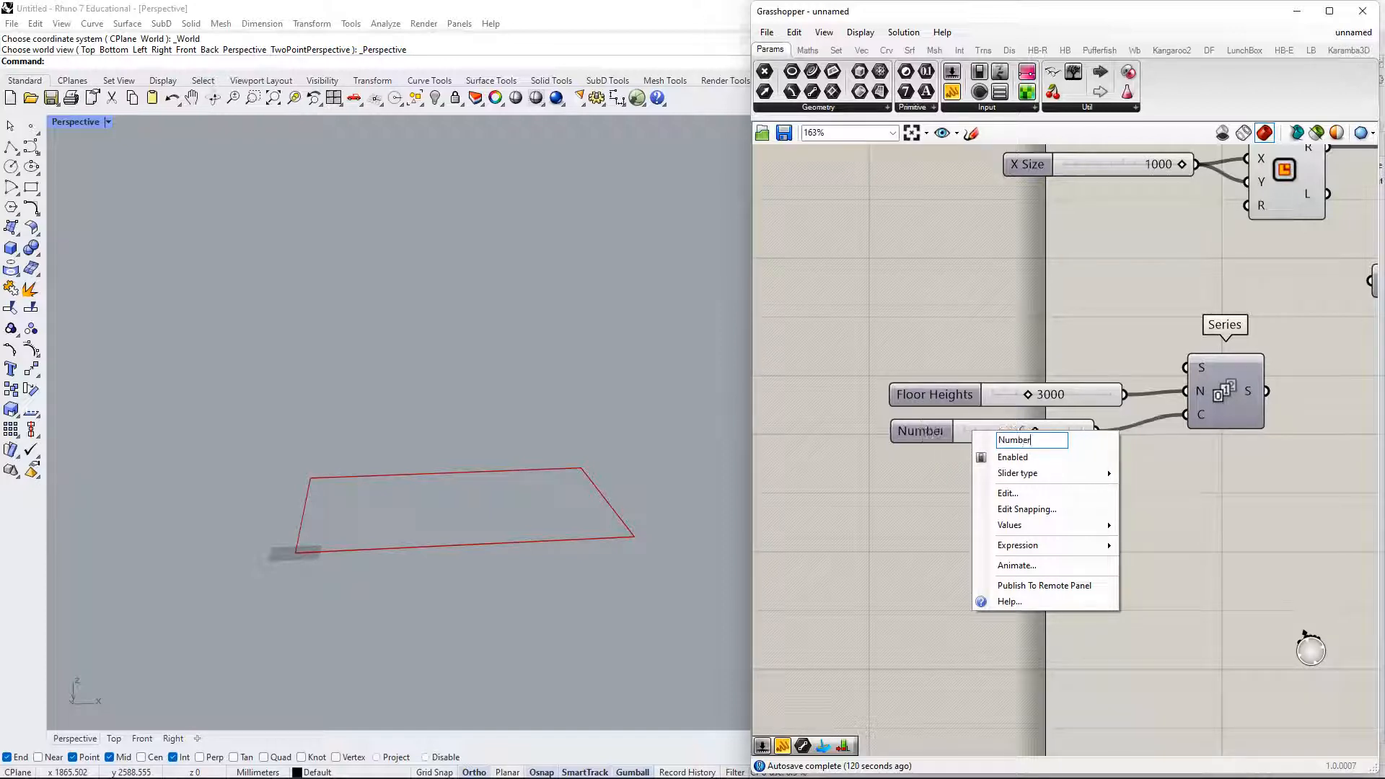
text( of Flor)
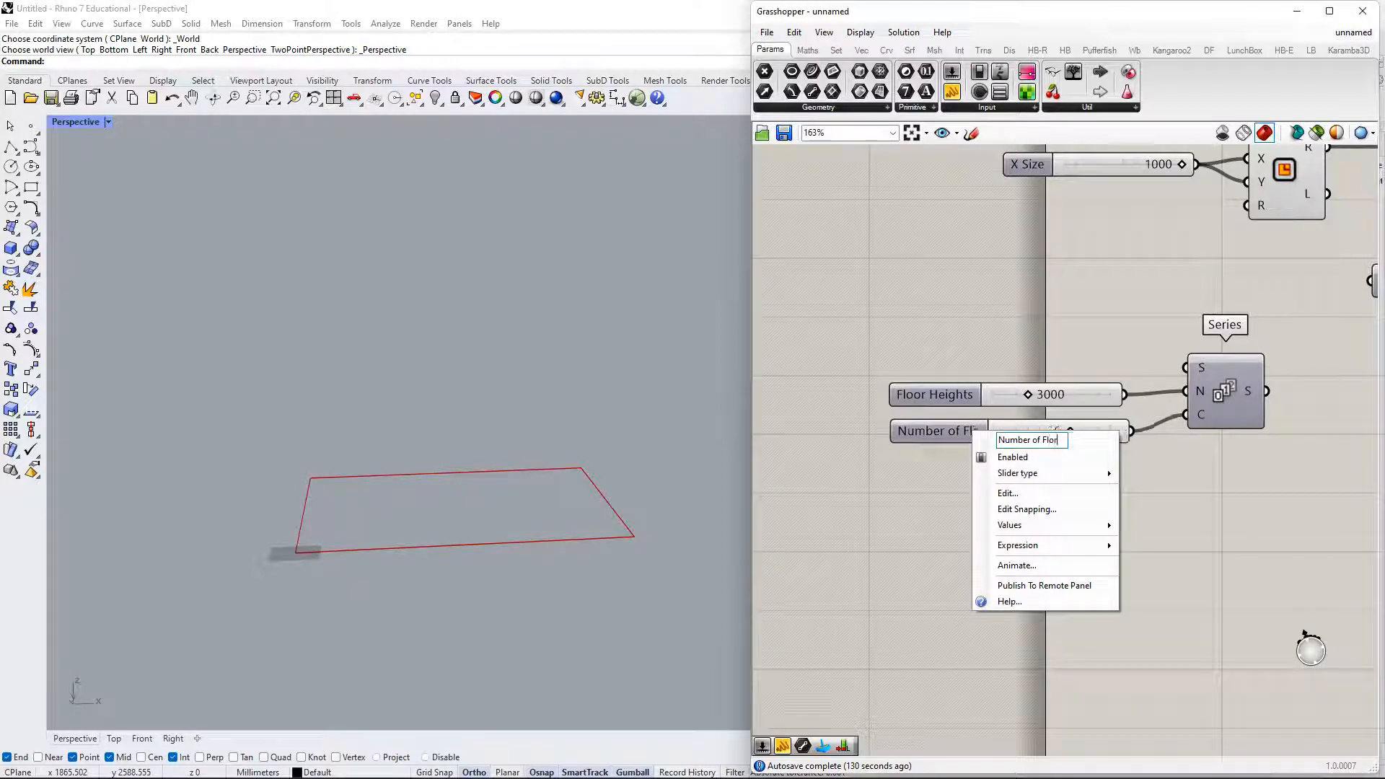
key(BackSpace)
text(ors)
key(Return)
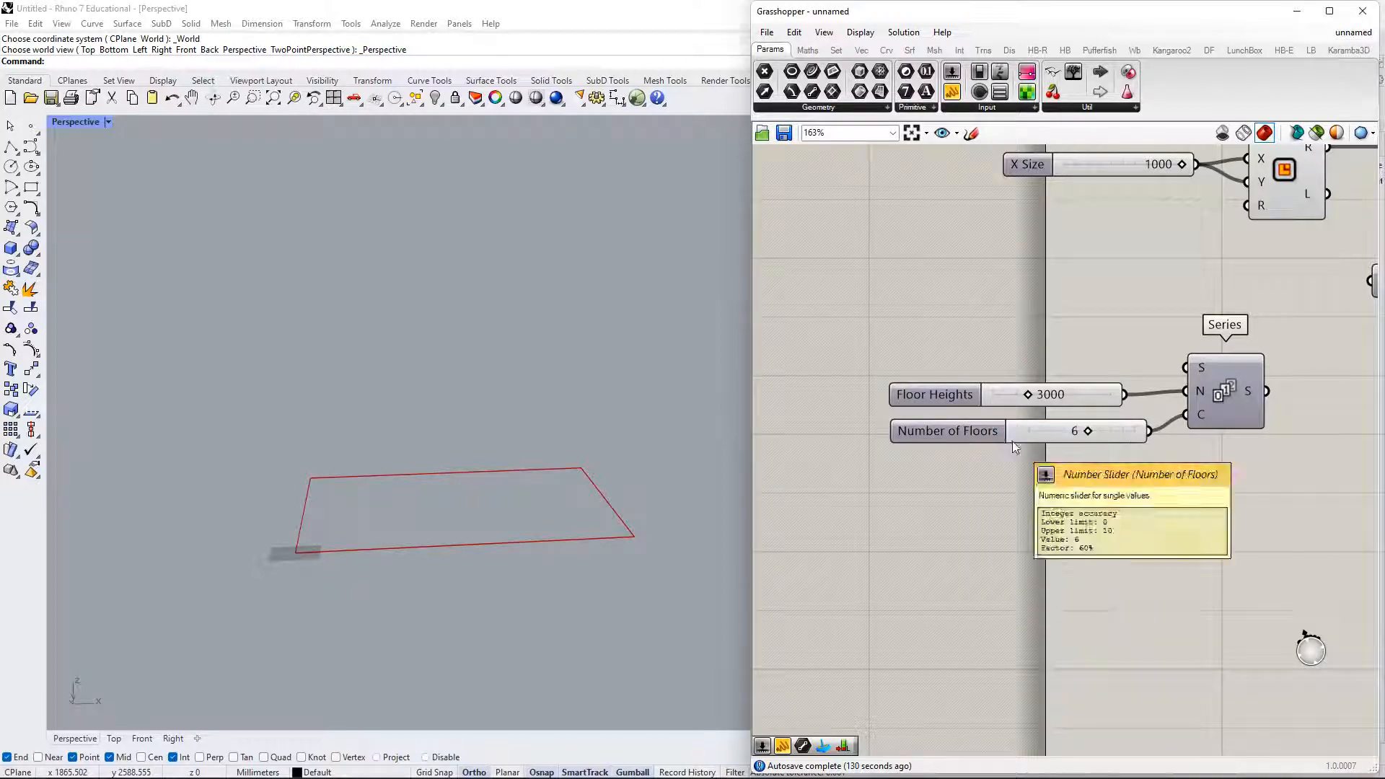
drag(992, 467, 874, 296)
drag(942, 412, 876, 409)
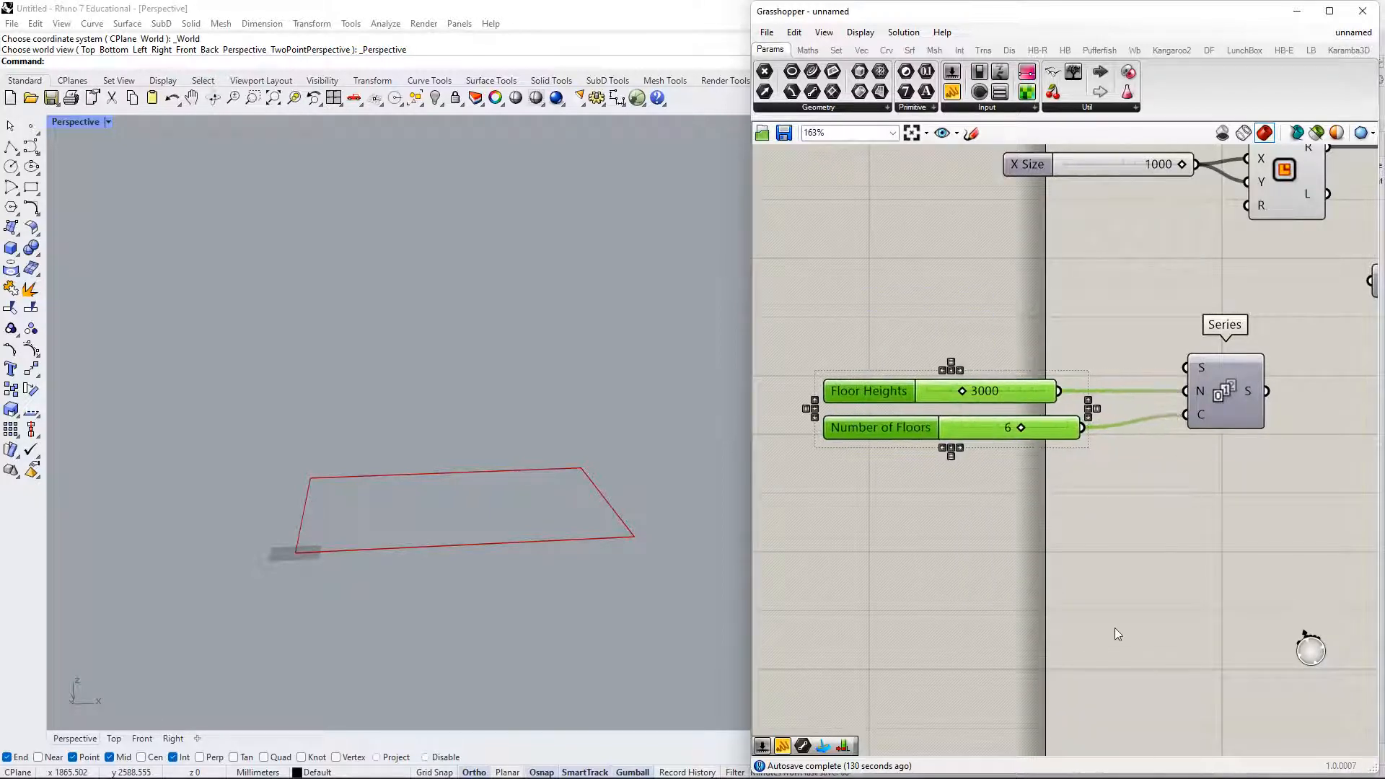
- Rename the Series component as Floors Variables and shift it slightly down
right_drag(1117, 633, 790, 691)
right_drag(936, 370, 1016, 301)
right_click(983, 385)
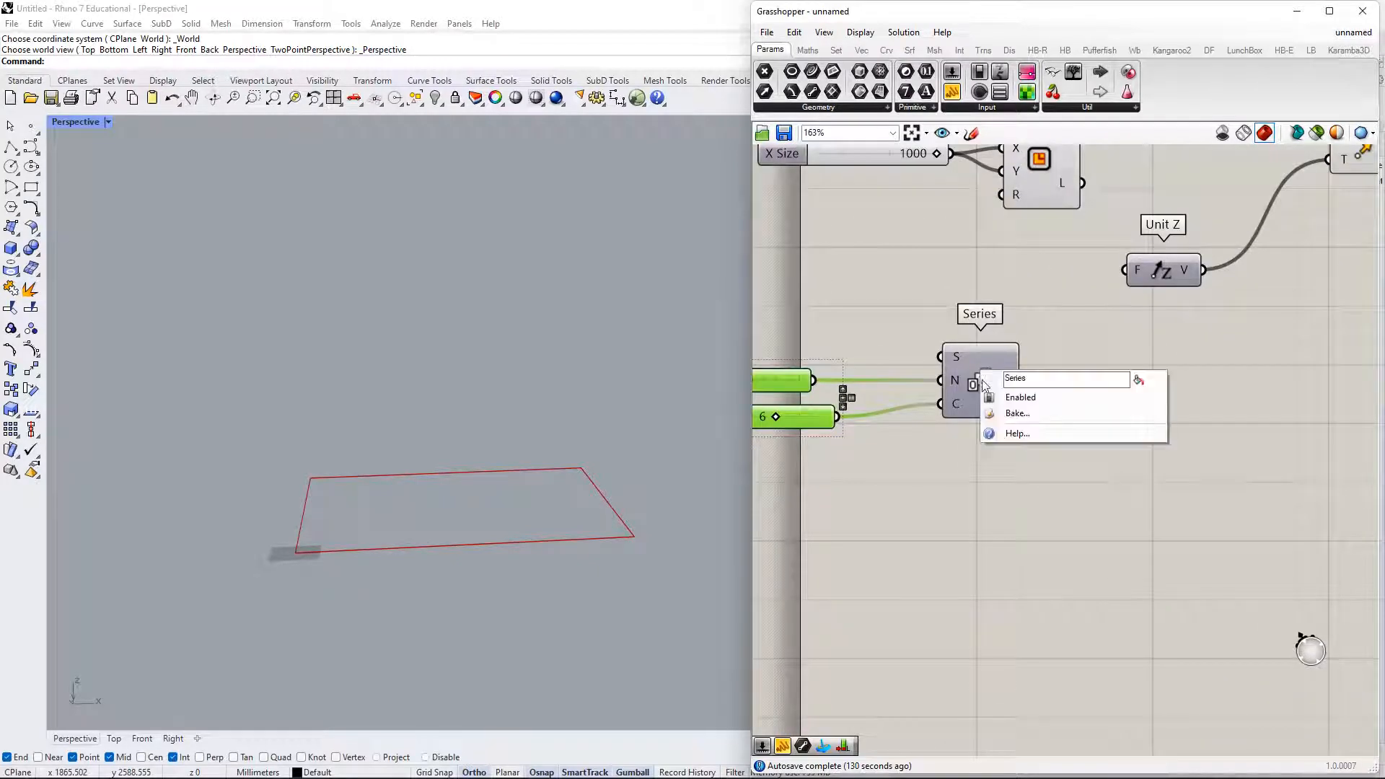
drag(1053, 382, 988, 360)
text(Variabl)
key(Return)
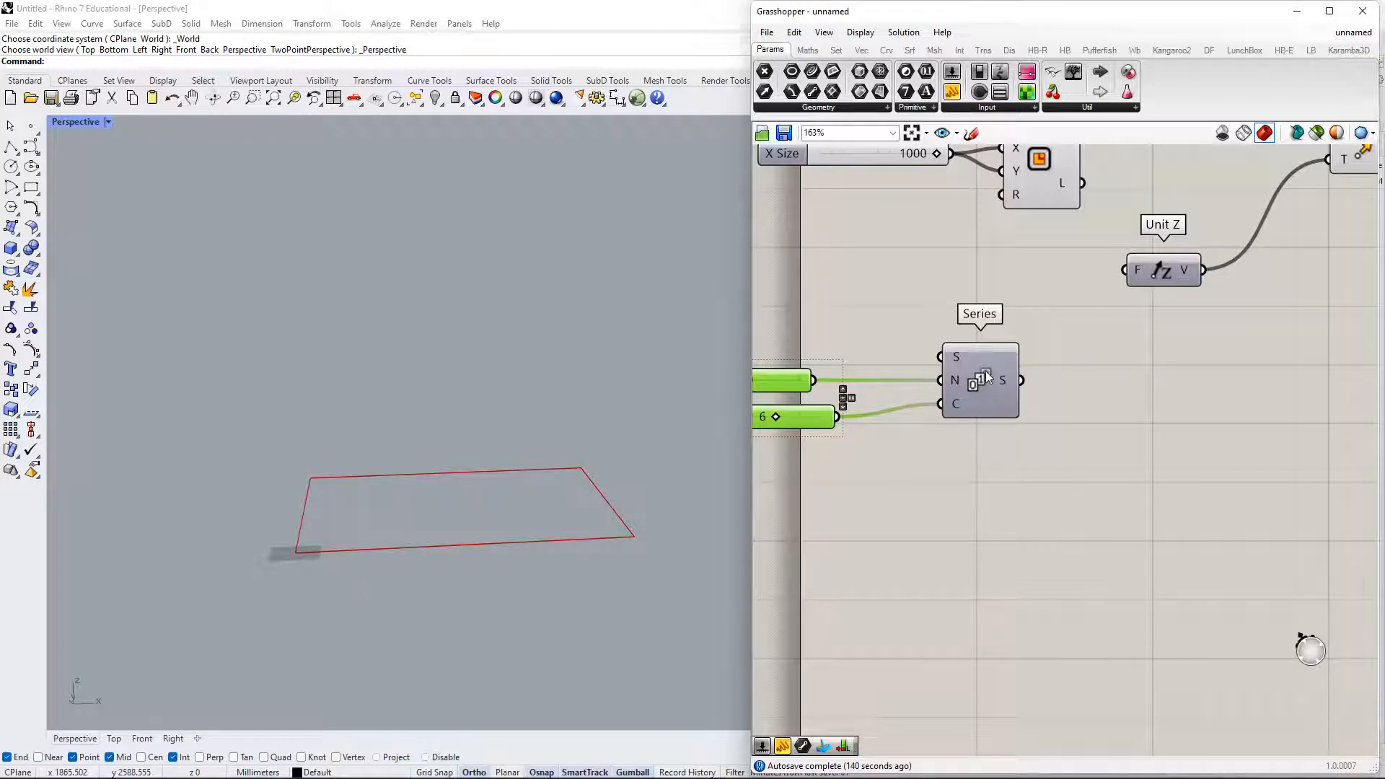
drag(987, 376, 989, 390)
- Turn off icon drawing so components display their names, and move the Series component down
click(859, 32)
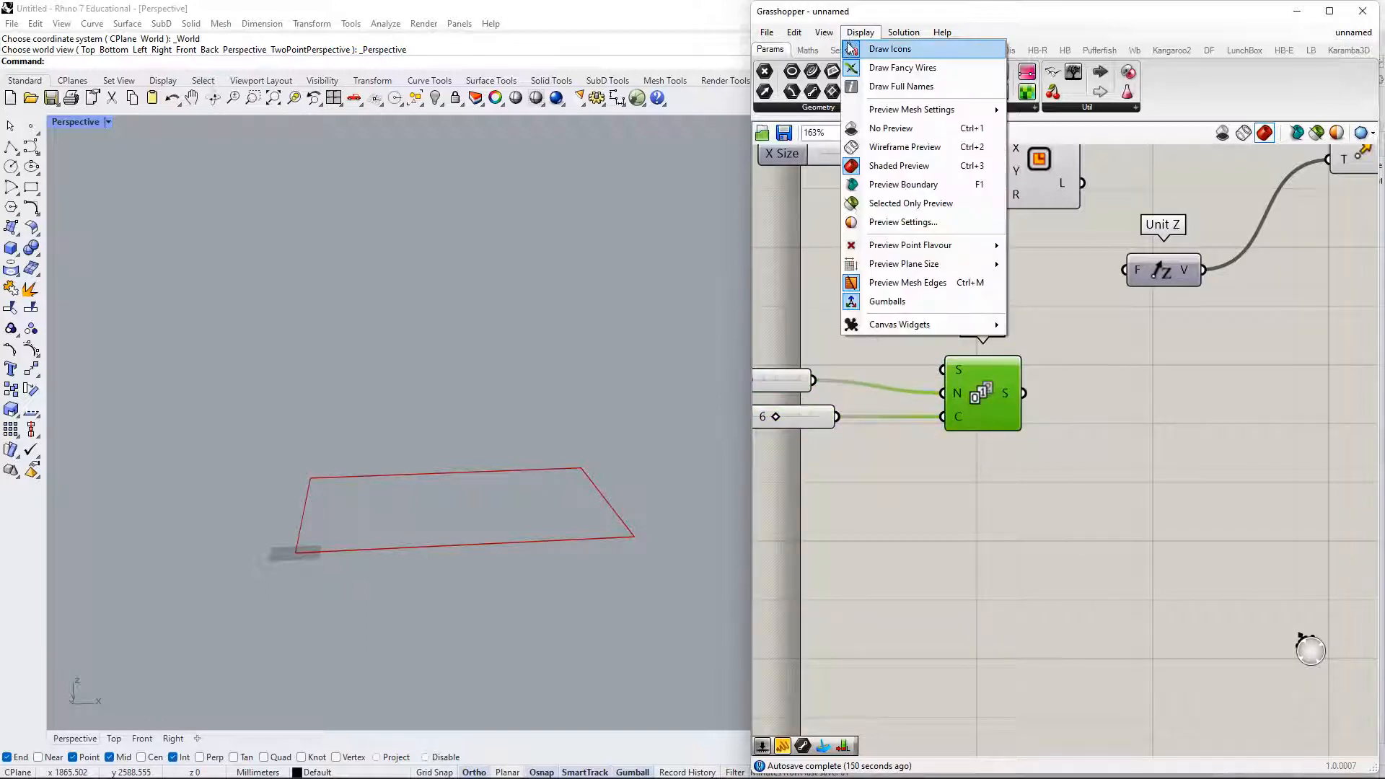
click(859, 32)
click(858, 32)
click(890, 49)
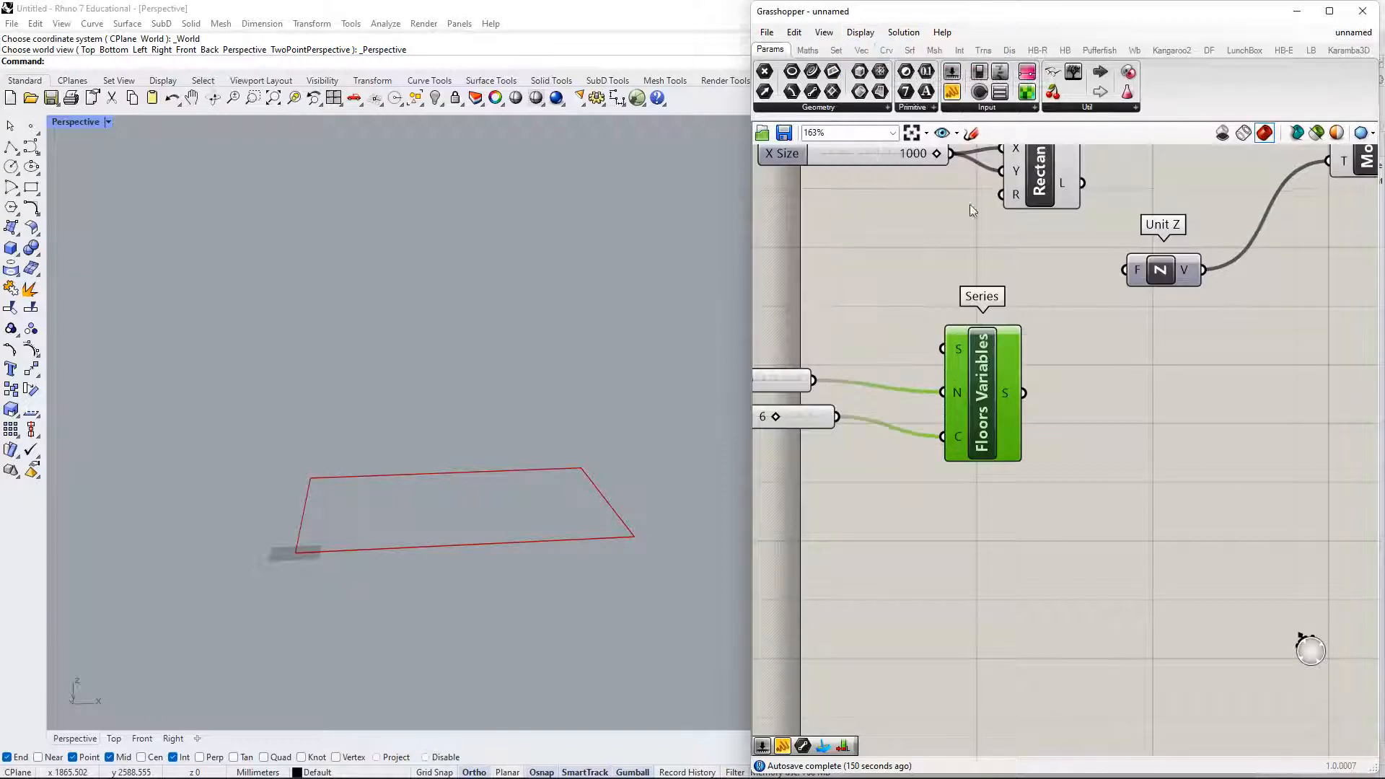
drag(990, 370, 994, 435)
- Switch icon drawing on and off again to compare the component displays, and nudge Series upward
click(860, 33)
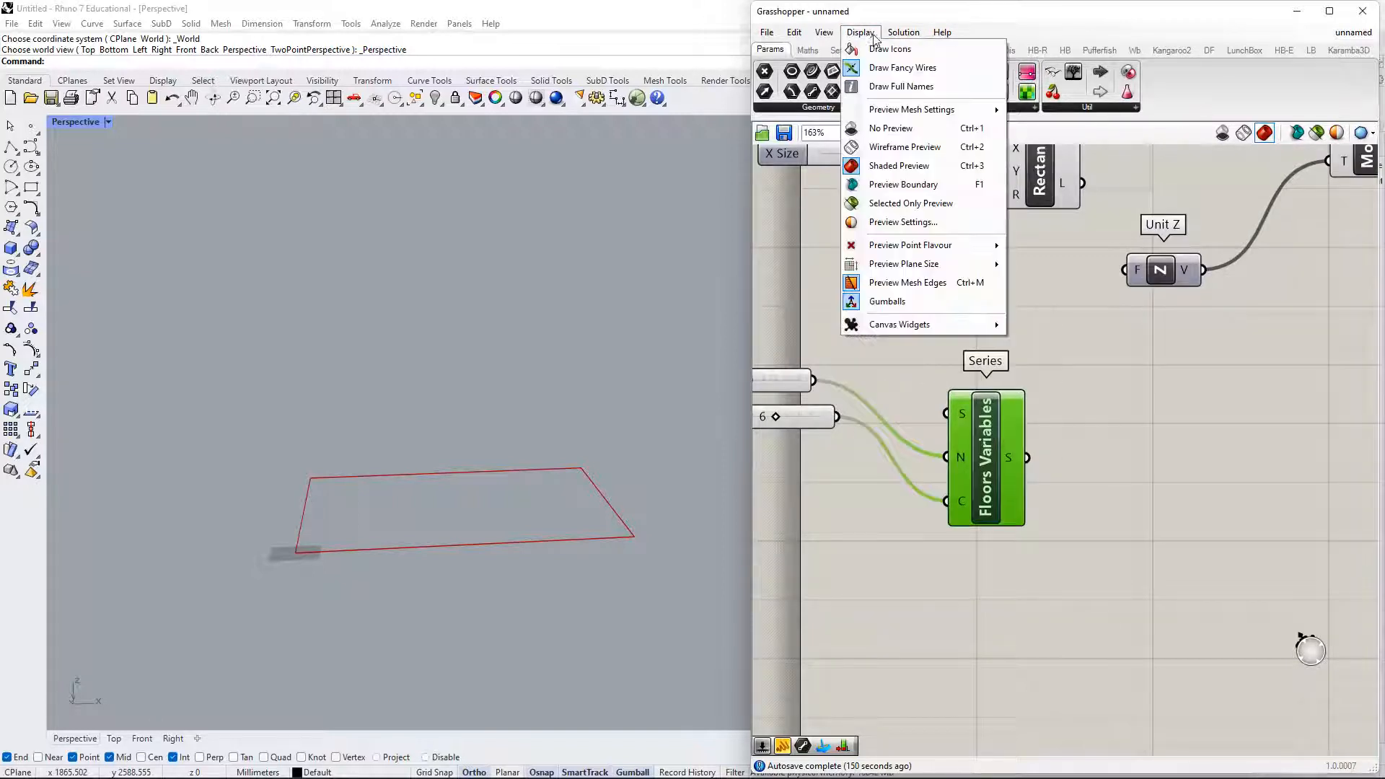
click(890, 48)
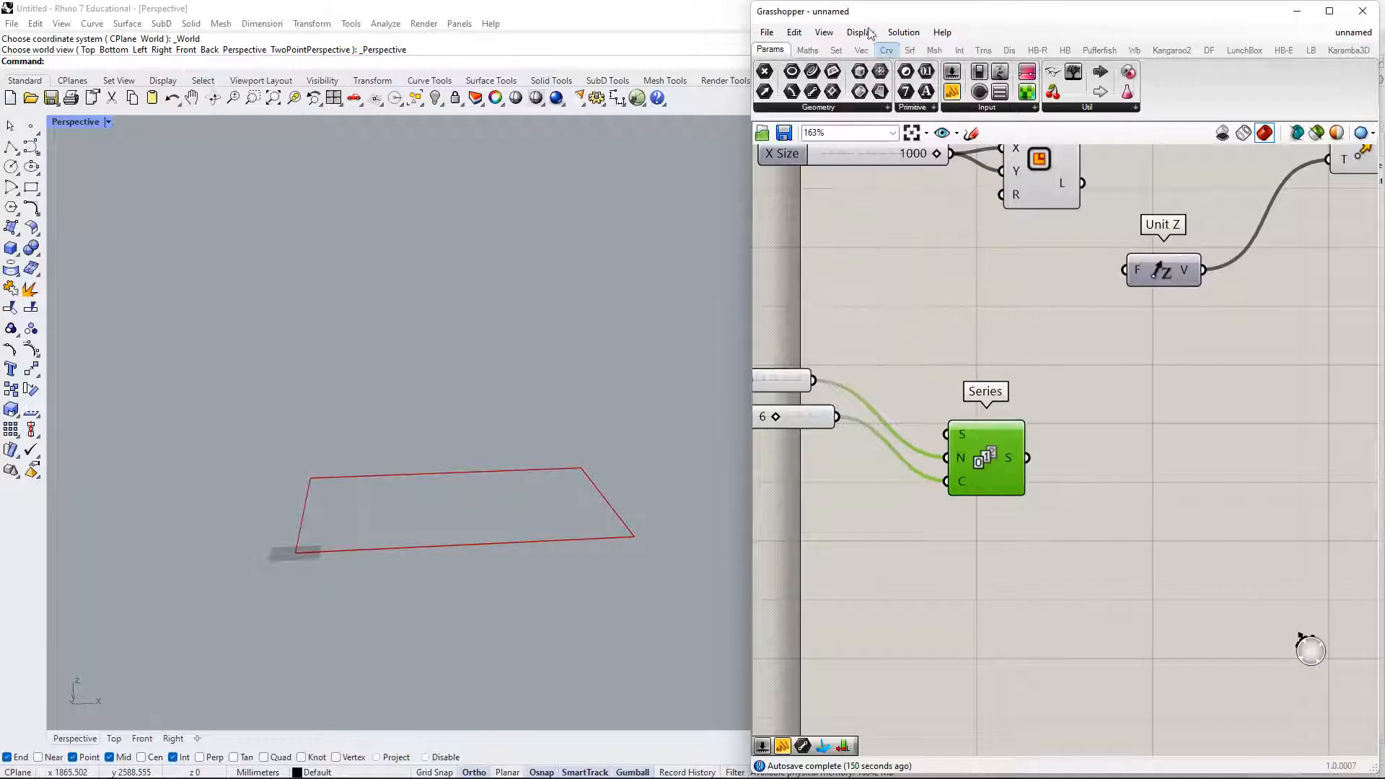
click(861, 32)
click(890, 48)
right_drag(1015, 448, 1017, 469)
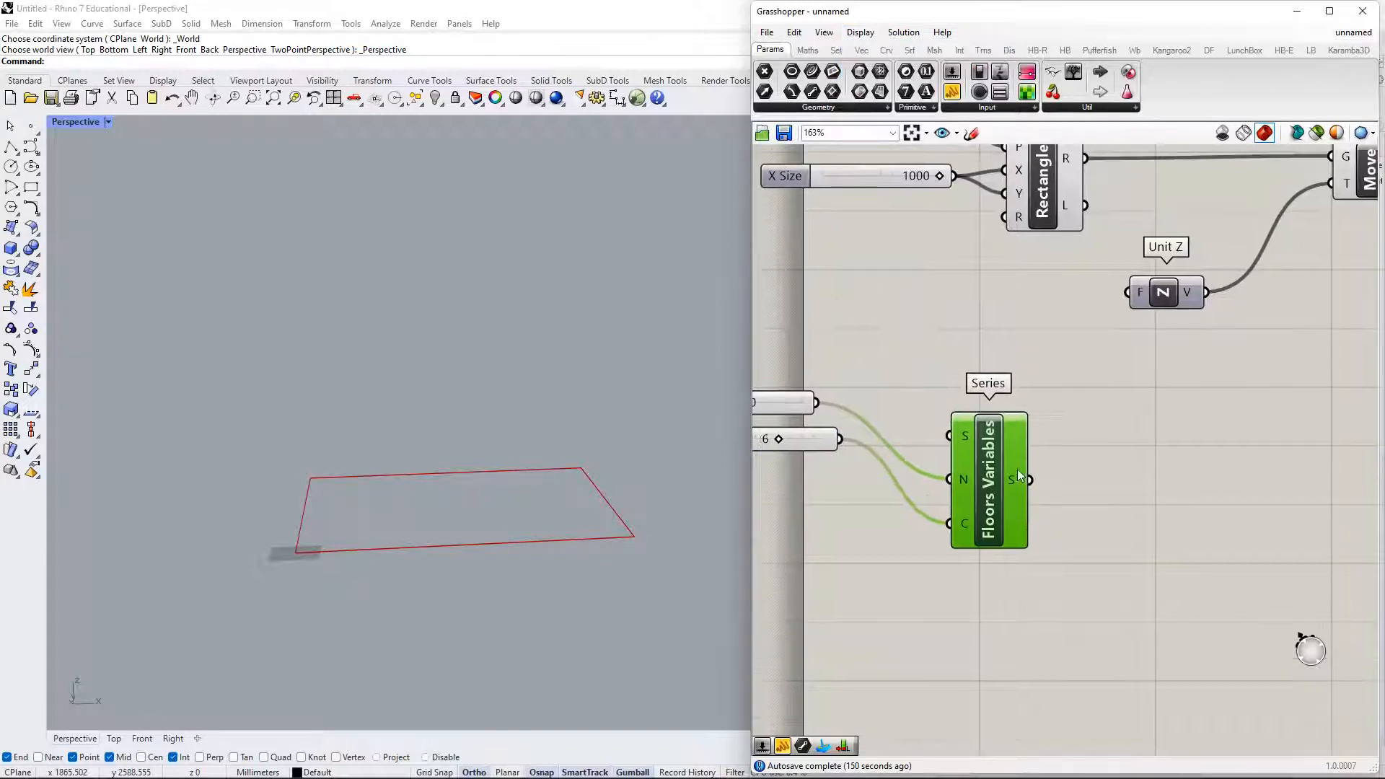
drag(1009, 489, 998, 462)
right_drag(1021, 358, 1014, 436)
- Turn icon drawing back on for all components
click(860, 33)
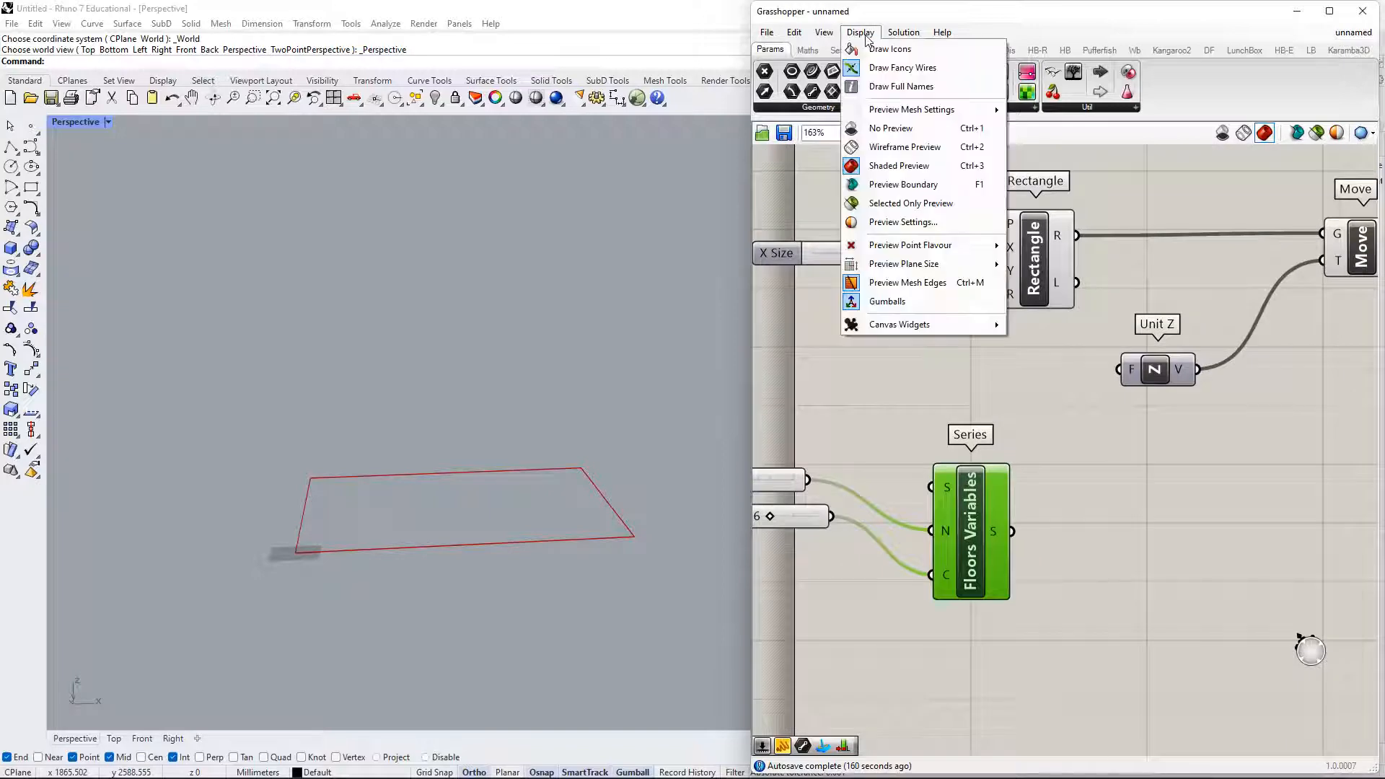
click(860, 32)
click(860, 33)
click(889, 48)
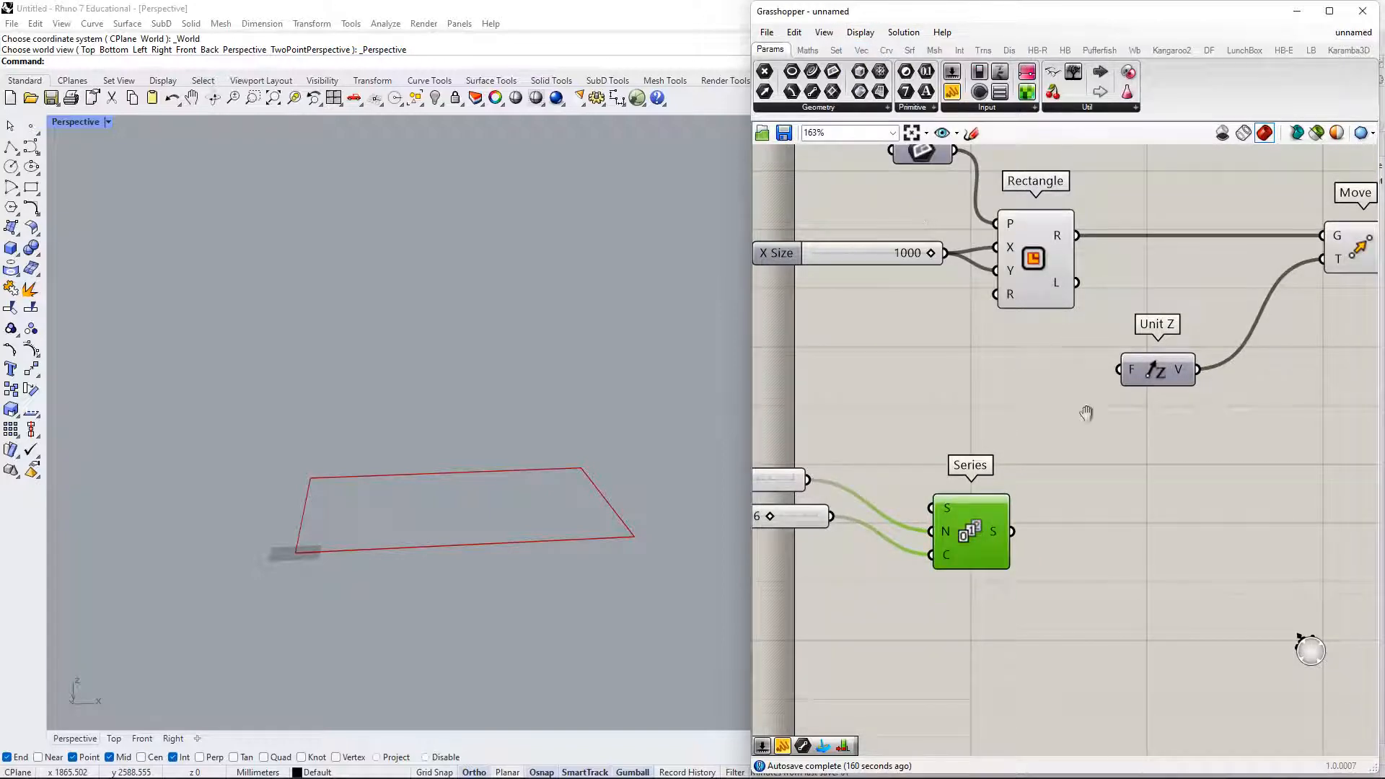
- Shift the Series component slightly up and set this component alone to display its name instead of its icon
right_drag(1088, 413, 915, 583)
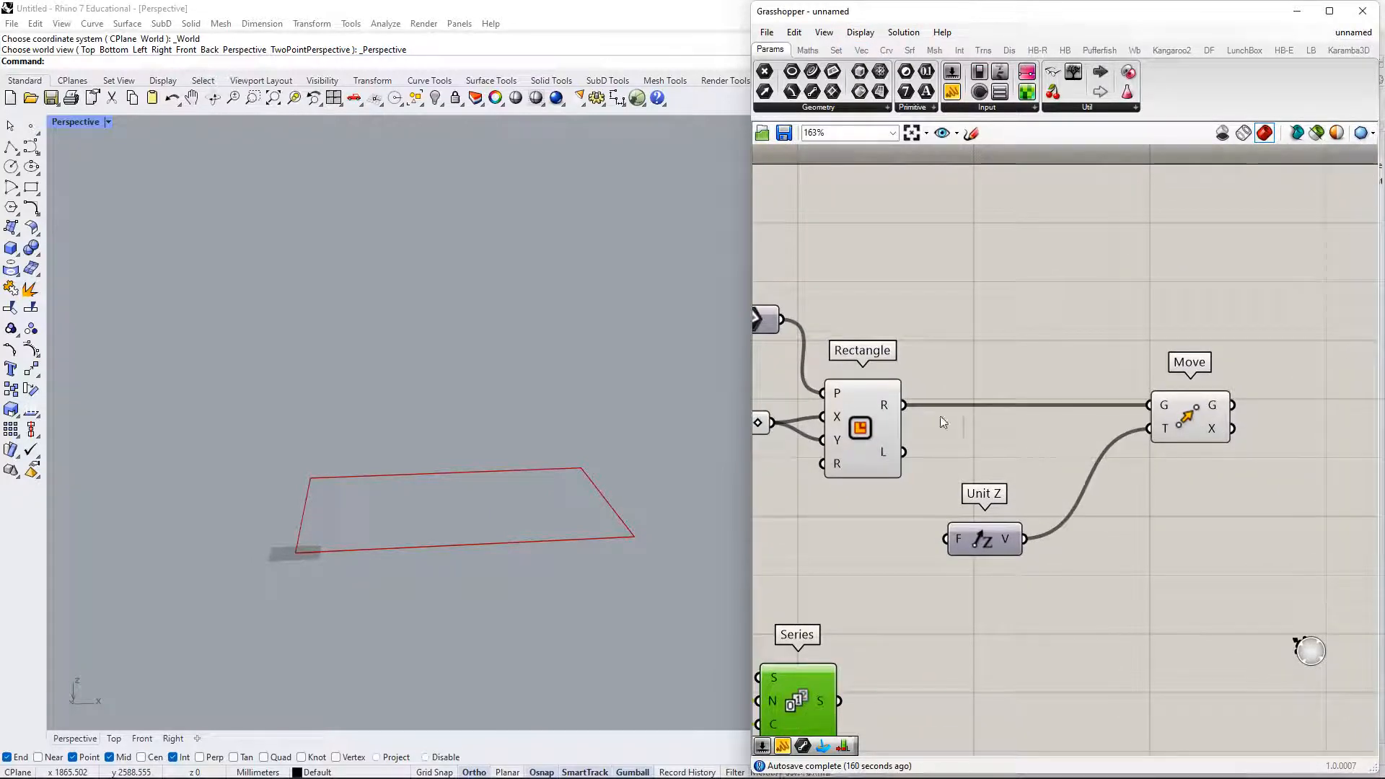
right_drag(943, 422, 1024, 354)
right_drag(918, 548, 986, 474)
drag(938, 552, 927, 507)
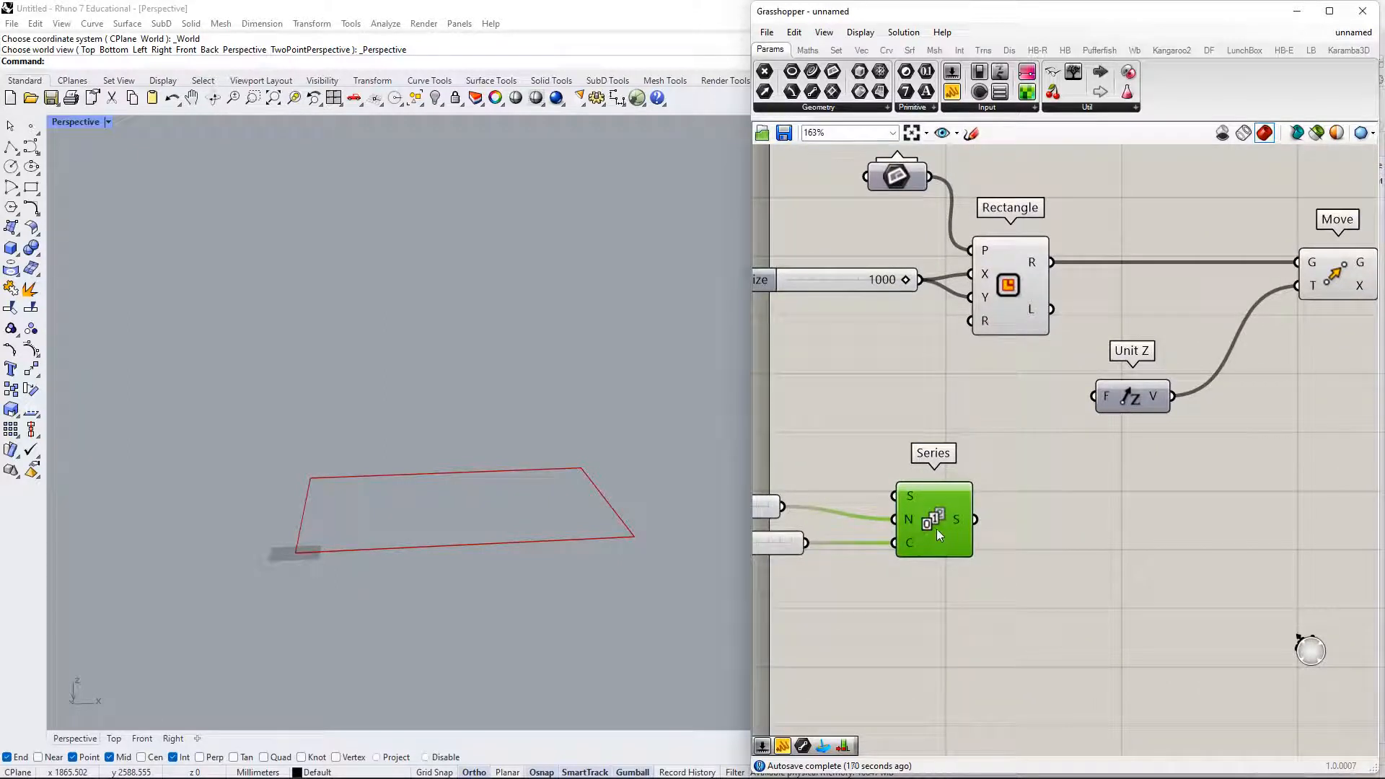
right_drag(937, 524, 916, 458)
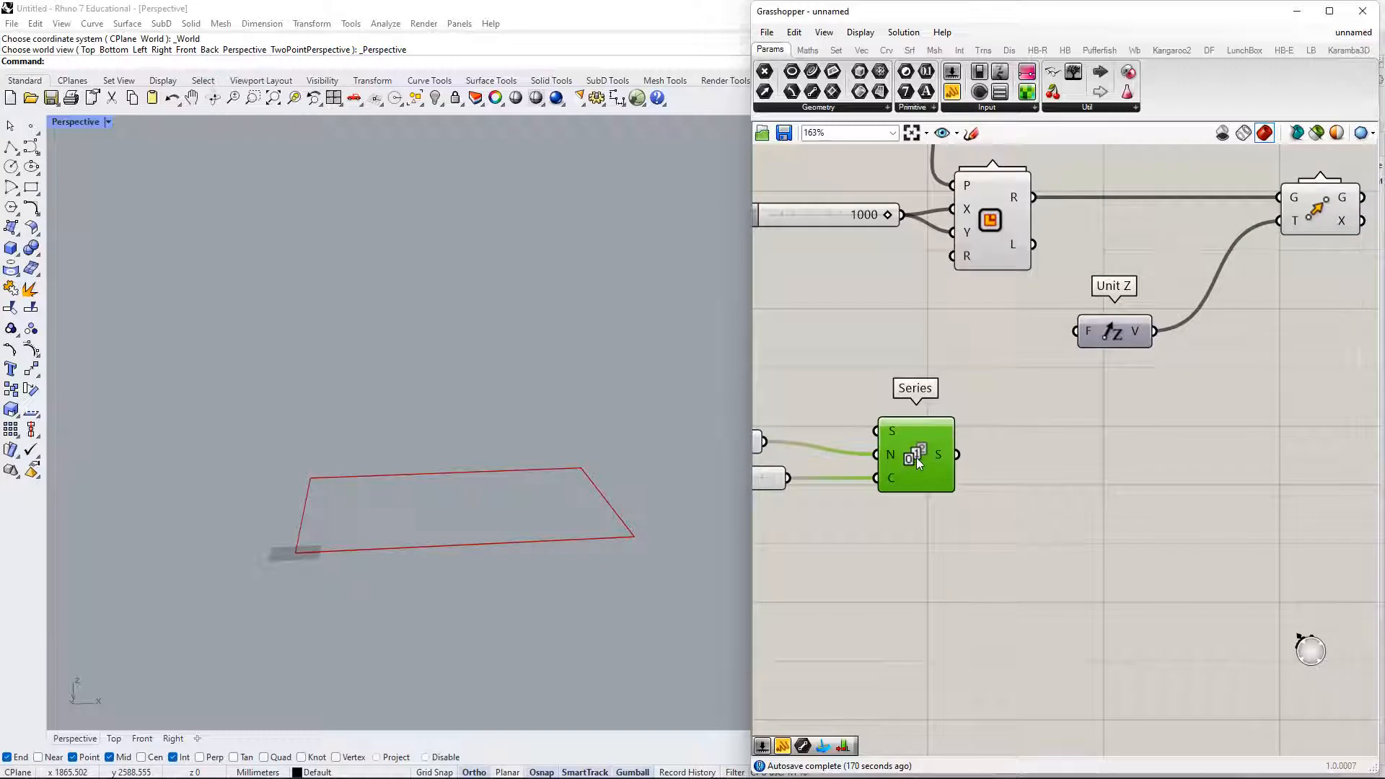
right_click(916, 458)
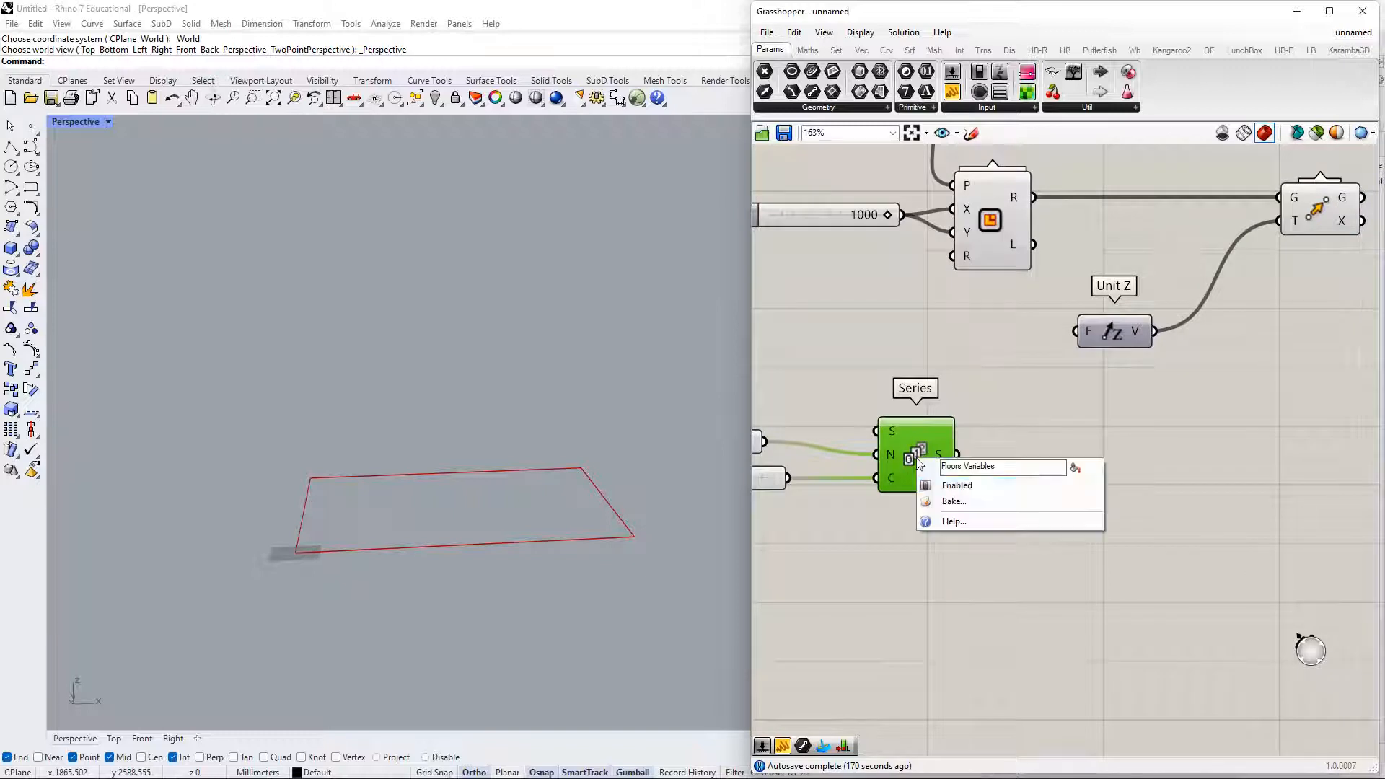
click(1079, 470)
right_drag(1019, 410, 1033, 368)
right_click(931, 402)
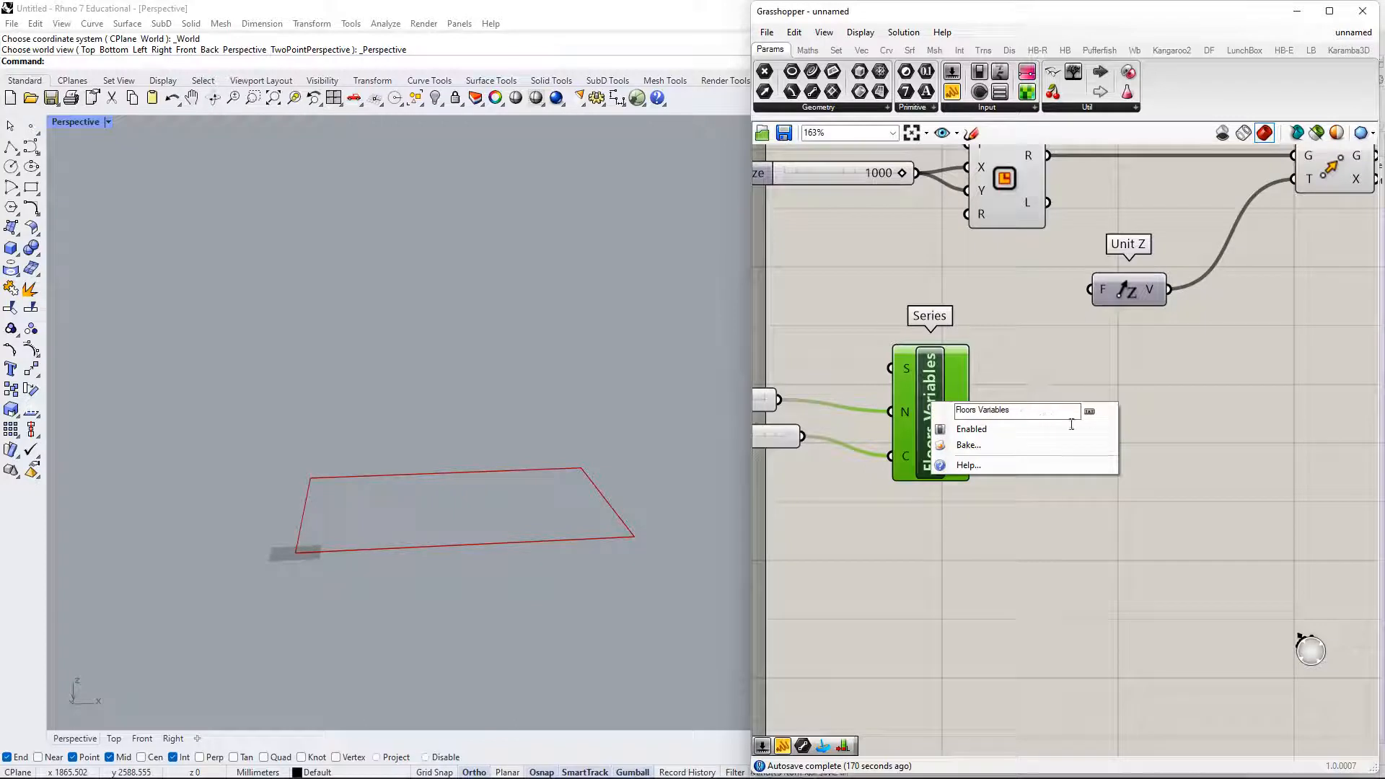
right_click(932, 367)
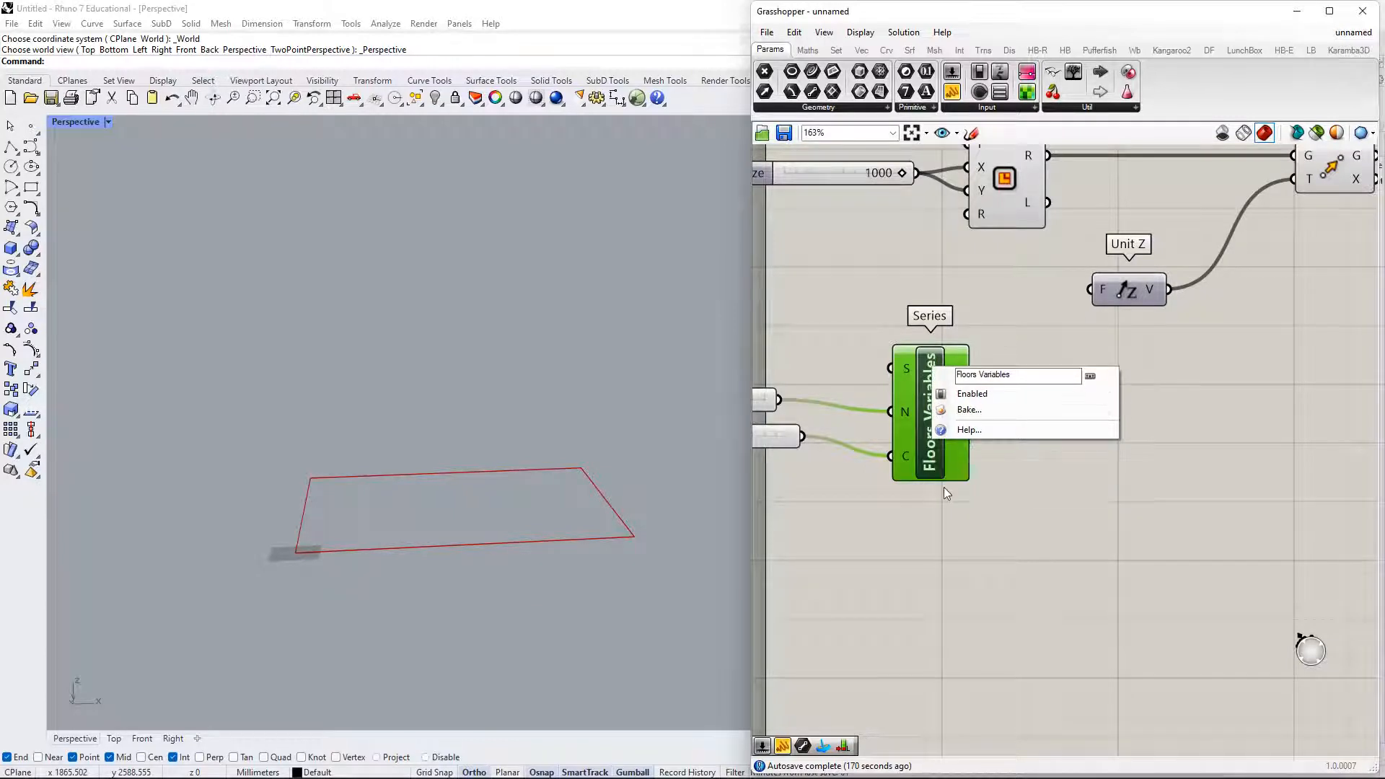
right_click(905, 379)
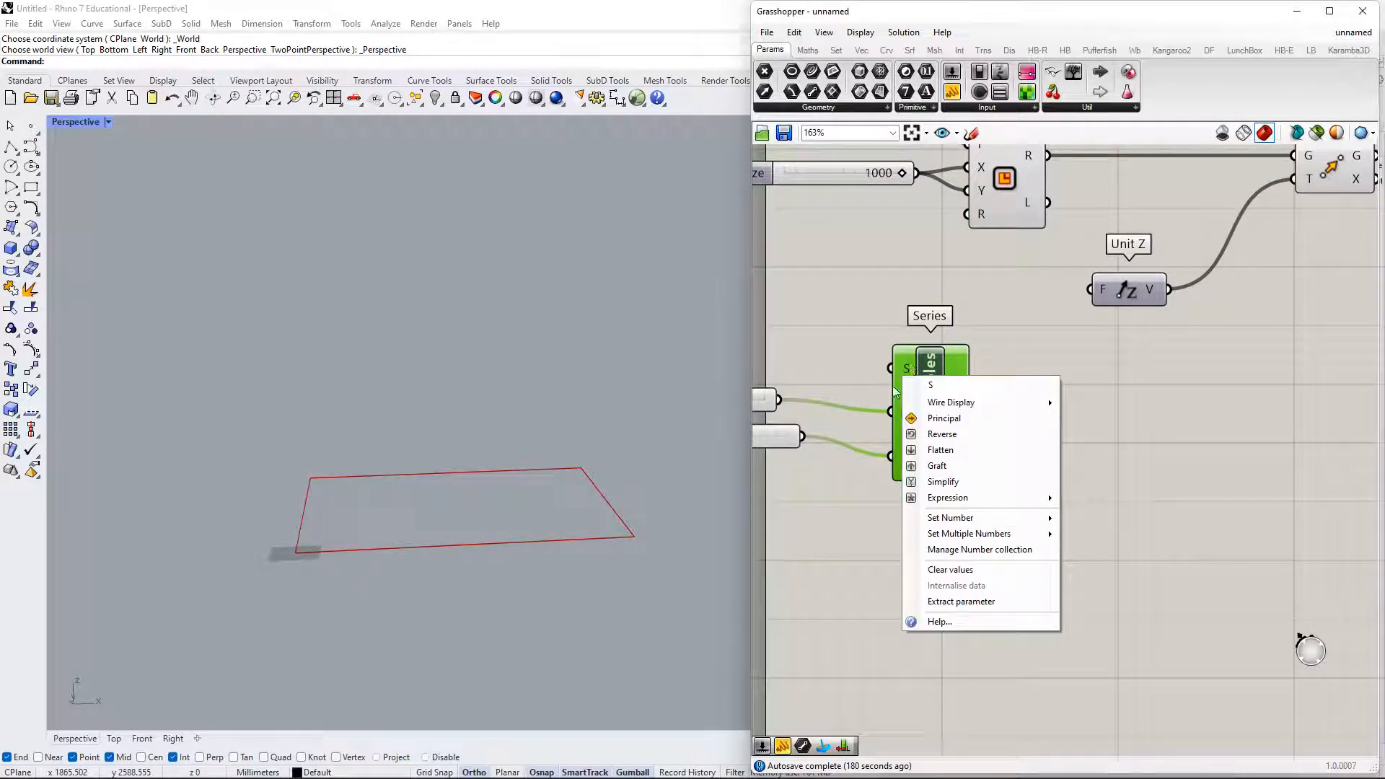
click(887, 386)
right_click(910, 366)
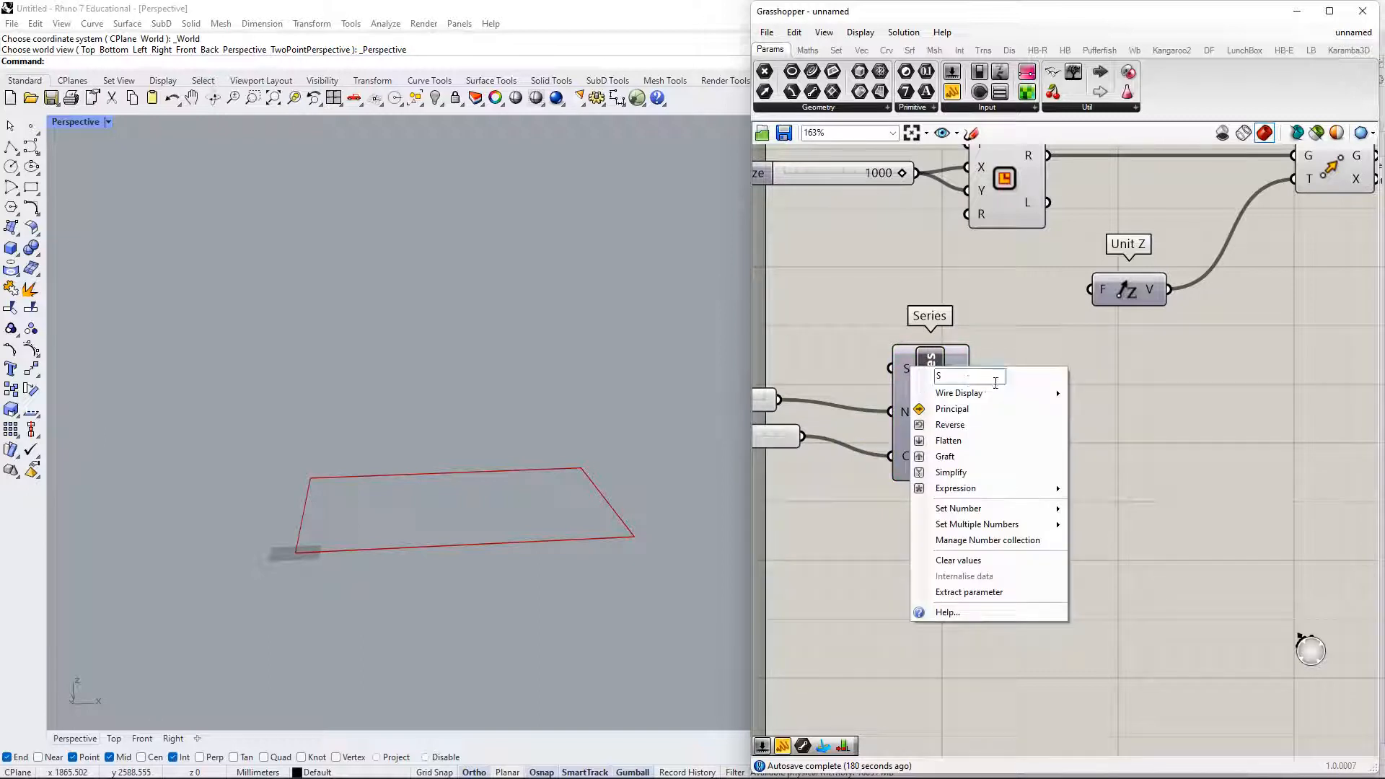
click(886, 551)
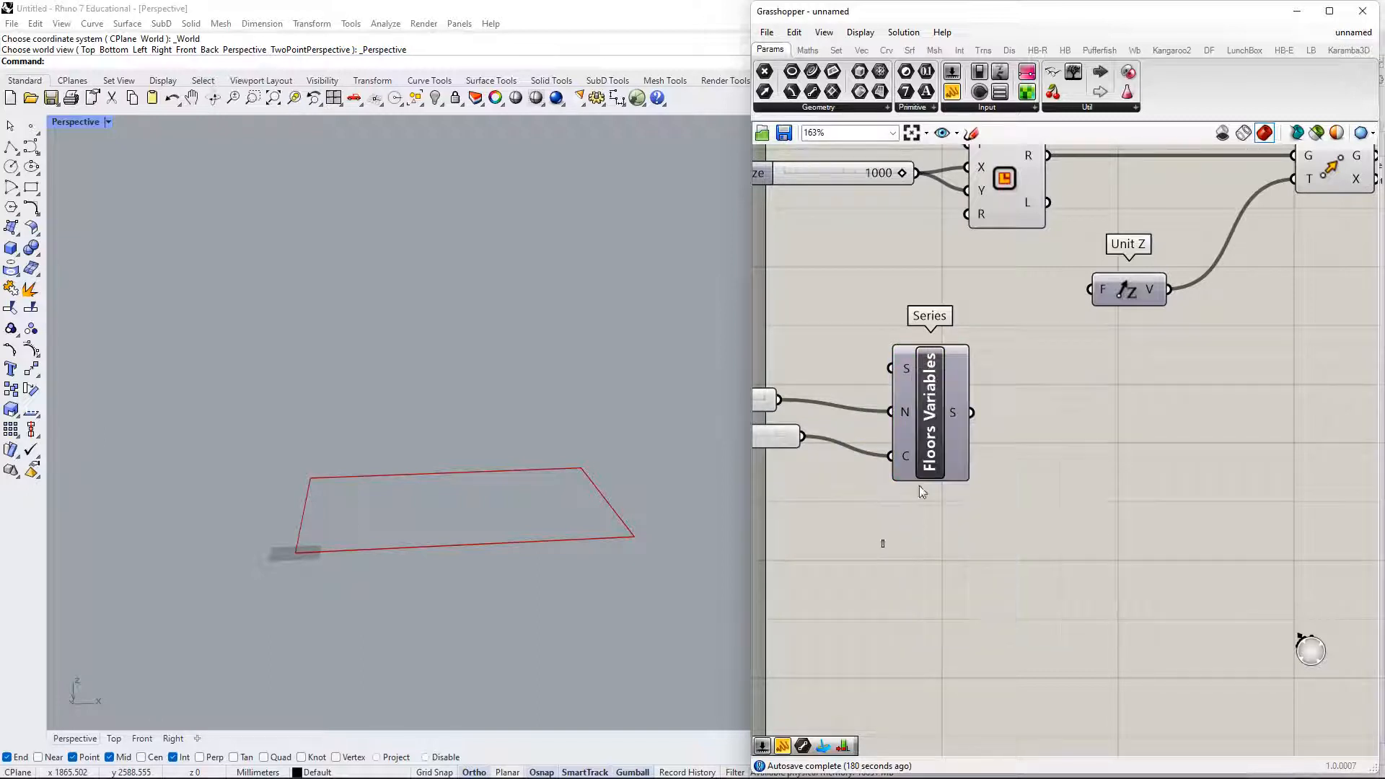
right_click(907, 368)
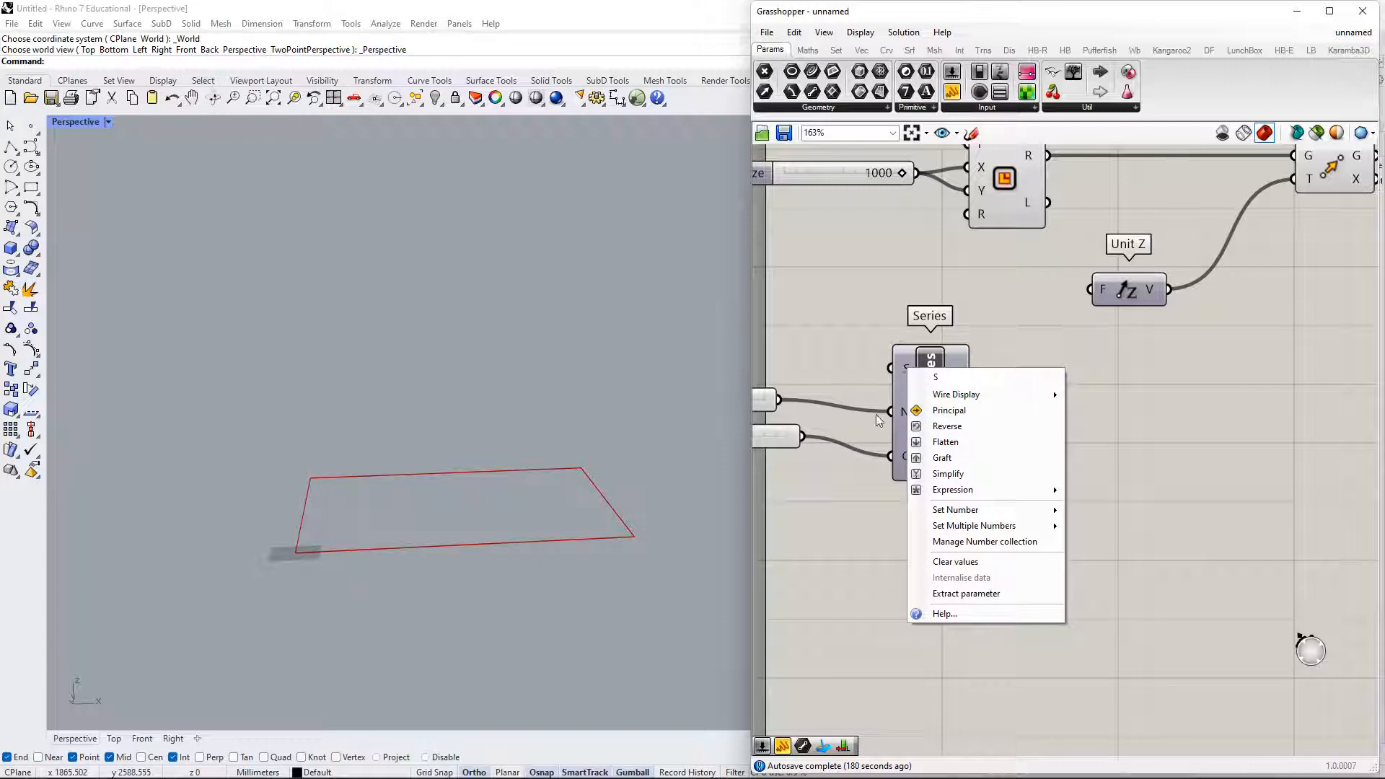
click(827, 555)
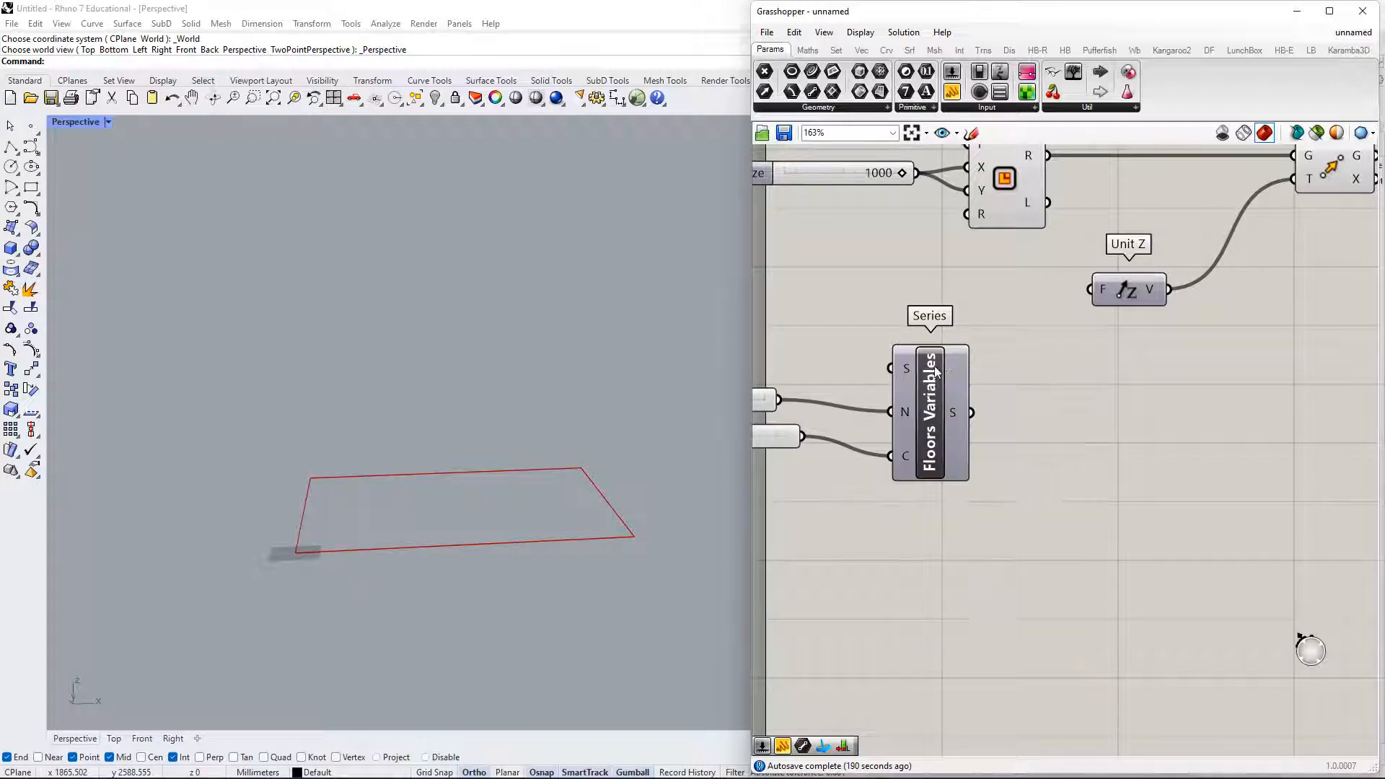
- Toggle the Series component between name and icon display, leaving it on the application setting
right_click(928, 391)
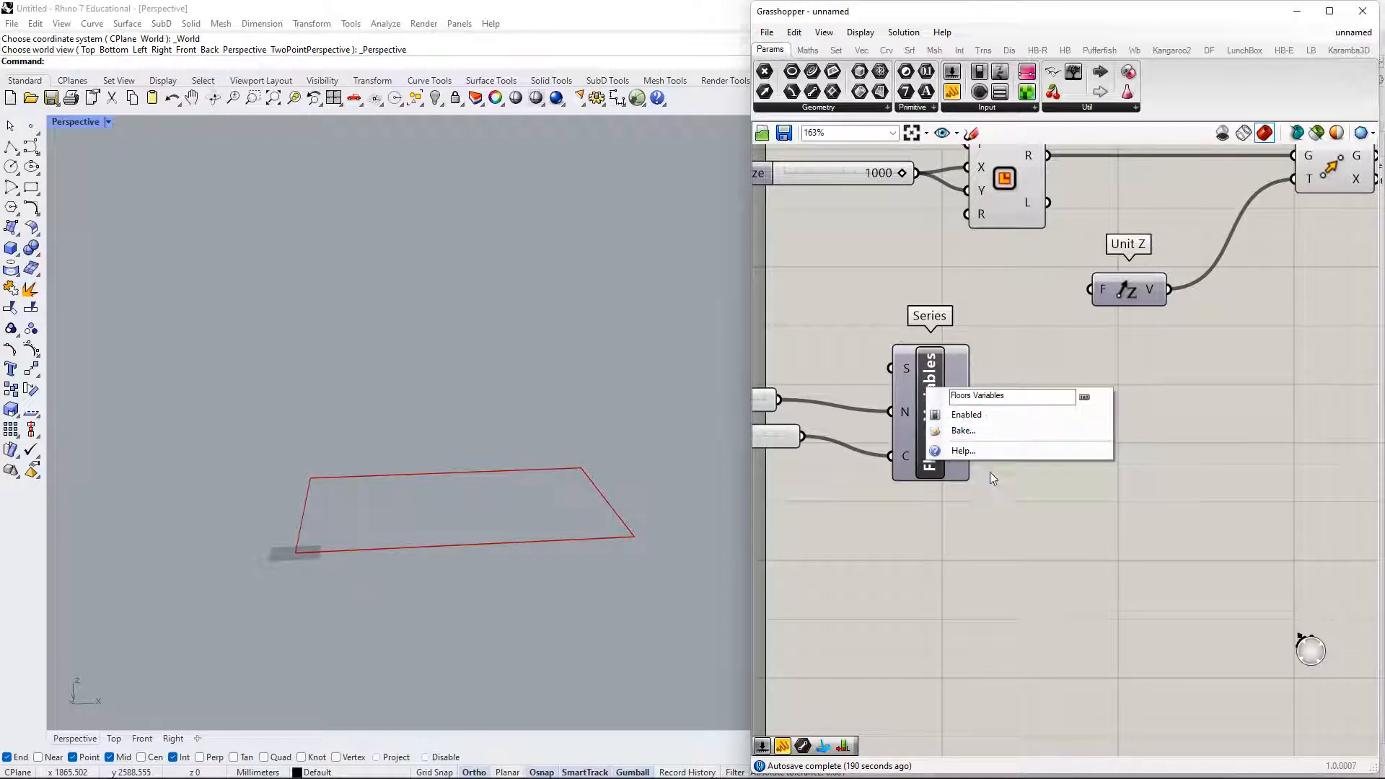
click(1087, 398)
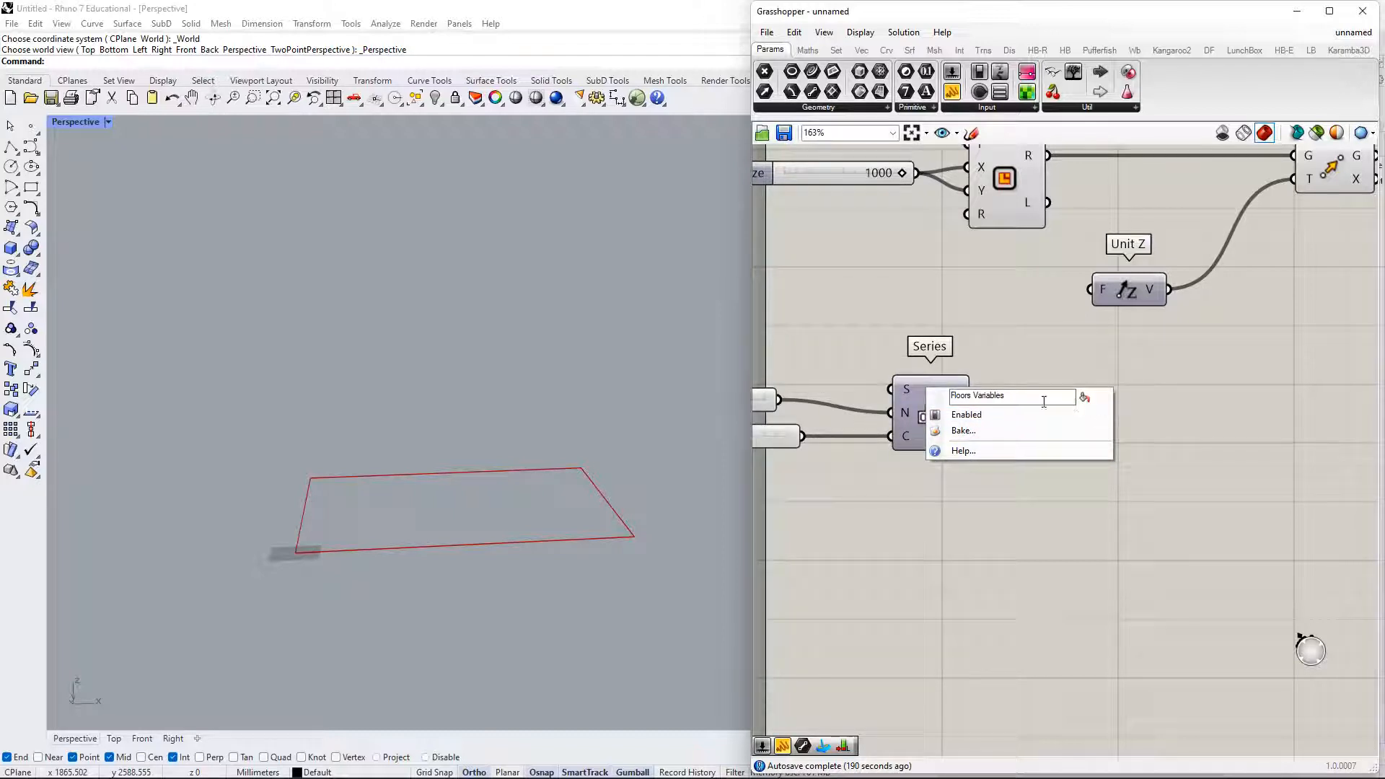
click(1087, 399)
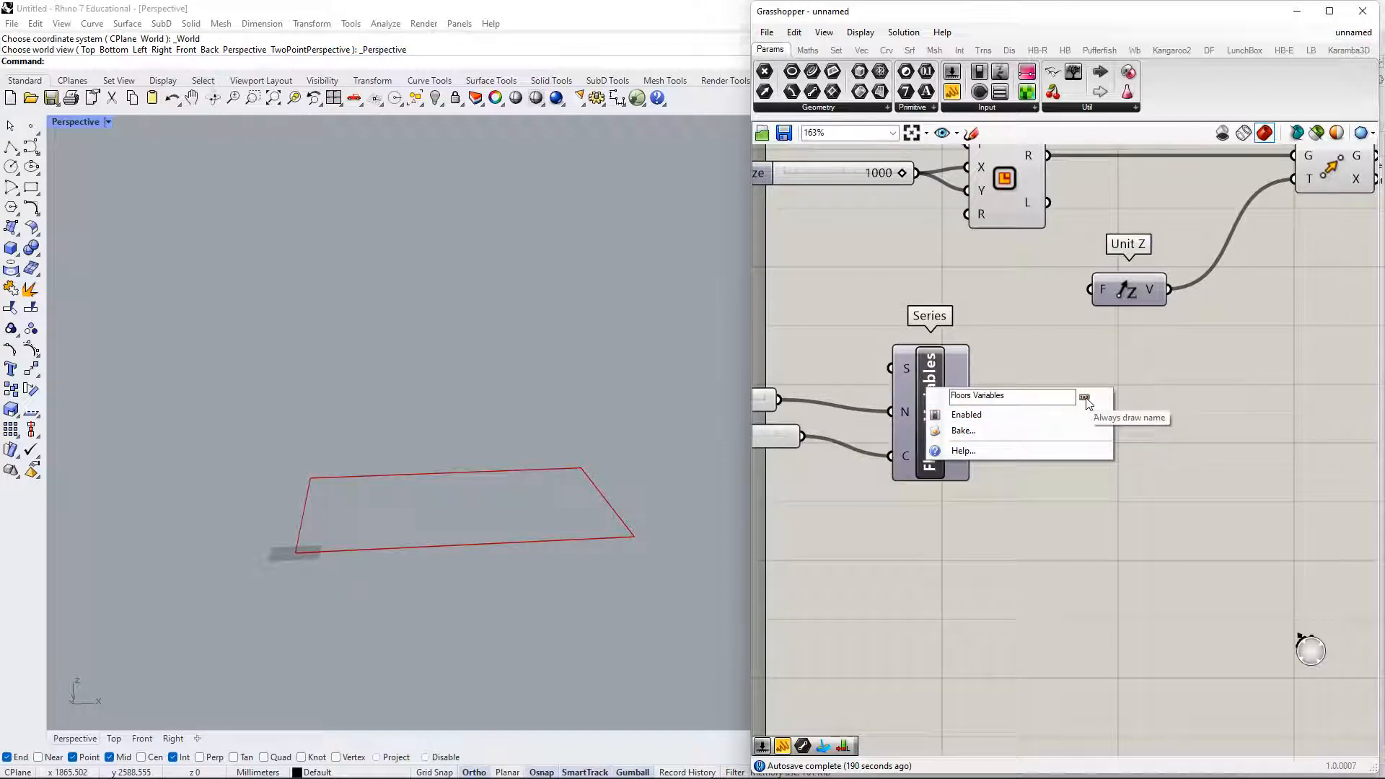
click(1087, 398)
click(1086, 398)
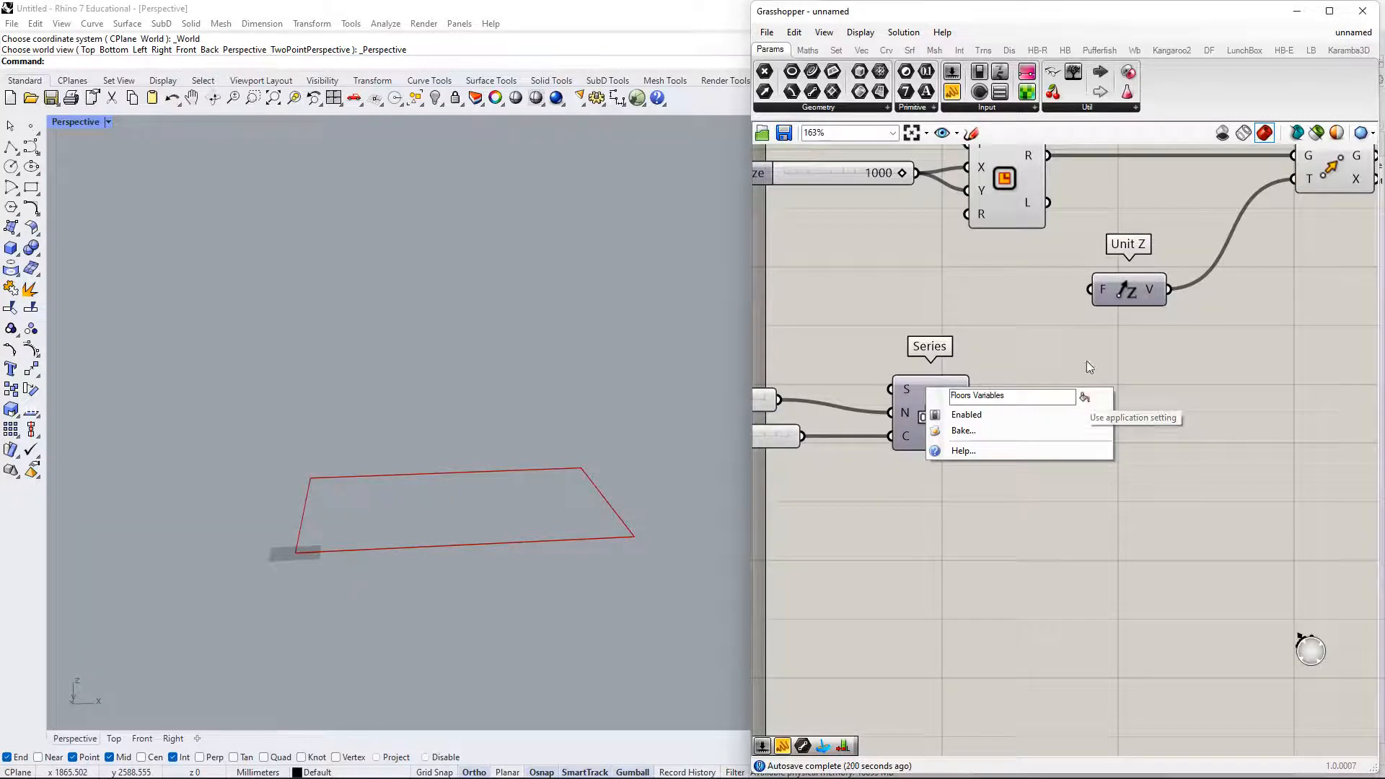
click(1087, 362)
- Move the X Size slider left so it roughly lines up above the Floor Heights and Number of Floors sliders
mouse_move(1018, 446)
right_down()
mouse_move(943, 495)
mouse_move(905, 480)
mouse_move(998, 450)
right_up()
right_drag(866, 454, 1143, 406)
mouse_move(916, 391)
mouse_down()
mouse_move(875, 518)
mouse_move(914, 395)
mouse_up()
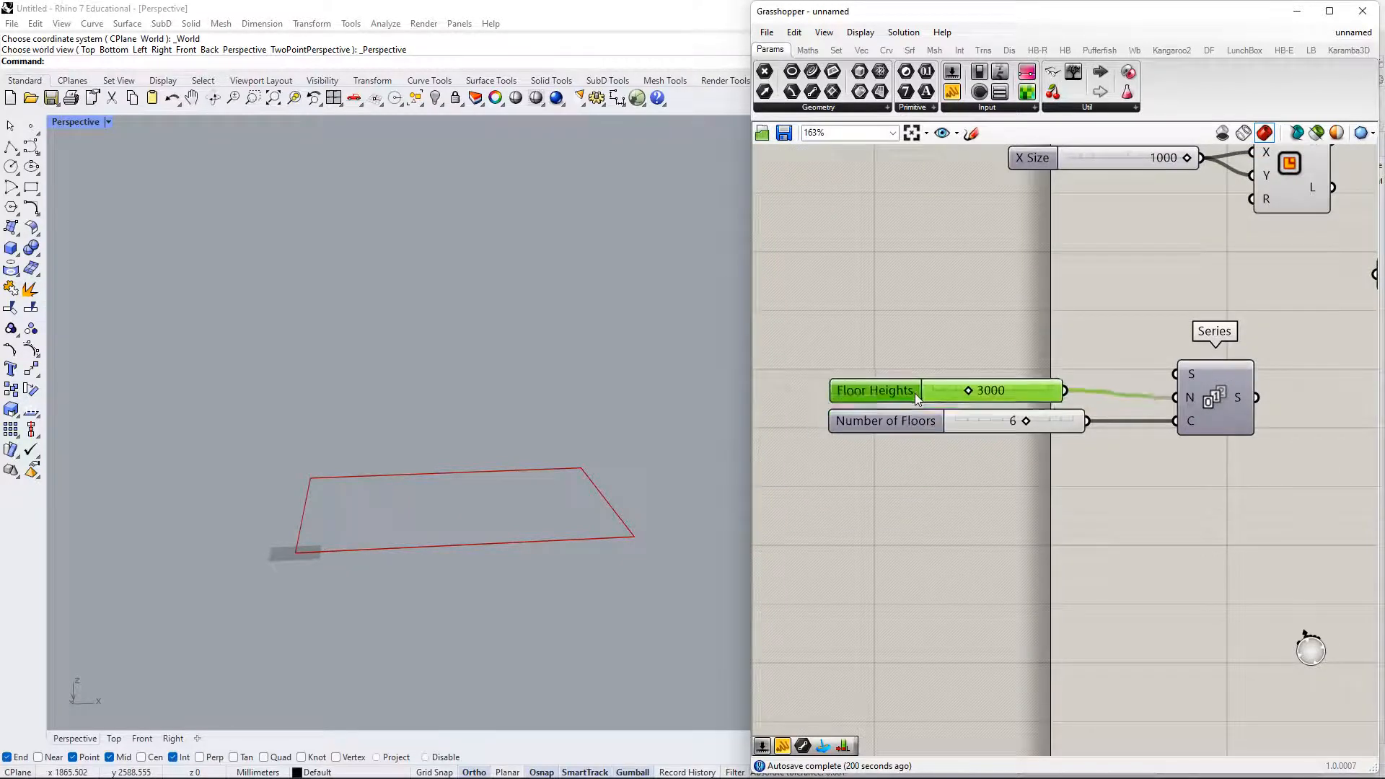
right_drag(914, 386, 879, 509)
drag(866, 454, 837, 552)
right_drag(973, 268, 1052, 318)
drag(1063, 324, 878, 337)
scroll(1041, 453, down, 3)
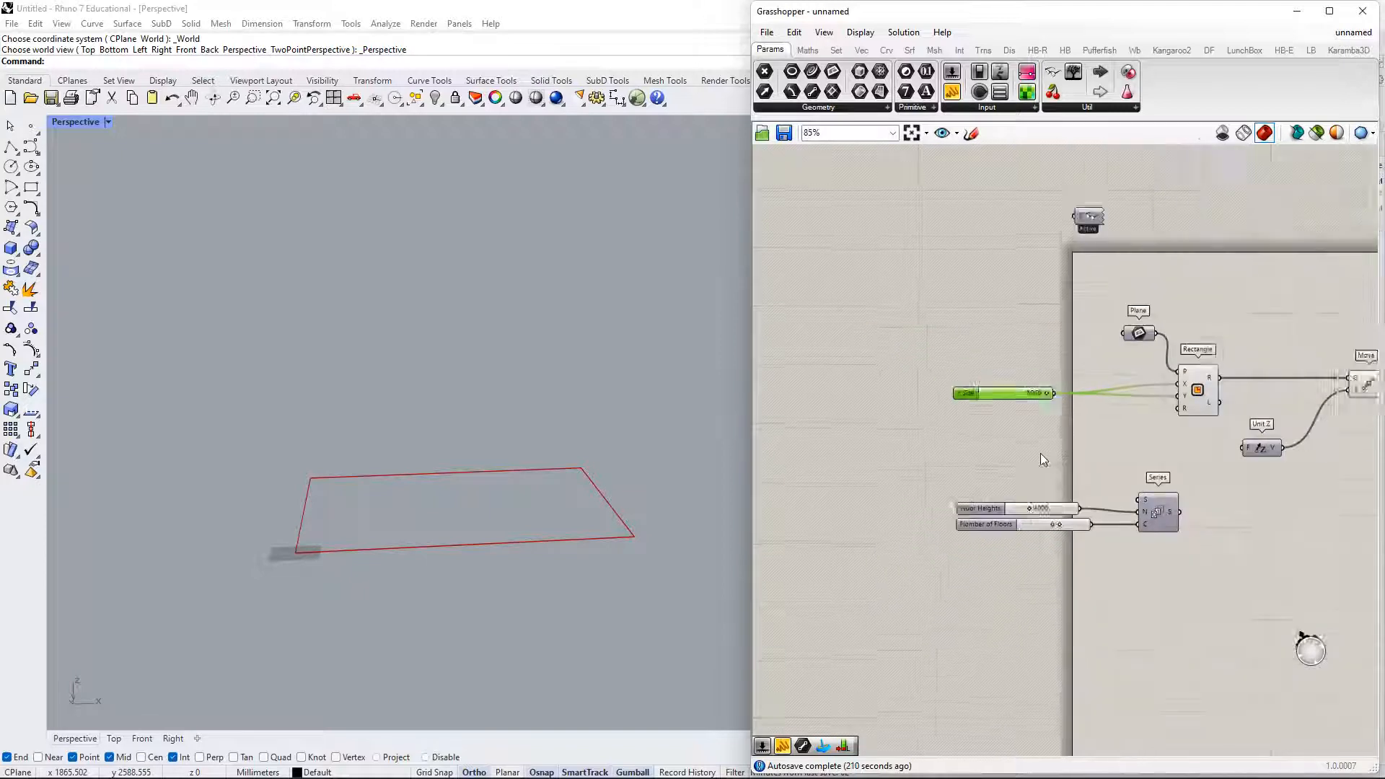
- Move the X Size, Floor Heights and Number of Floors sliders together farther left of the components they drive
right_drag(1041, 453, 1087, 400)
drag(1047, 296, 1027, 601)
drag(1005, 341, 890, 326)
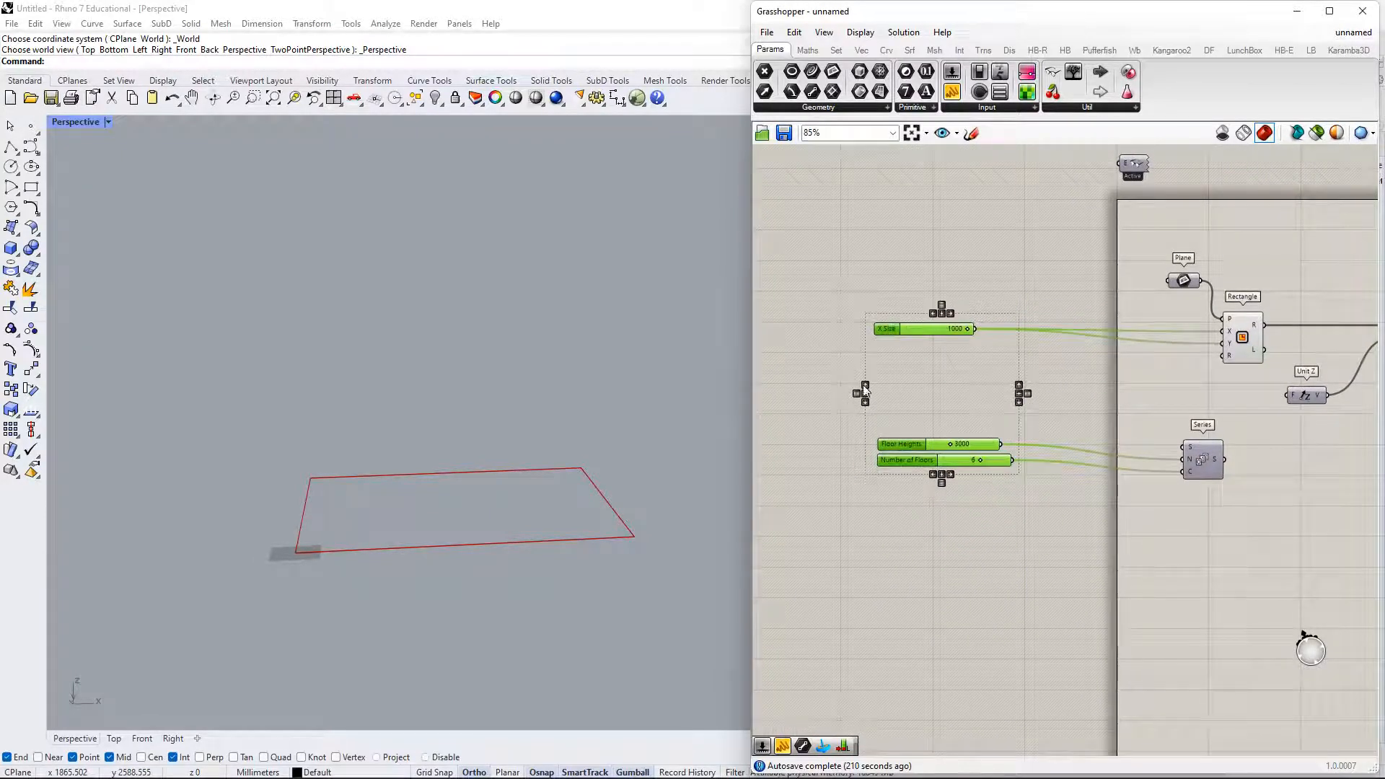
scroll(915, 353, down, 10)
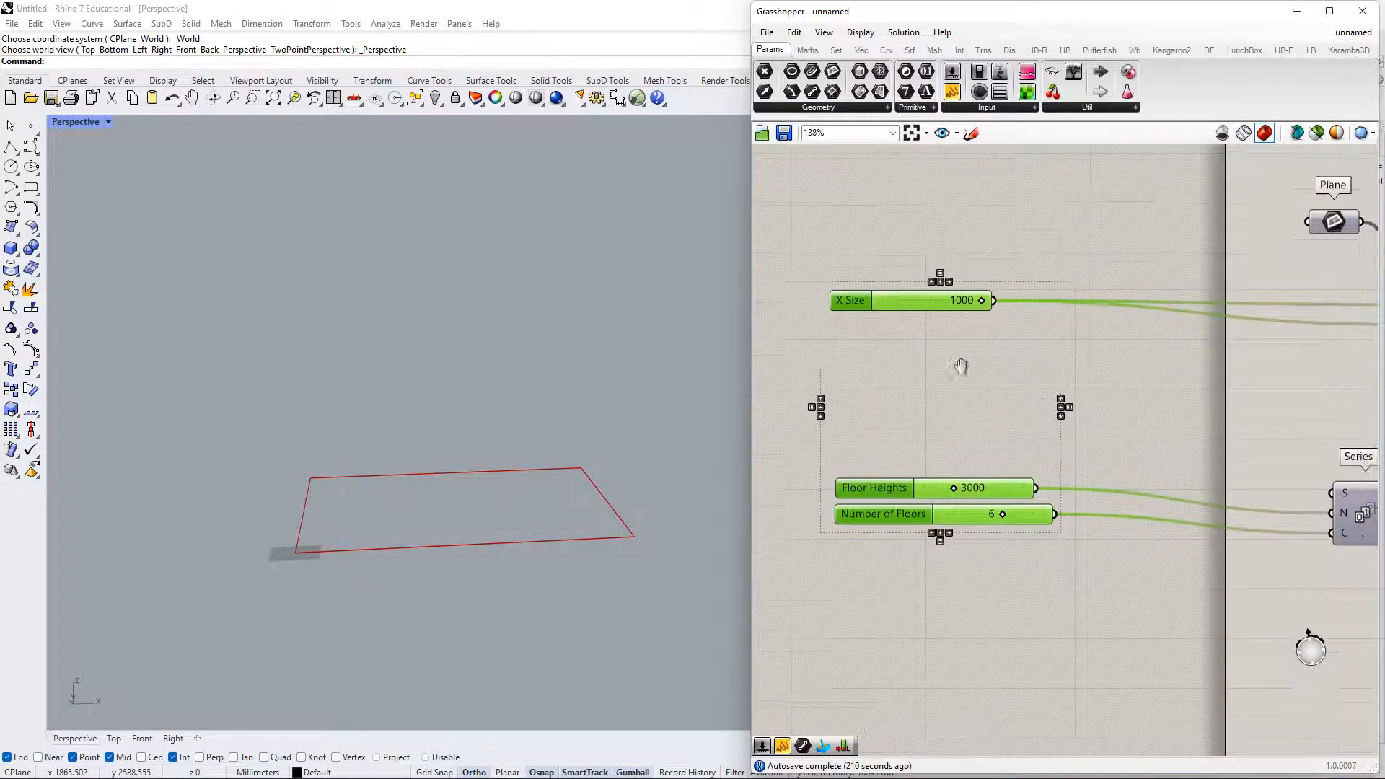
scroll(1074, 351, up, 6)
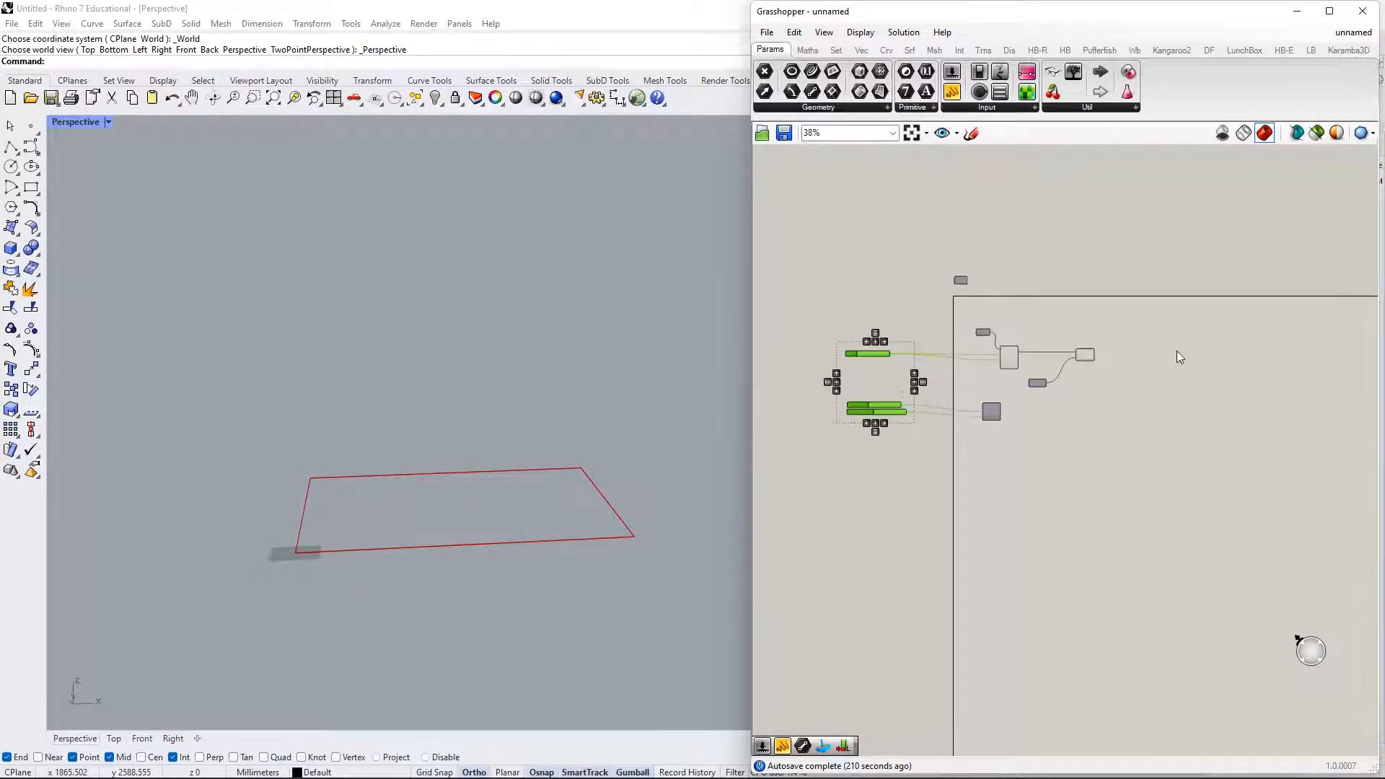
scroll(879, 390, up, 8)
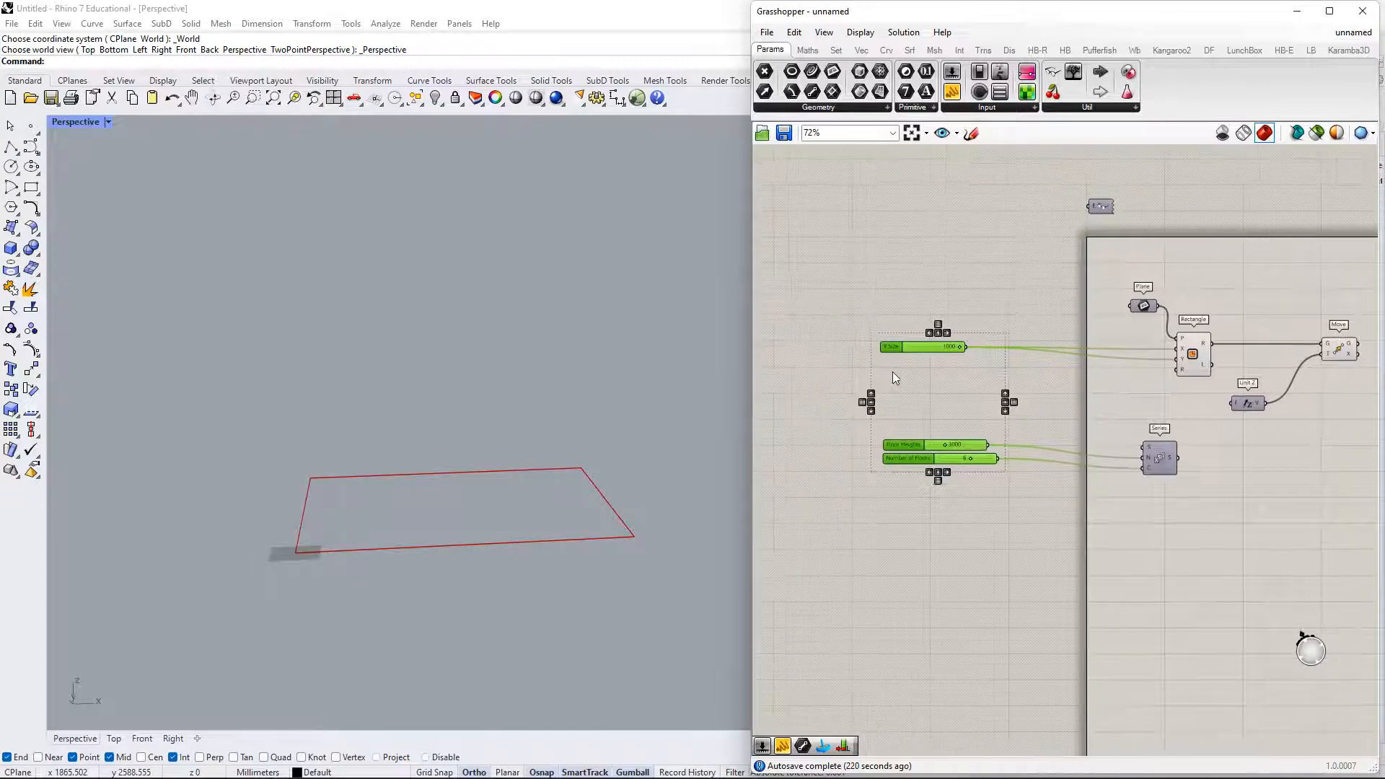
- Rename the X Size slider to "Size of Building Base"
right_click(887, 286)
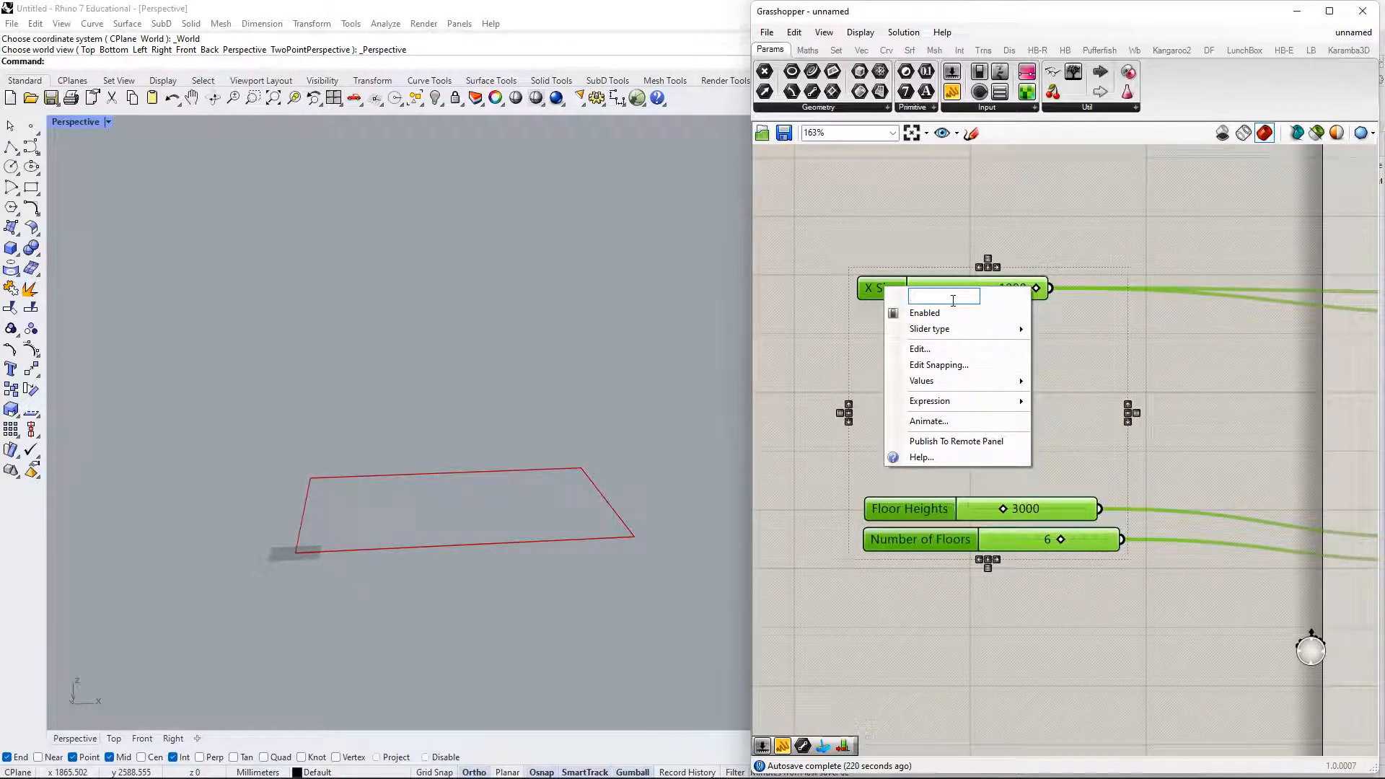
text(Size of Base)
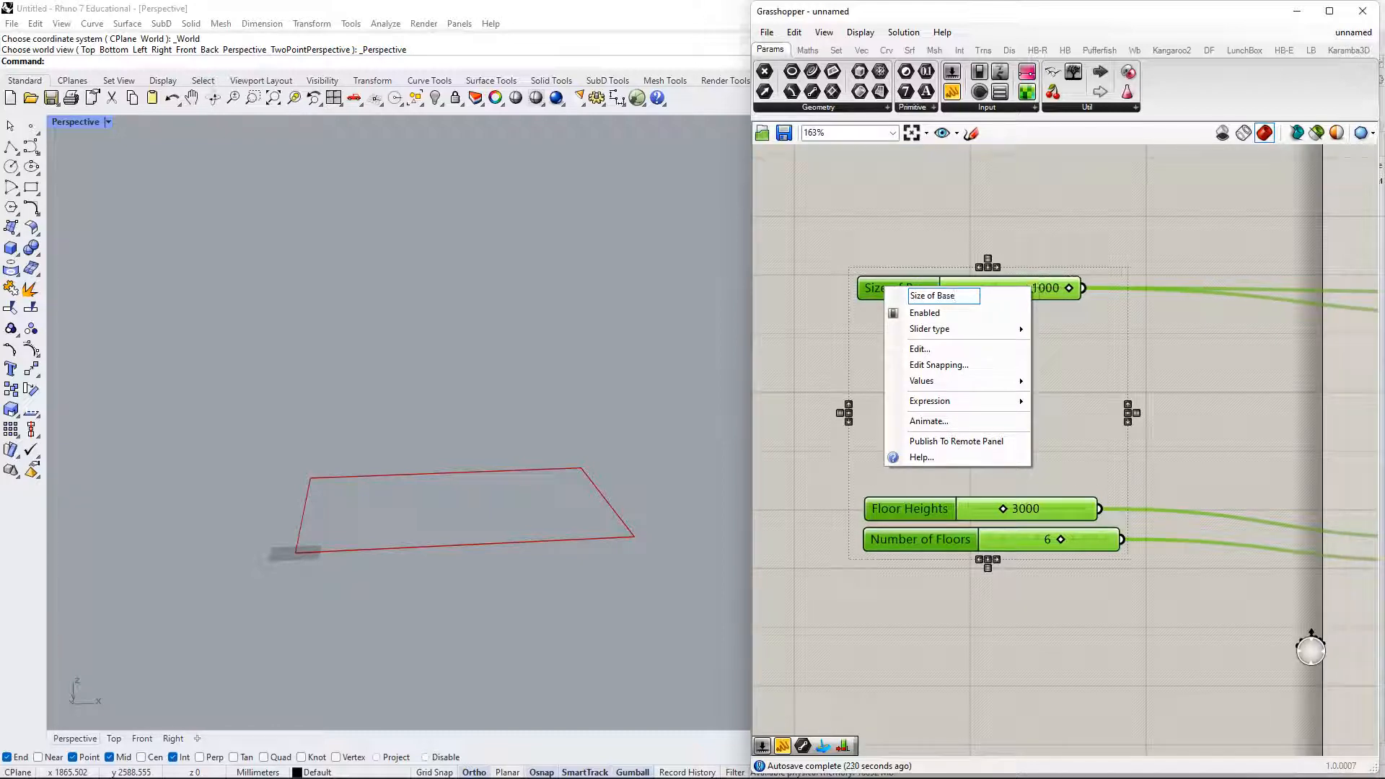
click(940, 296)
text(uilding)
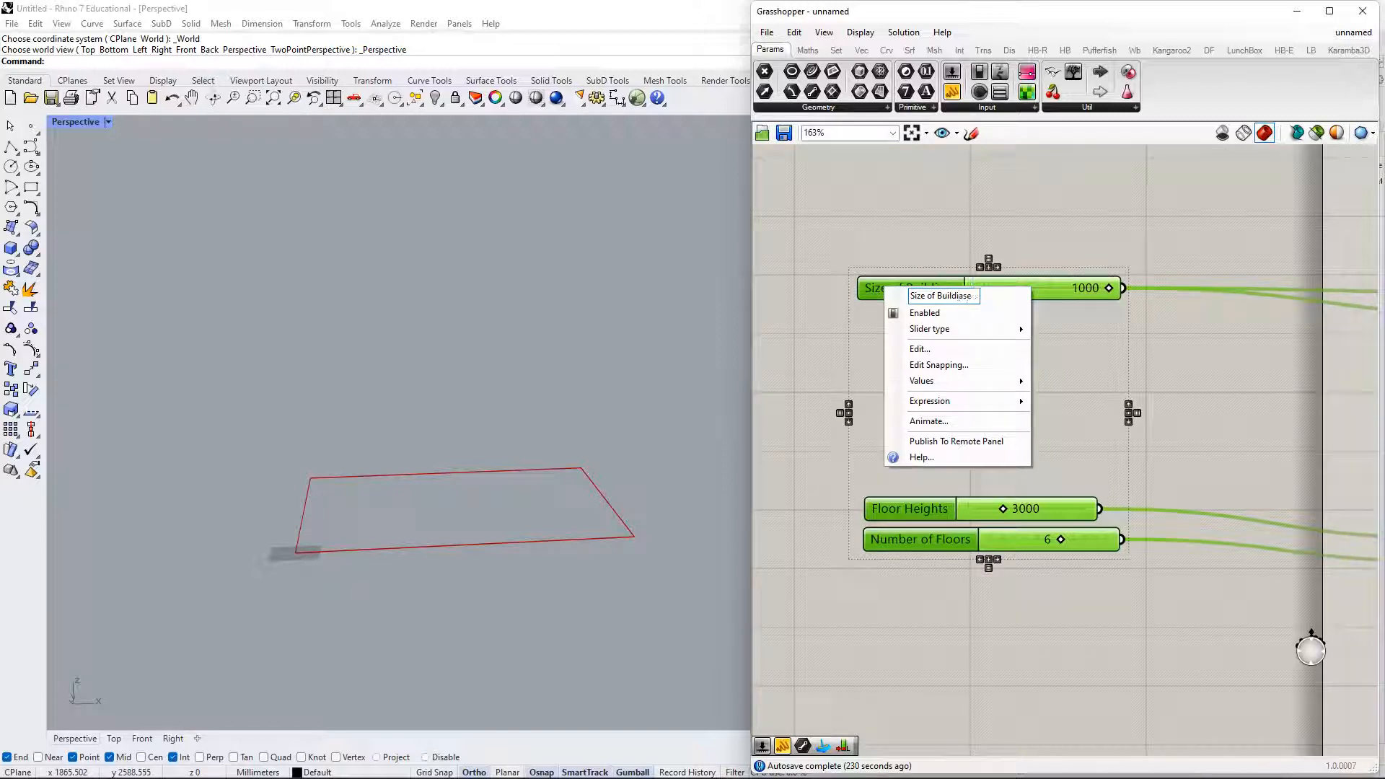
text(ng B)
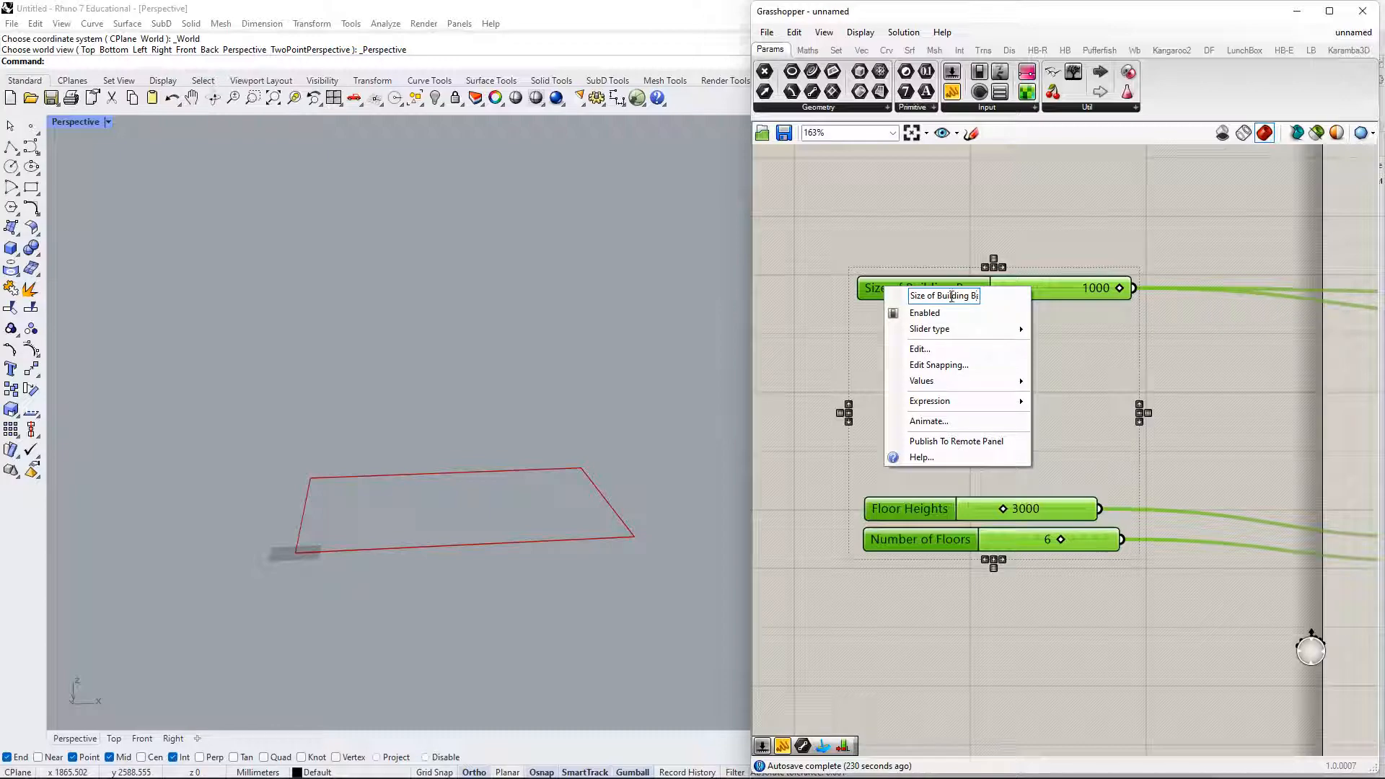
click(952, 212)
- Reduce the Size of Building Base slider to 877
scroll(964, 381, down, 2)
scroll(964, 381, down, 2)
right_drag(1153, 414, 969, 420)
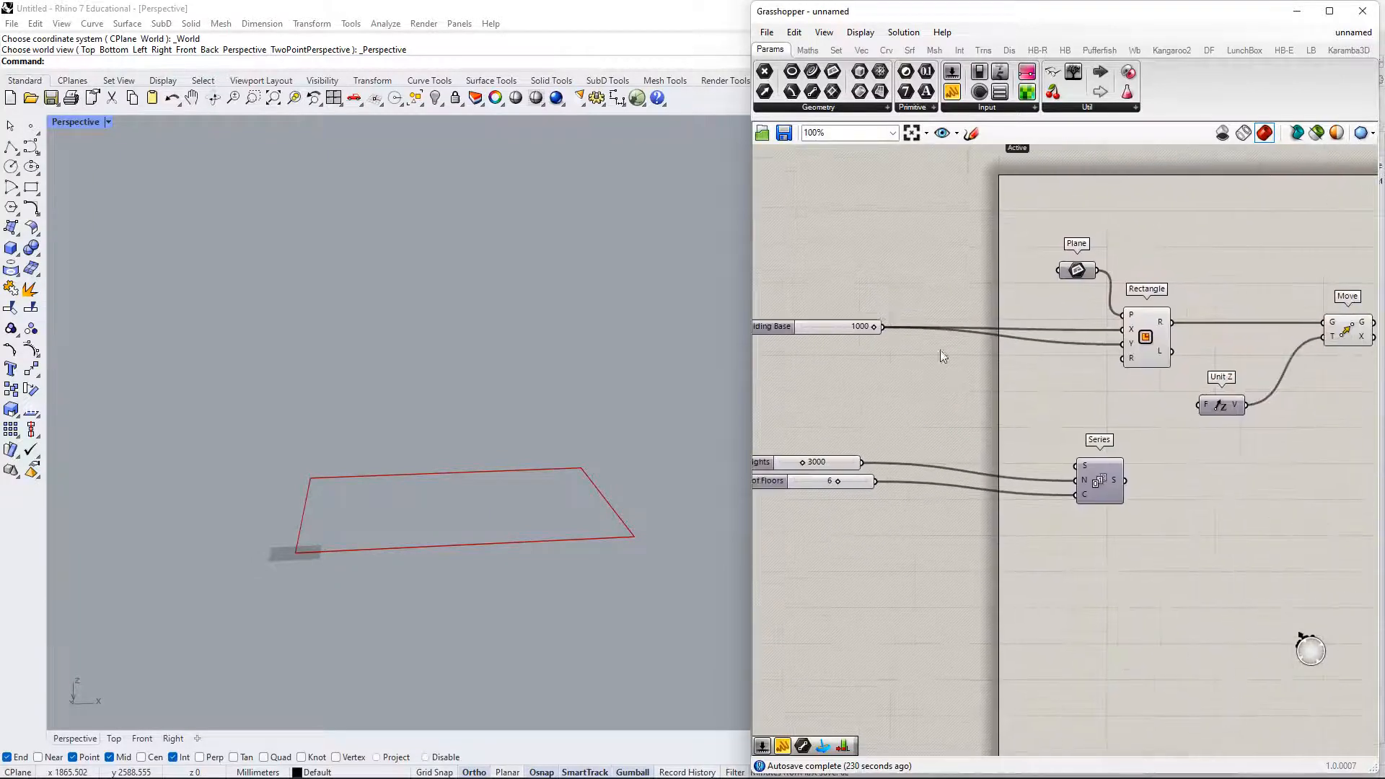
scroll(872, 302, up, 3)
right_drag(574, 420, 571, 451)
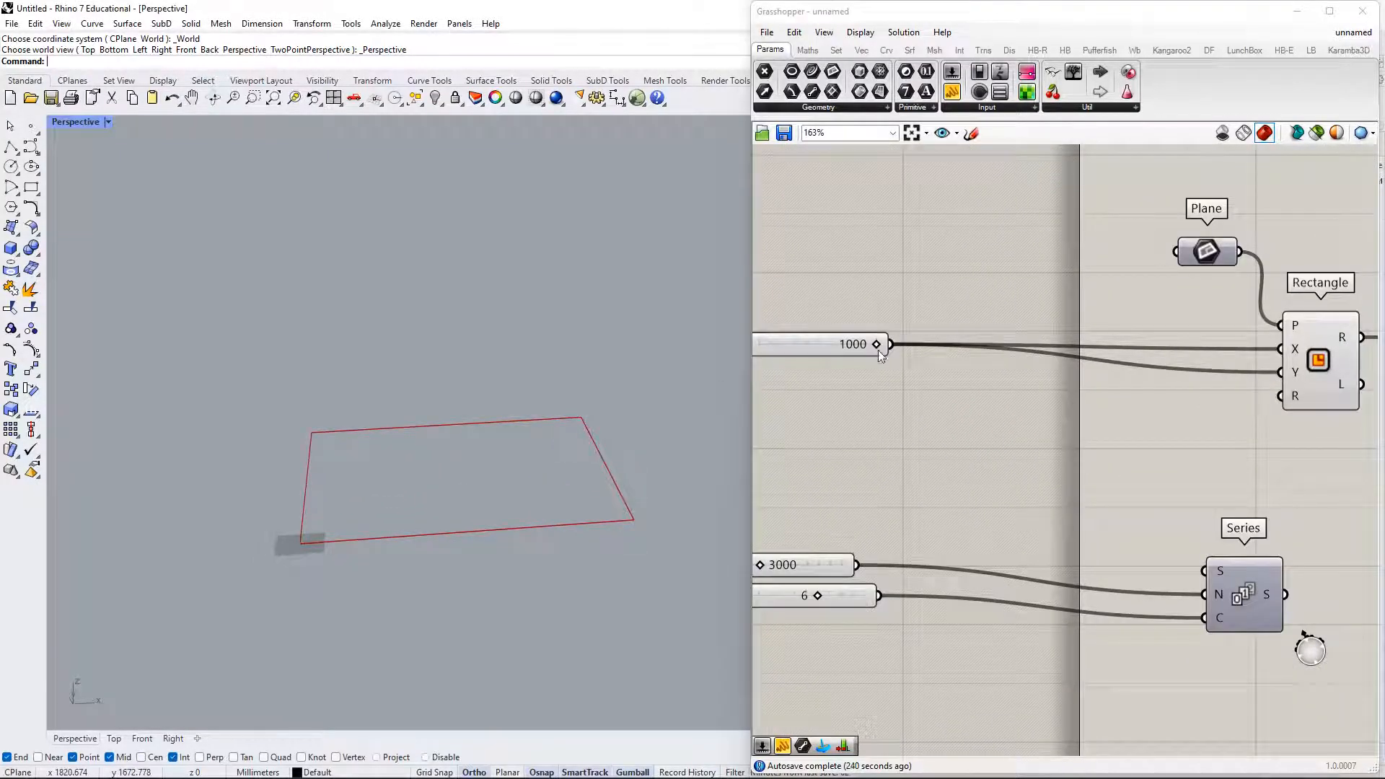
drag(877, 350, 851, 359)
scroll(978, 387, down, 3)
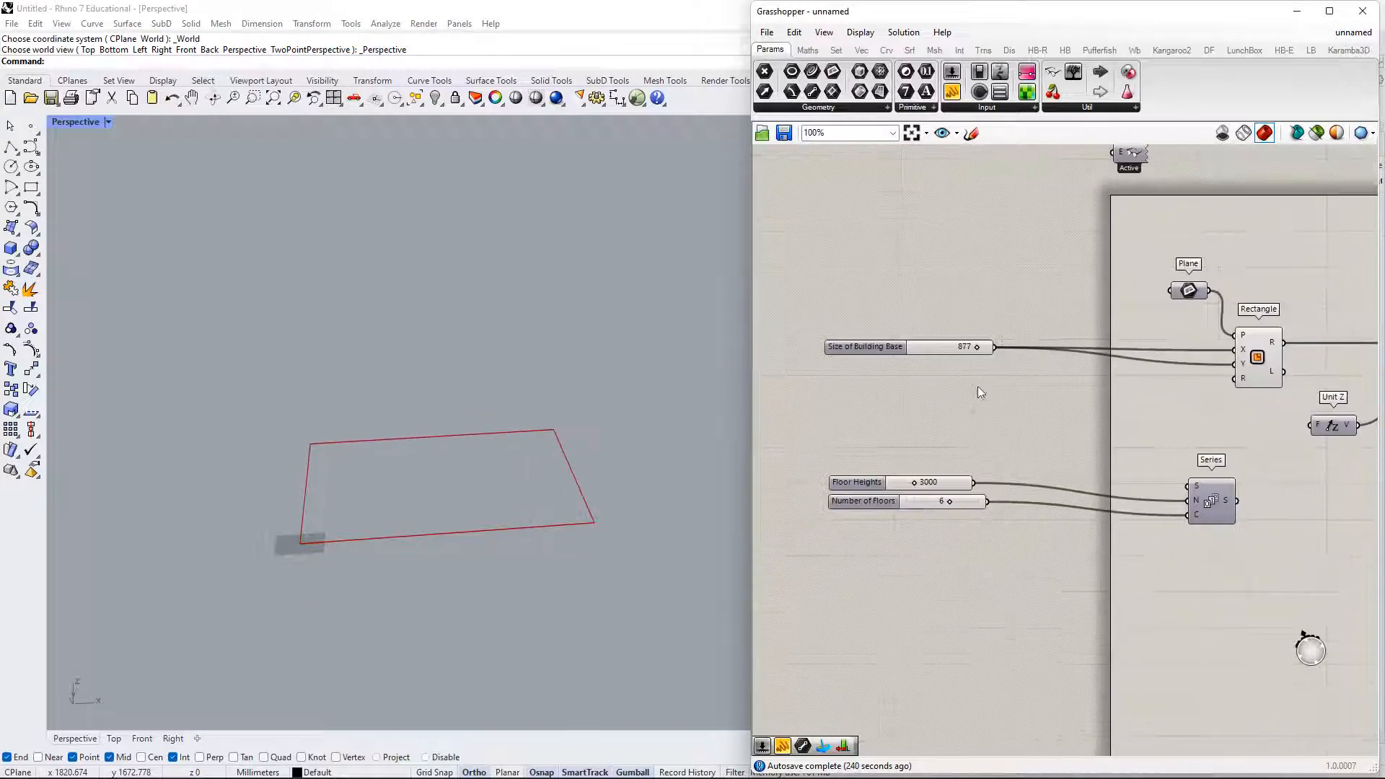
- Nudge the Series component up and left, and connect its output to a new panel placed beside it
scroll(910, 484, up, 3)
right_drag(1238, 477, 959, 462)
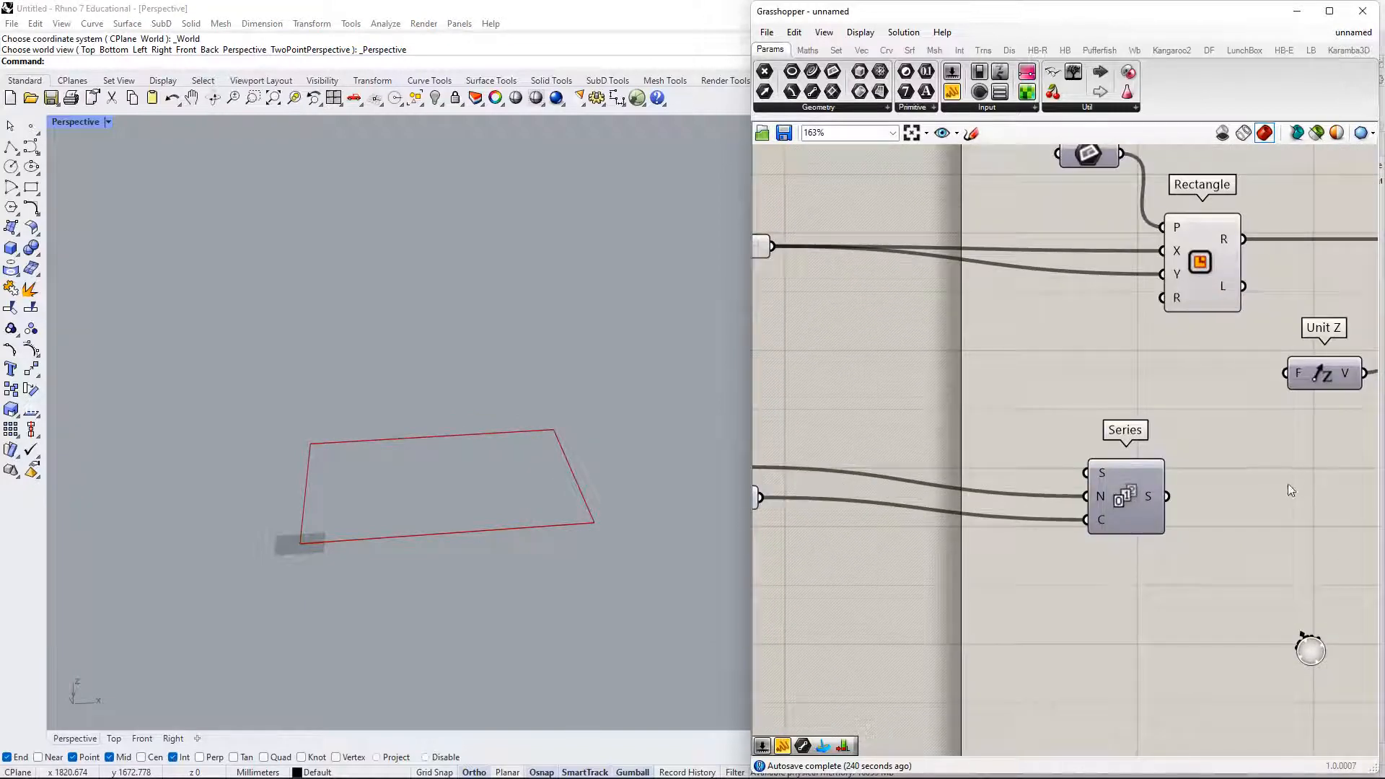
right_drag(1211, 482, 1068, 494)
drag(1004, 499, 940, 461)
double_click(1178, 504)
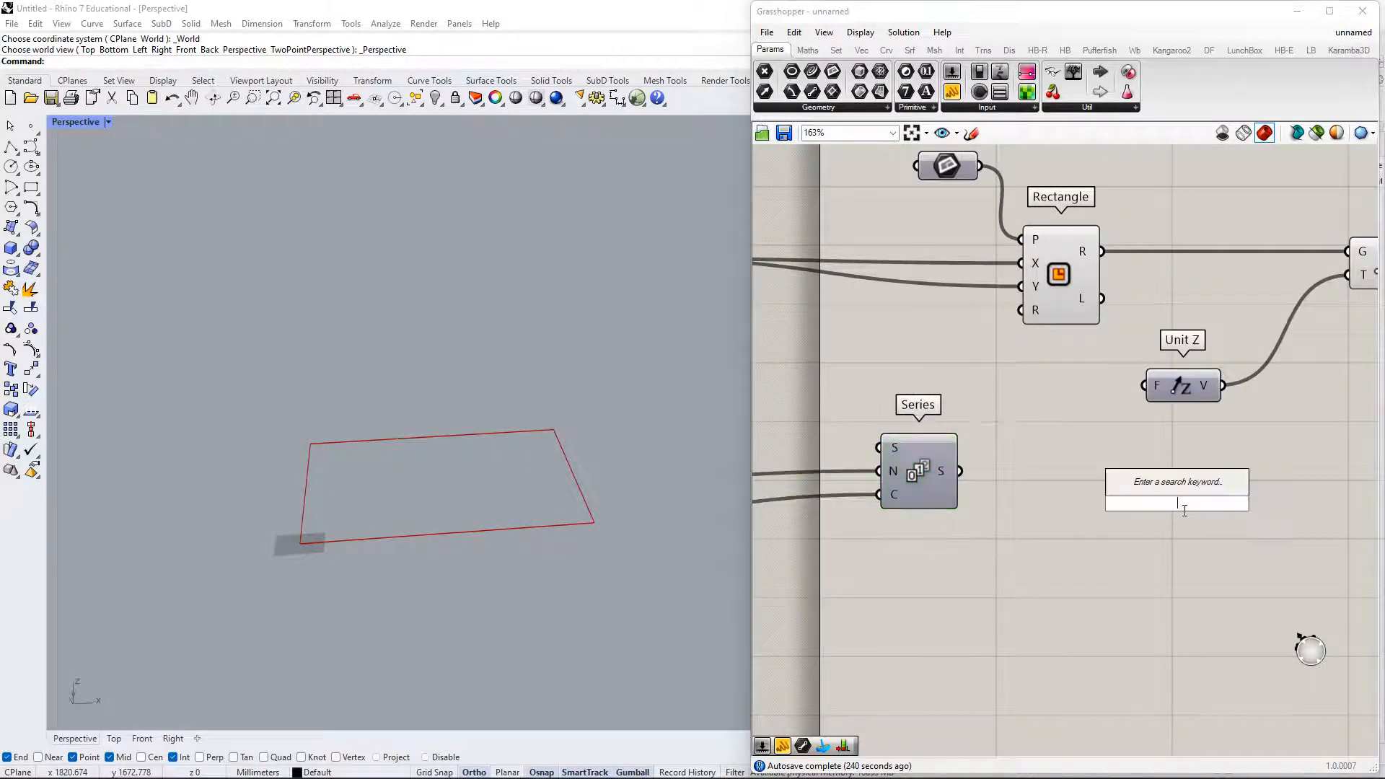
text(//)
key(Return)
drag(1081, 503, 961, 471)
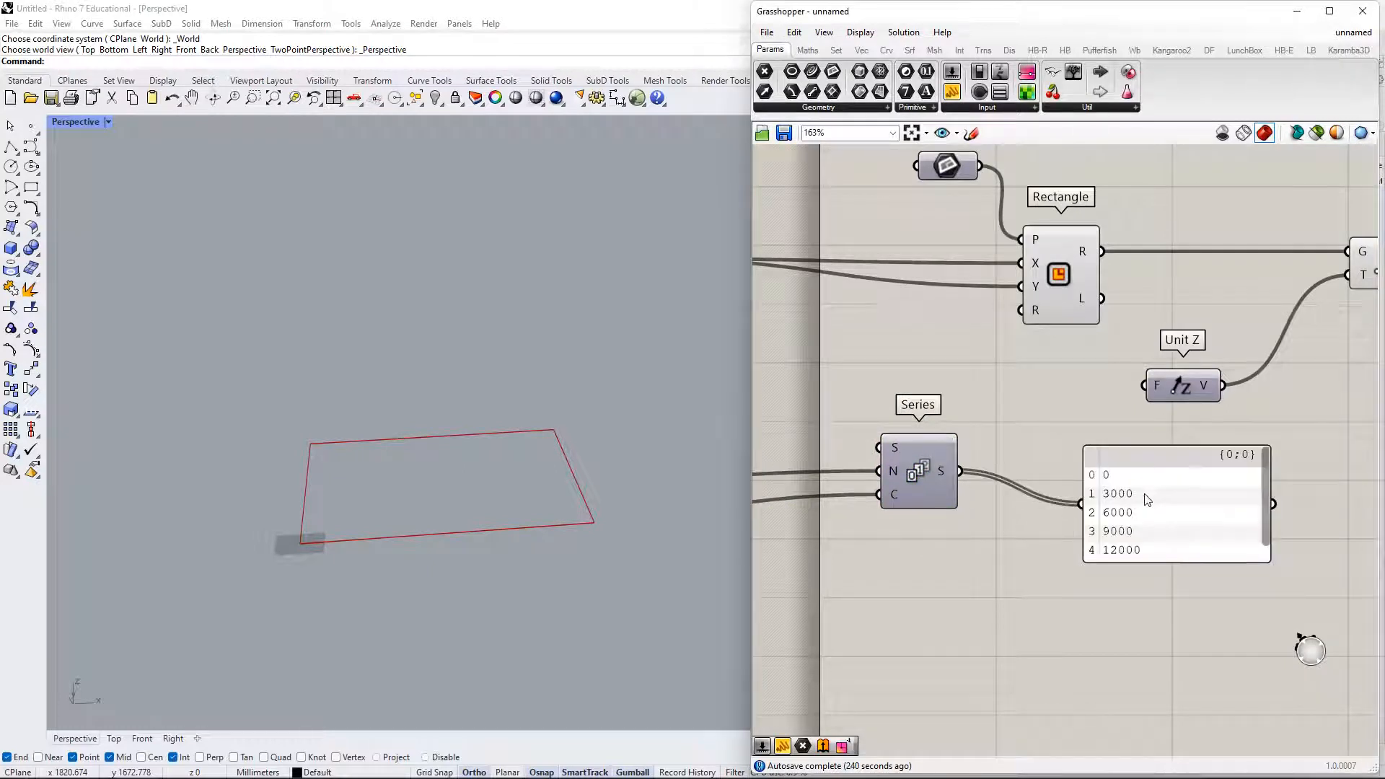
- Lengthen the panel to fit the whole series list, and place it below and right of the Series component
drag(1152, 502, 1063, 489)
drag(1096, 552, 1095, 684)
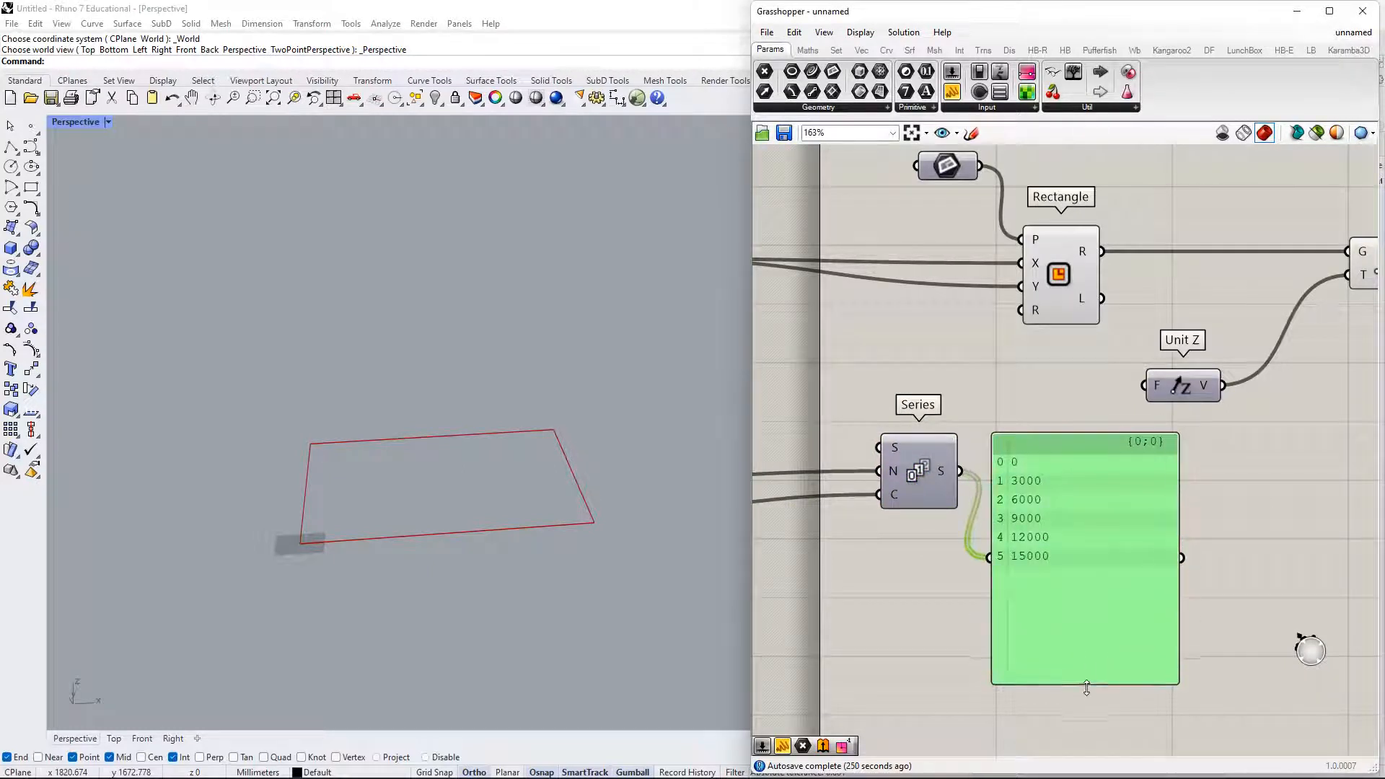
drag(1036, 501, 1077, 612)
scroll(1058, 262, down, 3)
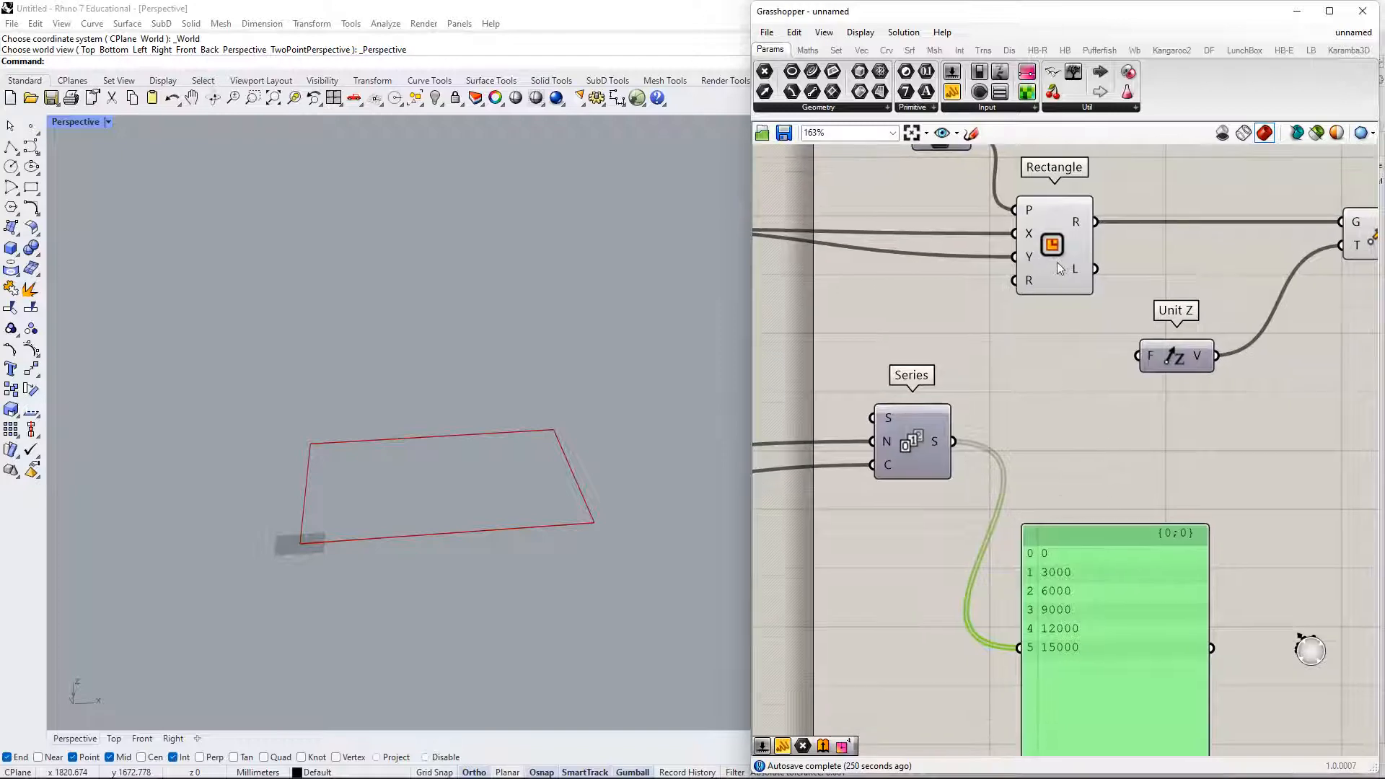
- Move the Move component slightly up and shift the panel farther right, away from Series
right_drag(1068, 264, 988, 351)
drag(1180, 334, 1184, 321)
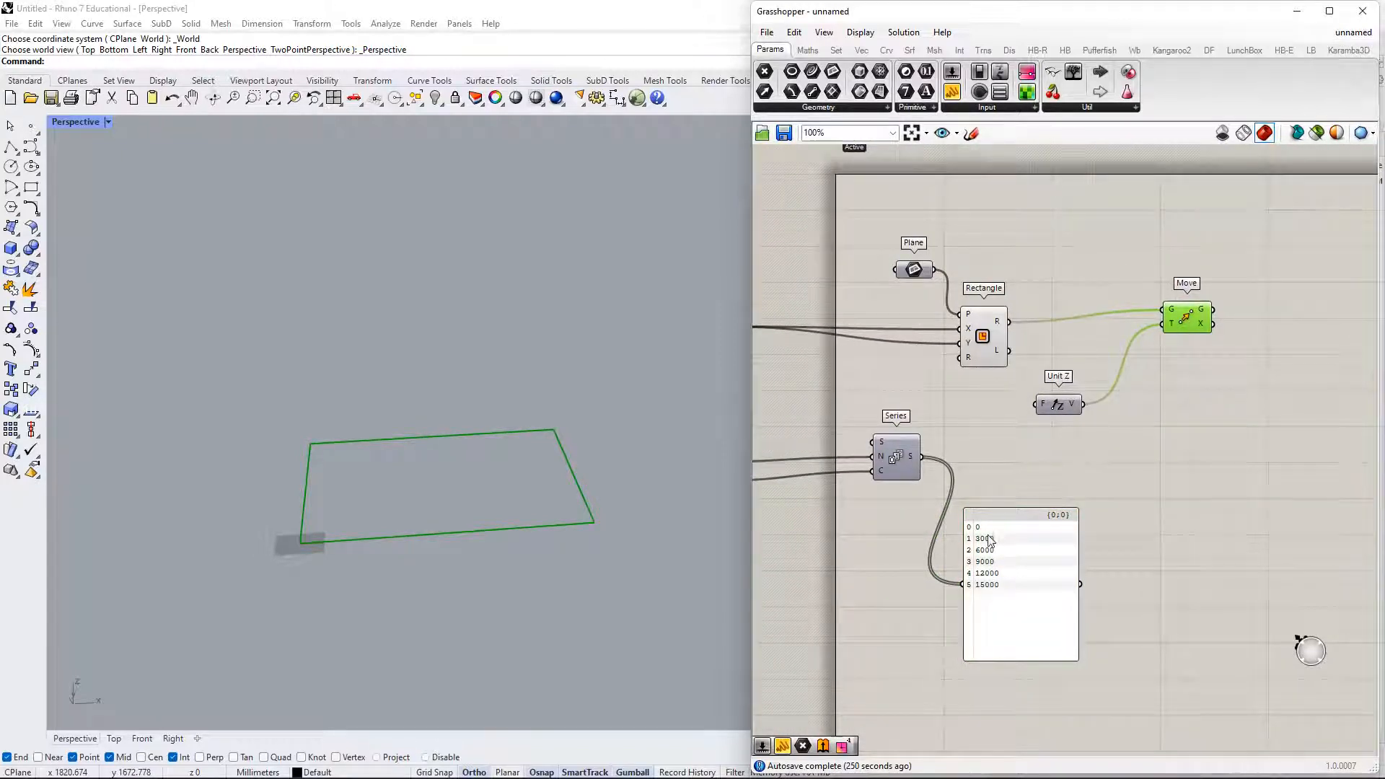
scroll(990, 535, up, 2)
drag(1016, 534, 1096, 491)
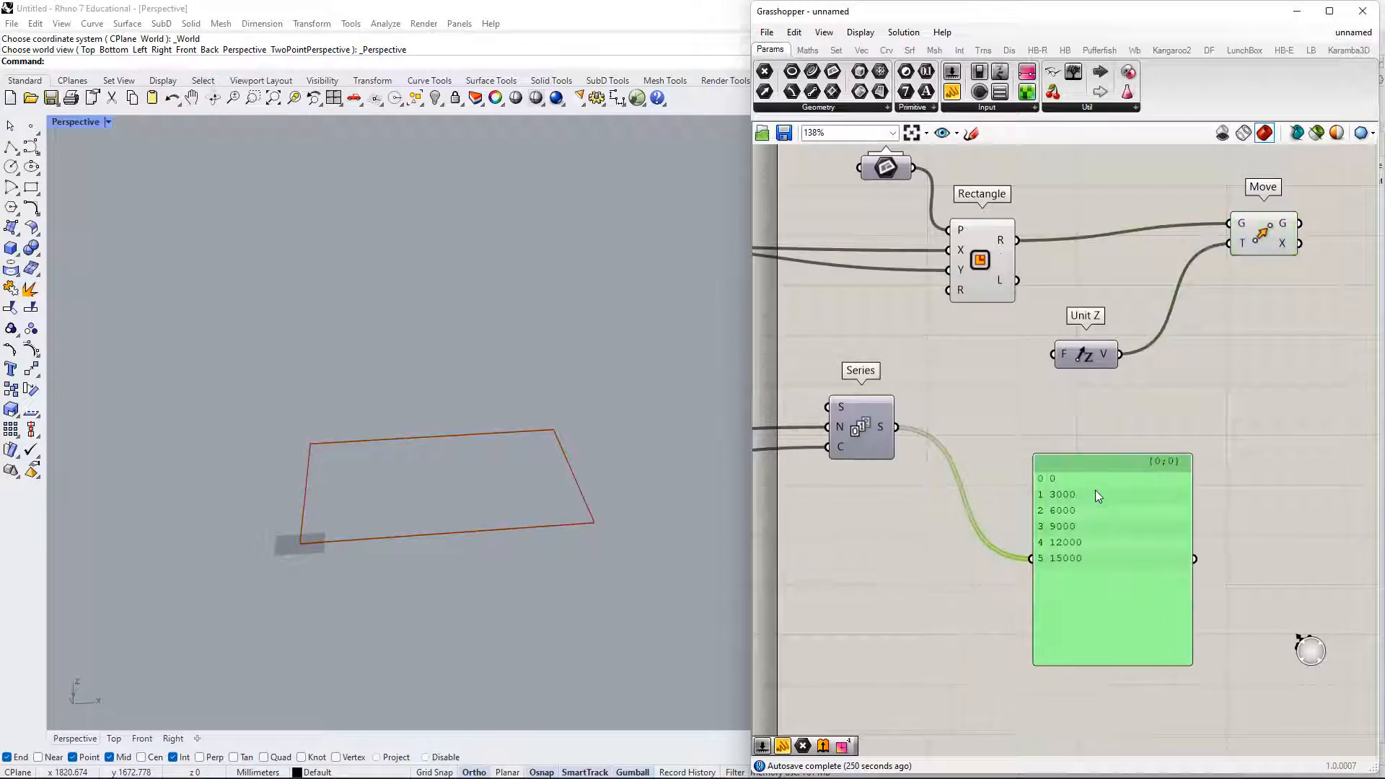
- Connect the Series output to the Unit Z factor input and select the Move component to check the stacked rectangles
drag(1053, 354, 897, 427)
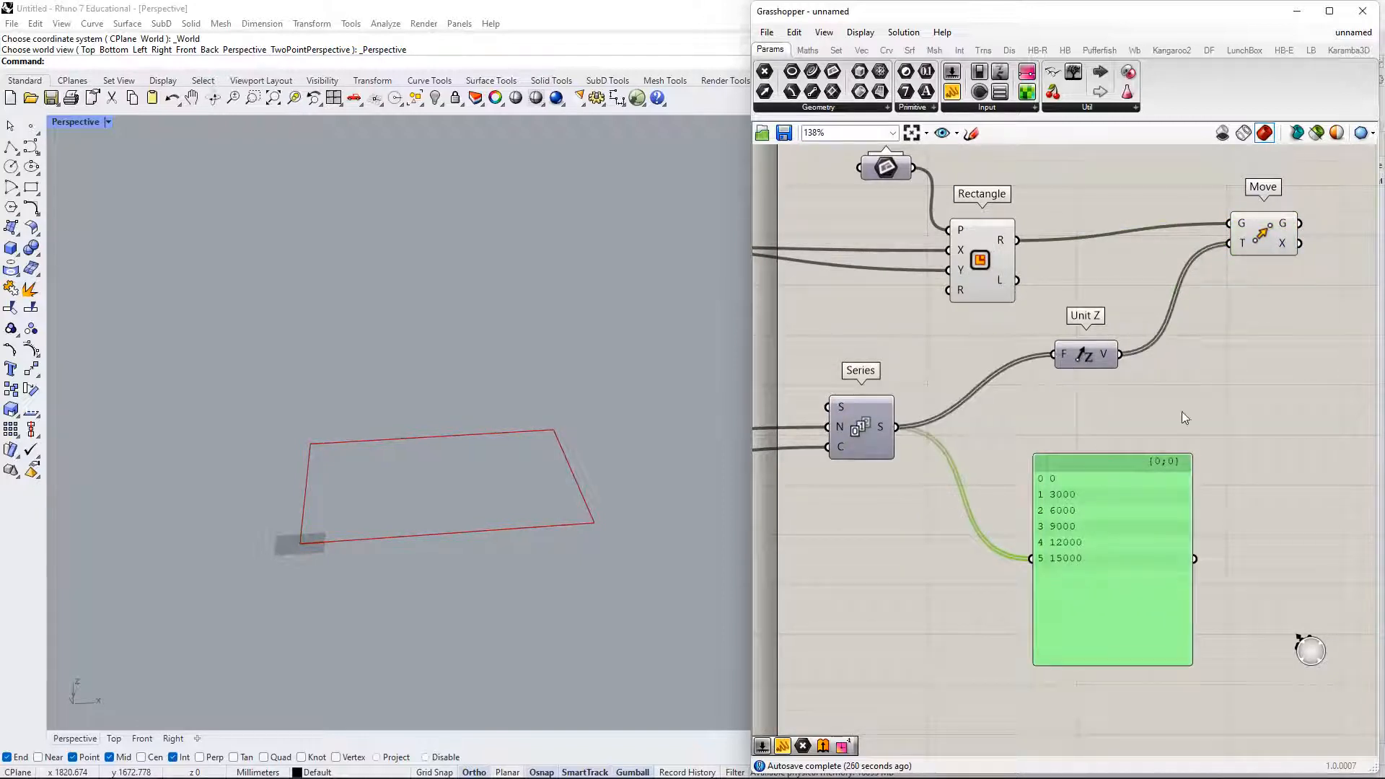
right_drag(1182, 411, 1047, 487)
click(1121, 315)
scroll(534, 440, down, 12)
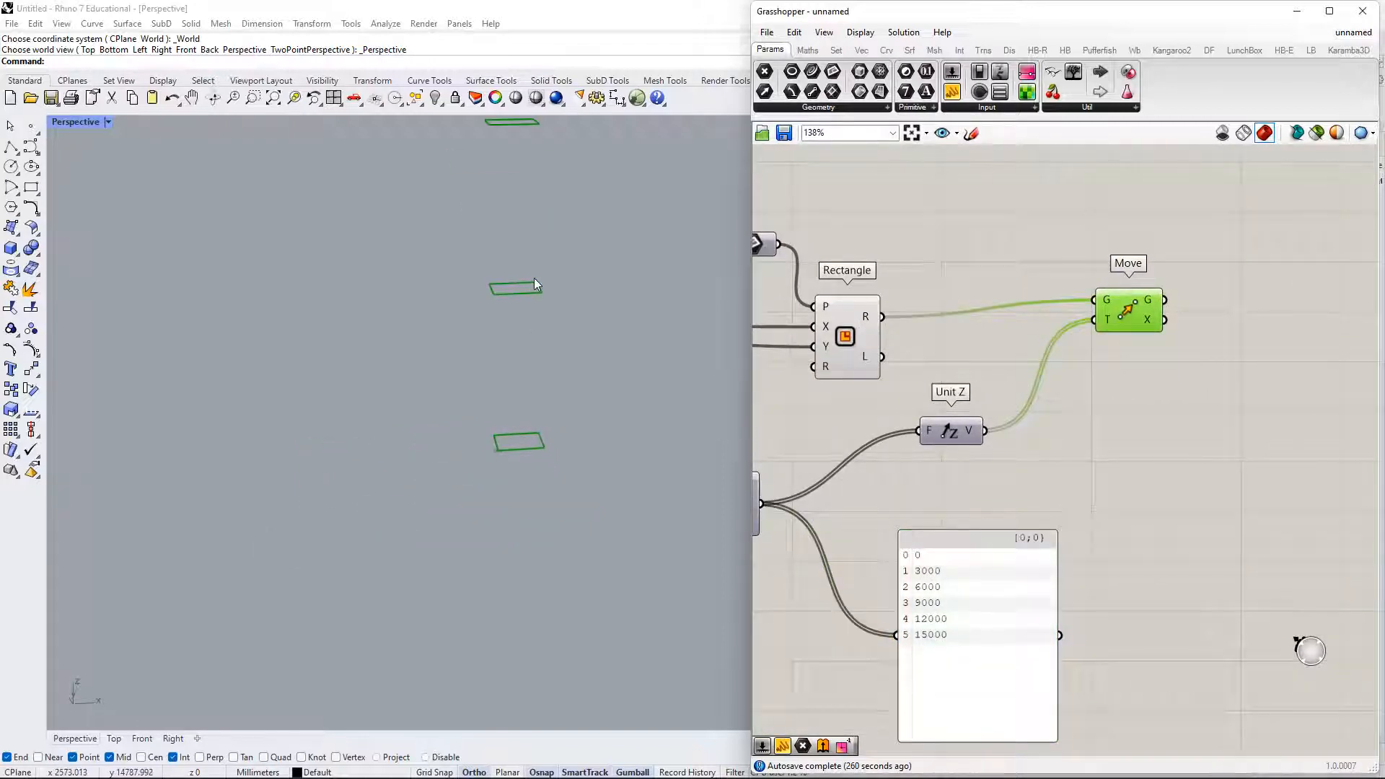
right_drag(541, 284, 647, 513)
scroll(835, 544, down, 1)
- Set the Size of Building Base slider to 1000
right_drag(776, 372, 997, 343)
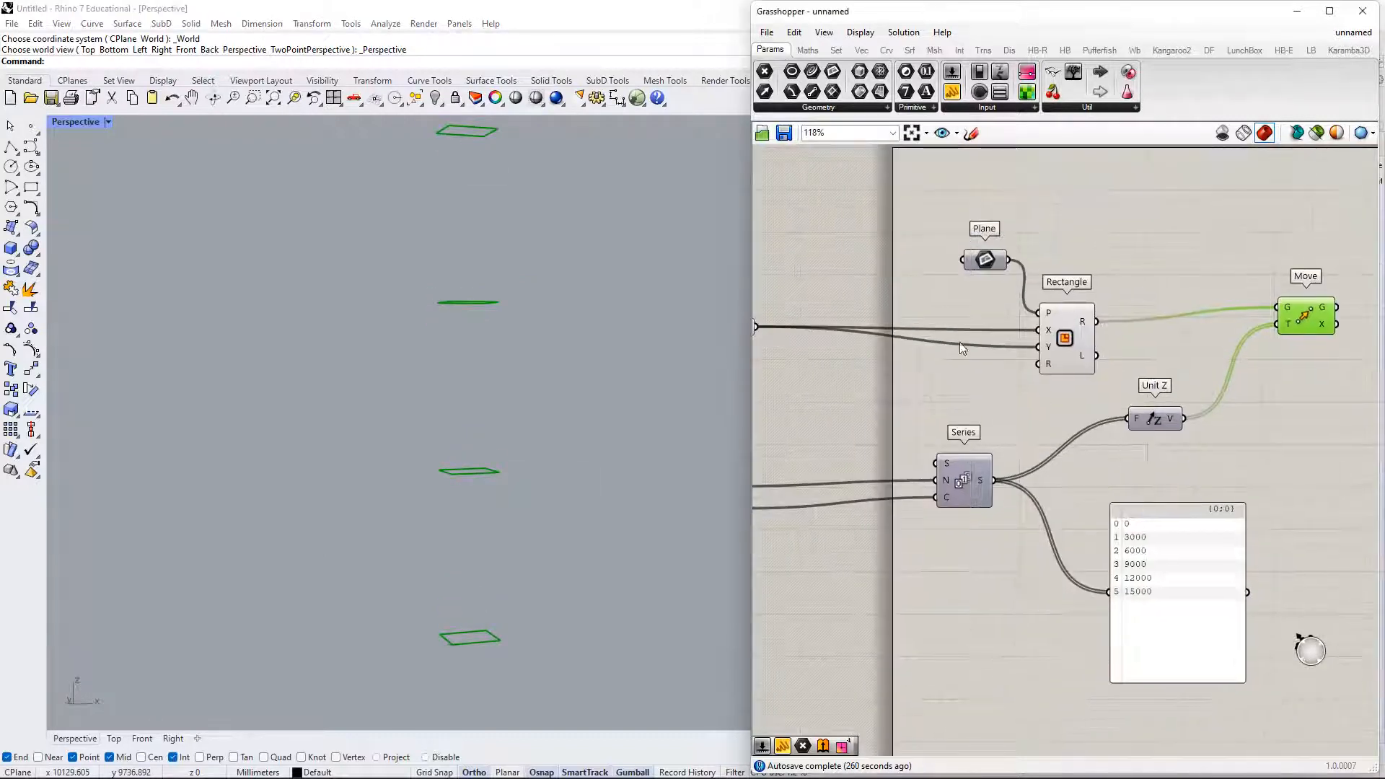
right_drag(792, 332, 975, 331)
drag(916, 324, 1121, 339)
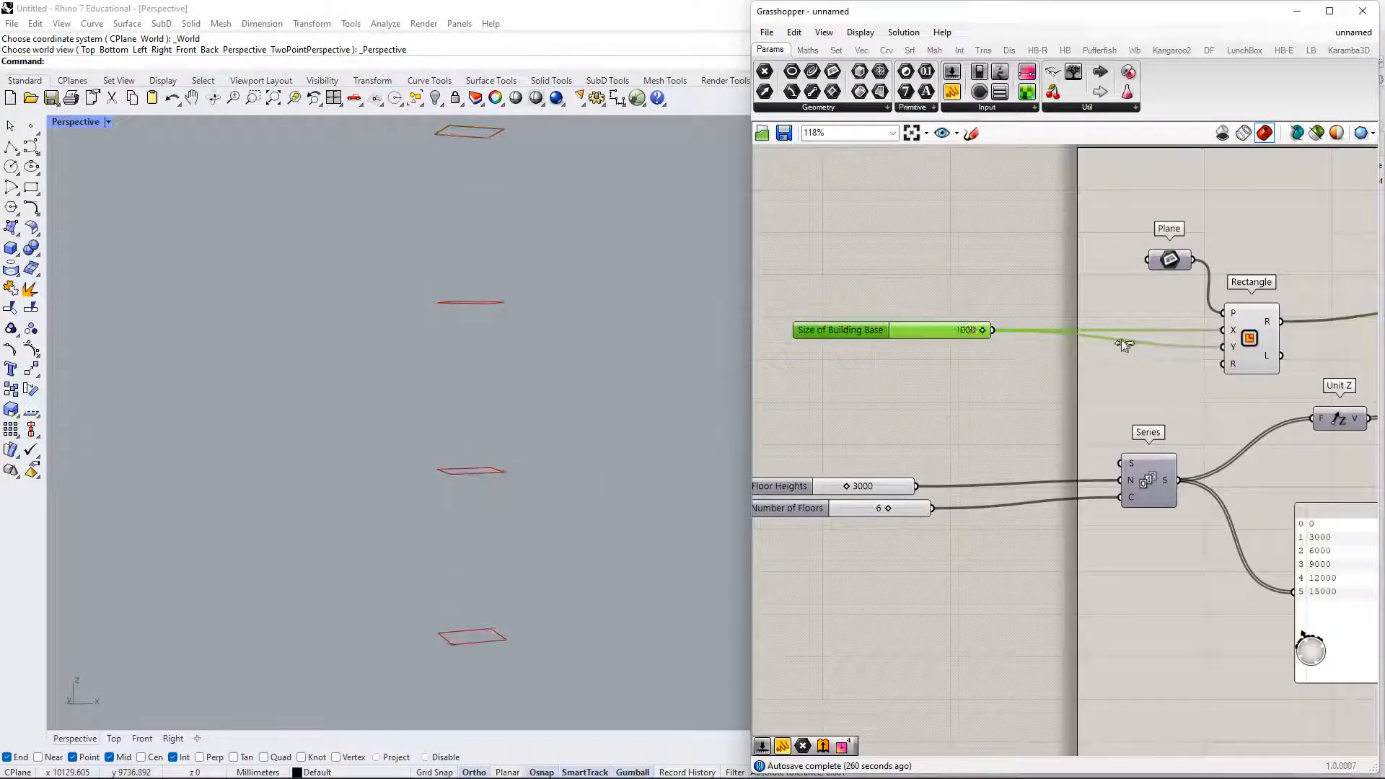
drag(937, 334, 881, 333)
- Lower the Floor Heights slider to 450 to bring the stacked rectangles closer together
right_drag(900, 398, 989, 388)
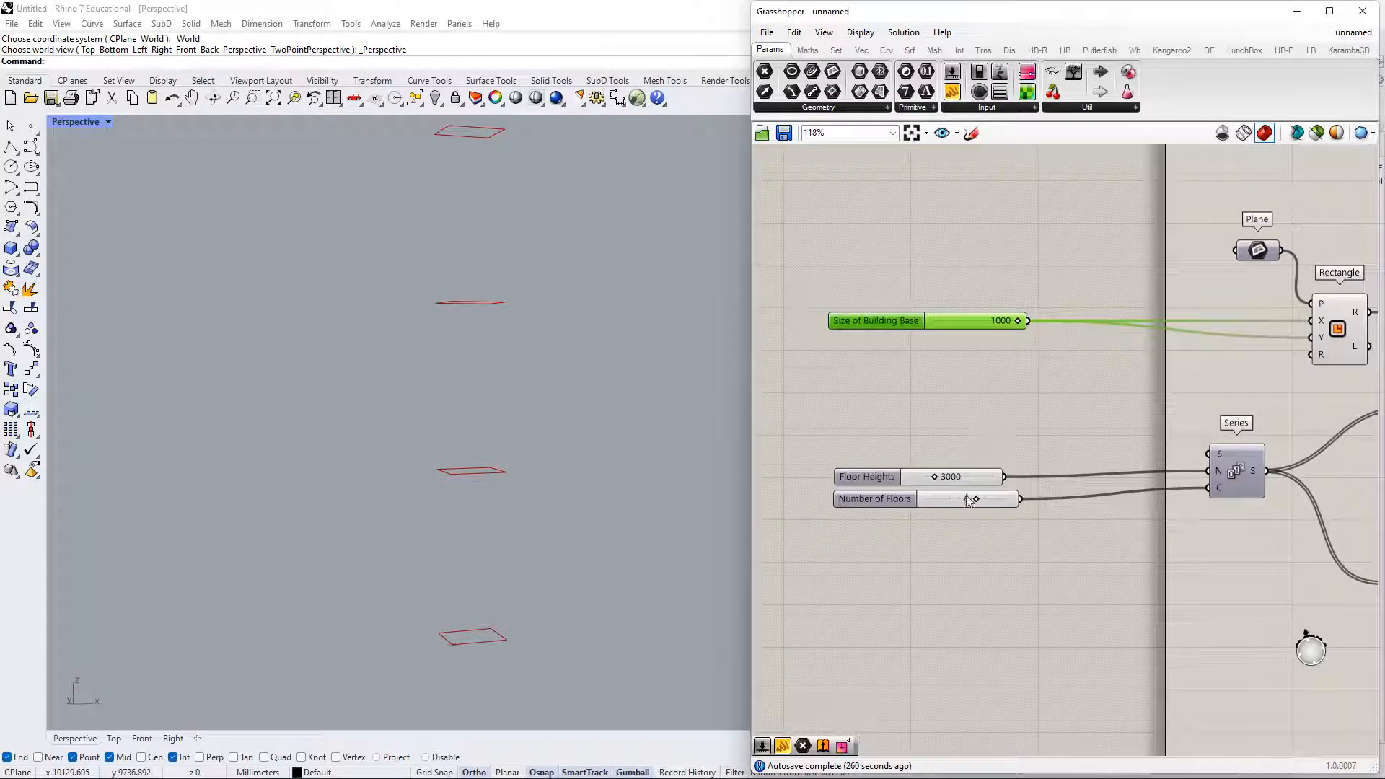
drag(935, 476, 920, 483)
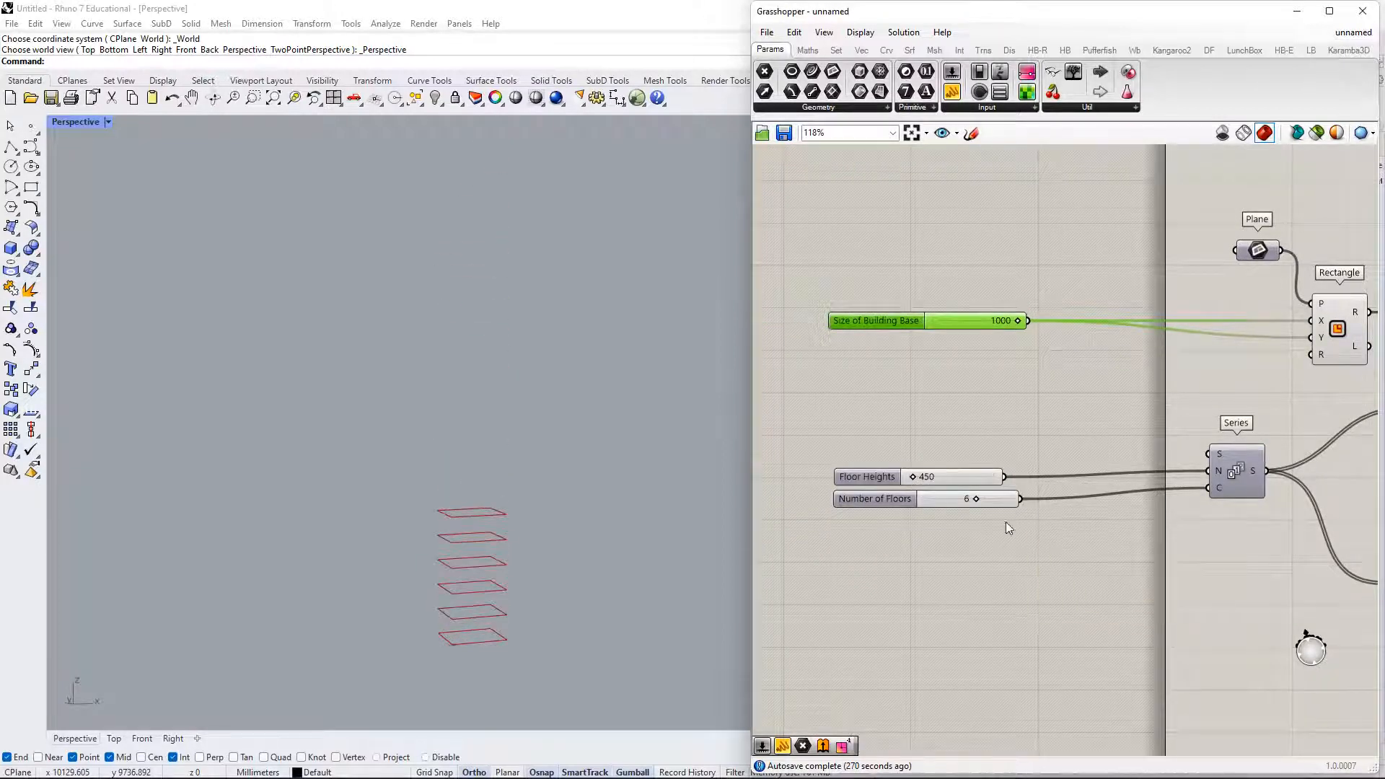
scroll(1131, 526, down, 2)
right_drag(1174, 532, 1035, 504)
right_drag(1185, 459, 1032, 450)
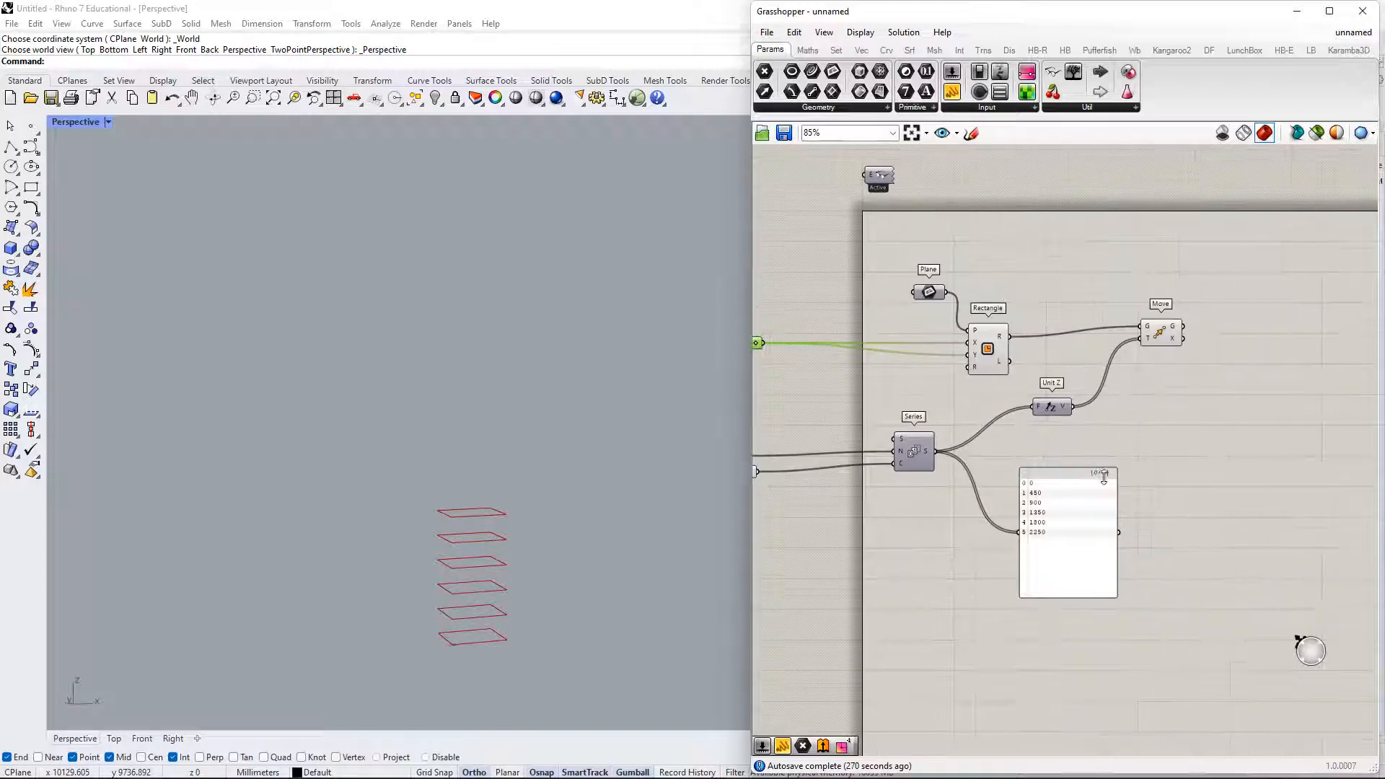
- Examine the stacked rectangles in the perspective view and highlight the Move component's output
right_drag(606, 535, 531, 487)
scroll(505, 487, up, 6)
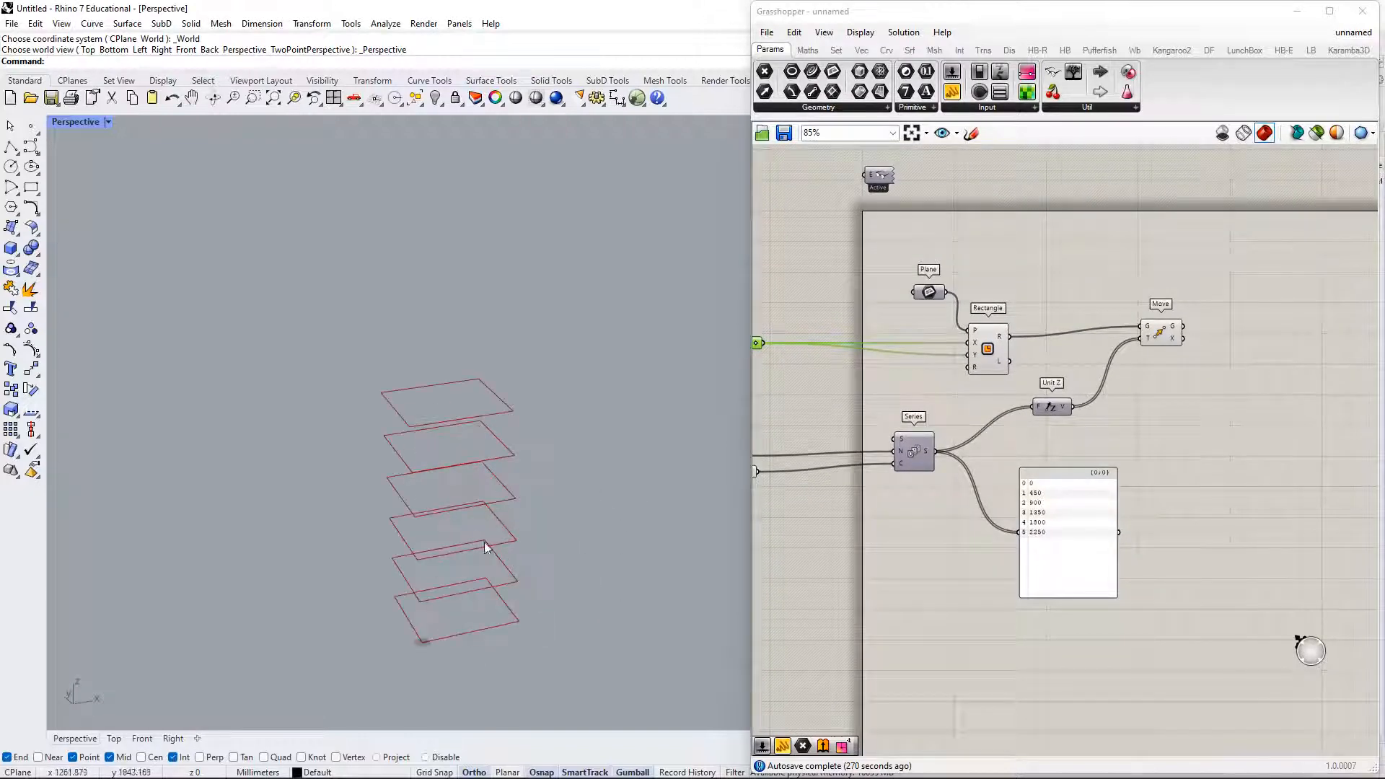
right_drag(518, 602, 531, 511)
scroll(512, 508, up, 4)
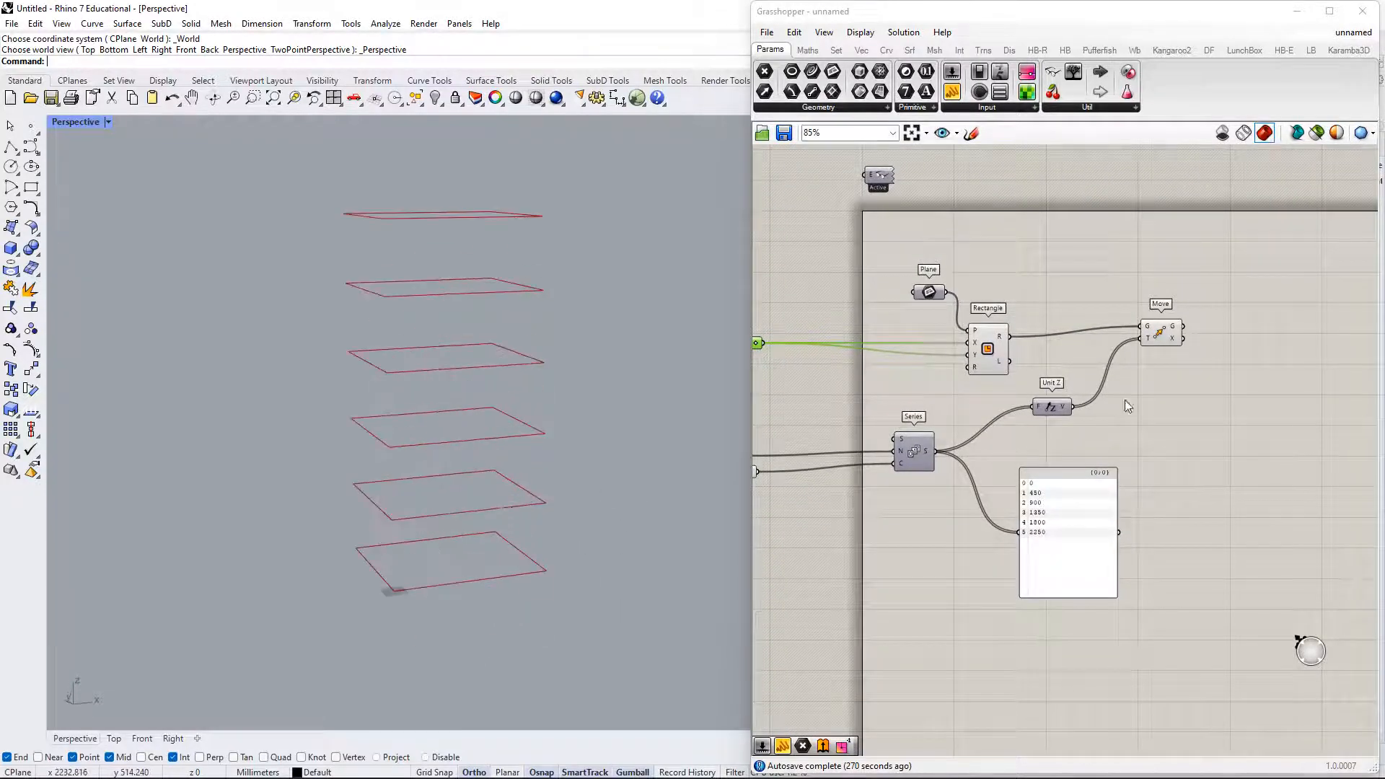
shift+right_drag(650, 338, 633, 386)
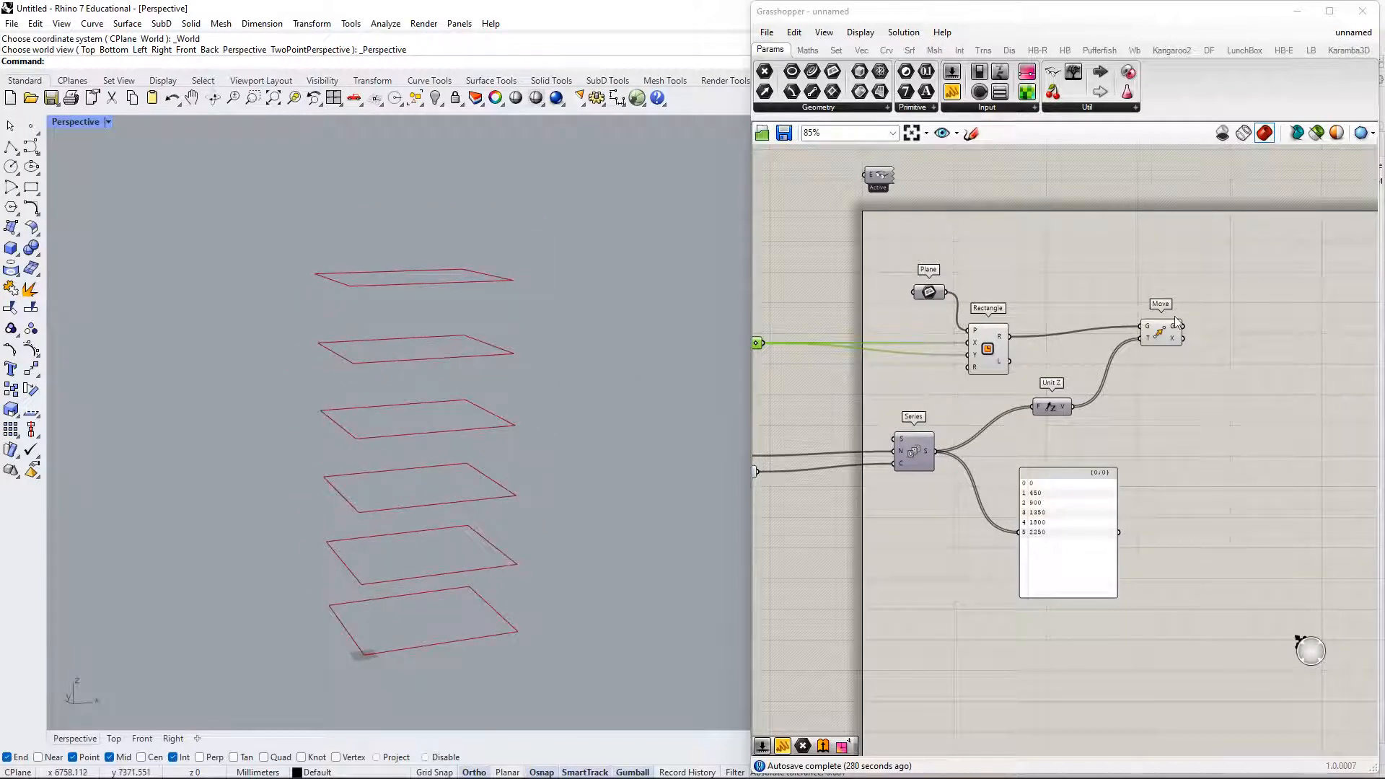
right_drag(1174, 376, 1074, 399)
click(1058, 368)
right_drag(1163, 353, 1080, 380)
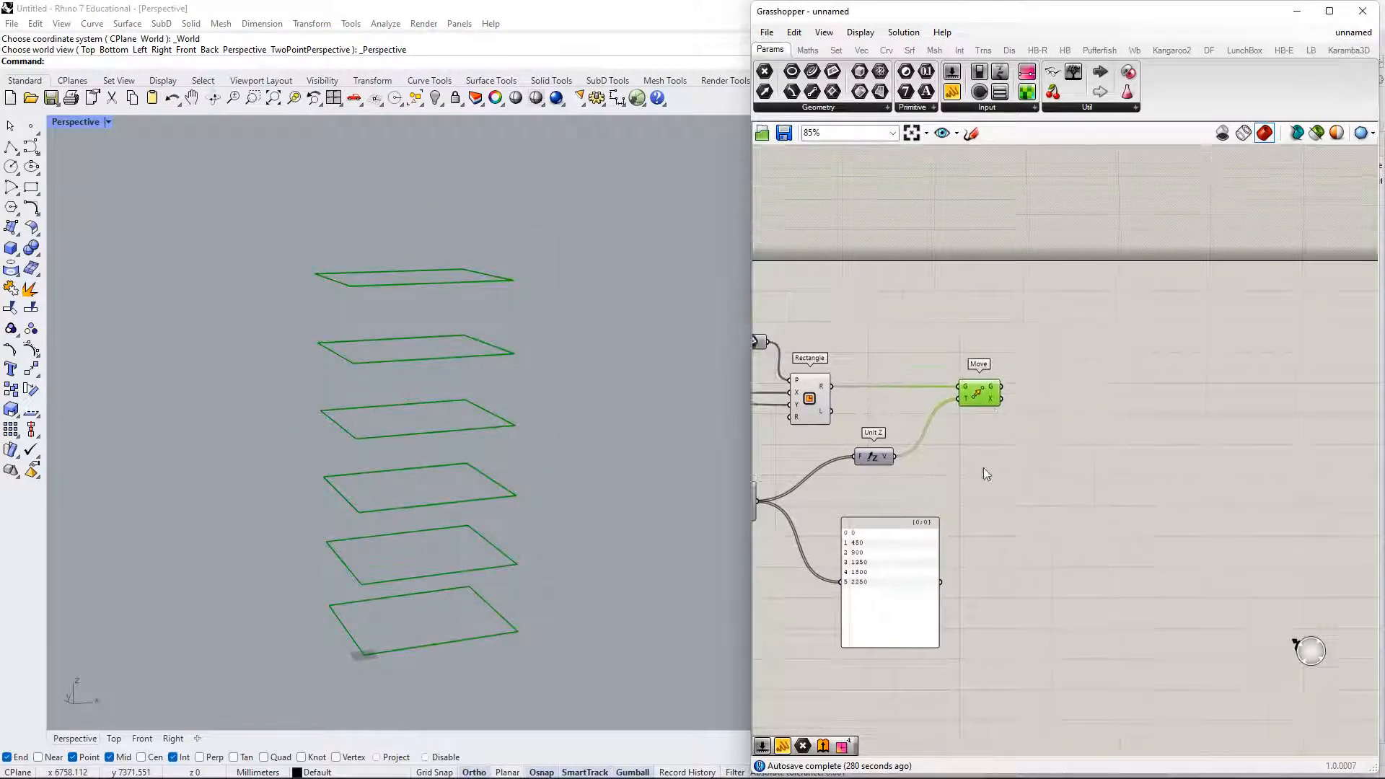
- Add a Rotate component beyond Move and connect the Move geometry output to its geometry input
double_click(1080, 381)
text(e)
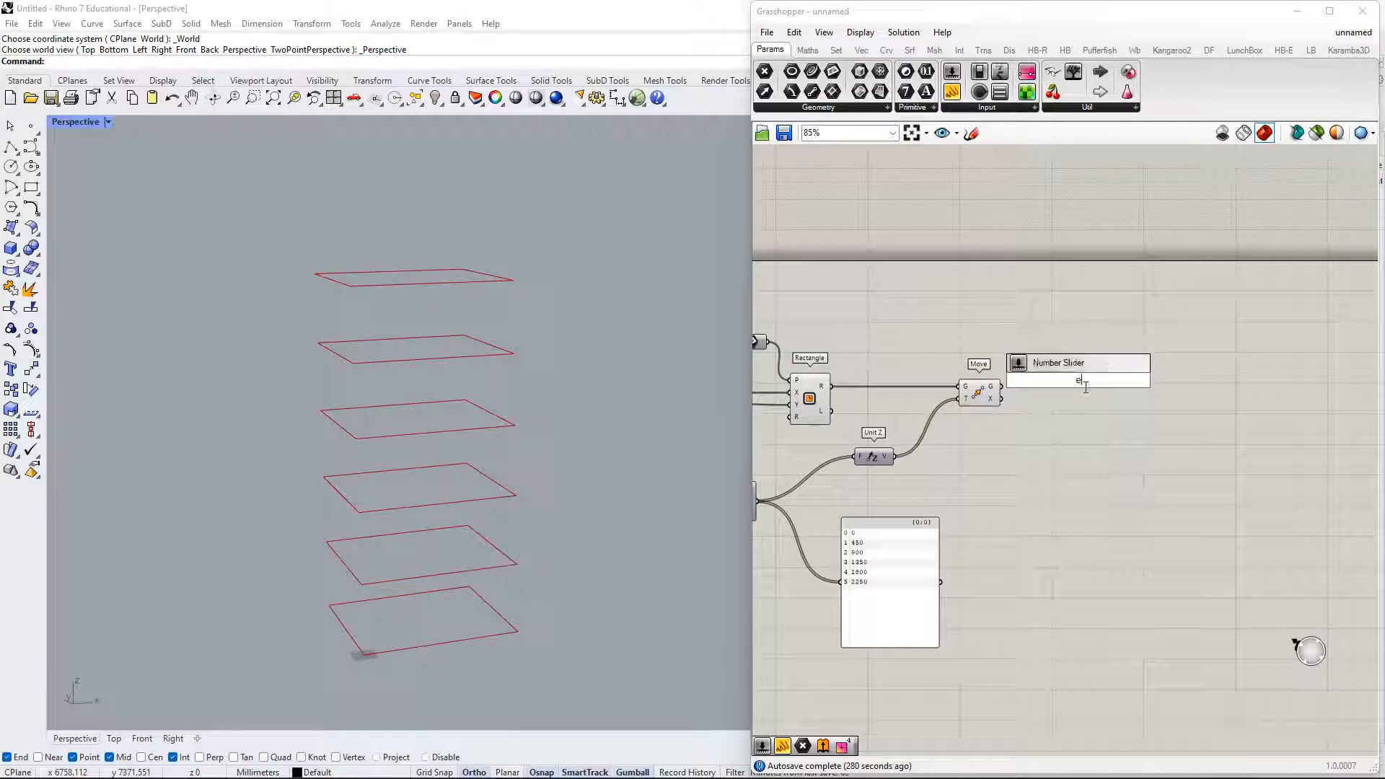
key(BackSpace)
text(rotate)
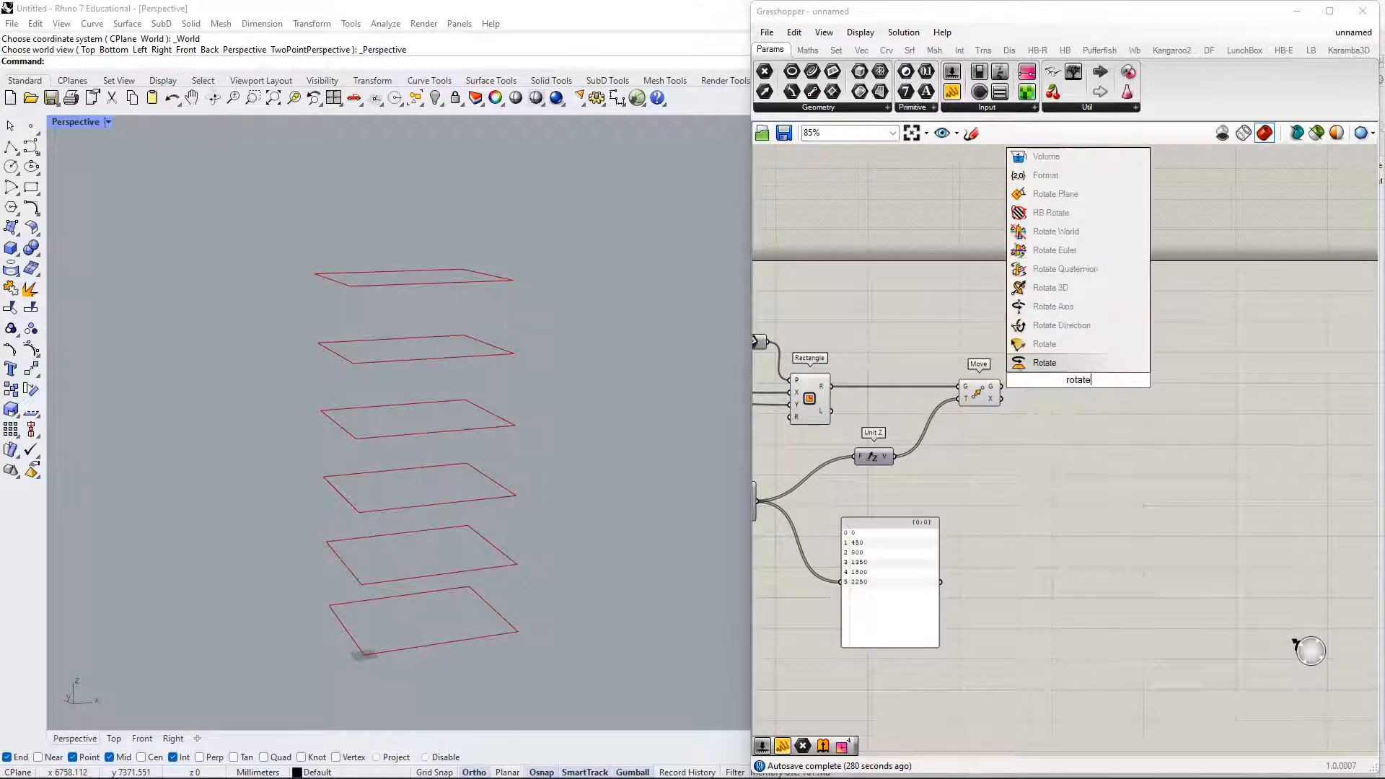
key(Return)
scroll(1090, 381, up, 3)
drag(1089, 382, 1268, 511)
right_drag(1194, 518, 1231, 421)
drag(1248, 389, 963, 296)
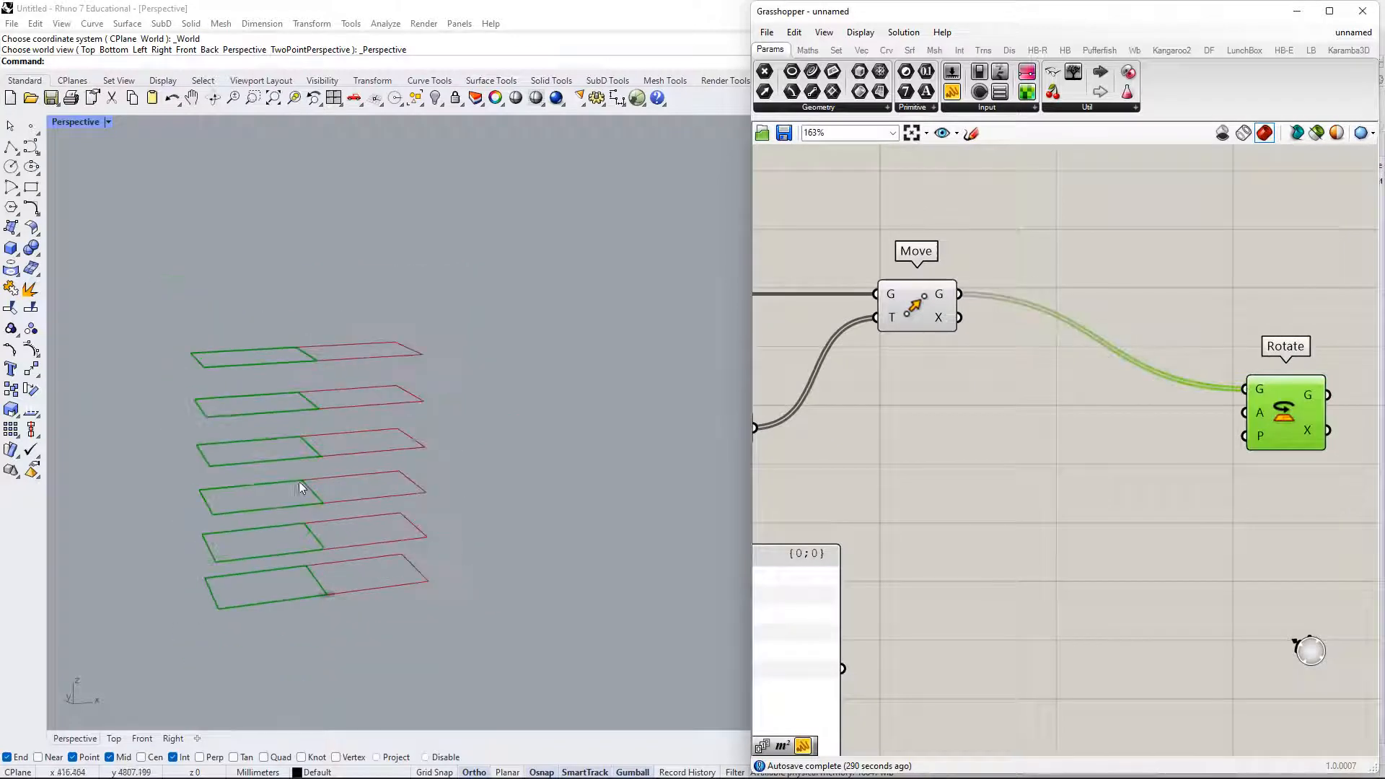
- Add an Area component fed by the Move geometry output and place it between Move and Rotate
scroll(1123, 467, down, 1)
right_drag(1122, 467, 1214, 414)
scroll(1214, 421, down, 1)
right_drag(1159, 231, 1023, 362)
double_click(1023, 361)
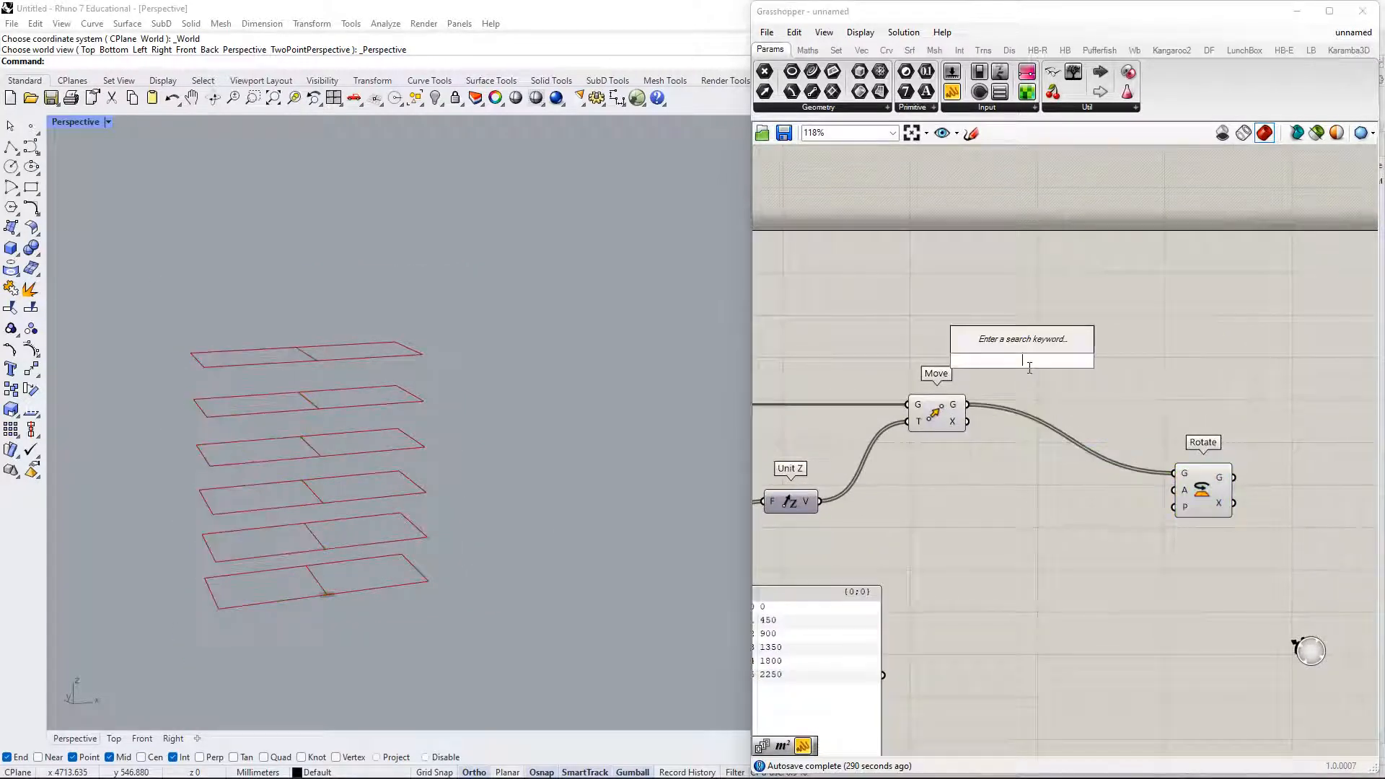
text(are)
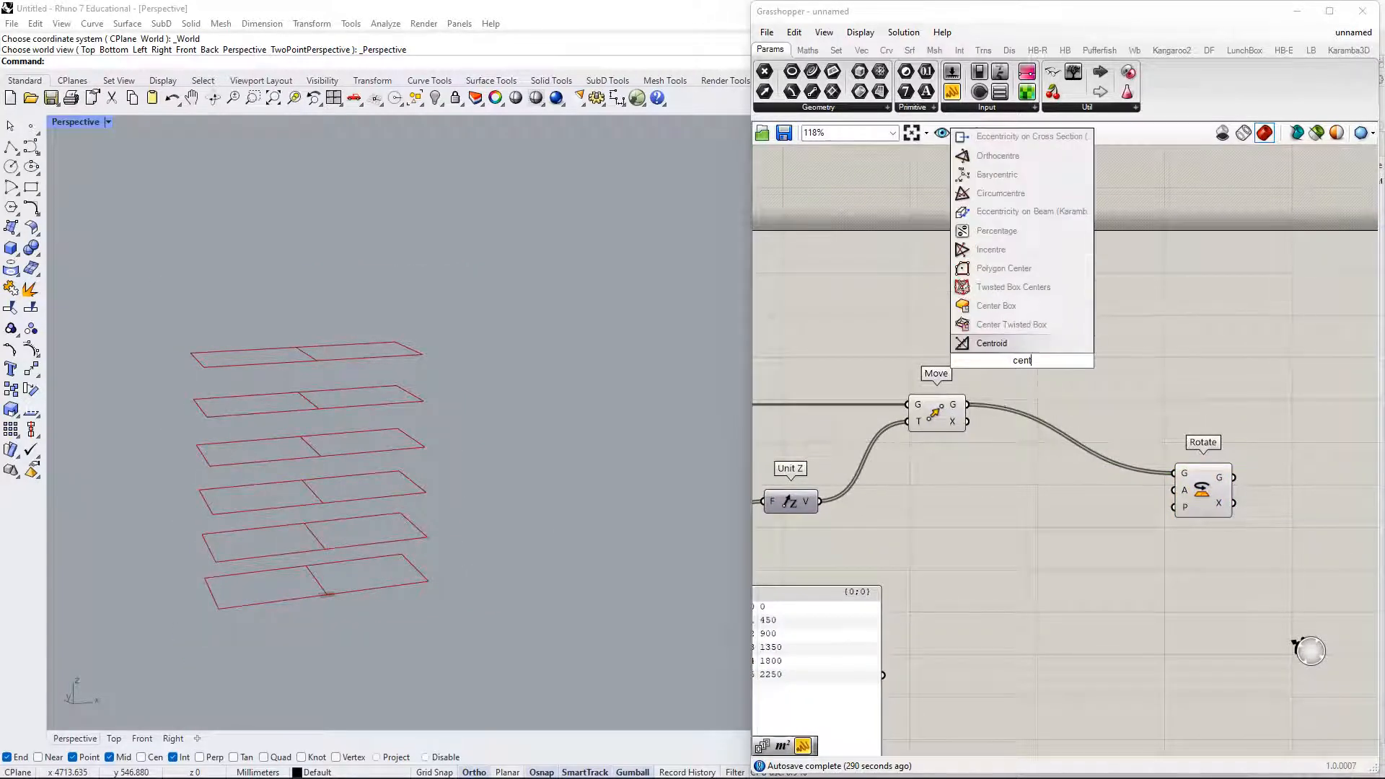
text(a)
key(Return)
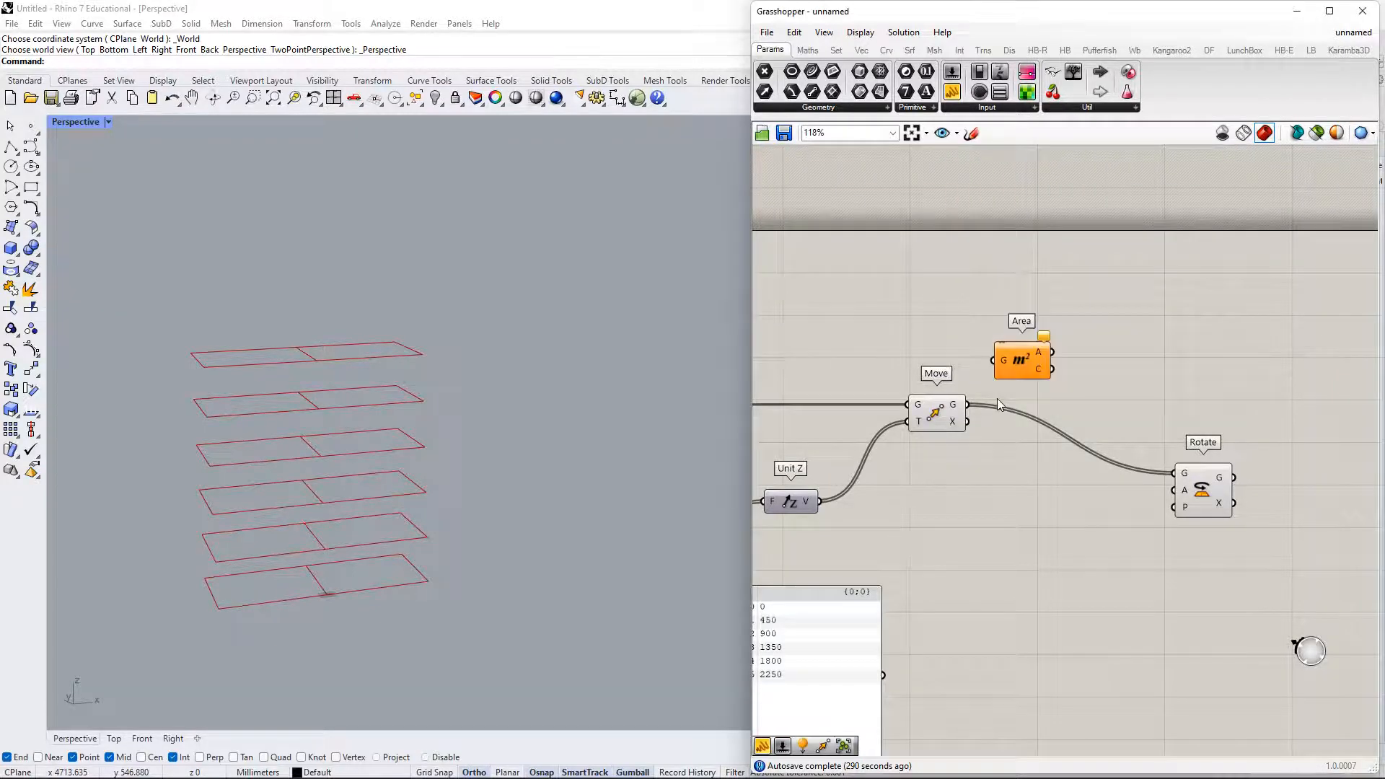
scroll(998, 355, up, 2)
drag(998, 355, 957, 414)
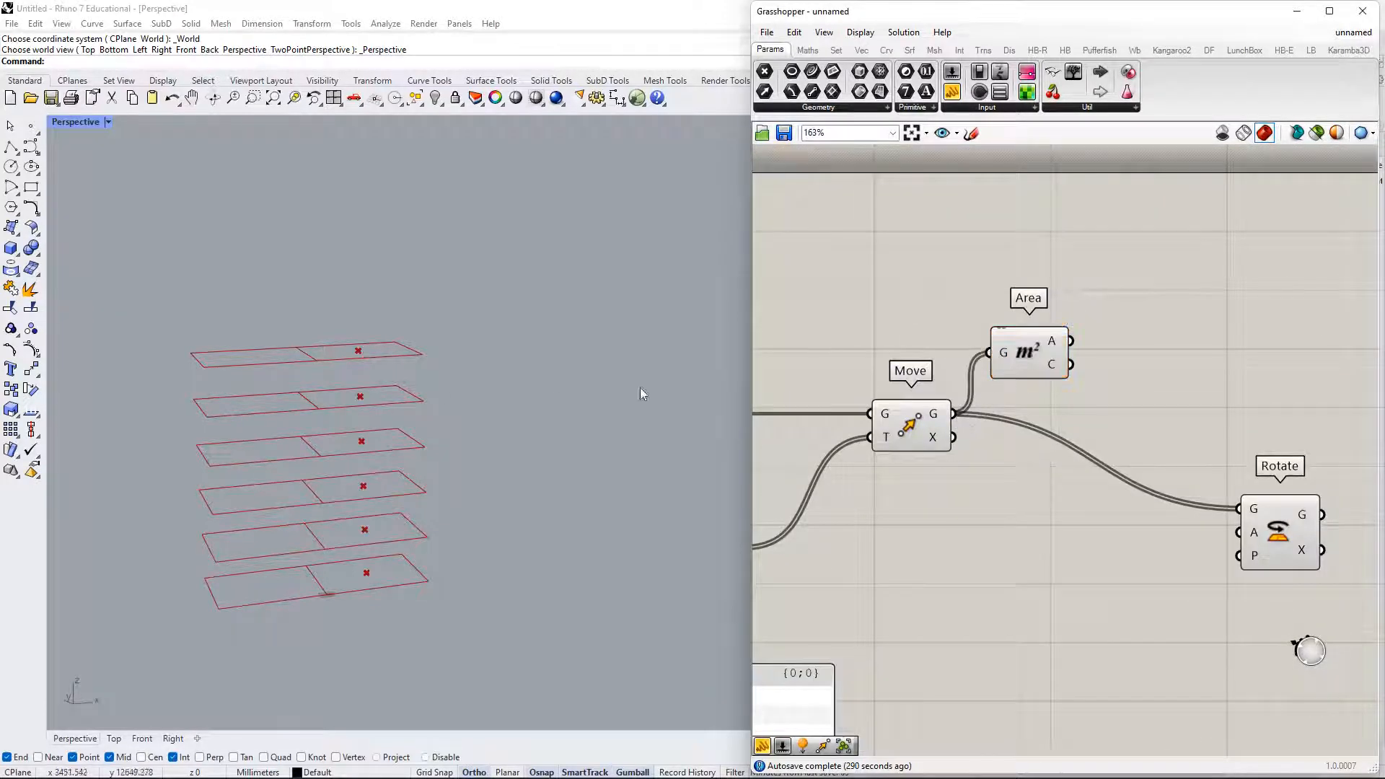
drag(1071, 340, 1147, 562)
drag(1024, 353, 1066, 566)
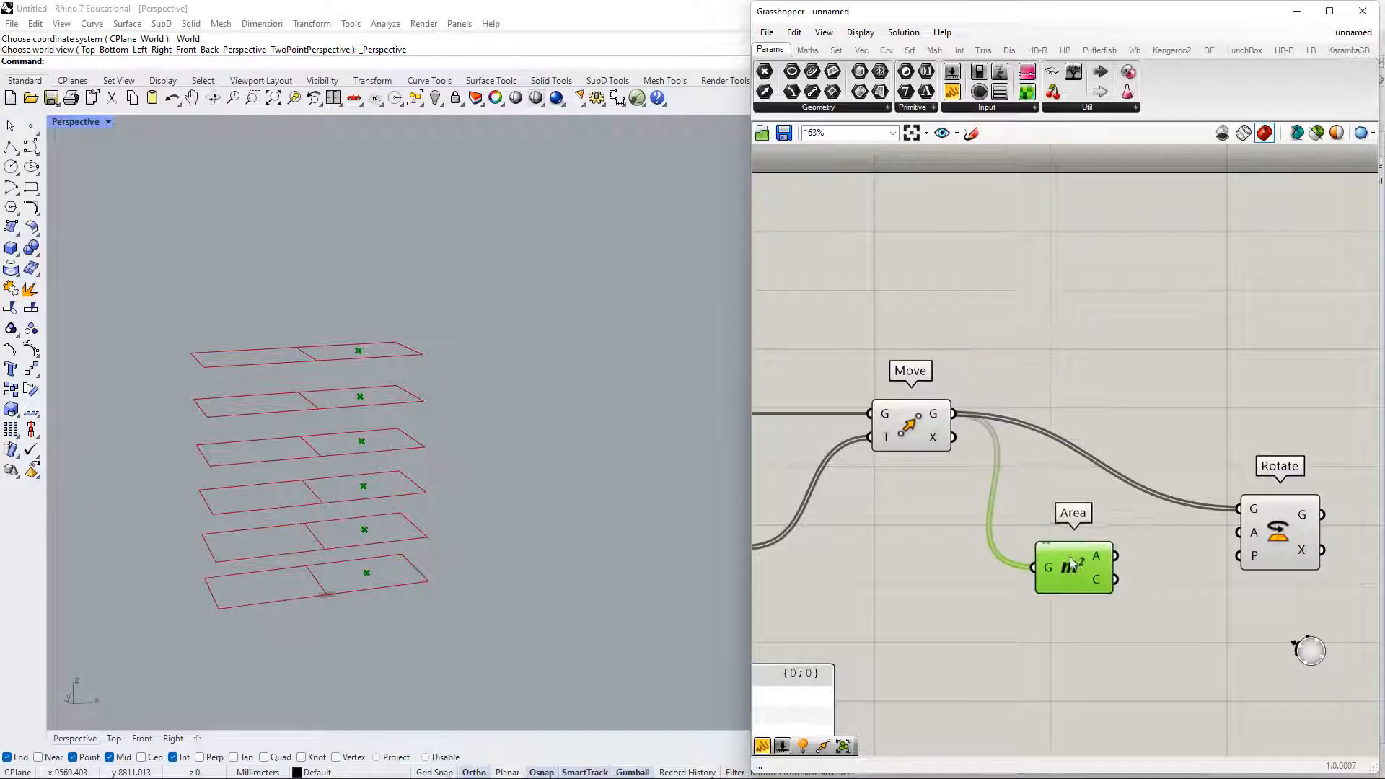
- Add a panel above Rotate and connect it to the Move geometry output to list the rectangles
right_drag(1180, 533, 1099, 505)
double_click(1158, 321)
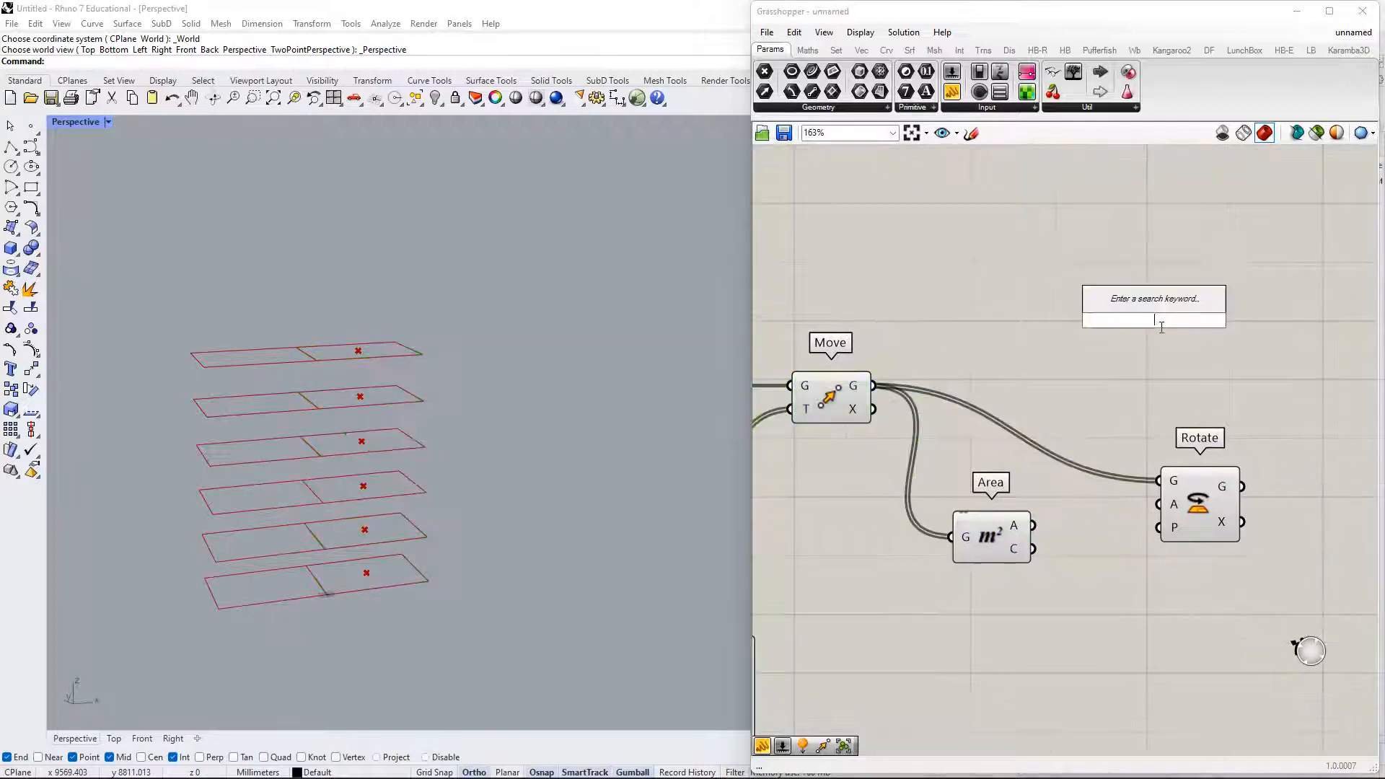
text(//)
key(Return)
drag(1057, 321, 873, 386)
drag(1231, 329, 1343, 370)
right_drag(1267, 355, 1163, 339)
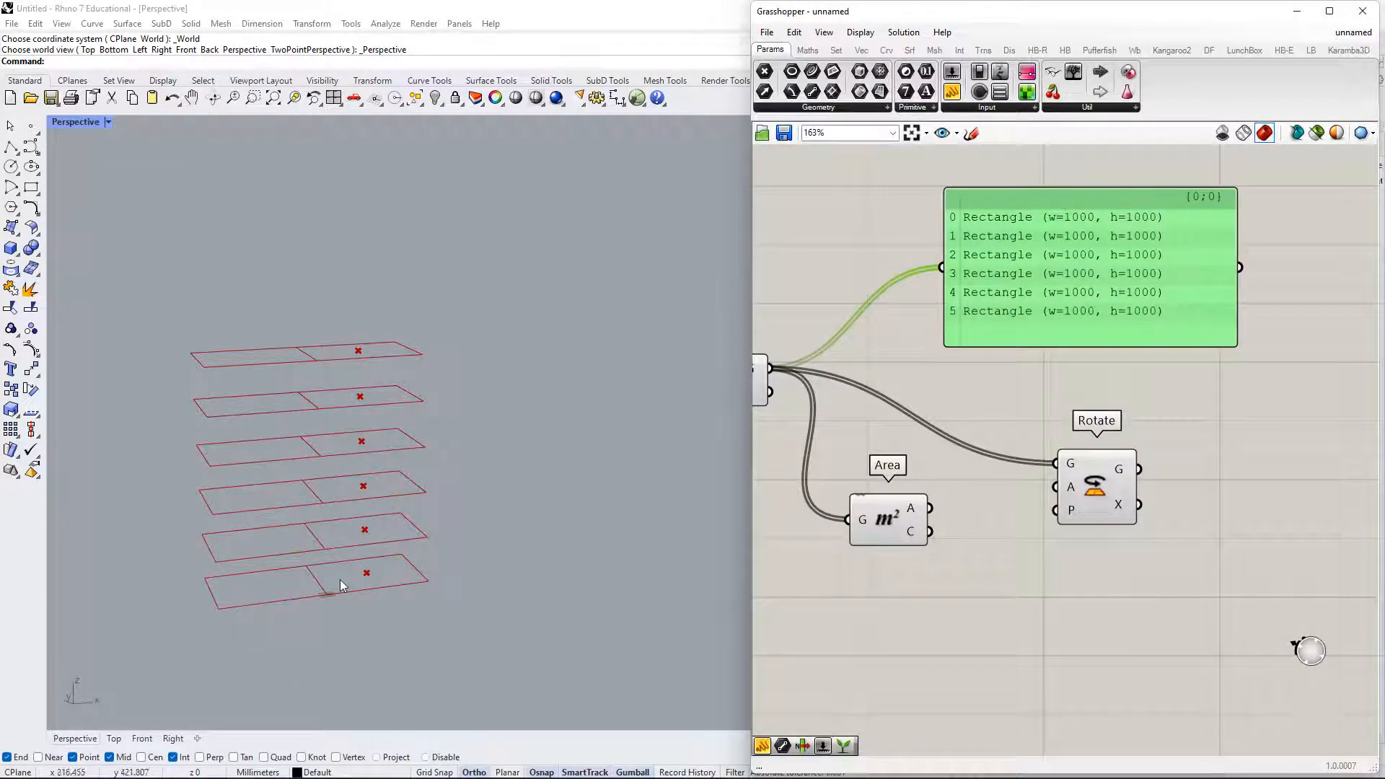
- Add a panel below Rotate, connect it to Area's centroid output, and enlarge it to show the whole list
right_drag(1188, 610, 1123, 493)
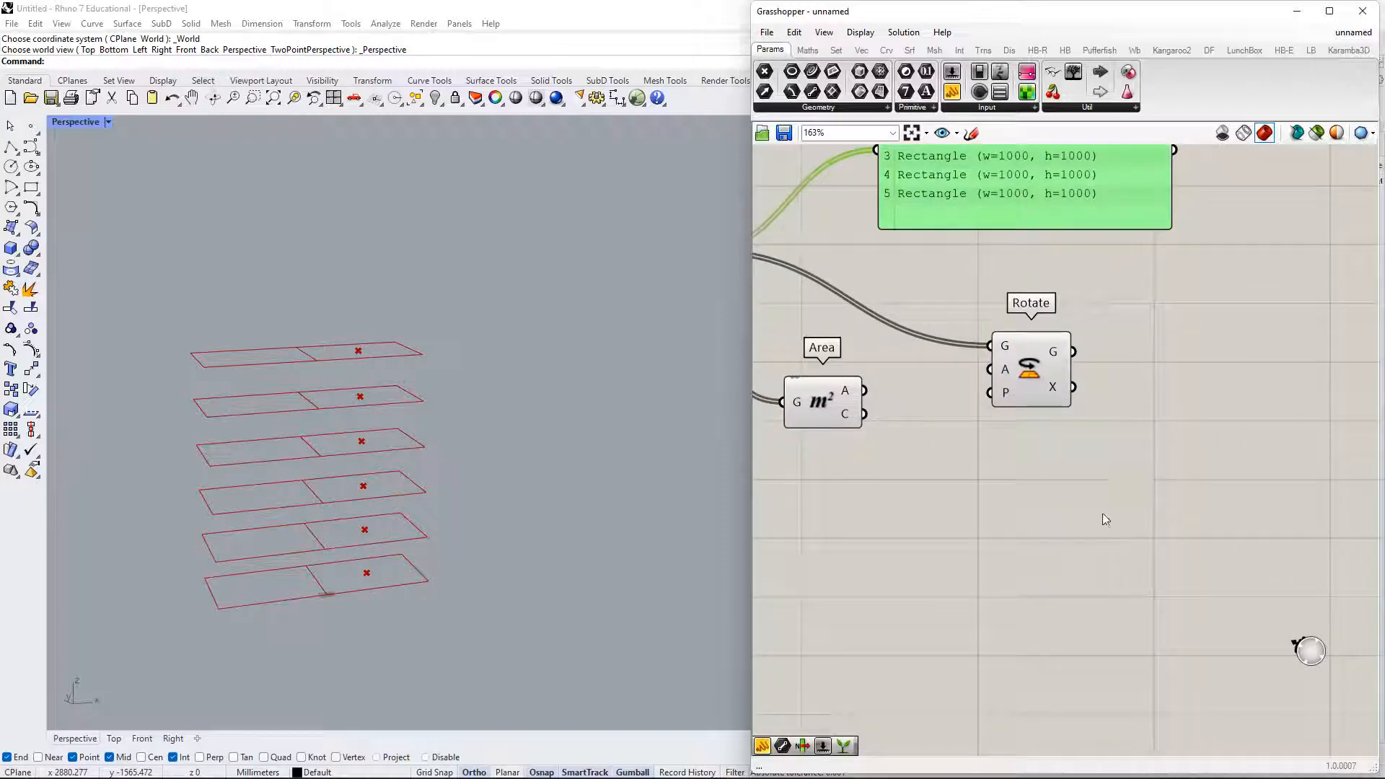
double_click(1102, 514)
text(//)
key(Return)
drag(1005, 515, 856, 411)
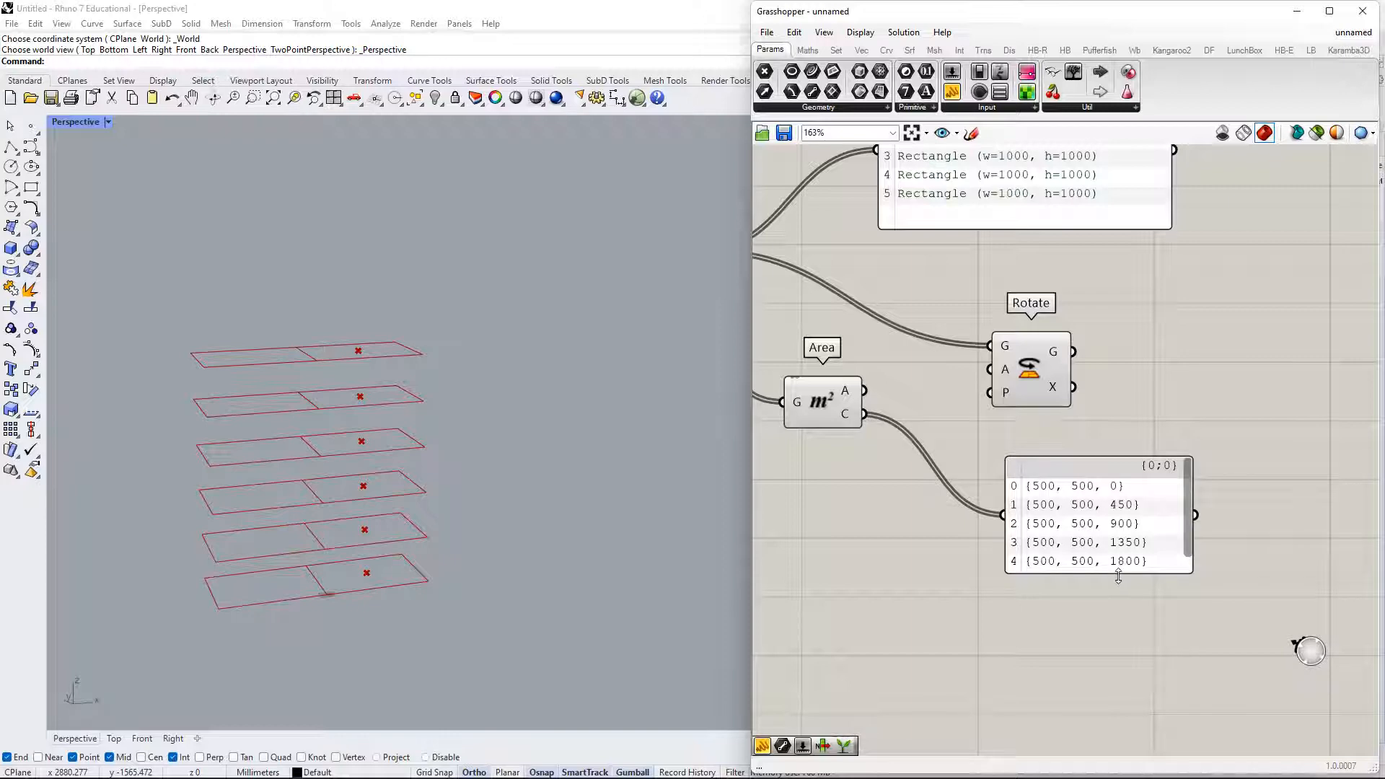
drag(1118, 576, 1117, 648)
right_drag(1053, 478, 1141, 517)
scroll(996, 433, down, 2)
right_drag(999, 436, 982, 521)
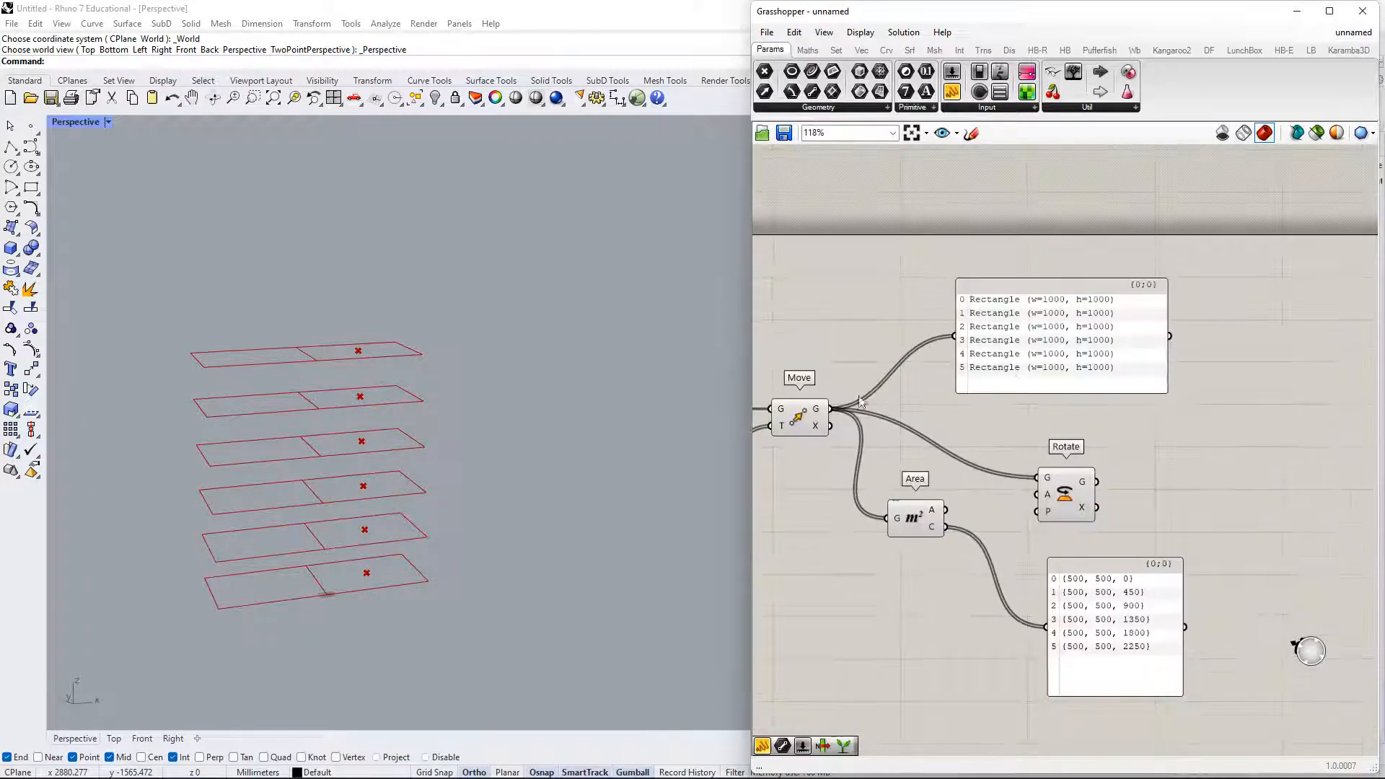
click(694, 482)
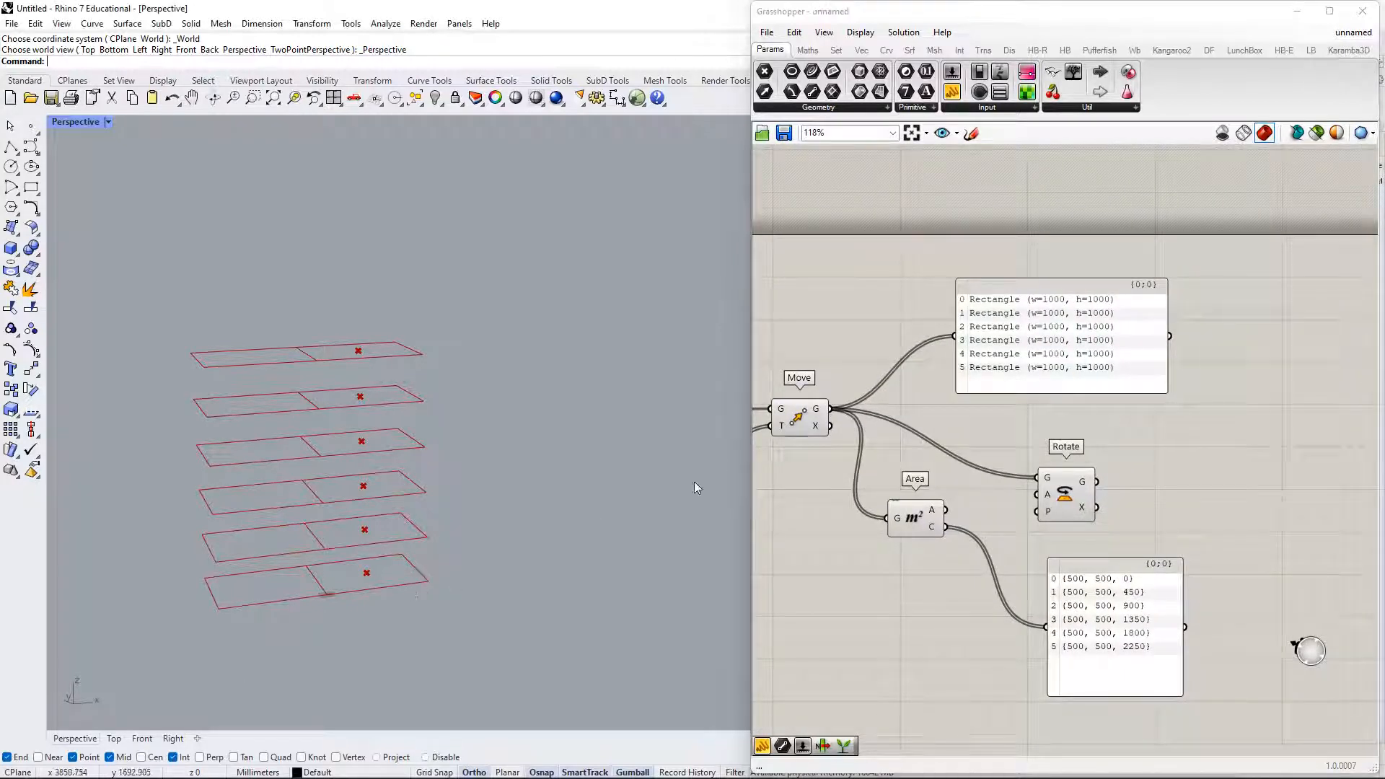
- Add a List Item component above the rectangle panel and connect the Move geometry output to its list input
double_click(925, 246)
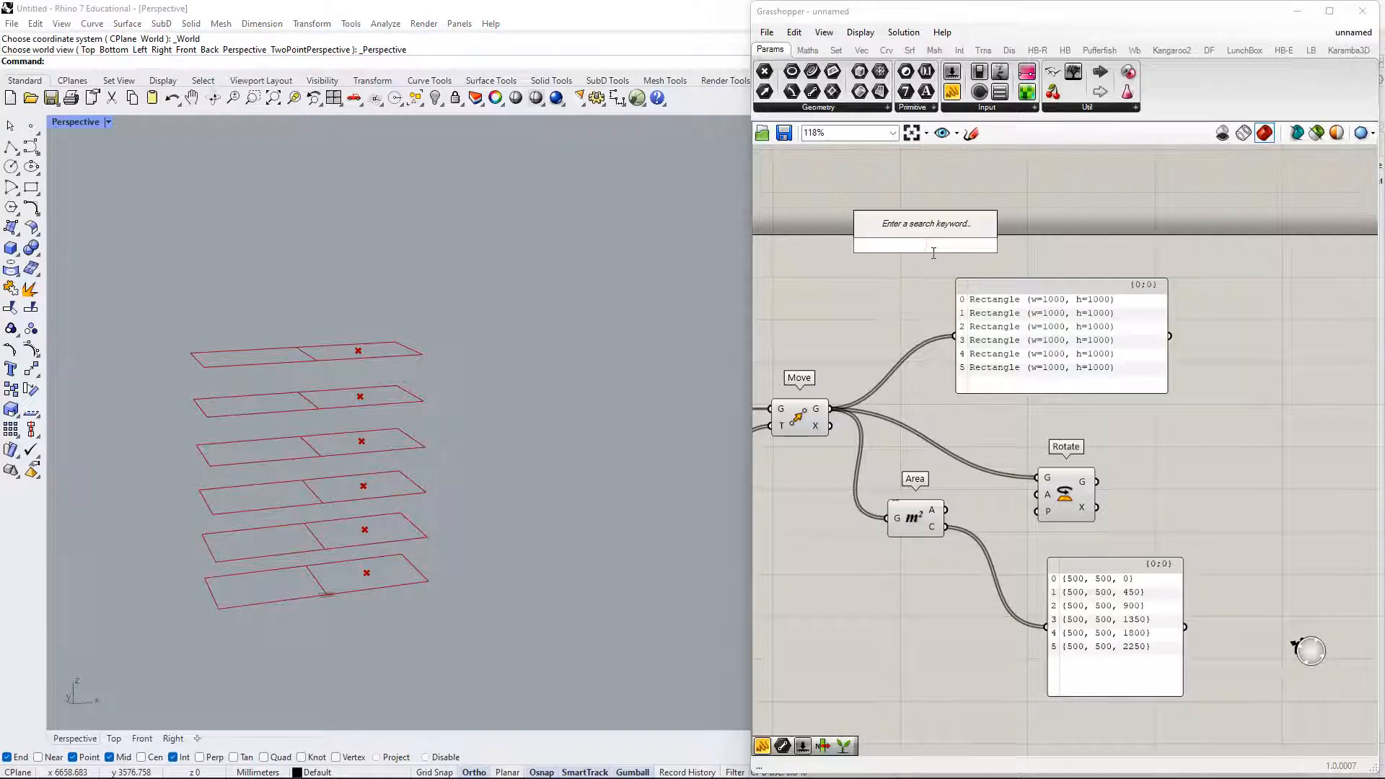
text(list item)
key(Return)
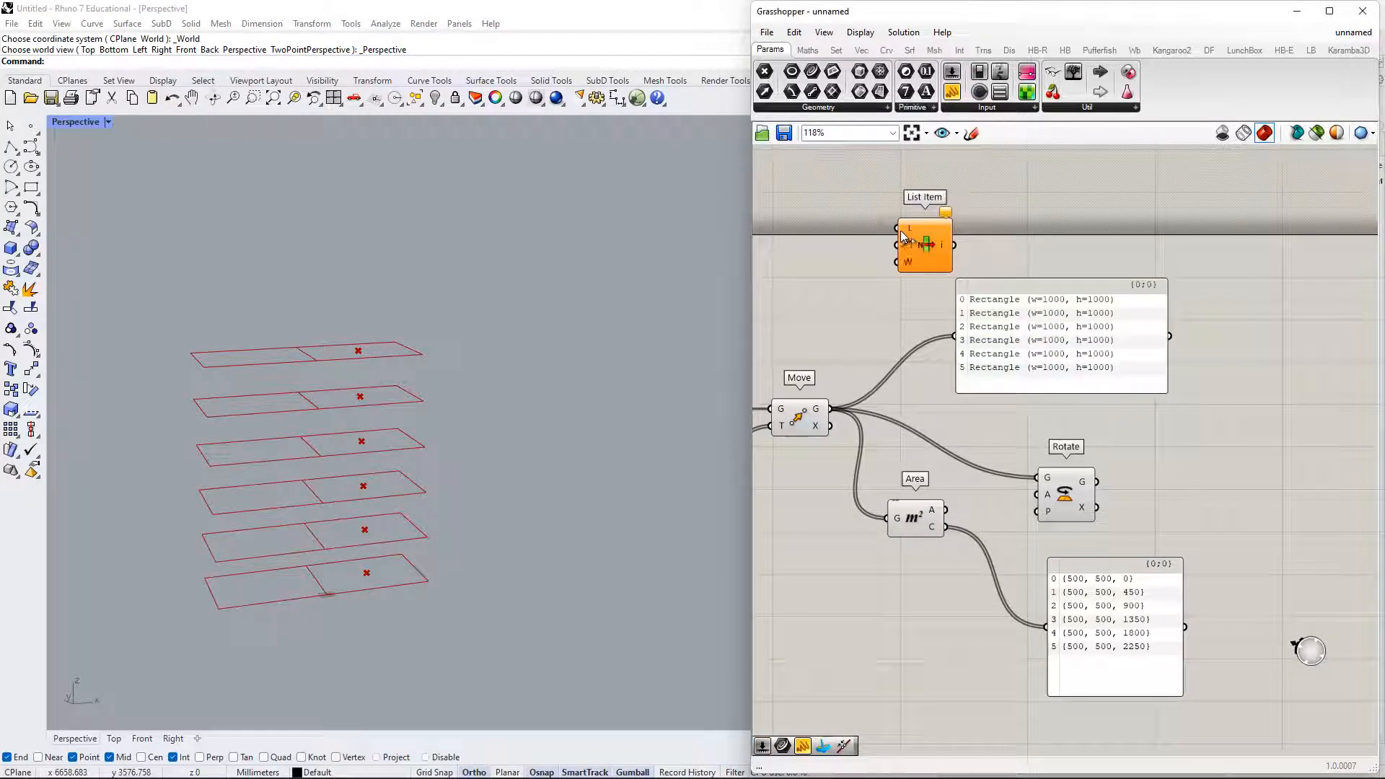
drag(897, 228, 830, 408)
right_drag(875, 370, 871, 444)
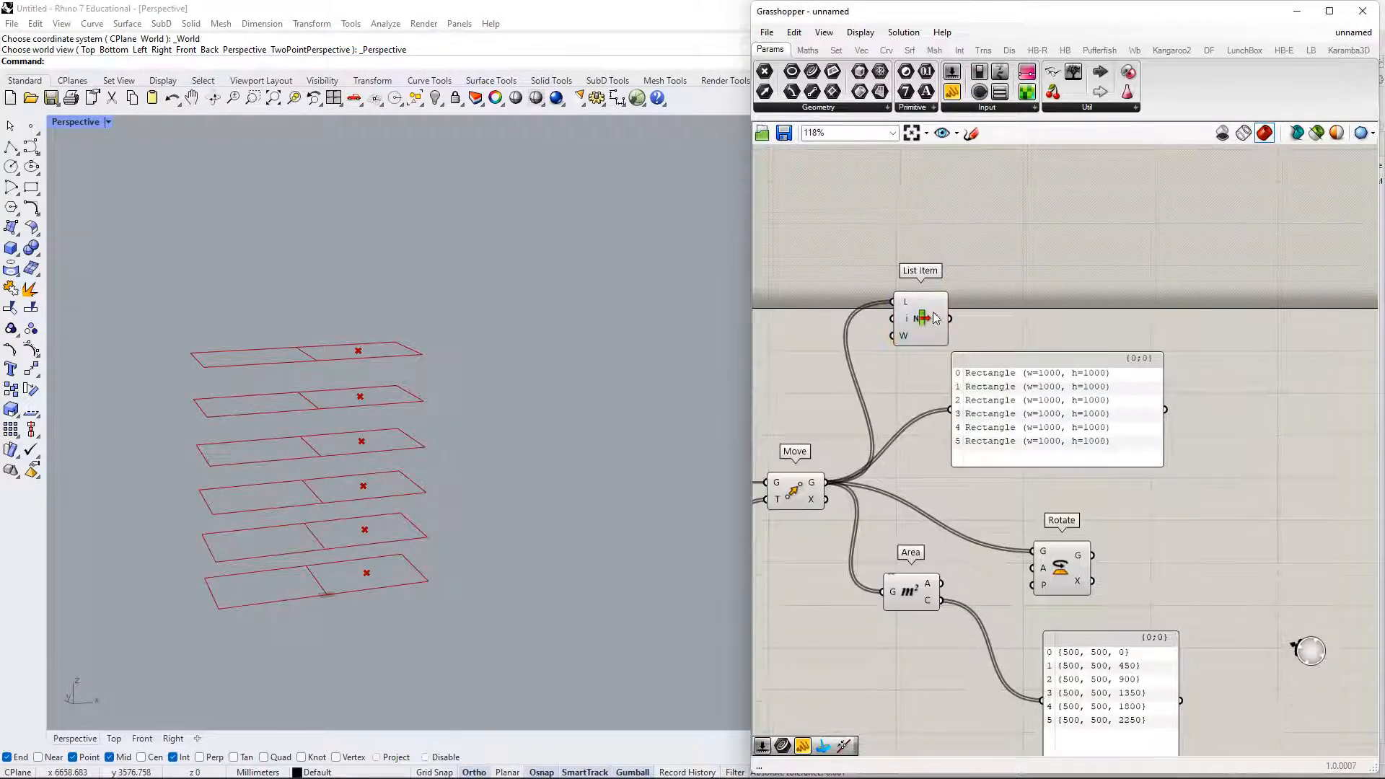
drag(926, 332, 985, 277)
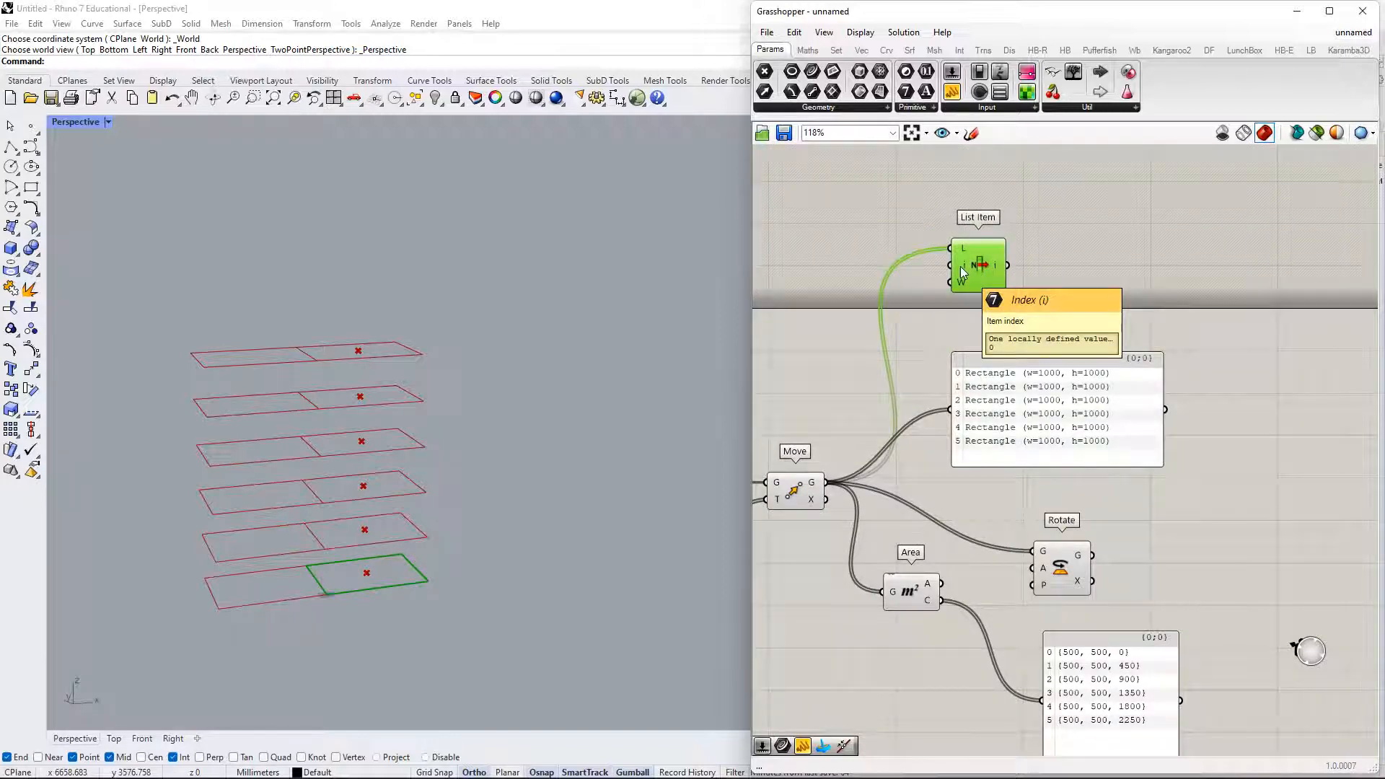
- Duplicate List Item below Area, connect its list input to Area's centroid output, and shift the centroid panel right
right_drag(990, 449, 998, 419)
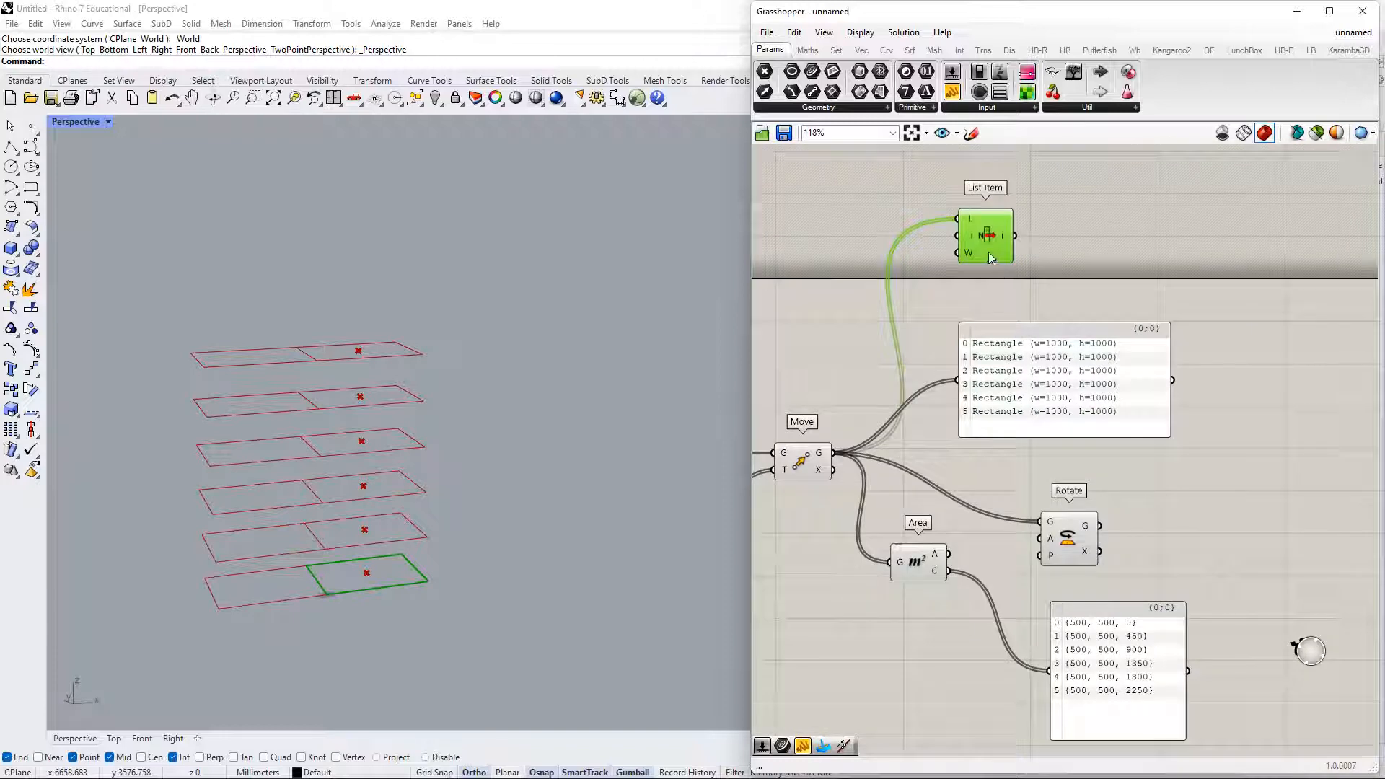
drag(988, 252, 998, 697)
drag(949, 570, 966, 663)
right_drag(1071, 653, 1061, 484)
drag(1062, 485, 1114, 487)
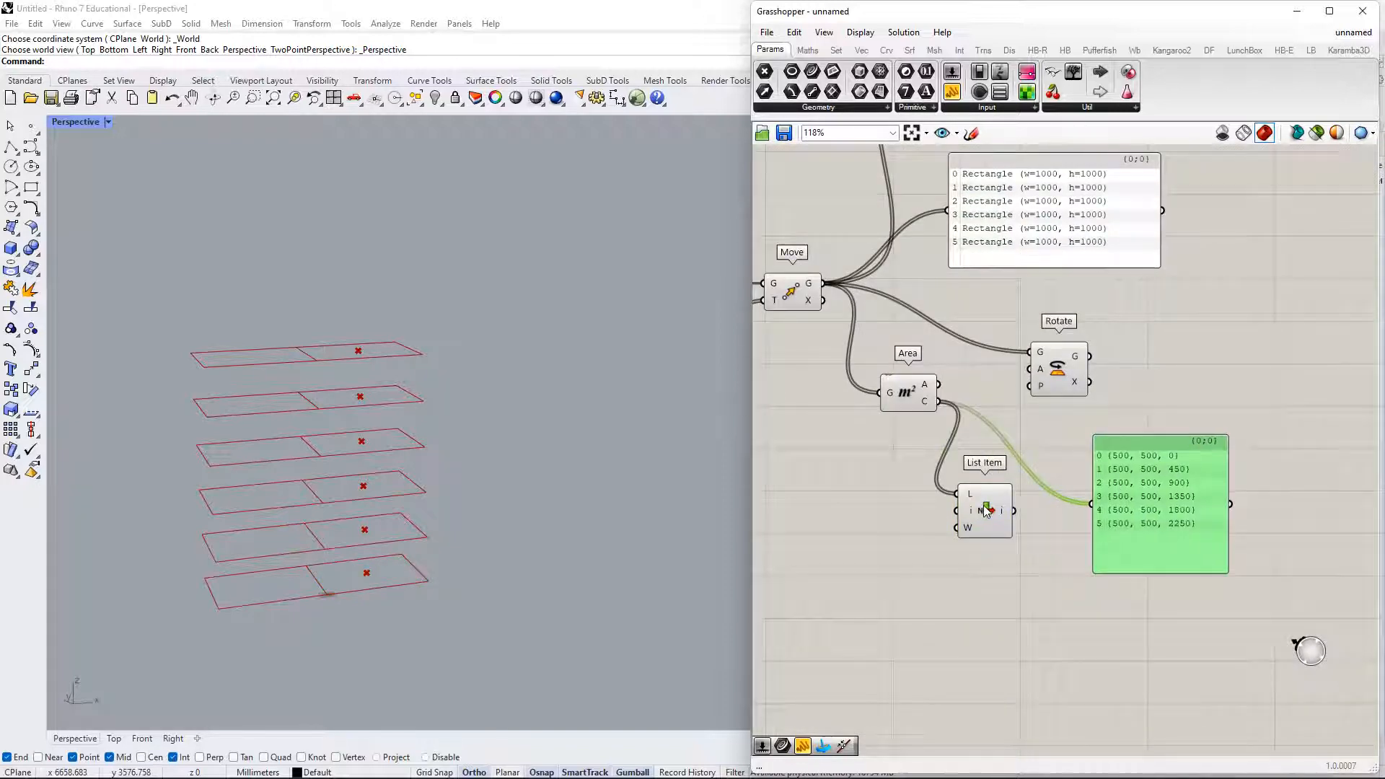
click(982, 510)
scroll(969, 517, down, 3)
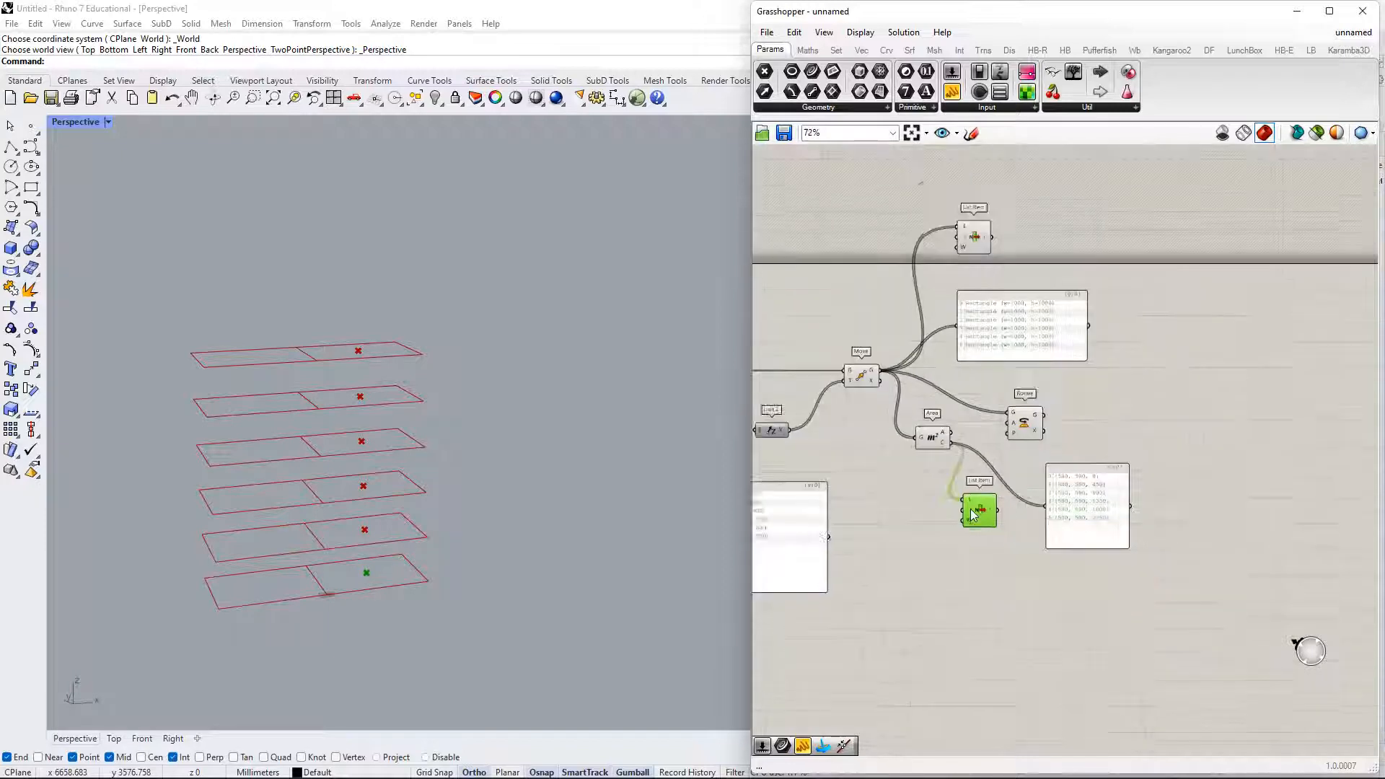
- Move the centroid List Item up so it sits directly below the rectangle List Item
right_drag(977, 510, 999, 624)
drag(999, 624, 999, 285)
scroll(999, 285, up, 3)
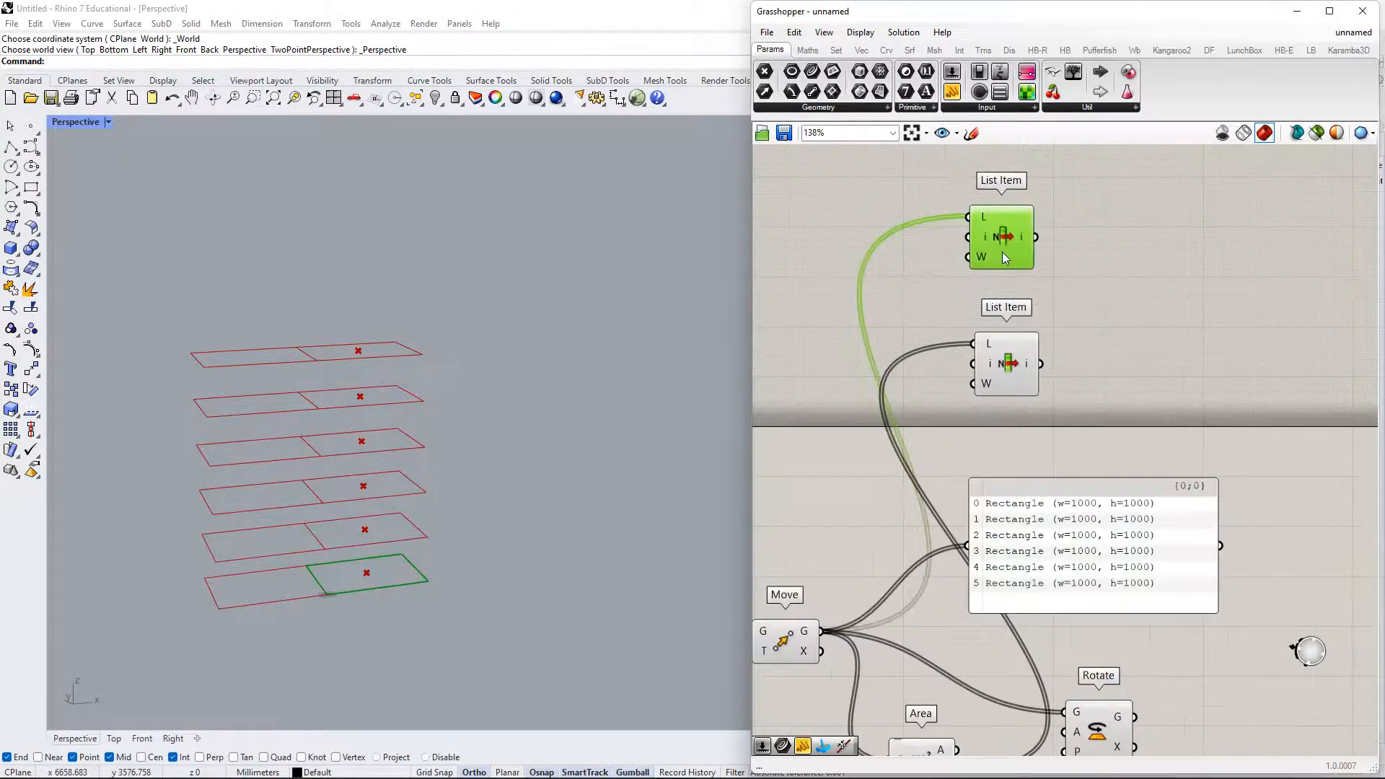
- Create an integer slider ranging from 0 to 5 and connect it to the index inputs of both List Items
double_click(935, 291)
text(0.)
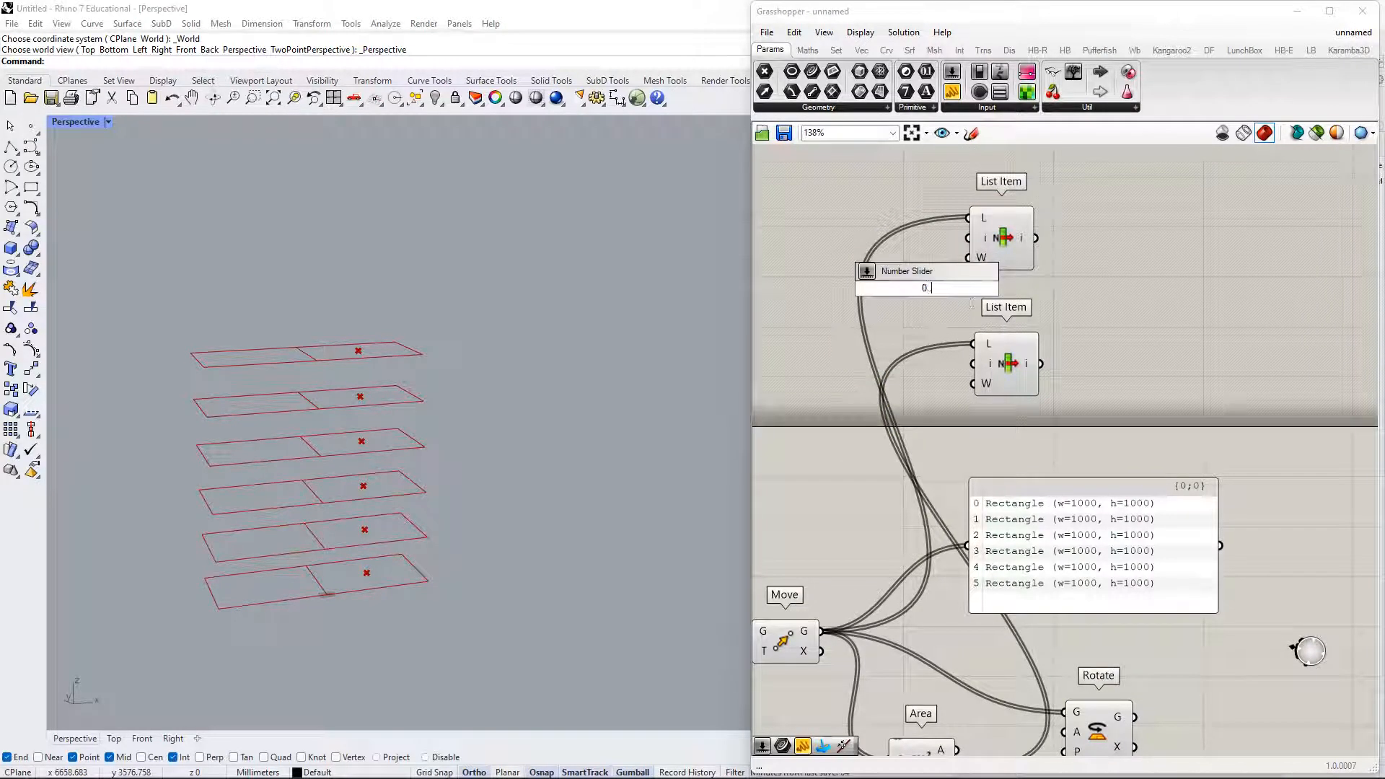
text(.5)
key(Return)
right_drag(1004, 299, 1078, 306)
drag(1022, 296, 1042, 245)
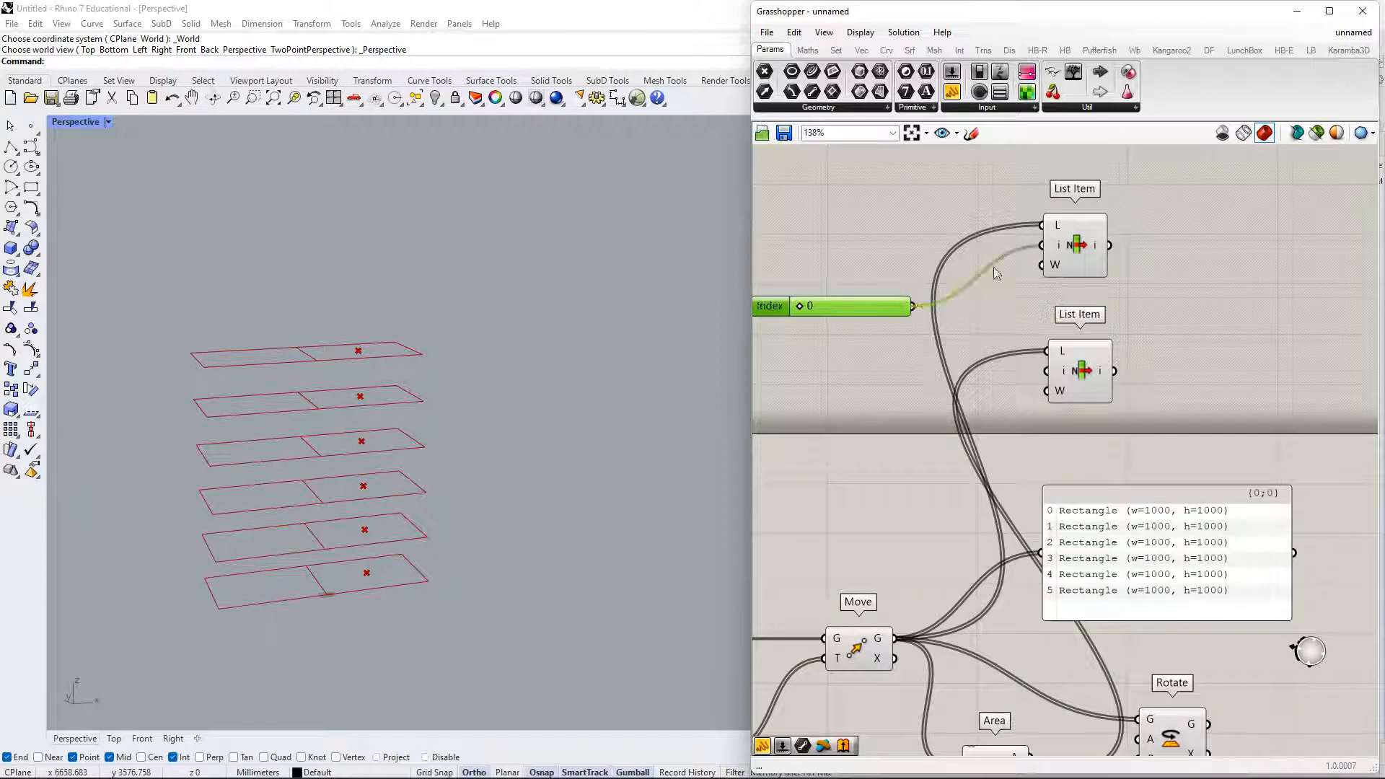
drag(913, 306, 1047, 371)
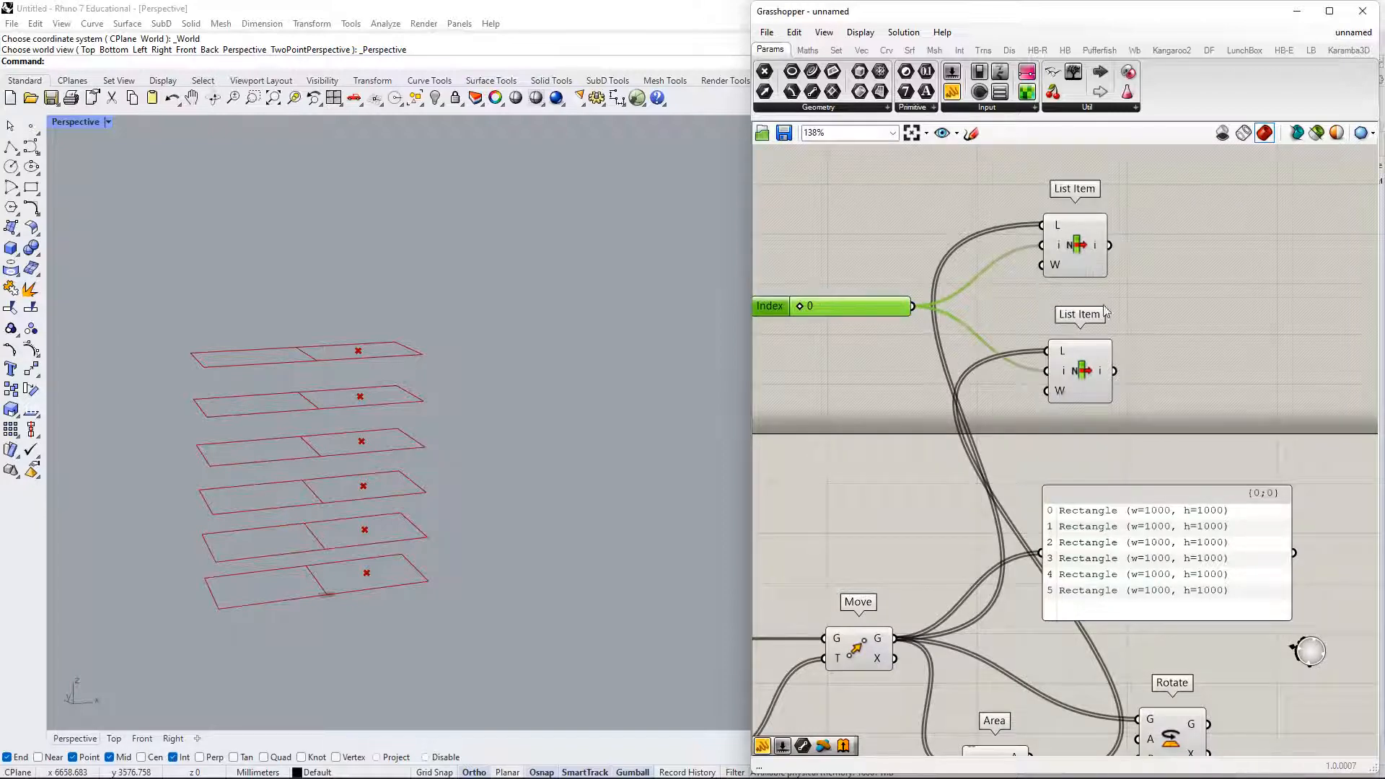
- Select both List Item components and set the Index slider to 5 to compare matching rectangles and centroids
drag(1158, 221, 1077, 471)
right_drag(1056, 330, 1120, 390)
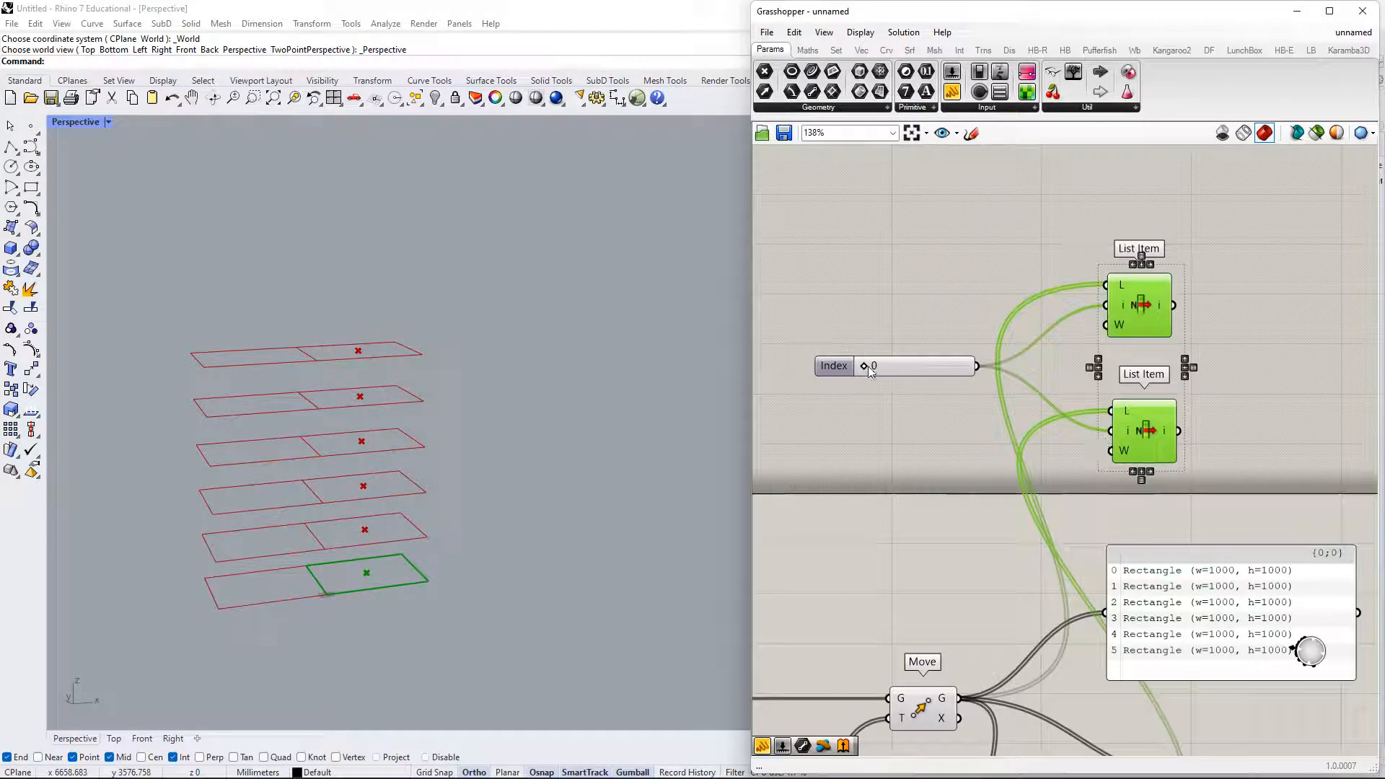
drag(871, 370, 909, 376)
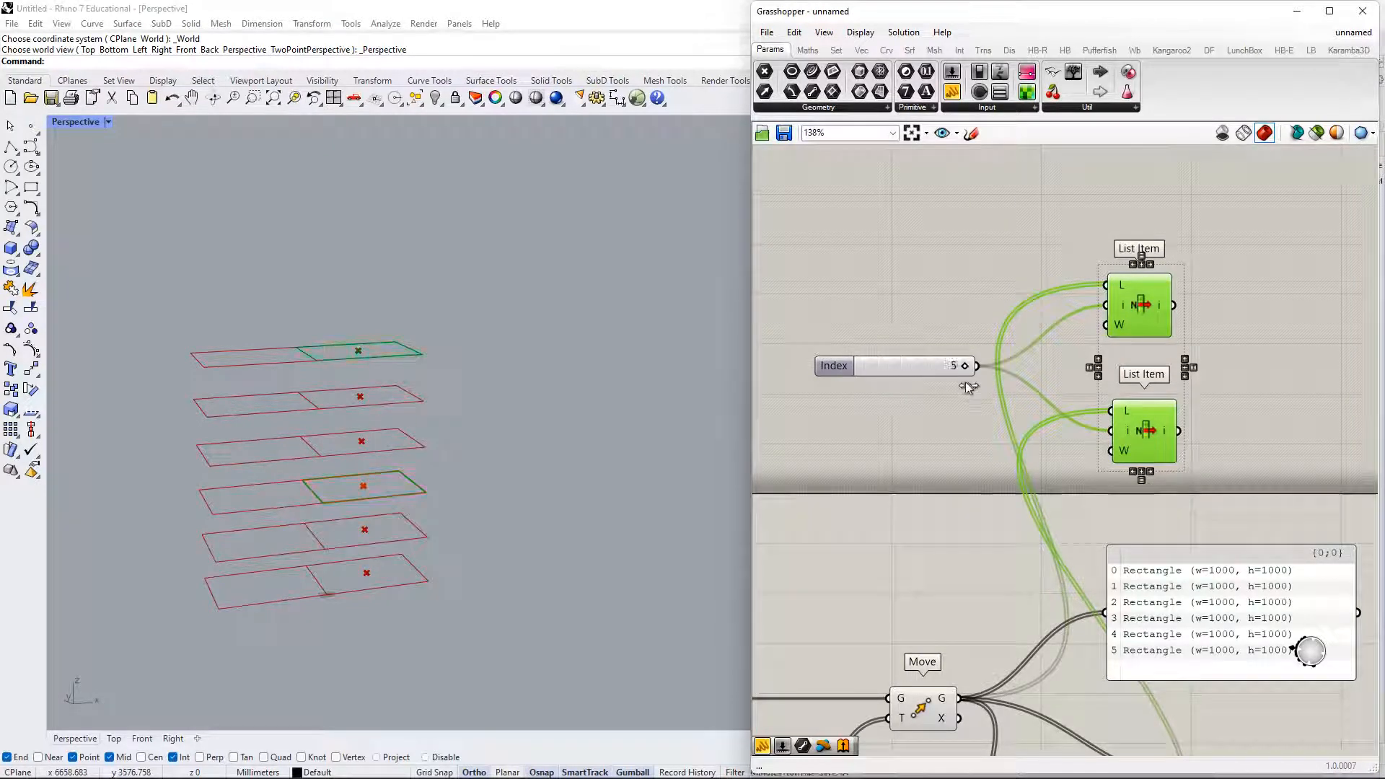
- Connect Area's centroid output to Rotate's plane input so each rectangle rotates about its own centre
scroll(940, 420, down, 3)
drag(1194, 438, 853, 257)
right_drag(1200, 496, 1150, 311)
drag(1039, 422, 1119, 433)
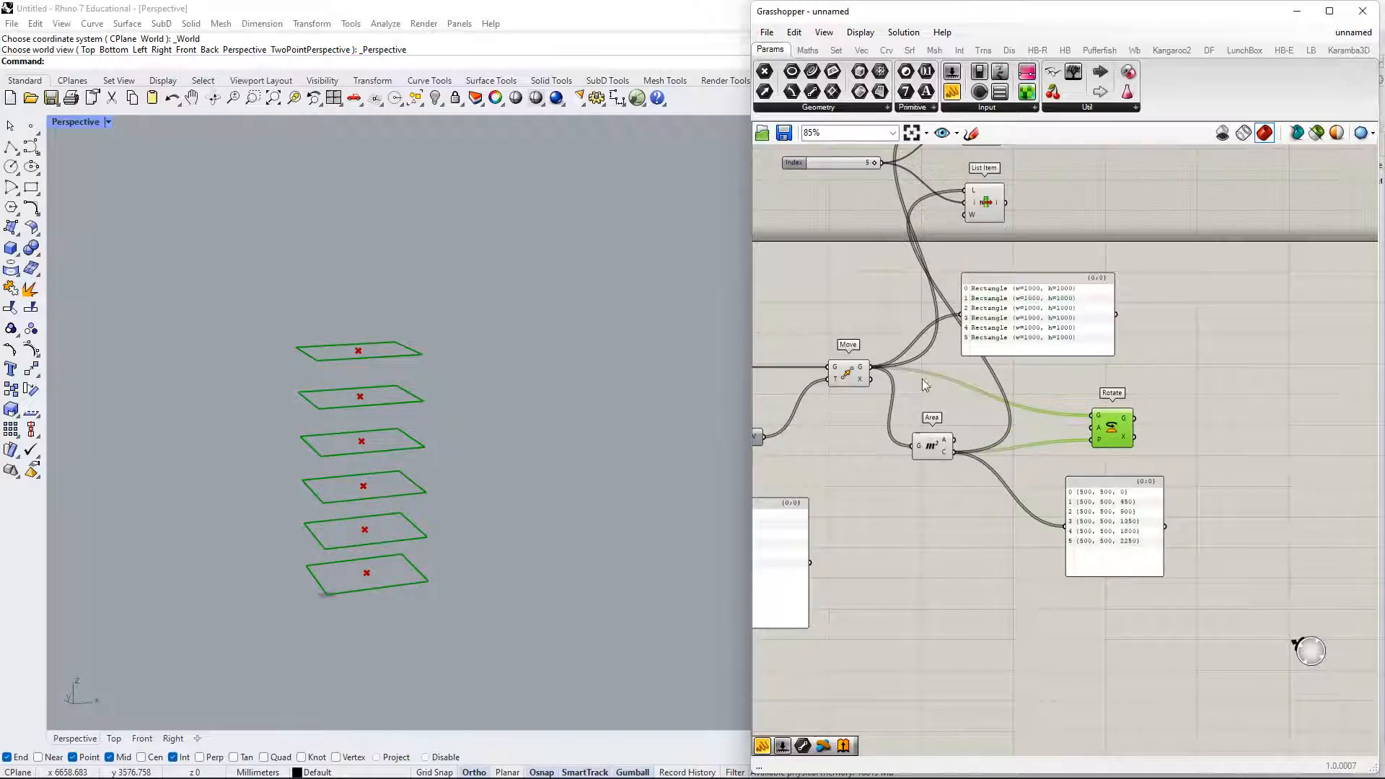
- Reposition the rectangle panel farther right above Rotate and the centroid panel closer beneath it
drag(1040, 321, 1109, 314)
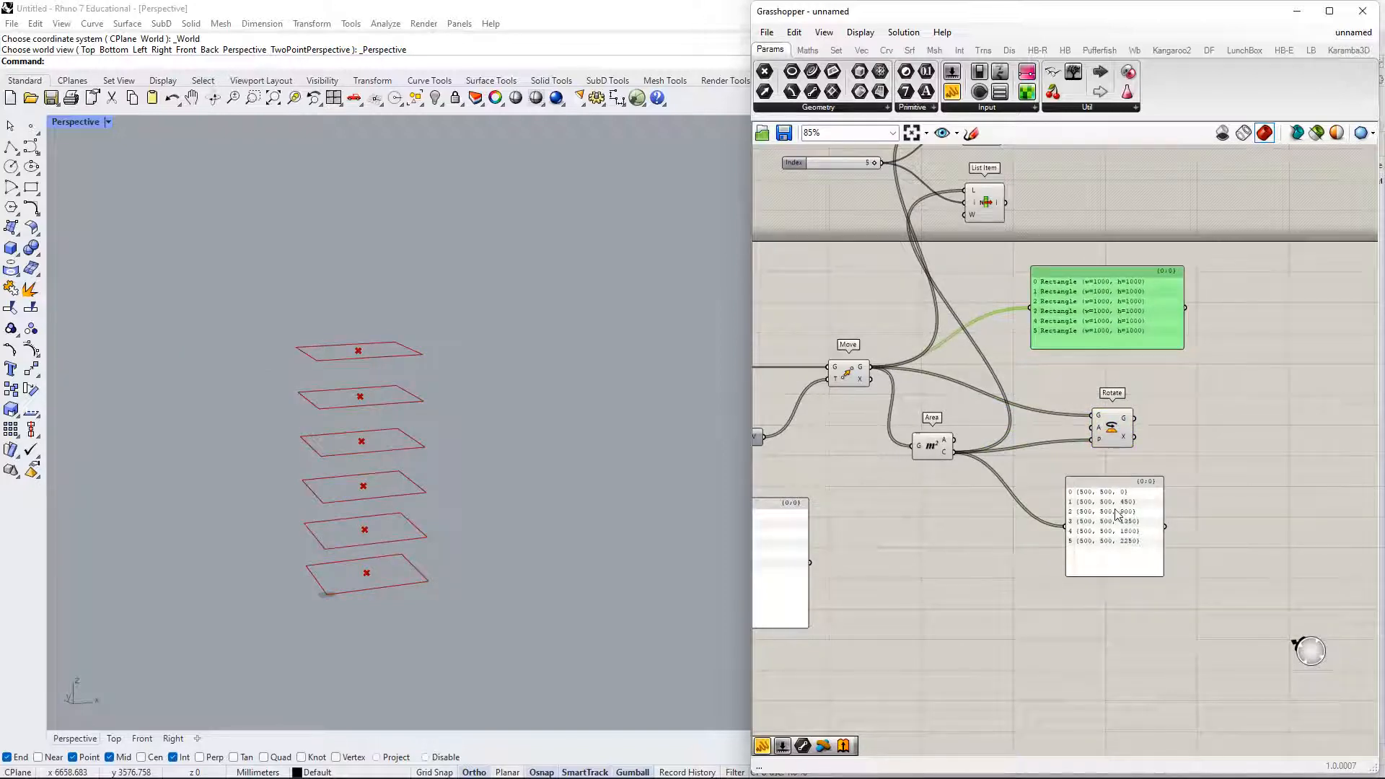
drag(1118, 514, 1093, 506)
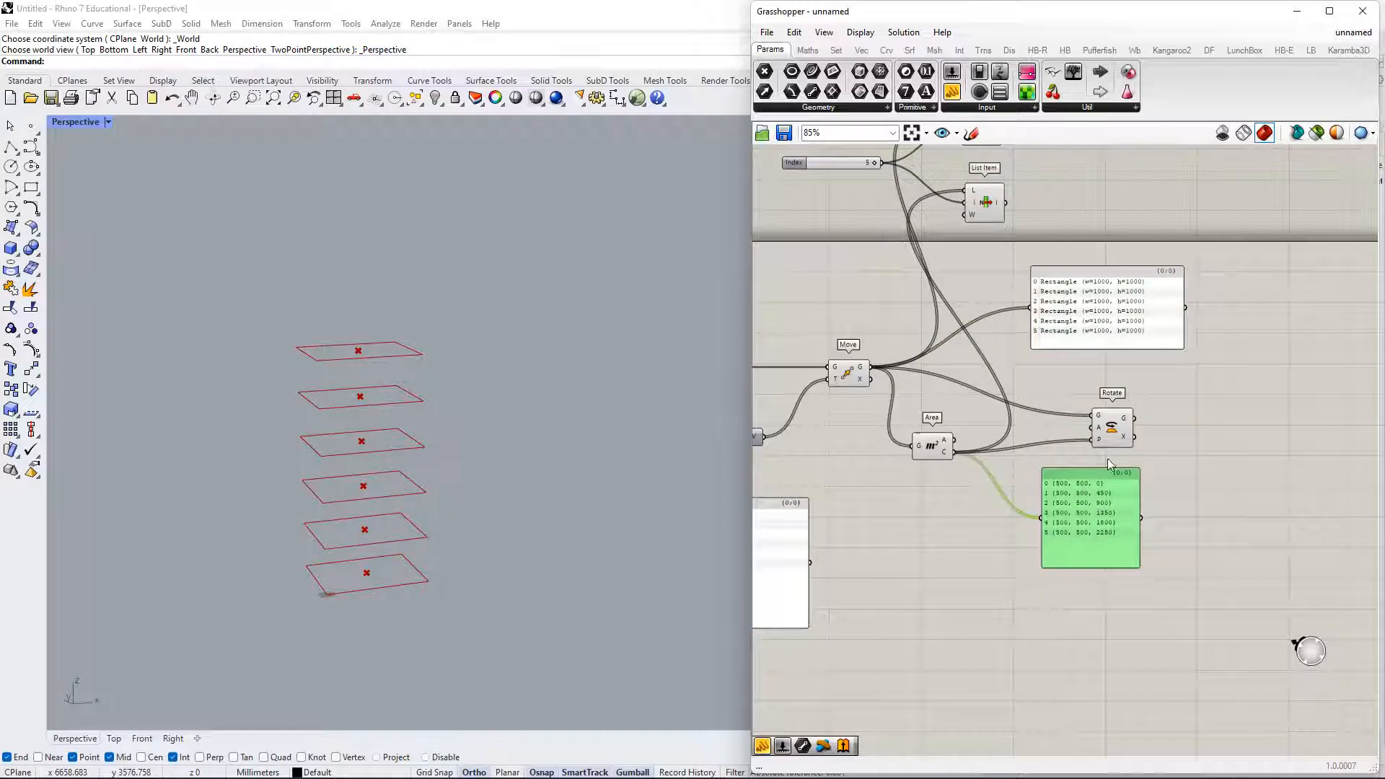
right_drag(1139, 411, 1098, 550)
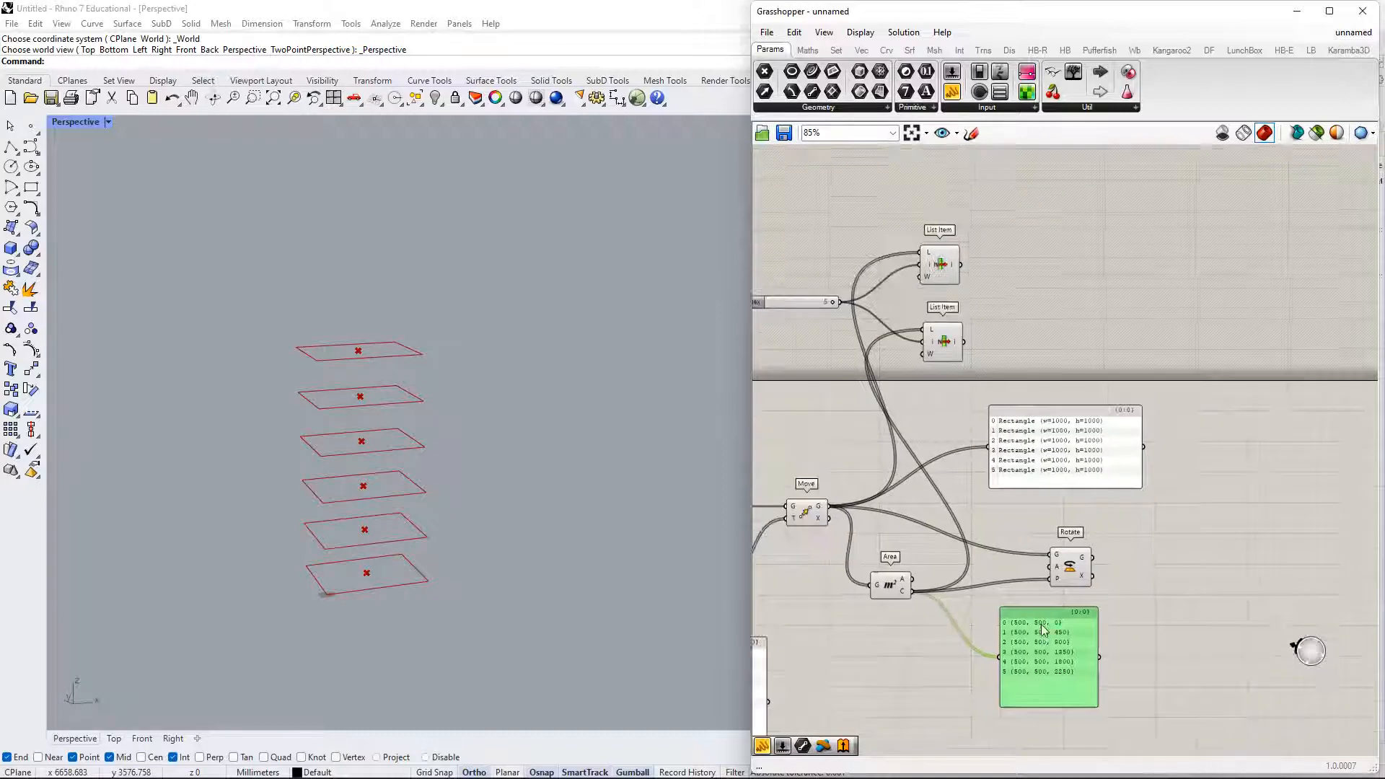
- Set the Rotate component's angle input to accept degrees
drag(1065, 572, 1075, 557)
scroll(1069, 558, up, 5)
right_click(1067, 556)
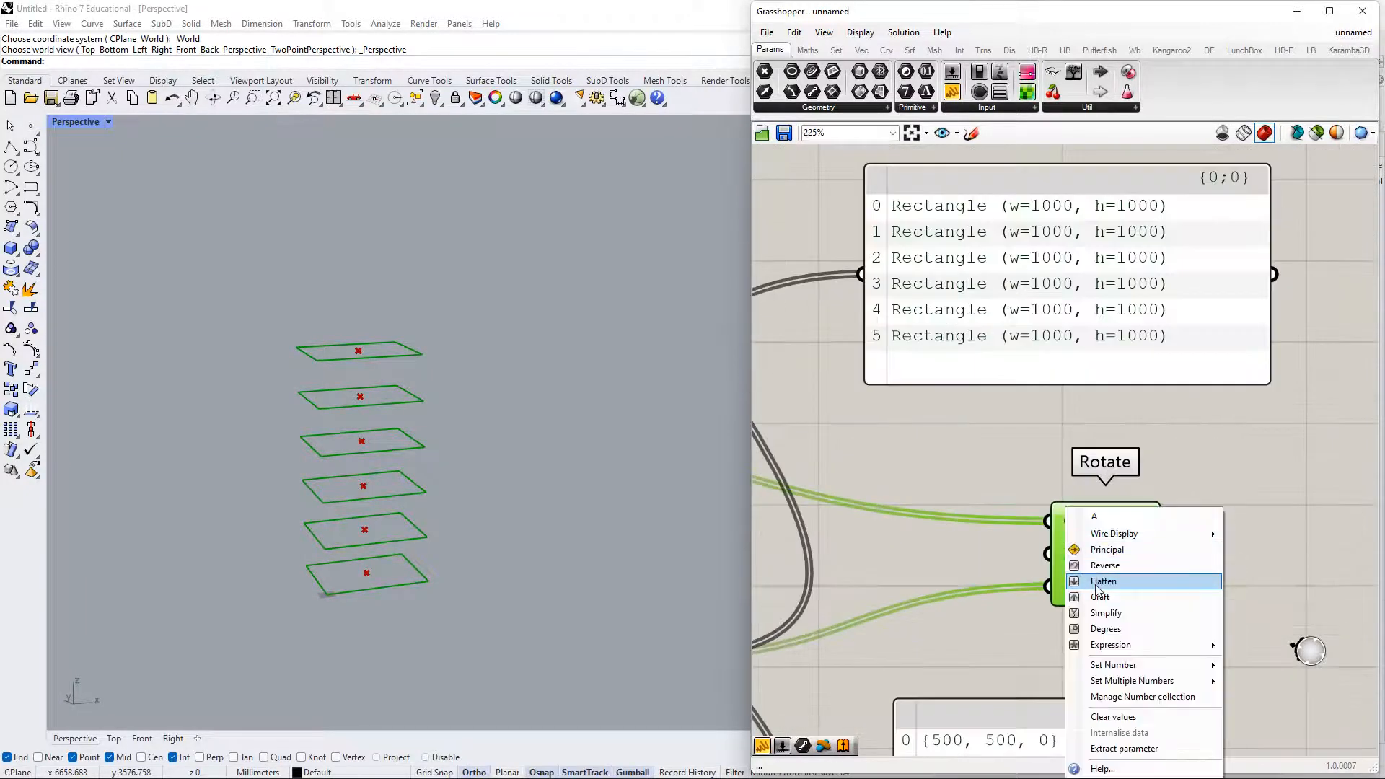
mouse_move(1156, 678)
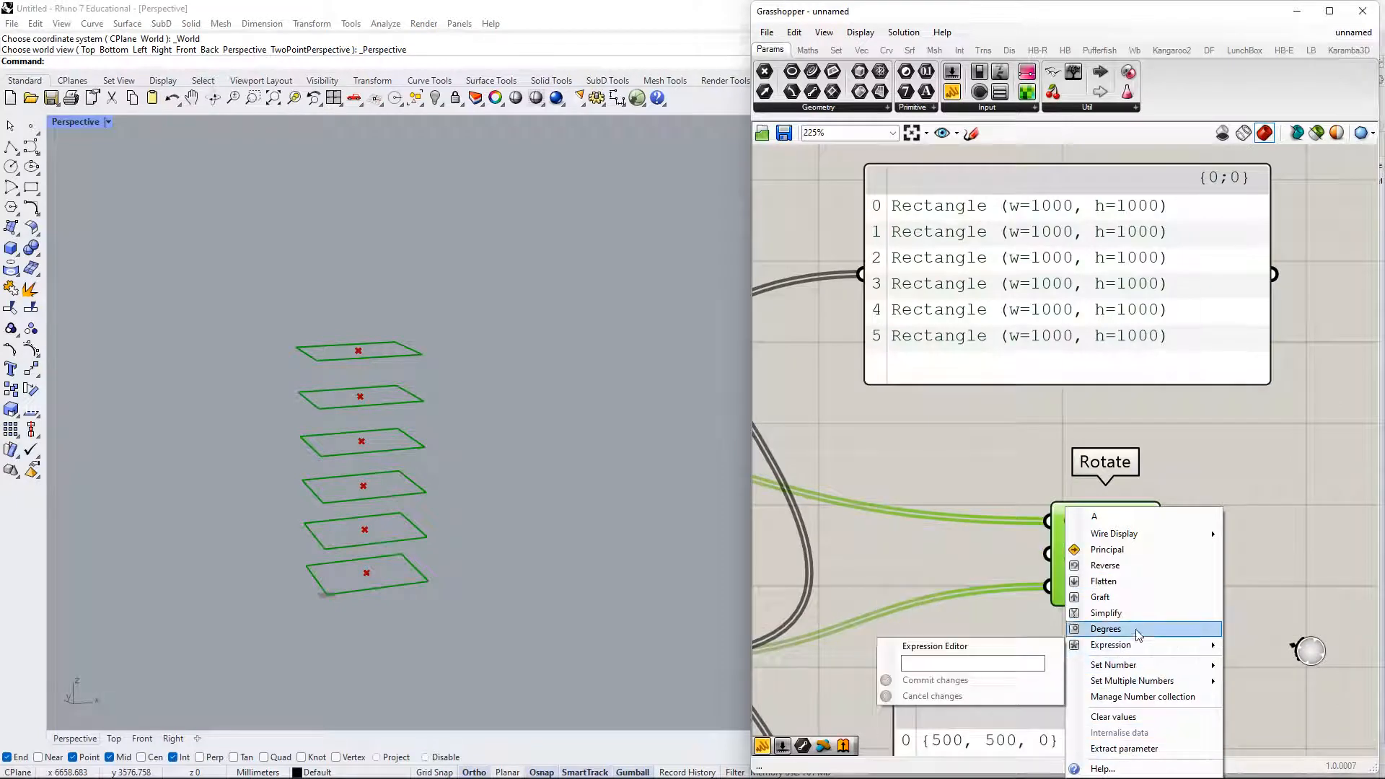
click(1132, 628)
scroll(1069, 561, down, 2)
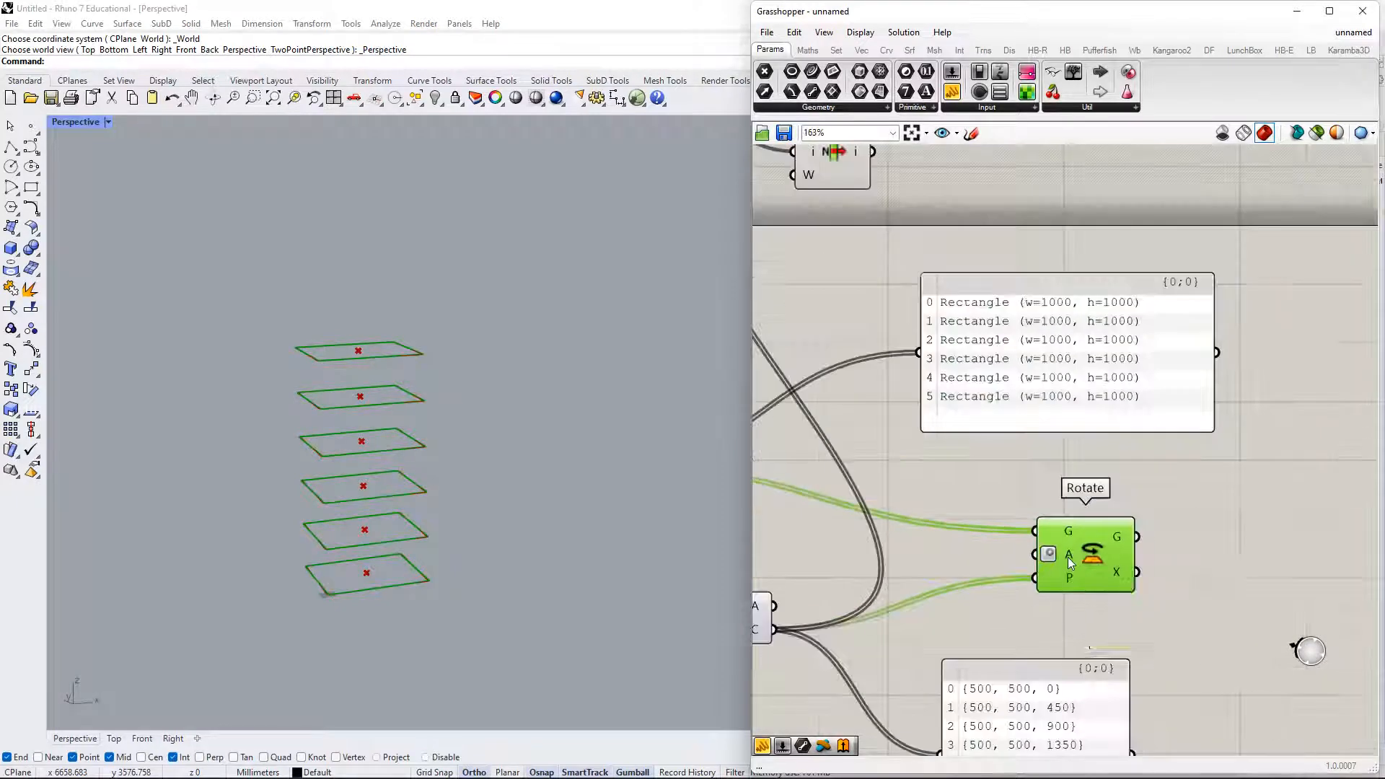
- Delete the Index slider and both List Item components above the main definition
right_drag(980, 566, 1160, 574)
scroll(1107, 535, down, 2)
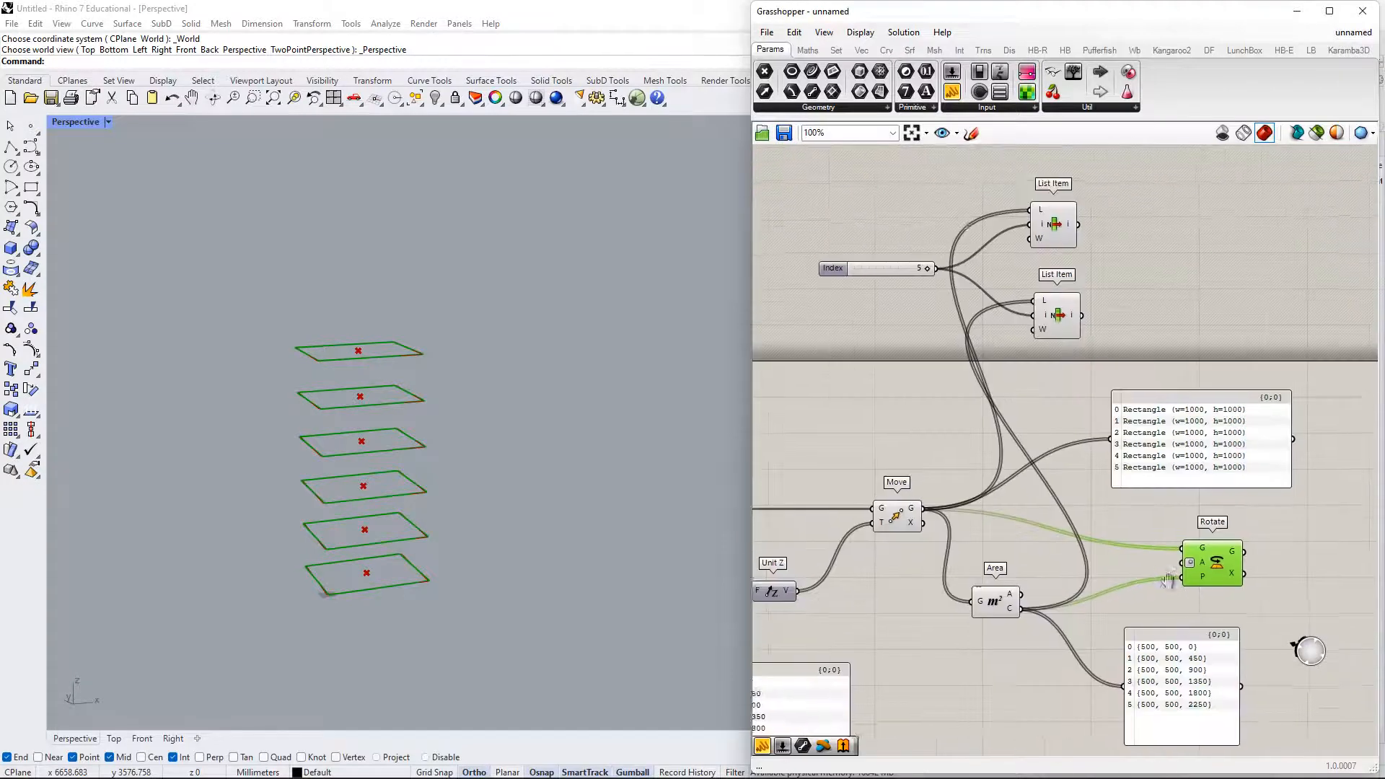
drag(1086, 358, 907, 235)
key(Delete)
right_drag(1147, 549, 1018, 336)
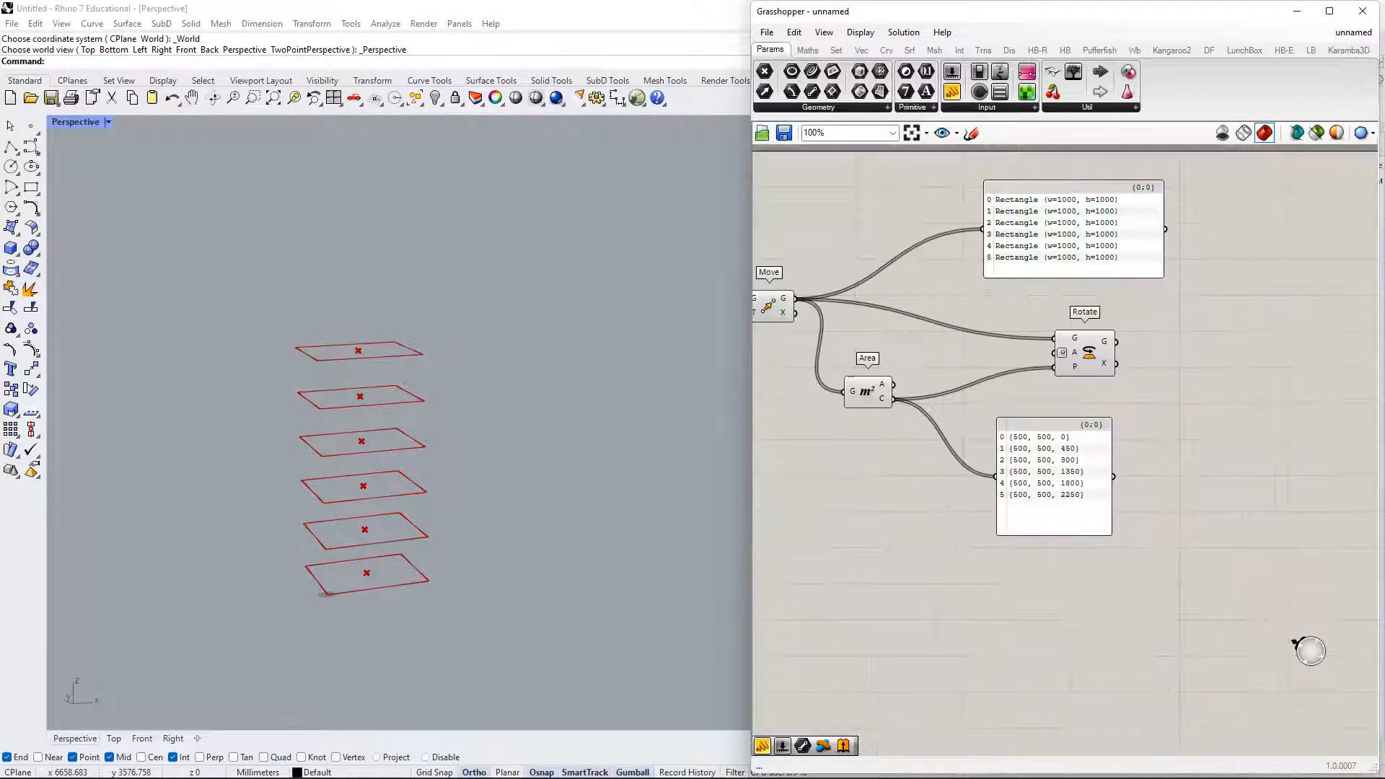
- Delete the panel listing the rectangles and the panel listing the centroid coordinates
click(1045, 233)
key(Delete)
click(1058, 501)
right_drag(1058, 500, 1164, 635)
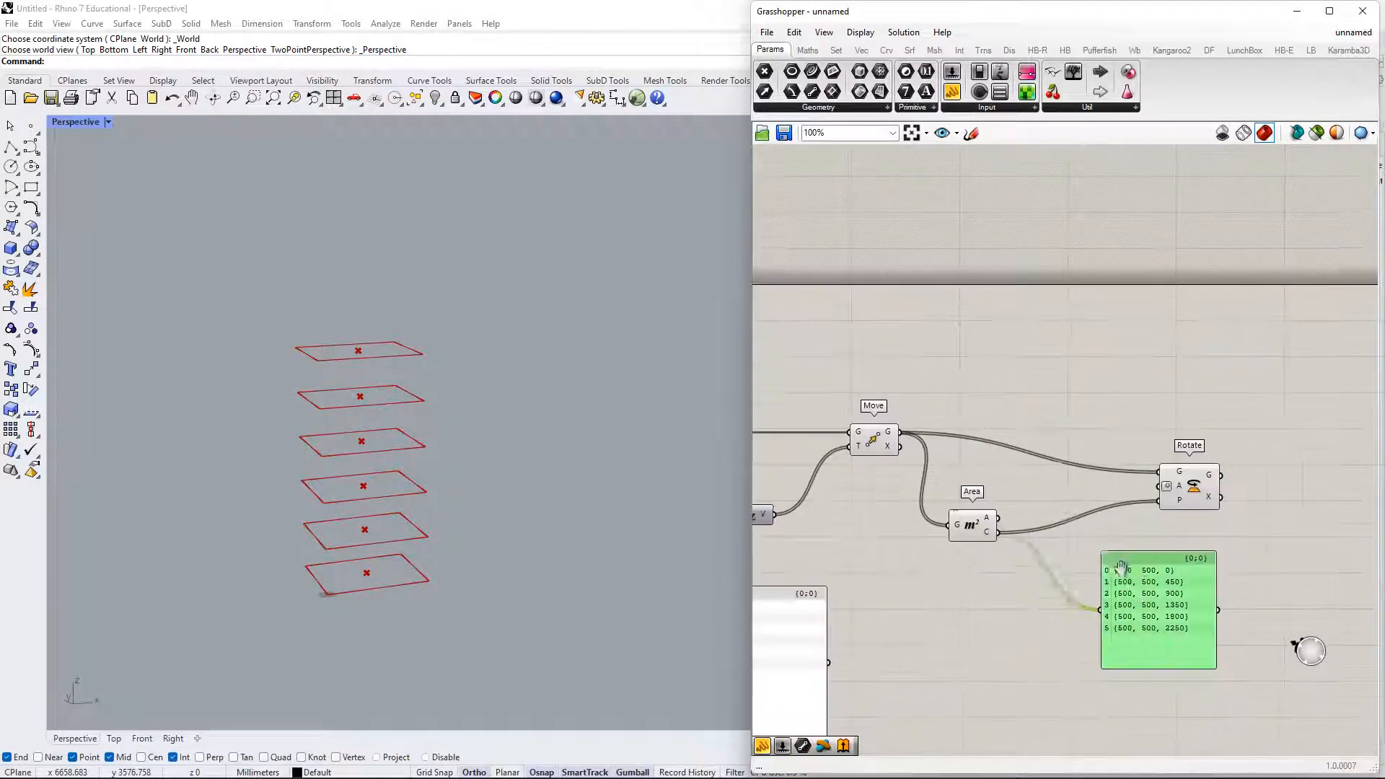
key(Delete)
- Reposition the Area and Rotate components closer together, right beside the Move component
click(1046, 497)
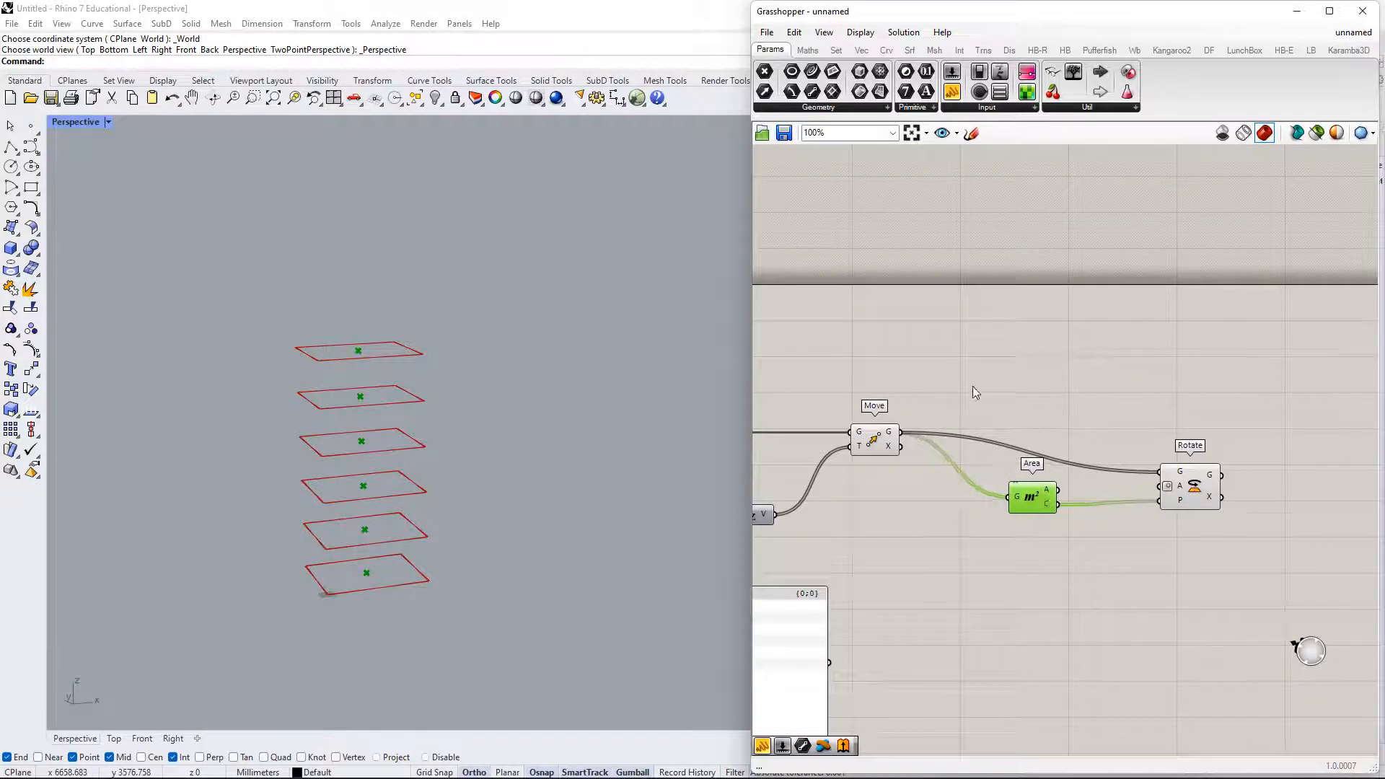
drag(1200, 546, 1009, 415)
drag(1192, 492, 1125, 454)
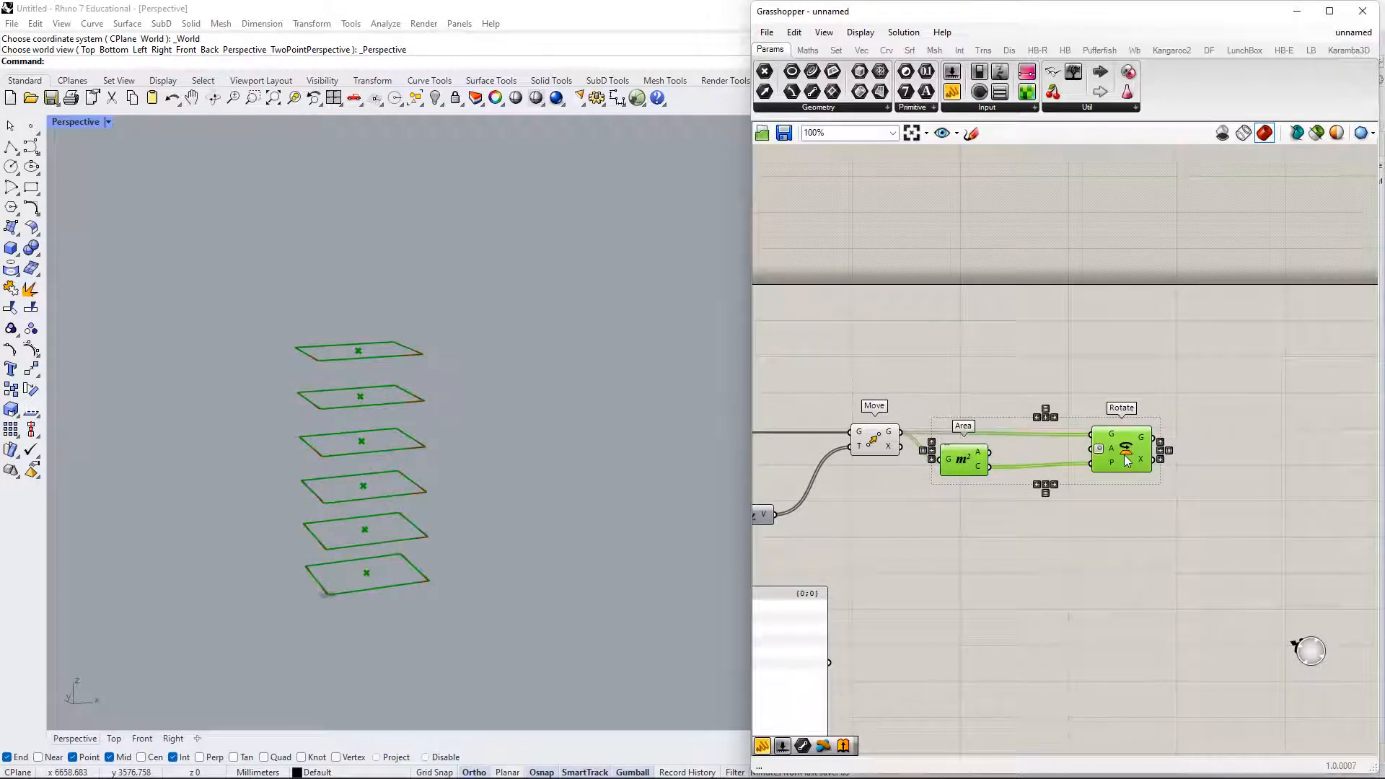
right_drag(1043, 403, 1127, 404)
click(1019, 358)
right_drag(1021, 353, 1066, 296)
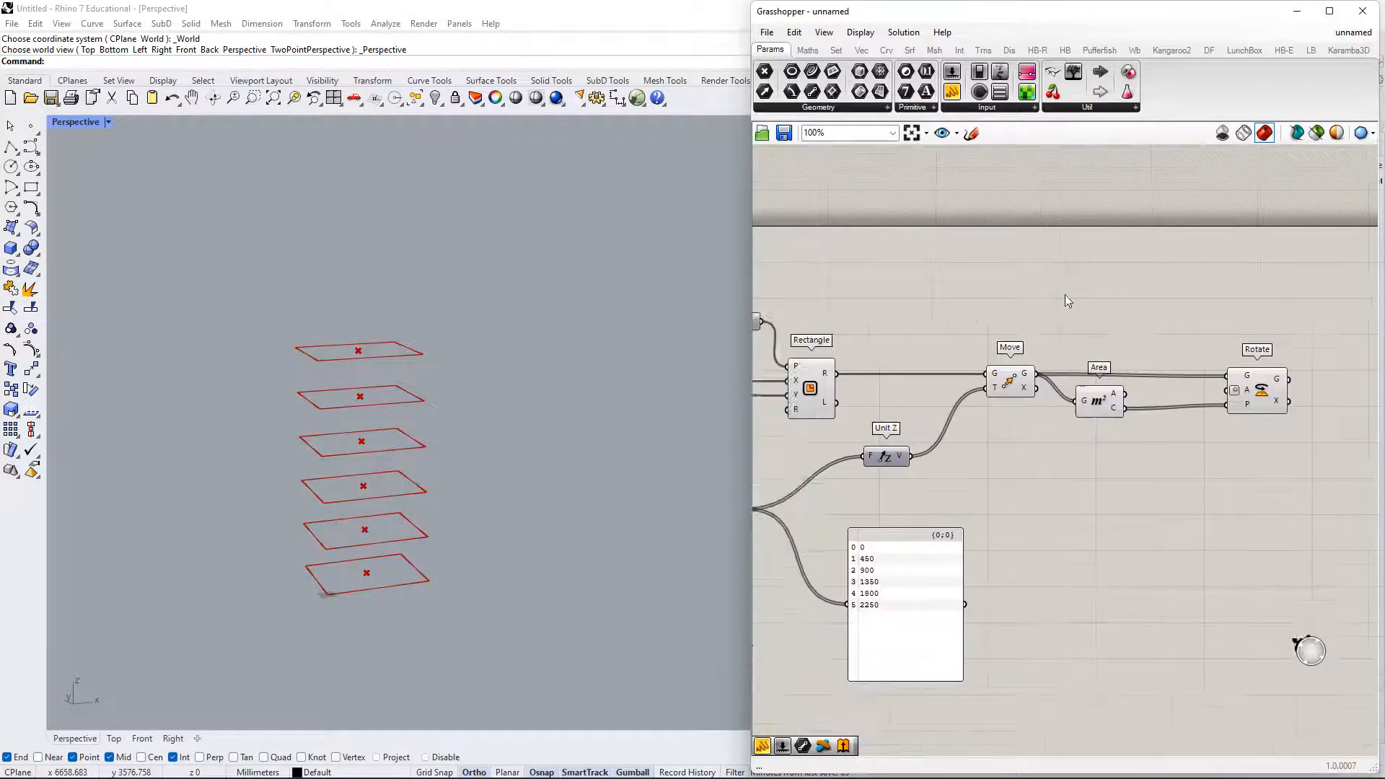
- Turn off the viewport preview of the Rectangle and Move components
click(1008, 397)
drag(1034, 309, 799, 427)
right_click(975, 274)
click(1021, 295)
right_drag(965, 353, 1084, 303)
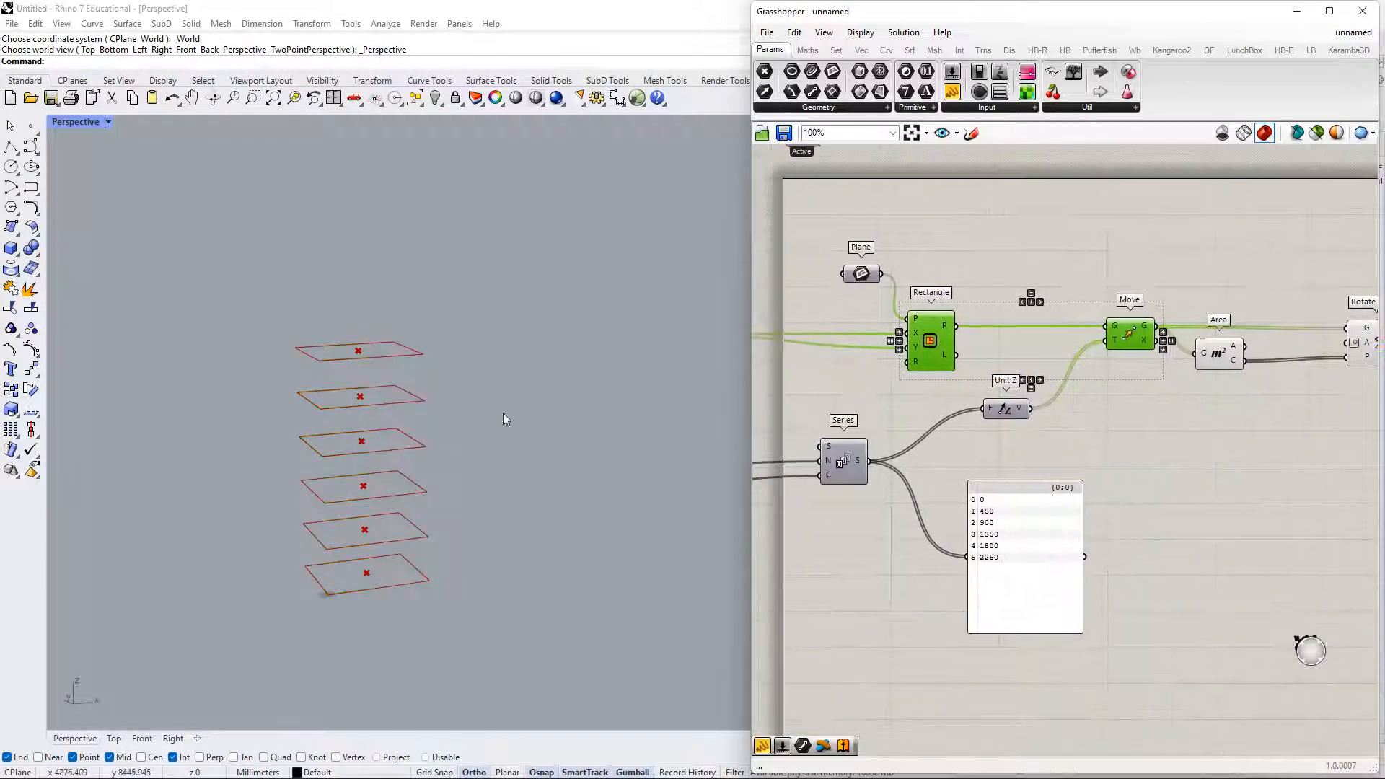
- Reposition the Area component slightly lower between Move and Rotate to separate the wires
right_drag(1171, 386, 1110, 452)
right_drag(866, 462, 1131, 348)
right_drag(1215, 396, 857, 482)
right_drag(1196, 366, 1063, 409)
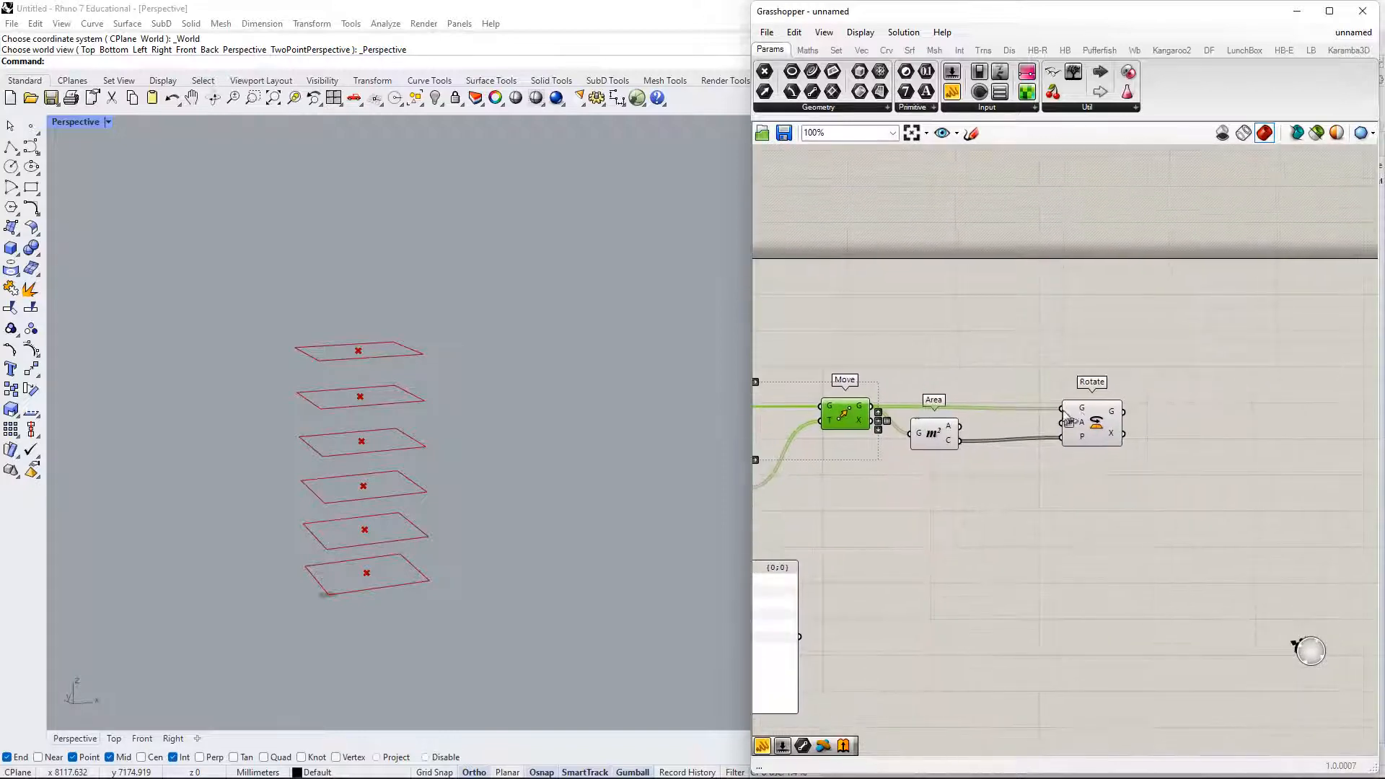
click(1075, 355)
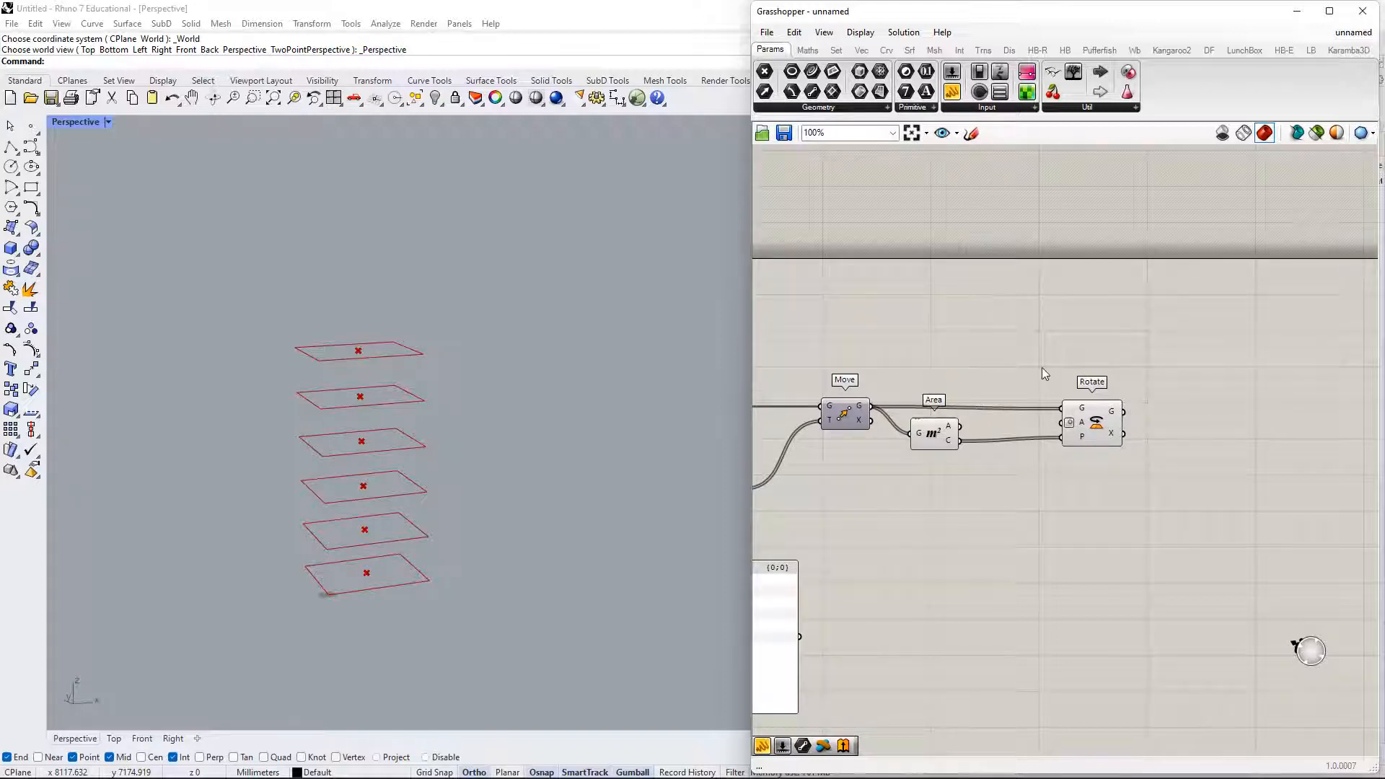
right_drag(1043, 368, 1007, 387)
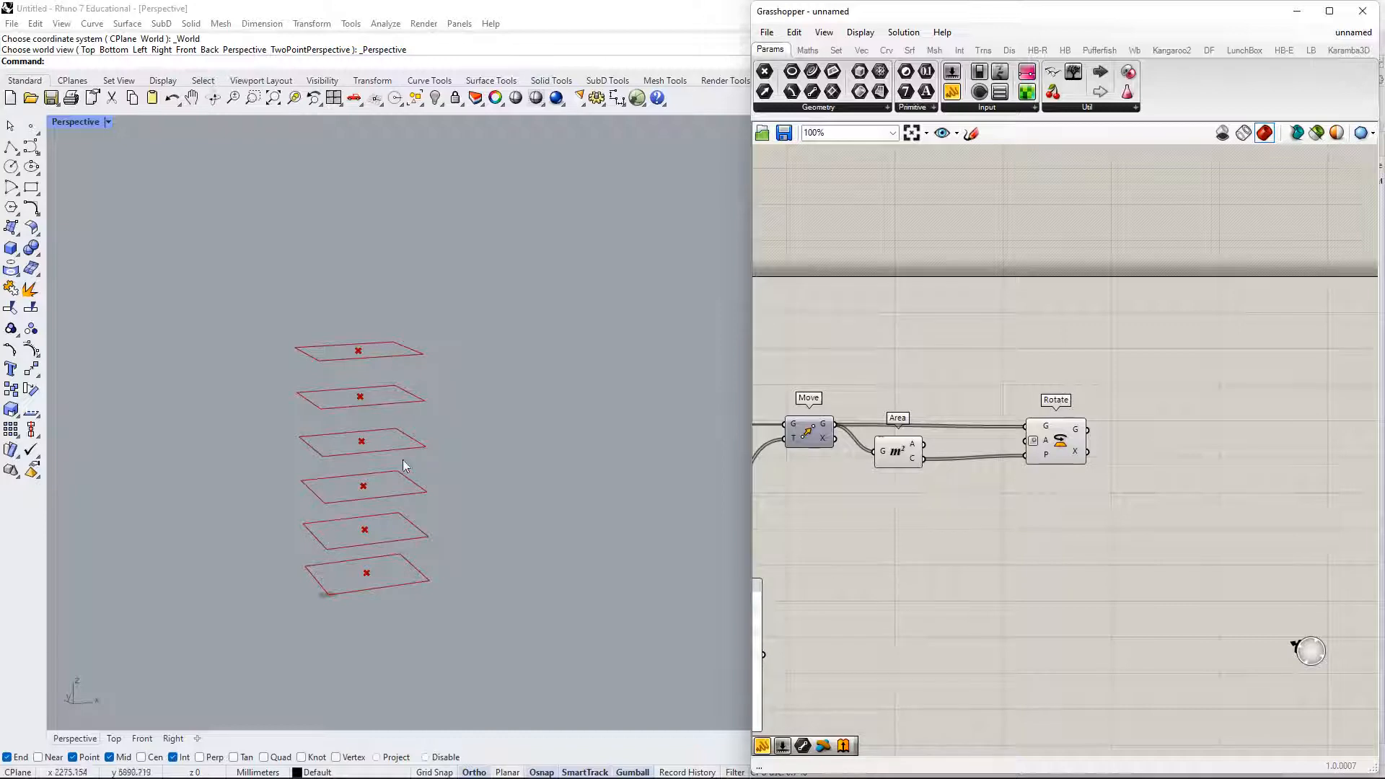
right_drag(978, 371, 1002, 422)
drag(930, 511, 943, 536)
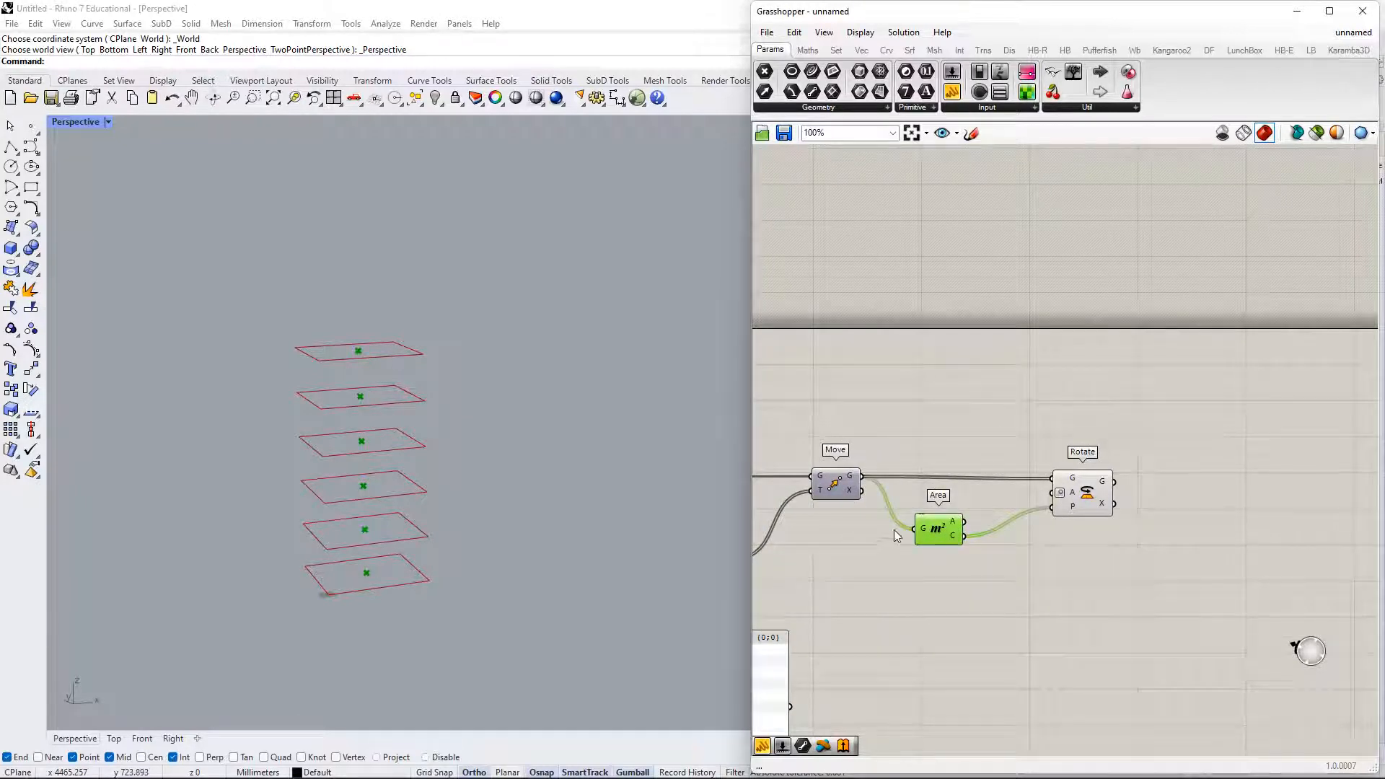
- Set the integer slider feeding Series' count input to 7
right_drag(882, 432, 1151, 320)
right_drag(932, 358, 1149, 376)
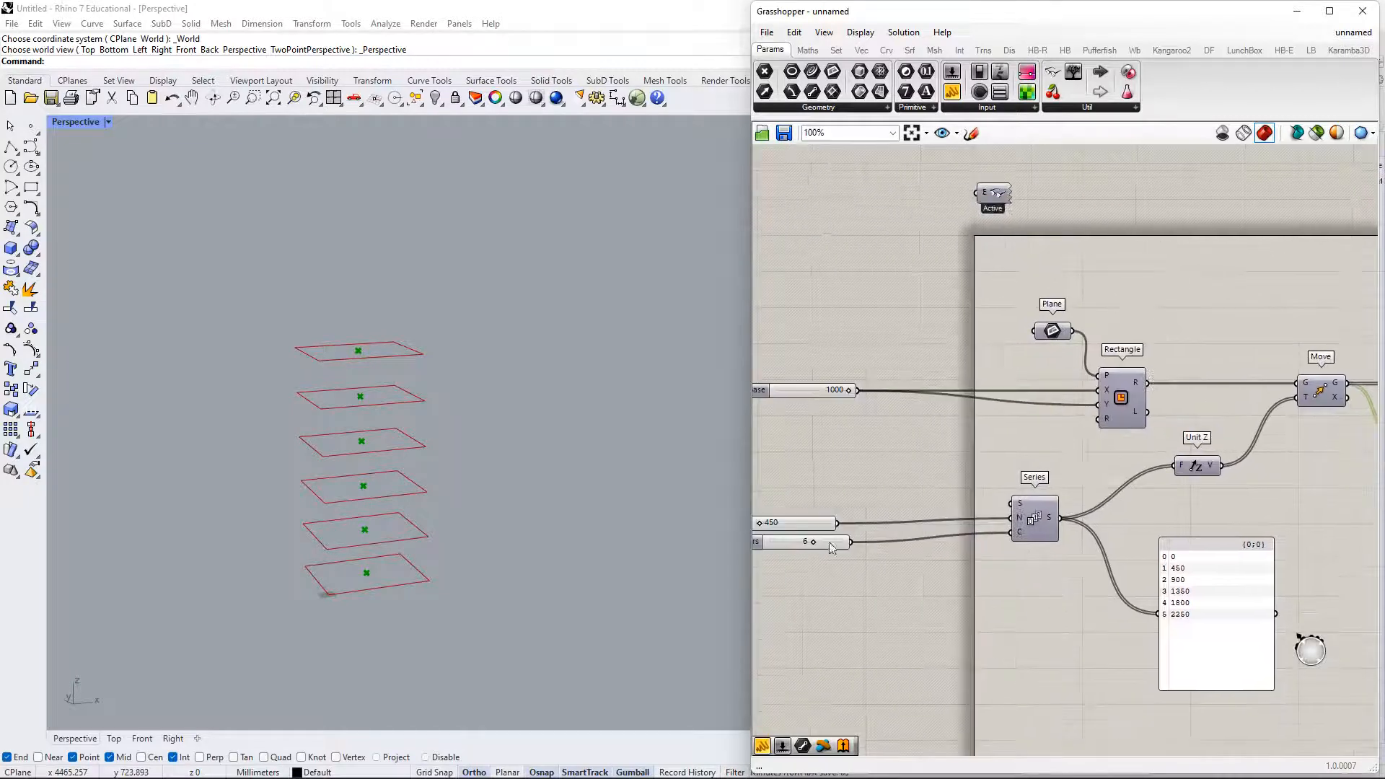
drag(813, 541, 823, 562)
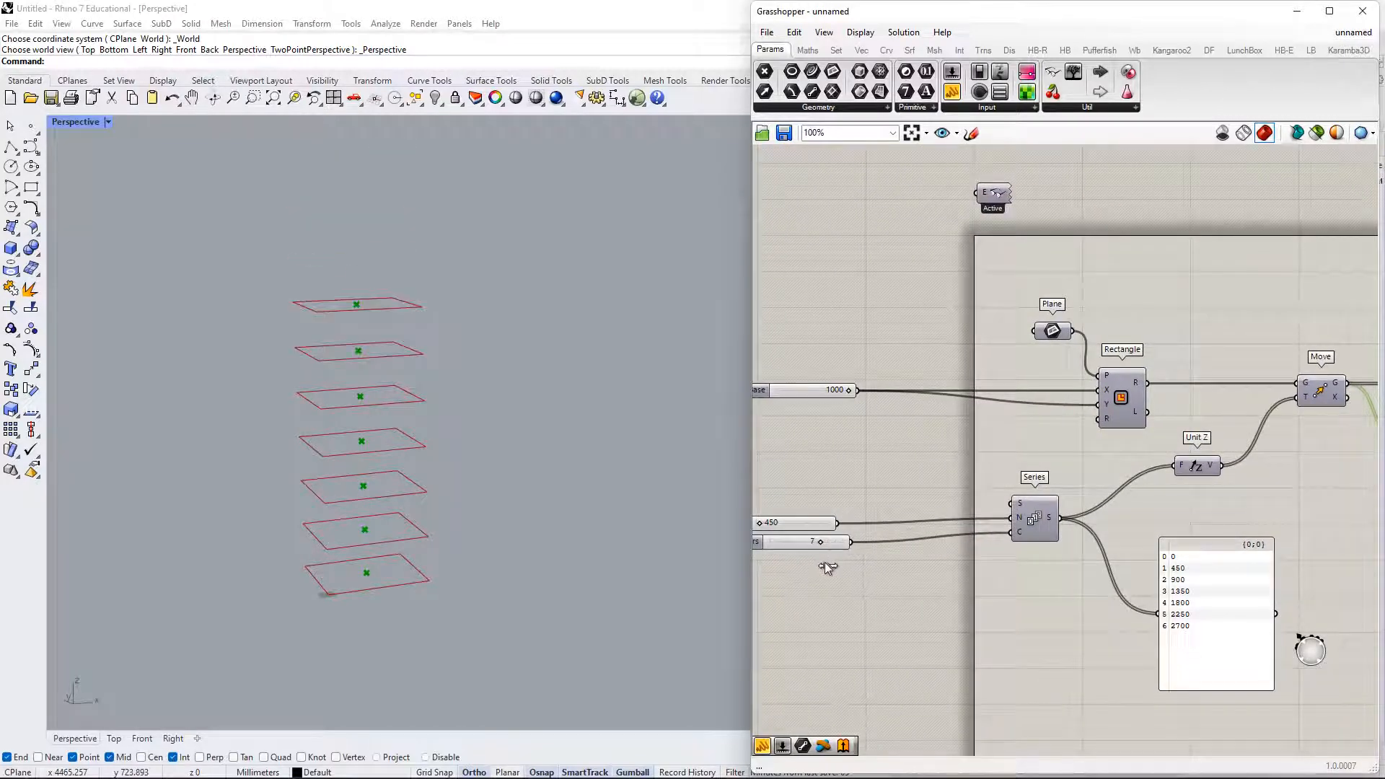
- Add a List Length component above Area and show where it sits among the Set category's list components
right_drag(1251, 504, 771, 555)
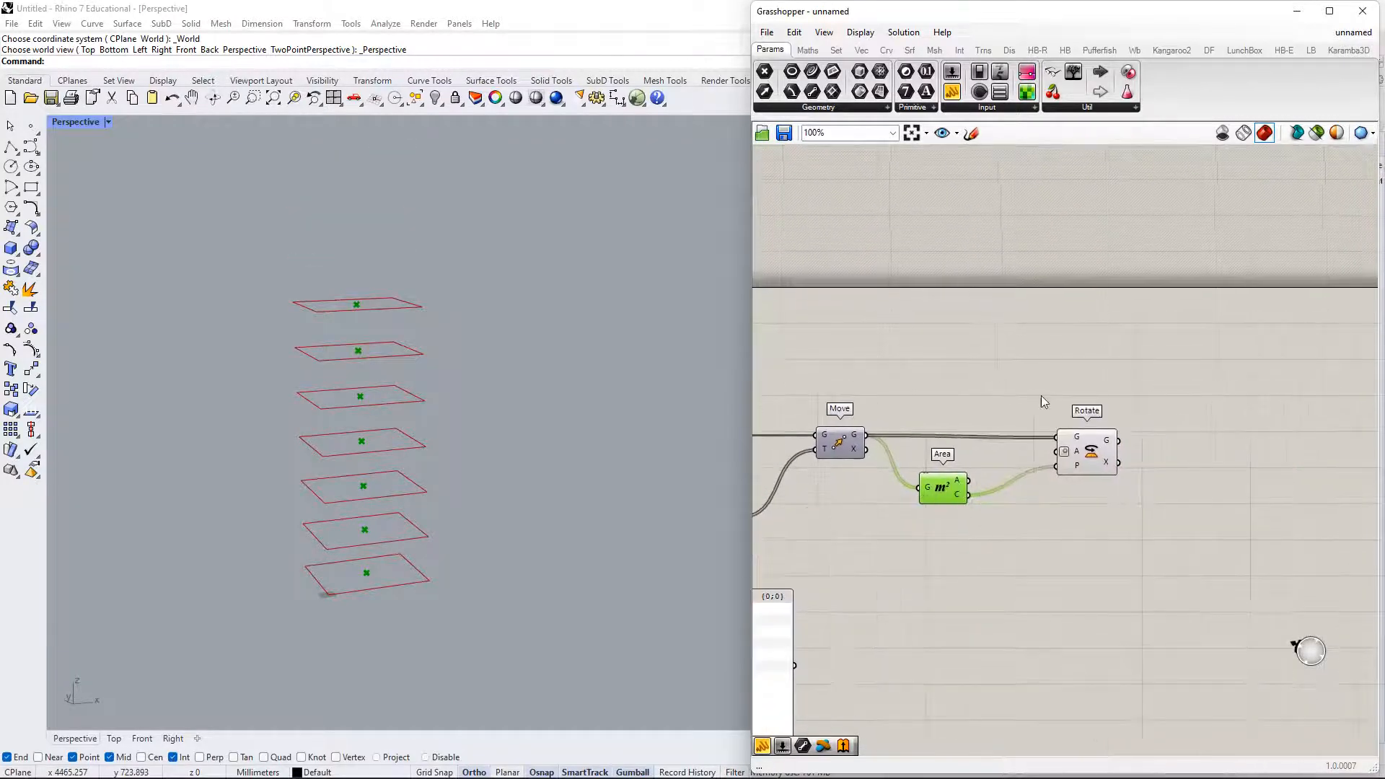
right_drag(996, 340, 1006, 376)
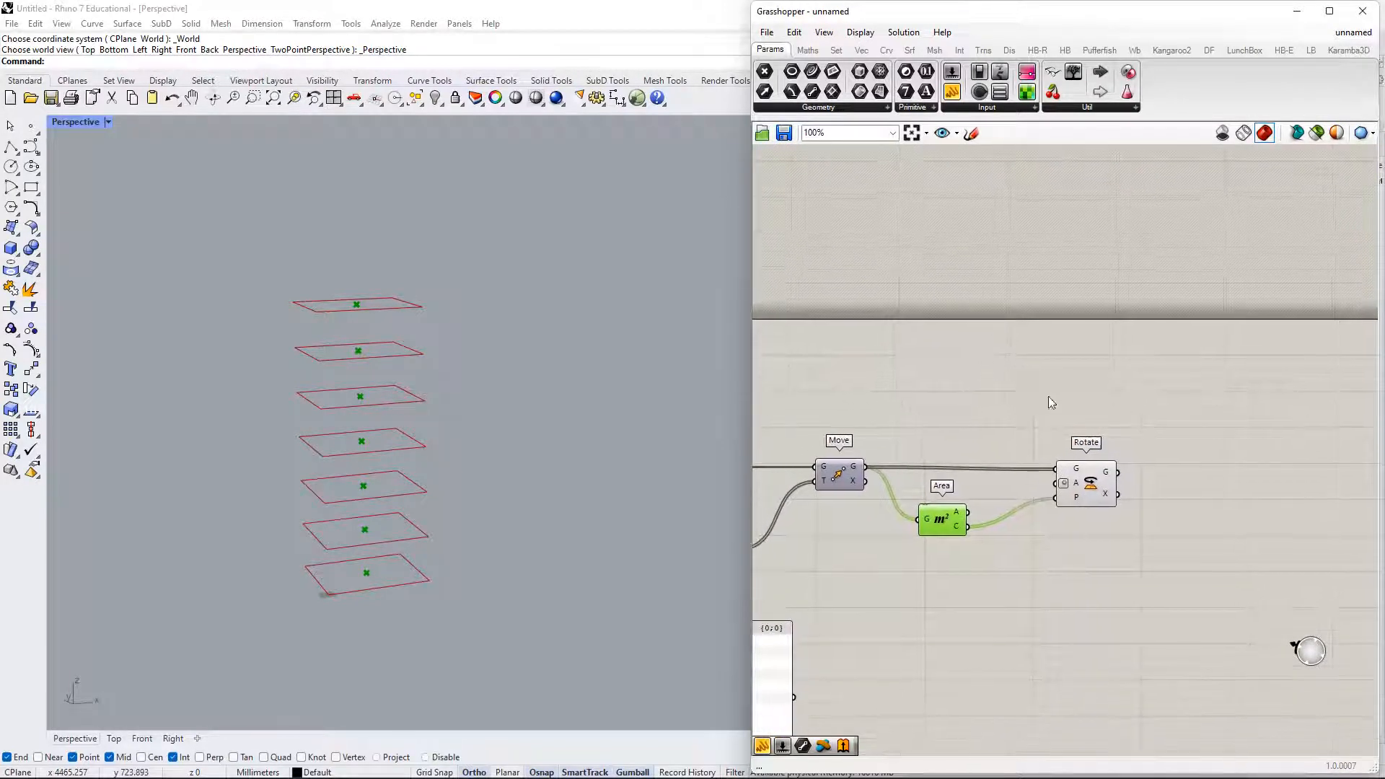
drag(1083, 464, 1086, 458)
right_drag(1016, 377, 1041, 396)
double_click(1029, 388)
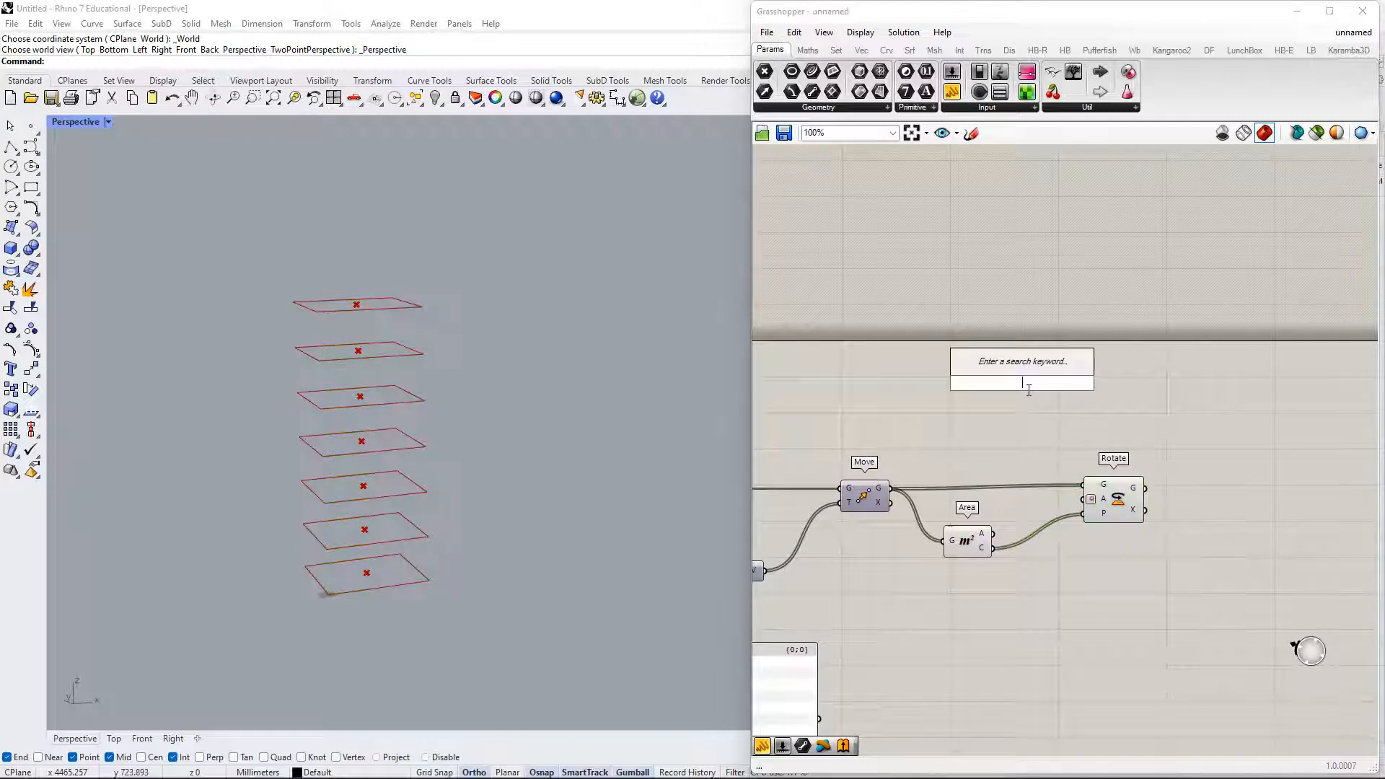
text(list)
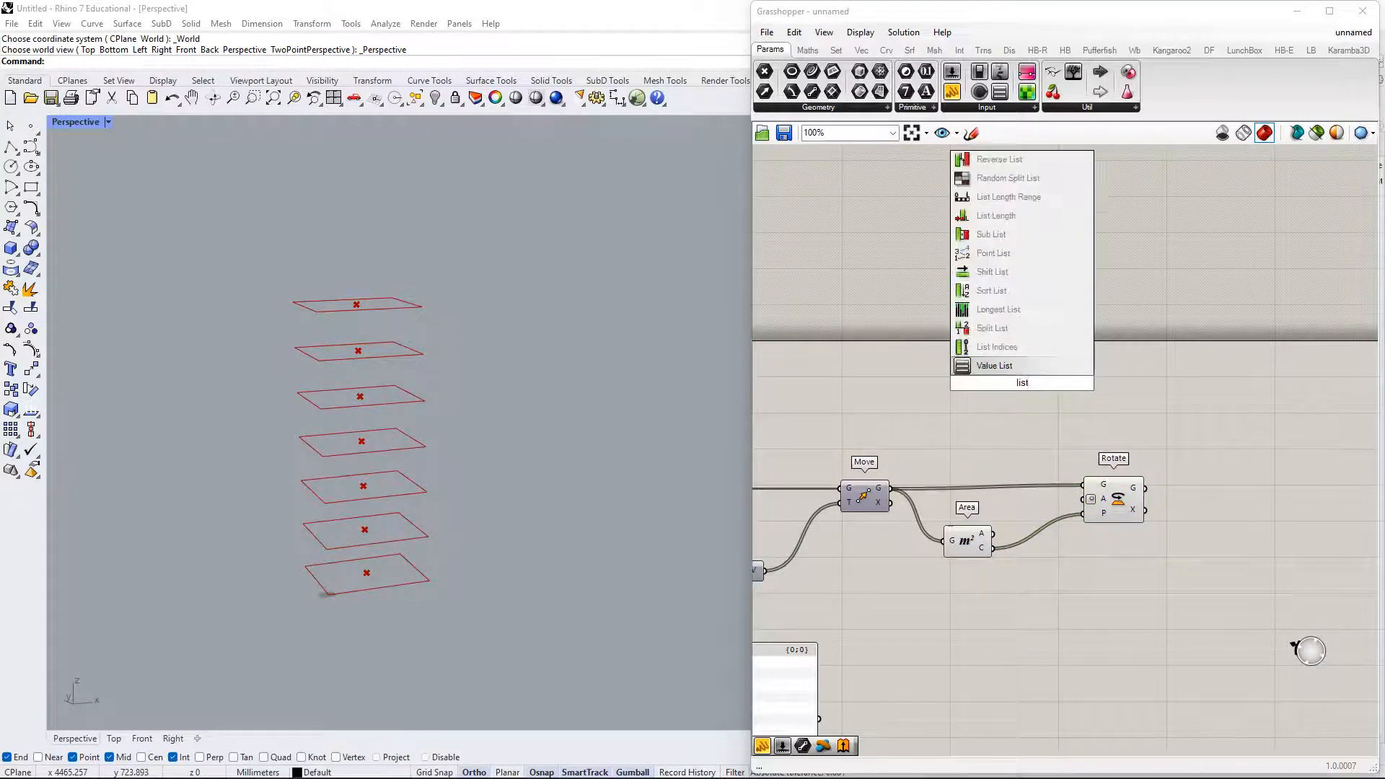
key(Up)
key(Up)
key(Up)
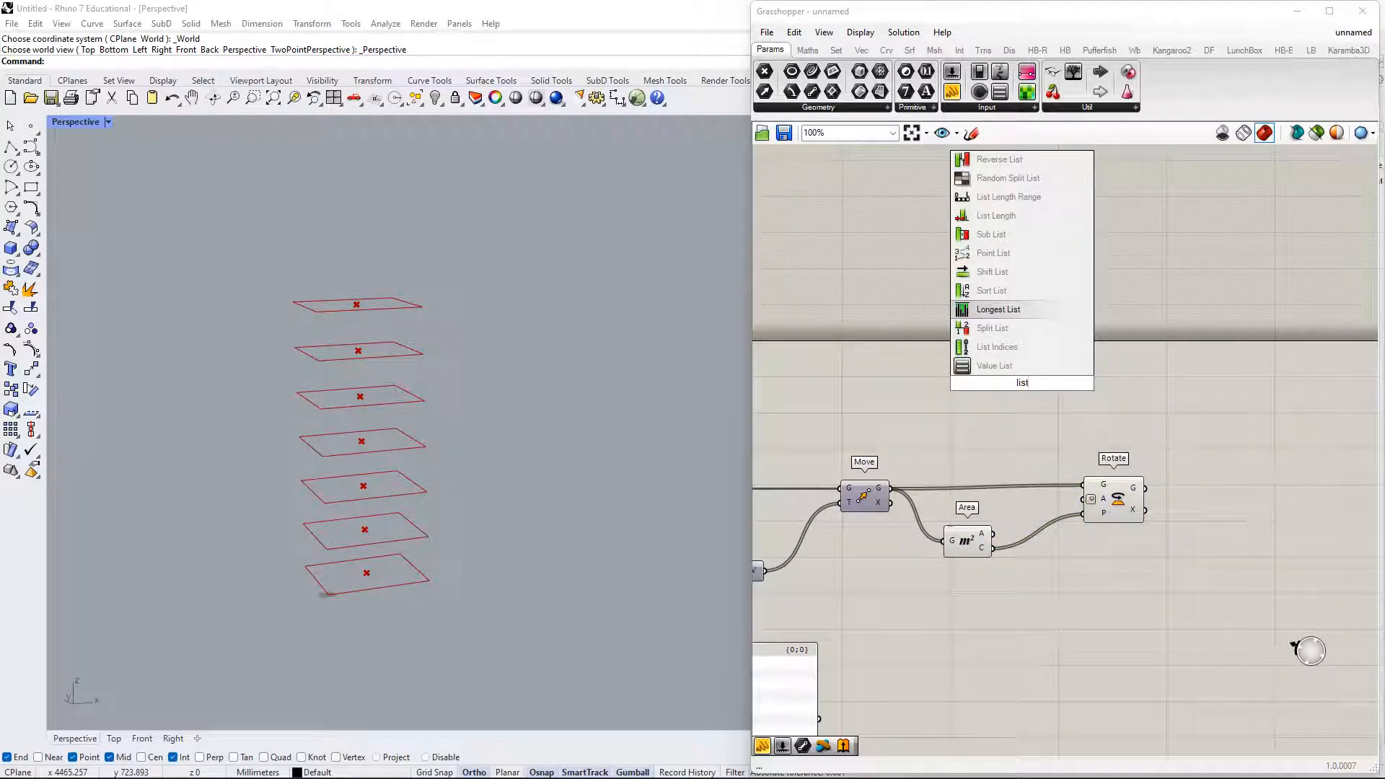
text(length)
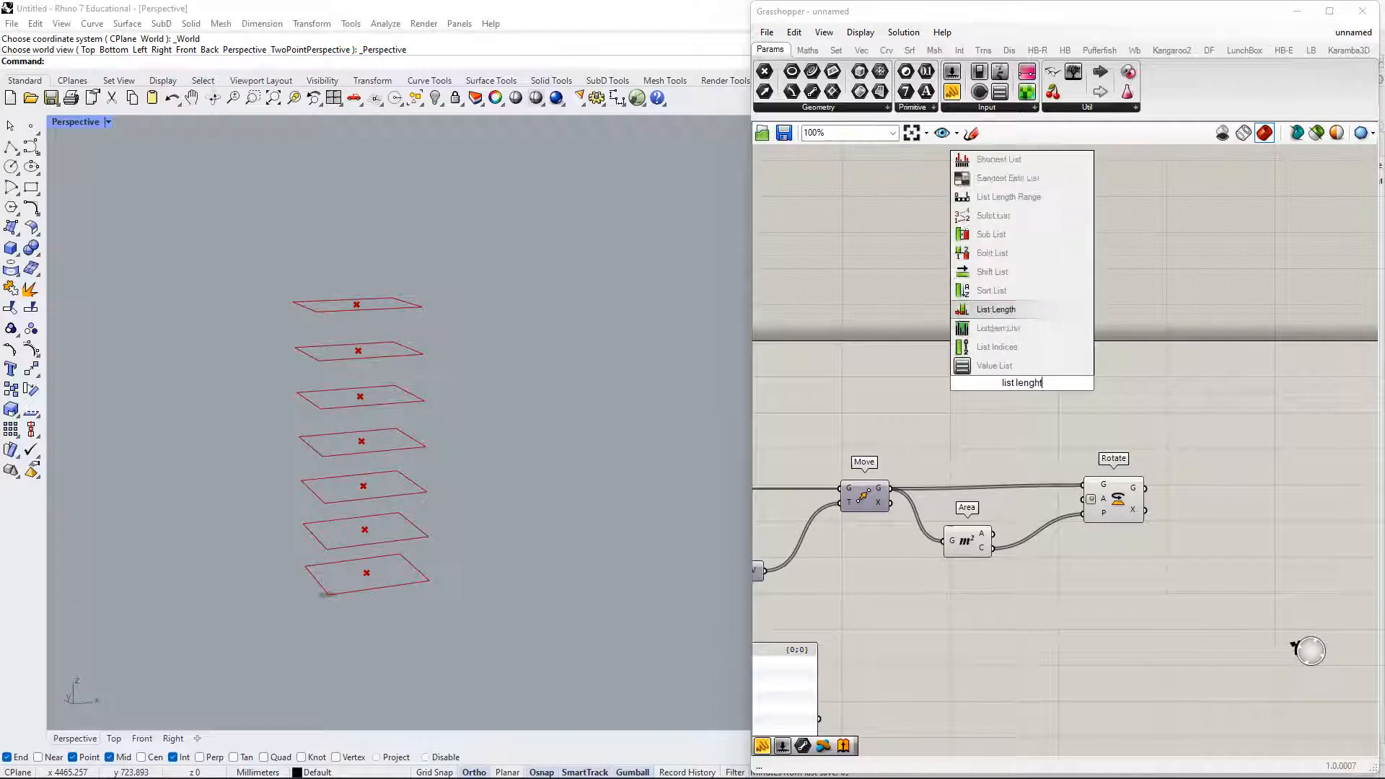
click(979, 316)
click(836, 50)
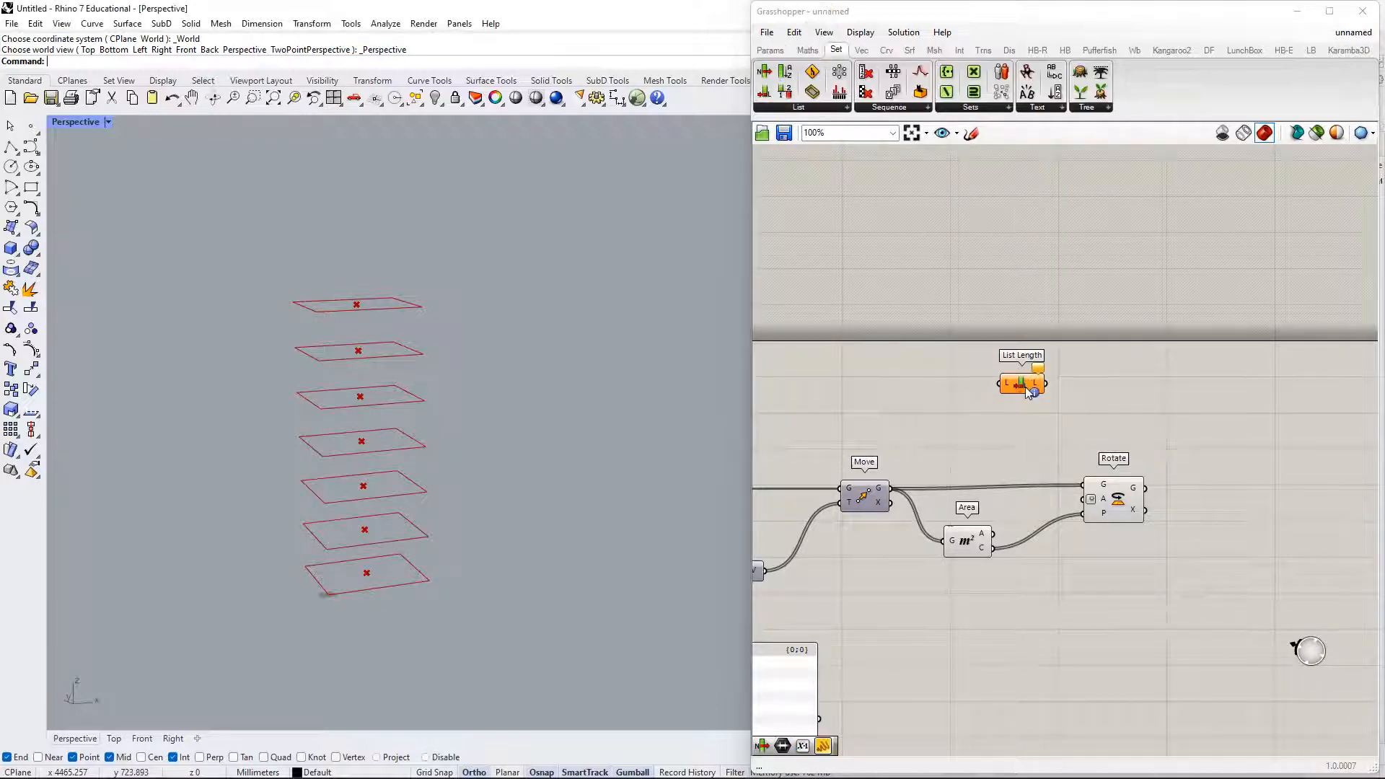
click(829, 107)
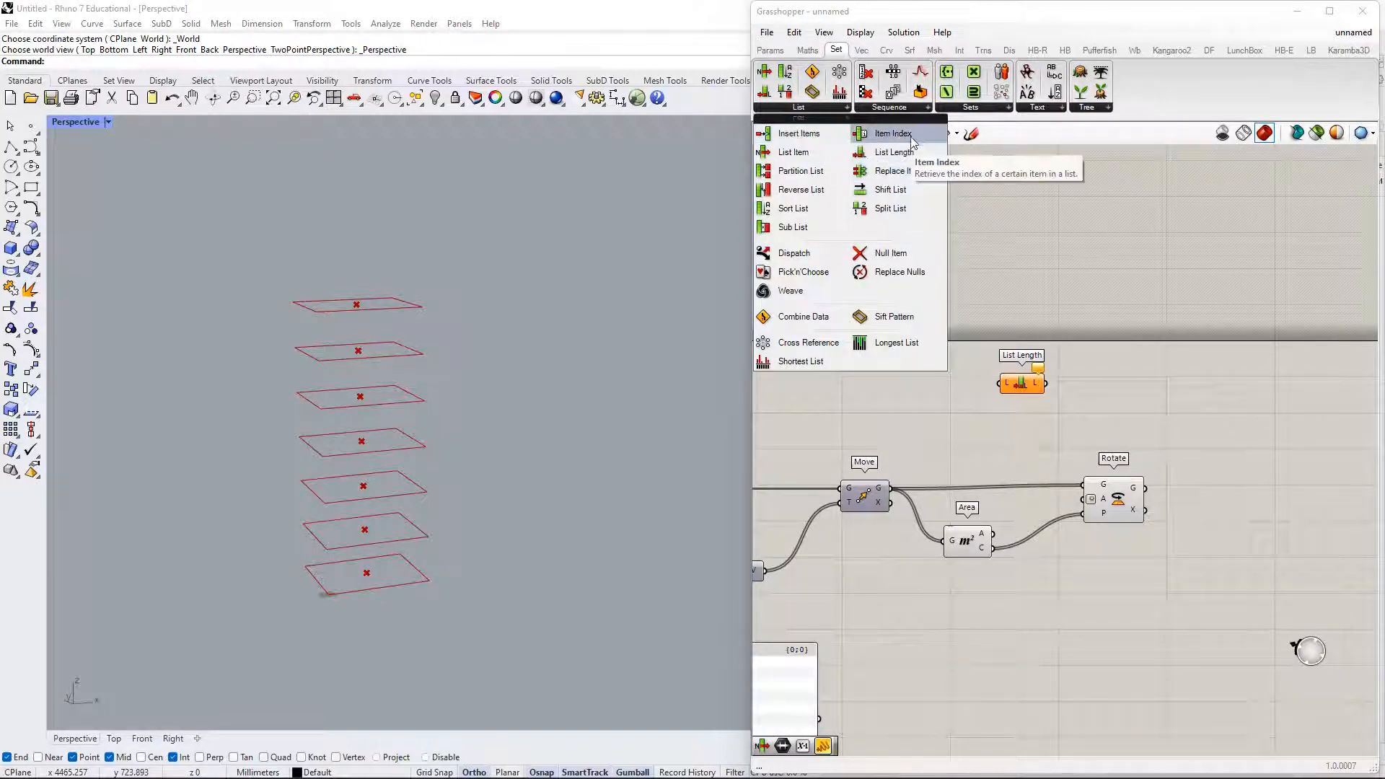
- Connect Move's geometry output to the List Length input
scroll(927, 467, up, 4)
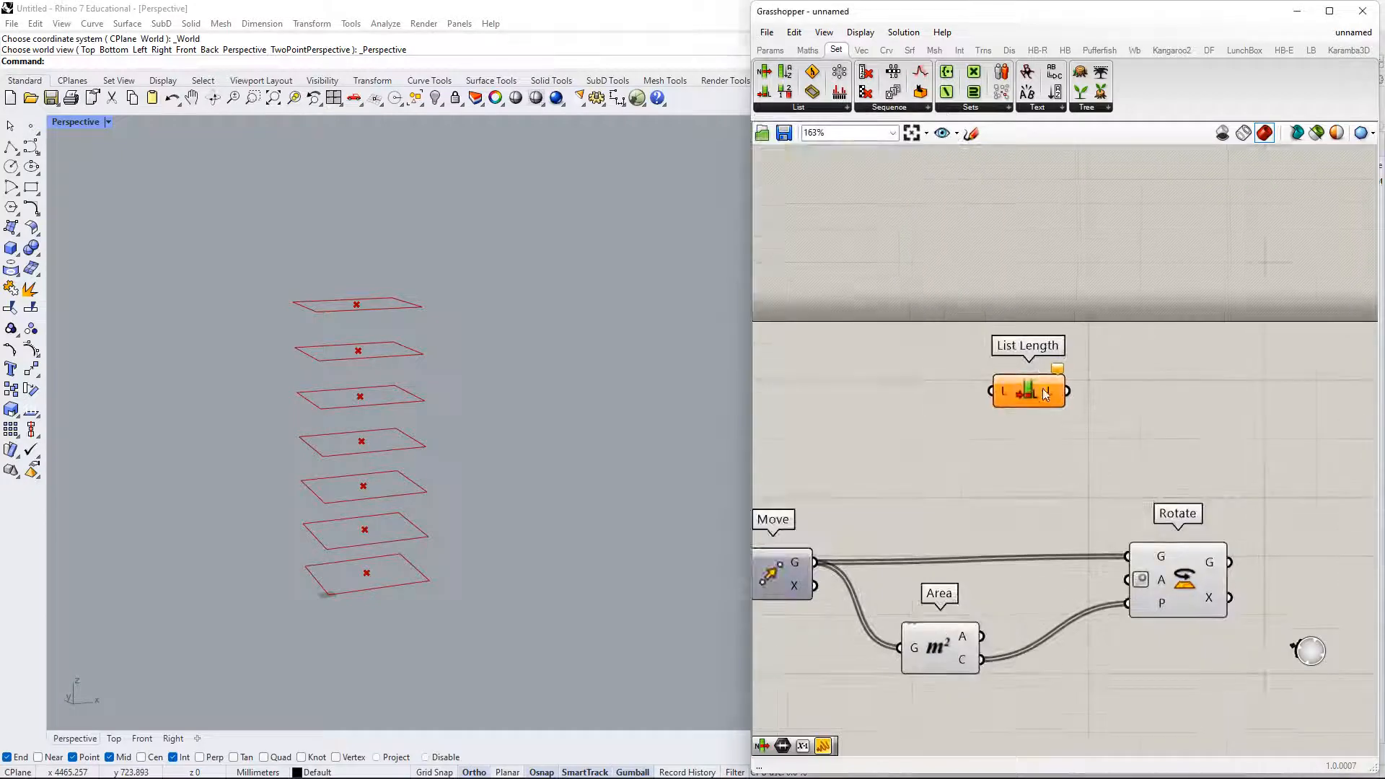
click(1067, 332)
drag(1068, 332, 868, 502)
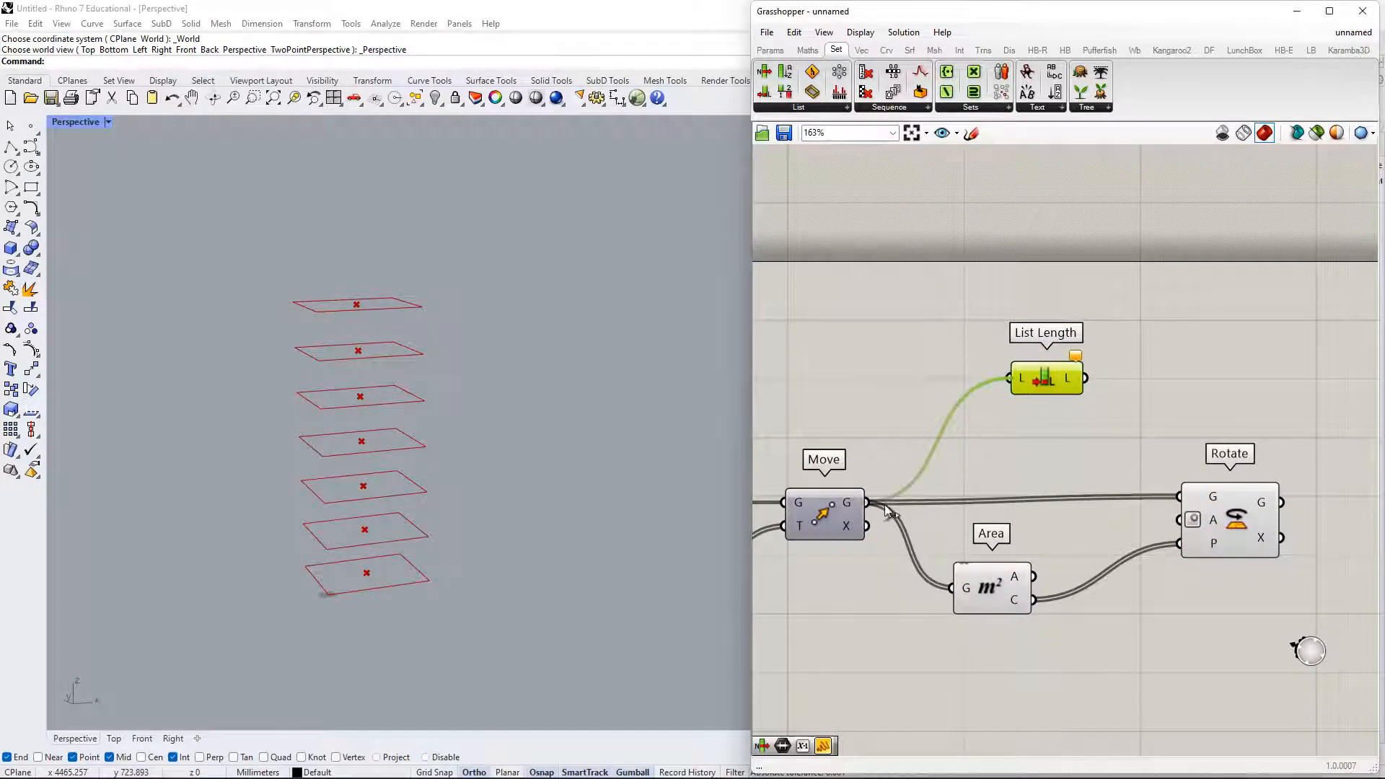
right_drag(1073, 384, 1054, 436)
- Add a panel above List Length, connect it to Move's geometry output and enlarge it to show every rectangle entry
double_click(1087, 303)
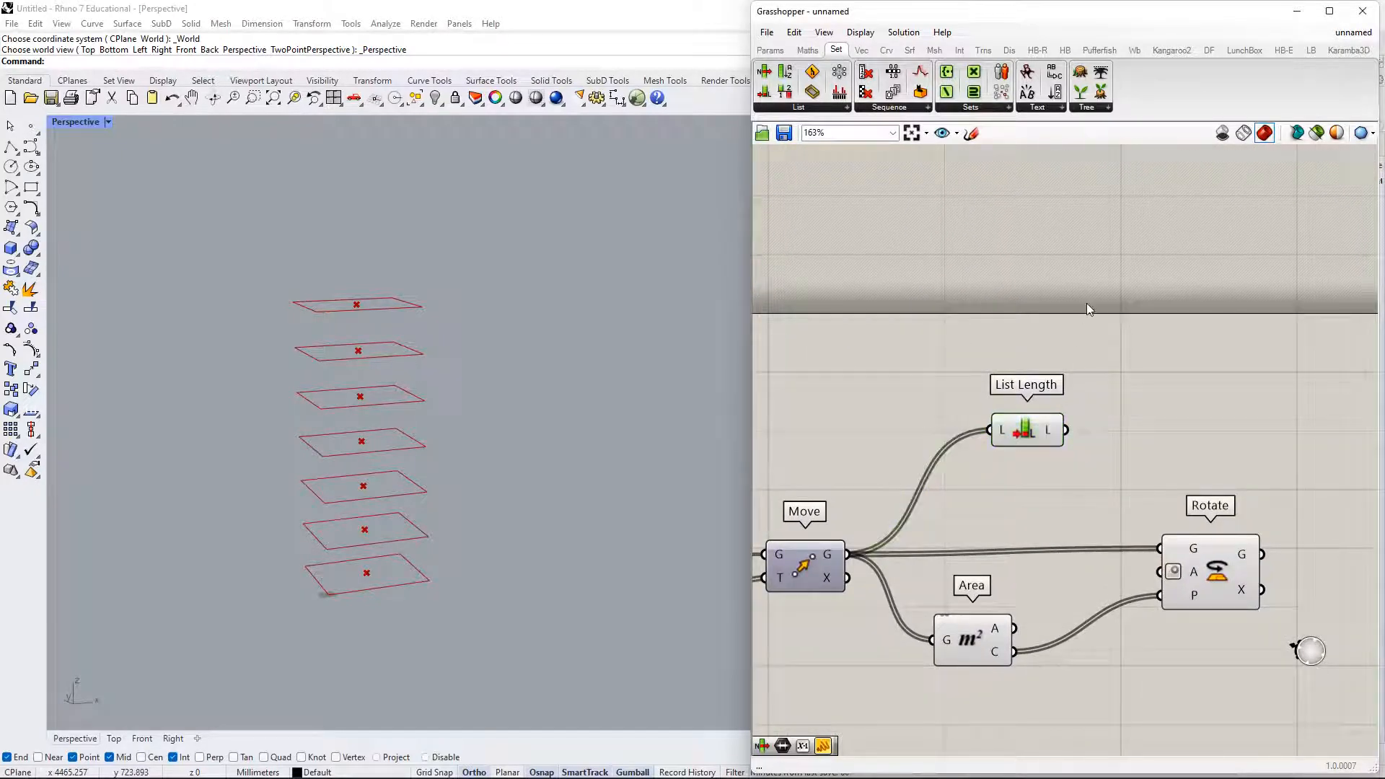
text(//)
key(Return)
drag(990, 304, 848, 554)
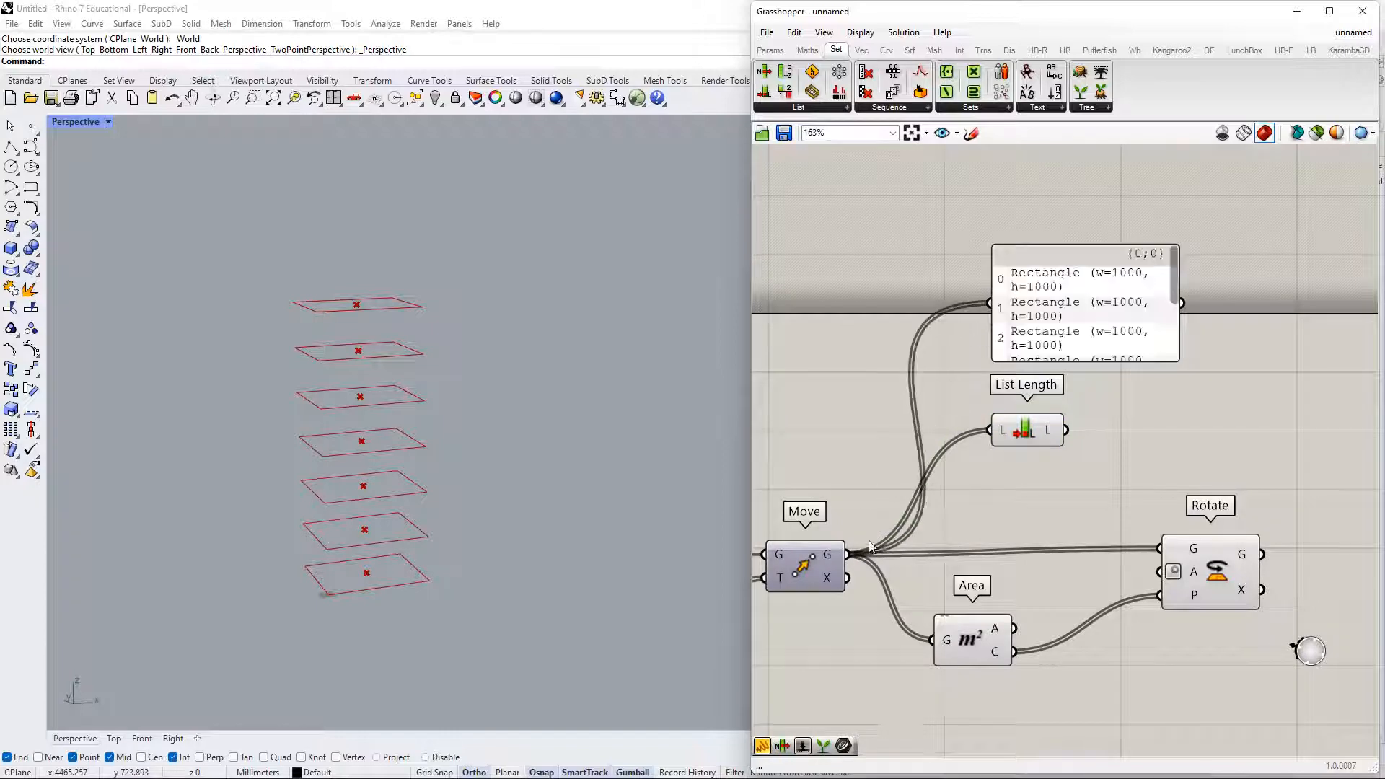
right_drag(1160, 354, 1146, 446)
drag(1145, 446, 1299, 431)
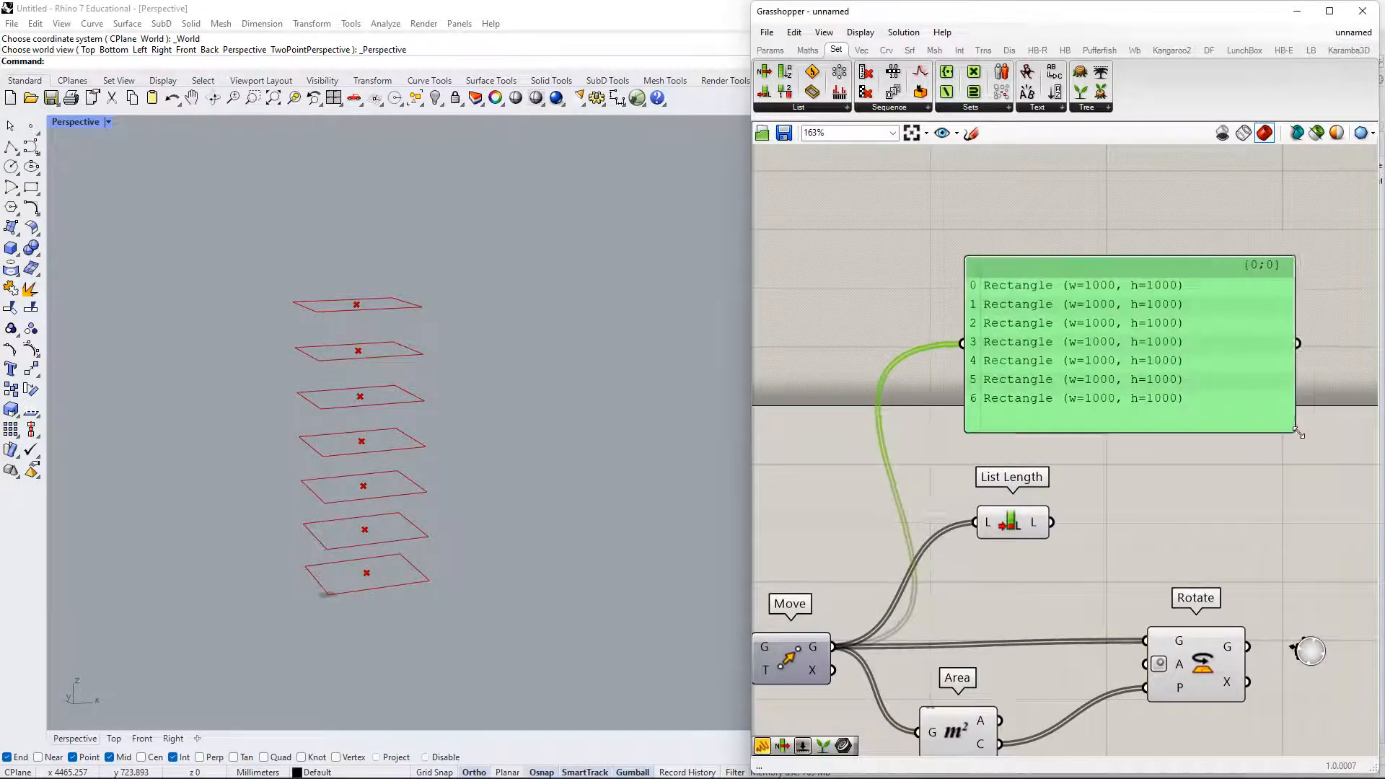
right_drag(805, 681, 845, 610)
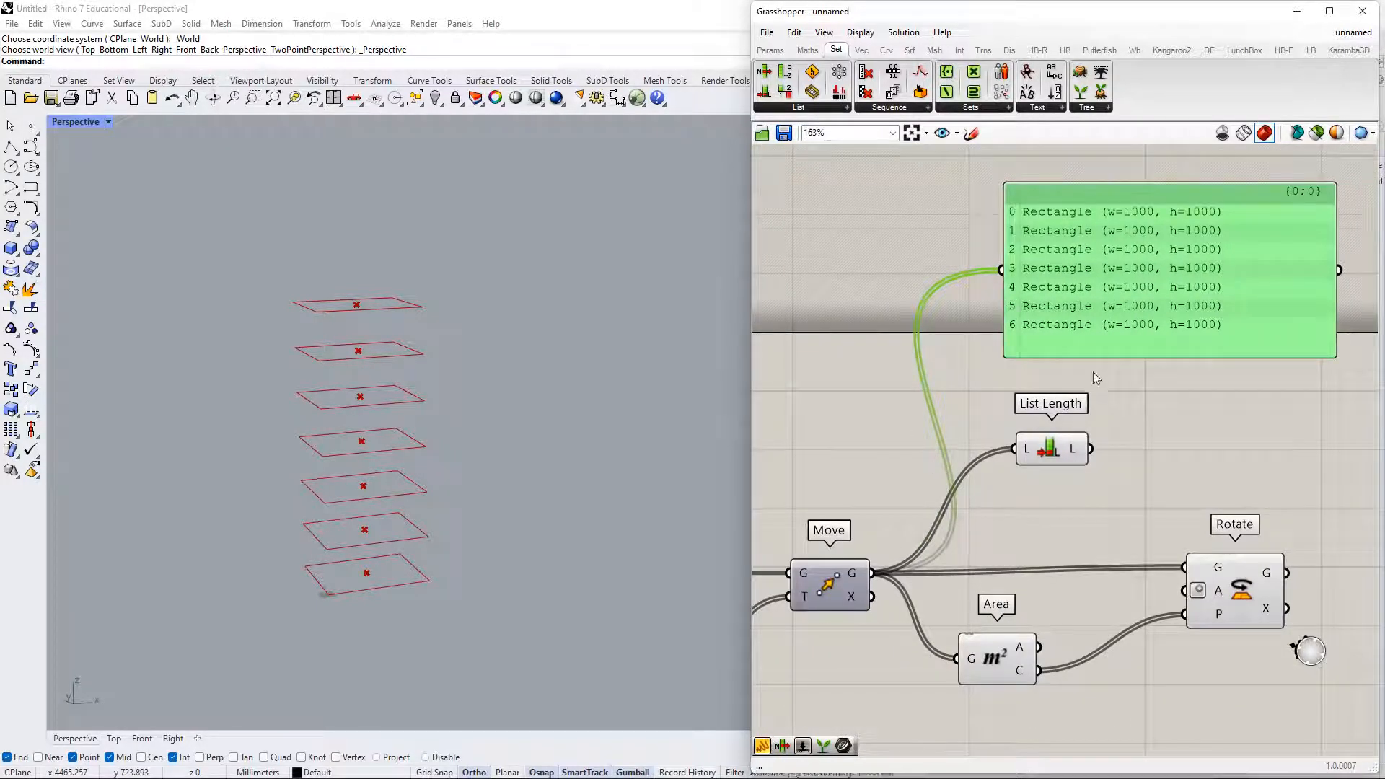
scroll(1096, 378, down, 2)
right_drag(1086, 386, 1060, 412)
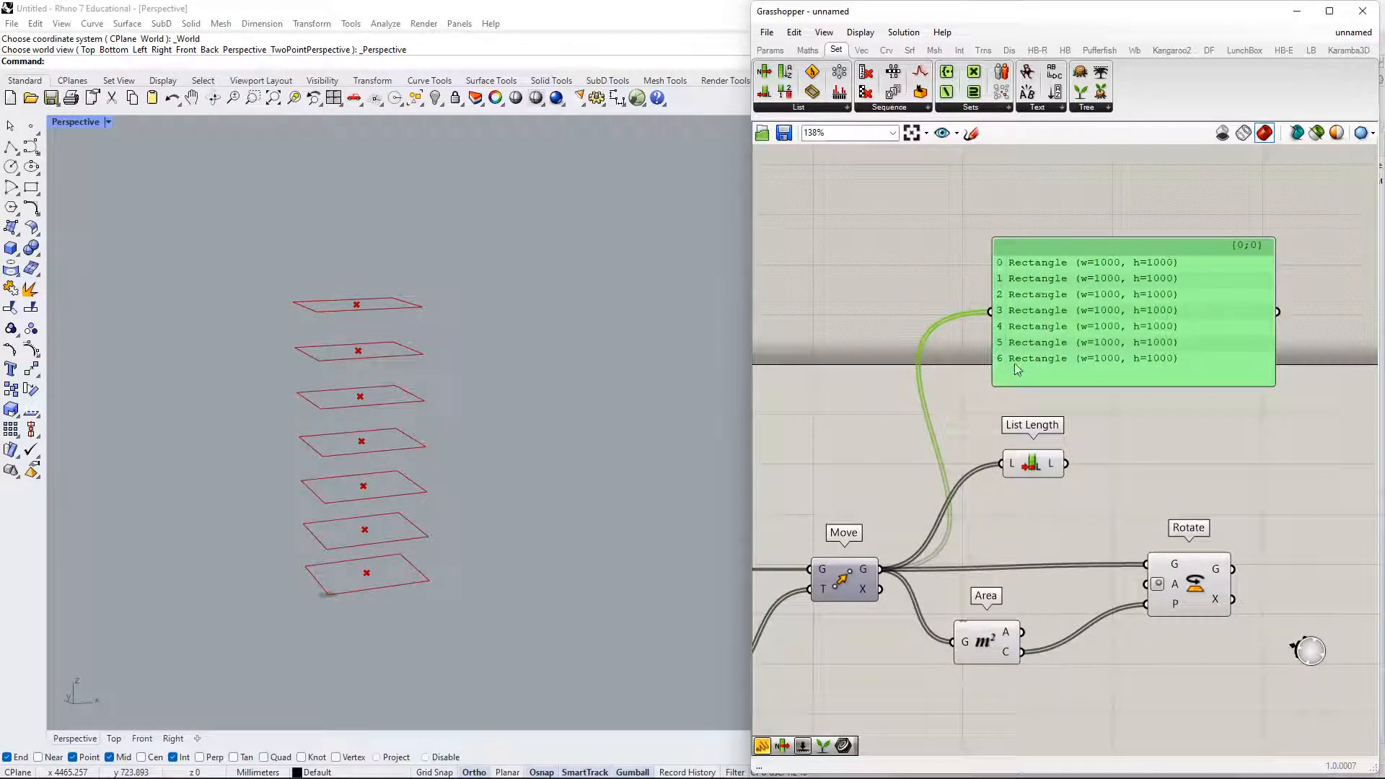
- Add a panel beside List Length and connect it to the List Length output to read the item count
drag(1019, 471, 1011, 466)
double_click(1111, 456)
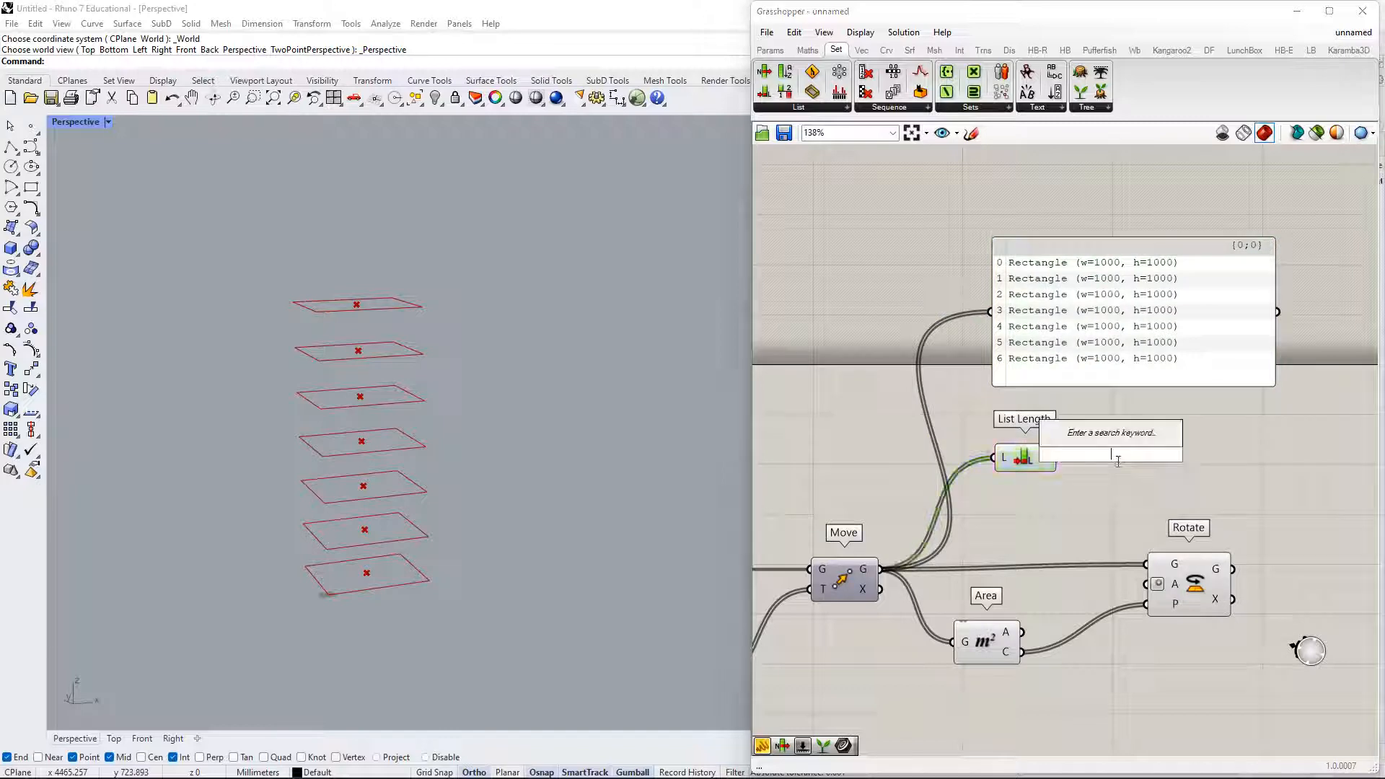
text(//)
key(Return)
drag(1127, 458, 1186, 460)
drag(1090, 459, 1058, 458)
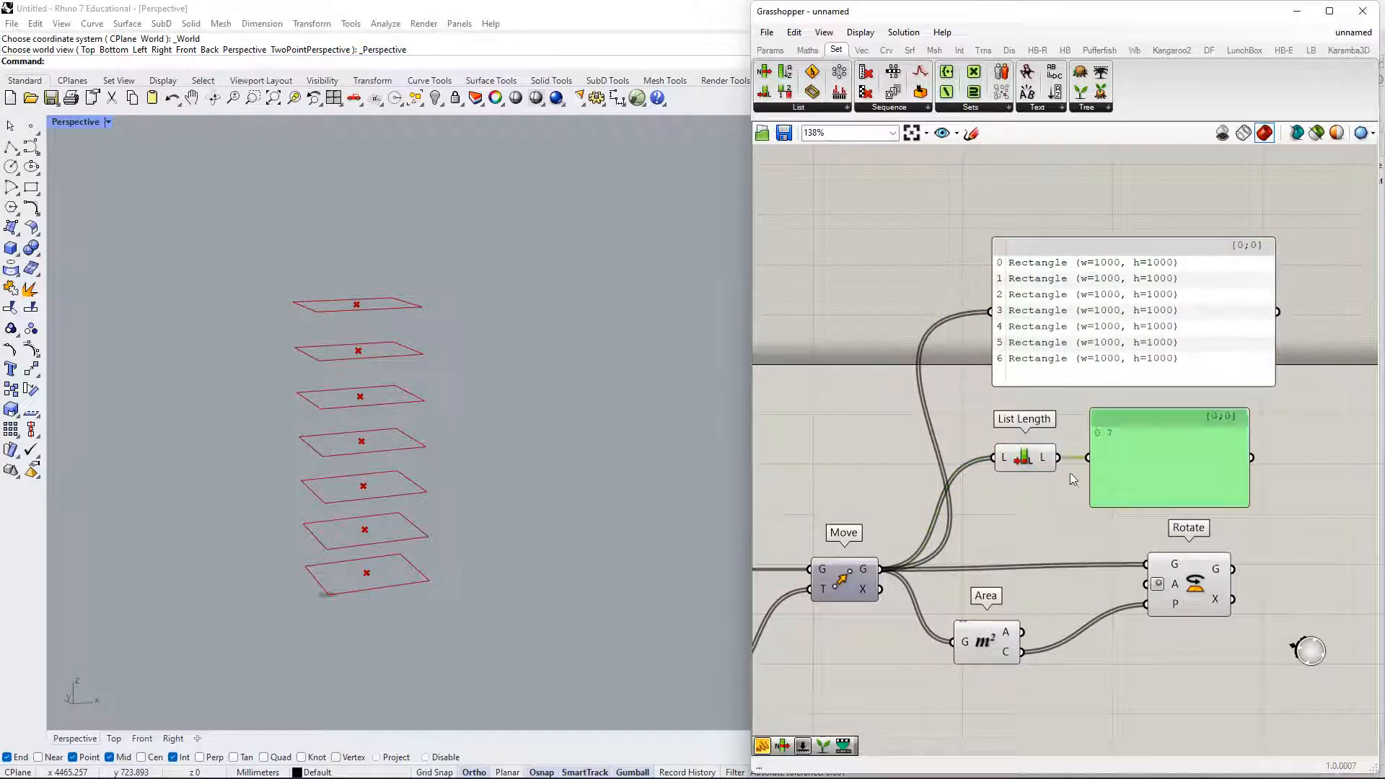
right_drag(1135, 446, 1082, 426)
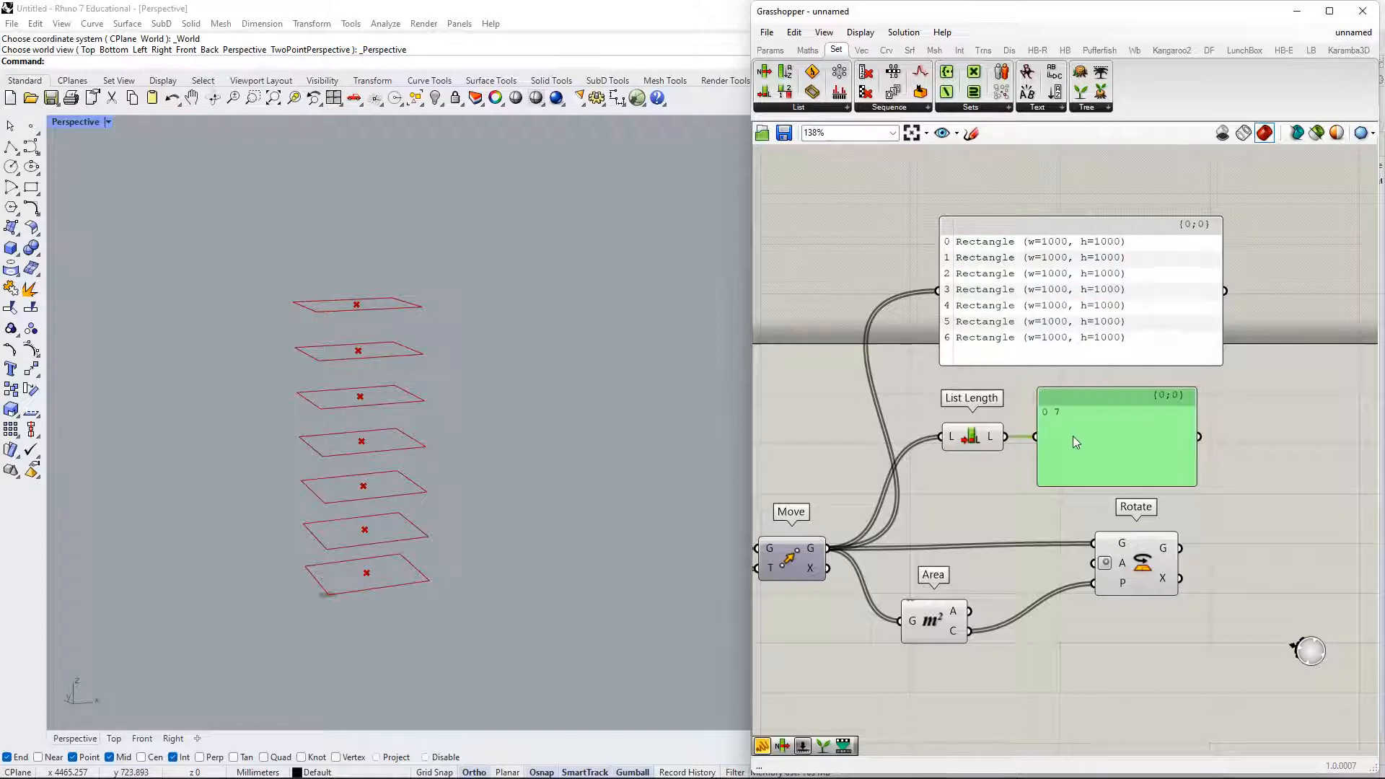
- Delete the panel attached to List Length and reposition List Length above the Area component
drag(1089, 442, 1113, 444)
key(Delete)
right_drag(1045, 461, 1101, 399)
mouse_move(1071, 373)
mouse_down()
mouse_move(1055, 408)
mouse_move(1058, 394)
mouse_up()
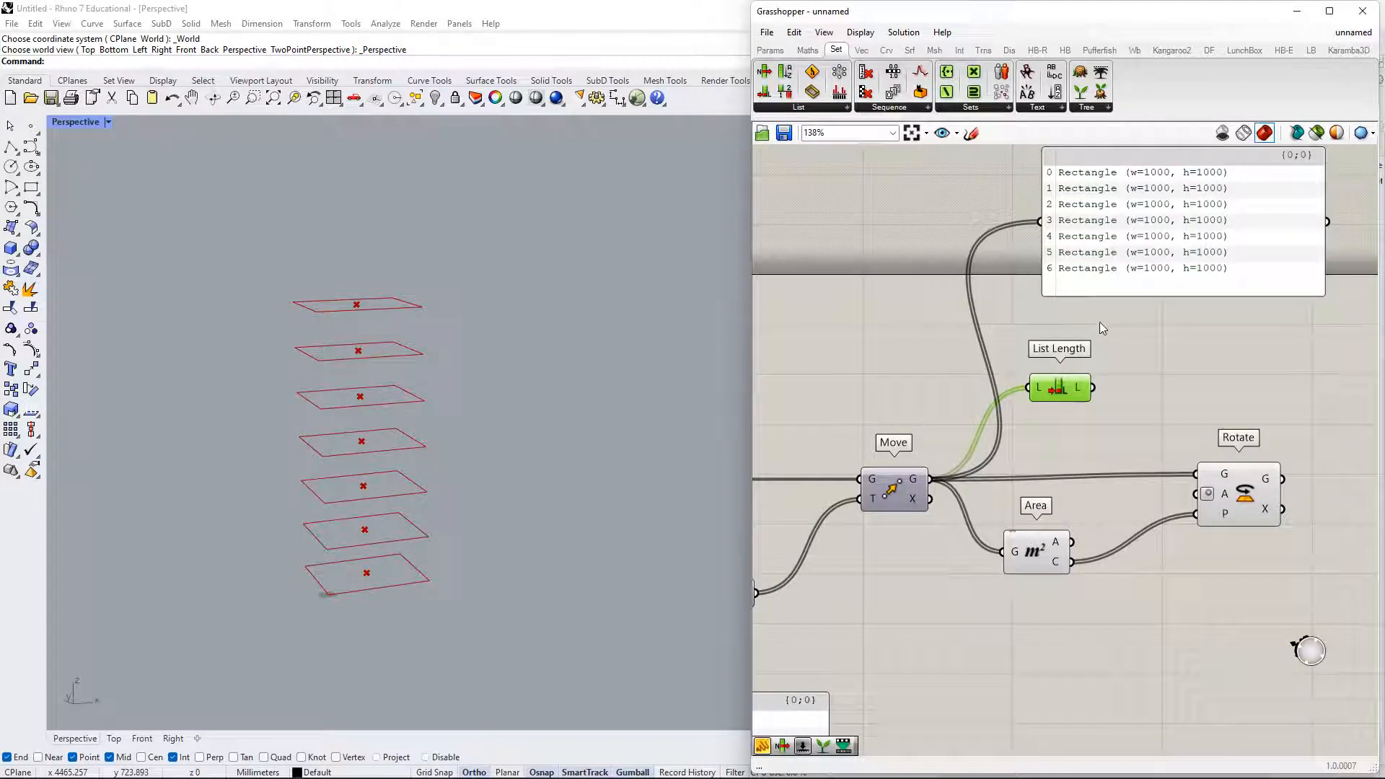
- Delete the panel listing Move's rectangle geometry and place List Length closer above the Area component
right_drag(1151, 360, 1120, 402)
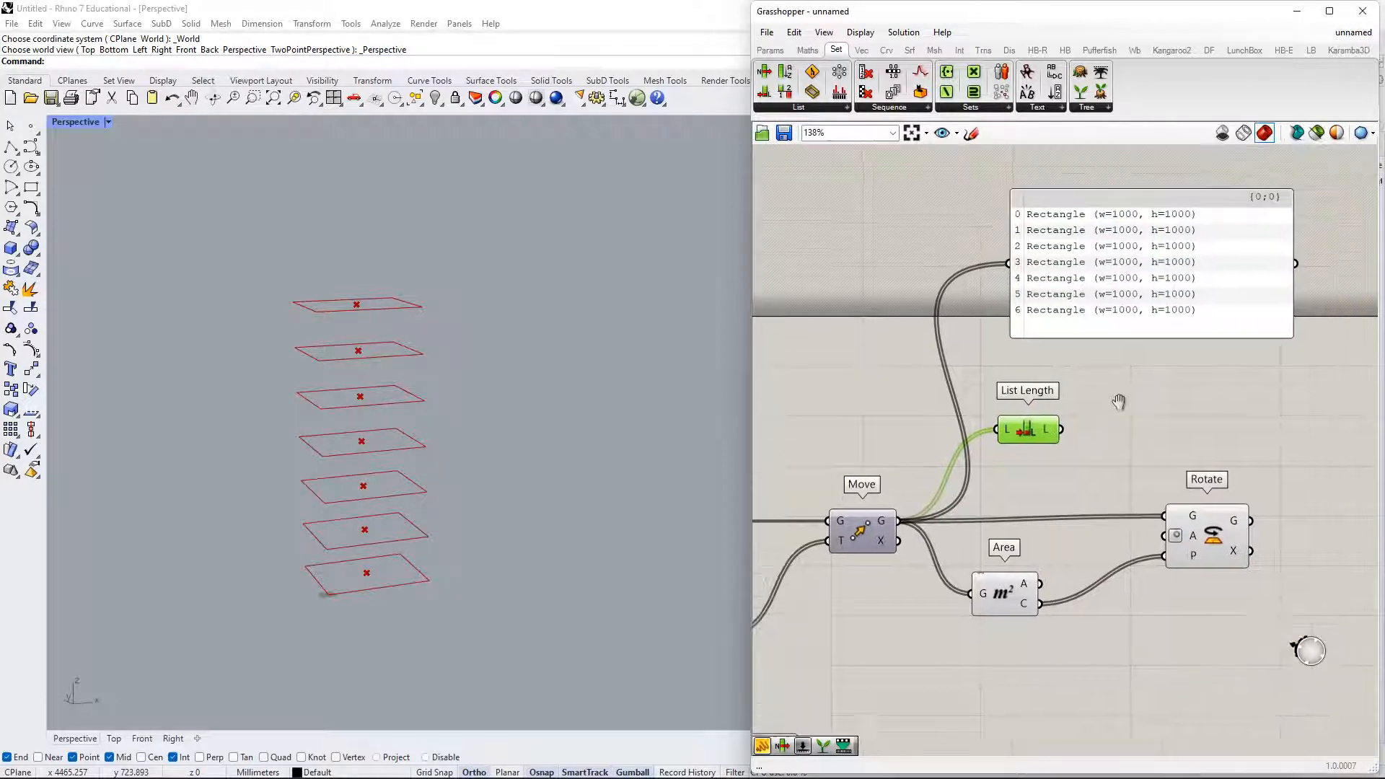
drag(1116, 299, 1020, 247)
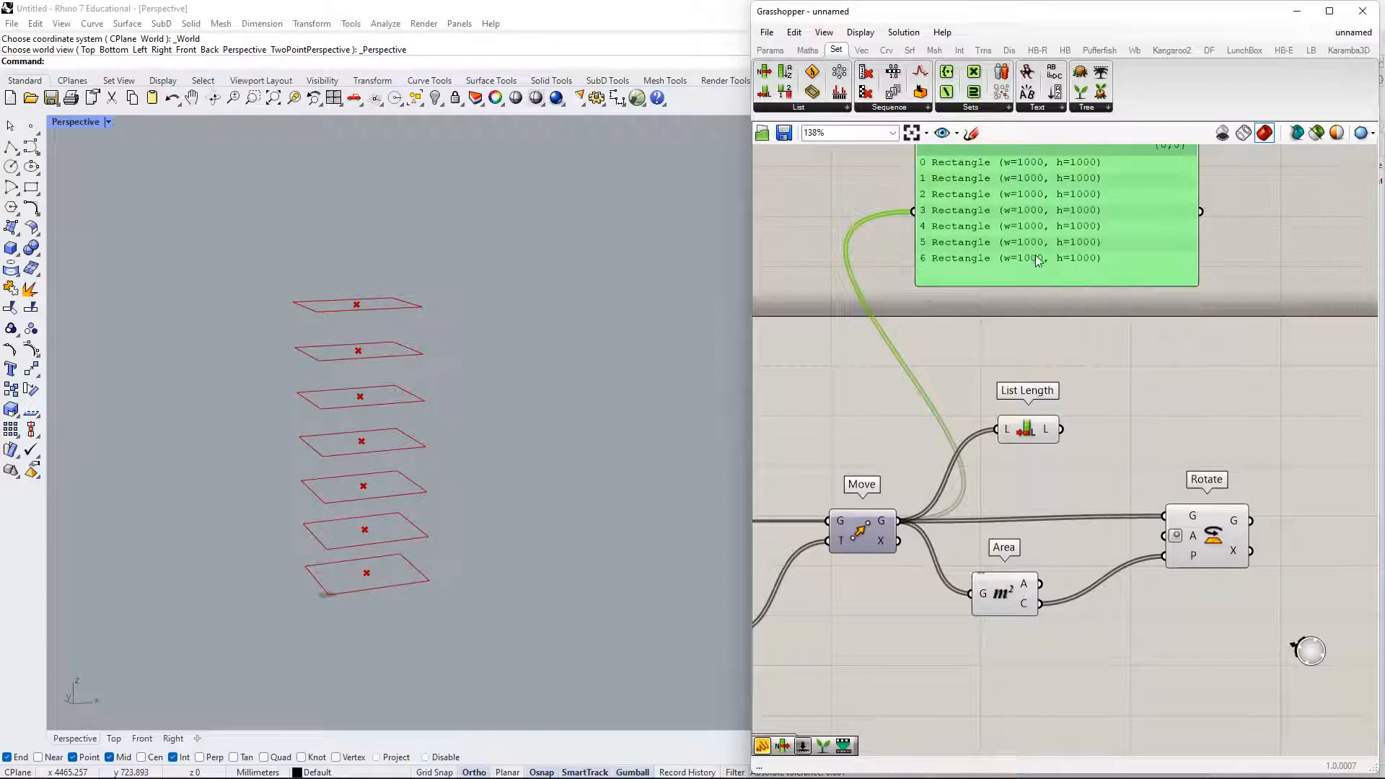
key(Delete)
right_drag(1076, 359, 1119, 358)
drag(1060, 424, 1057, 453)
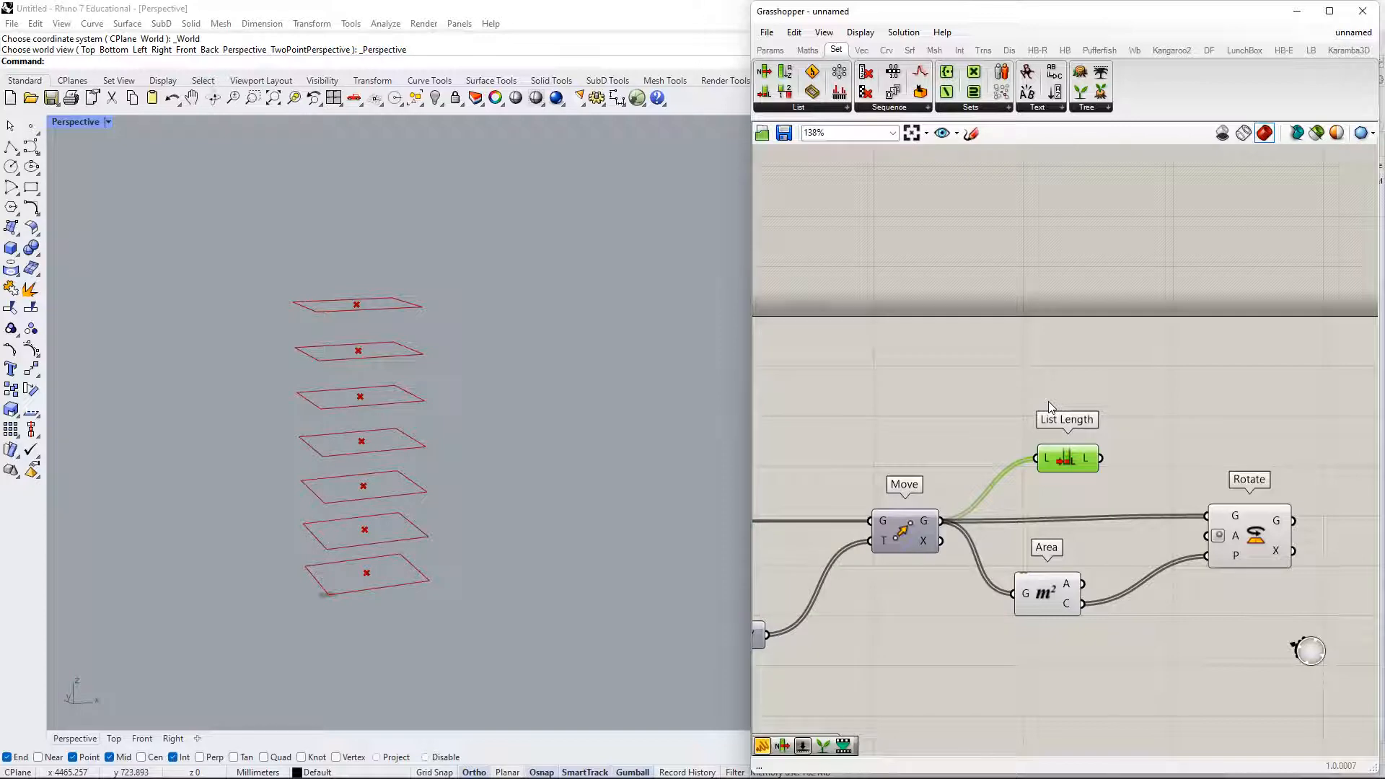
- Reposition the Series component beneath Rectangle and shift its value panel further away from Series
scroll(1045, 398, down, 2)
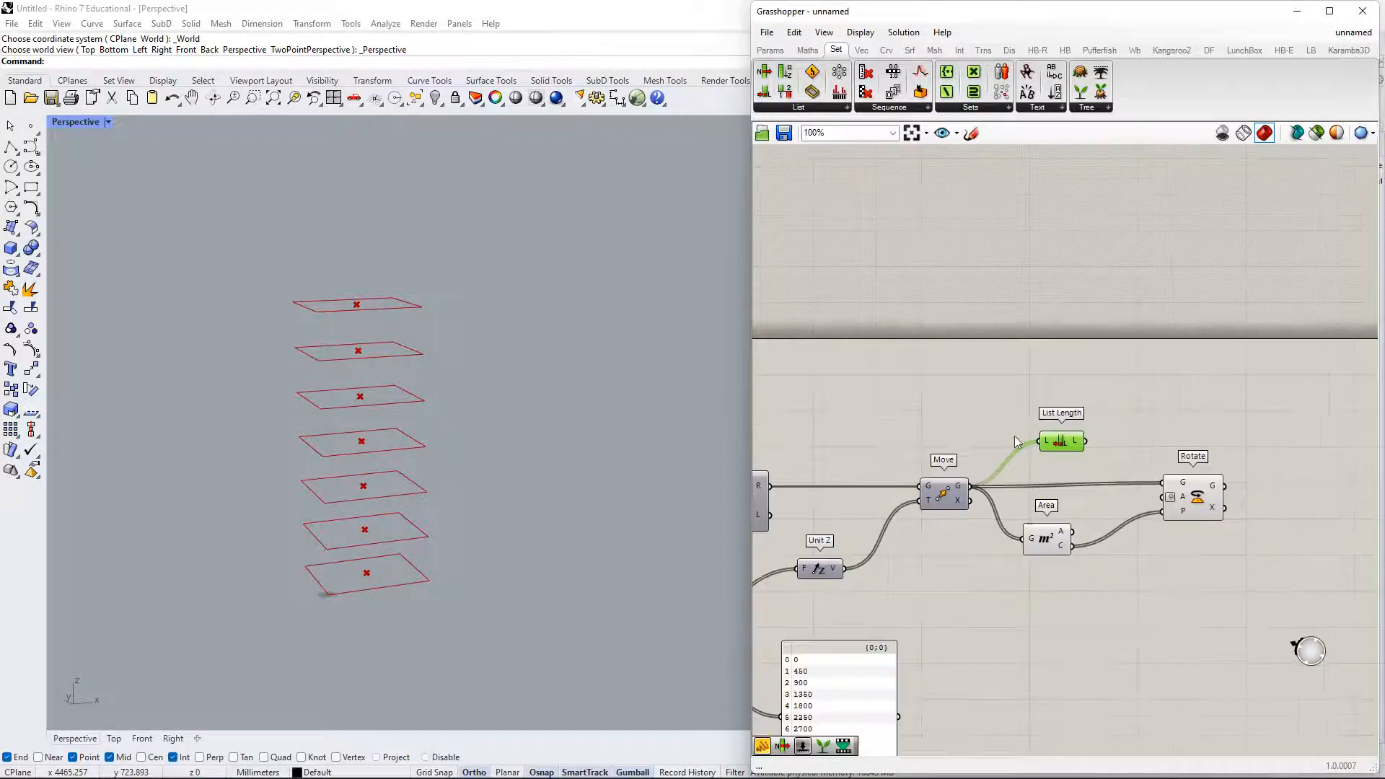
right_drag(983, 436, 1150, 307)
right_drag(990, 521, 1078, 450)
drag(921, 434, 998, 399)
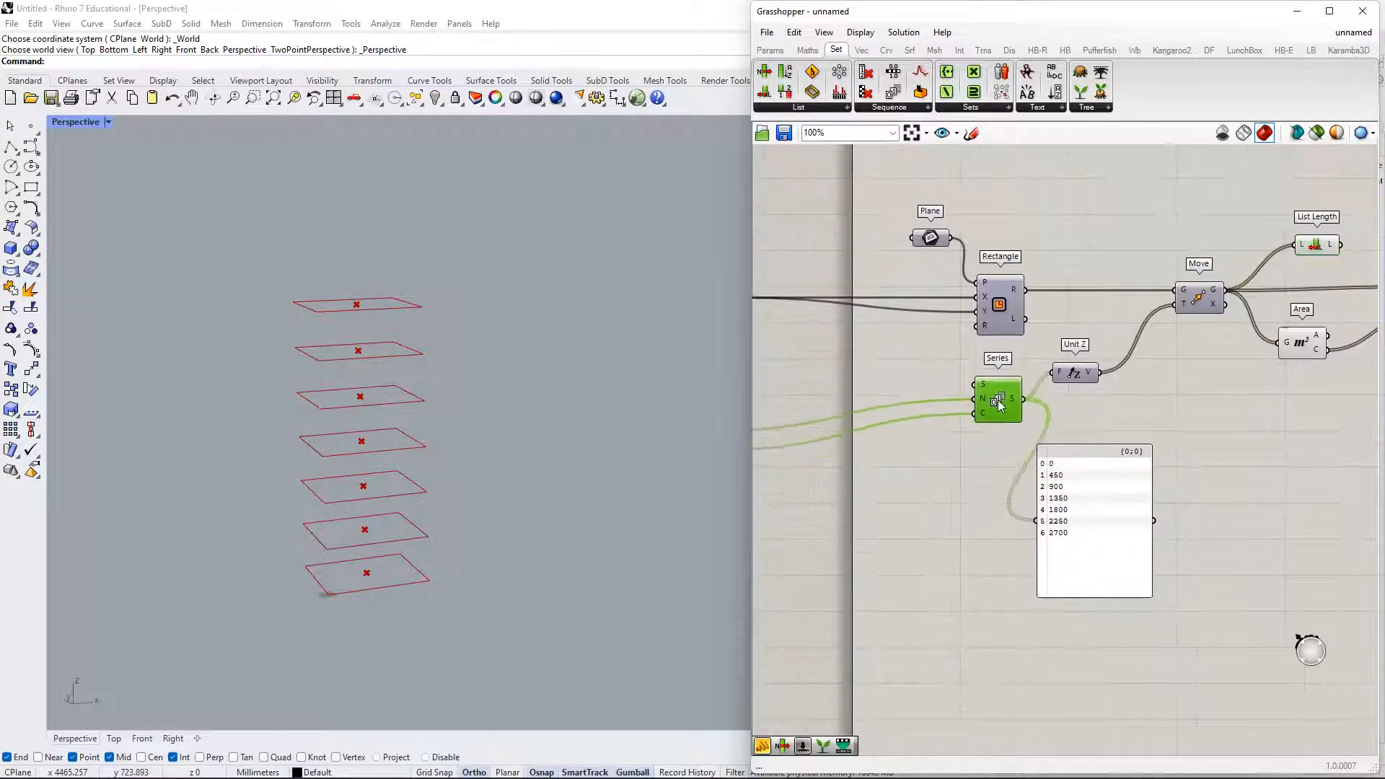
drag(1074, 470, 1140, 453)
right_drag(1140, 453, 1071, 496)
right_drag(954, 454, 935, 620)
right_drag(1136, 306, 1066, 267)
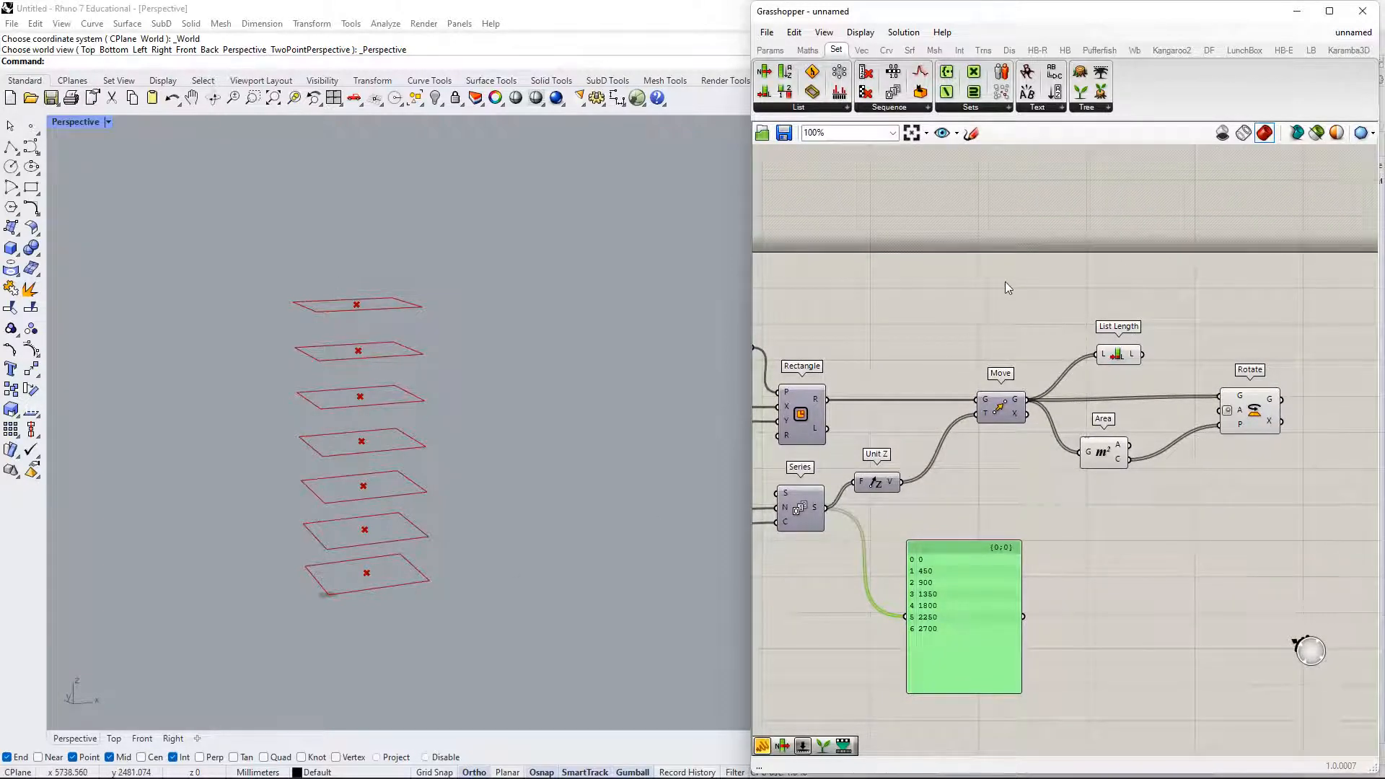
right_drag(1006, 283, 966, 325)
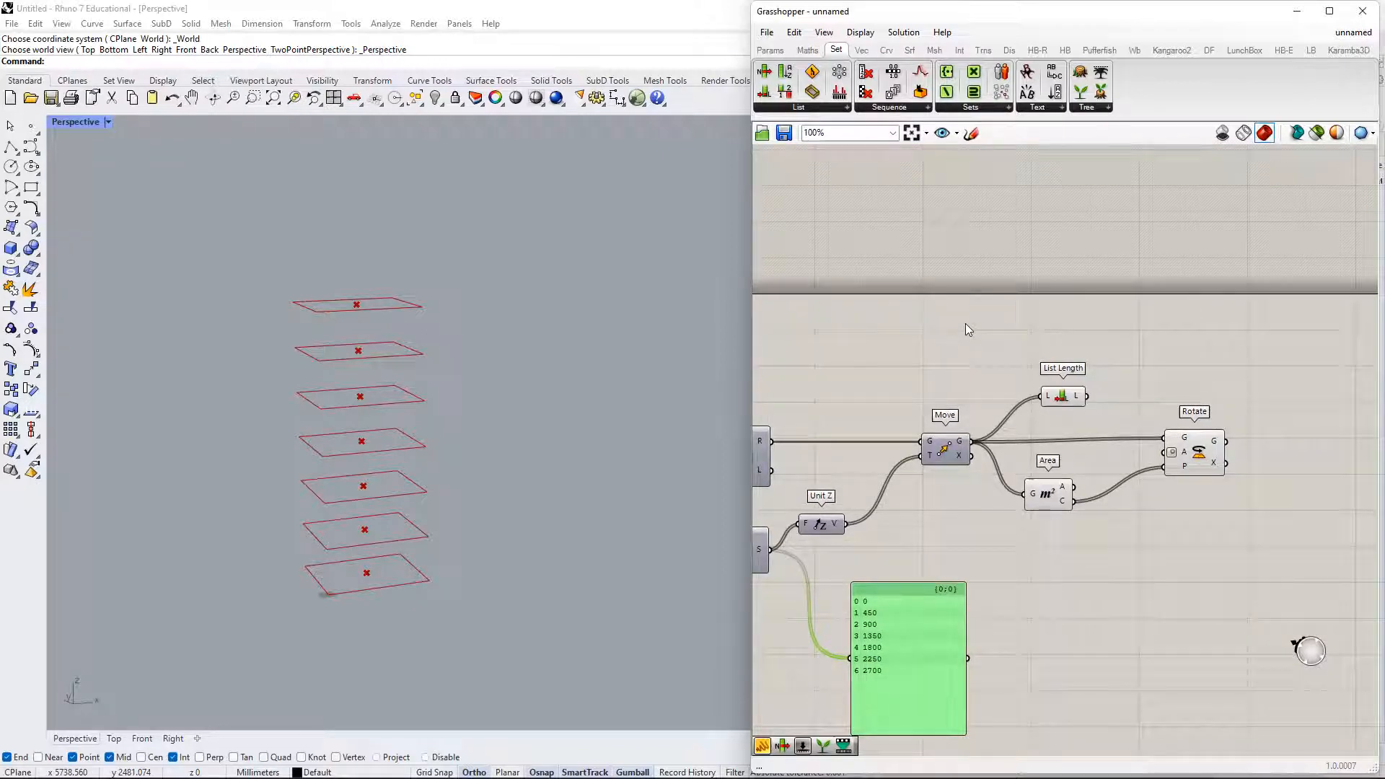
right_drag(1075, 292, 1019, 265)
double_click(1021, 266)
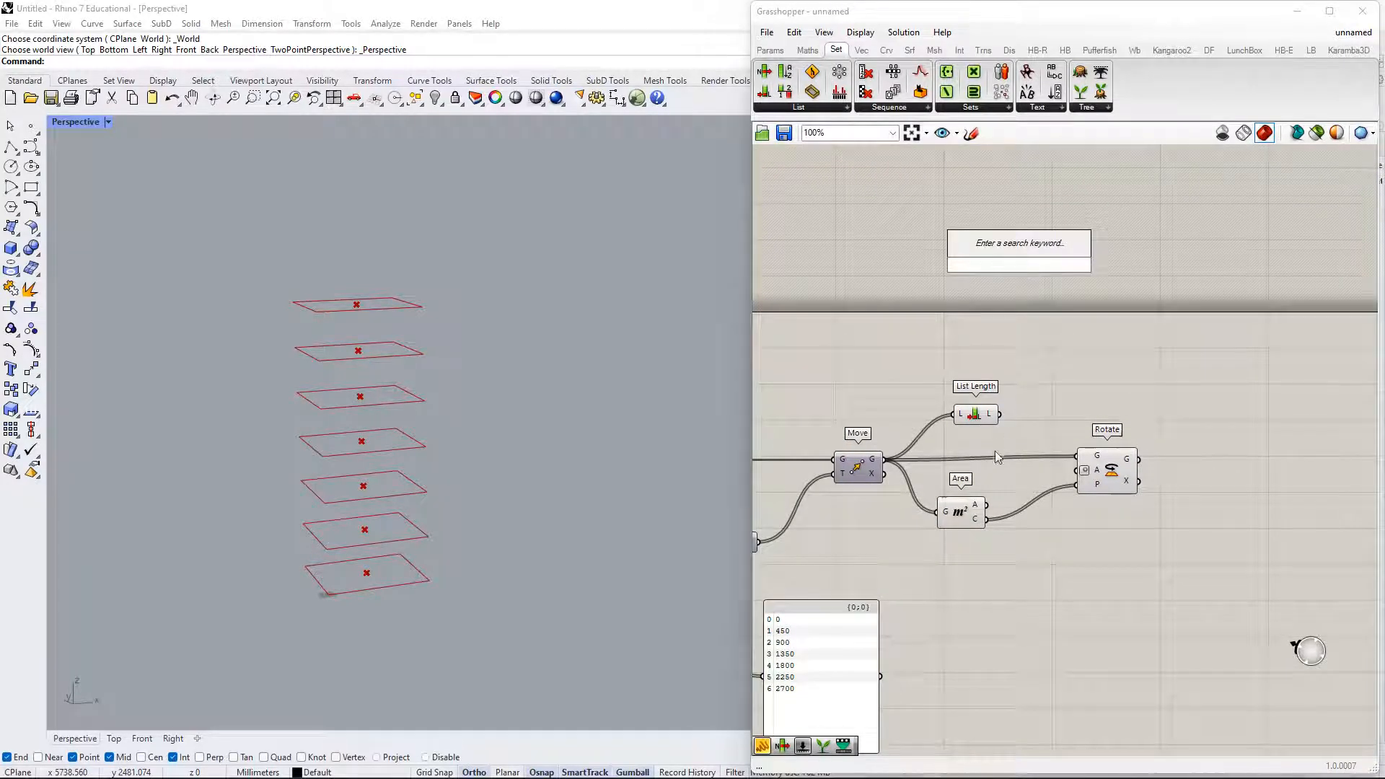
- Move the Series component slightly lower beneath the Rectangle component
right_drag(995, 452, 1184, 324)
right_drag(857, 433, 989, 368)
drag(990, 368, 986, 388)
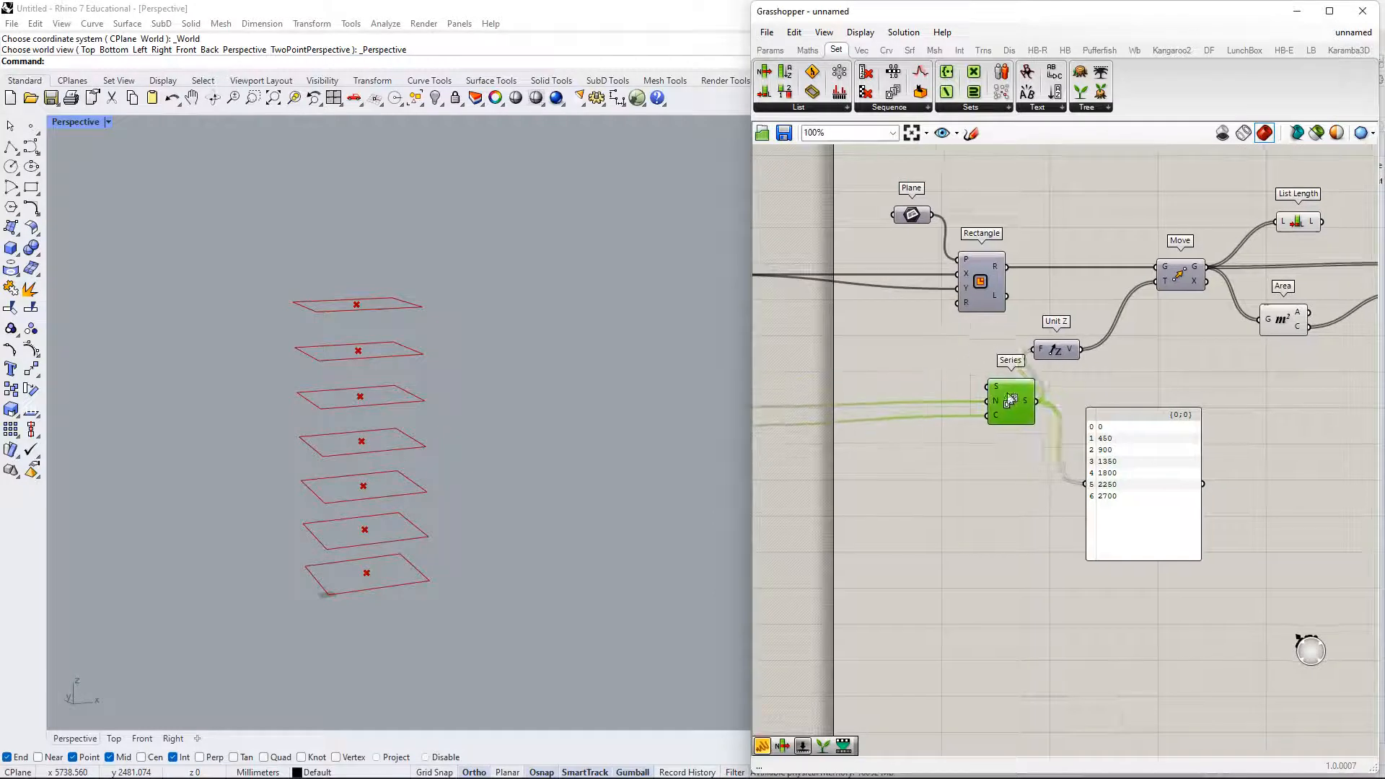
right_drag(1063, 391, 933, 530)
- Add a Range component and place it in the open canvas area above List Length
double_click(1155, 280)
text(range)
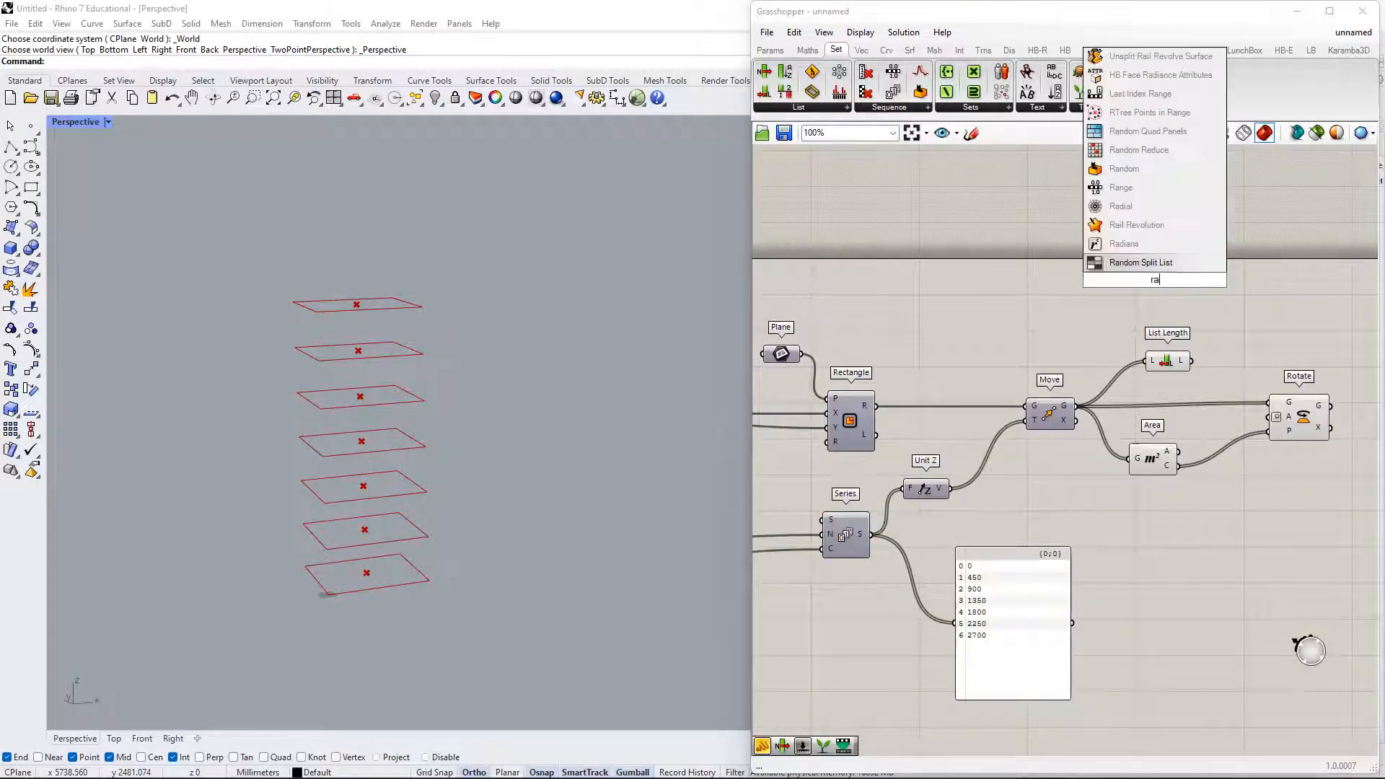
key(Return)
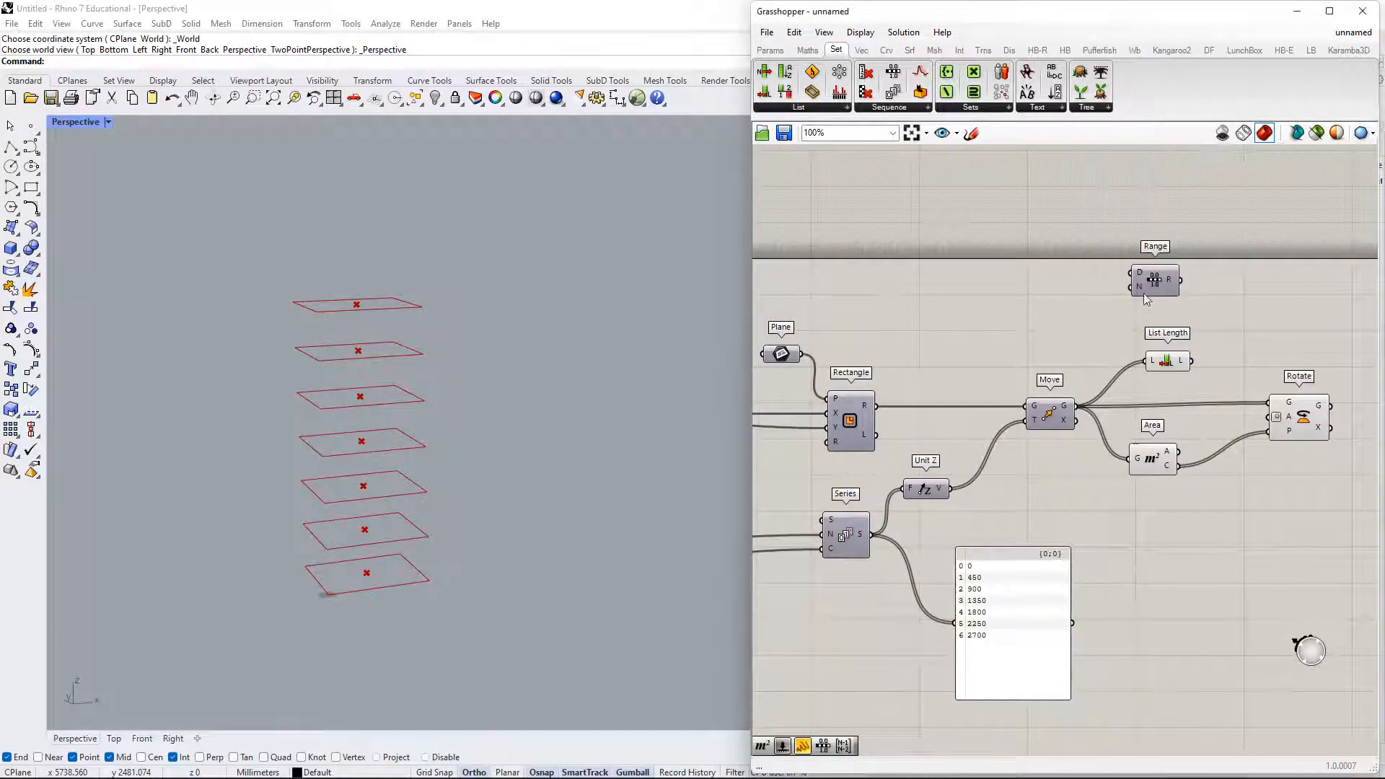
right_drag(1102, 337, 1027, 433)
drag(1088, 384, 1096, 299)
right_drag(1096, 293, 1021, 394)
mouse_move(1021, 394)
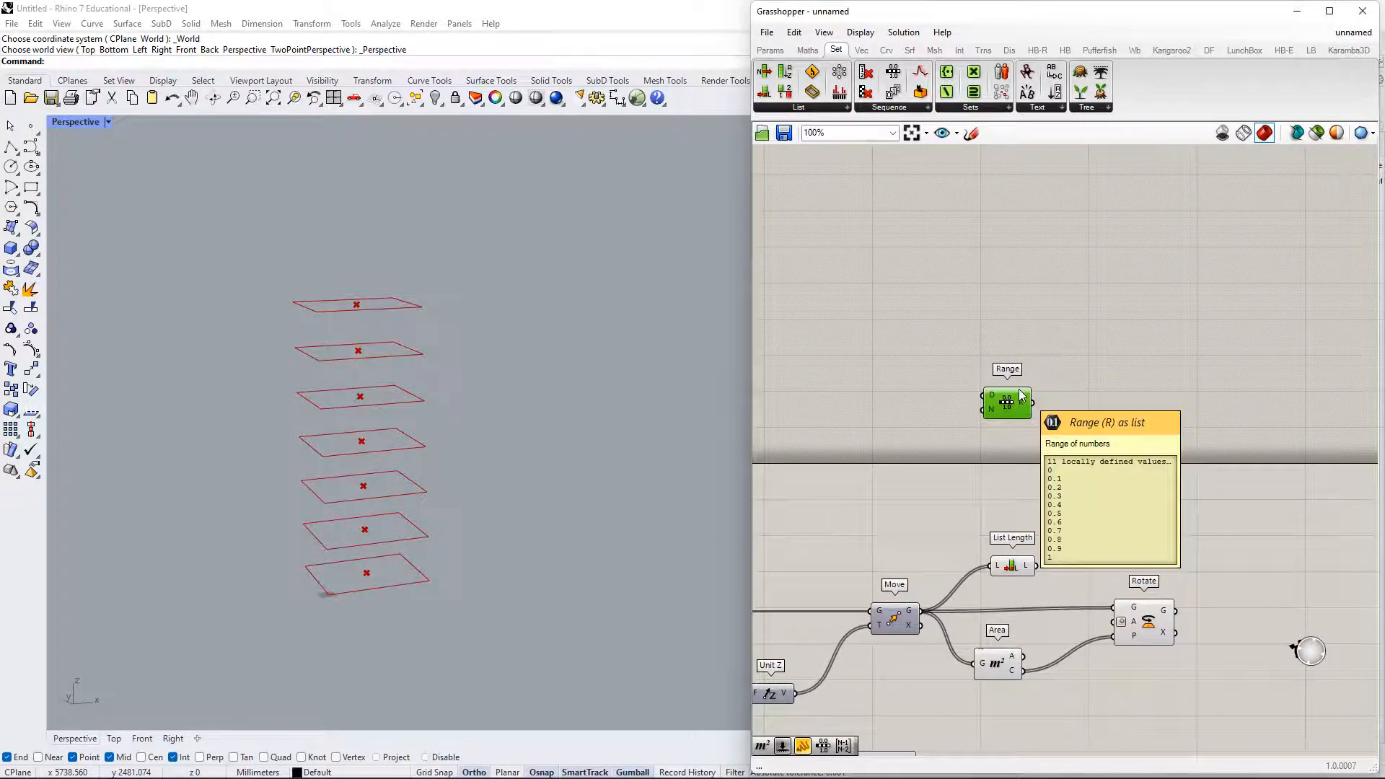
right_drag(949, 496, 1042, 392)
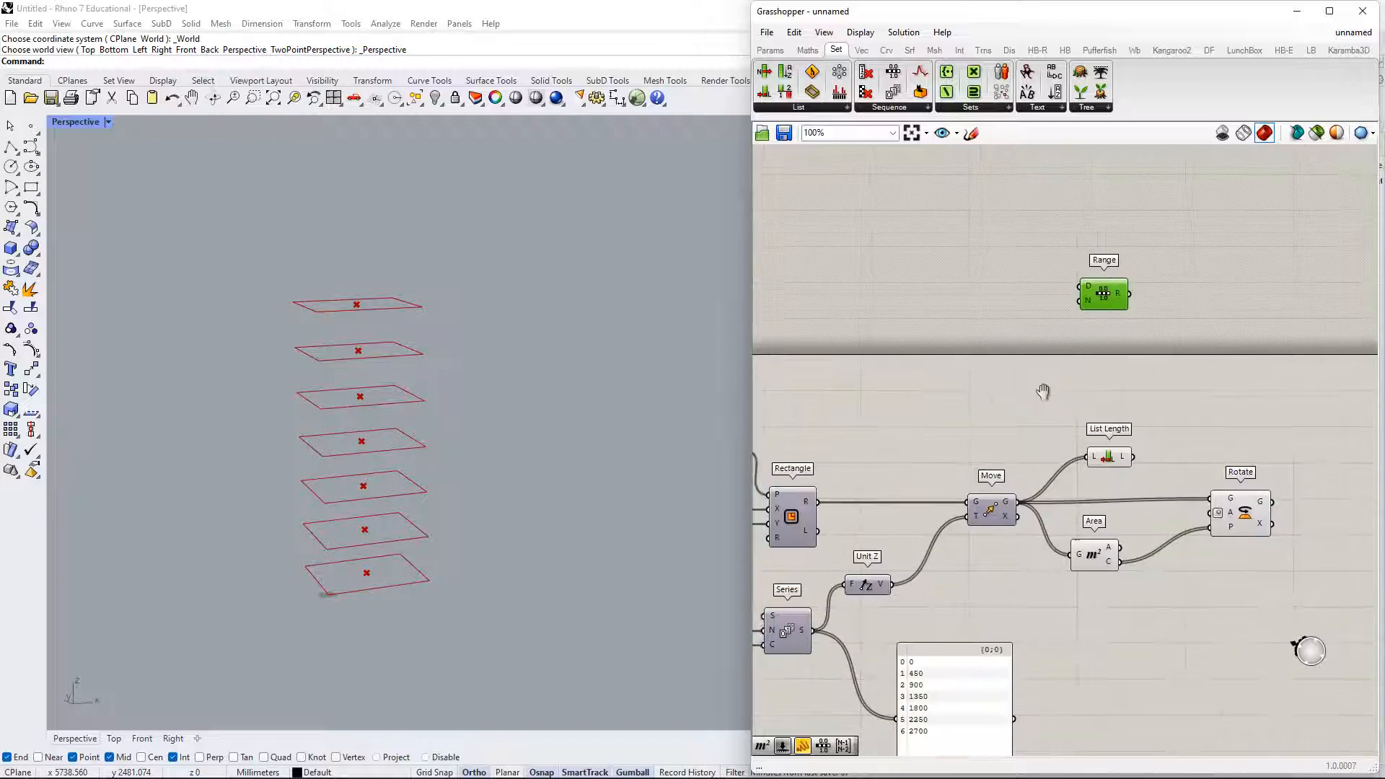
drag(1098, 303, 1070, 312)
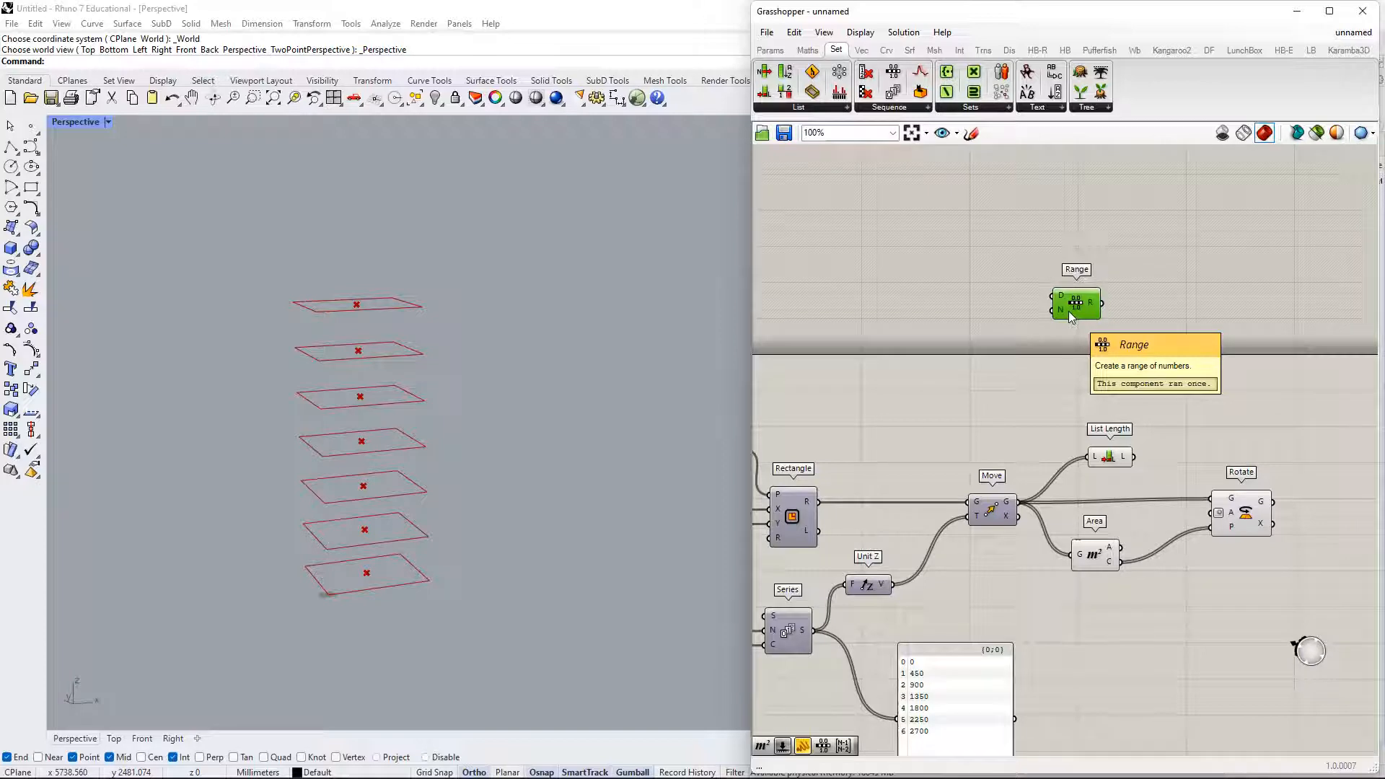
- Examine the Series component's inputs and the Floor Heights and Number of Floors sliders that feed it
right_drag(1092, 319, 1236, 215)
right_drag(926, 420, 1111, 270)
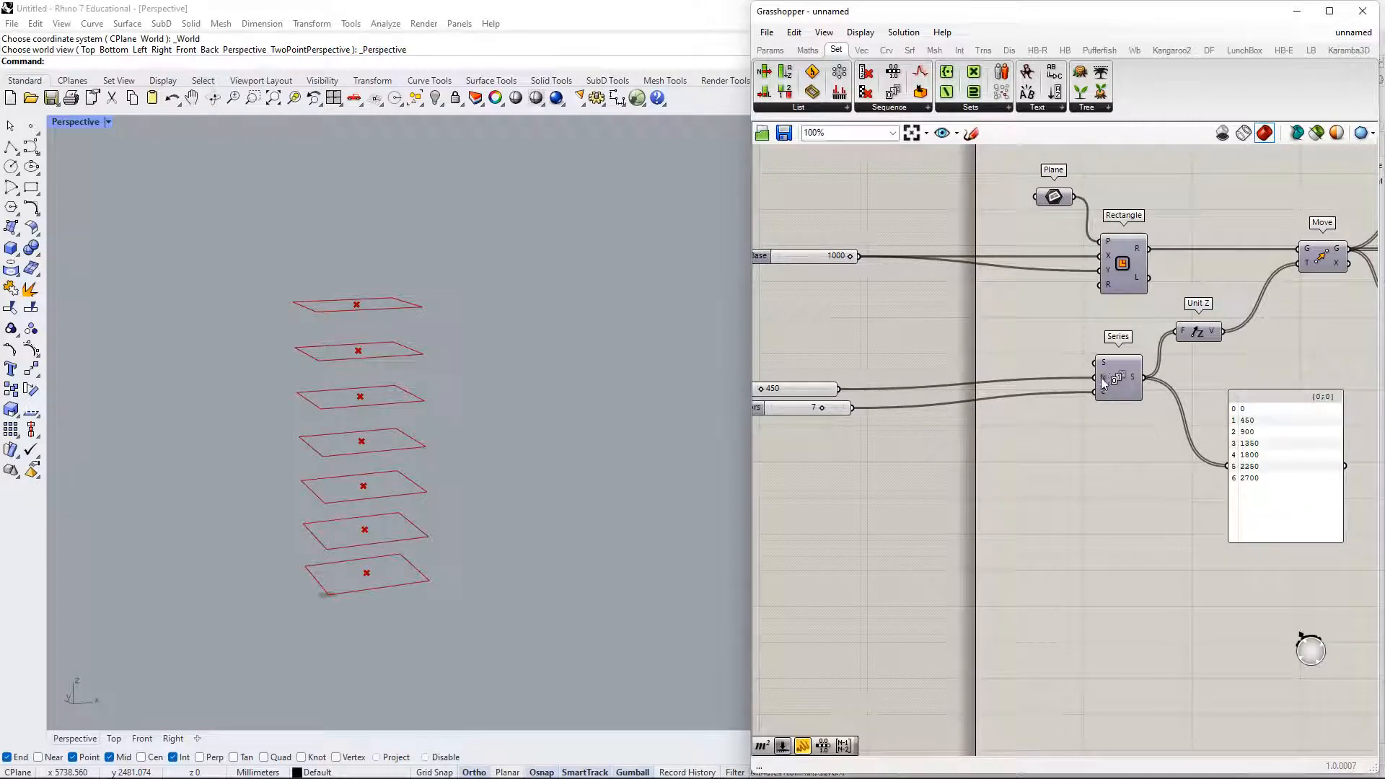
mouse_move(1101, 378)
right_drag(772, 387, 846, 374)
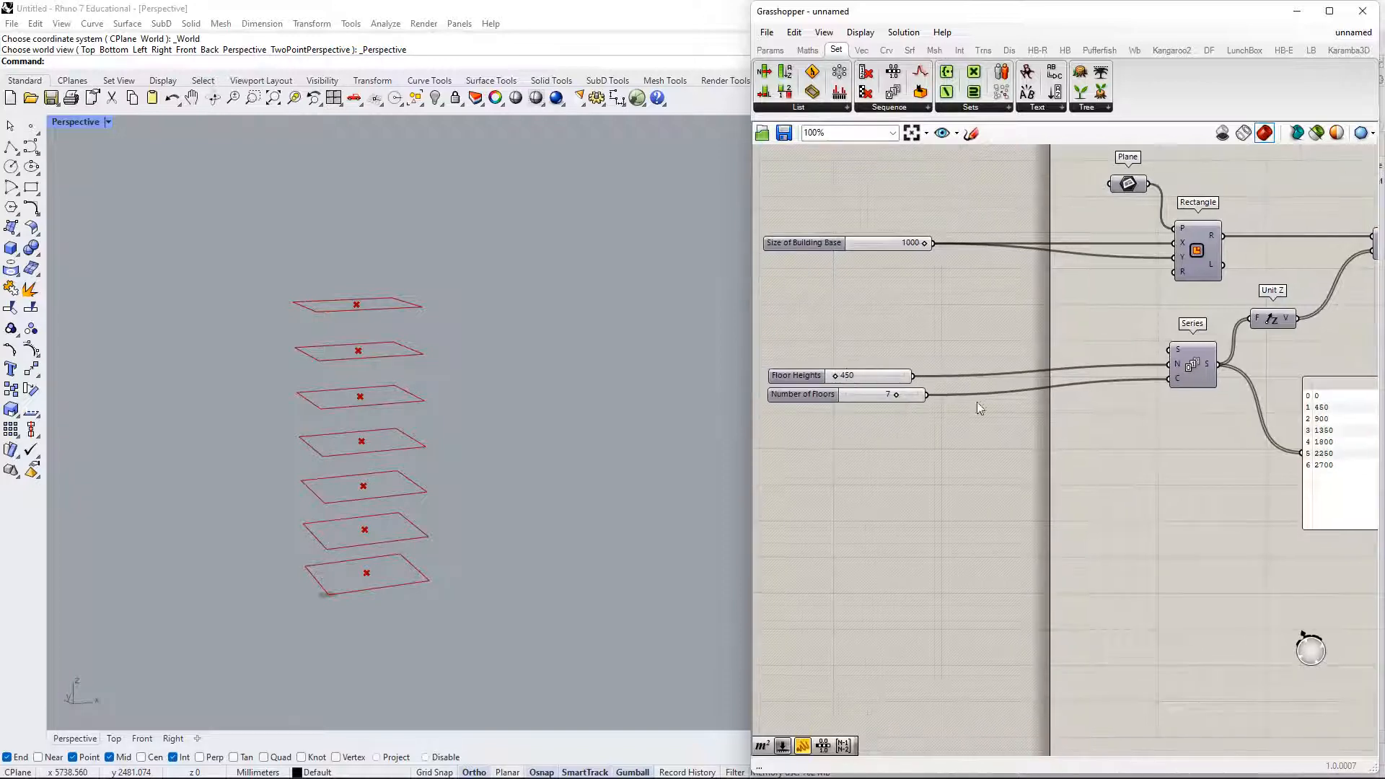
right_drag(1145, 440, 963, 465)
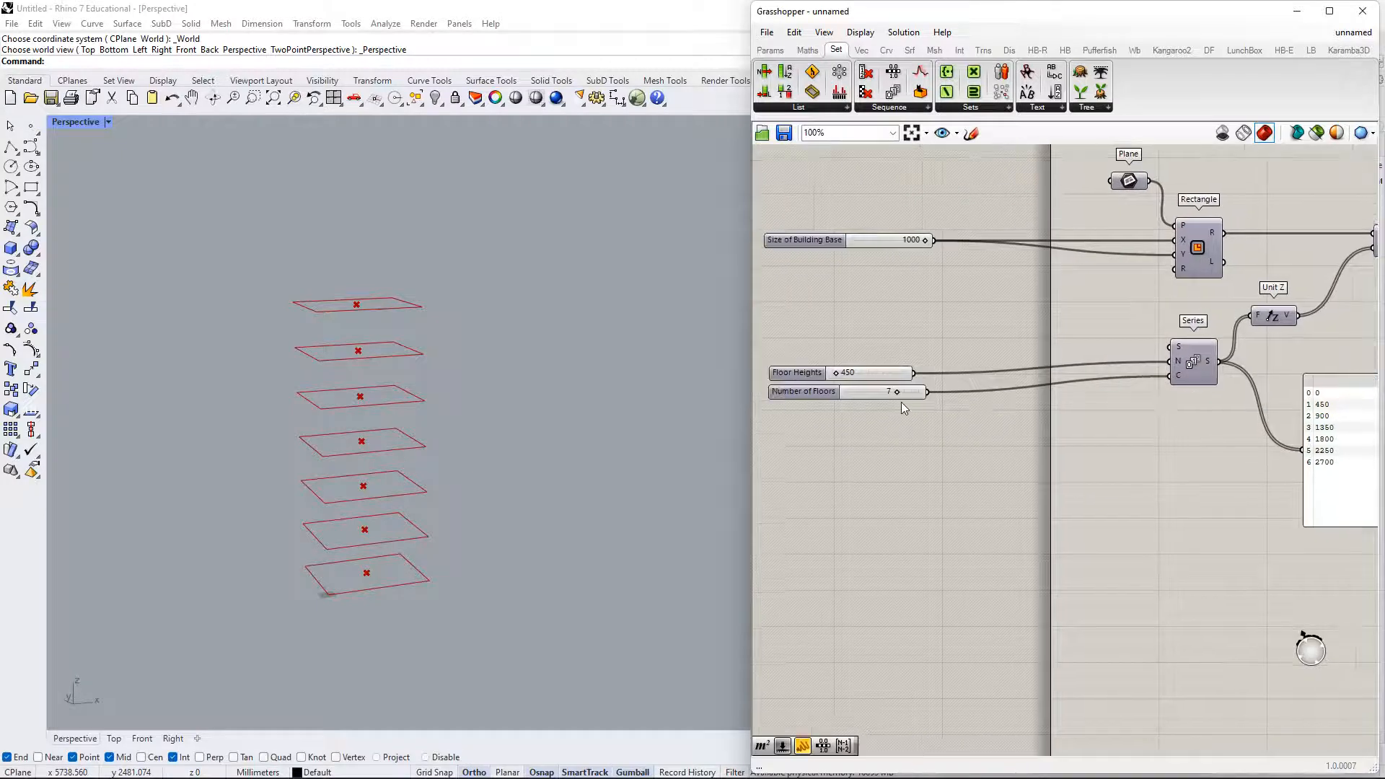
right_drag(1173, 410, 1039, 450)
right_drag(1191, 486, 966, 536)
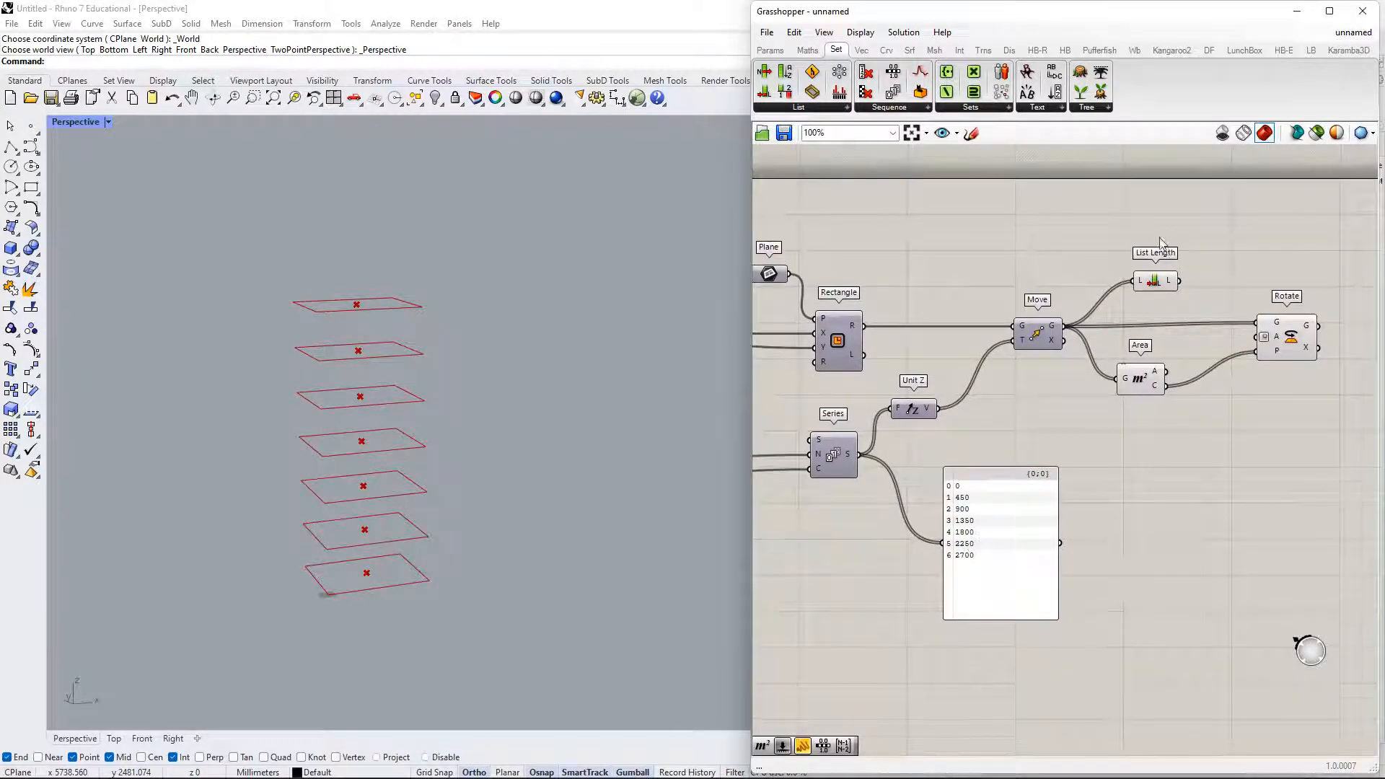
right_drag(1161, 238, 1047, 505)
- Add a Construct Domain component (the one-dimensional version) ahead of the Range component's domain input
scroll(1024, 397, up, 3)
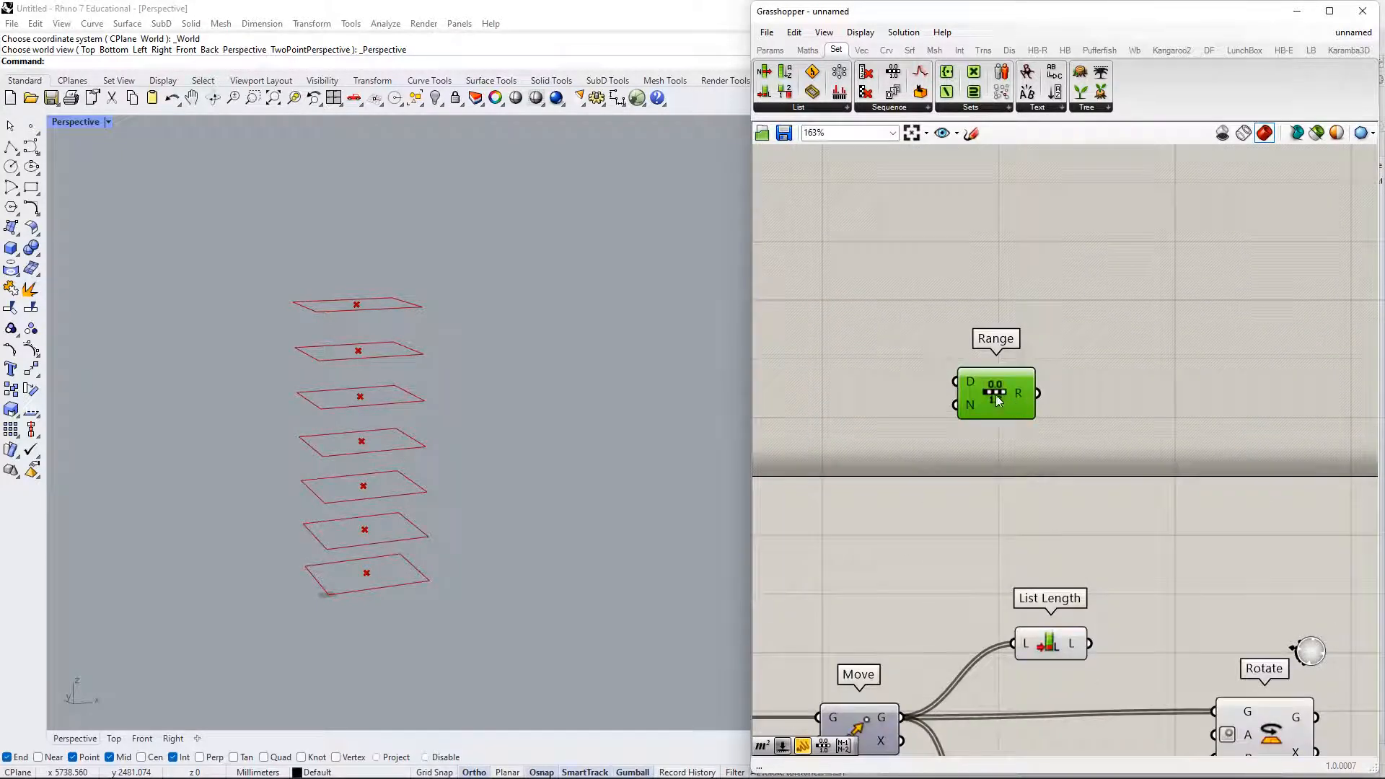
right_drag(996, 395, 1040, 430)
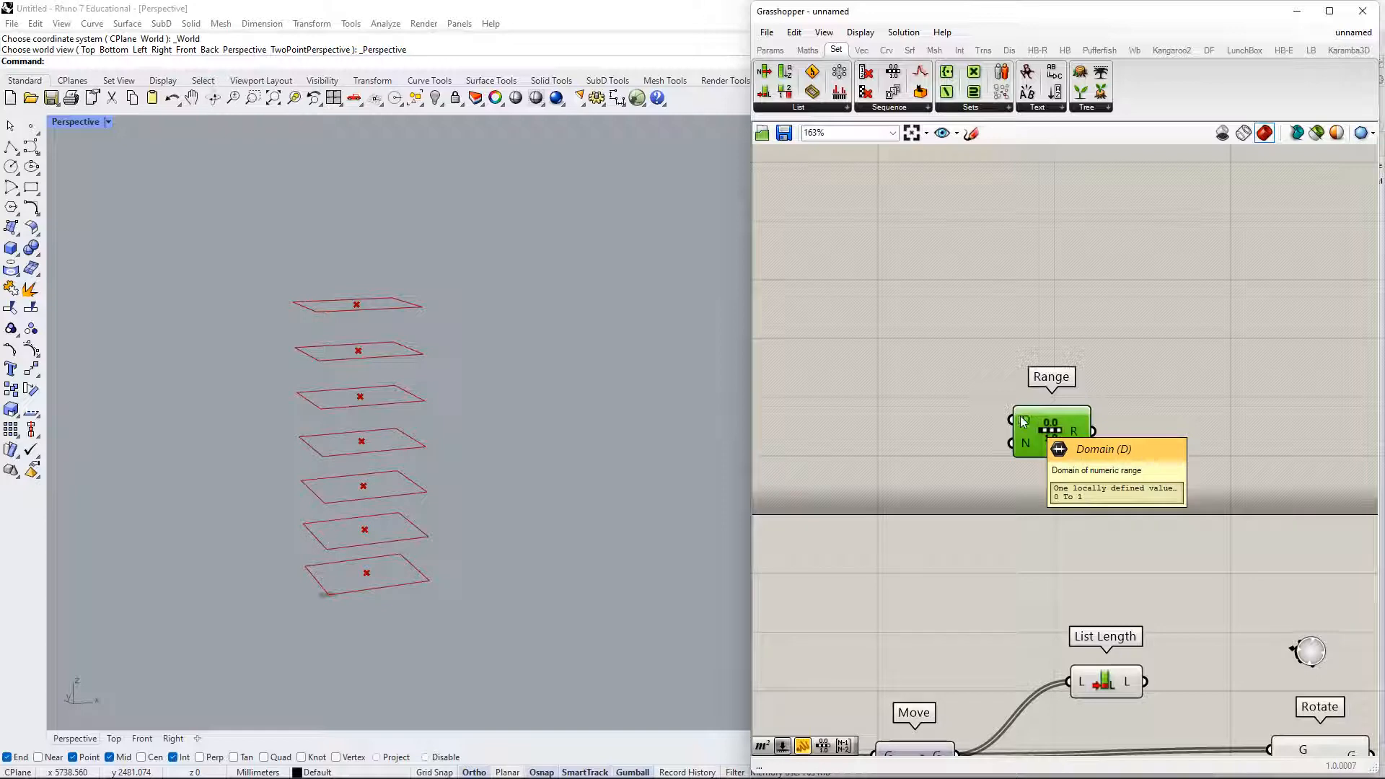
double_click(907, 375)
text(cons)
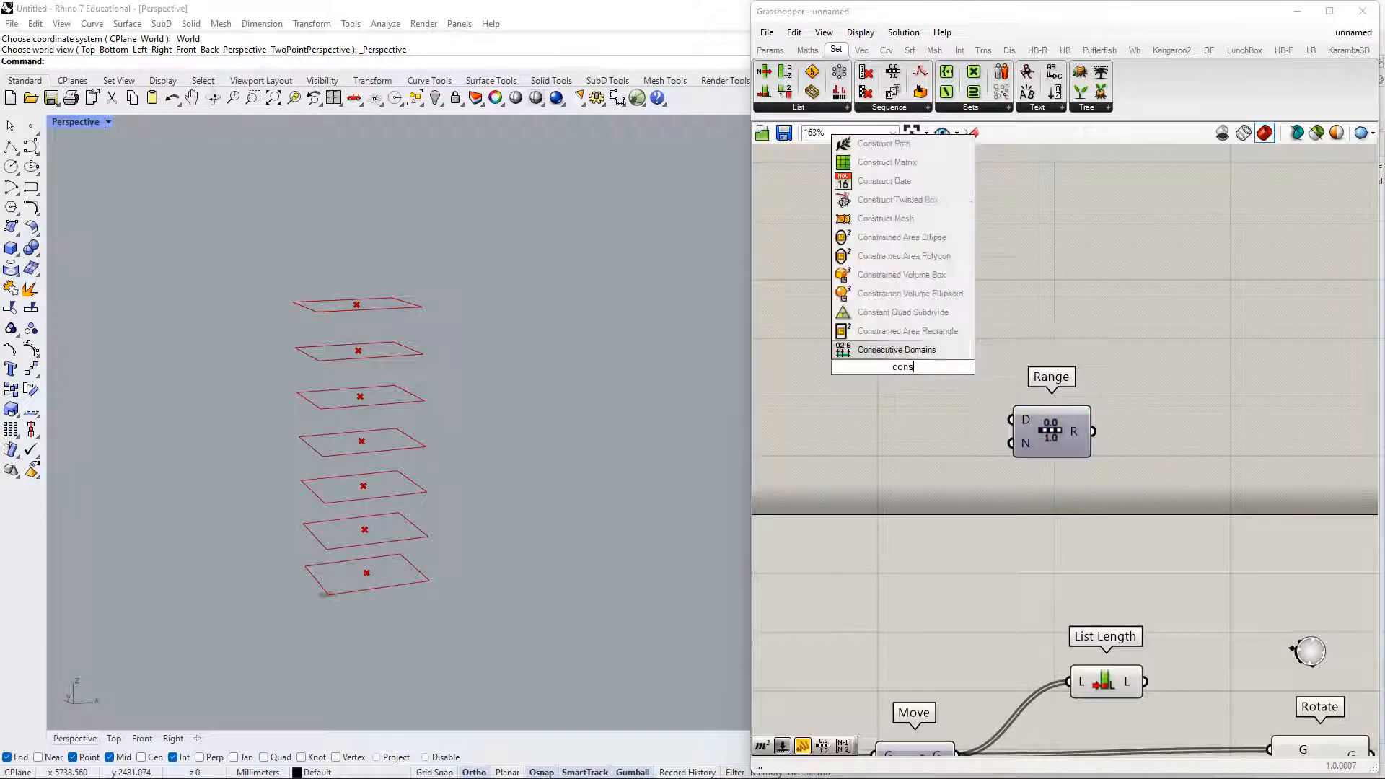
text(truct domain)
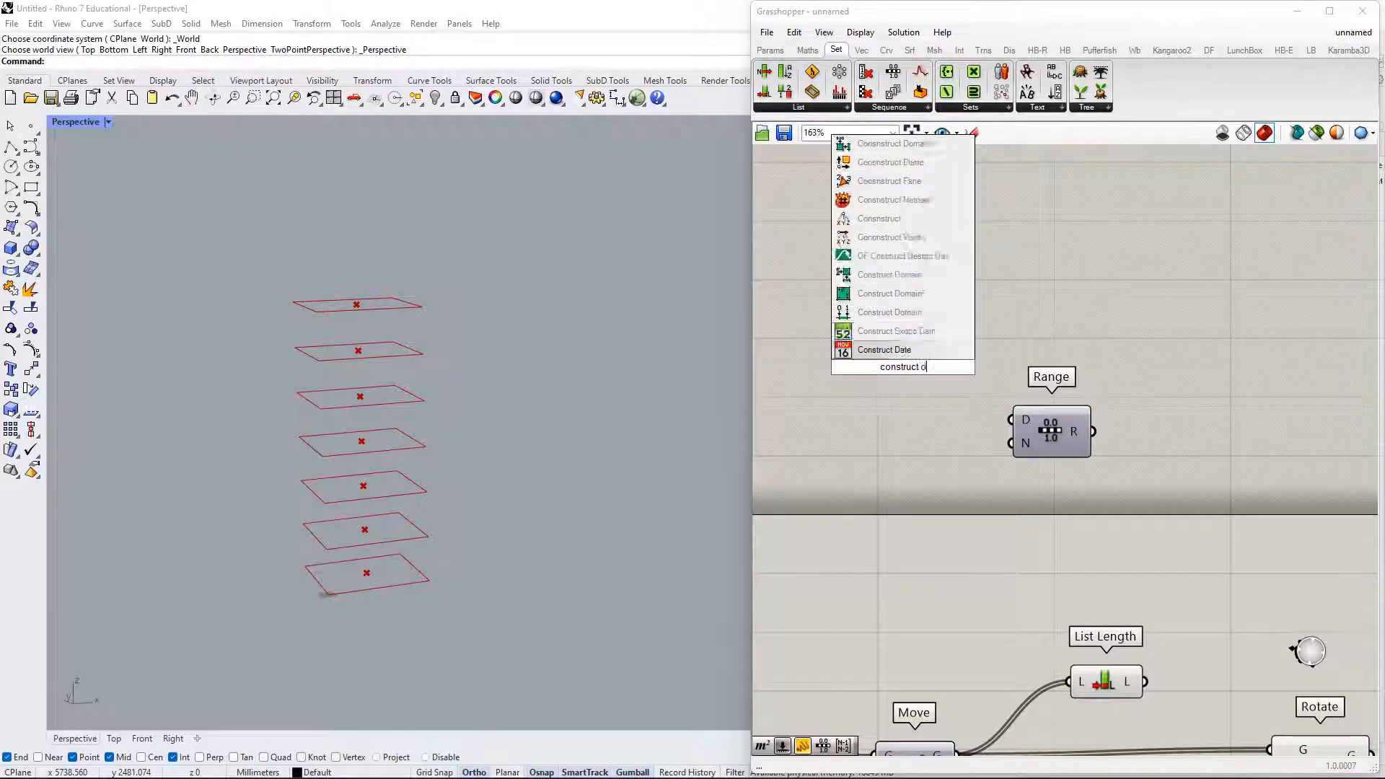
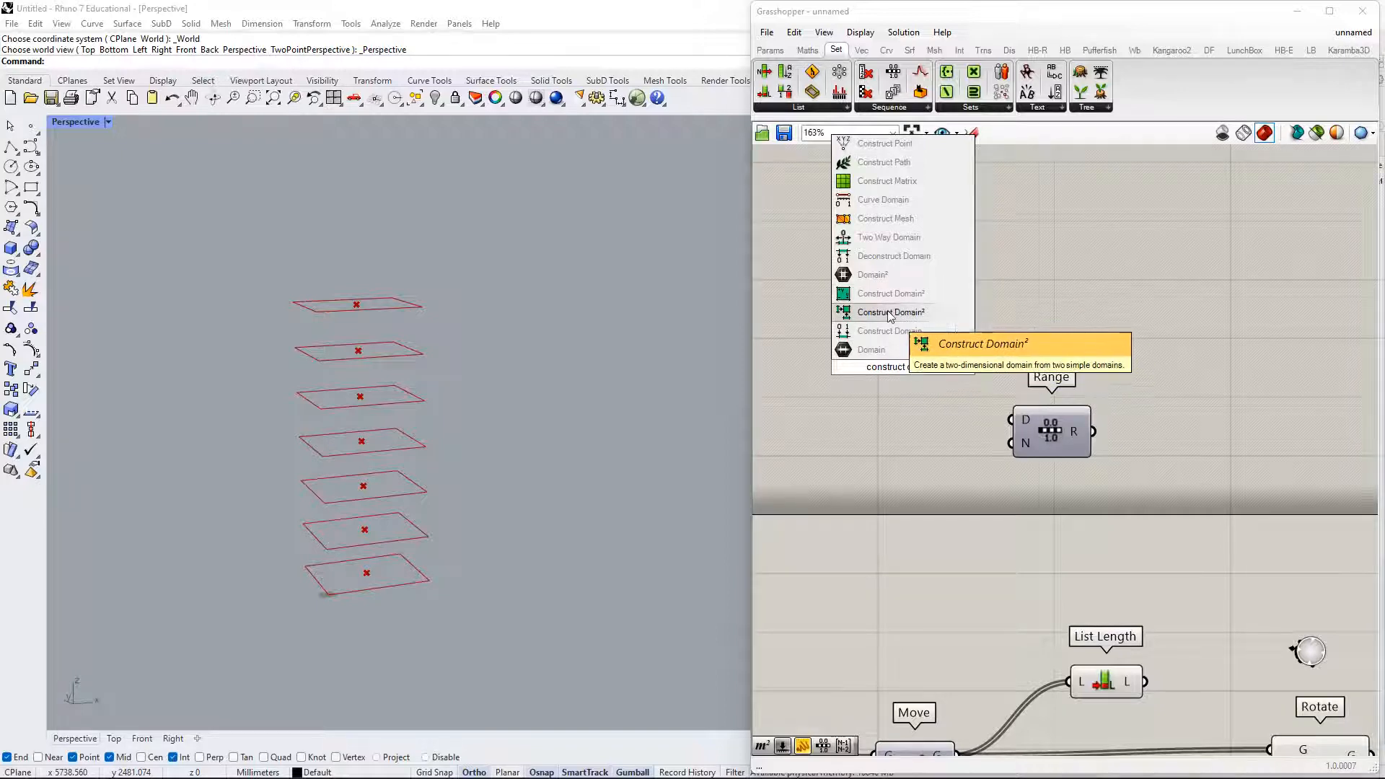
click(876, 330)
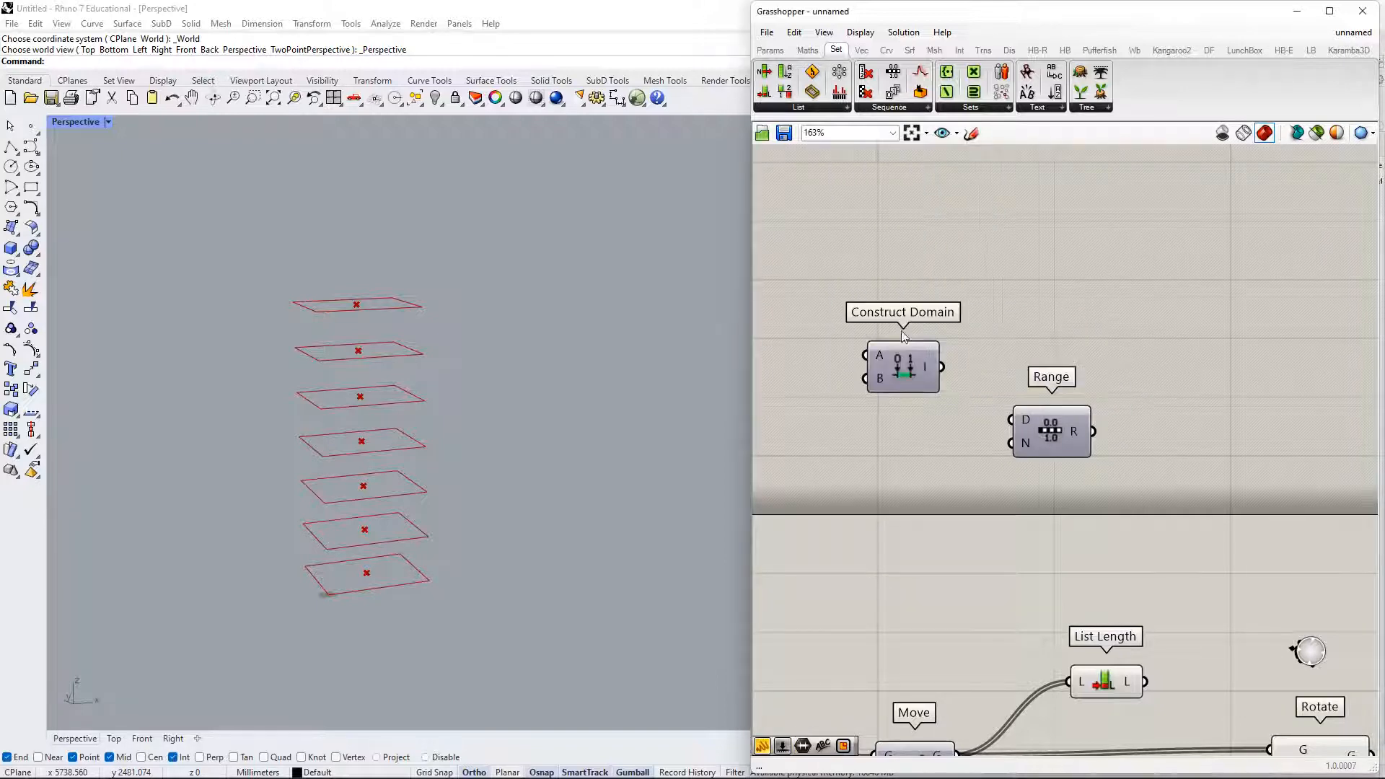
- Add a panel above Range, connect it to Construct Domain's output and move it clear of the components
right_drag(962, 401, 1028, 320)
click(999, 288)
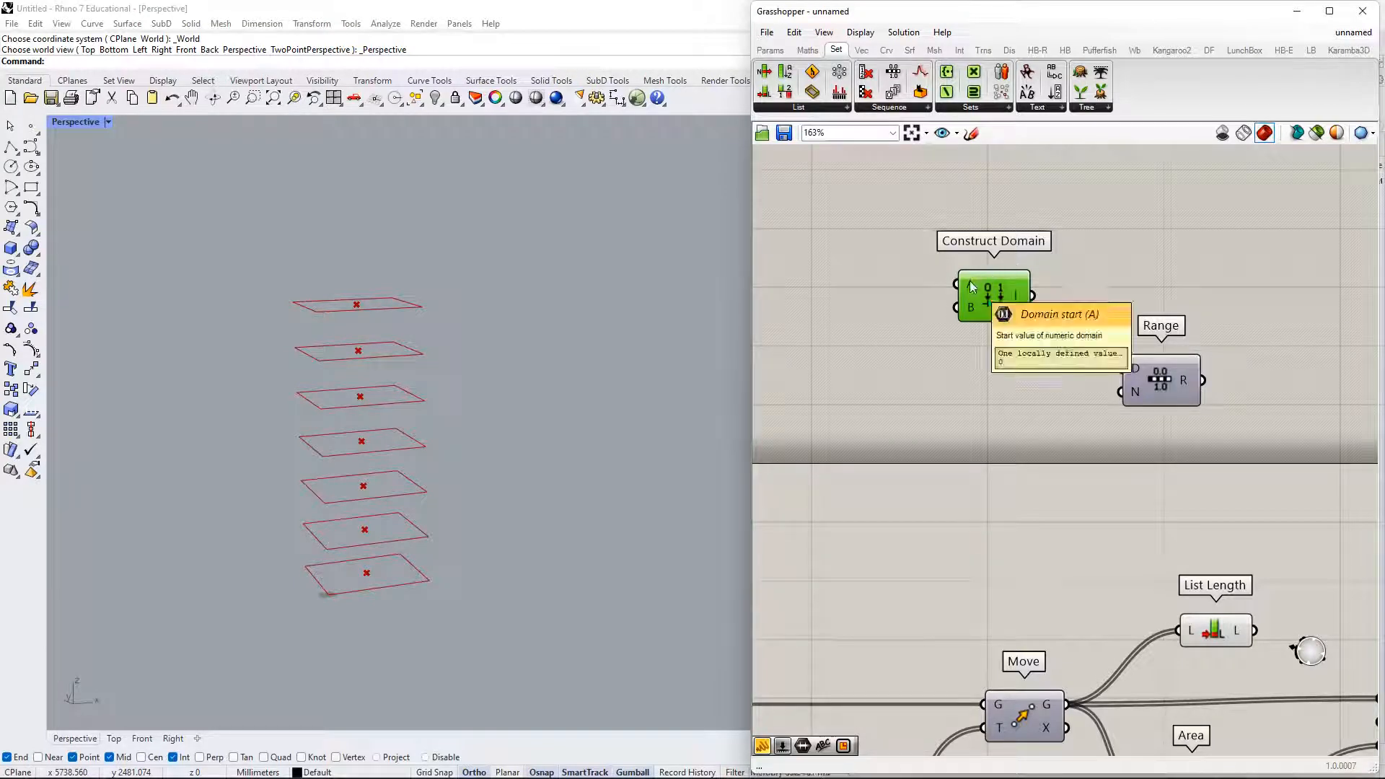
right_drag(1138, 217, 1085, 265)
double_click(1086, 267)
text(//)
key(Return)
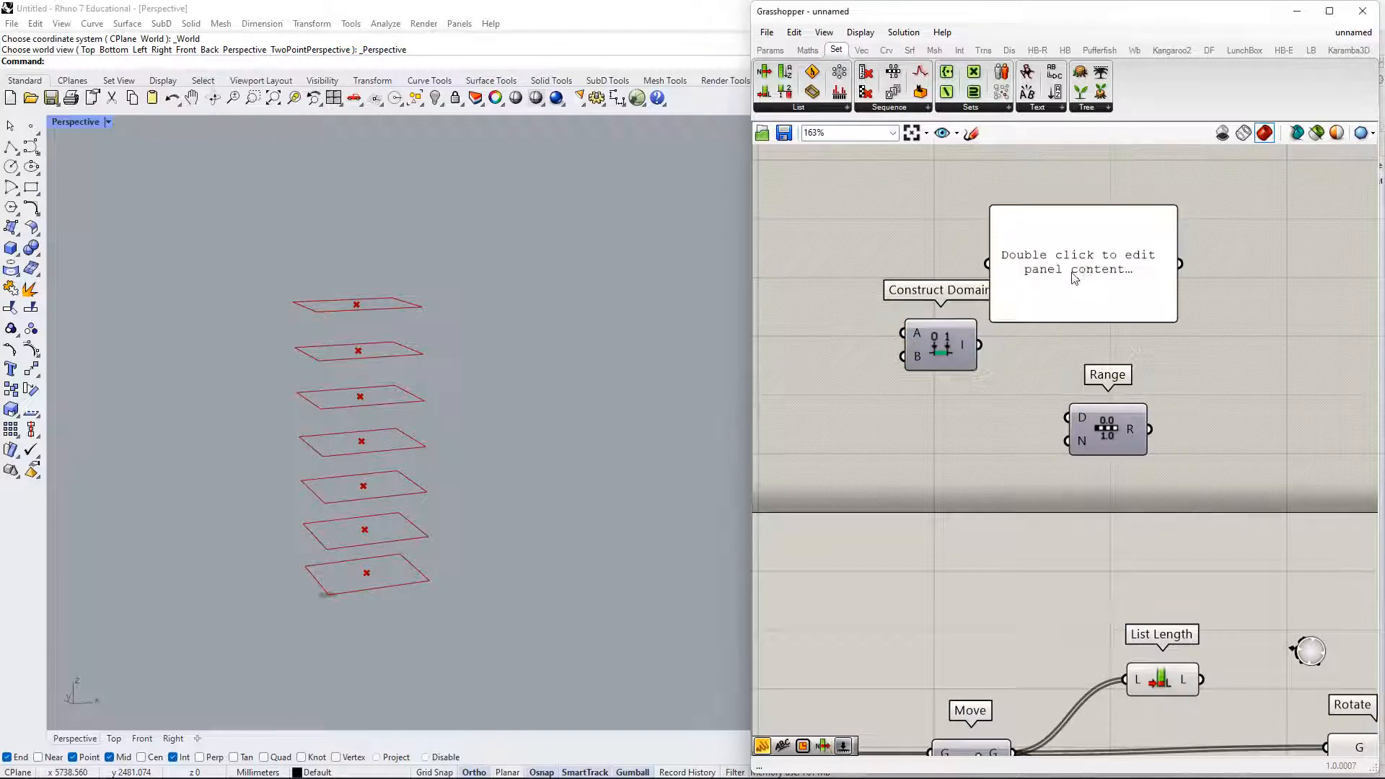
drag(1020, 273, 983, 342)
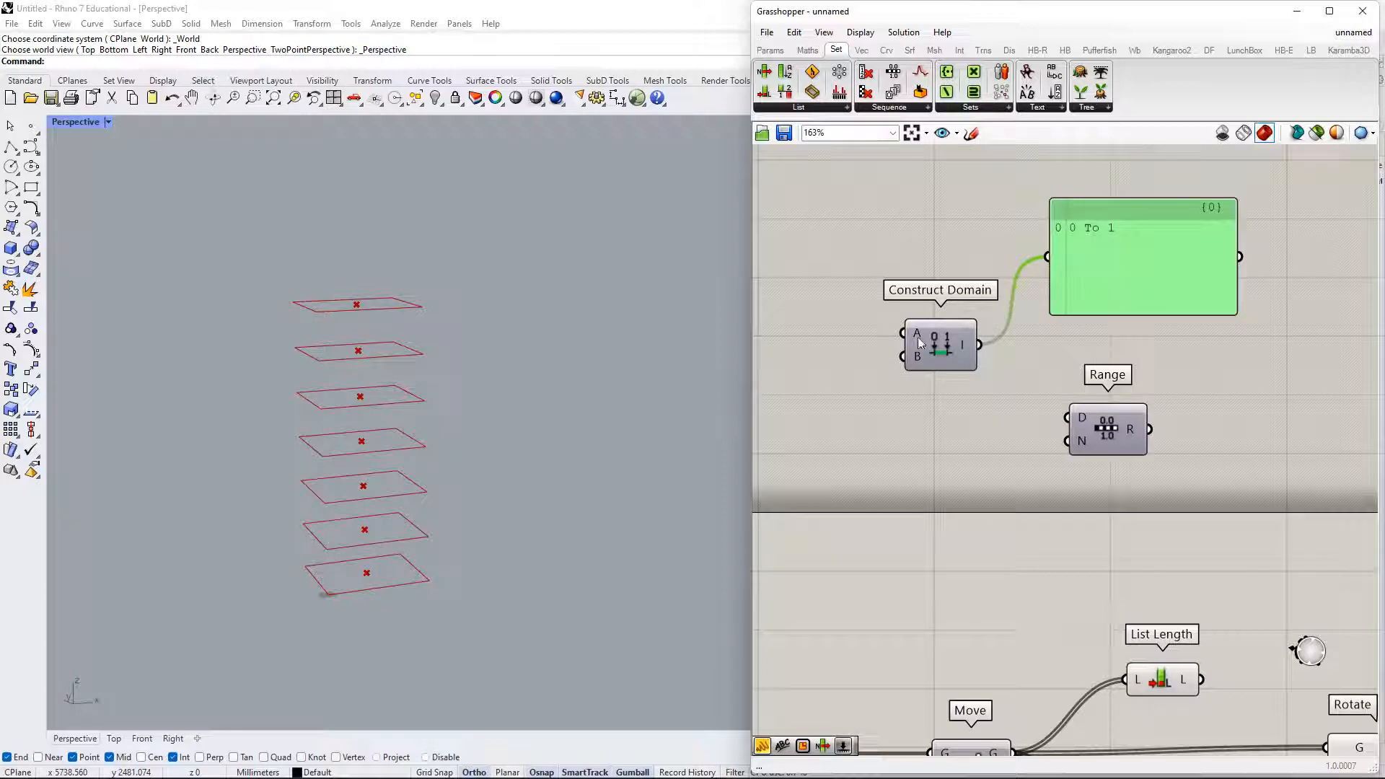
mouse_move(919, 335)
drag(1064, 281, 1105, 250)
- Add a number slider starting from 0 beside Construct Domain's inputs
right_drag(781, 367, 846, 370)
double_click(834, 368)
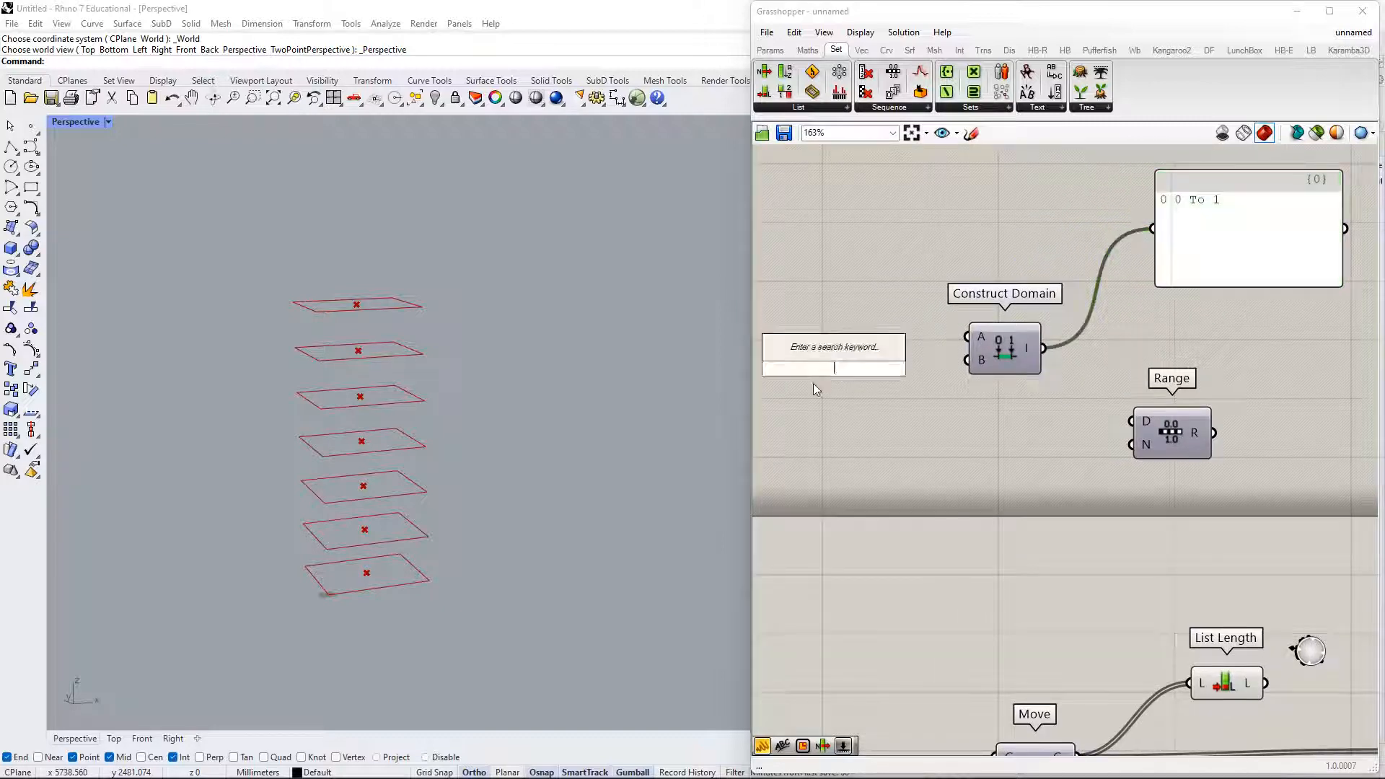
text(0)
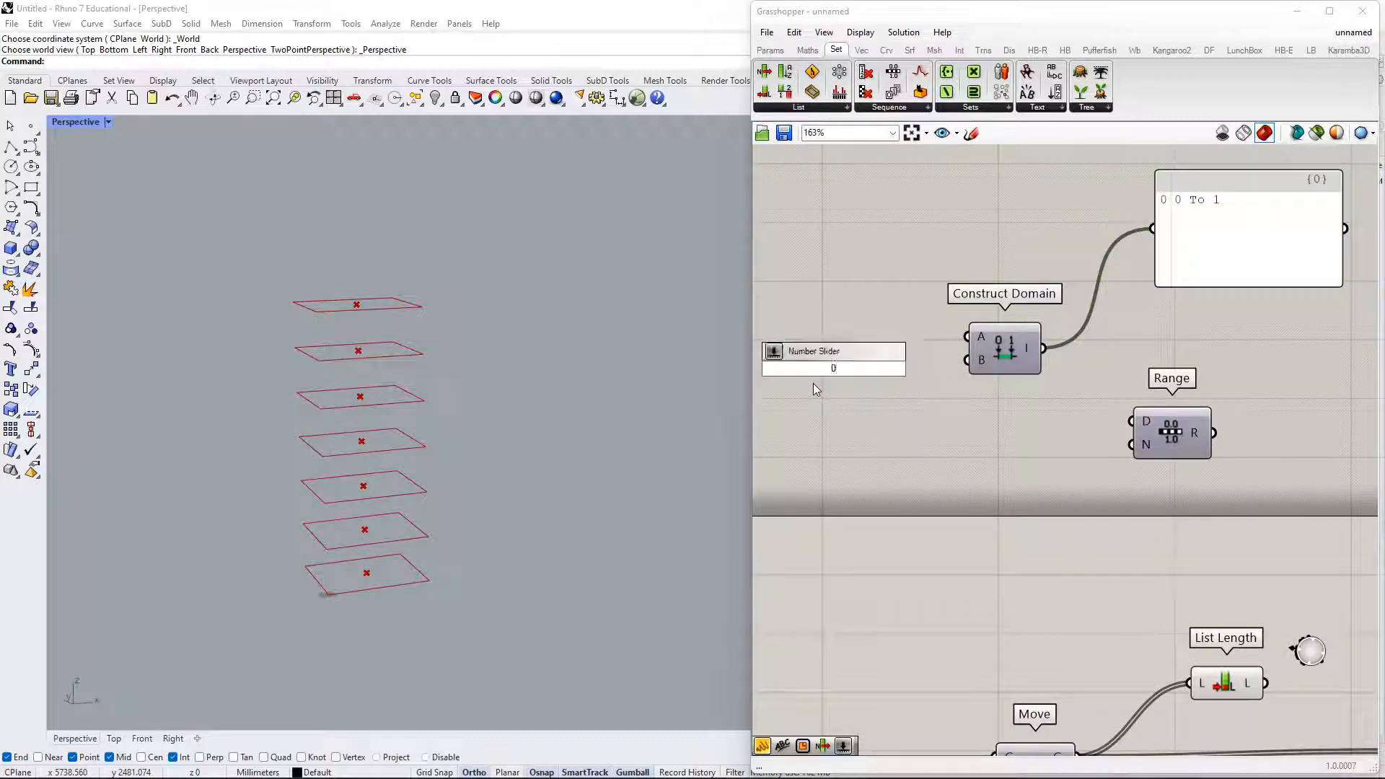
text(..18)
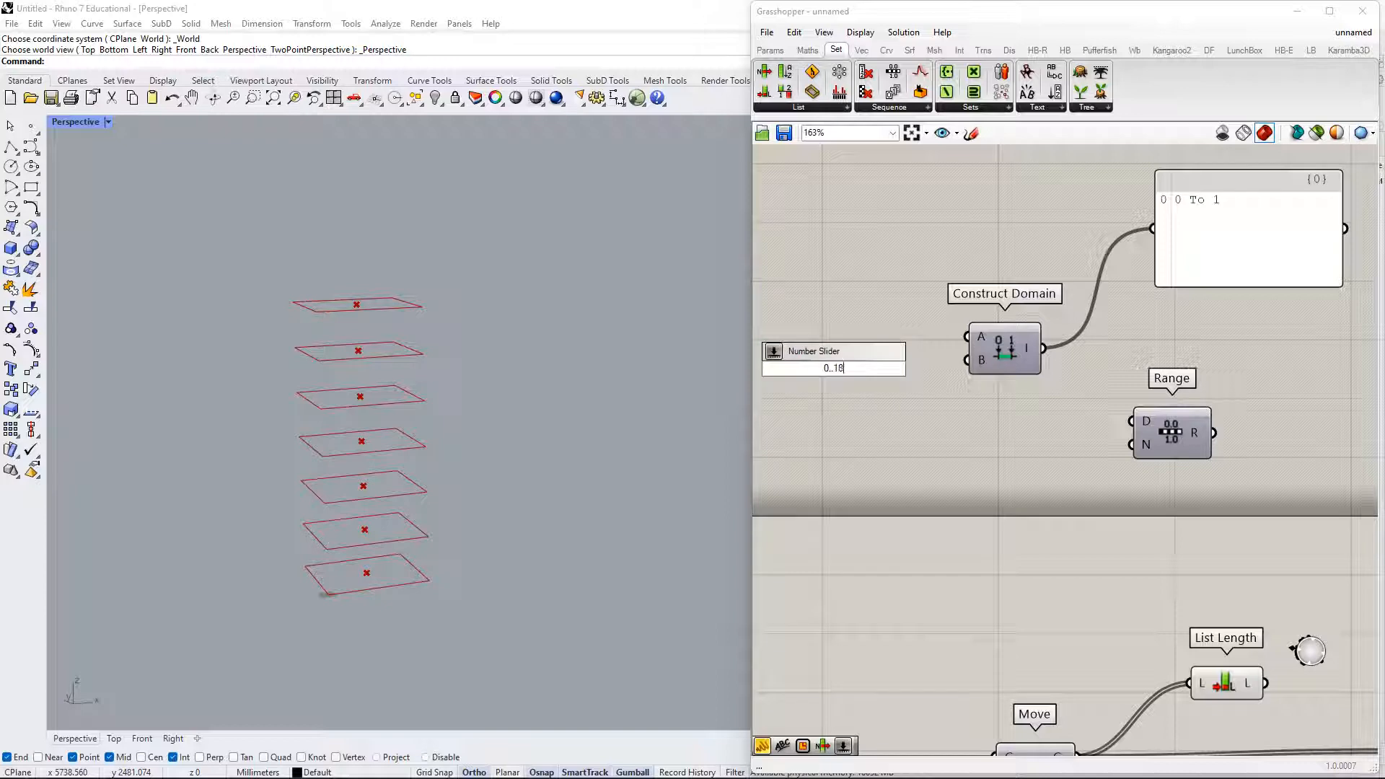
text(0)
key(BackSpace)
key(BackSpace)
key(BackSpace)
key(BackSpace)
key(BackSpace)
key(BackSpace)
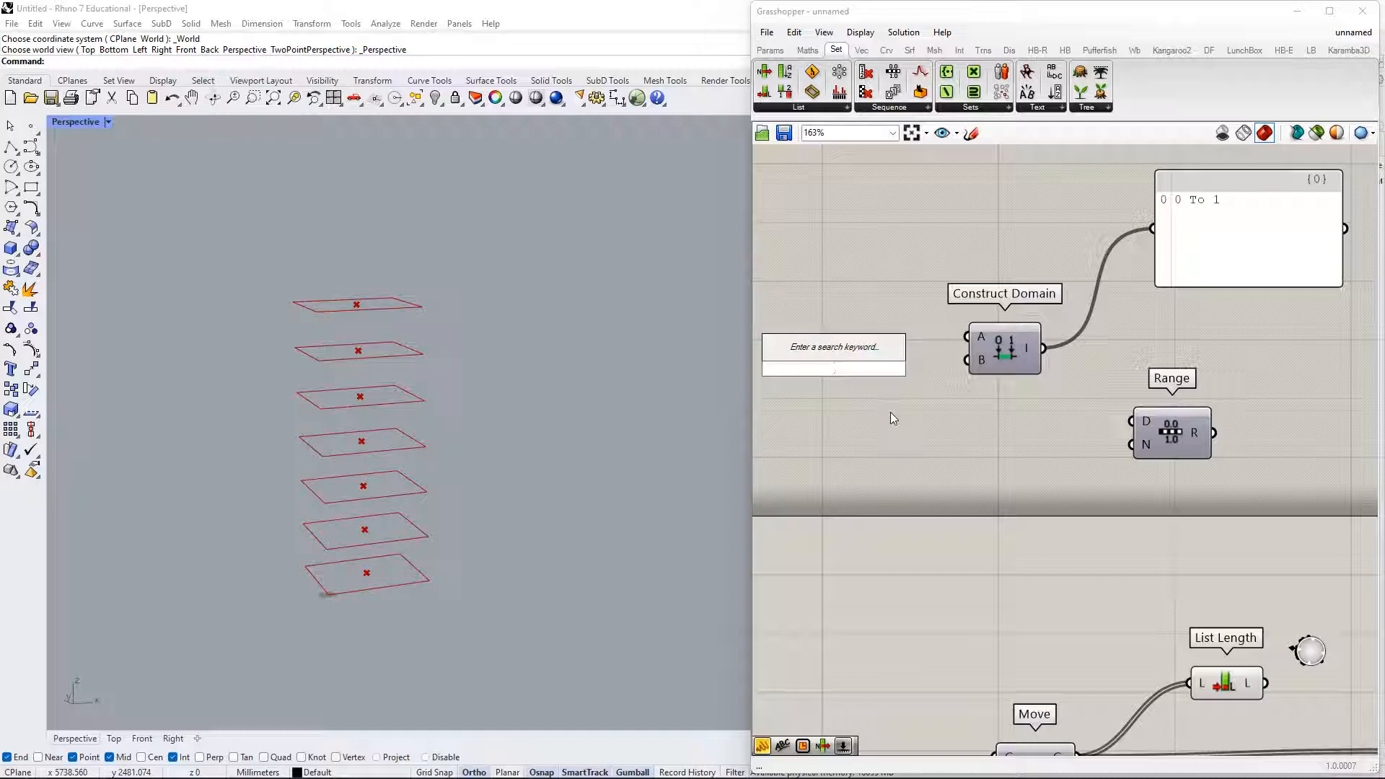
- Add a number slider ranging from 0 to 180 and place it beside the Construct Domain inputs
text(0<)
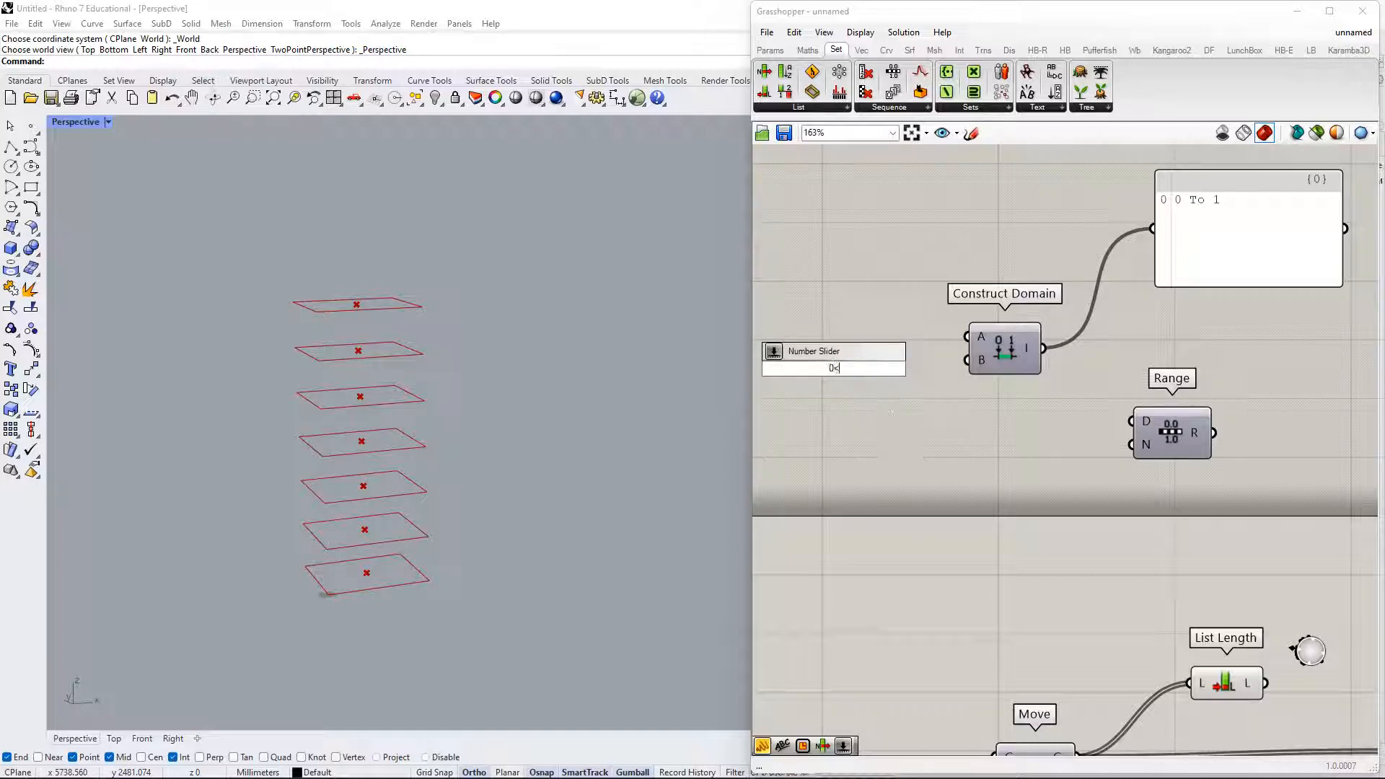
text(180)
key(Return)
right_drag(890, 410, 1090, 401)
drag(1016, 346, 1010, 378)
right_drag(1100, 385, 886, 418)
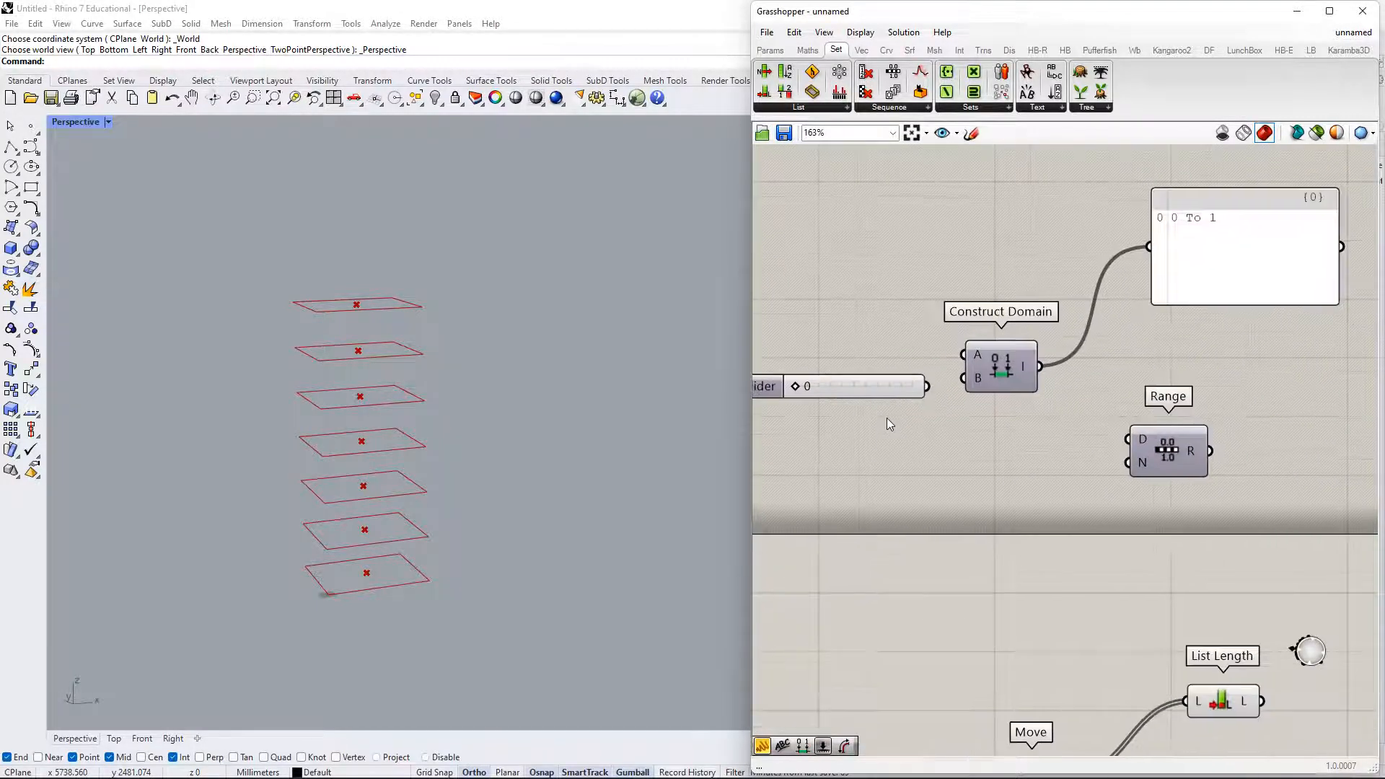
- Duplicate the slider and feed the pair into Construct Domain's A and B inputs, with the domain end set to 180
click(884, 361)
alt+drag(878, 358, 896, 388)
right_drag(808, 412, 867, 400)
right_drag(940, 428, 1044, 465)
drag(990, 394, 990, 441)
click(949, 395)
drag(950, 395, 948, 397)
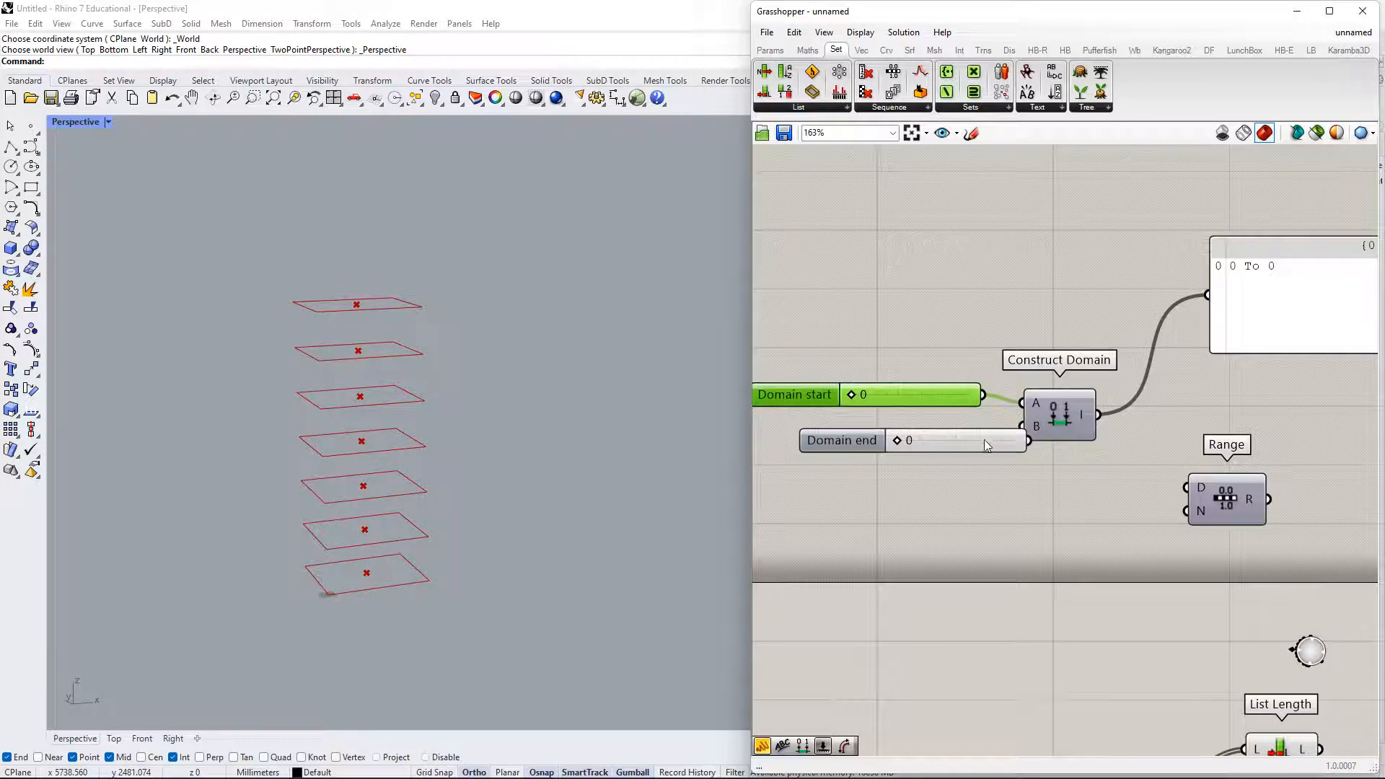
drag(984, 439, 1062, 462)
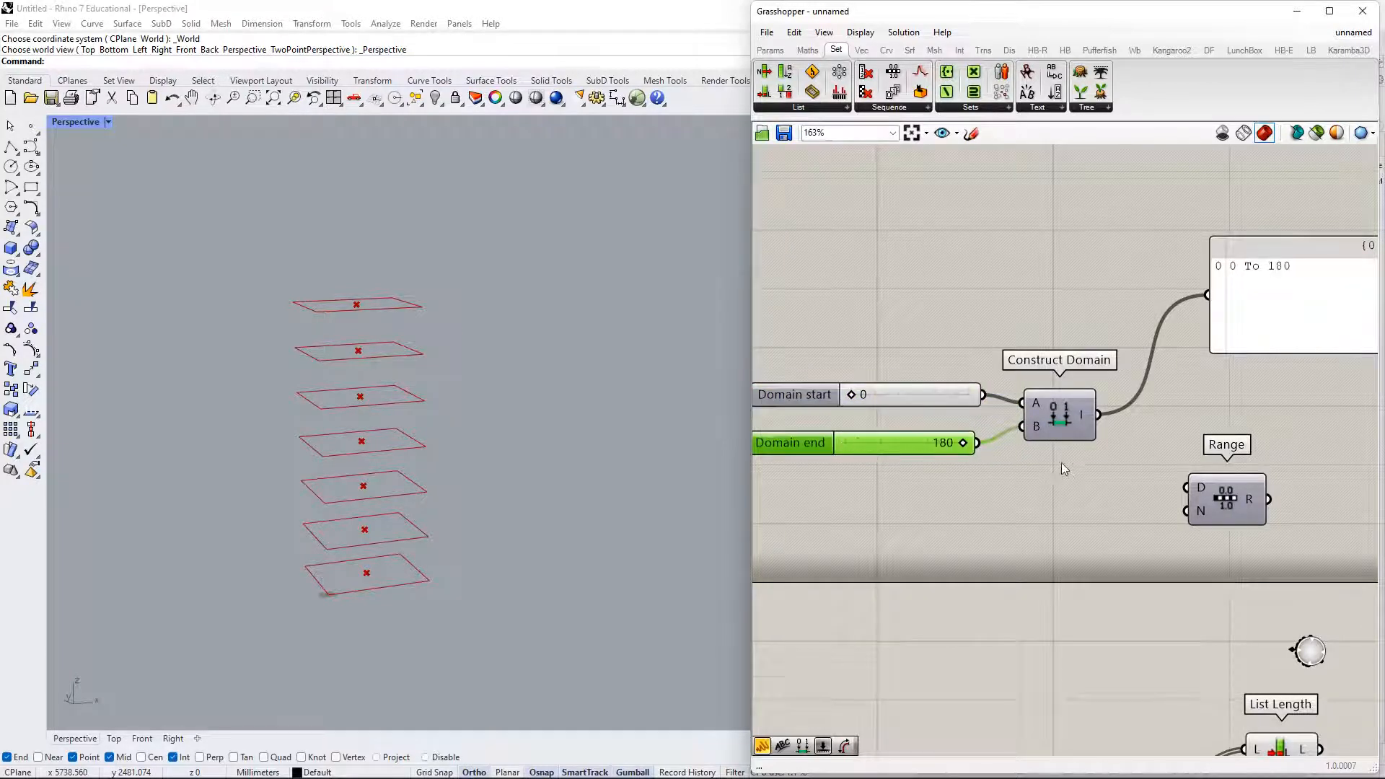
- Reposition the domain read-out panel closer to the Construct Domain component
right_drag(1062, 462, 998, 497)
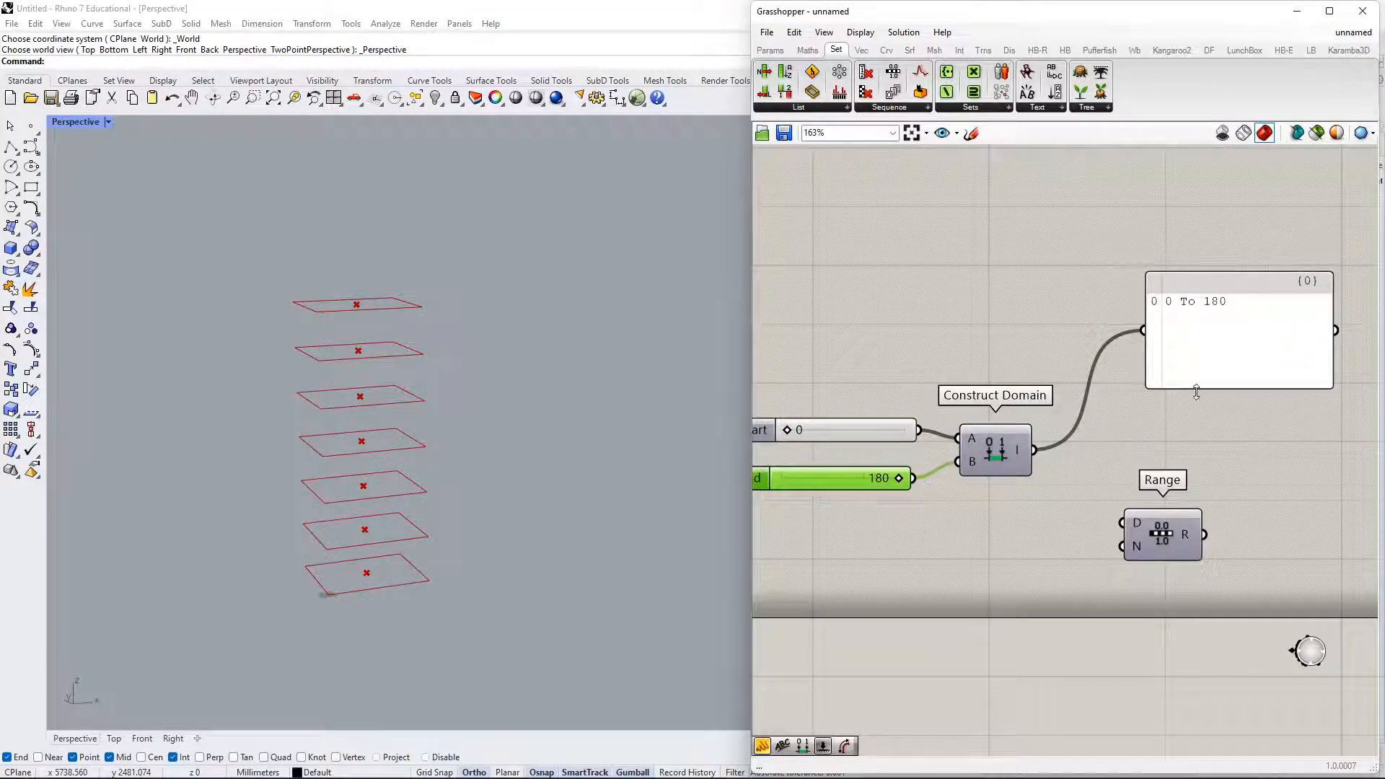
drag(1203, 359, 1147, 417)
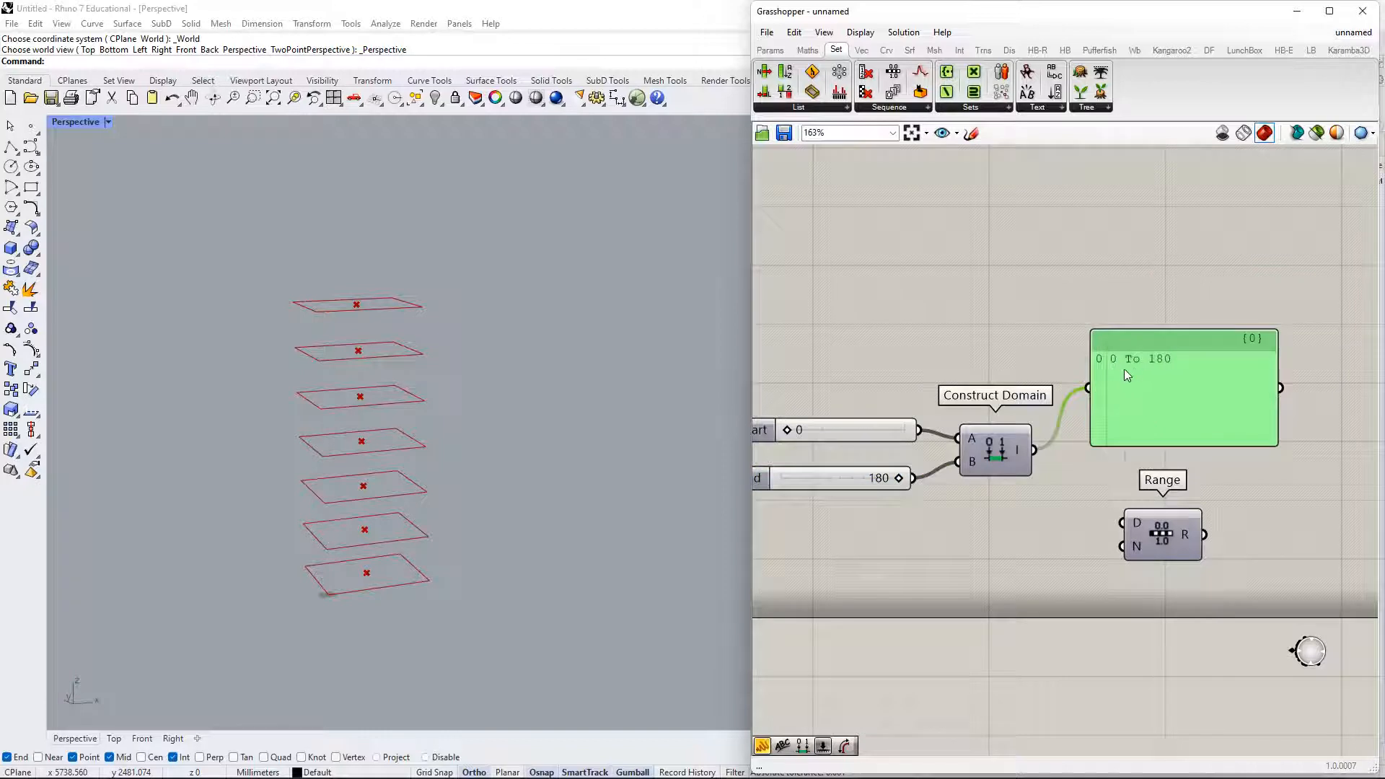
right_drag(1139, 392, 1150, 344)
drag(1149, 344, 1141, 301)
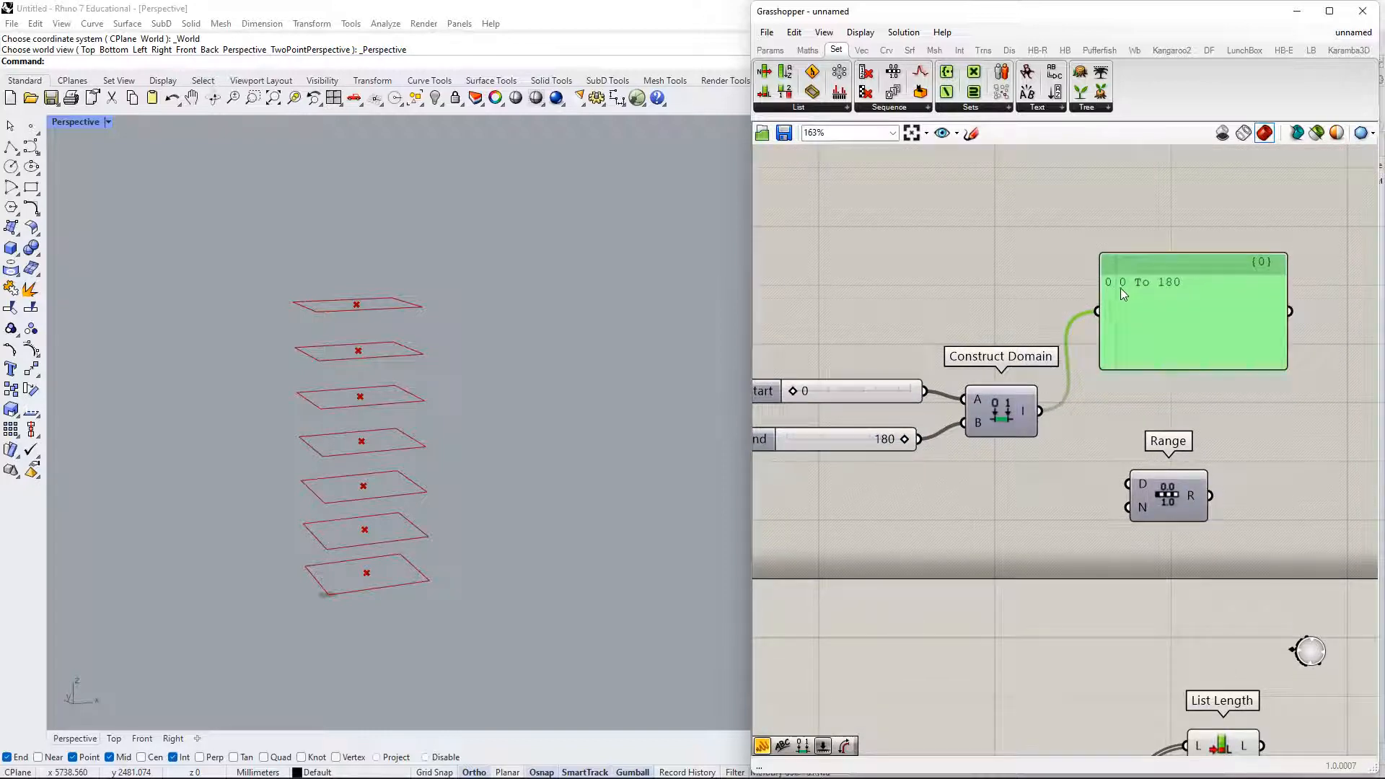
- Connect the Construct Domain output to the Range component's domain input D
right_drag(1091, 420, 1028, 329)
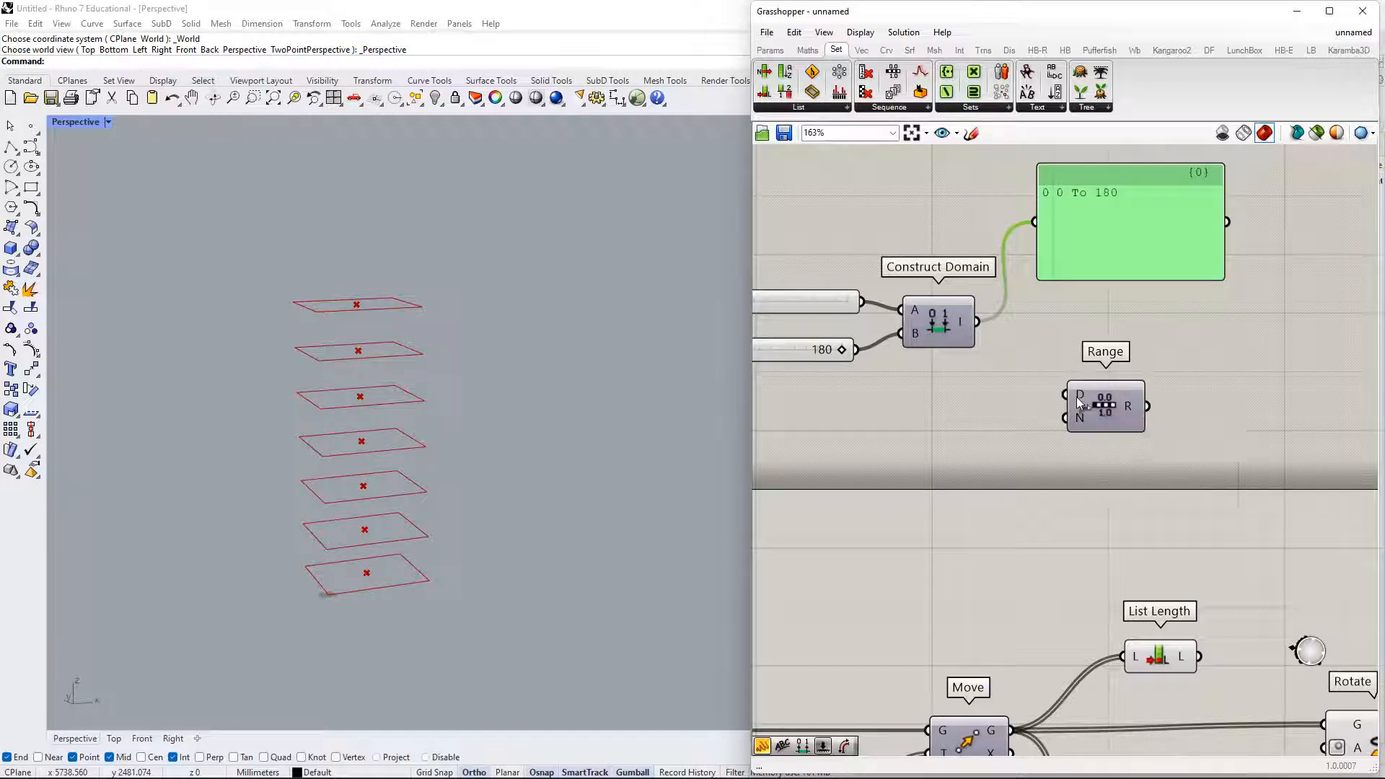
drag(1068, 394, 959, 315)
right_drag(1074, 446, 1099, 441)
click(1141, 393)
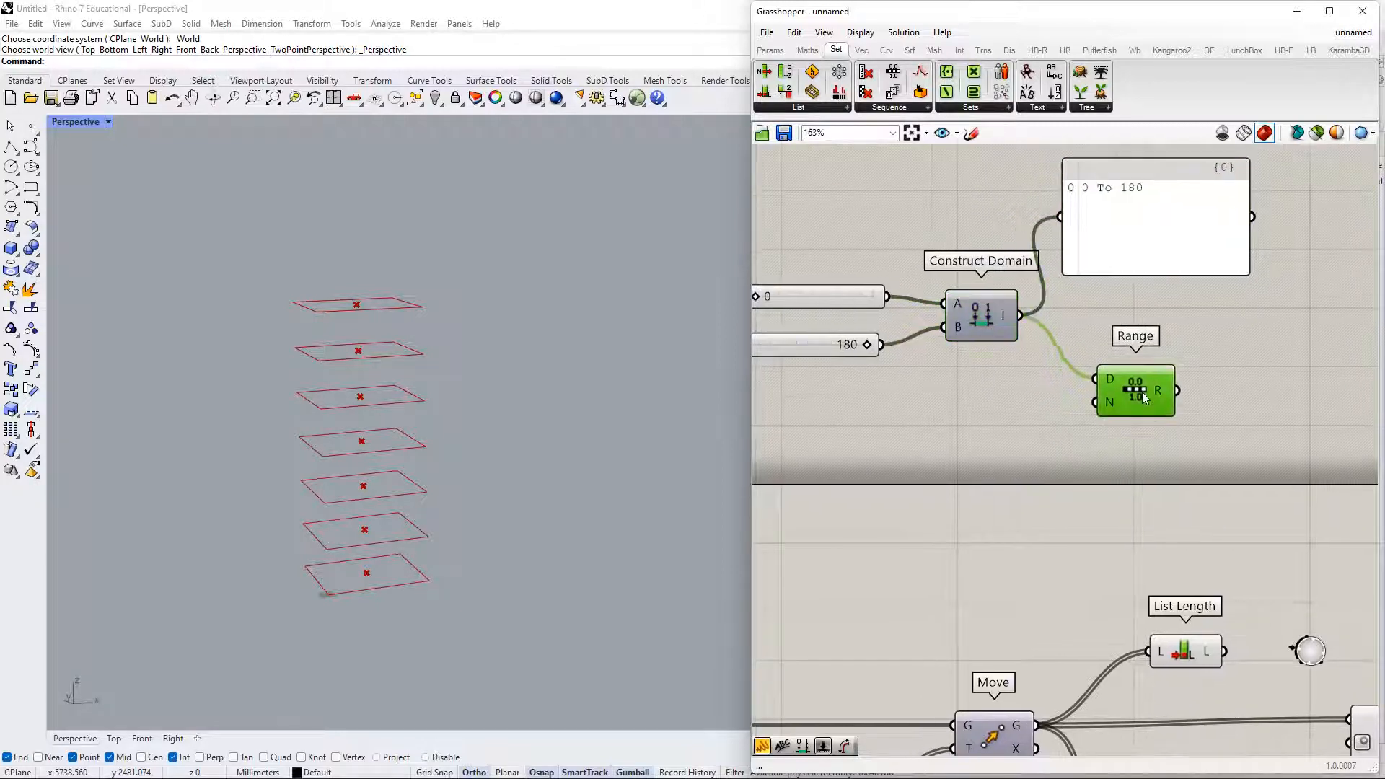
- Add a panel beside the Range component and connect it to the Range output R
right_drag(1285, 404, 1098, 349)
double_click(1099, 348)
text(")
key(Return)
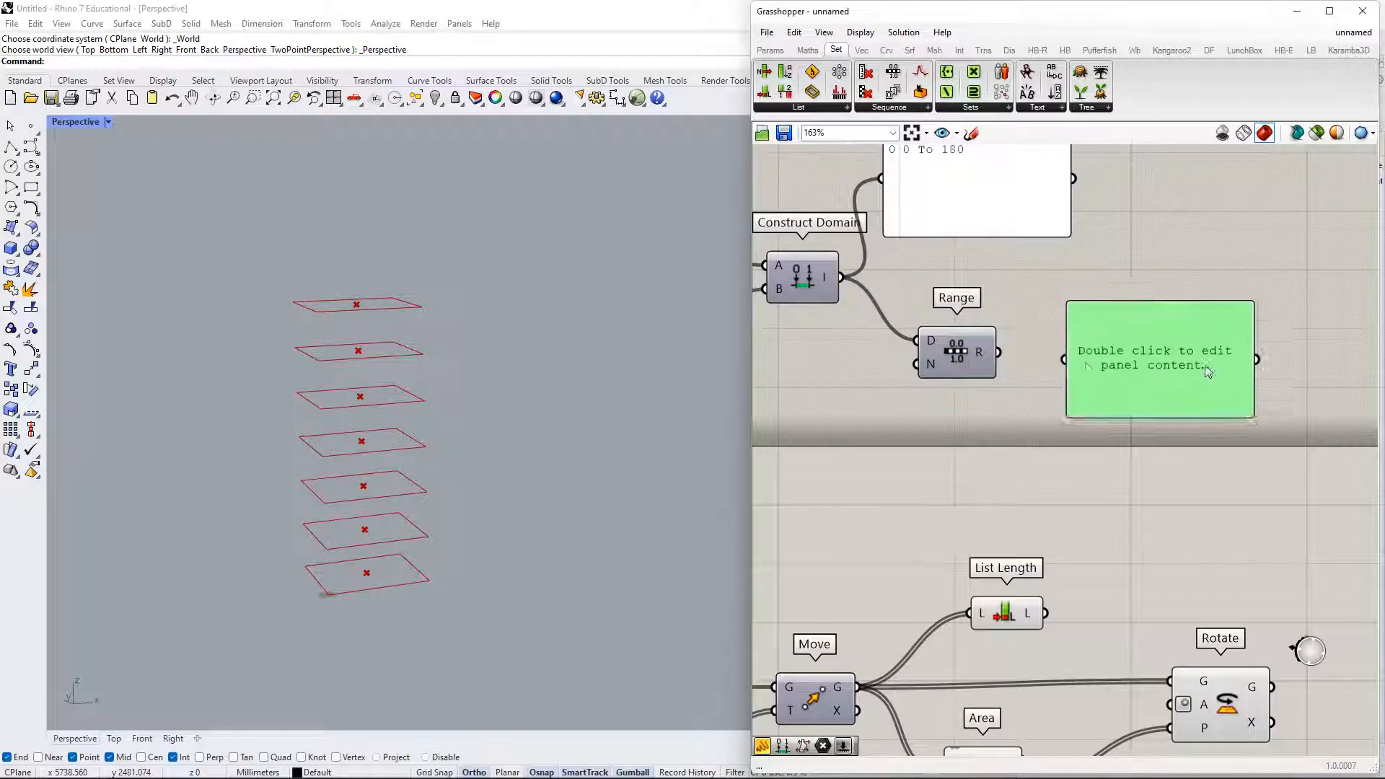
drag(1106, 355, 1152, 354)
drag(999, 353, 1114, 361)
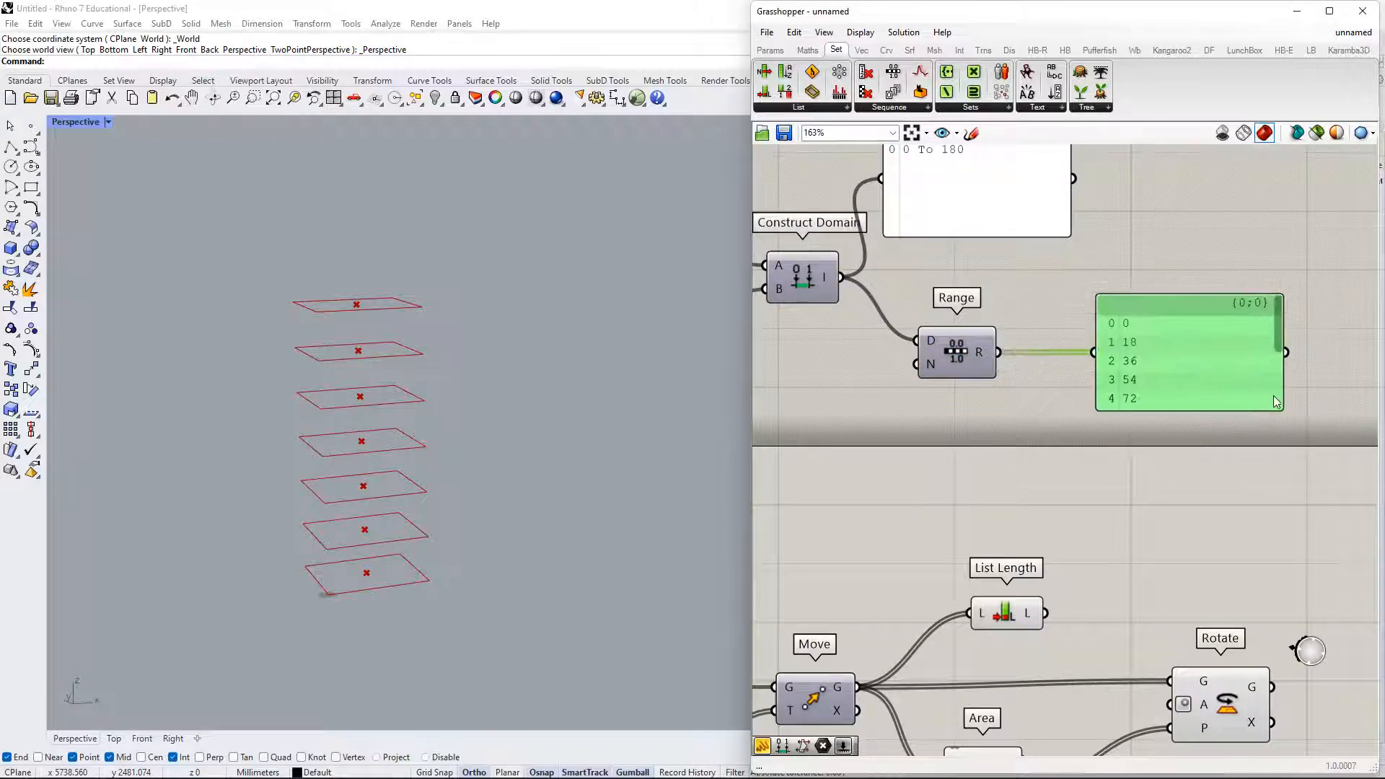
- Enlarge the Range panel so the whole list fits and align it level with the Range component
drag(1289, 411, 1343, 528)
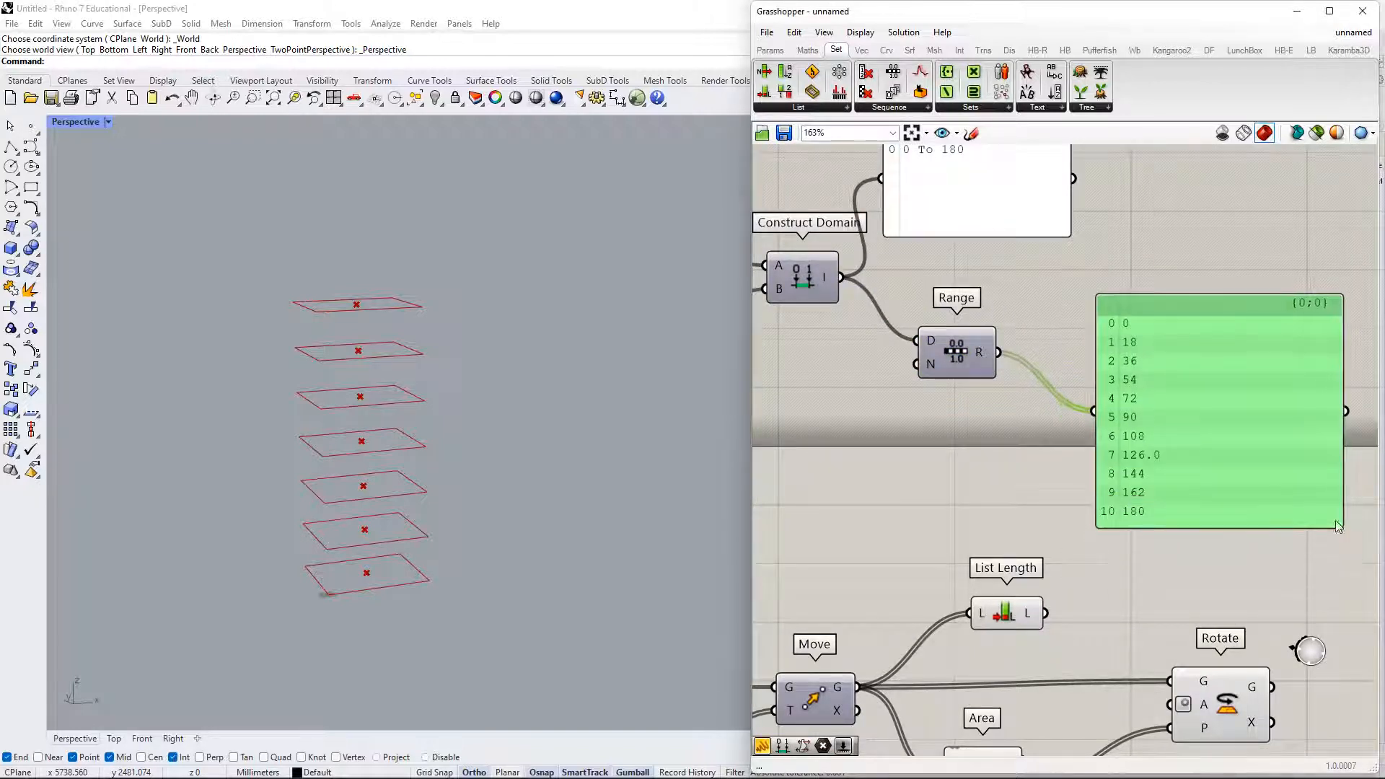
right_drag(1220, 444, 1207, 434)
drag(1207, 434, 1199, 374)
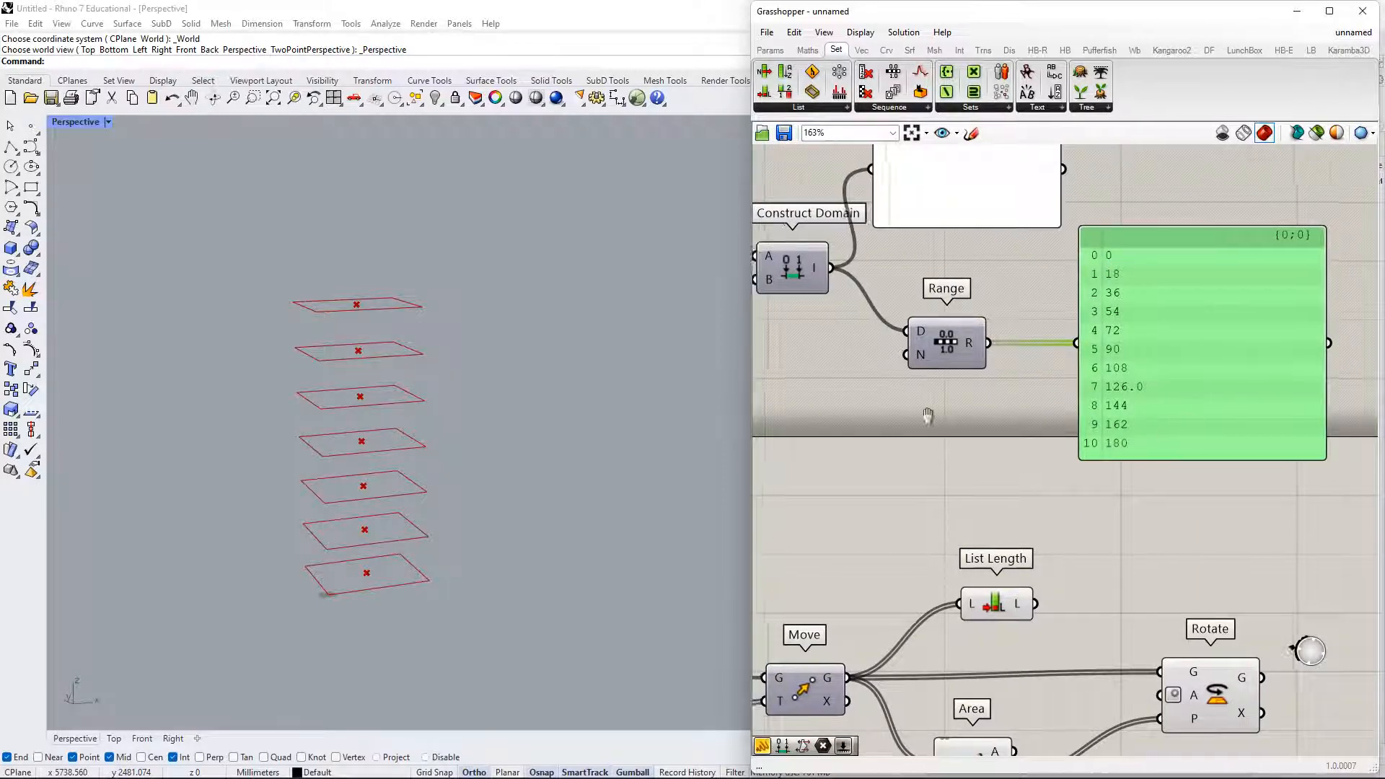
- Move the List Length component next to Range and connect its output to Range's steps input N
right_drag(930, 372, 967, 374)
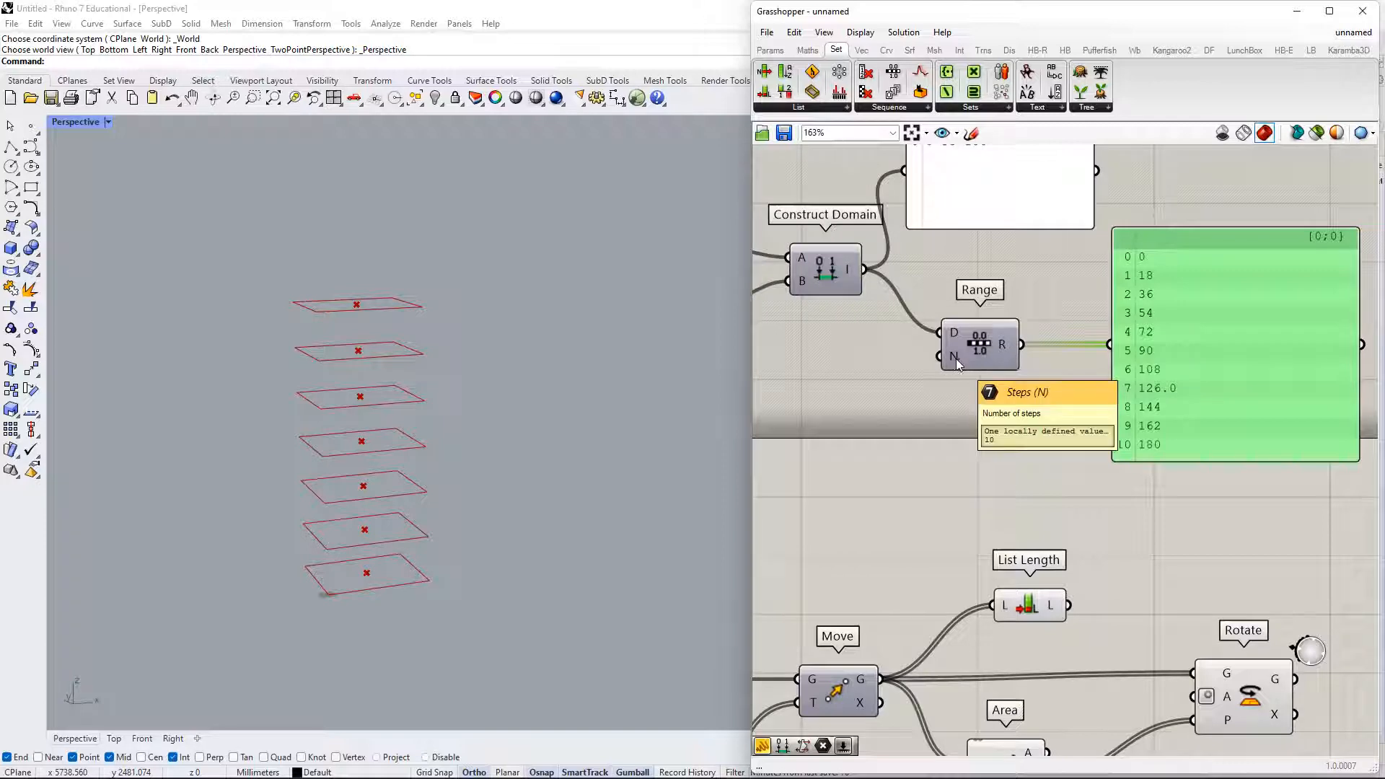
right_drag(957, 353, 1059, 332)
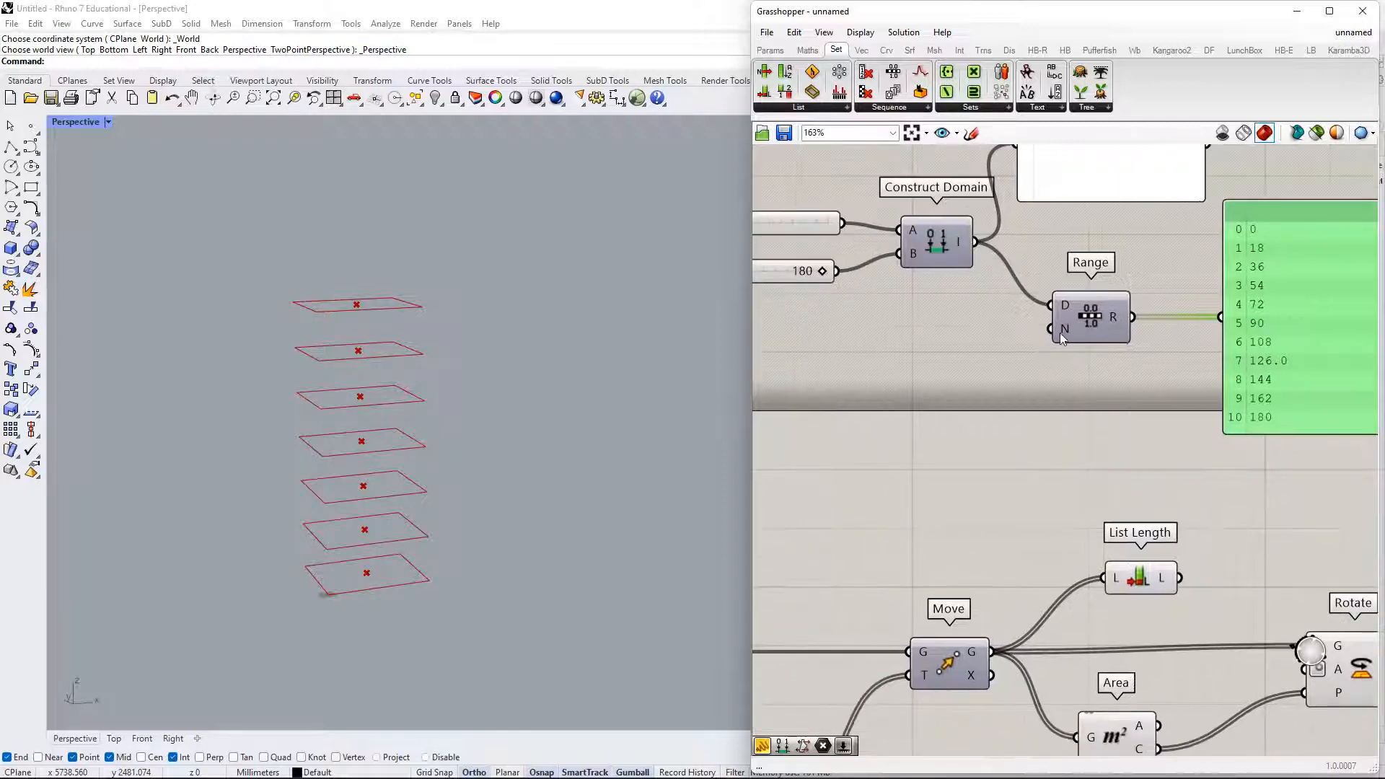
right_drag(925, 283, 956, 310)
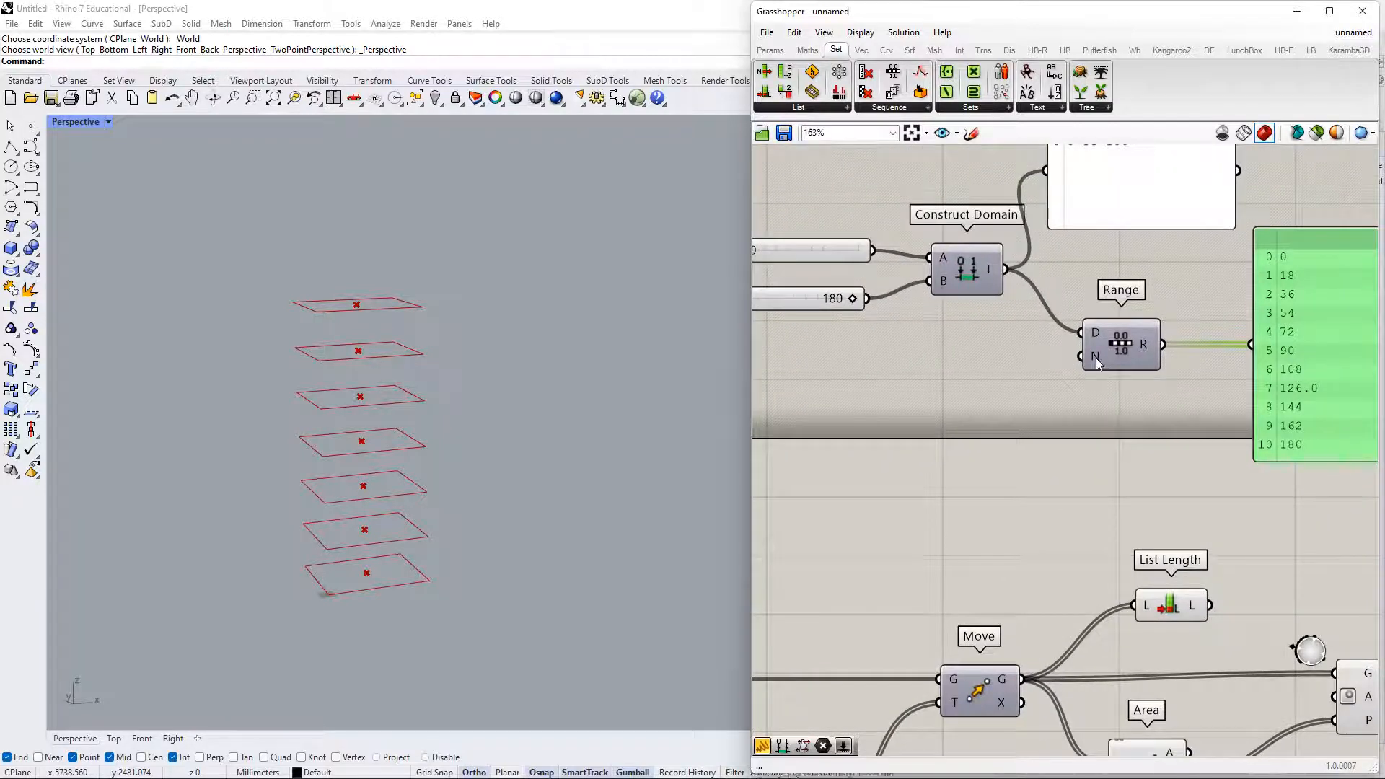
scroll(1097, 358, down, 2)
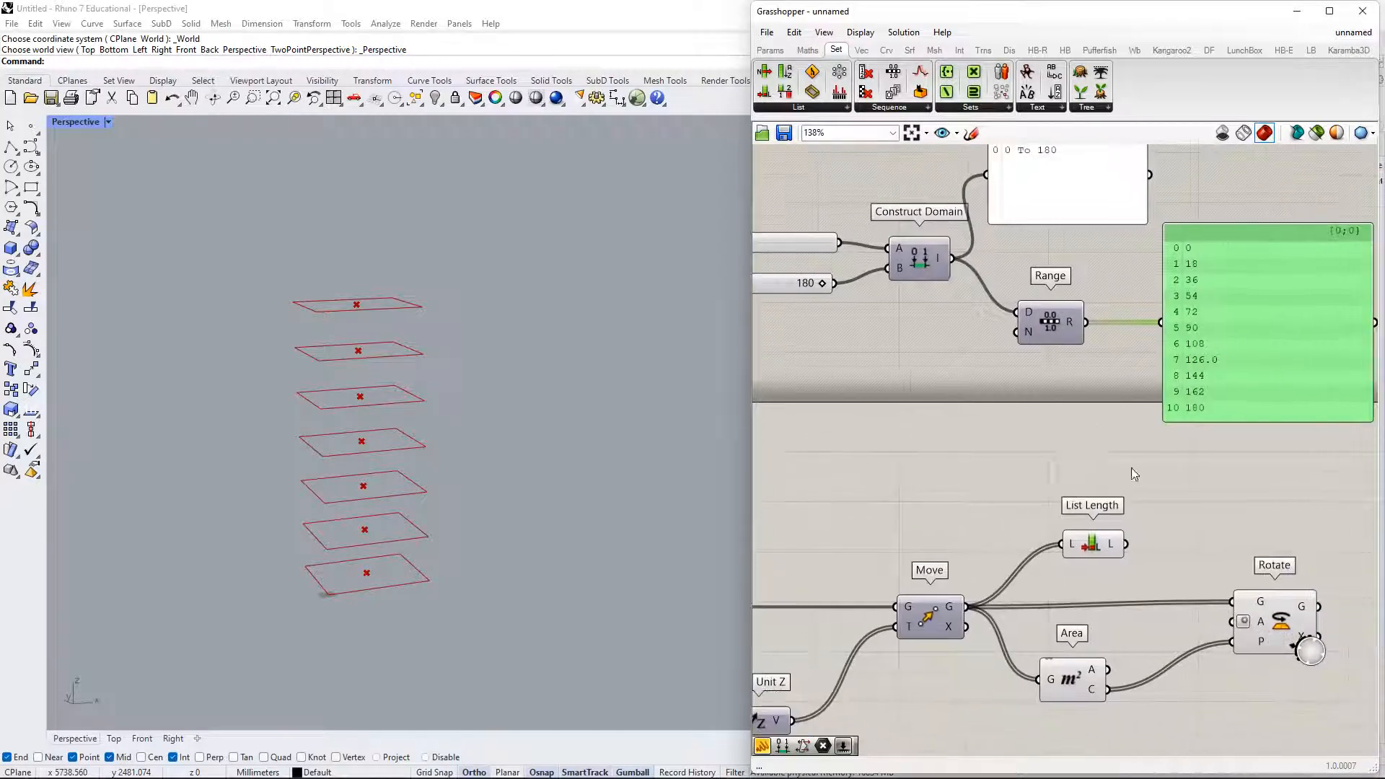
drag(1091, 544, 913, 375)
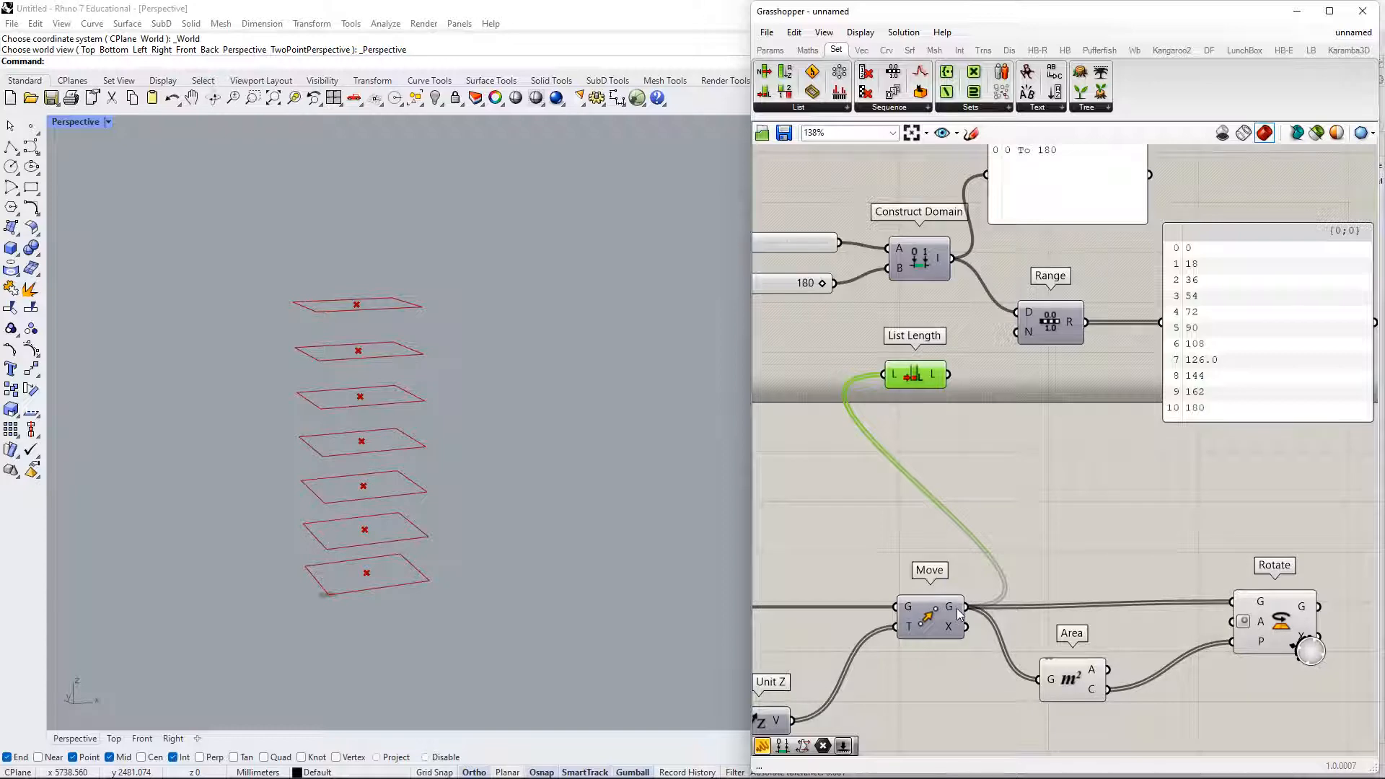
mouse_move(960, 612)
click(957, 381)
drag(943, 379, 1034, 344)
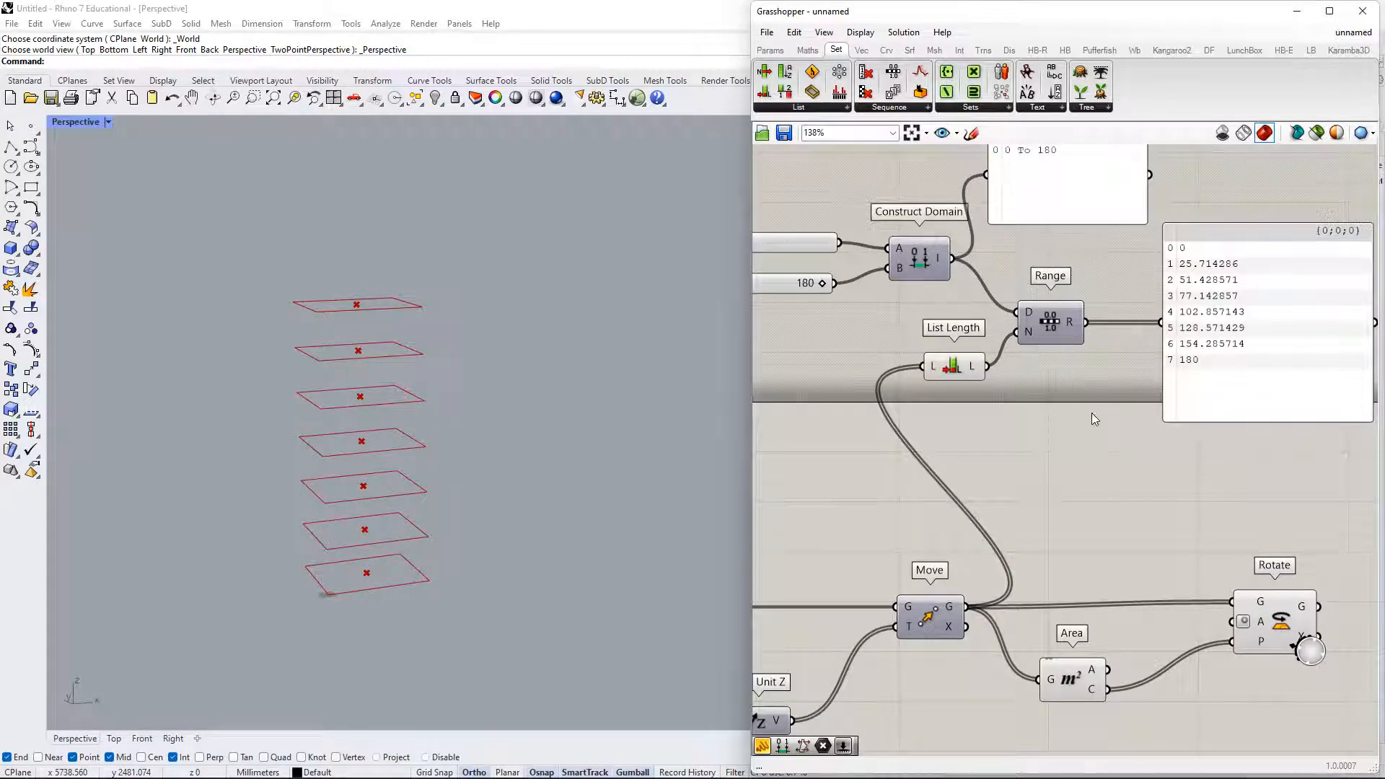
- Shift the Range component slightly away from List Length, toward its output panel
right_drag(1092, 413, 1034, 394)
right_drag(920, 364, 952, 357)
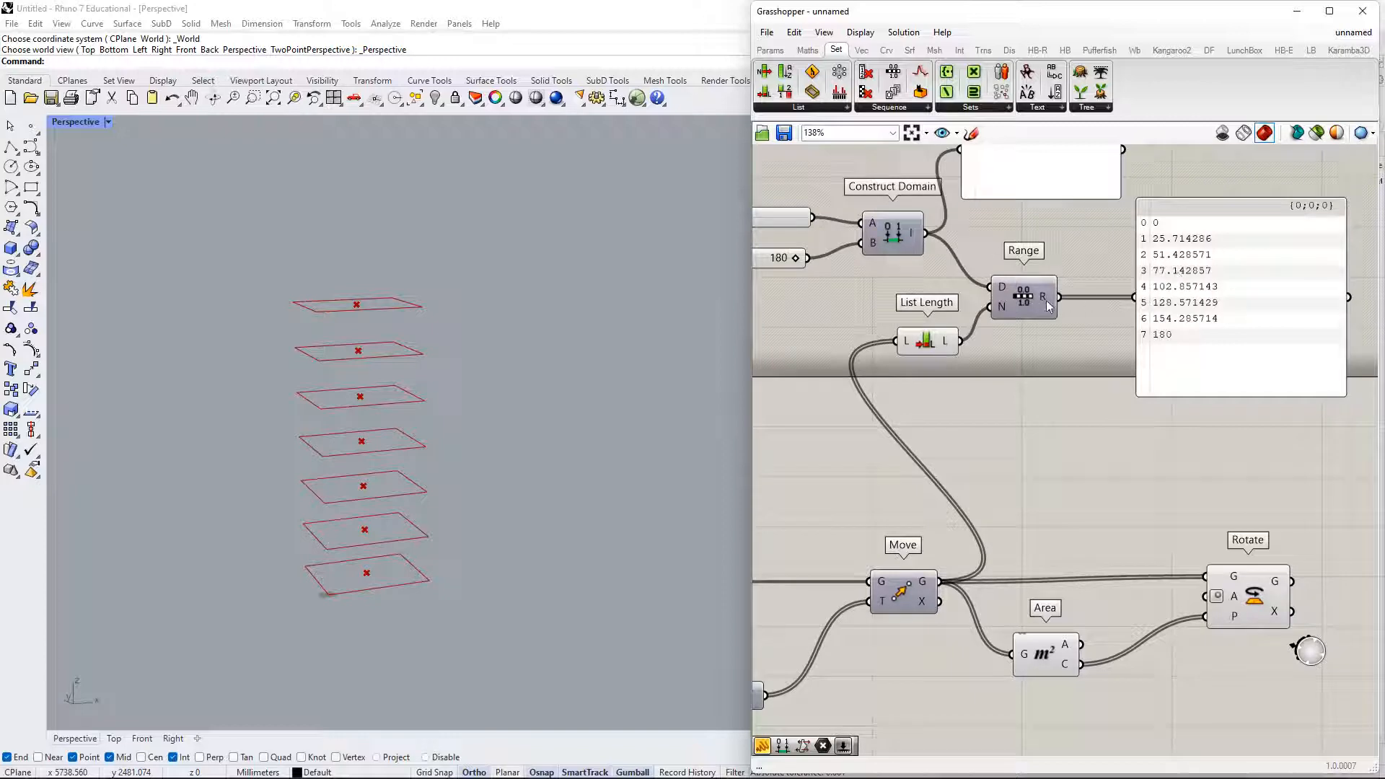
drag(1024, 309, 1054, 301)
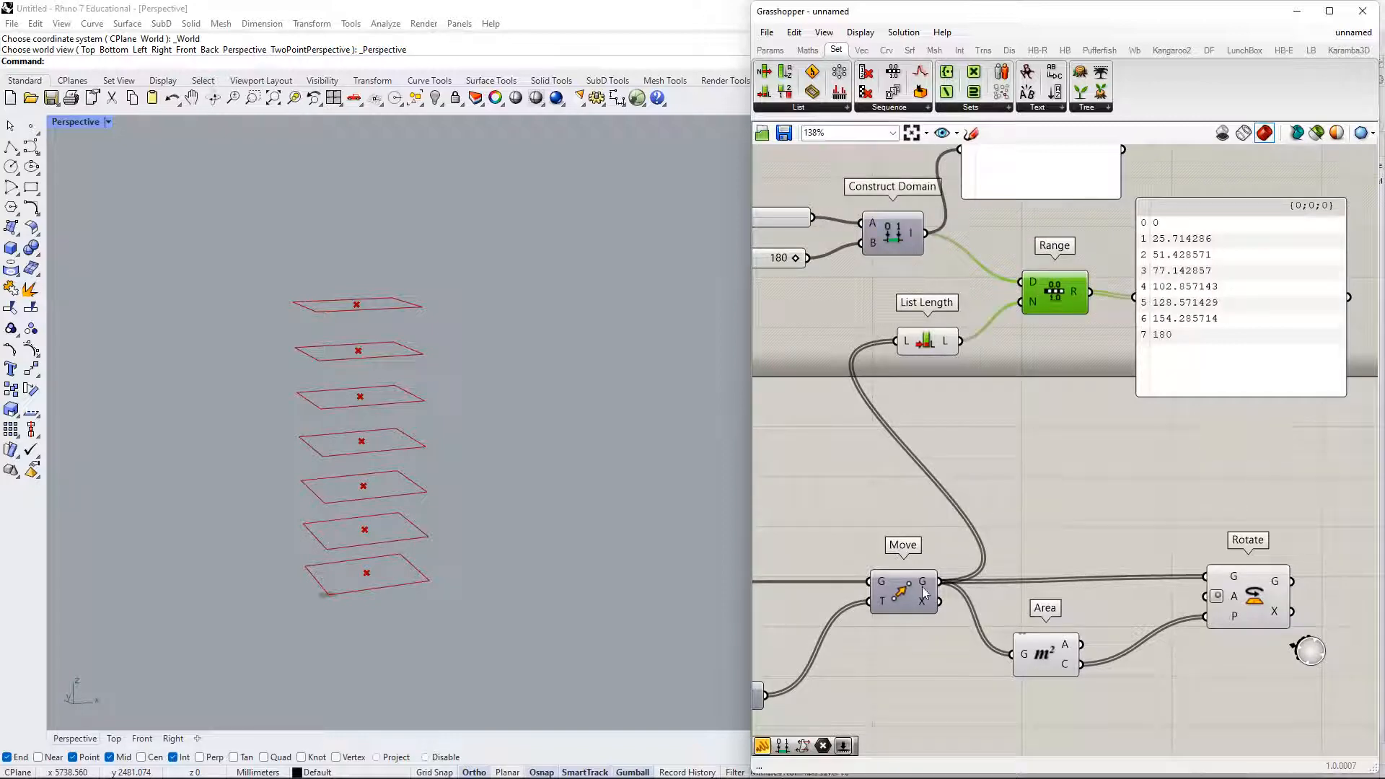
- Set the Number of Floors slider to 10
right_drag(938, 550, 1149, 380)
scroll(1016, 448, down, 2)
right_drag(1016, 448, 1176, 445)
scroll(1053, 482, down, 1)
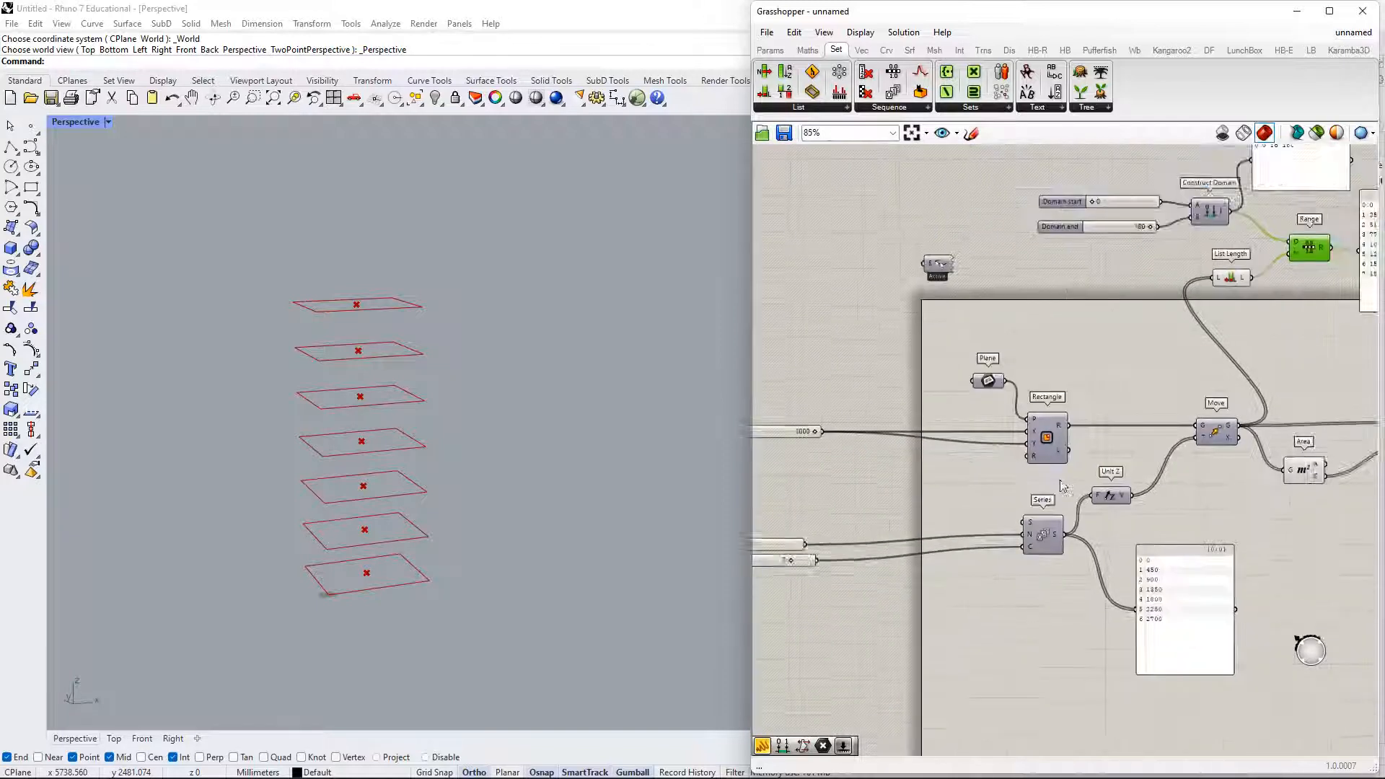
right_drag(1057, 482, 1121, 438)
drag(864, 526, 917, 527)
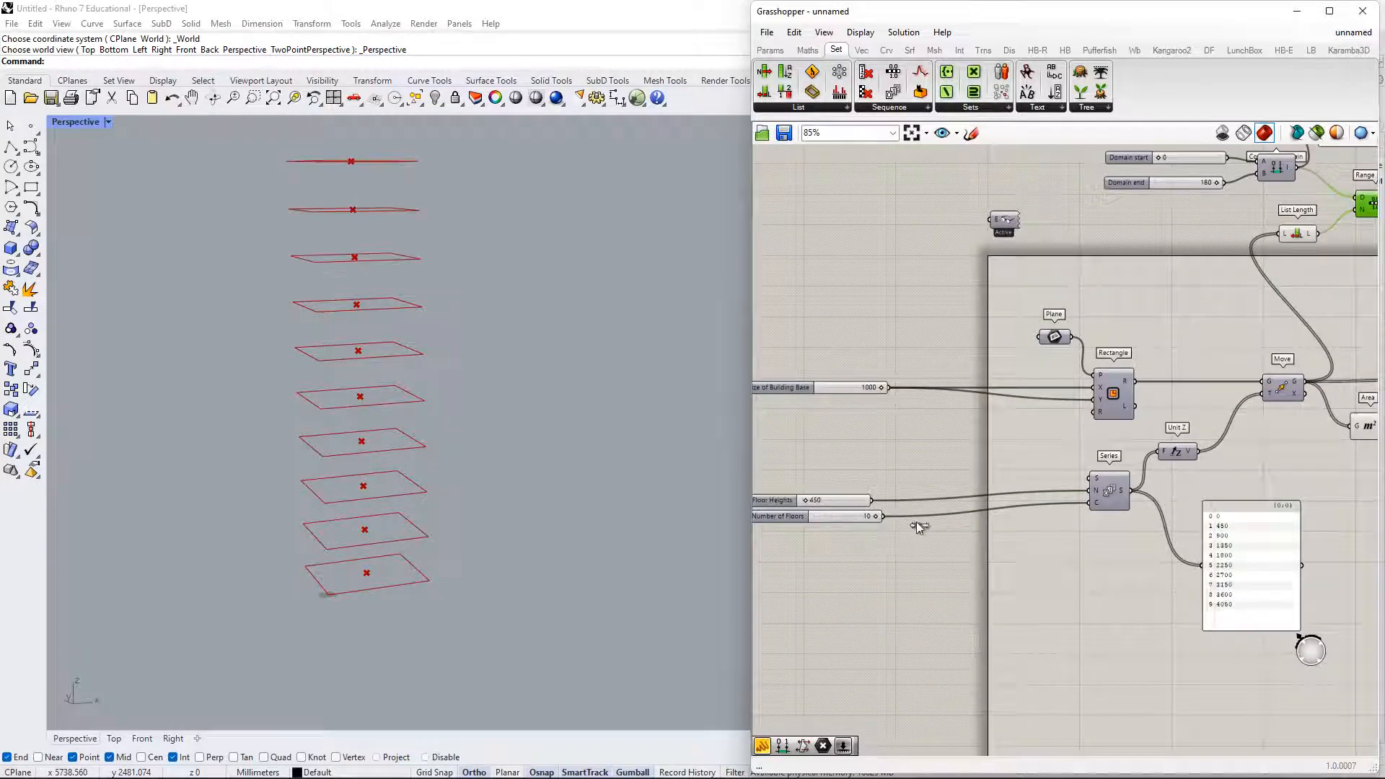
- Rearrange the List Length and Range components, placing List Length lower and Range further up toward its panel
right_drag(1284, 331, 809, 533)
scroll(866, 433, up, 3)
right_drag(869, 433, 1056, 328)
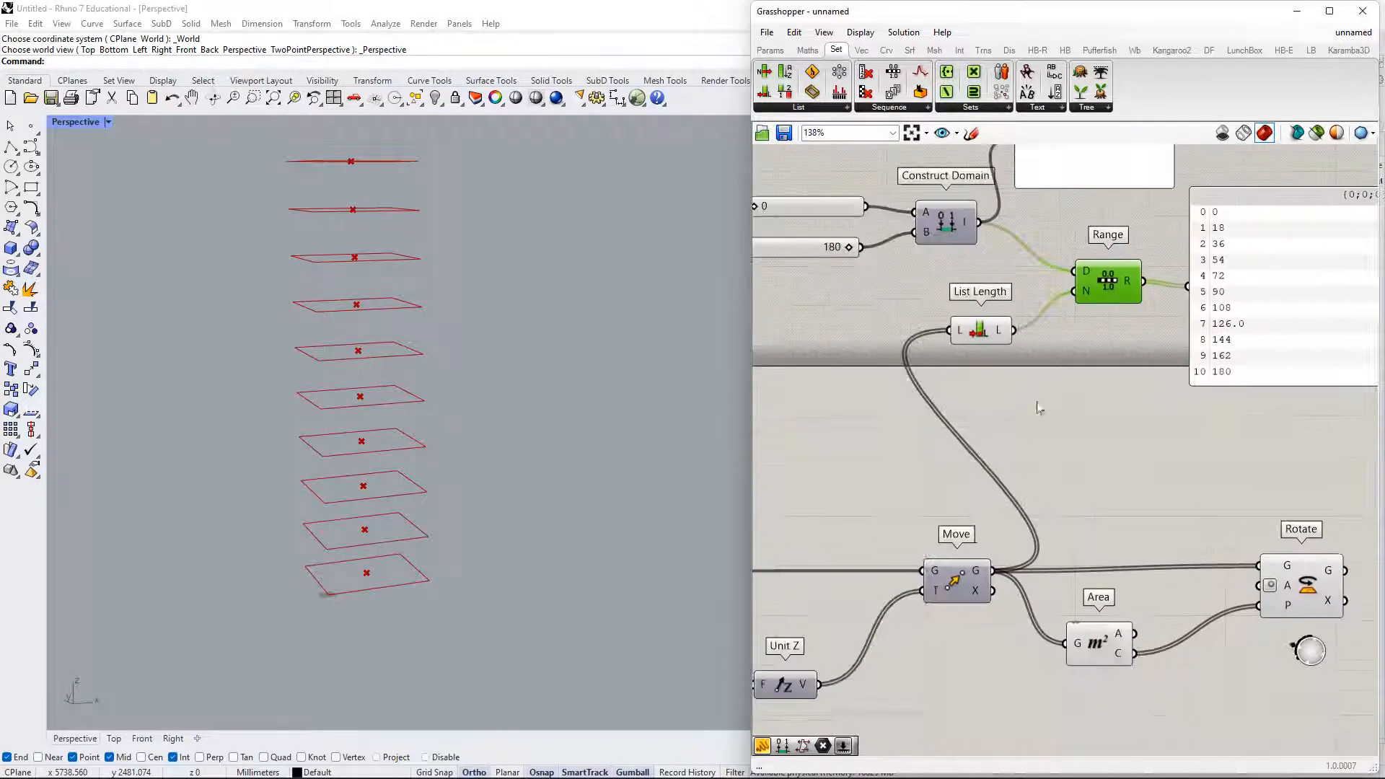
click(988, 333)
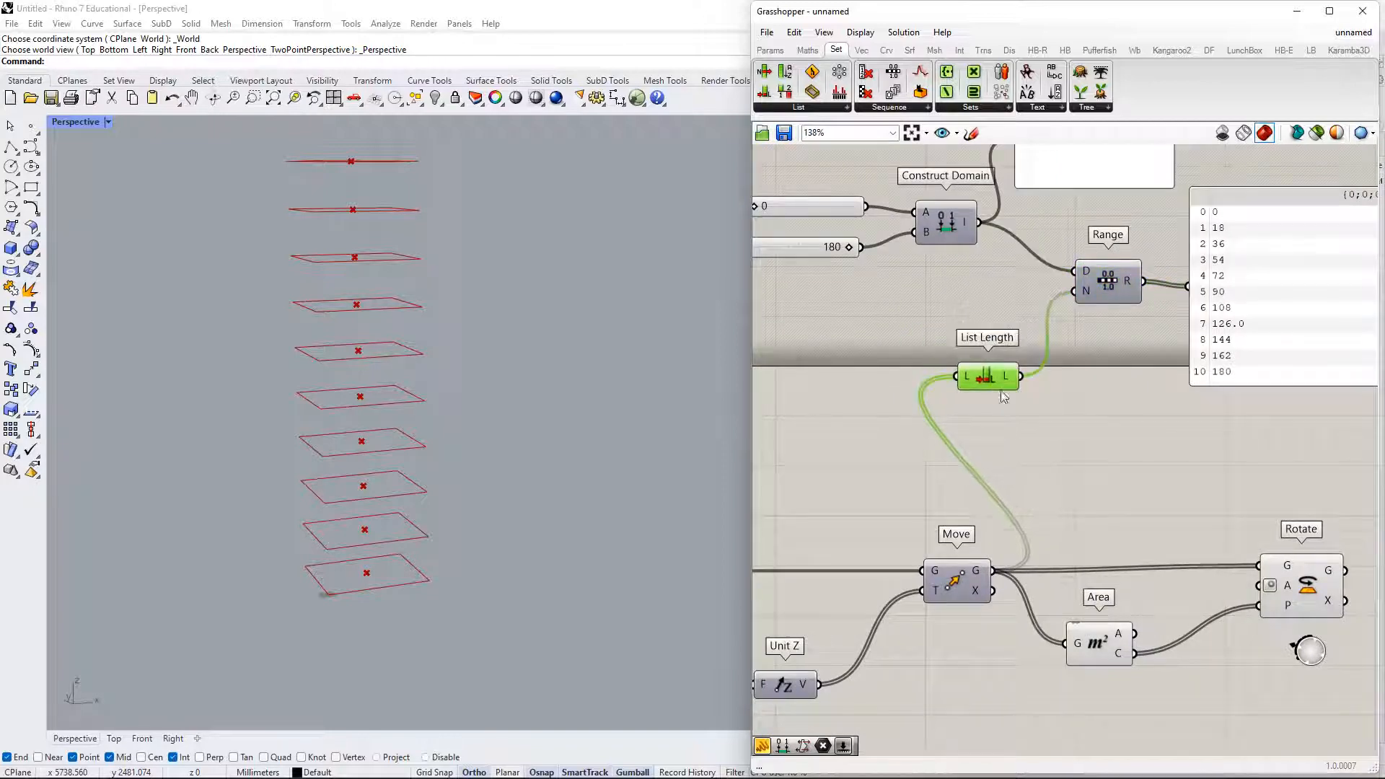
right_drag(1017, 426, 988, 387)
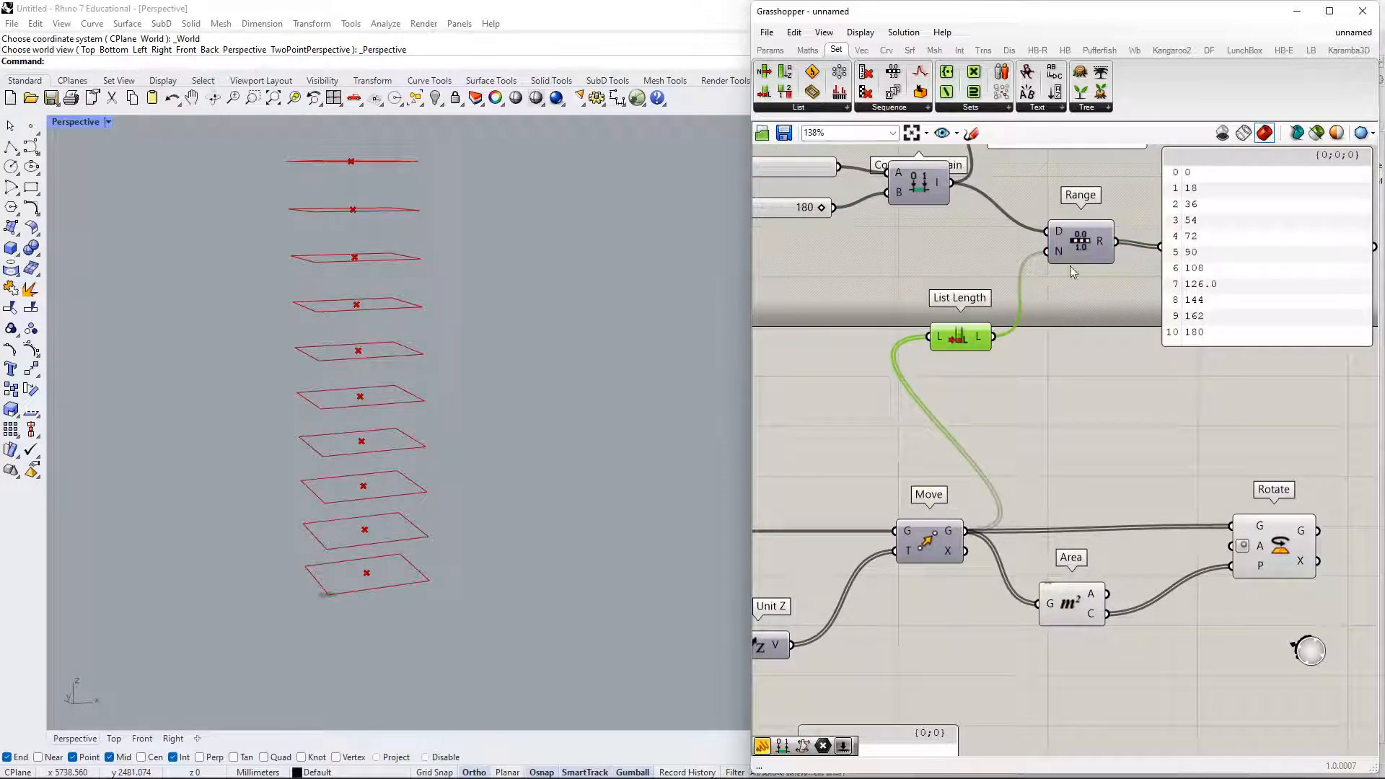
drag(1080, 254, 1099, 238)
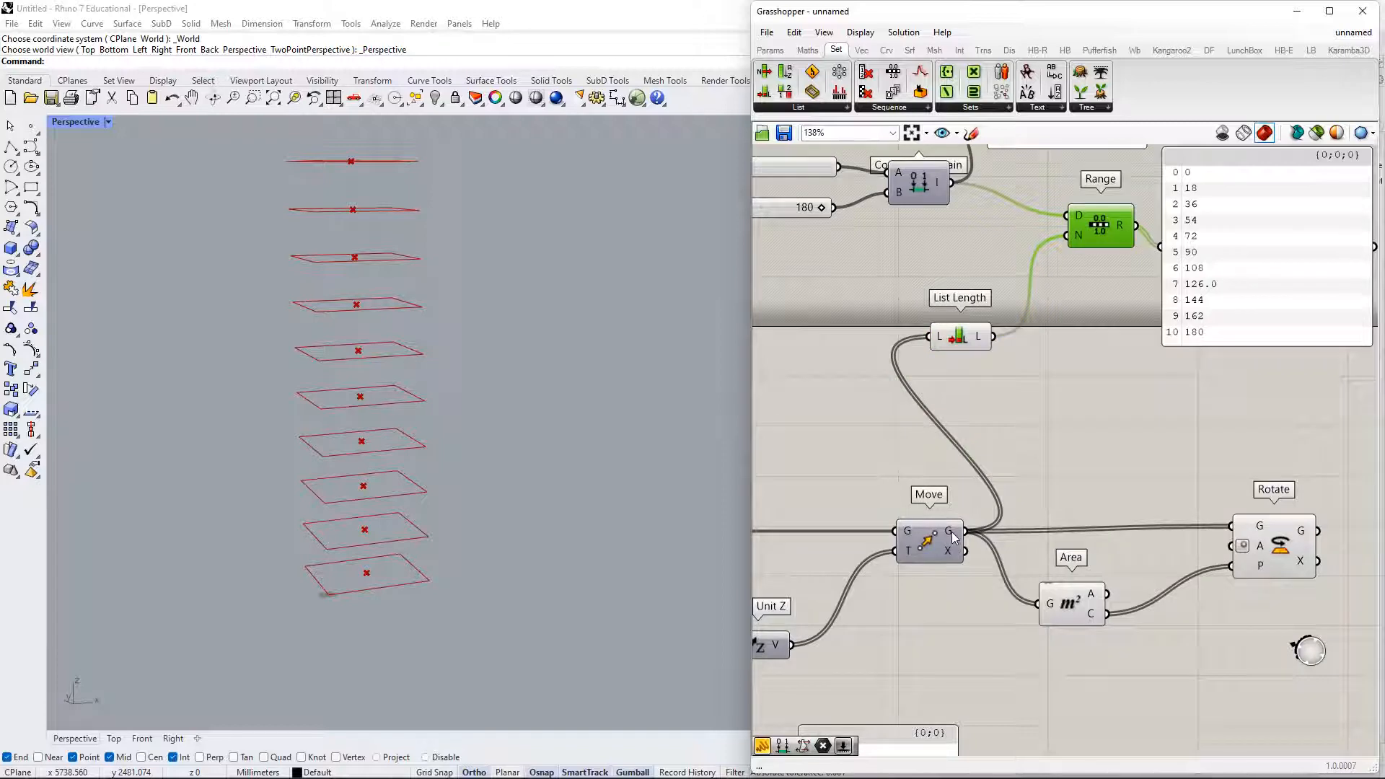
- Add a panel between Move and Rotate and connect it to the Move component's geometry output G
right_drag(1052, 453, 915, 434)
double_click(916, 434)
key(Escape)
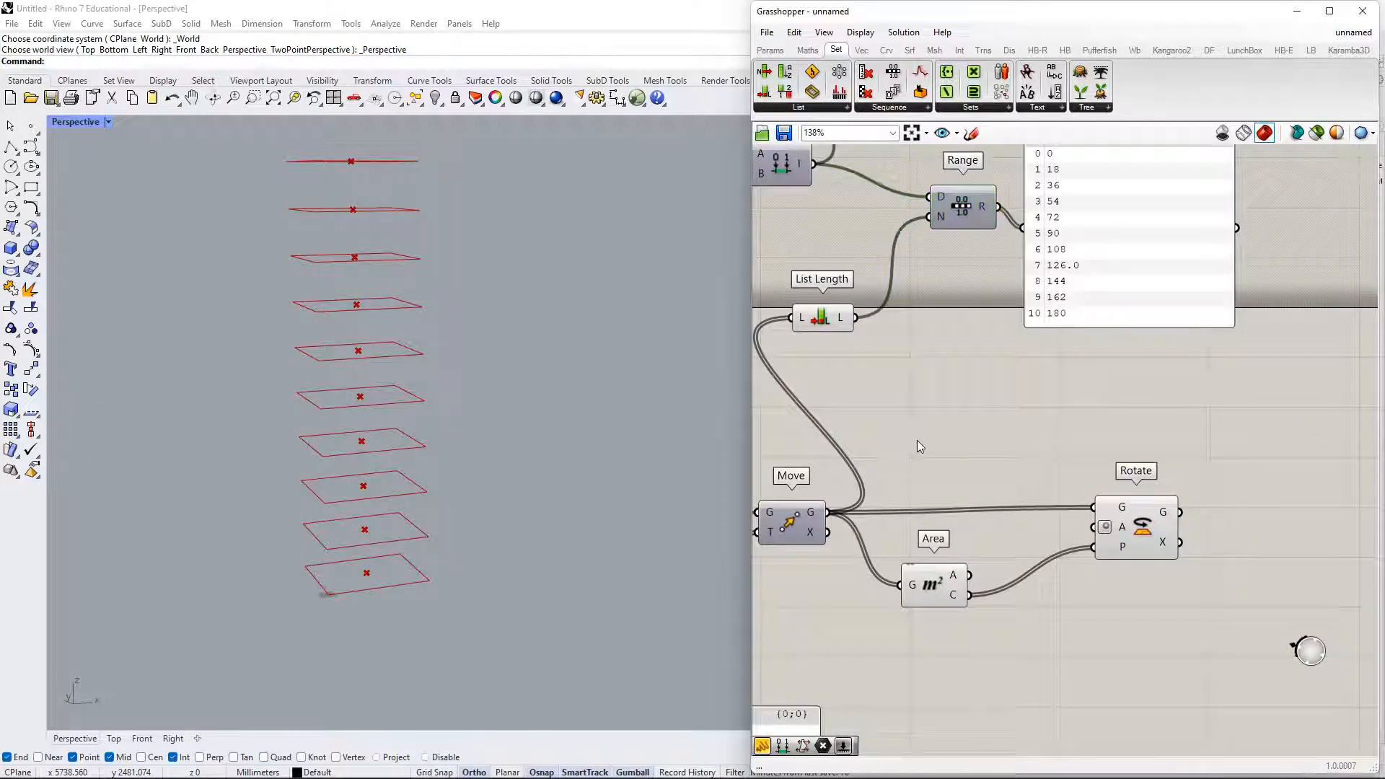
double_click(928, 436)
text(//)
key(Return)
drag(954, 436, 1026, 412)
drag(828, 511, 918, 412)
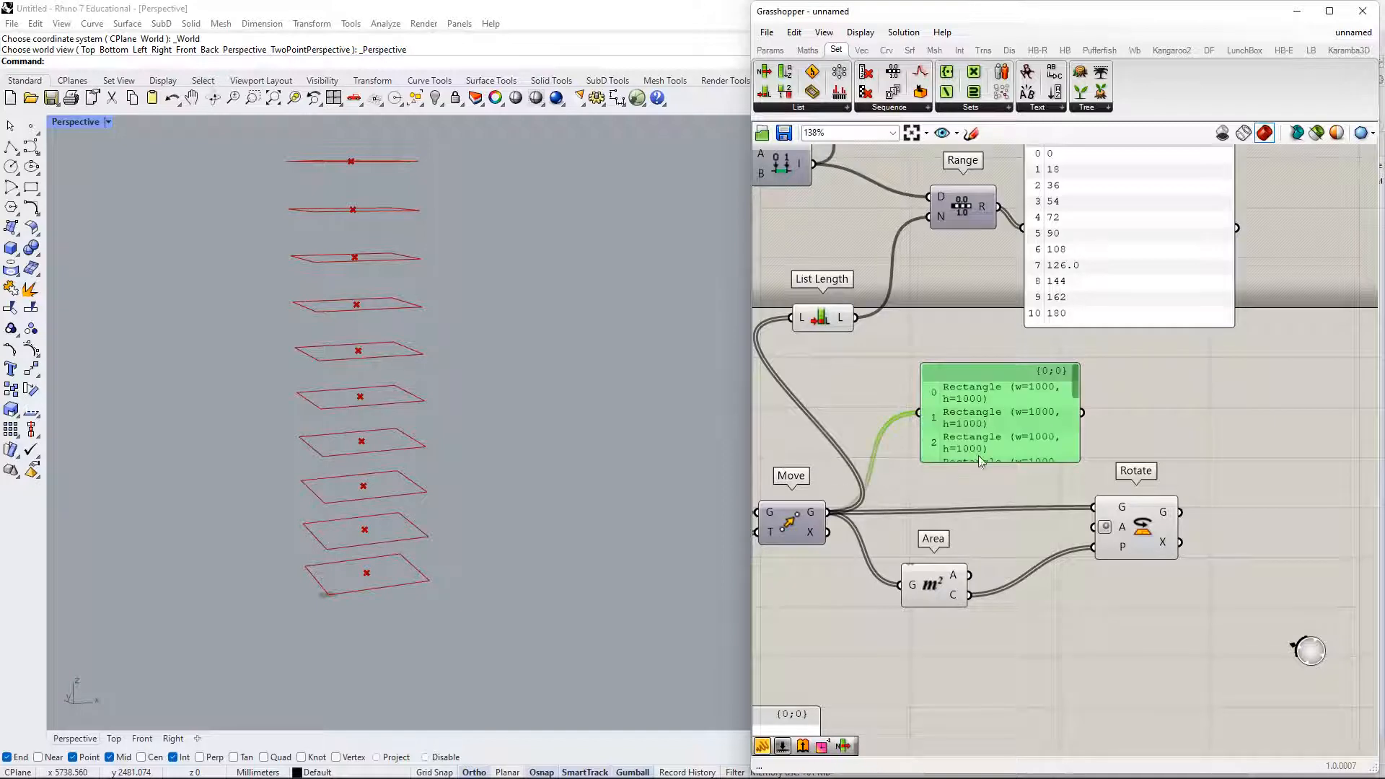
- Enlarge the Move geometry panel to fit the full rectangle list and shift it slightly toward the Move component
click(992, 524)
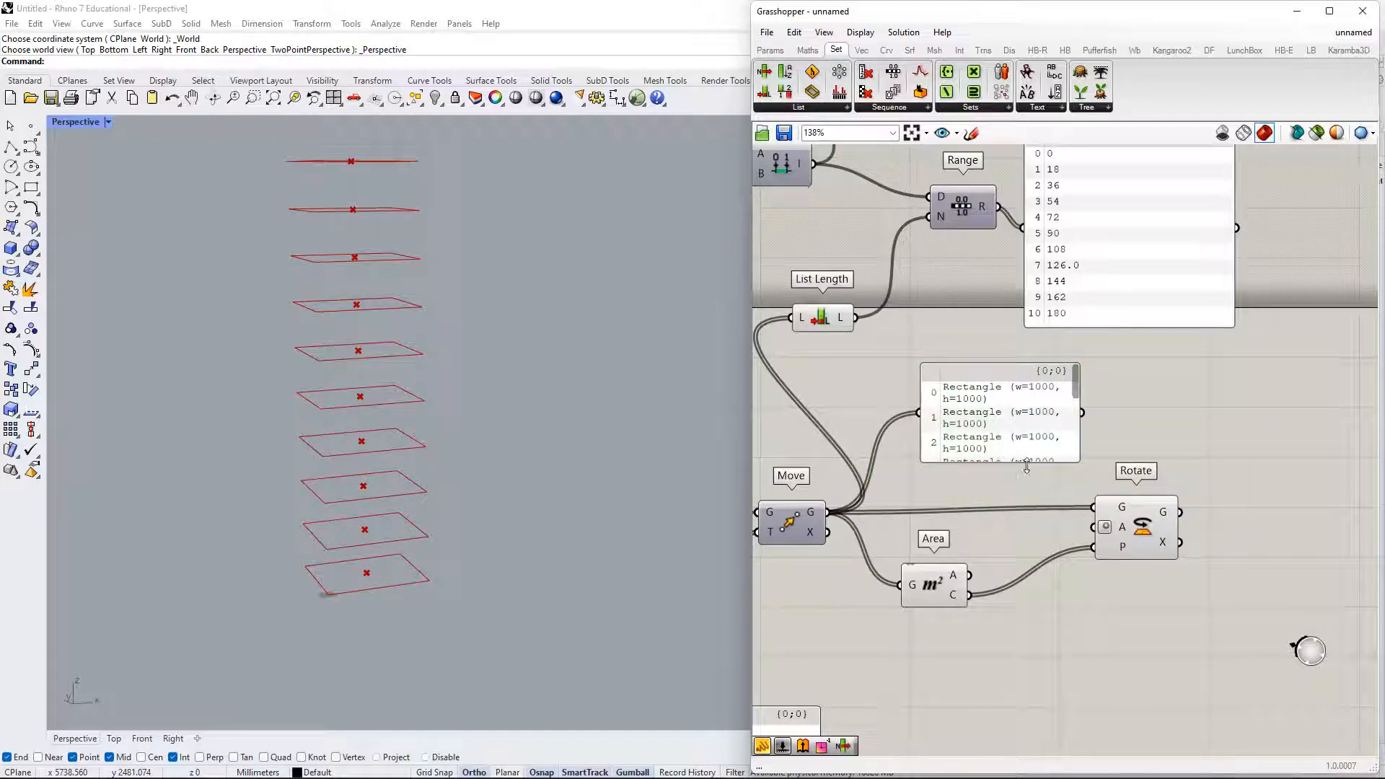
drag(1020, 461, 1019, 569)
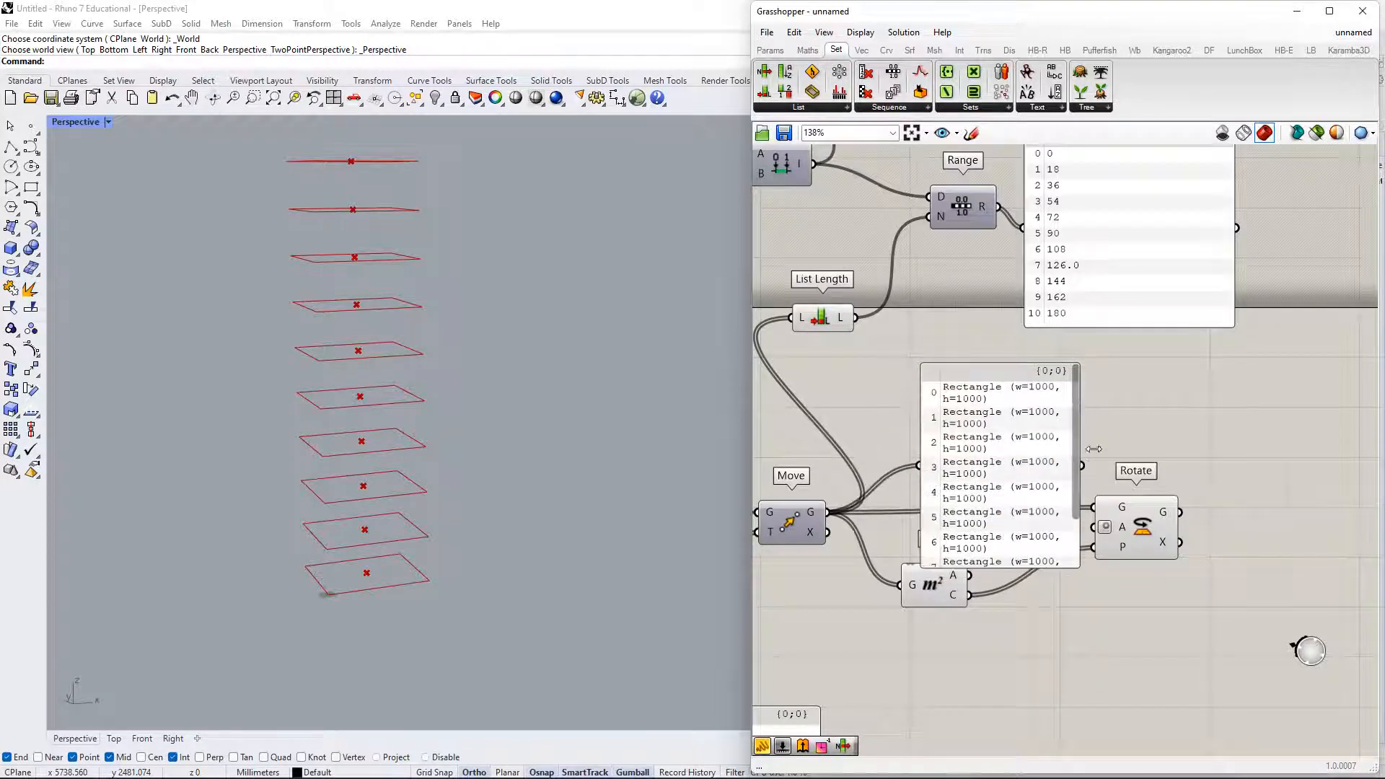
drag(1082, 453, 1189, 455)
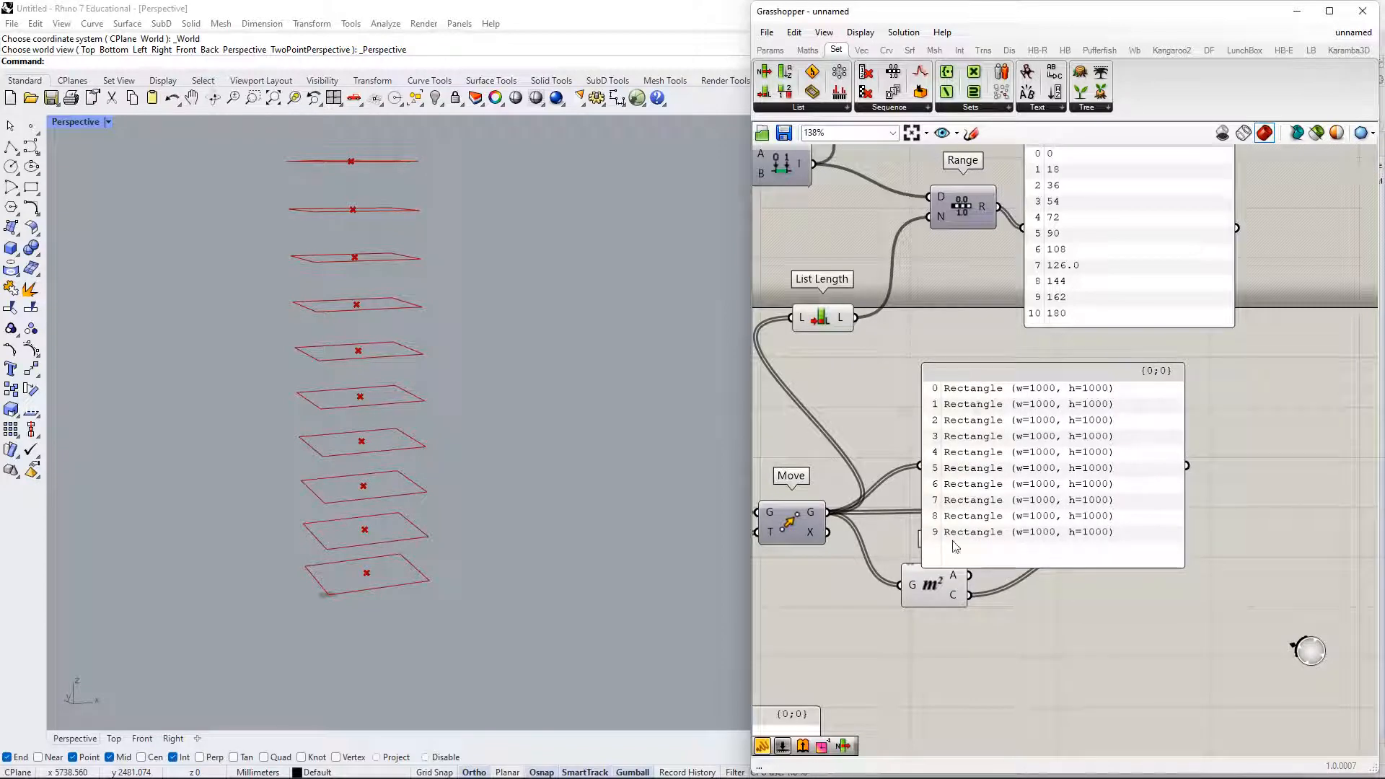
click(939, 398)
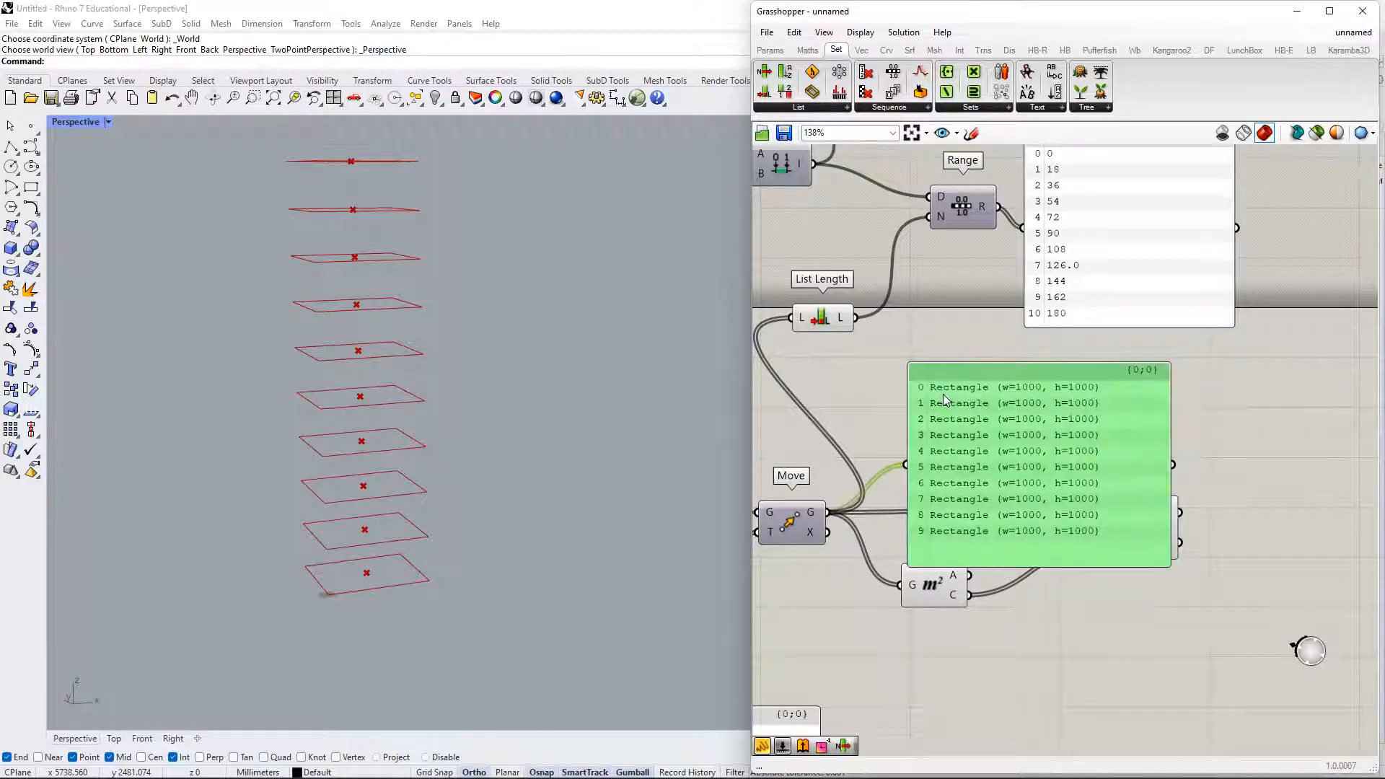
- Connect the List Length output L to the panel between Move and Rotate to inspect the item count
right_drag(885, 395, 951, 420)
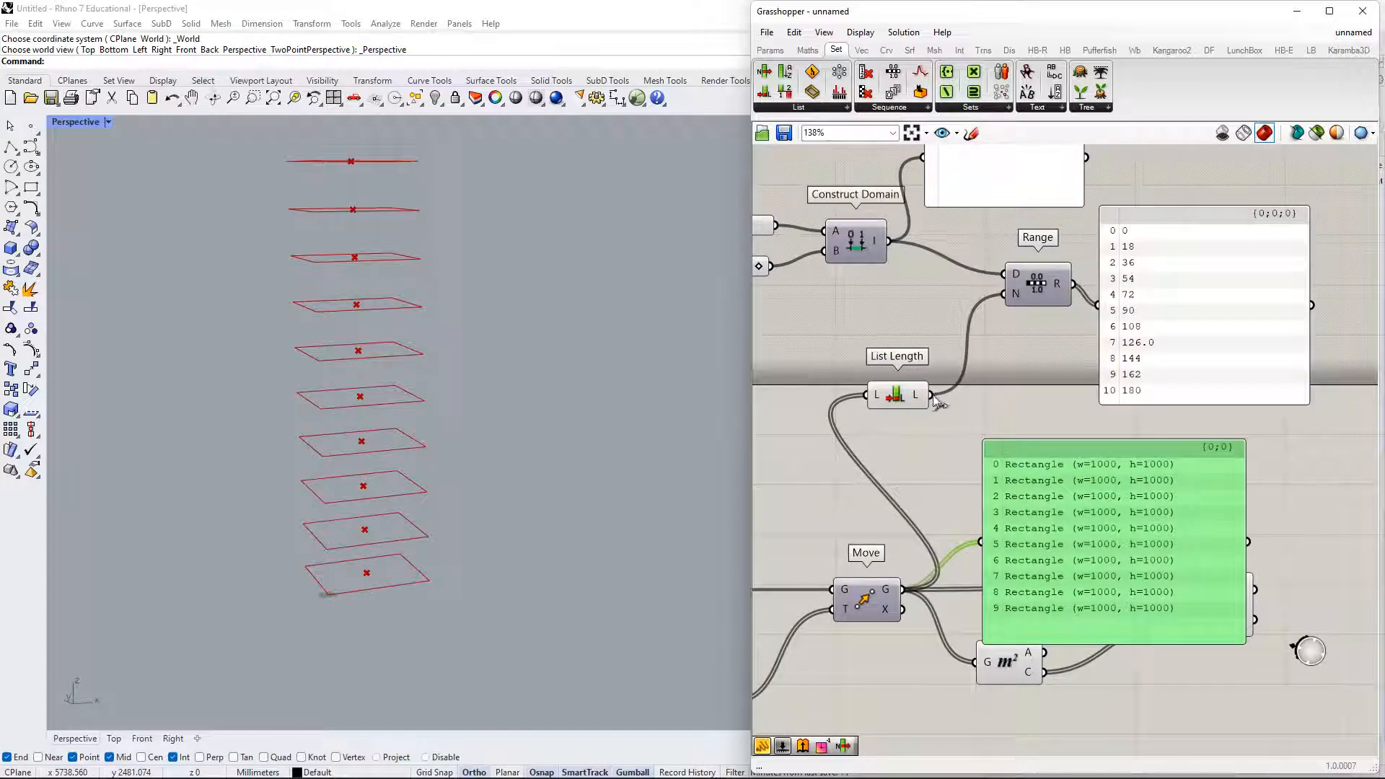
drag(931, 396, 1017, 499)
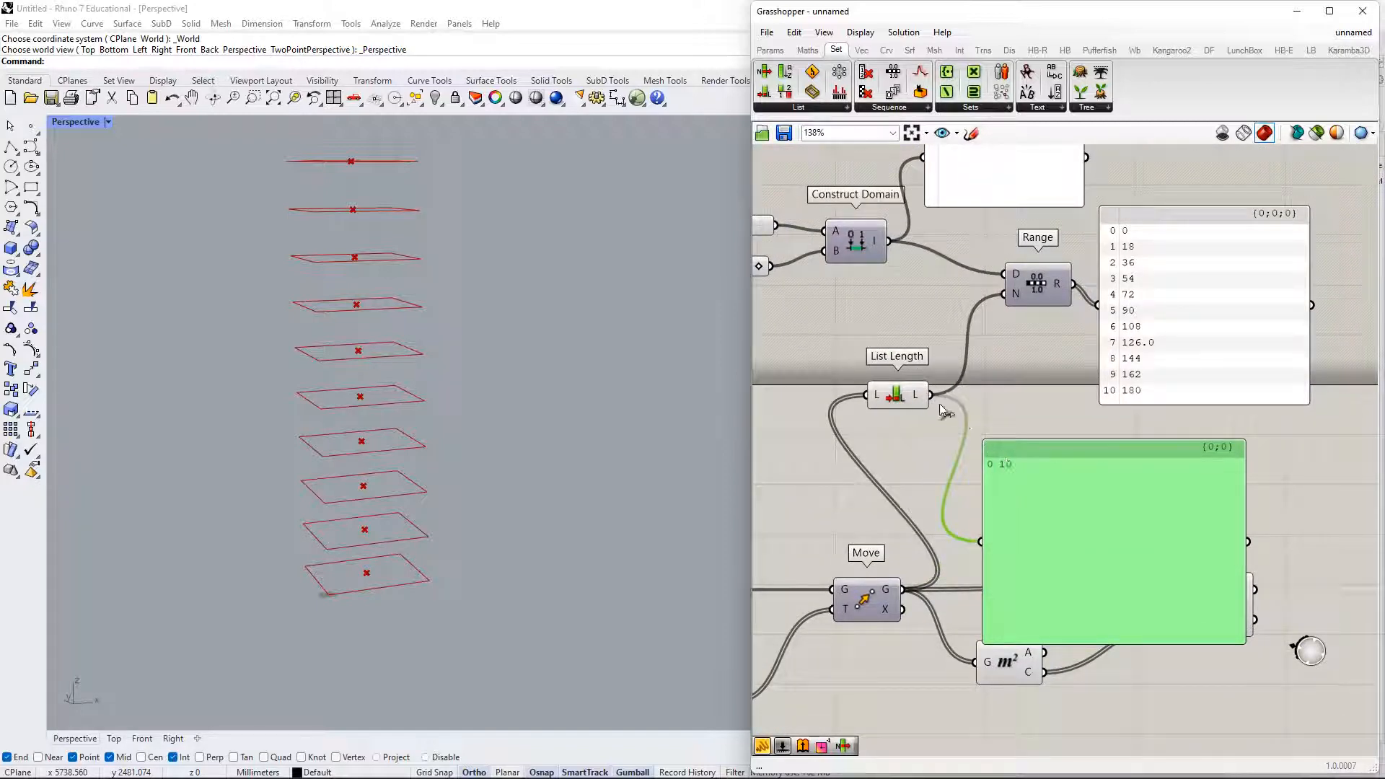
click(970, 395)
- Delete the panel between Move and Rotate and lower the Range component and its panel beside List Length
drag(1040, 292, 1161, 297)
right_drag(1108, 399, 1045, 334)
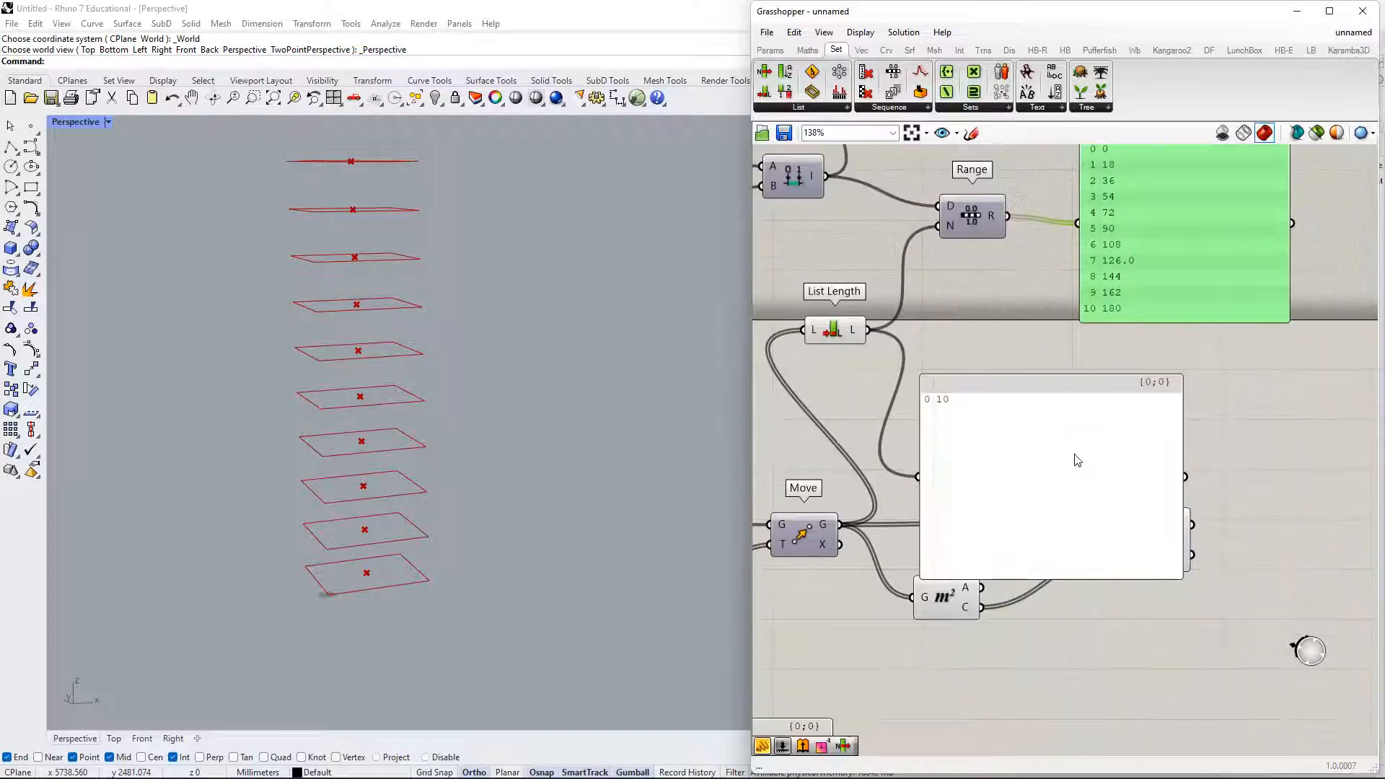
click(1074, 454)
key(Delete)
drag(987, 214, 999, 312)
drag(1199, 255, 1204, 353)
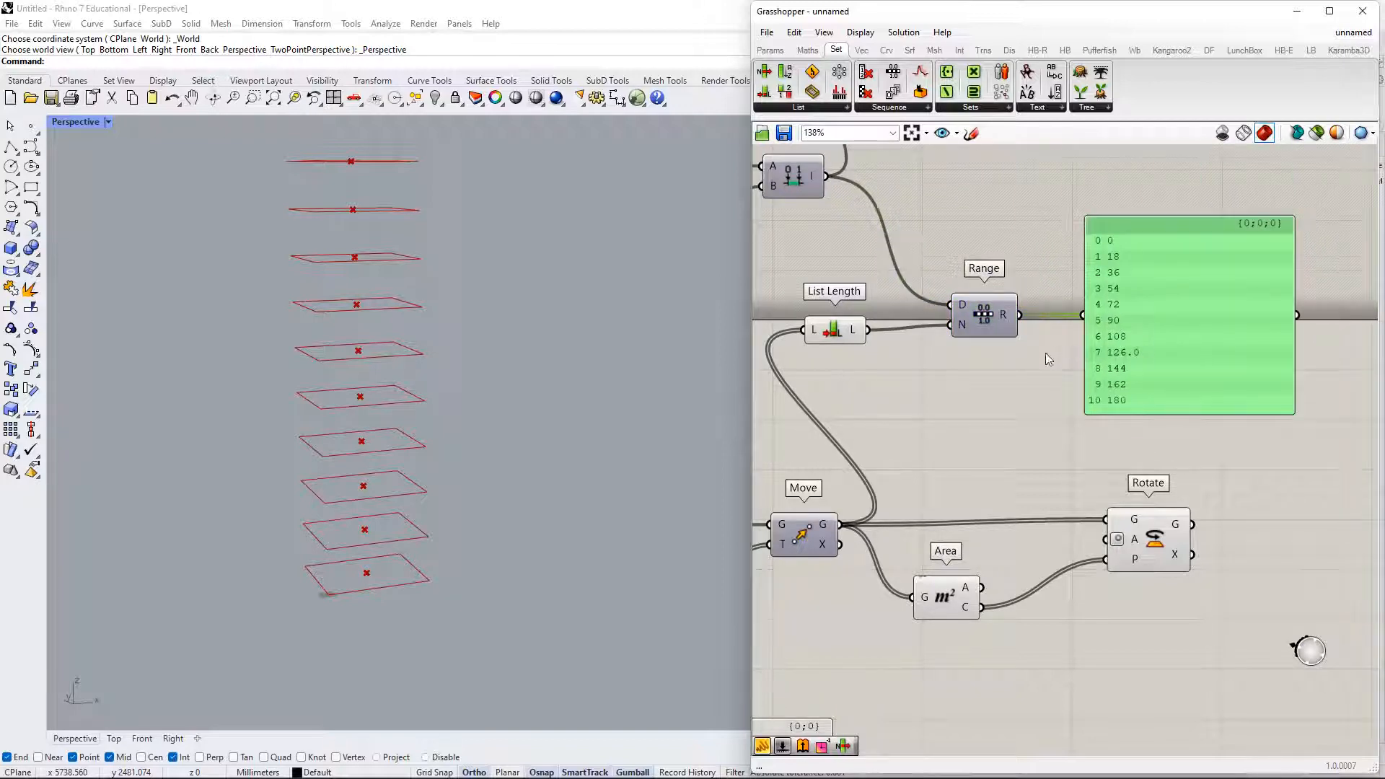
- Connect the Range output R to the Rotate component's angle input A
right_drag(1044, 355, 997, 393)
click(959, 451)
right_drag(902, 464, 993, 374)
drag(1084, 260, 1170, 484)
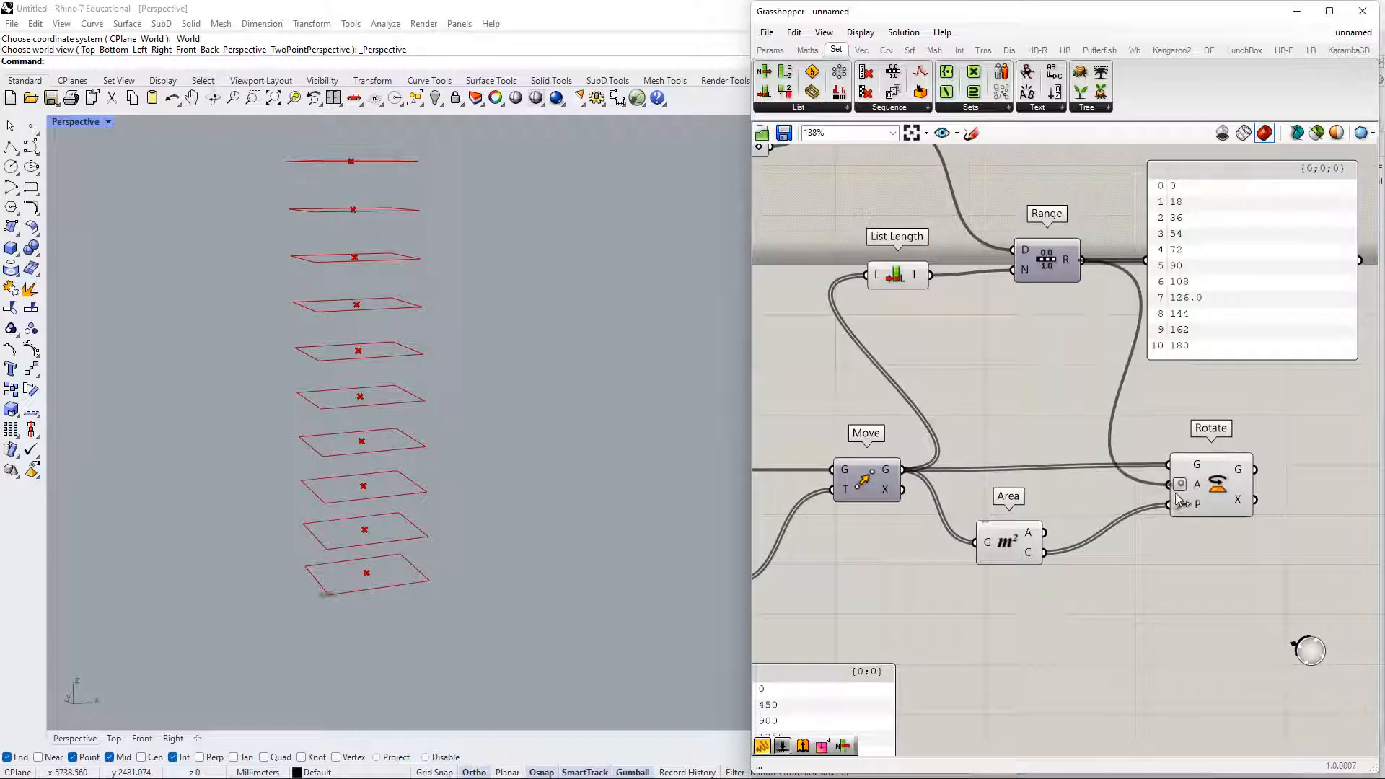
- Arrange List Length, Range and Area compactly between Move and Rotate, with the Range panel above Rotate
right_drag(1222, 479, 1092, 487)
drag(1091, 483, 1115, 482)
drag(1137, 248, 1180, 247)
scroll(871, 385, down, 2)
right_drag(872, 384, 1016, 419)
drag(948, 354, 1017, 473)
drag(1061, 351, 1099, 469)
drag(1226, 365, 1222, 380)
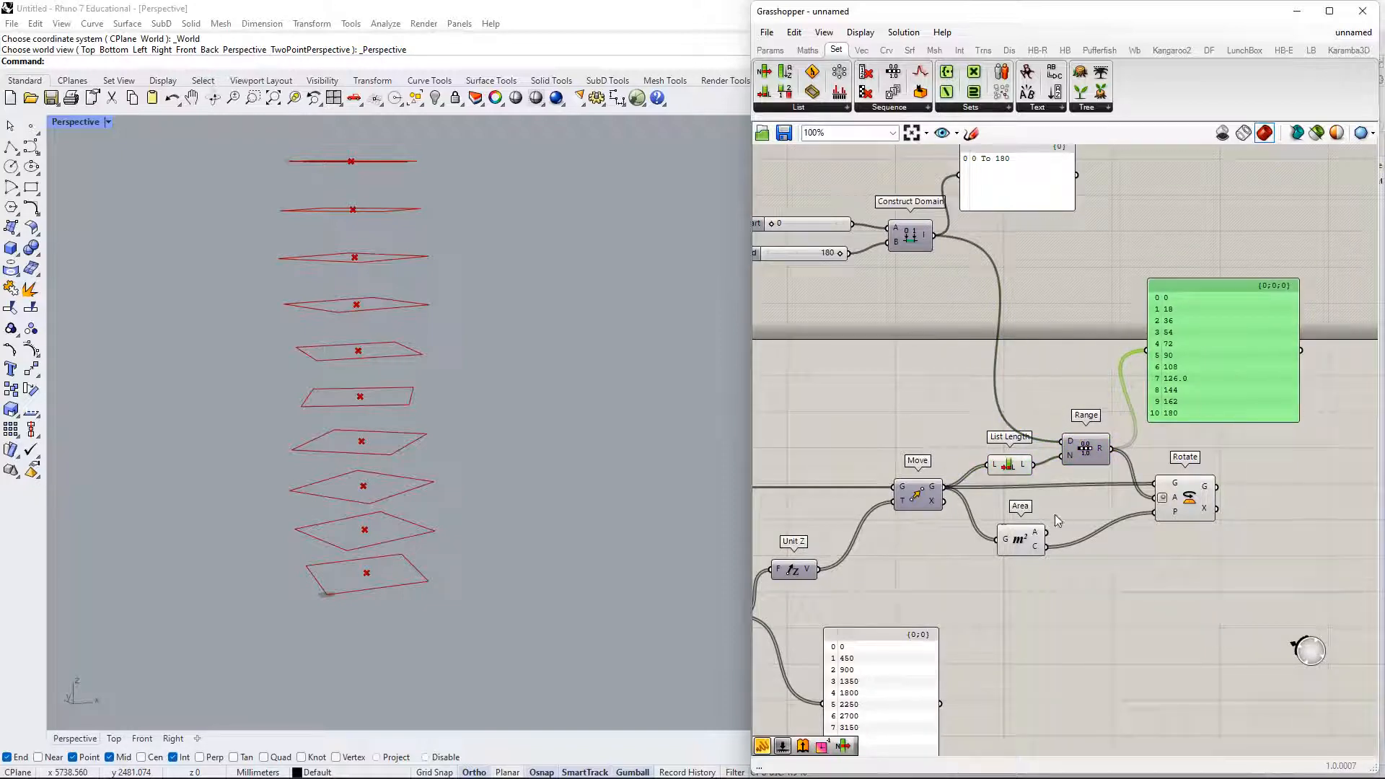
drag(1030, 546, 1074, 524)
- Move Construct Domain and its two domain sliders down beside Range, and delete the domain's output panel
right_drag(981, 319, 1025, 337)
drag(1002, 322, 858, 237)
drag(970, 259, 1060, 429)
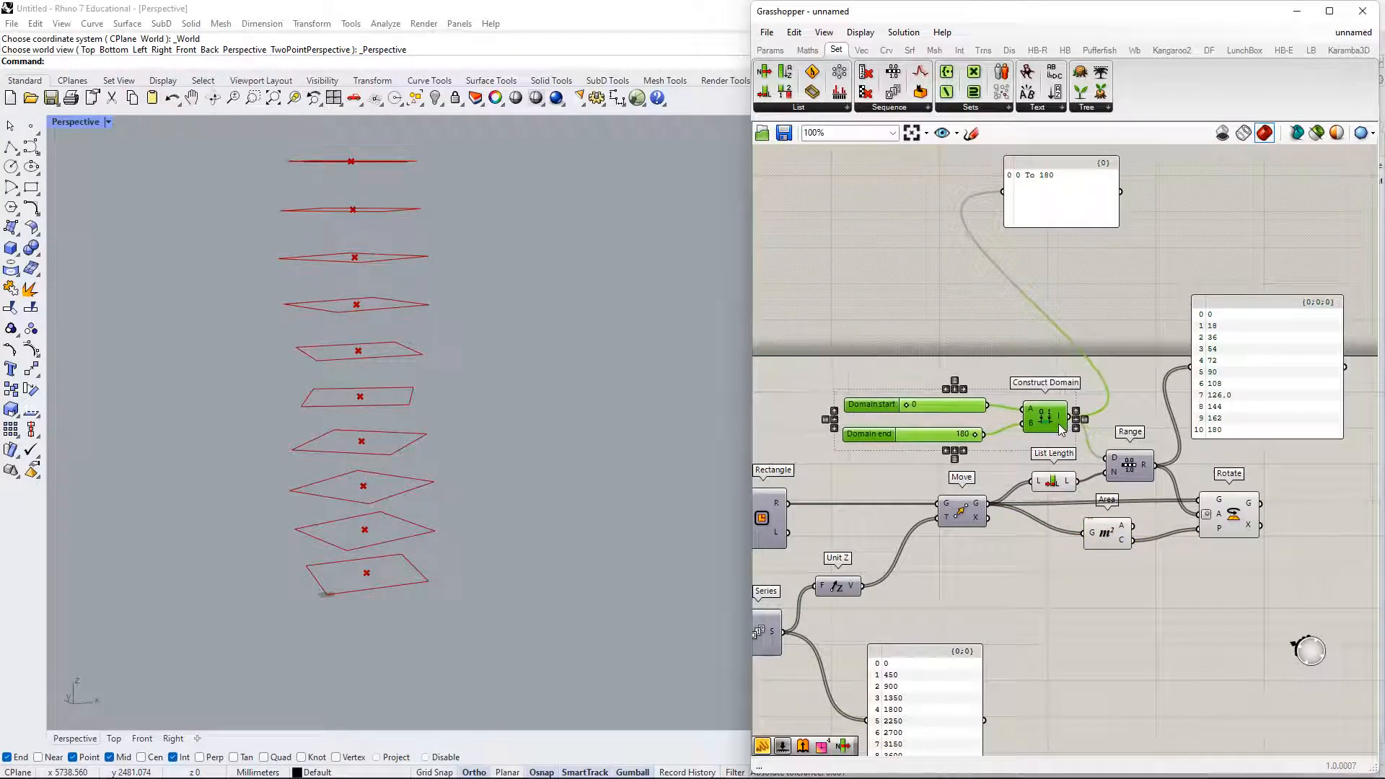
click(1060, 192)
right_drag(1156, 303, 1103, 307)
key(Delete)
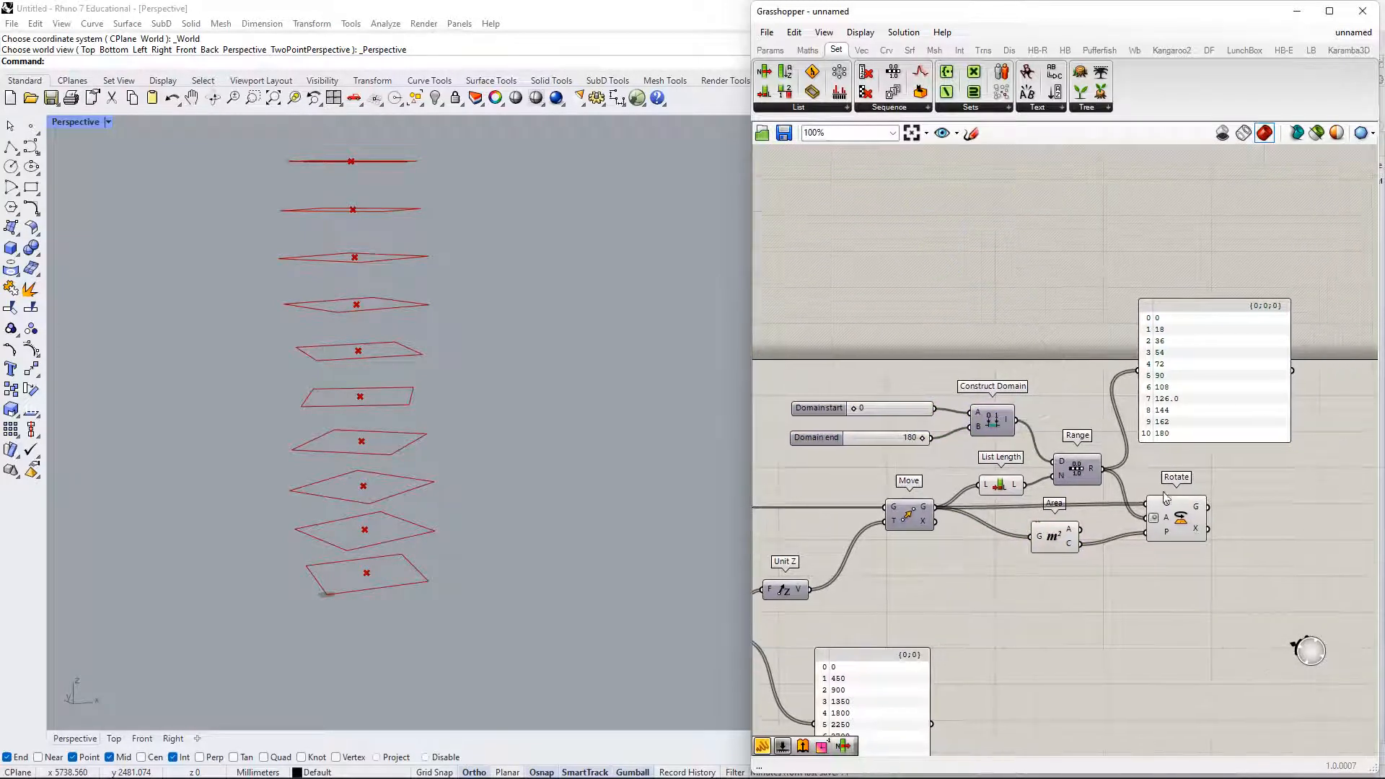
- Lower the Range panel toward Rotate and shift the Area component slightly down
right_drag(1069, 411, 1109, 202)
right_drag(1156, 332, 1042, 444)
right_drag(1093, 308, 1080, 292)
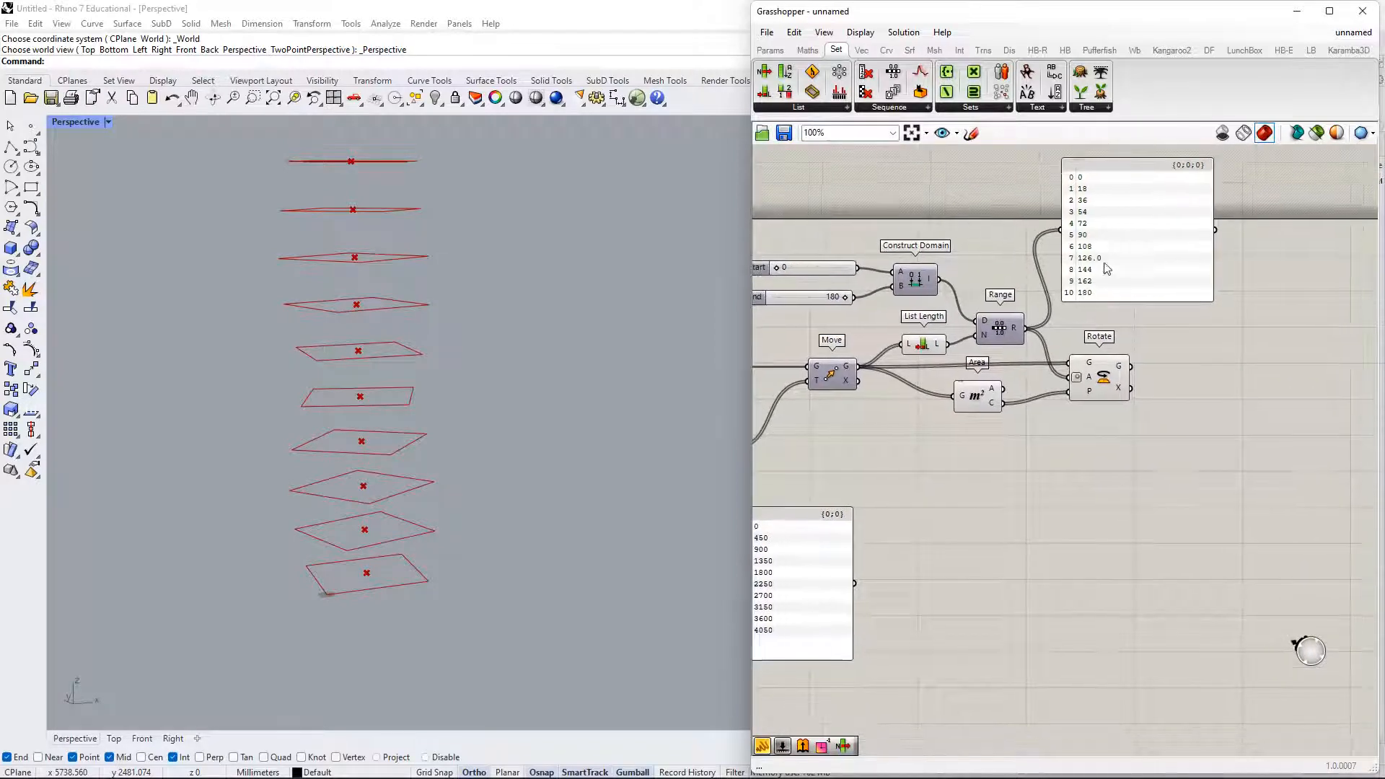
drag(1103, 263, 1107, 288)
right_drag(1094, 386, 1035, 445)
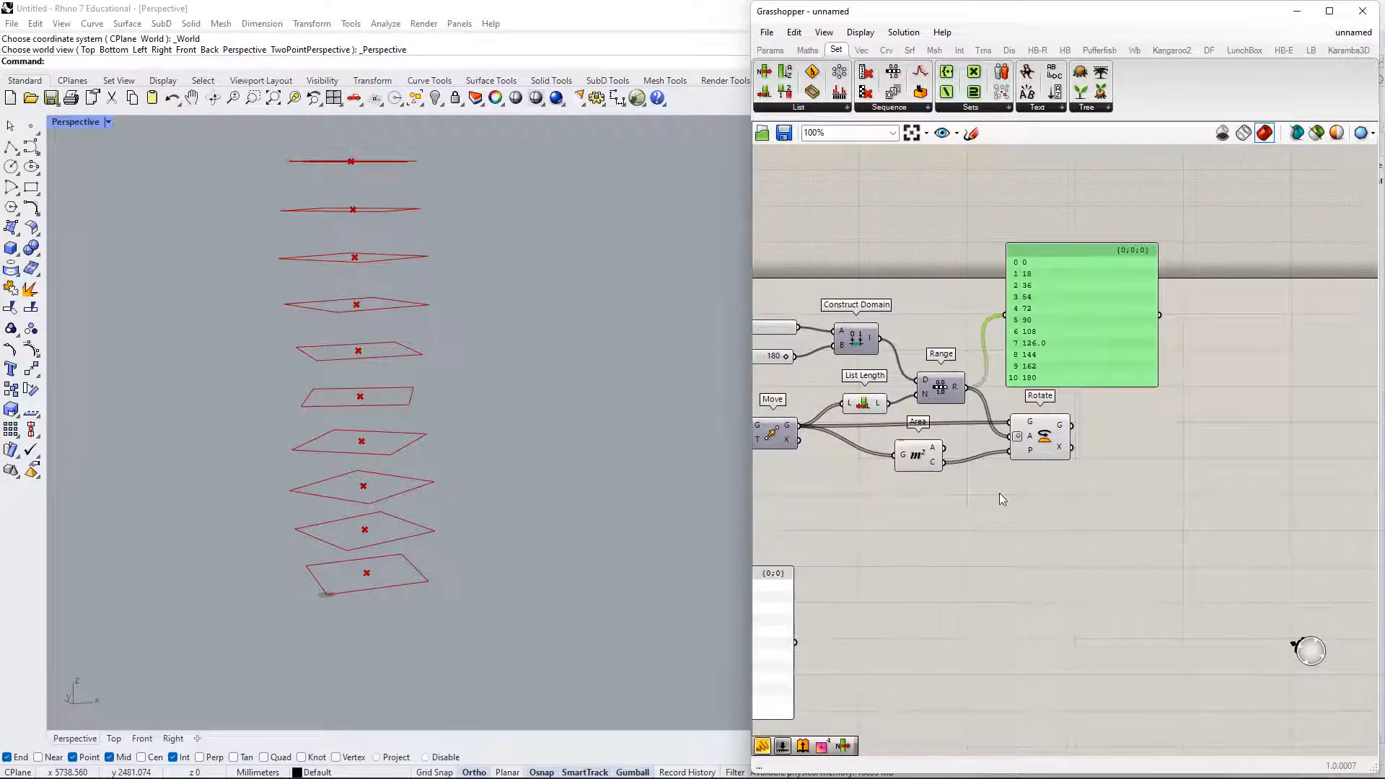
right_drag(971, 493, 1285, 387)
drag(1244, 358, 1249, 381)
right_drag(1281, 378, 1106, 453)
right_click(1184, 458)
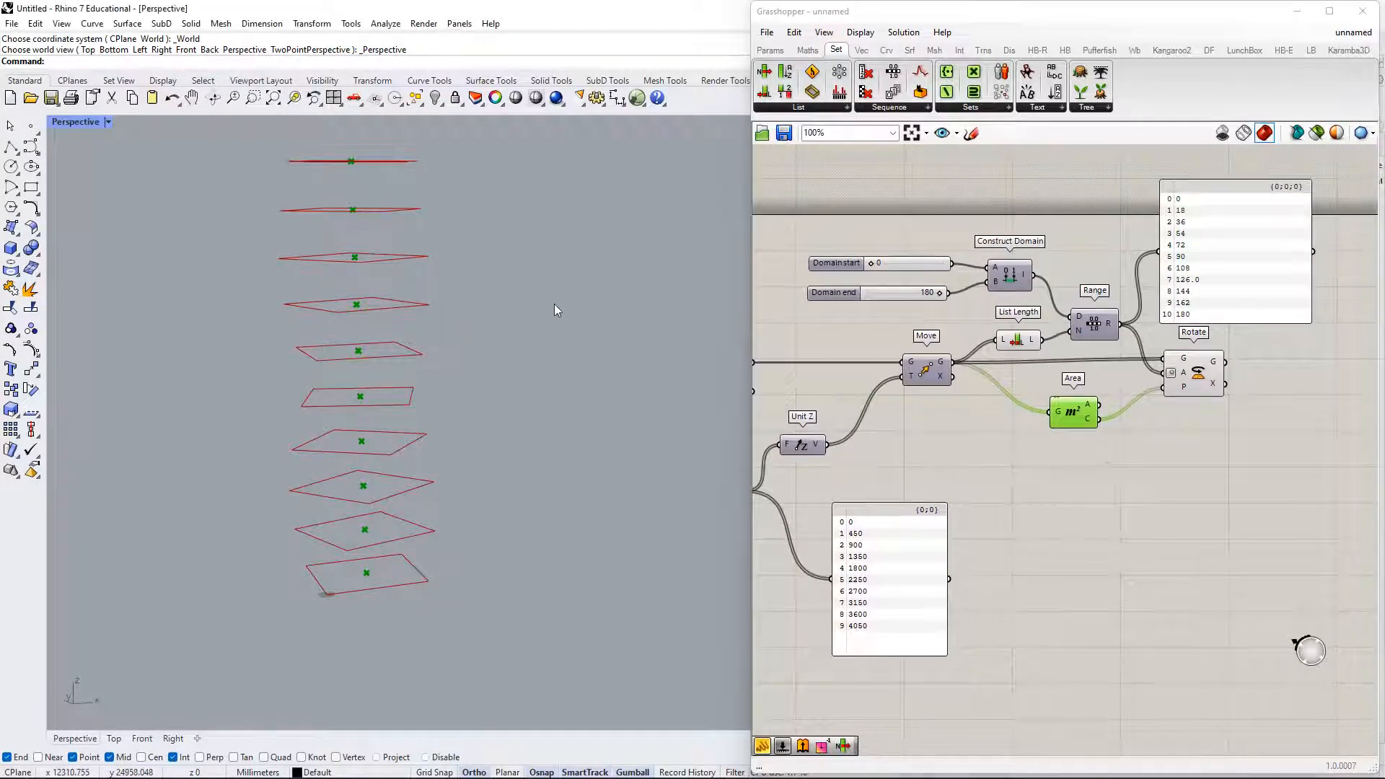
- Orbit the Rhino perspective view to examine the rotated floor rectangles against the angle list in the Range panel
right_drag(554, 305, 699, 412)
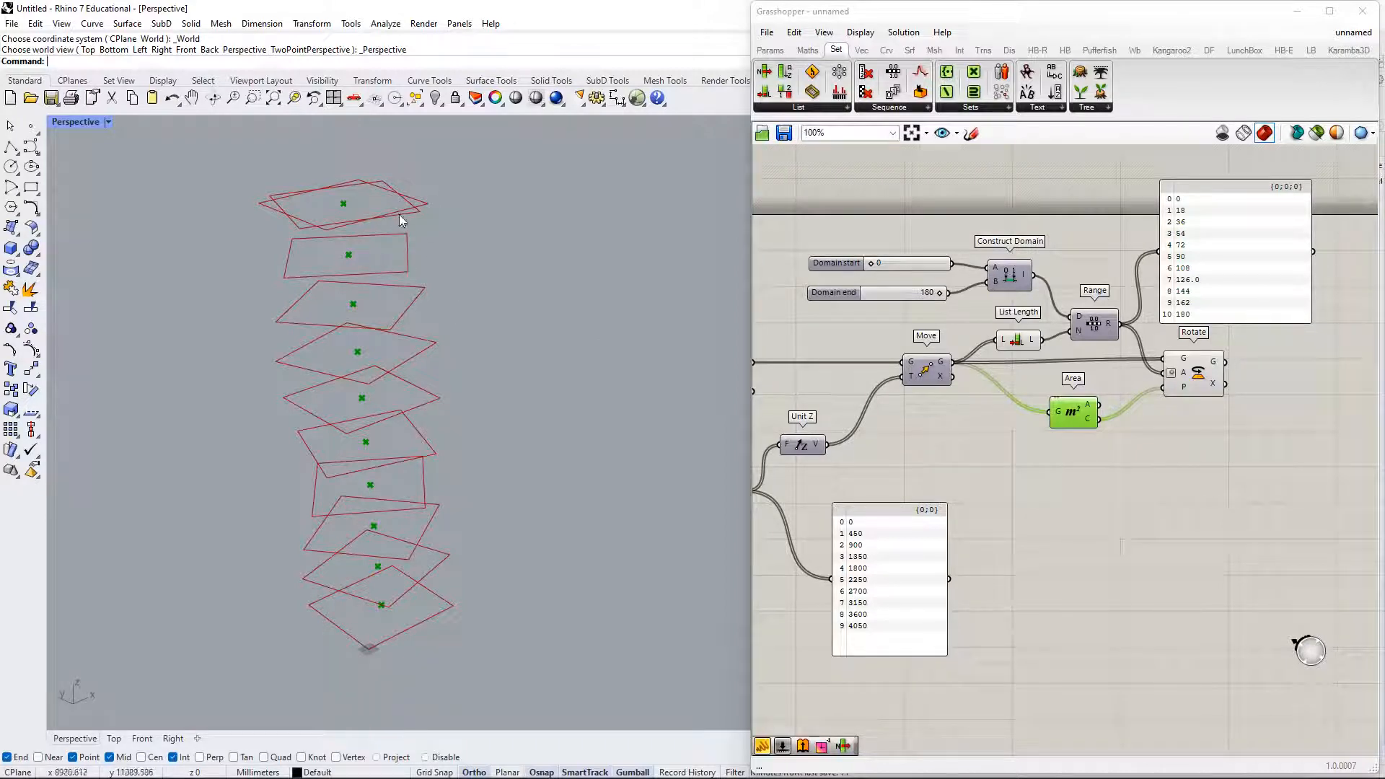
right_drag(1215, 342, 1082, 463)
drag(1101, 404, 1068, 380)
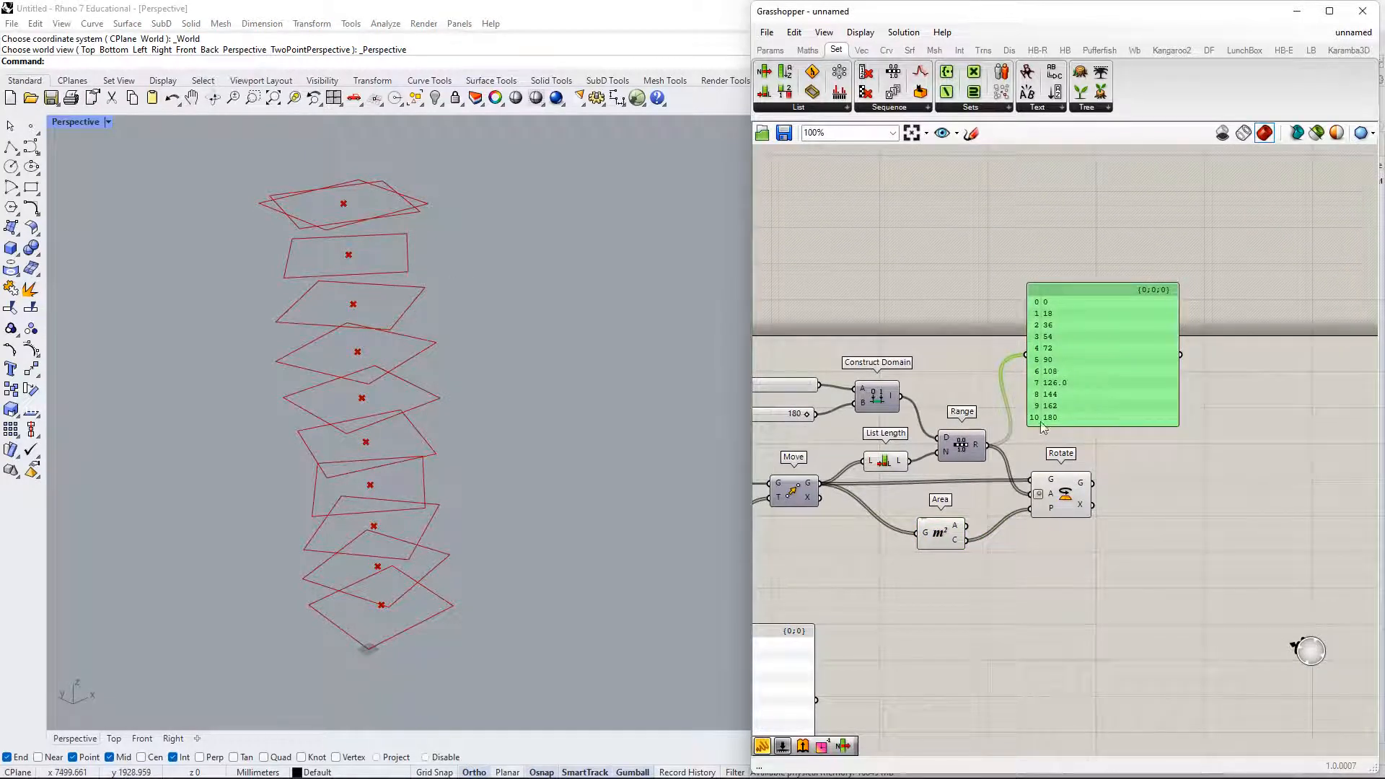
right_drag(1079, 418, 1081, 383)
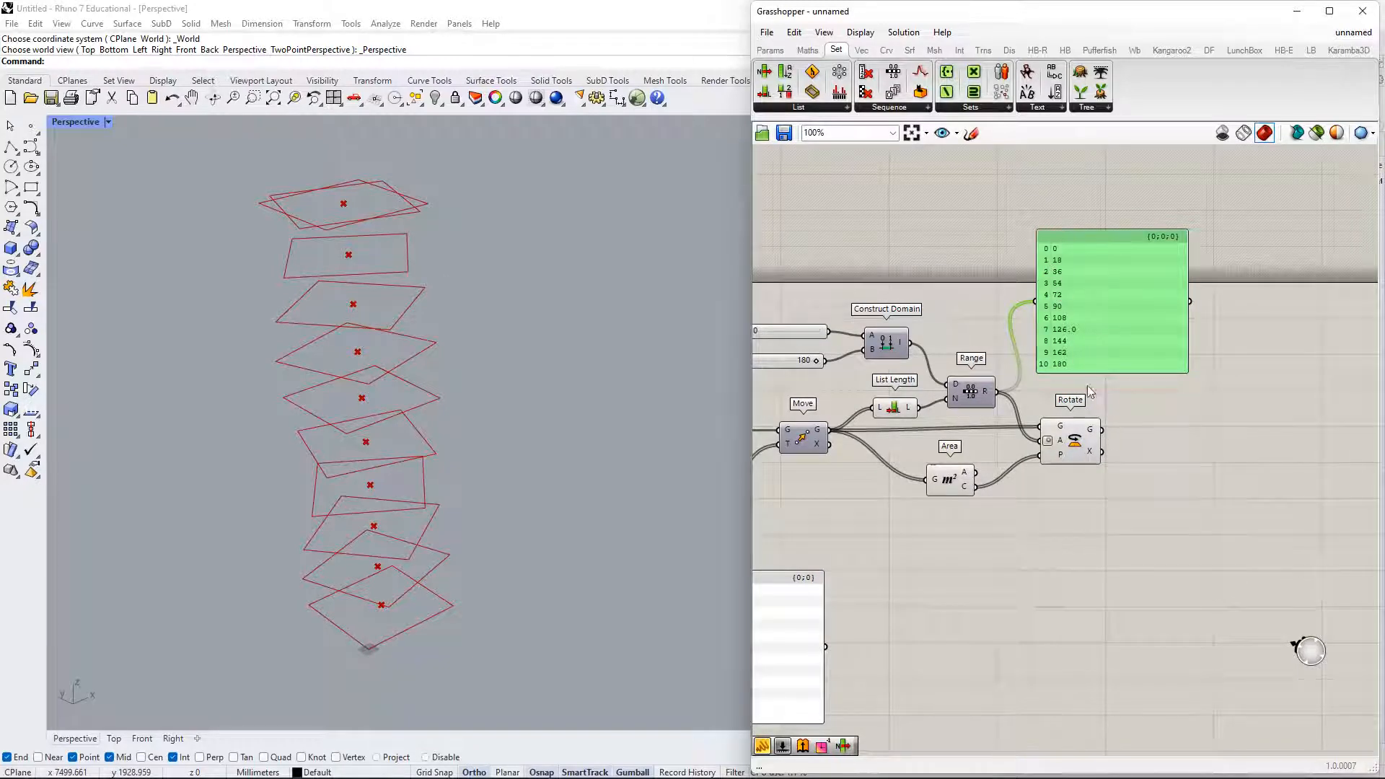
right_drag(1068, 369, 1069, 333)
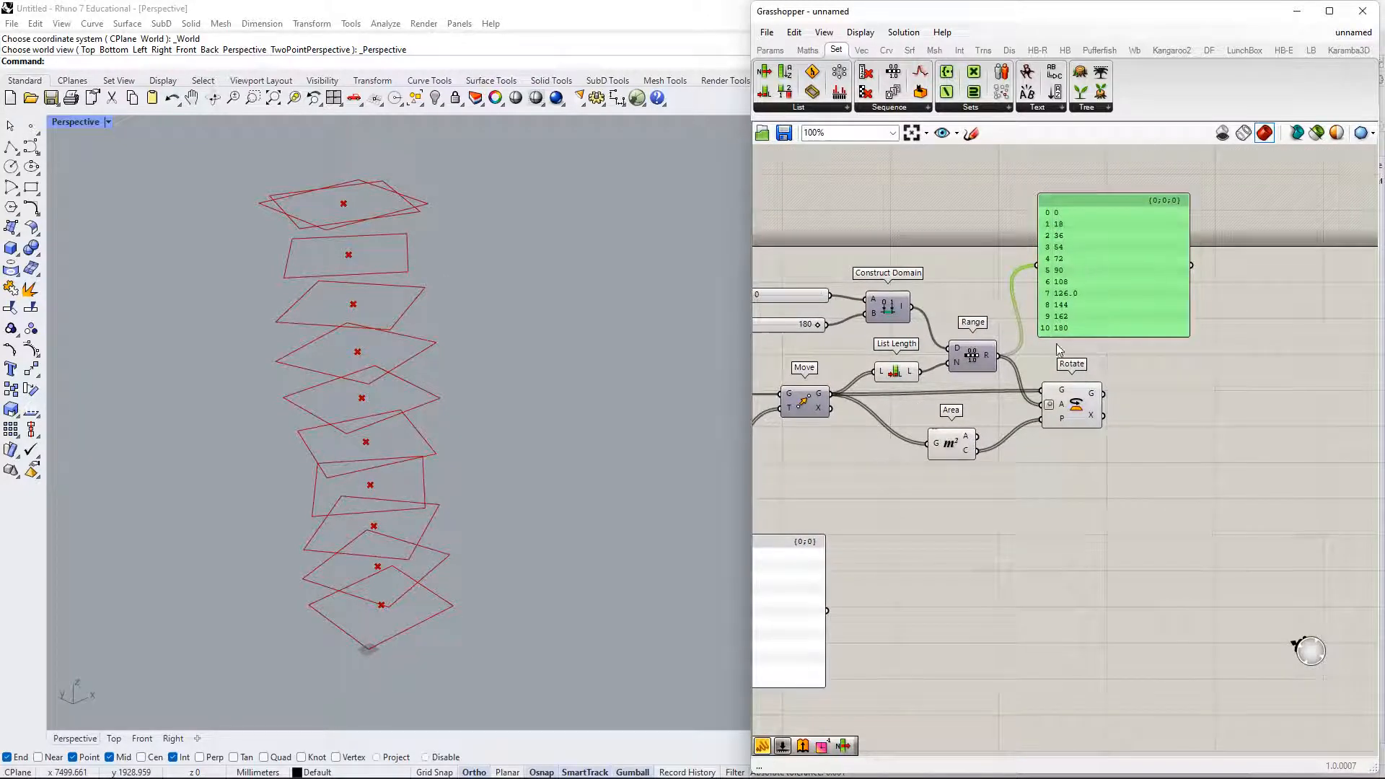
right_drag(1087, 430, 1089, 370)
- Add a panel below Rotate, connect it to the Move output G, and resize it to fit the rectangle list
click(1070, 433)
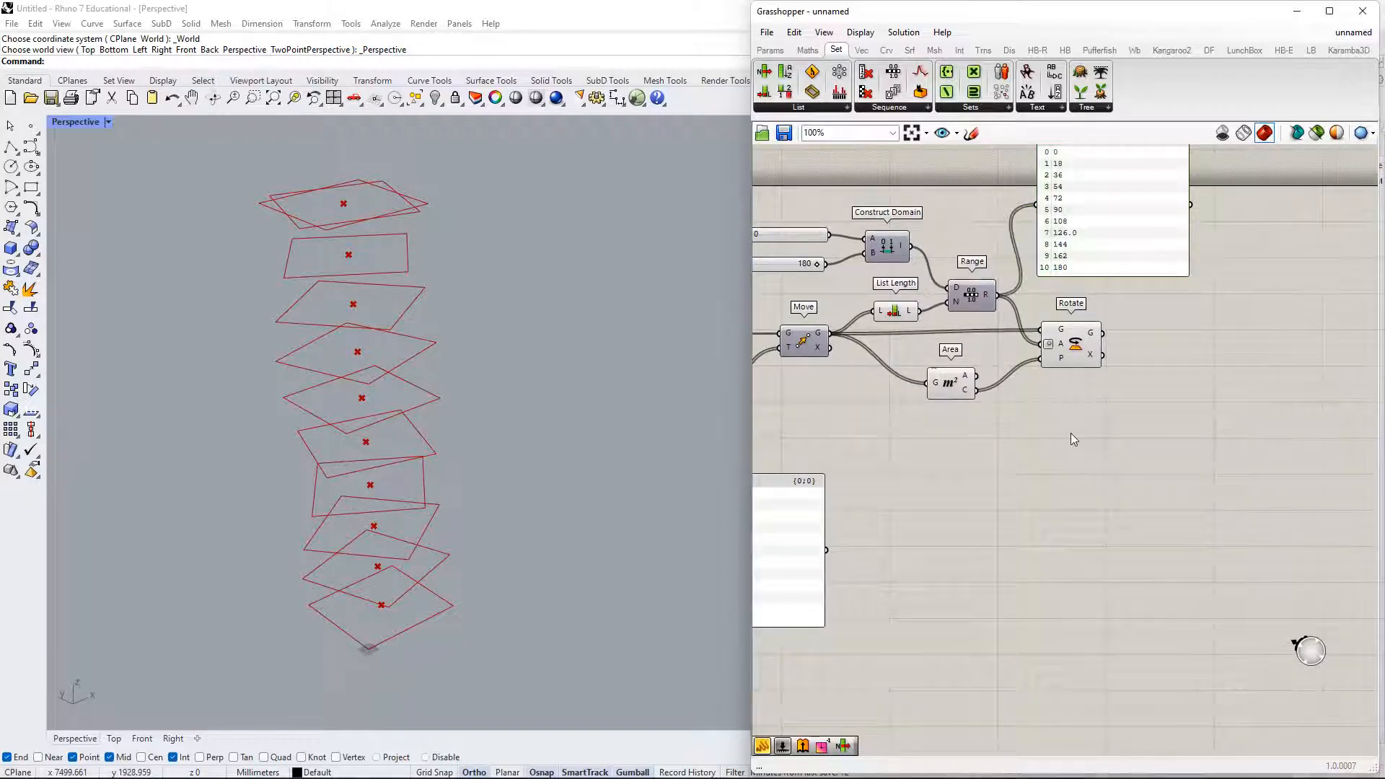
double_click(1072, 434)
text(//)
key(Return)
drag(1015, 434, 830, 333)
drag(1081, 542, 1081, 621)
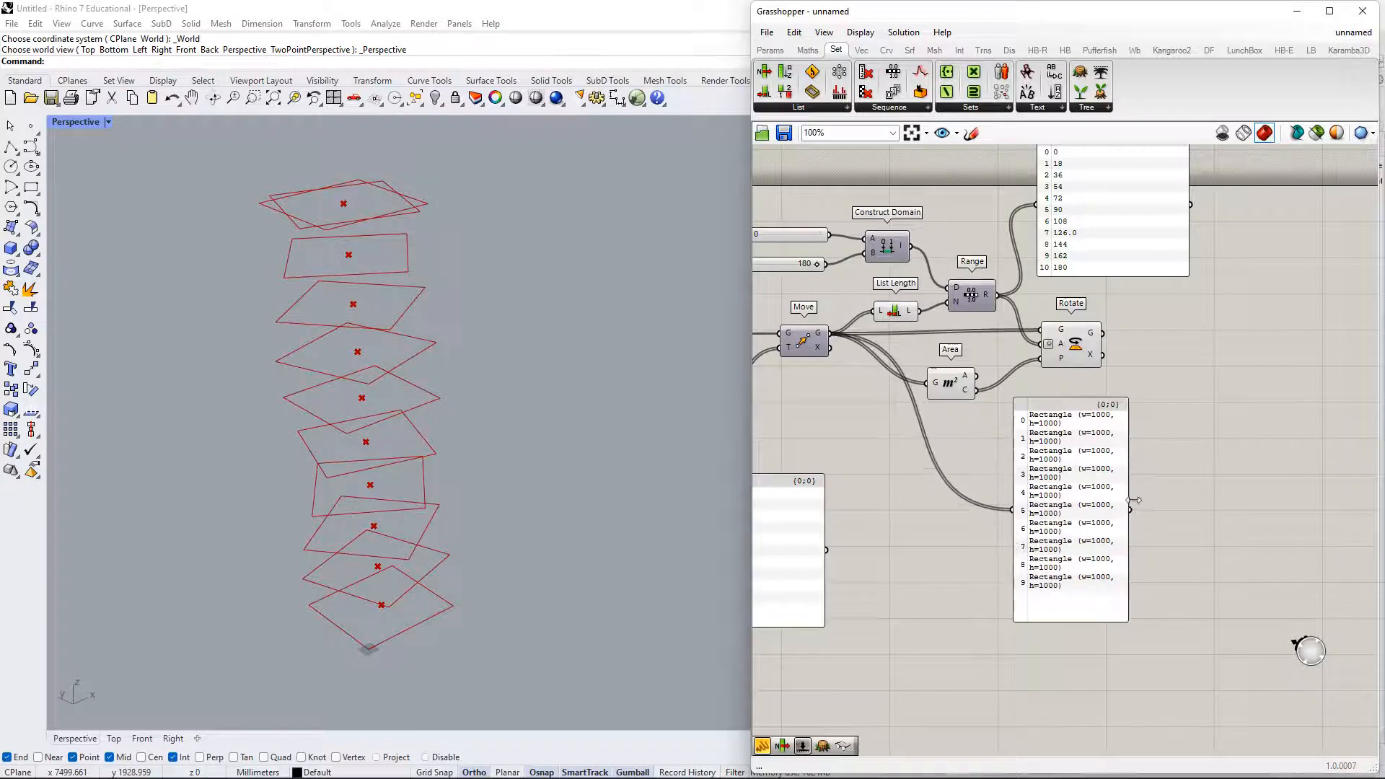
drag(1129, 484, 1255, 483)
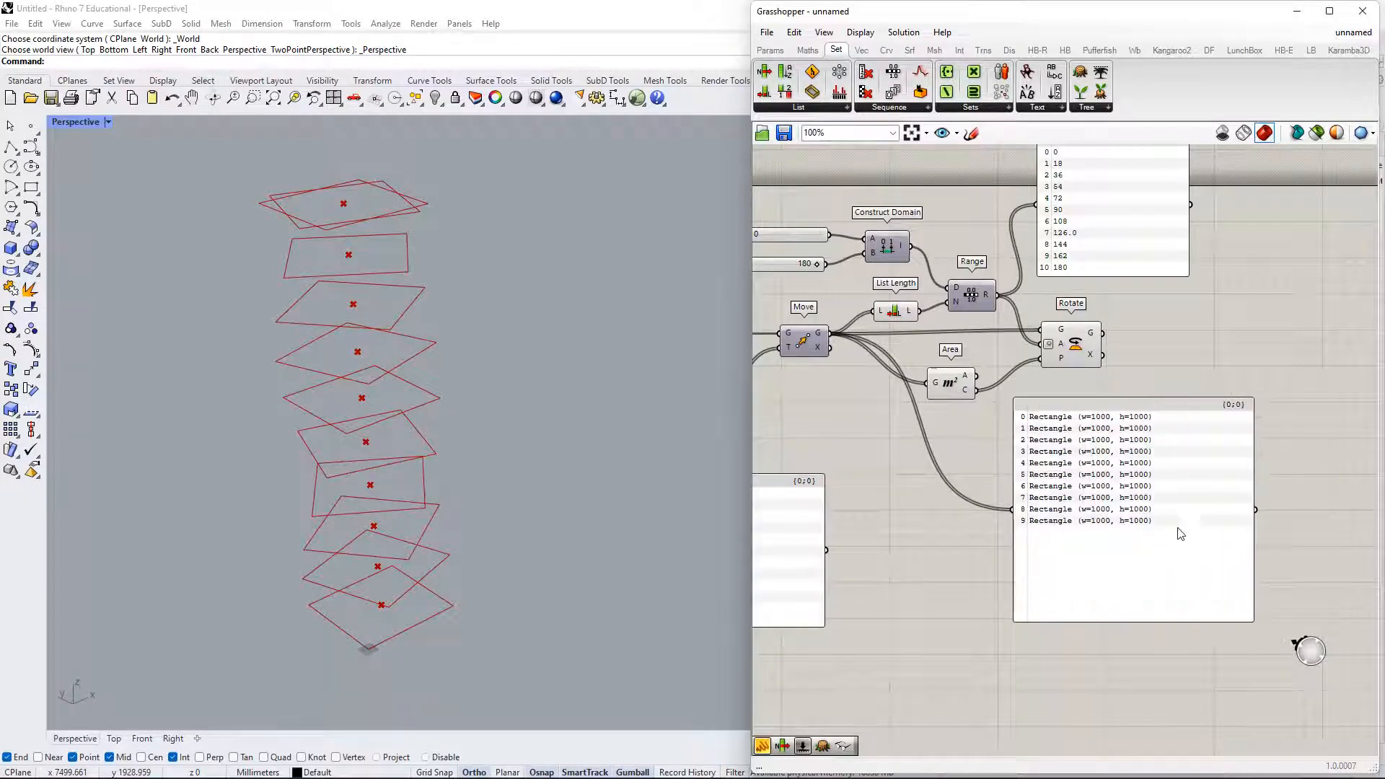
drag(1131, 627, 1148, 539)
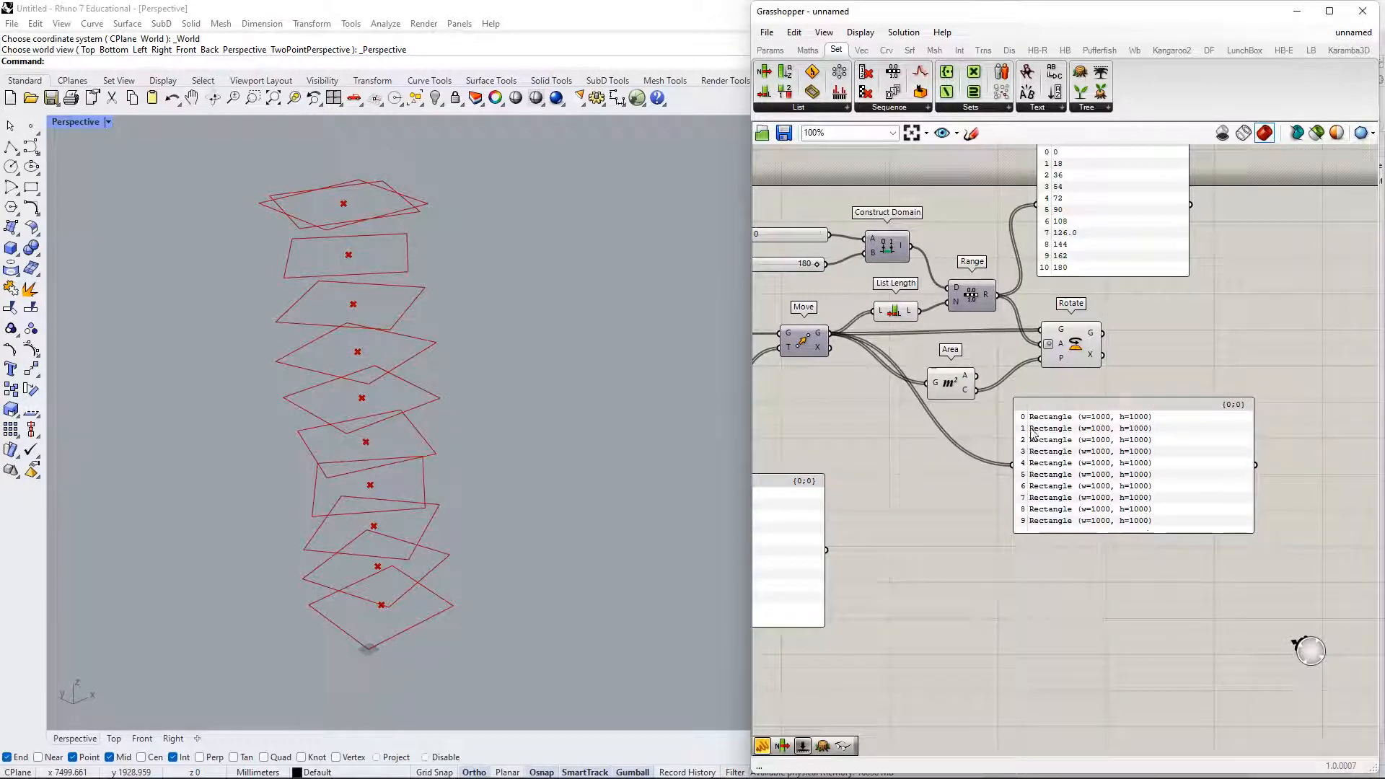
- Position the rectangle panel just below Rotate and the Range panel just above it to compare their item indices
right_drag(1106, 260, 1082, 342)
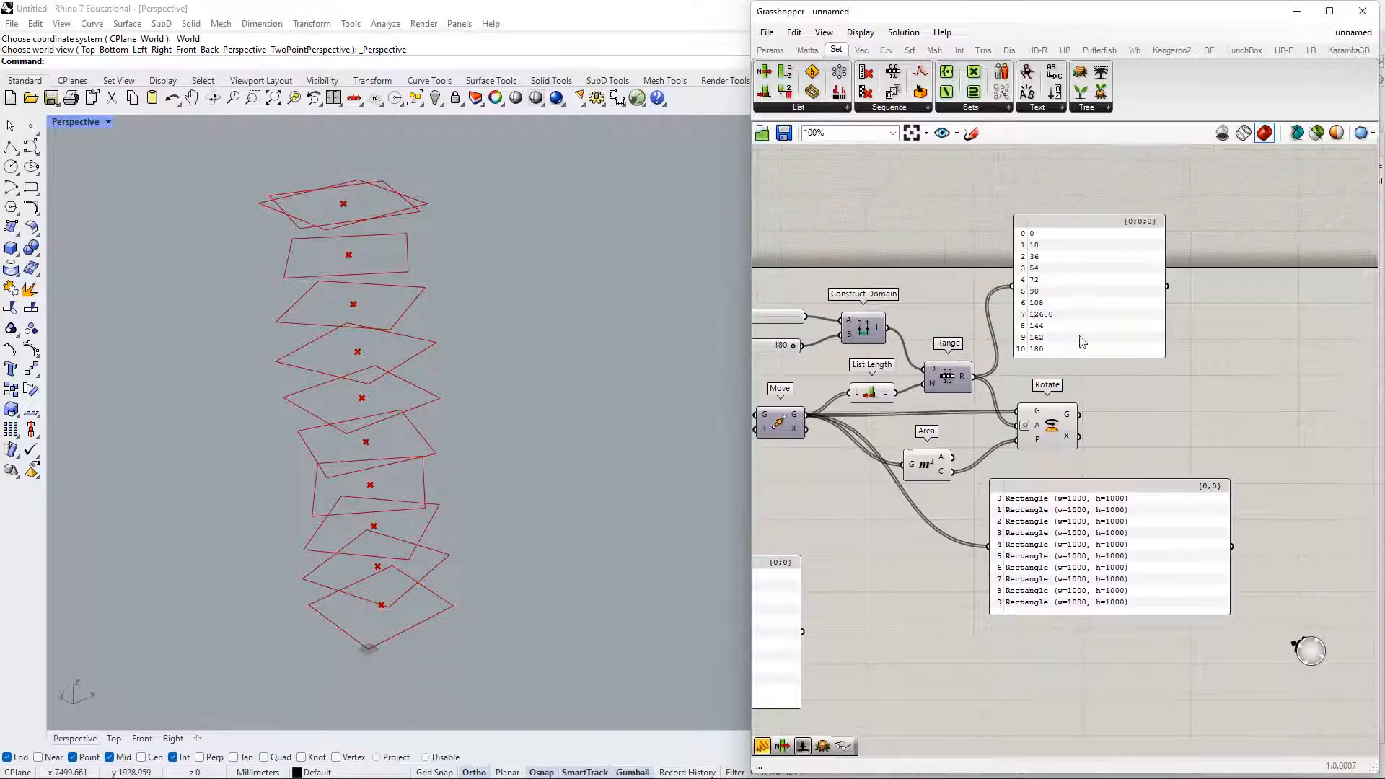
mouse_move(887, 399)
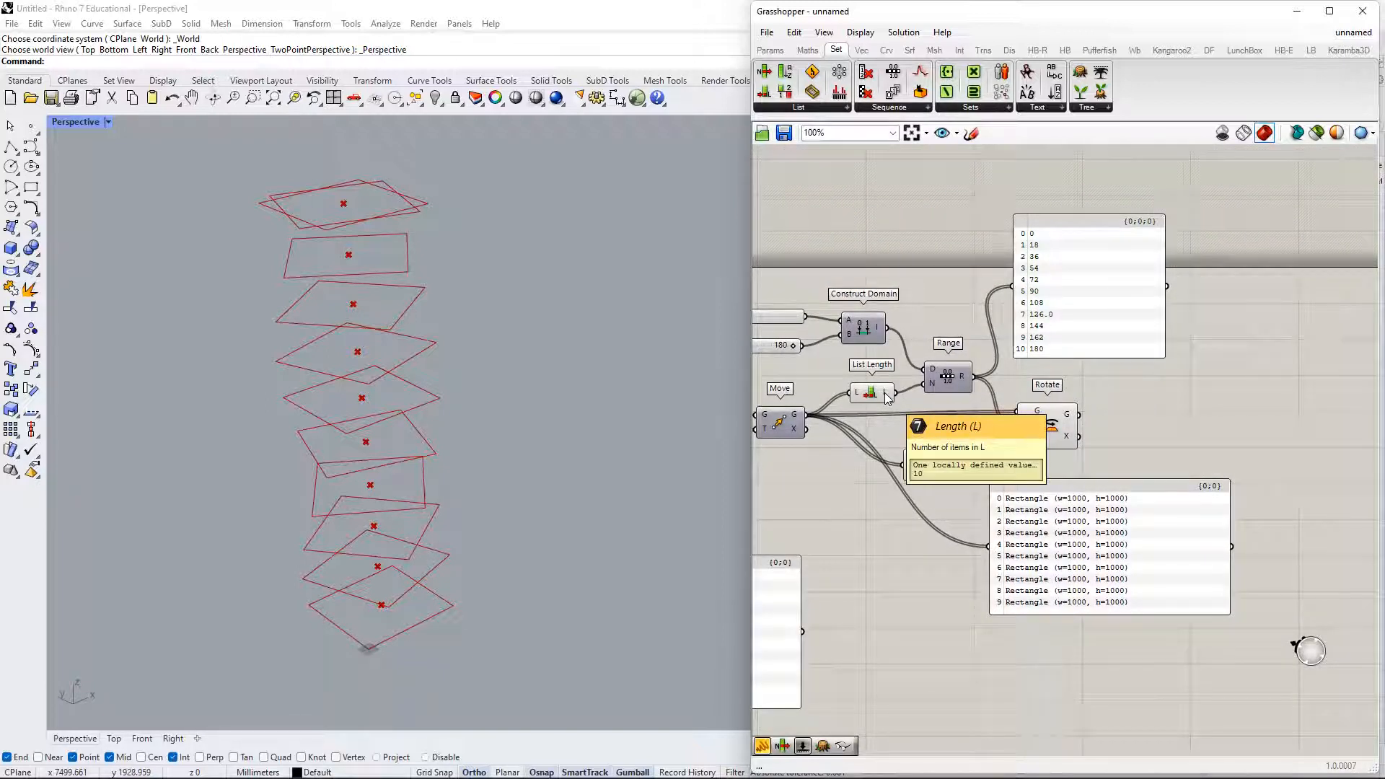
mouse_move(932, 389)
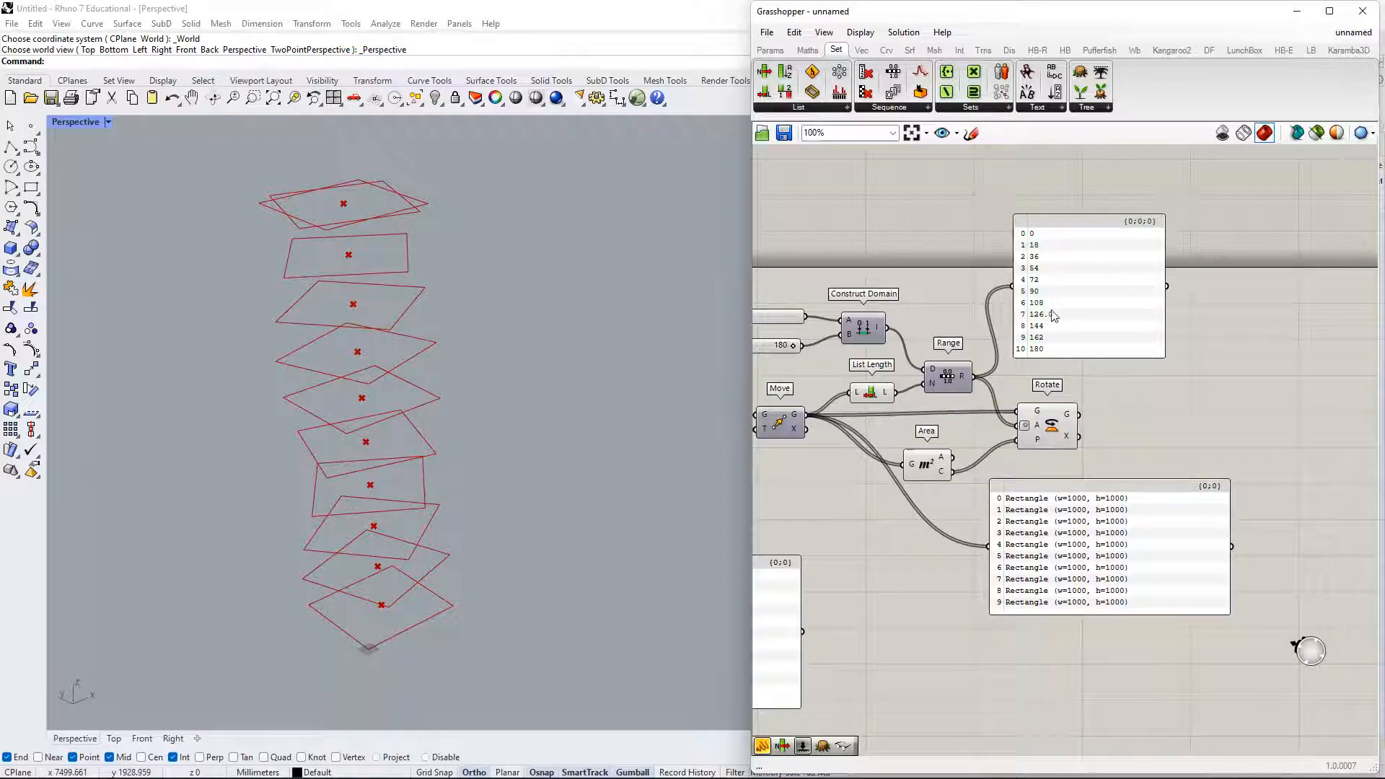
right_drag(1071, 339, 1030, 321)
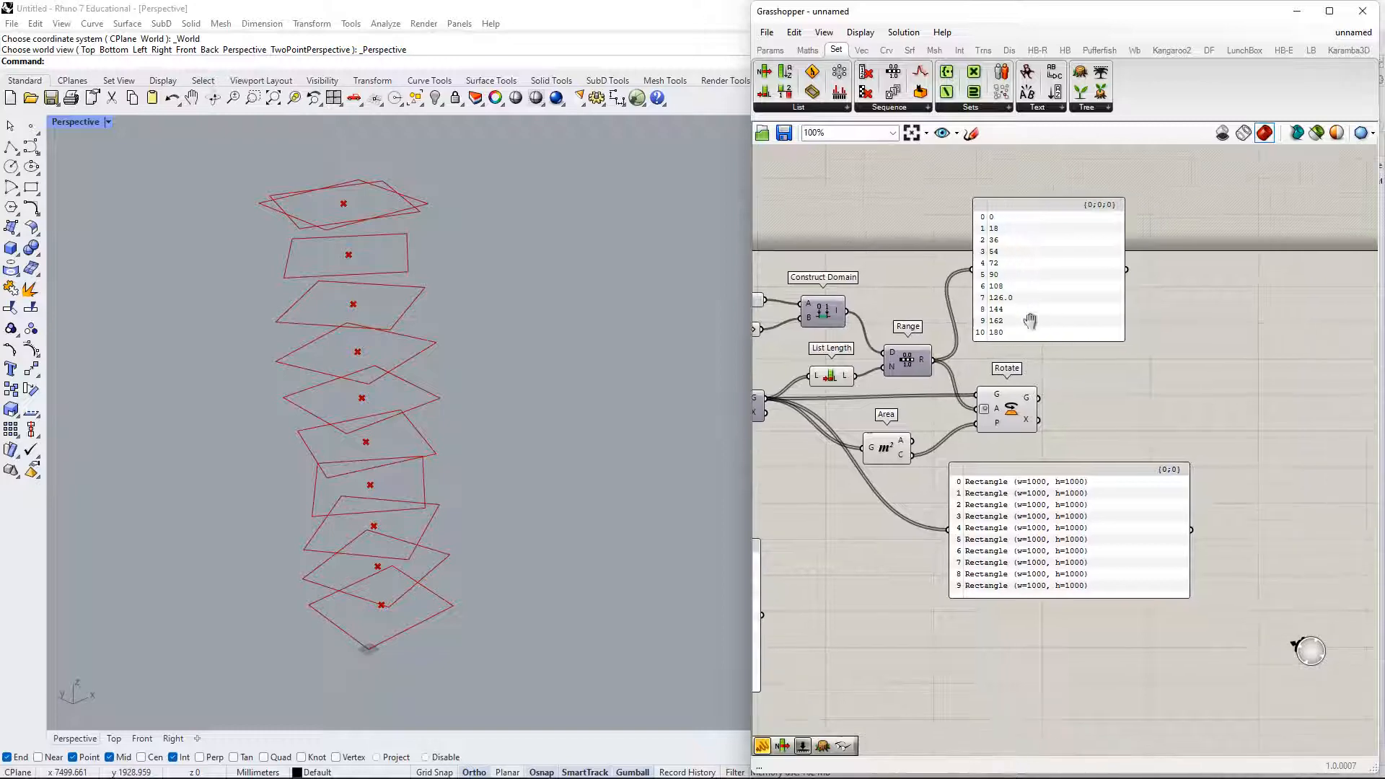
right_drag(944, 362, 1095, 366)
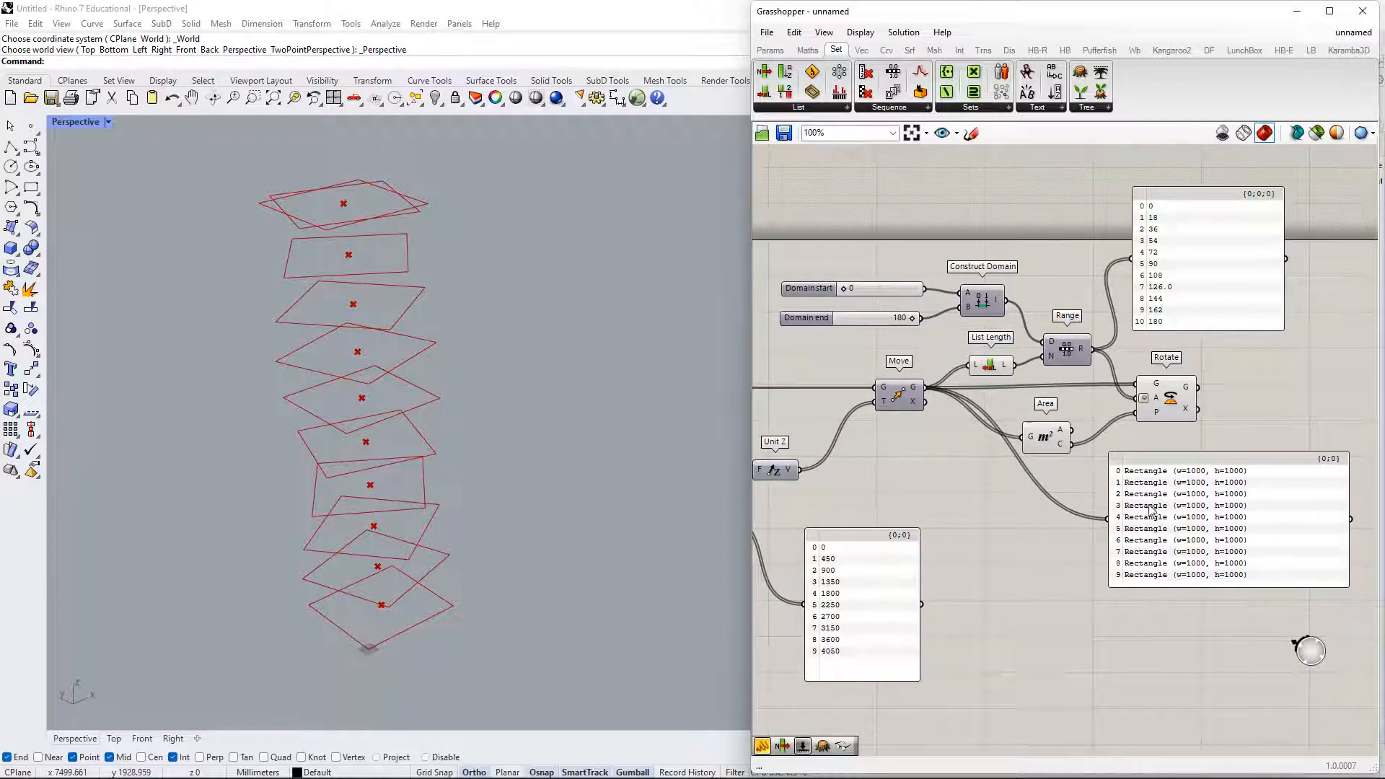
drag(1143, 487, 1165, 470)
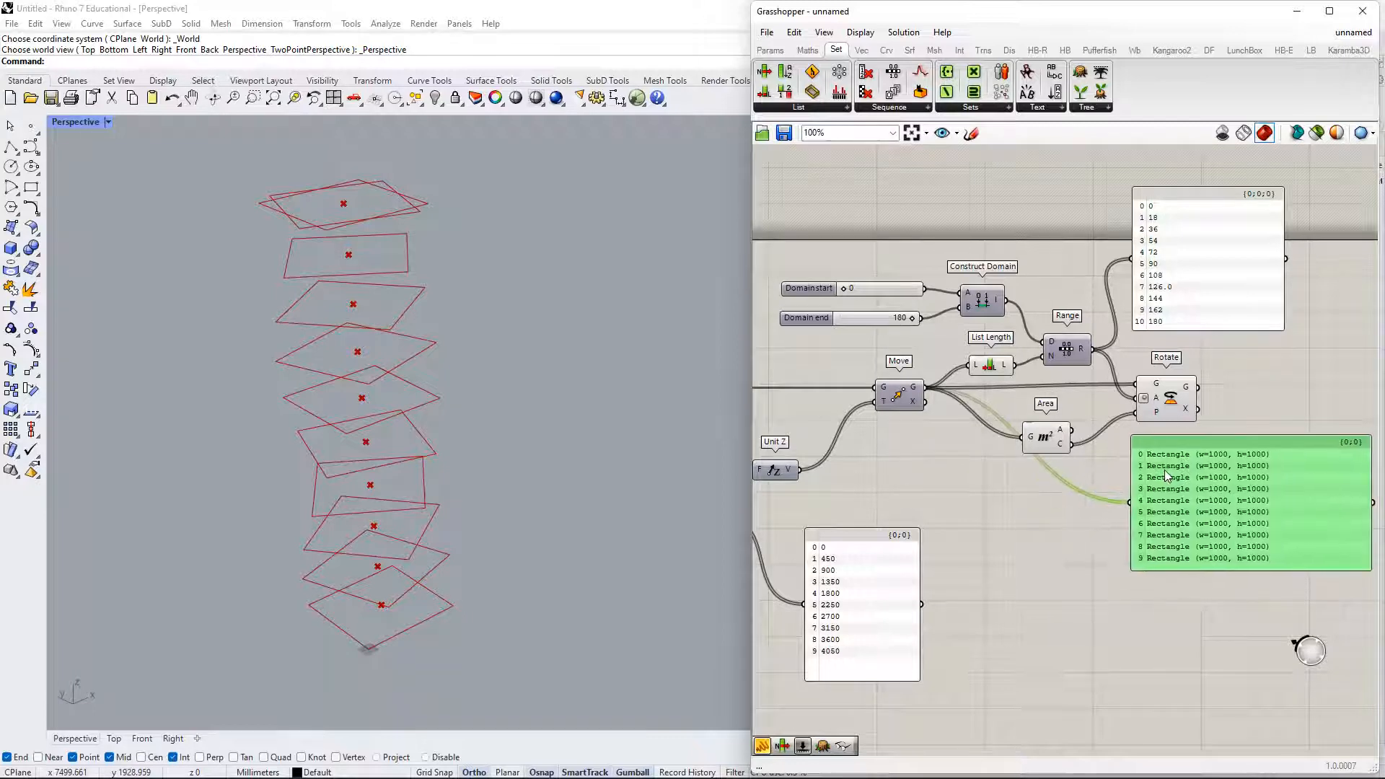
scroll(1153, 398, up, 3)
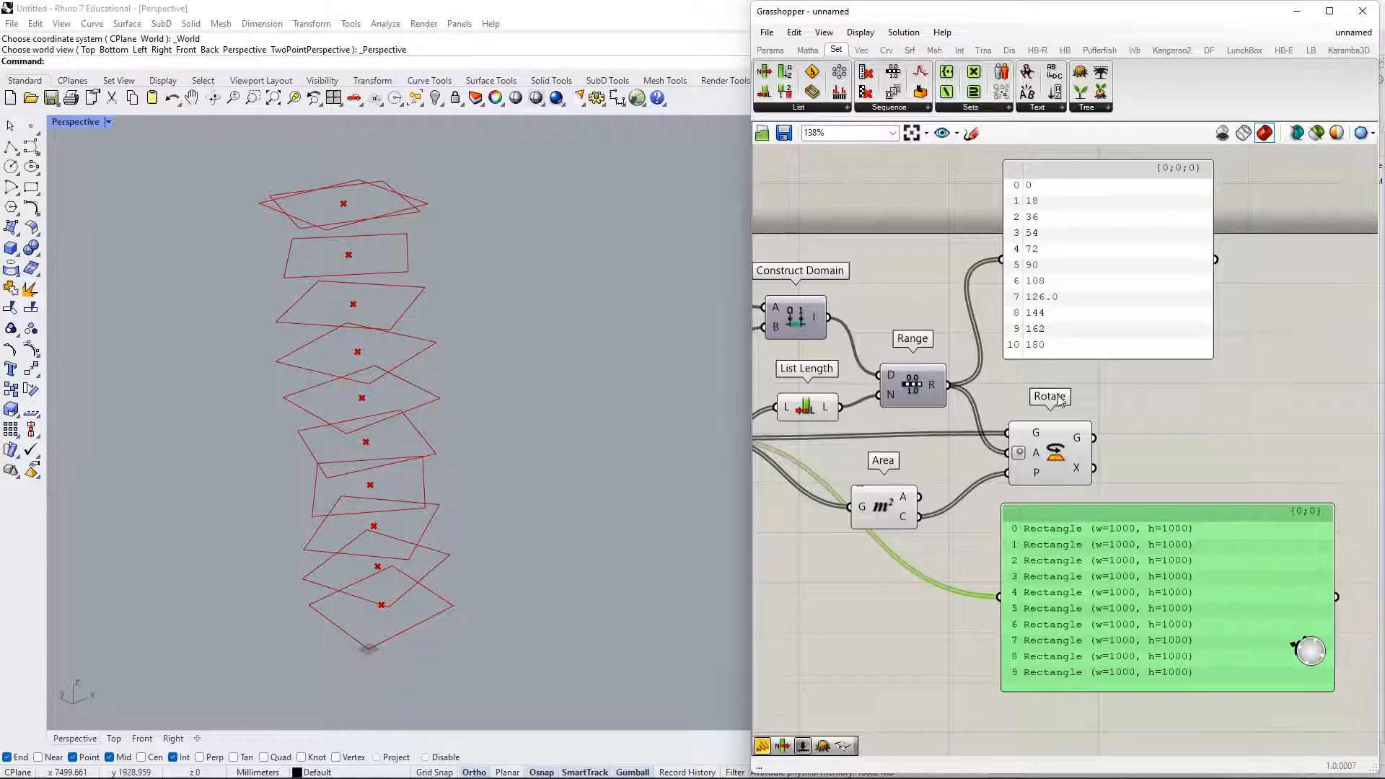
right_drag(1059, 401, 940, 328)
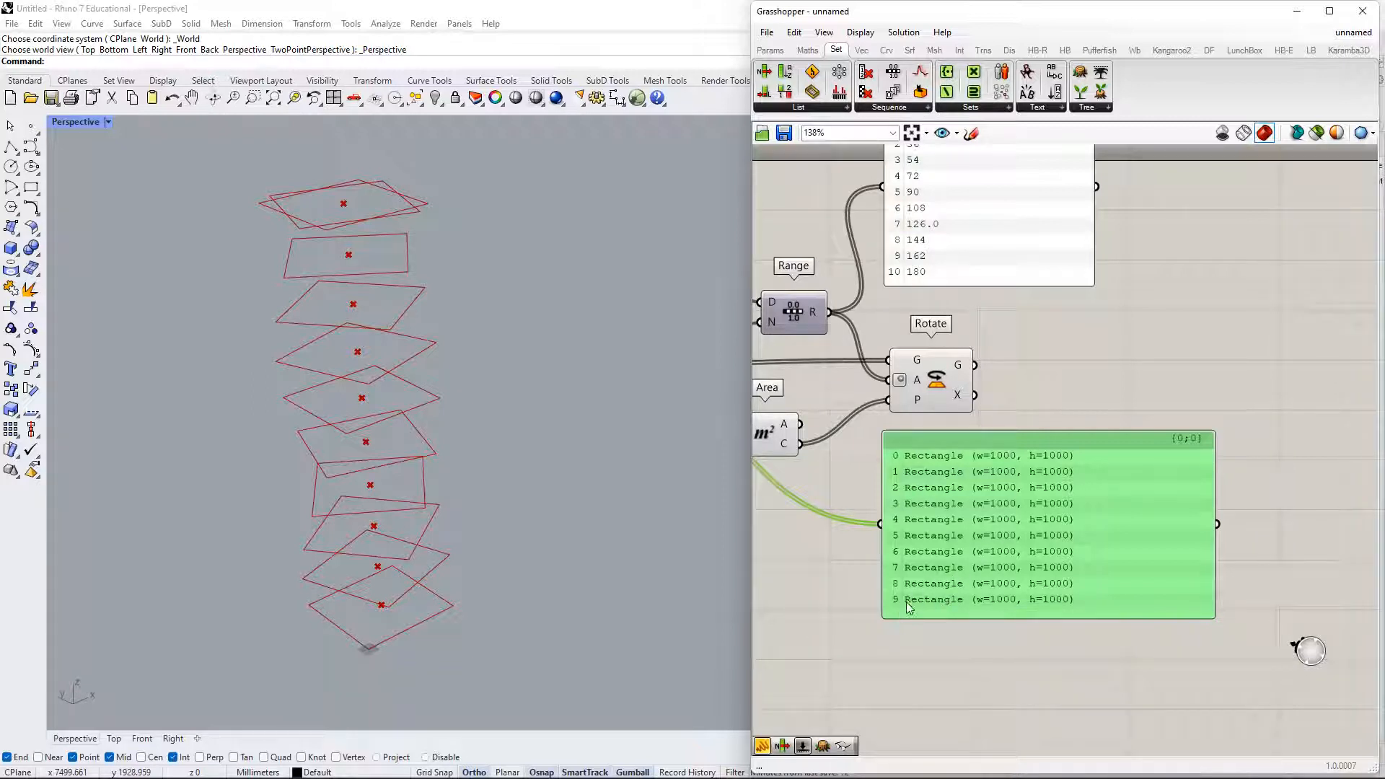
right_drag(940, 267, 1003, 266)
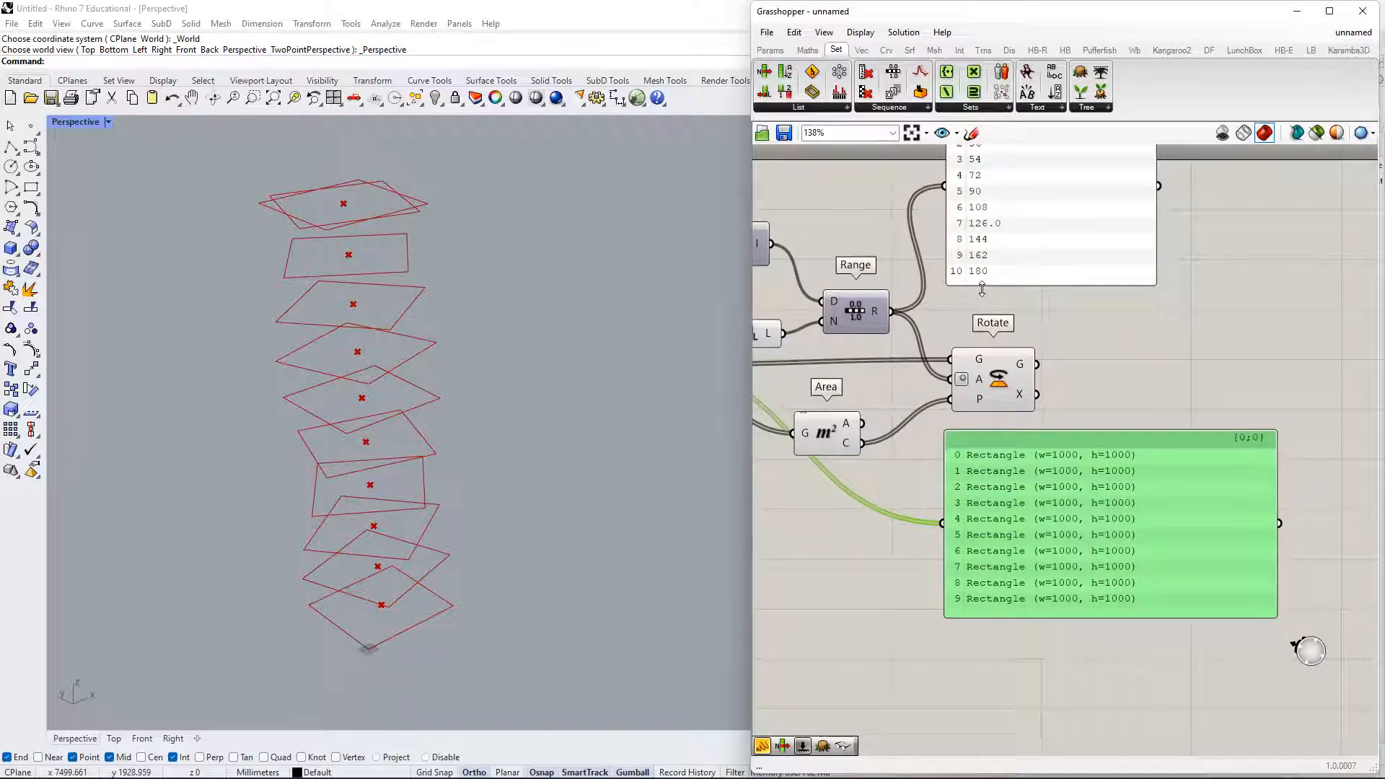
drag(982, 287, 982, 271)
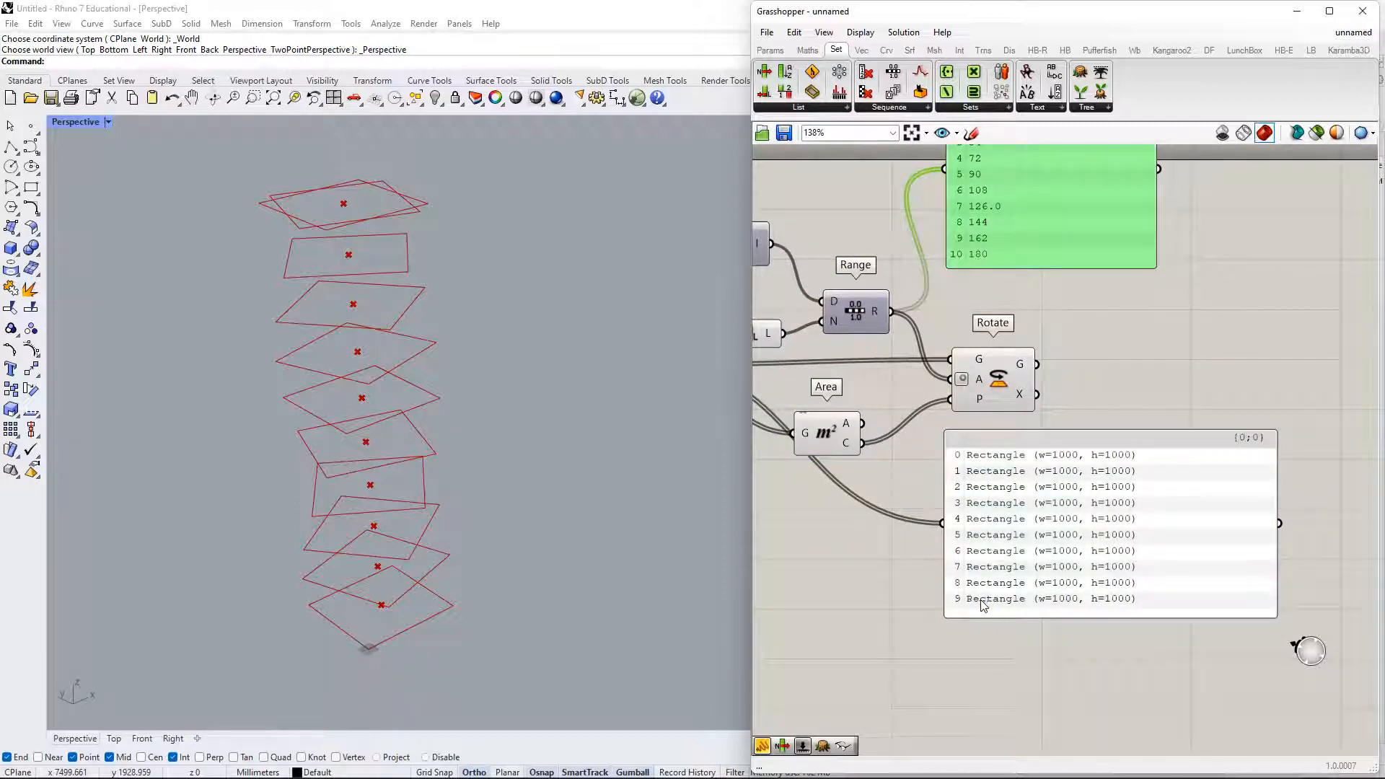
- Add a 0 to 20 number slider above Construct Domain and connect it to the Range input N in place of List Length
right_drag(989, 497, 1107, 495)
right_drag(887, 474, 924, 570)
double_click(902, 218)
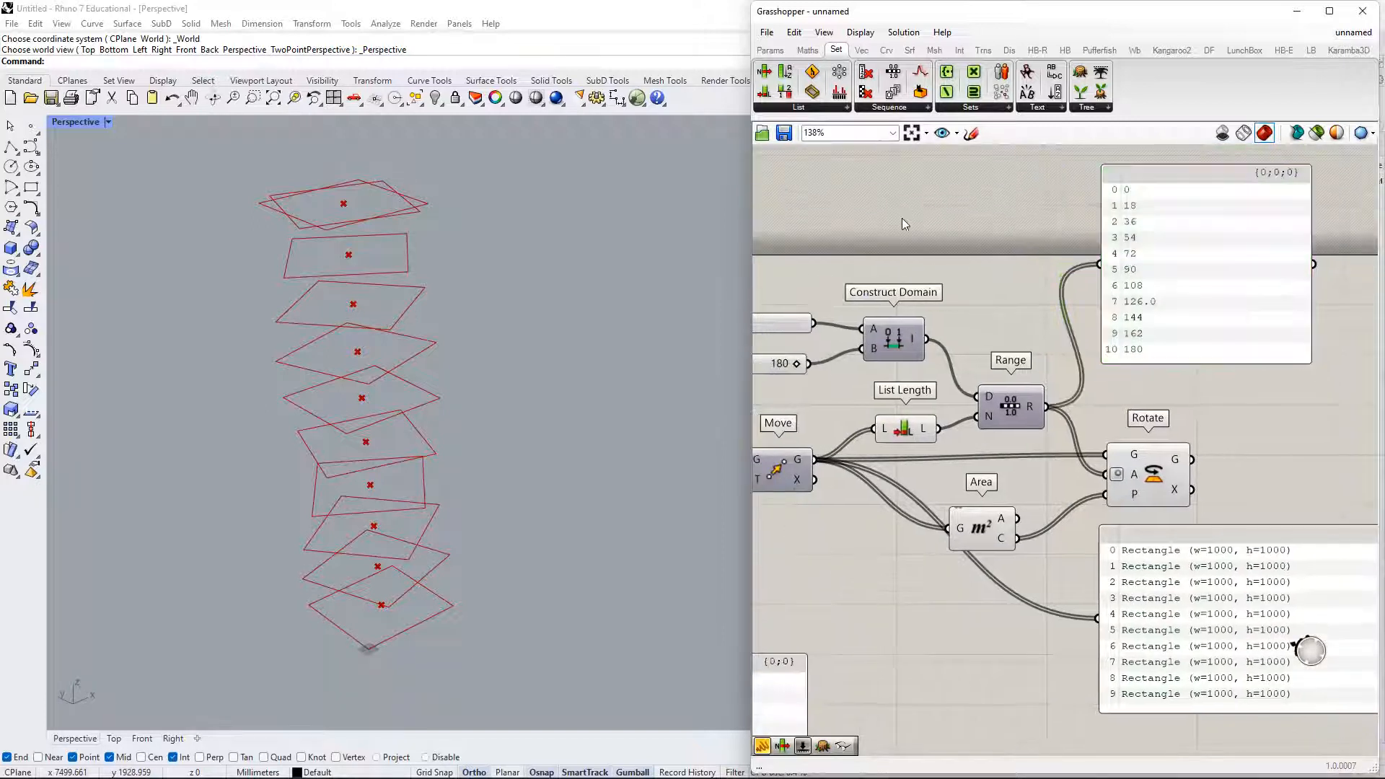
text(0.)
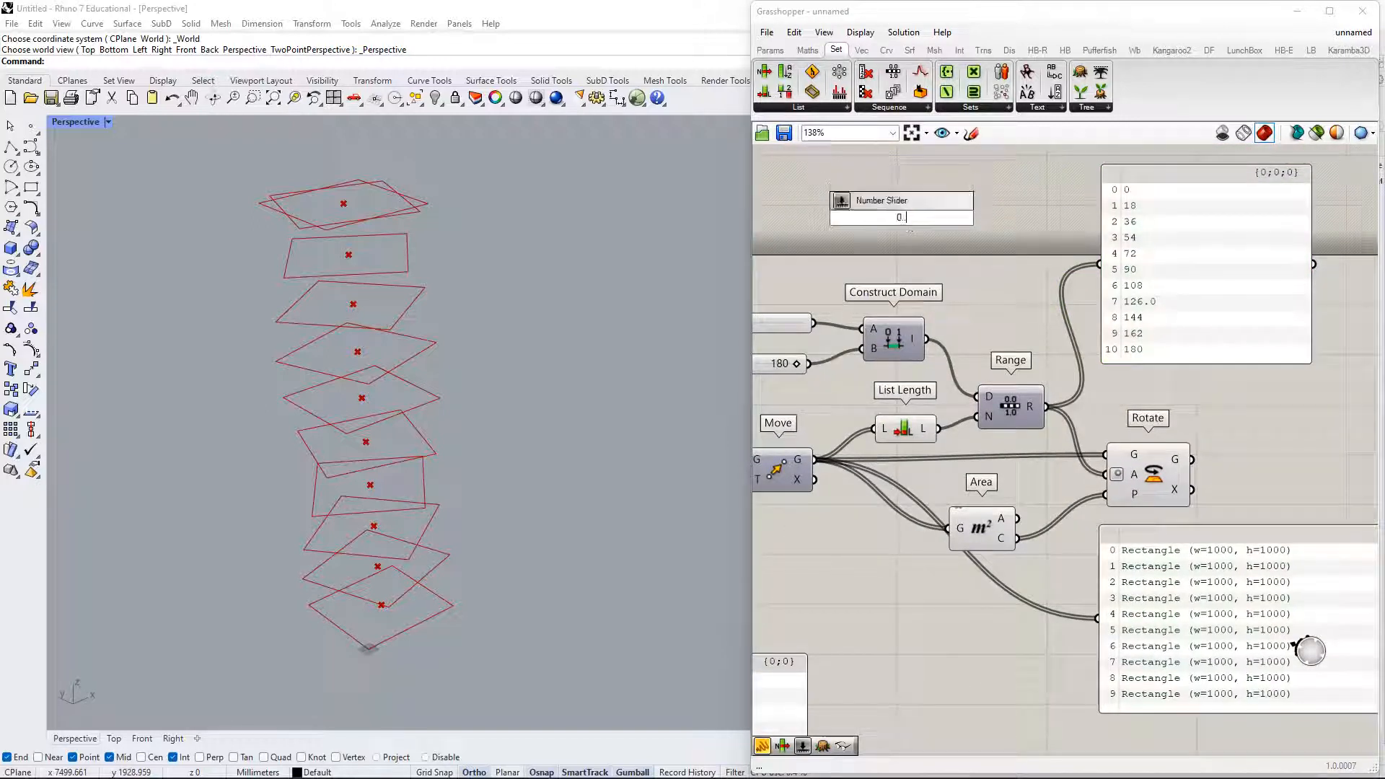
text(.20)
key(Return)
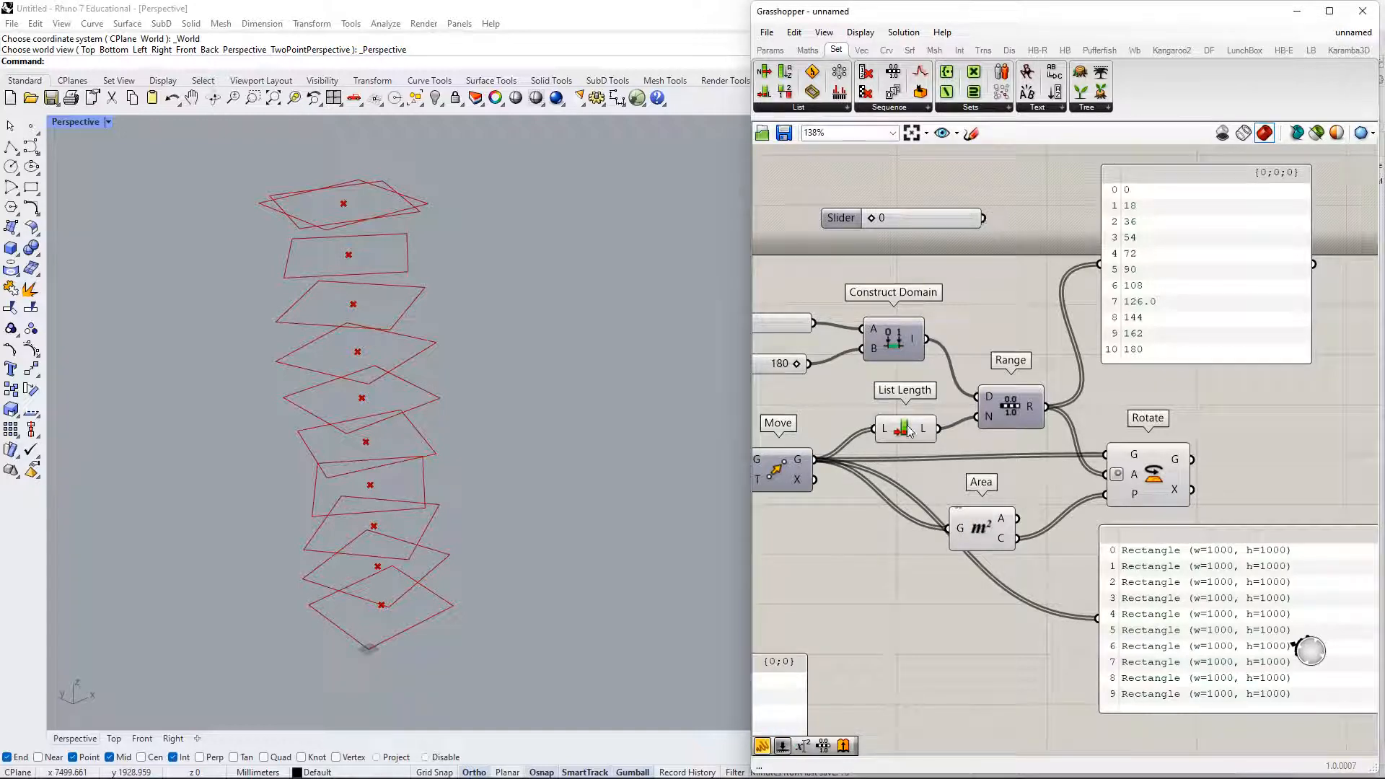
drag(911, 430, 887, 418)
drag(984, 218, 977, 417)
- Set the Steps slider to 8
right_drag(919, 288, 970, 269)
drag(920, 199, 972, 216)
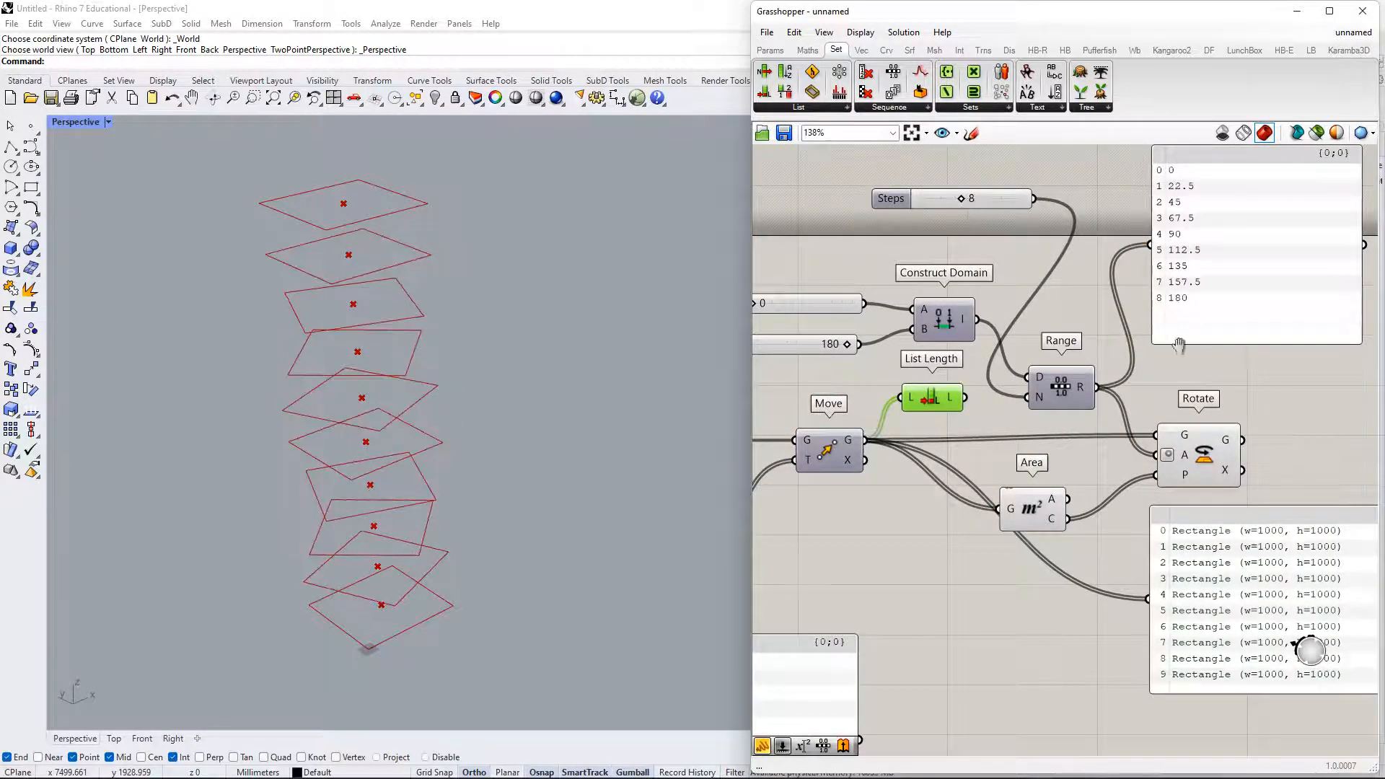
right_drag(1179, 345, 1027, 353)
- Enlarge the Range panel and set the Steps slider to 5
mouse_move(1093, 353)
mouse_down()
mouse_move(1104, 421)
mouse_move(1101, 332)
mouse_up()
drag(809, 209, 802, 215)
right_drag(920, 215, 1016, 254)
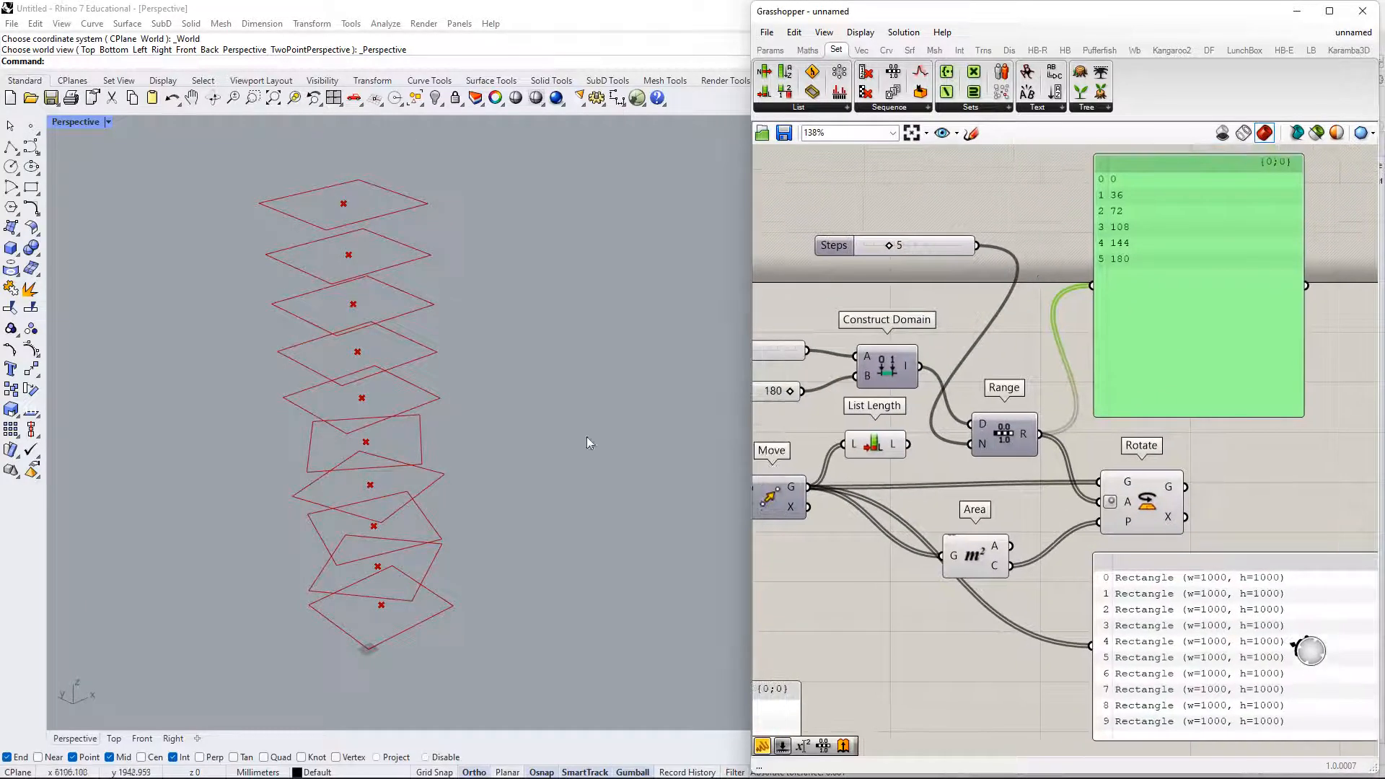
right_drag(1073, 410, 1036, 412)
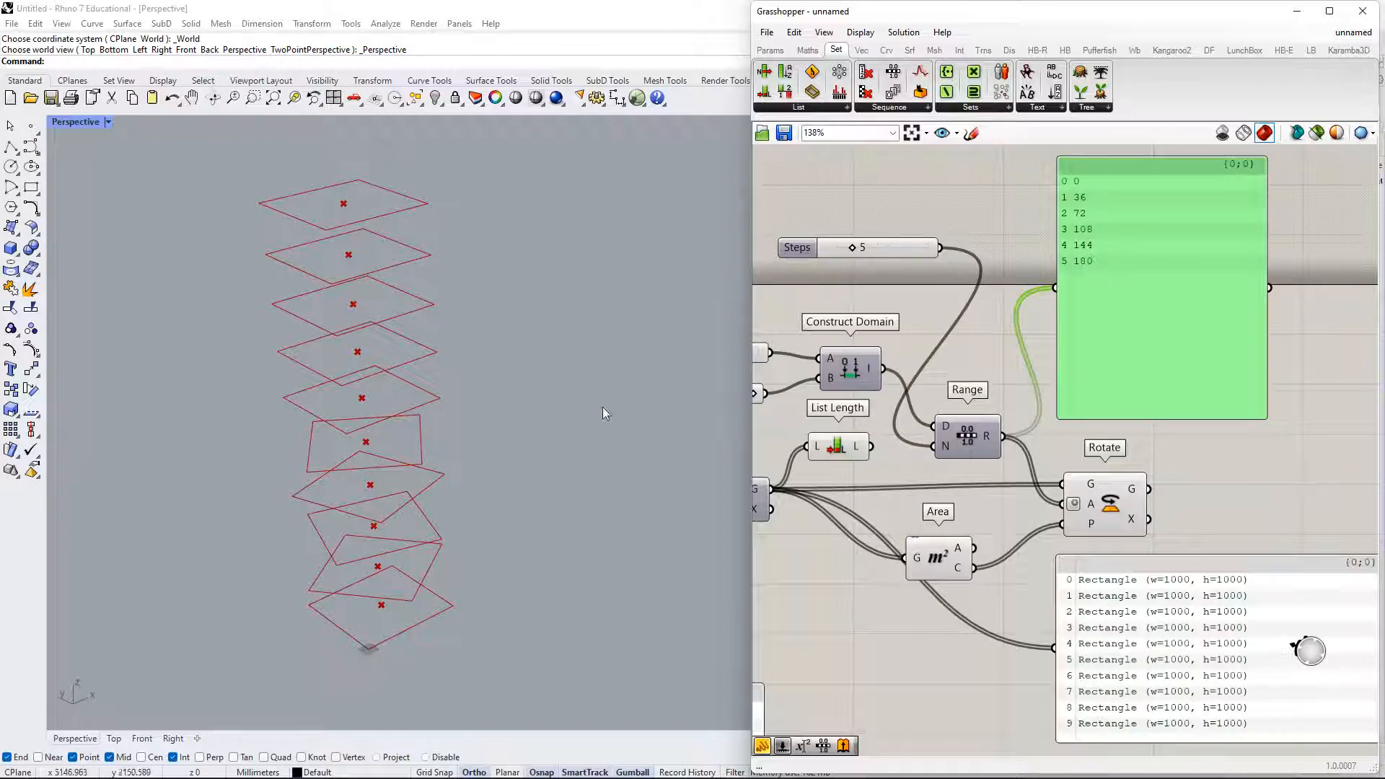
- Add a panel beside Rotate, connect it to the G output, and enlarge it to show the full list of rotated rectangles
right_drag(604, 407, 556, 401)
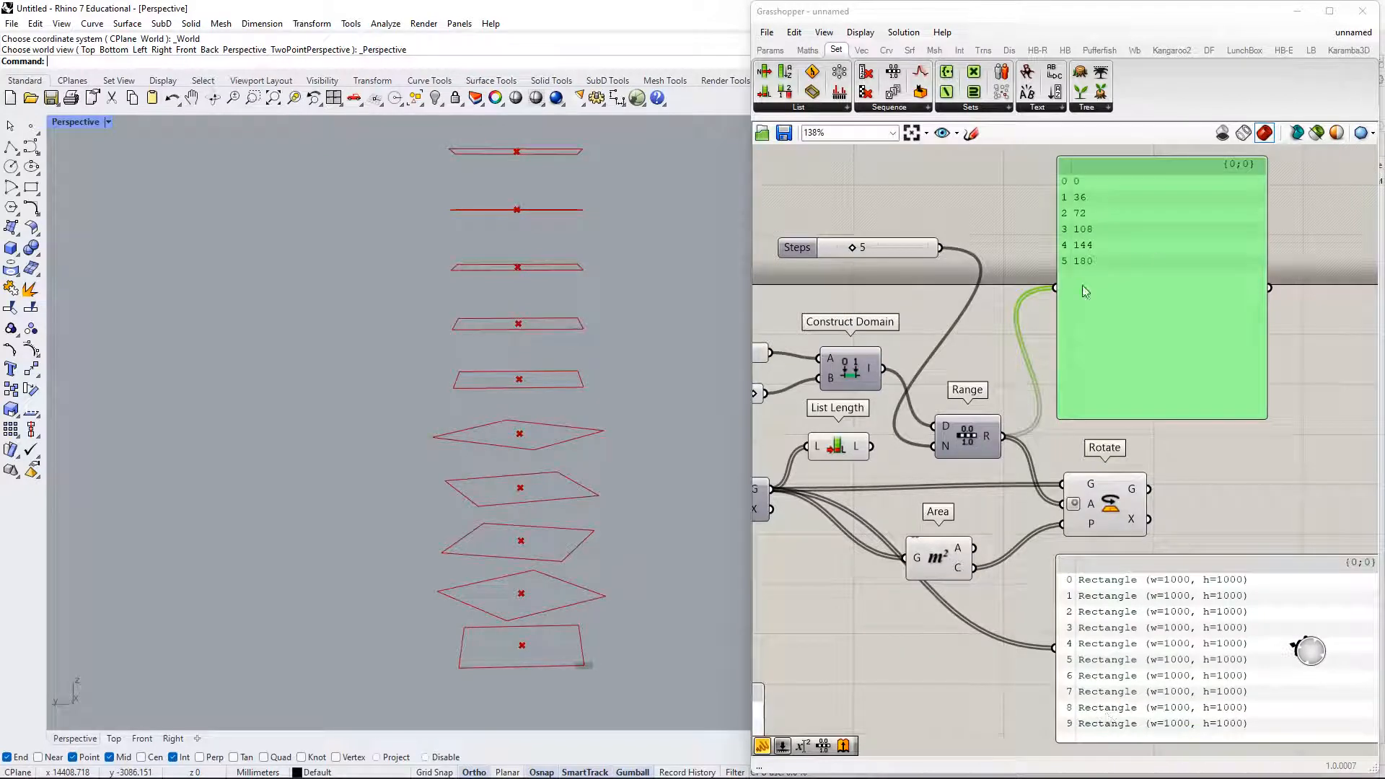
right_drag(526, 359, 484, 369)
right_drag(1097, 510, 973, 544)
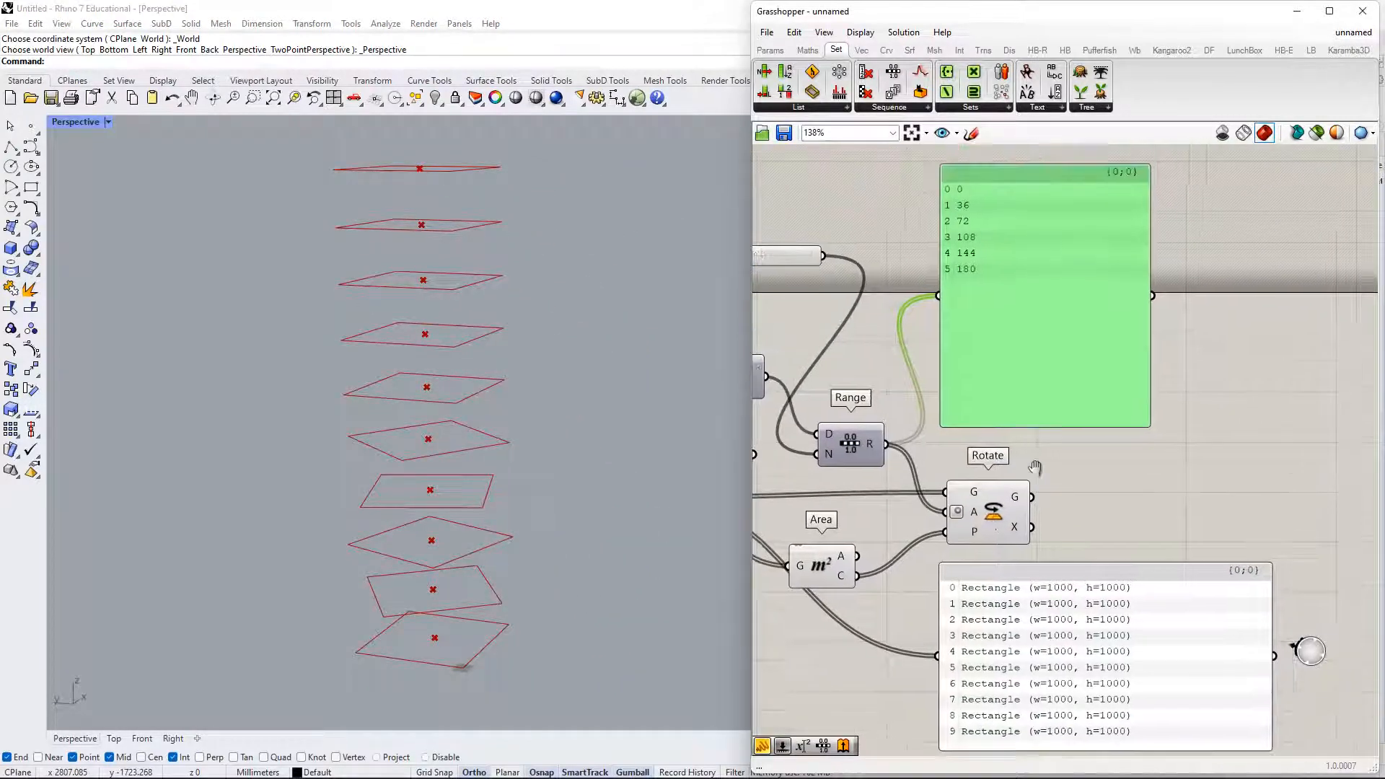
double_click(1164, 485)
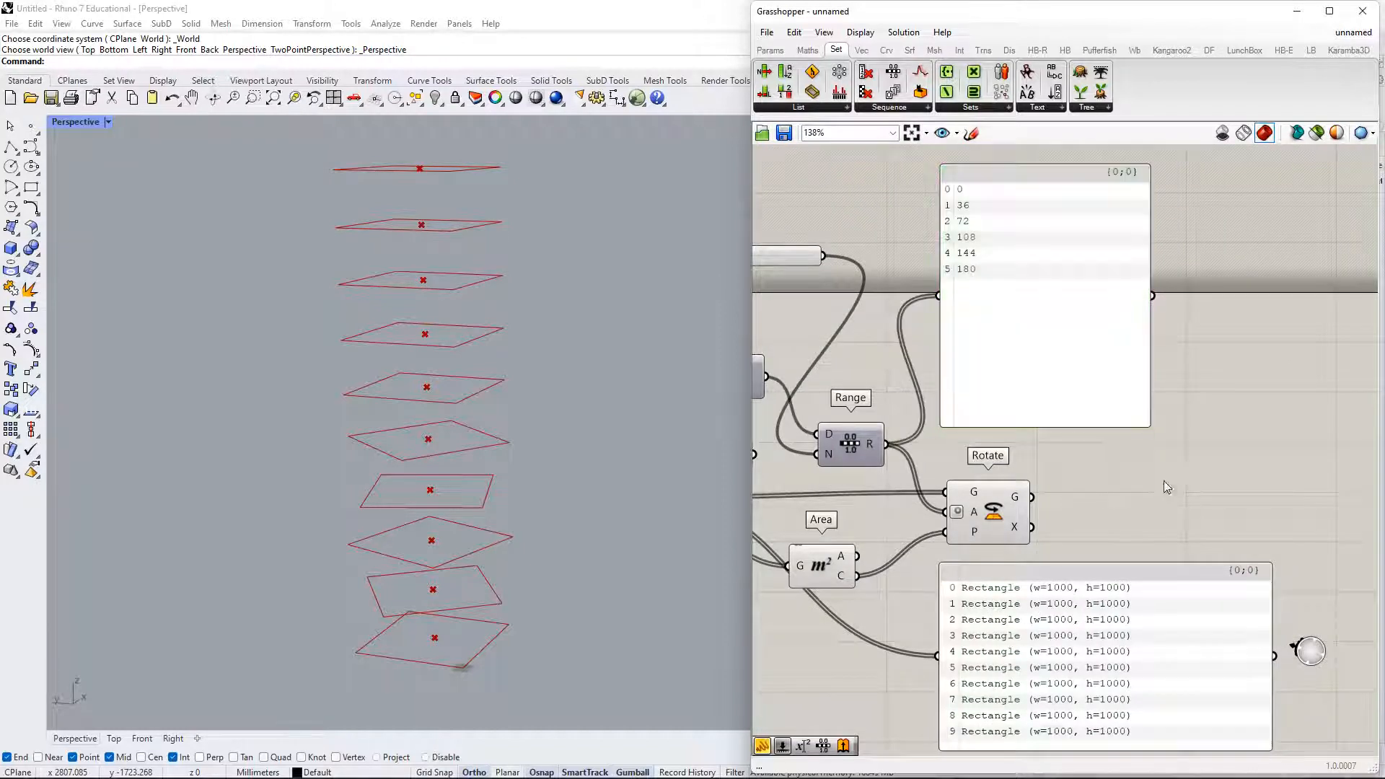
text(//)
click(1176, 465)
drag(1176, 465, 1204, 463)
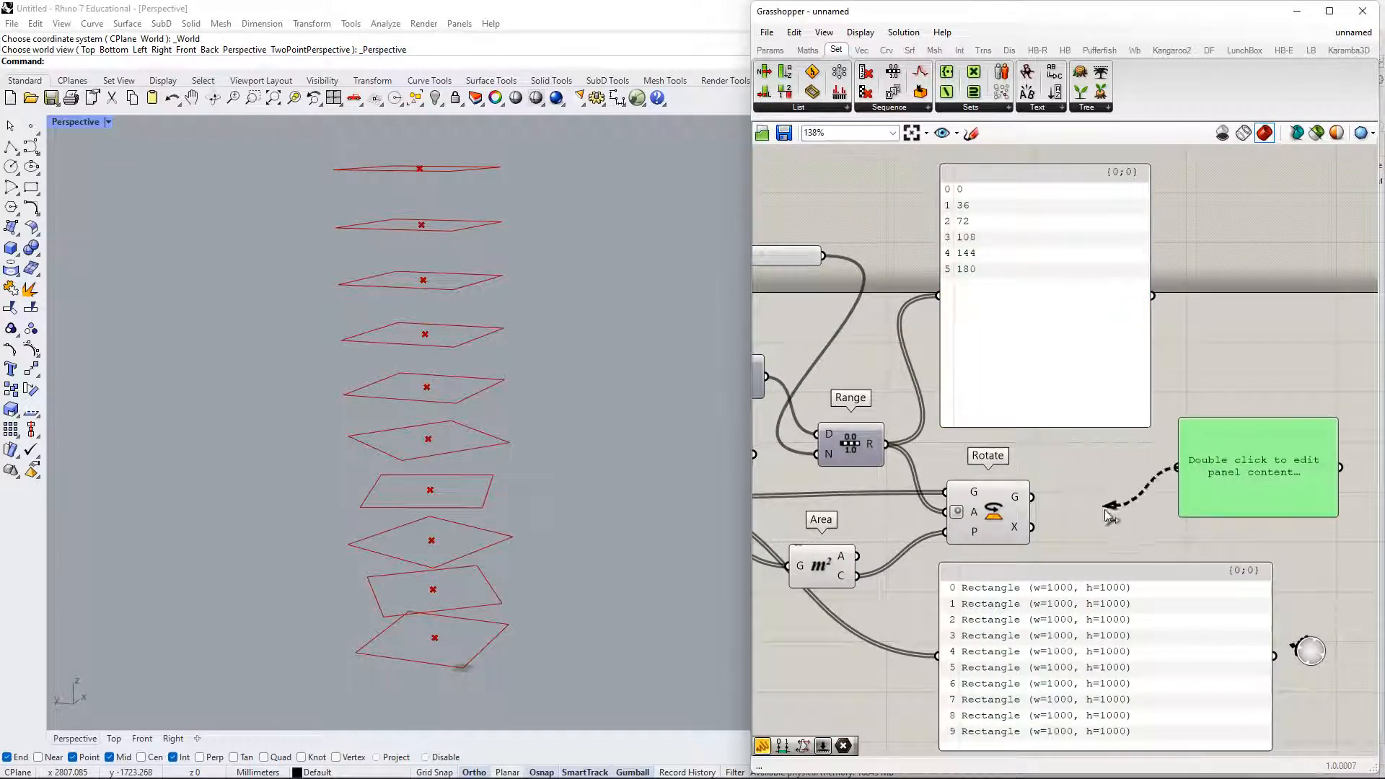
drag(1110, 514, 1032, 497)
right_drag(1293, 519, 1180, 510)
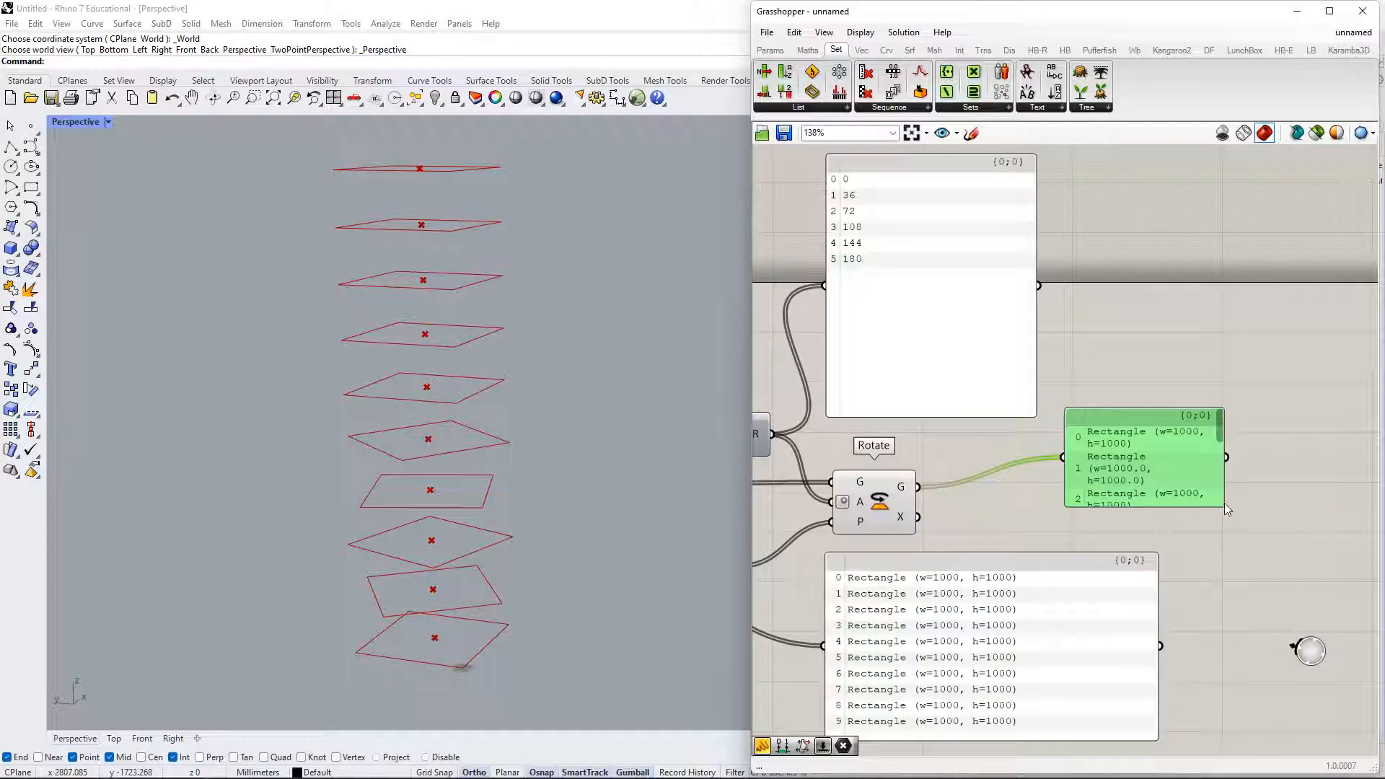
drag(1224, 503, 1342, 601)
drag(1166, 559, 1195, 490)
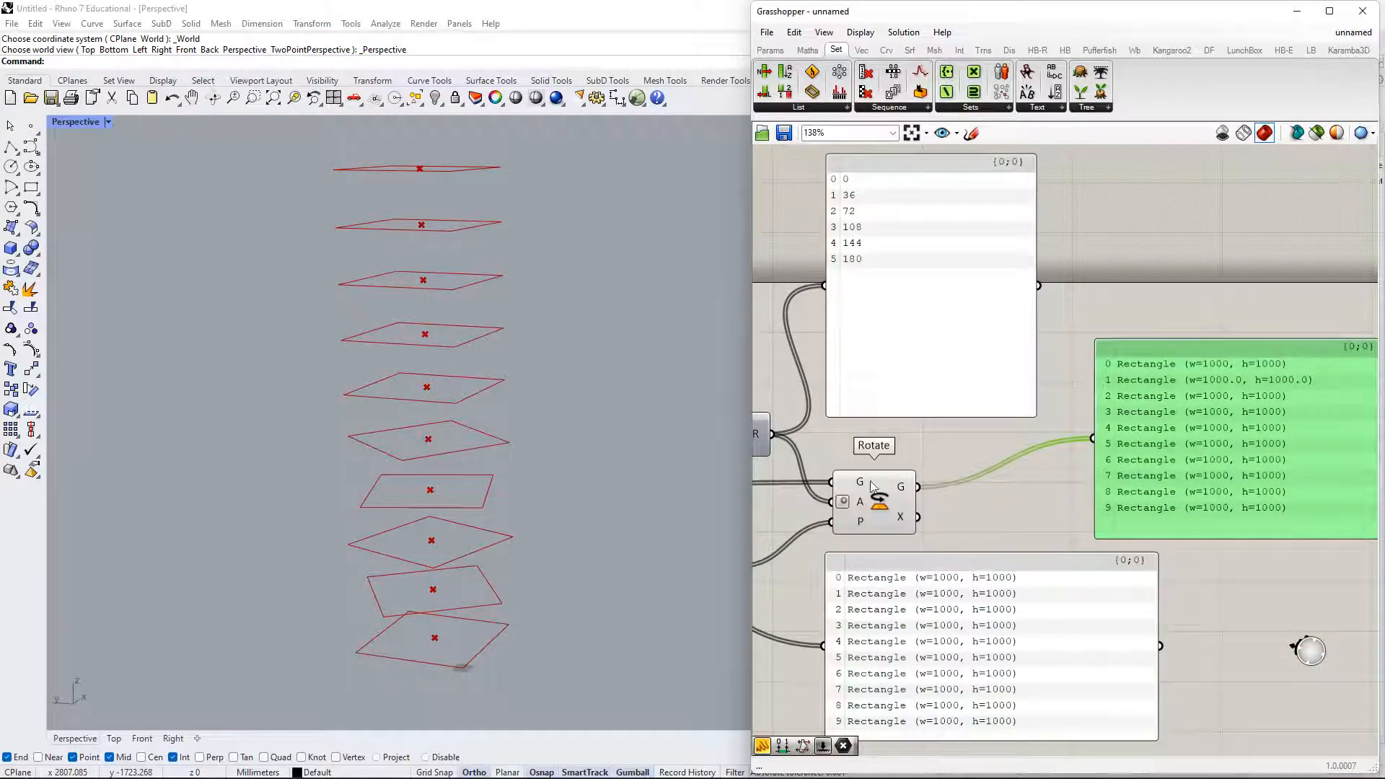
- Set the Steps slider to 13 and compare the angle list with the rectangle lists and the tower
right_drag(873, 485, 932, 489)
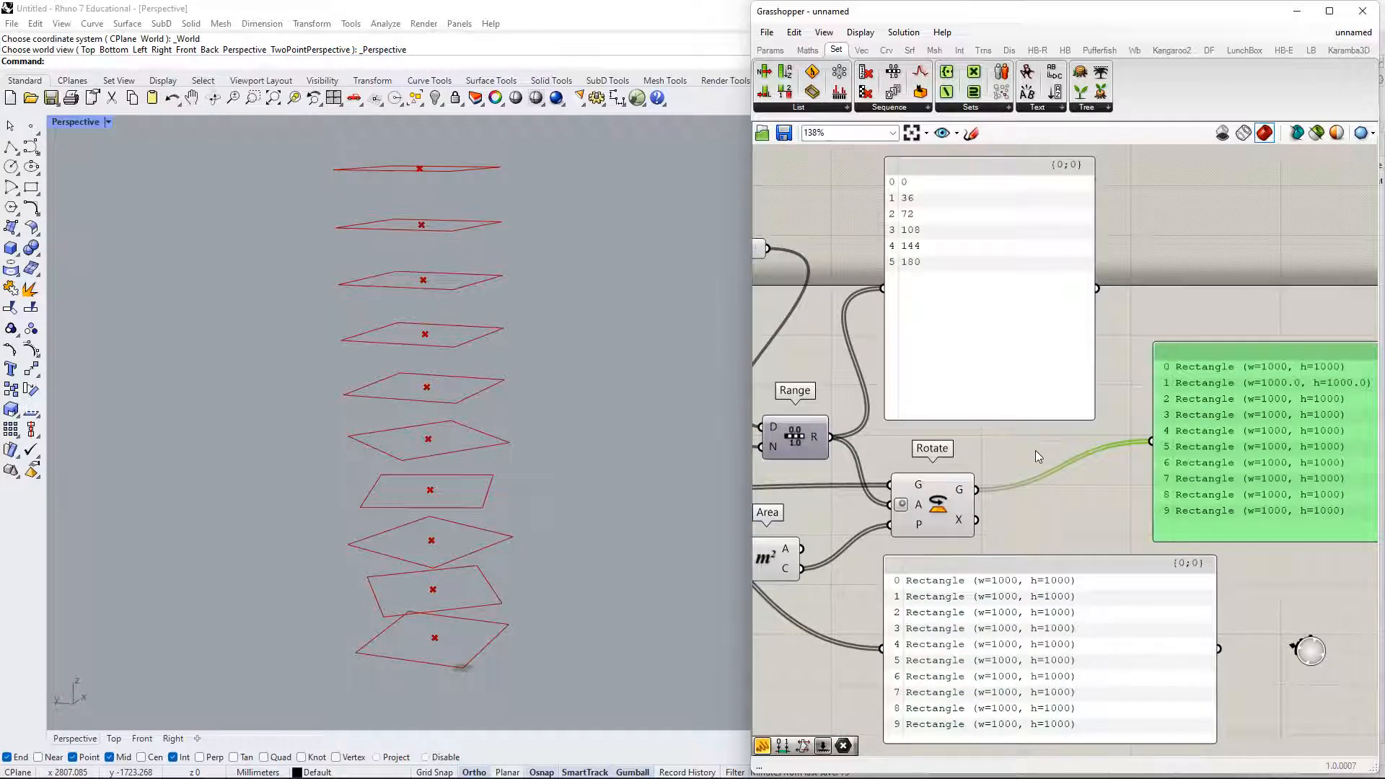
right_drag(1037, 451, 1168, 456)
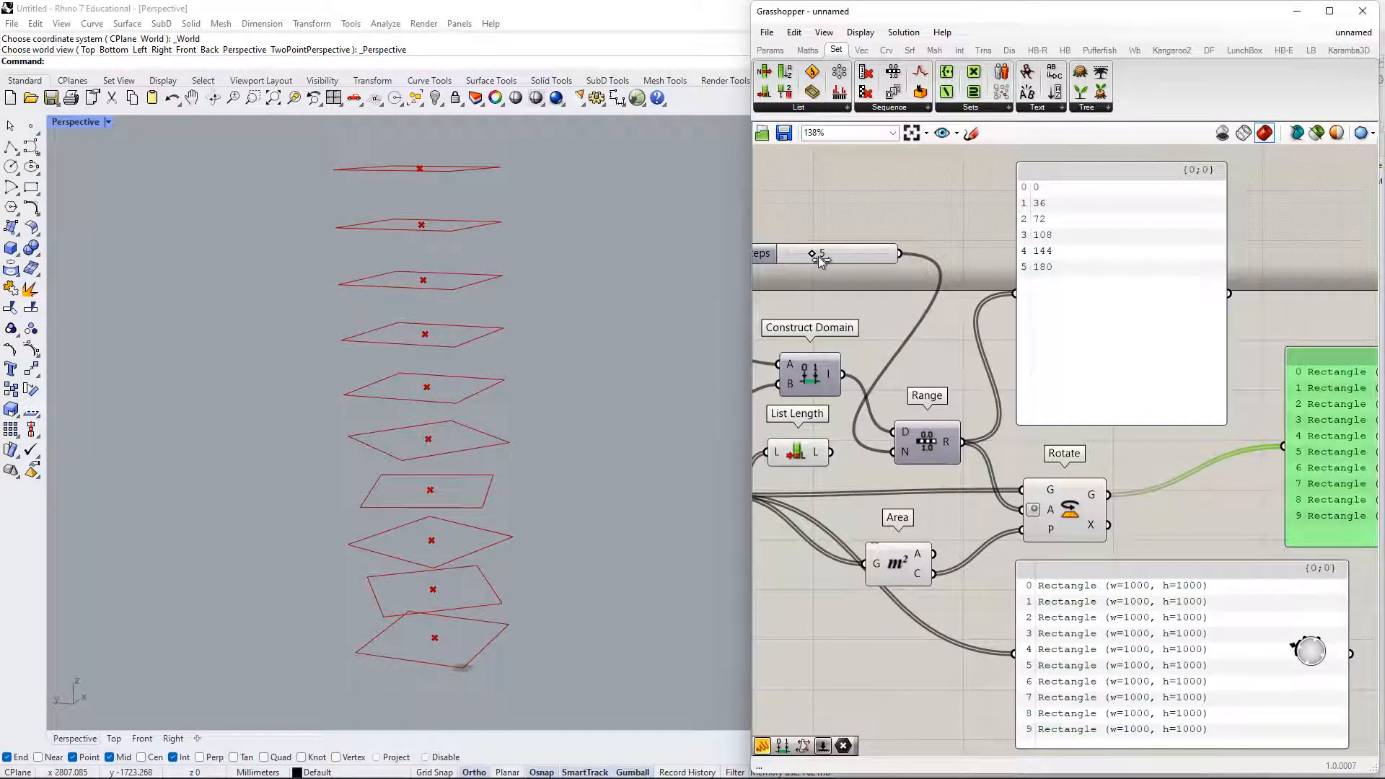
drag(819, 260, 858, 258)
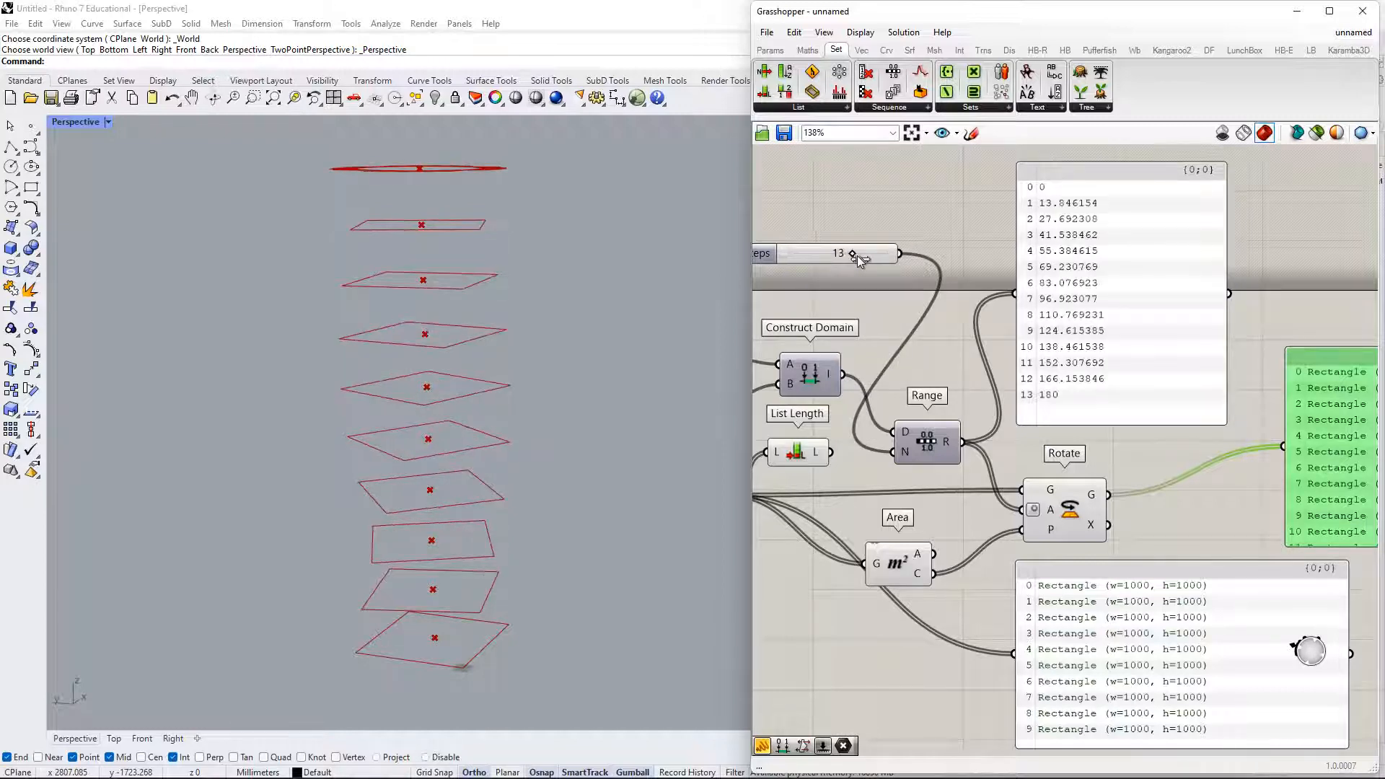
scroll(1163, 424, up, 3)
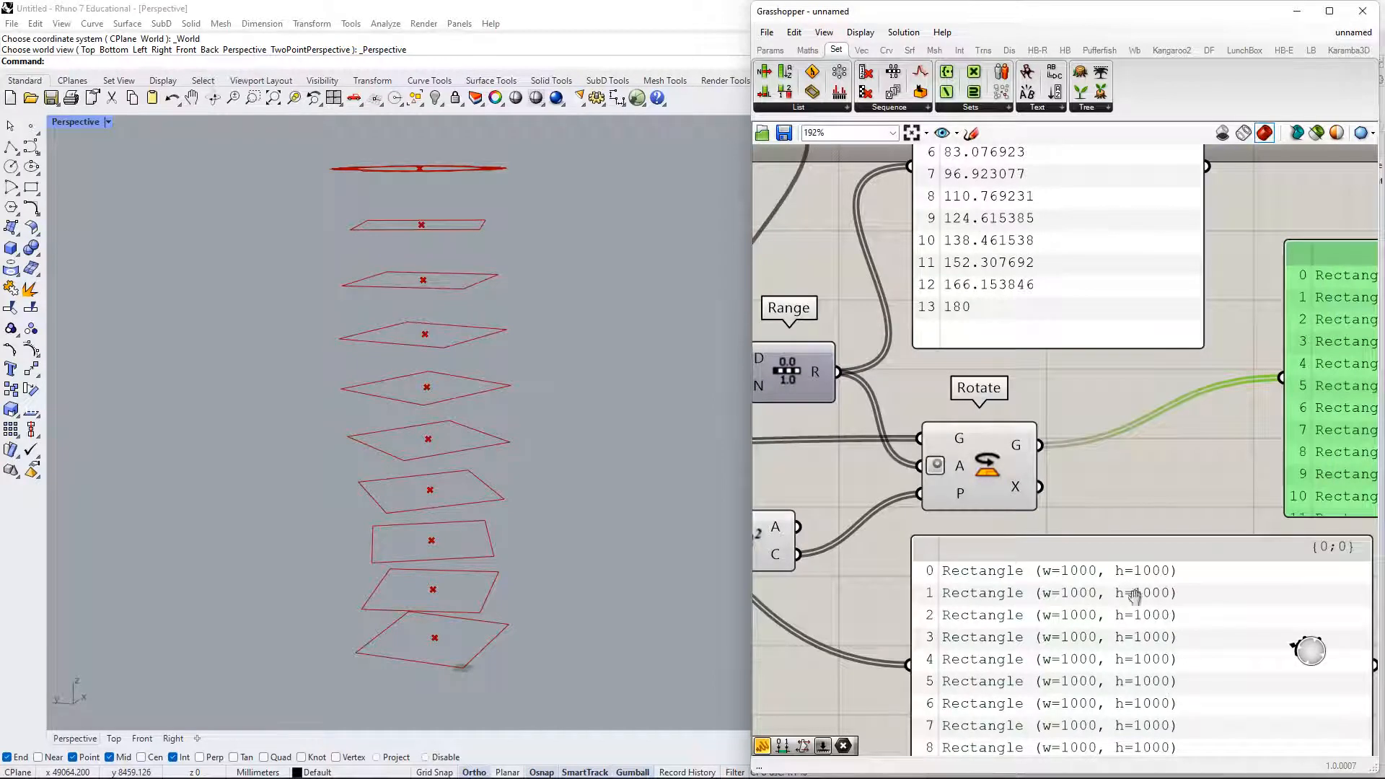
scroll(887, 314, down, 2)
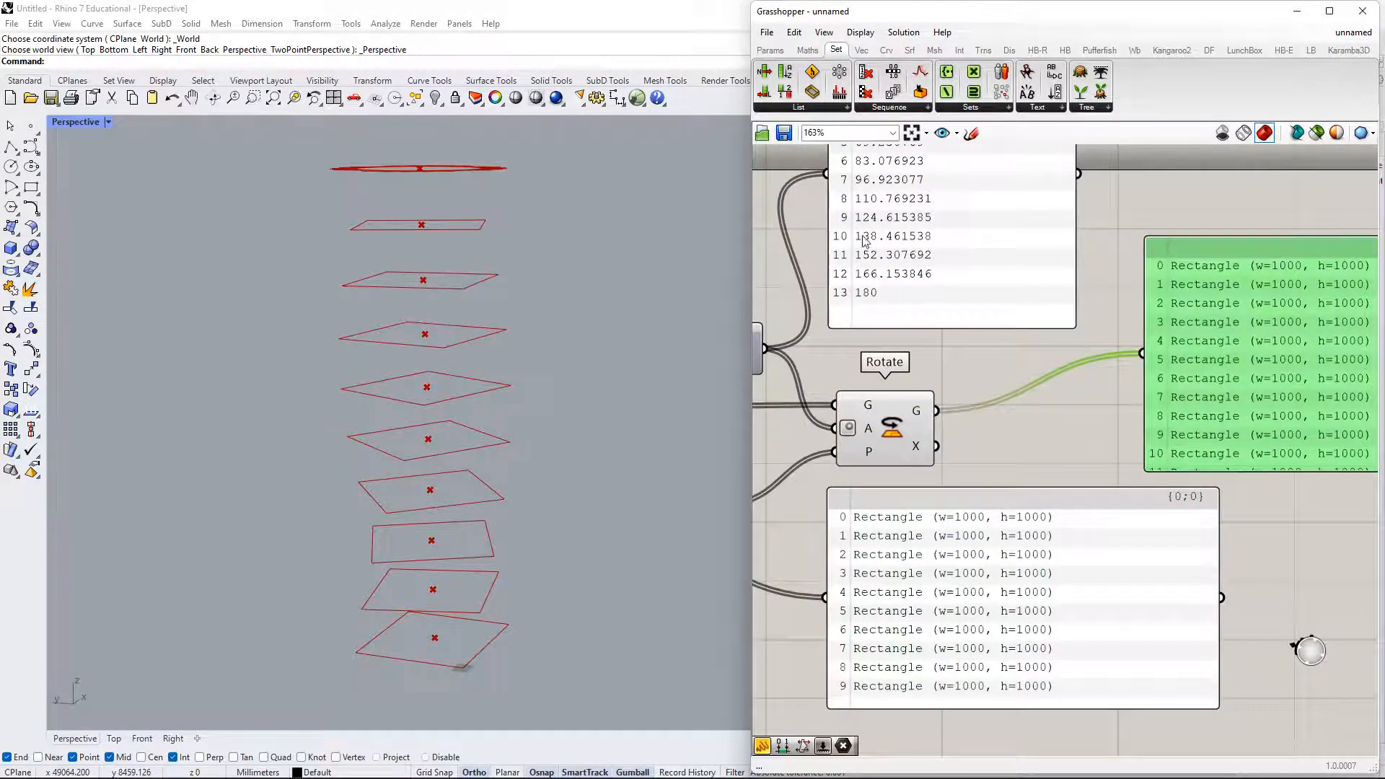
right_drag(508, 223, 508, 316)
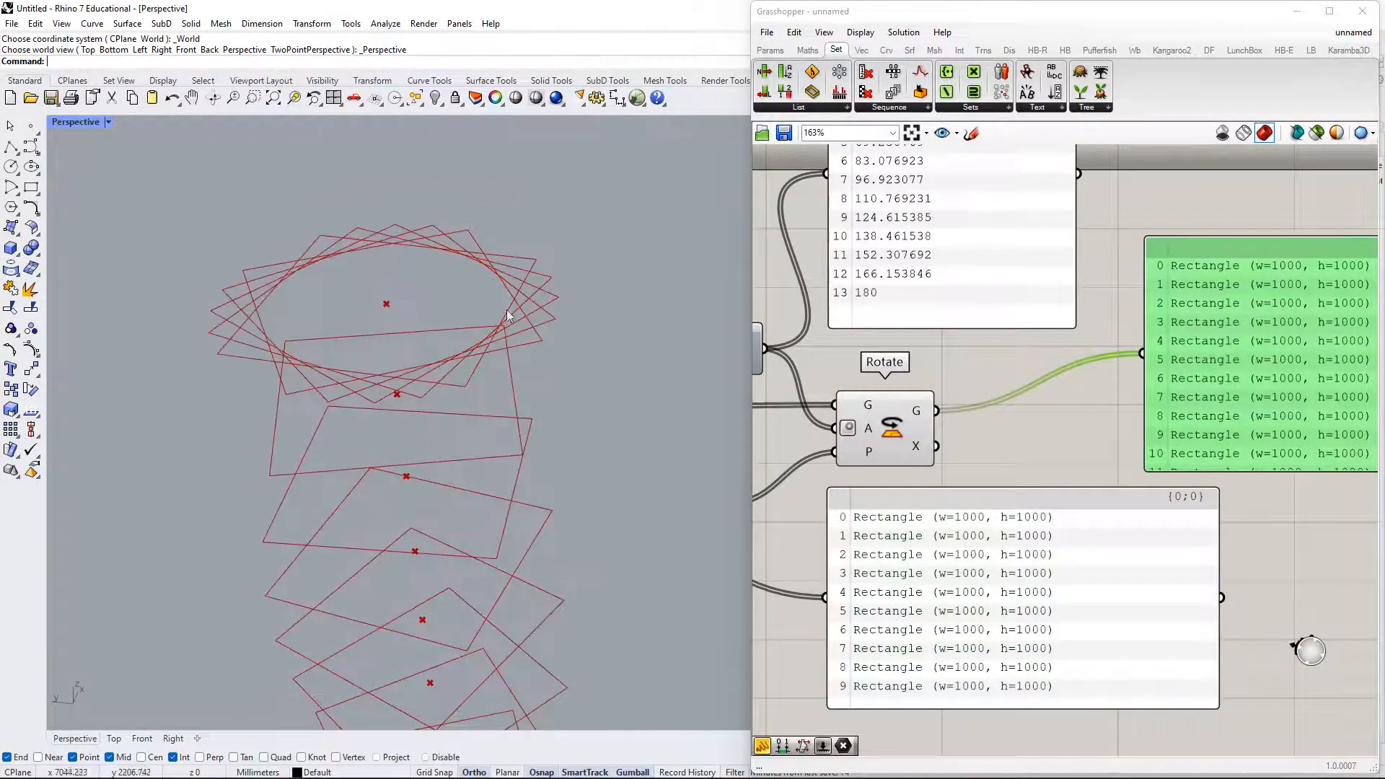
scroll(1298, 505, down, 3)
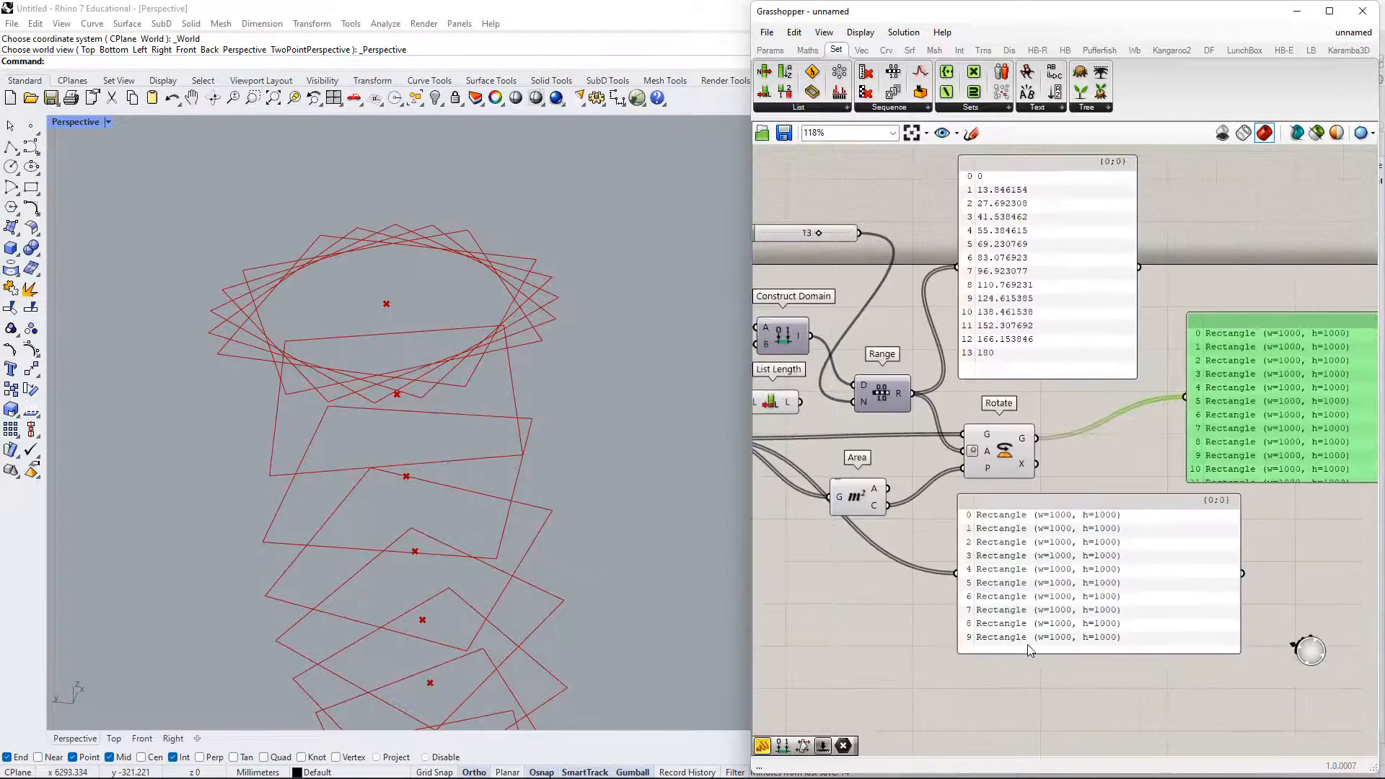
- Try the Steps slider at 9 and at 14, checking the tower's top floor from another angle
drag(823, 237, 808, 236)
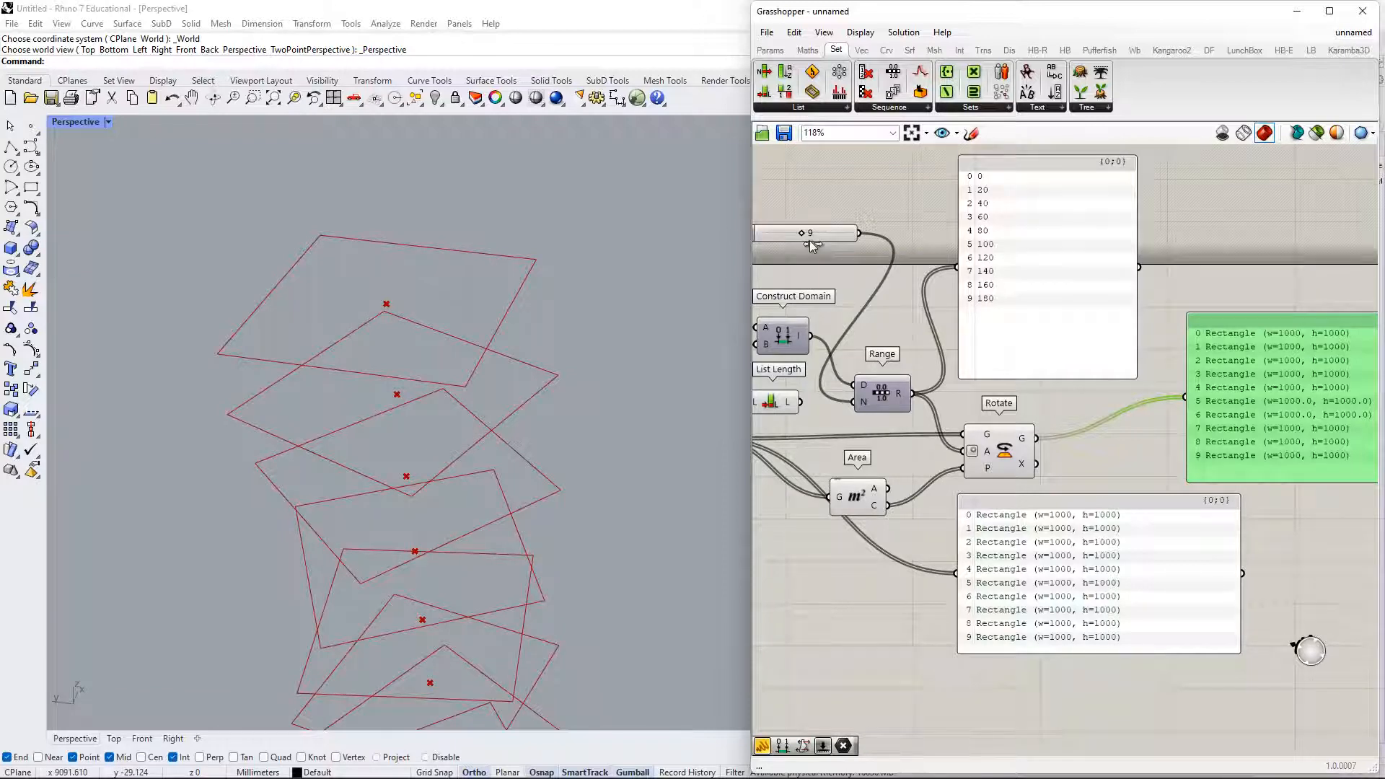
drag(810, 241, 828, 241)
right_drag(417, 267, 548, 283)
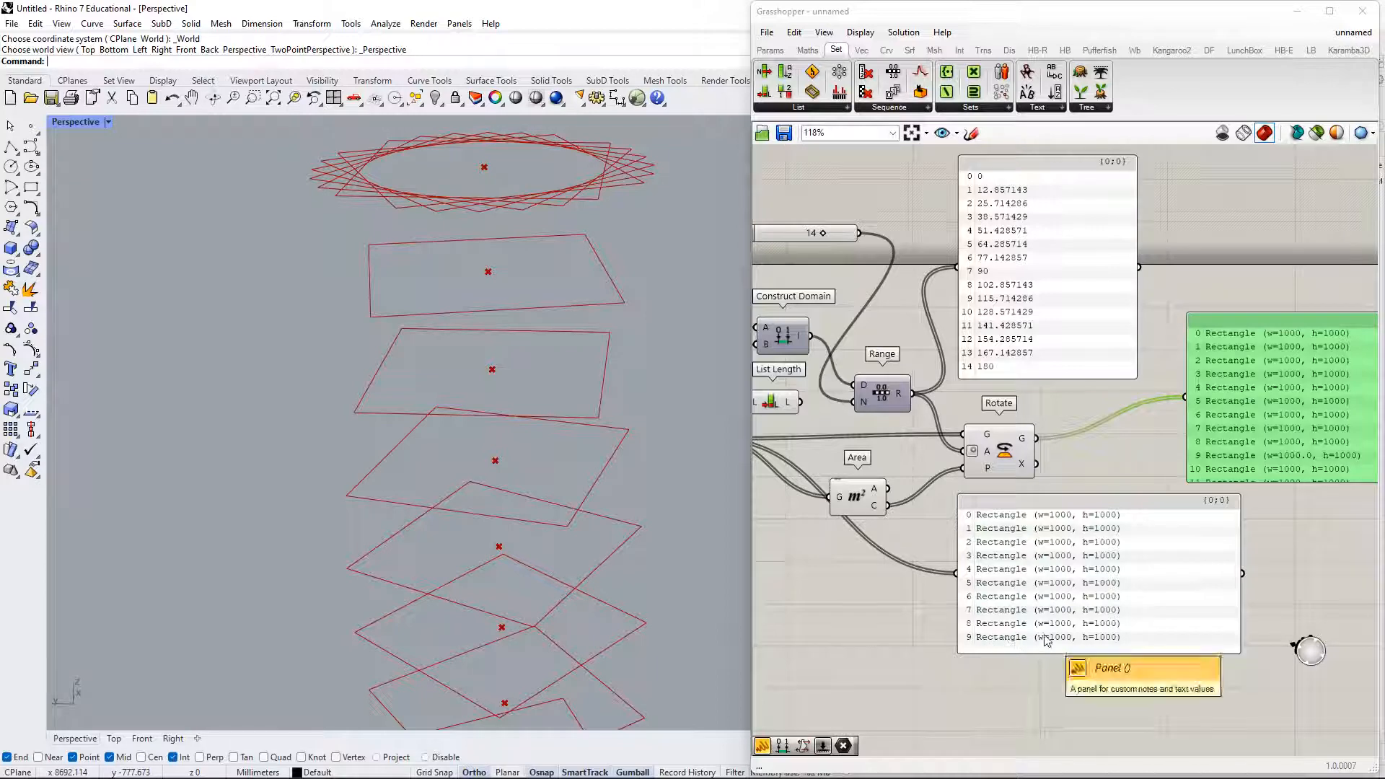
- Reconnect the List Length output to the Range input N and delete the Steps slider
right_drag(843, 369, 1021, 349)
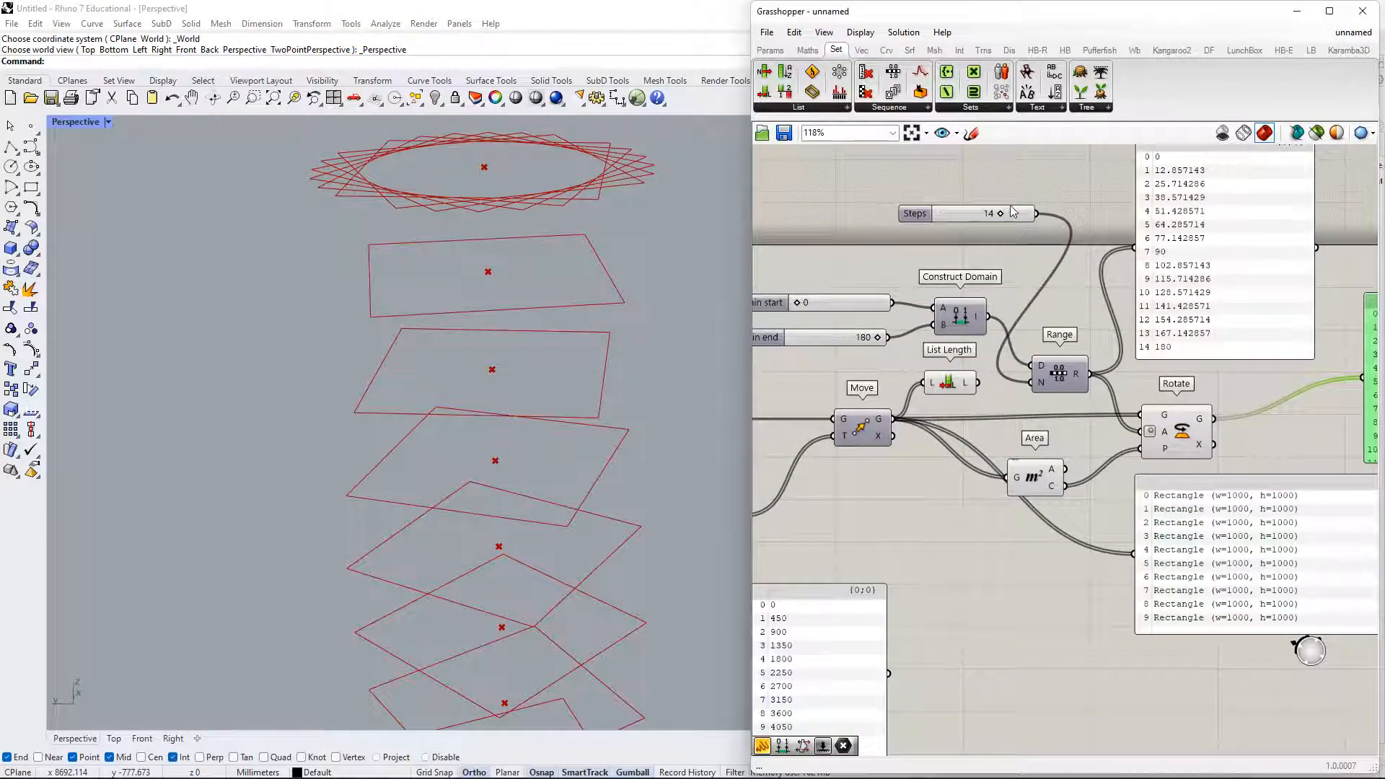
drag(1011, 212, 970, 206)
drag(1033, 385, 981, 384)
drag(1031, 251, 954, 207)
key(Delete)
right_drag(1014, 410, 935, 393)
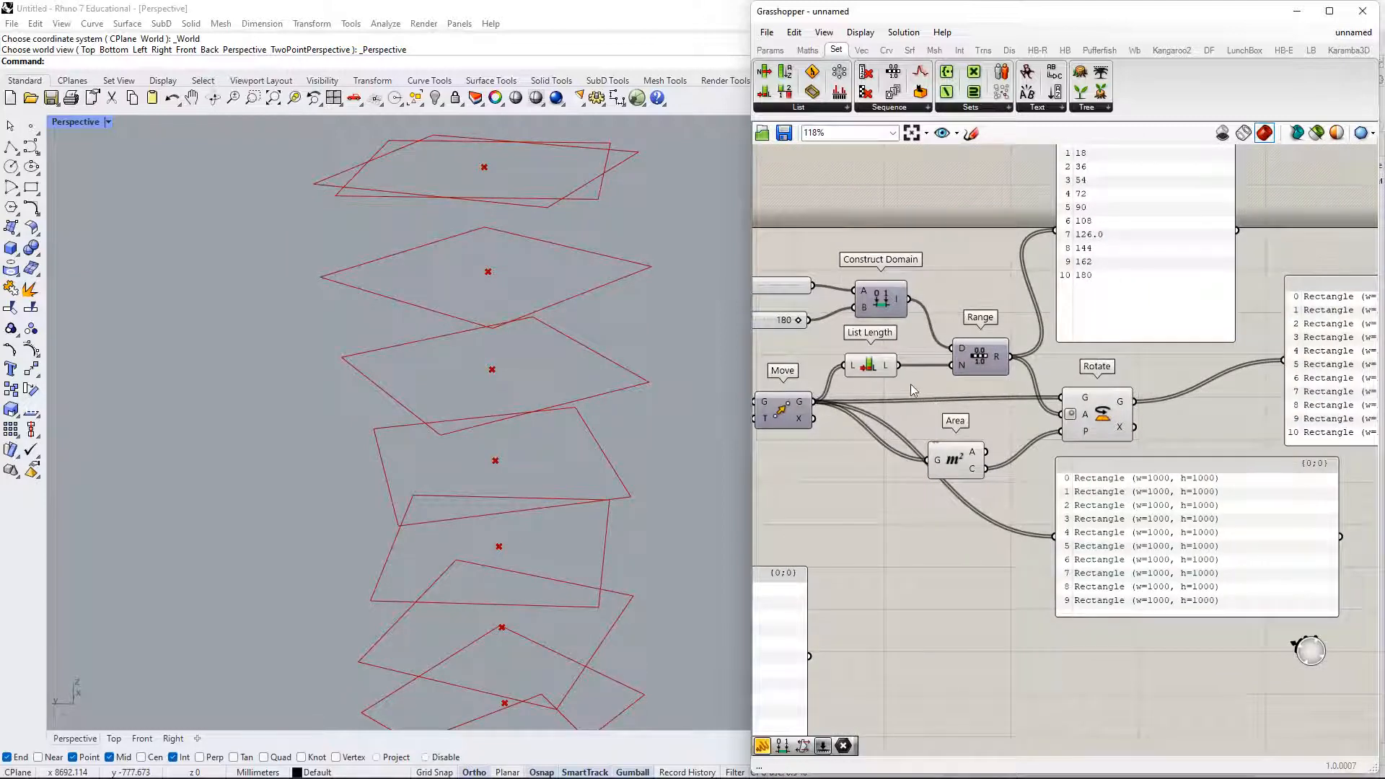
- Add an Expression component and place it in the empty area above Construct Domain
mouse_move(891, 370)
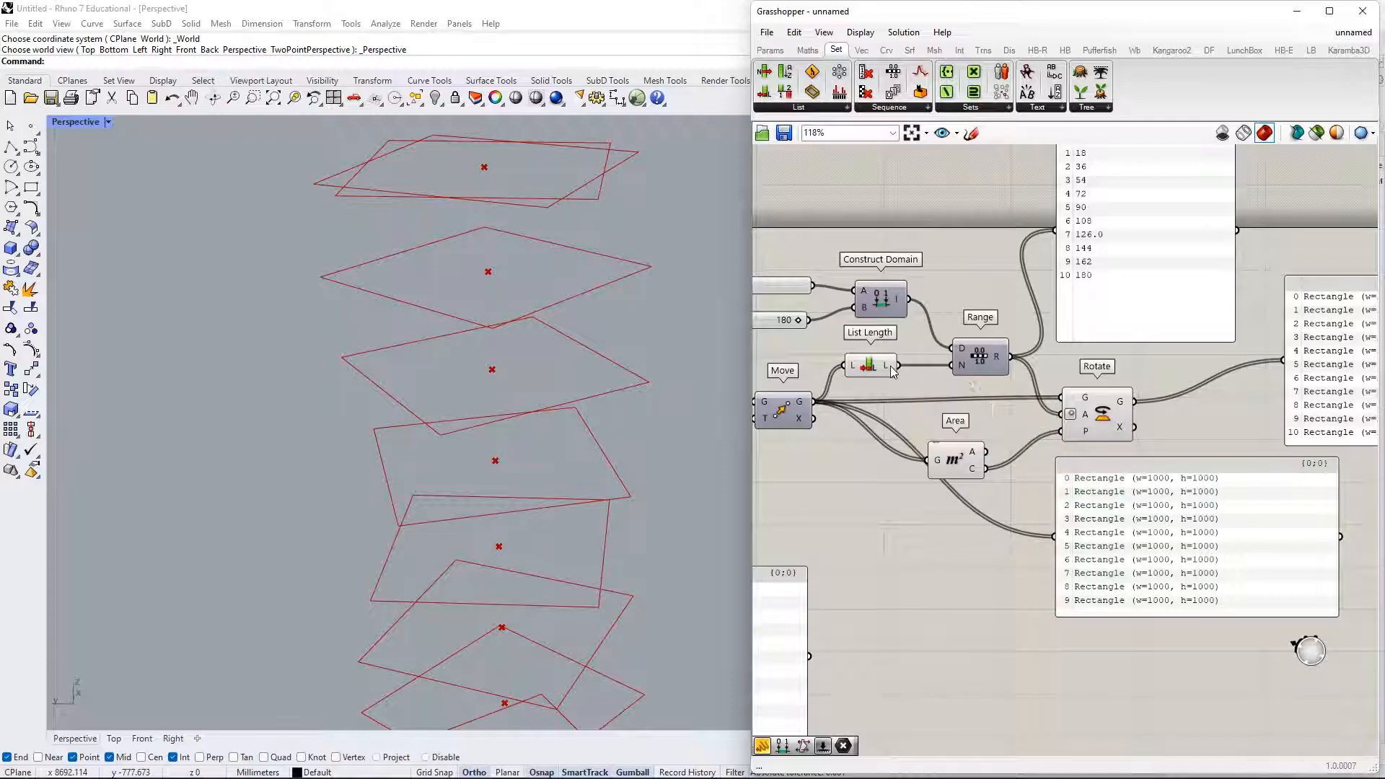
scroll(915, 180, up, 3)
double_click(915, 180)
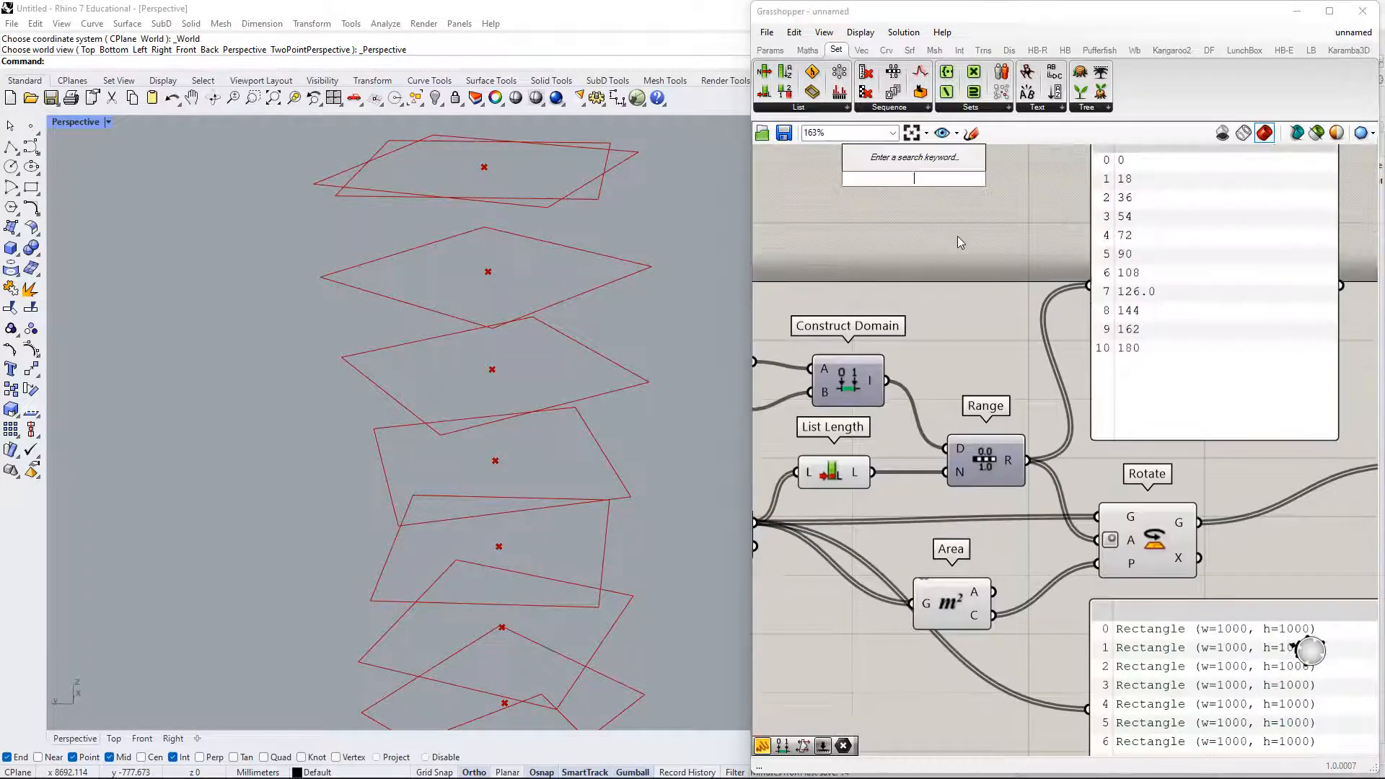
text(expres)
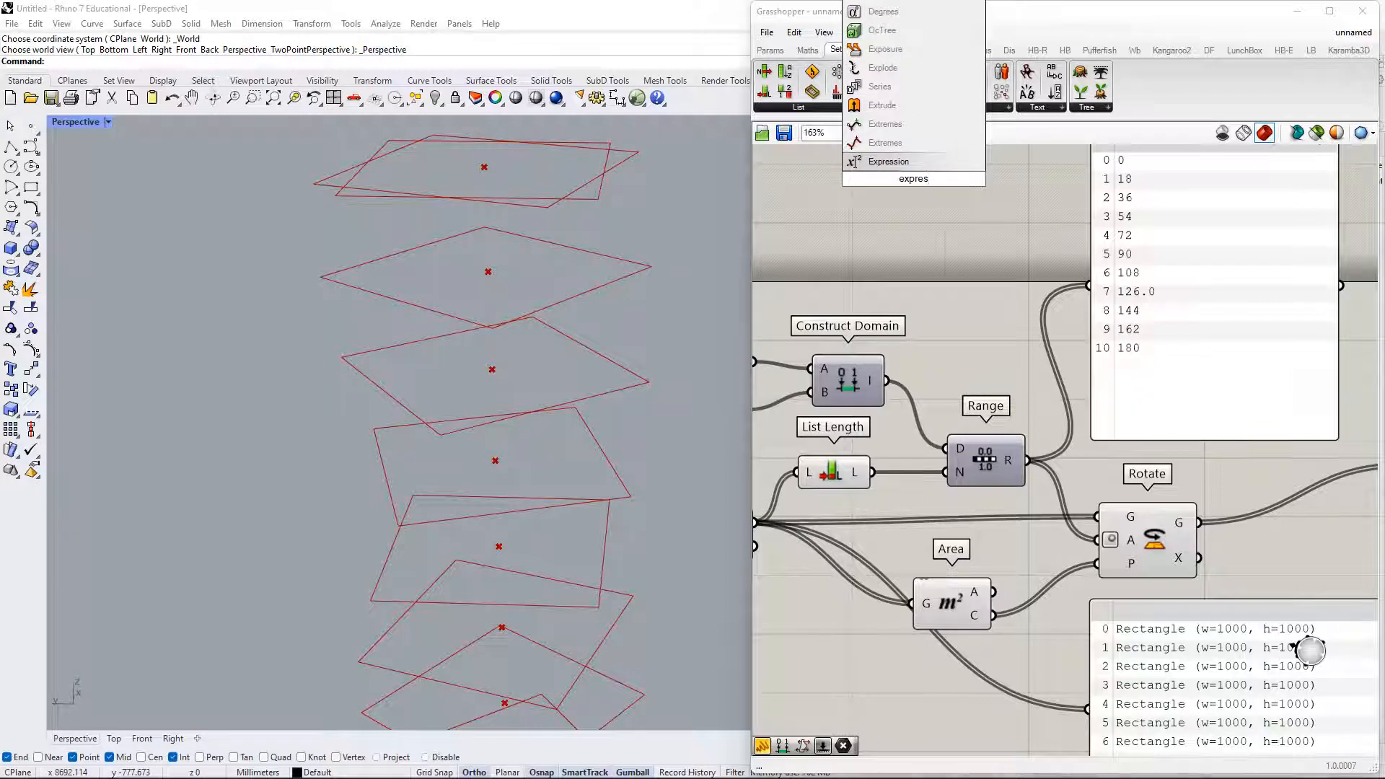
key(Return)
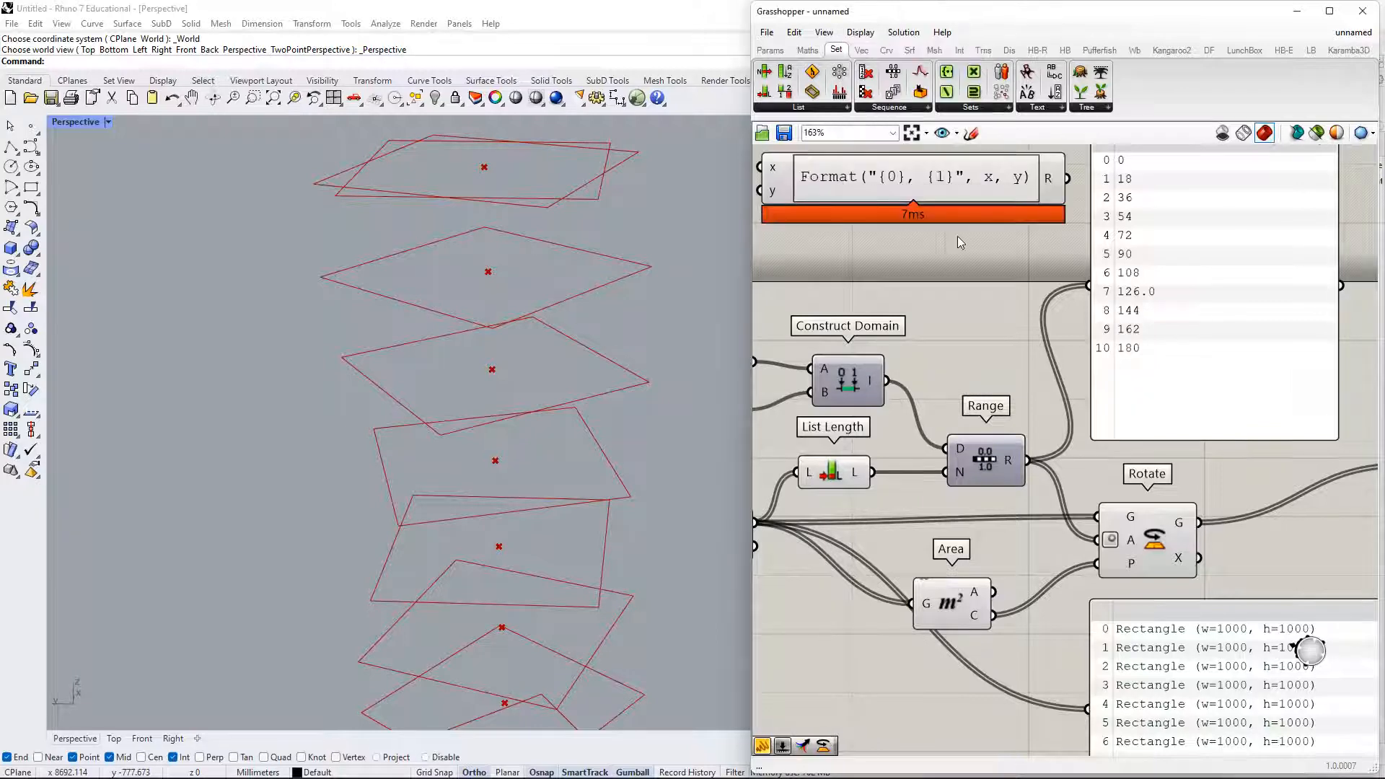
scroll(958, 236, down, 3)
right_drag(933, 230, 956, 329)
drag(978, 280, 1019, 234)
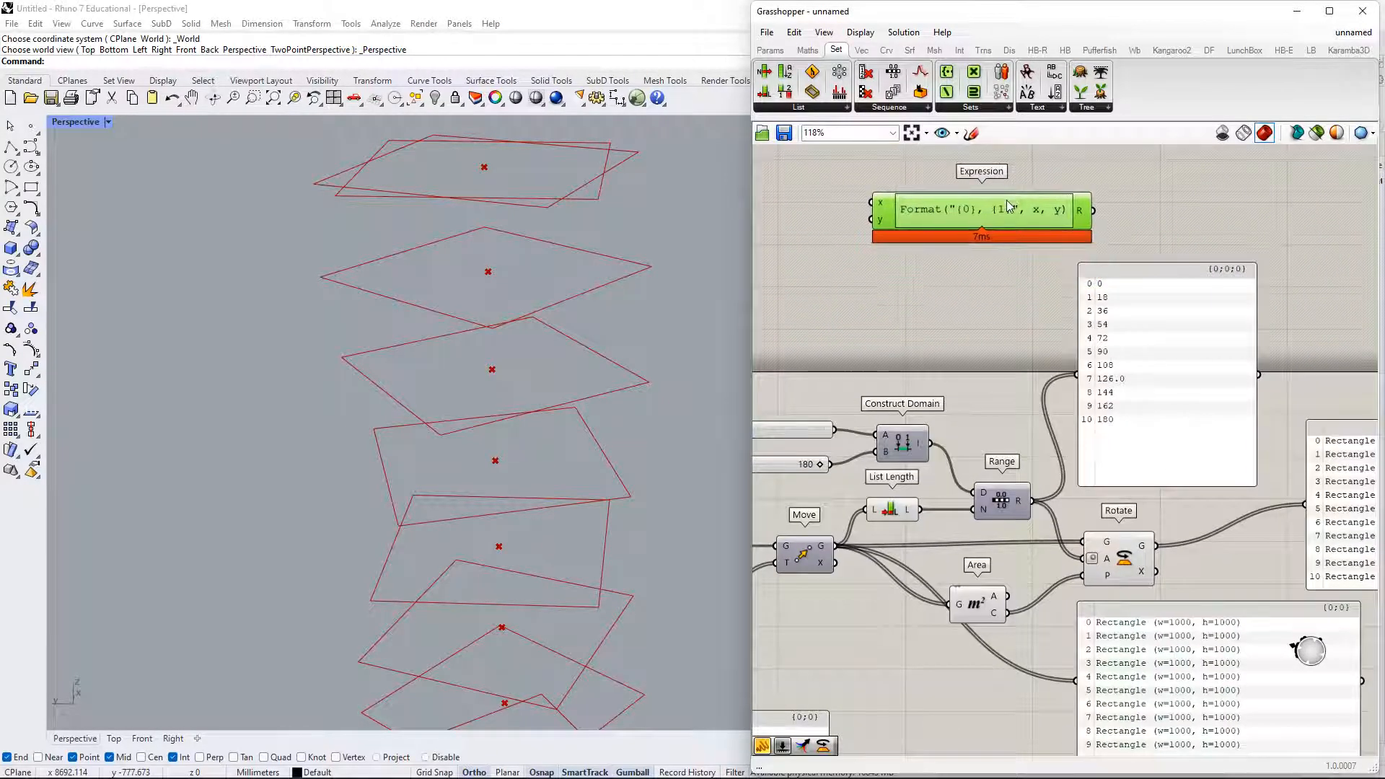
- Replace the default Format formula of the Expression component with x-y
scroll(905, 223, up, 3)
scroll(883, 276, up, 1)
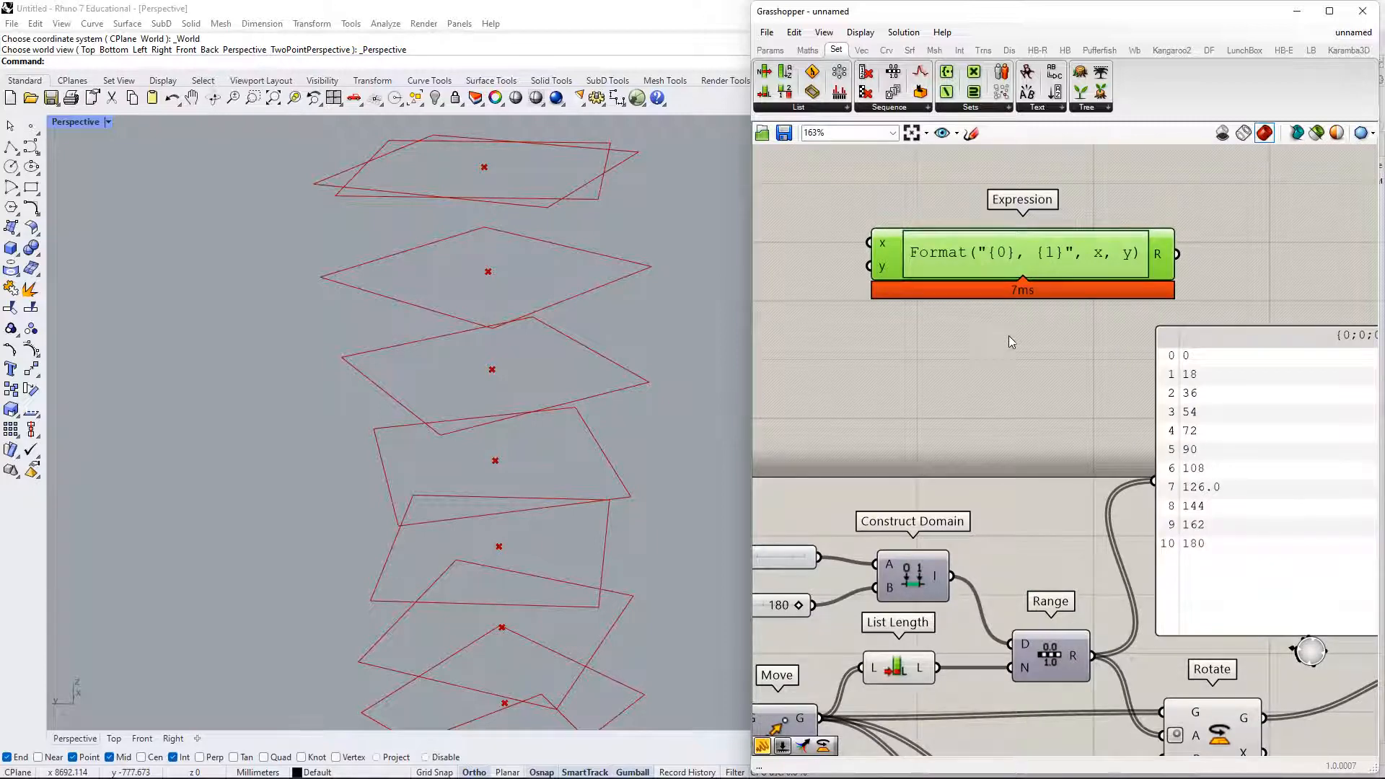
right_drag(1003, 340, 1032, 307)
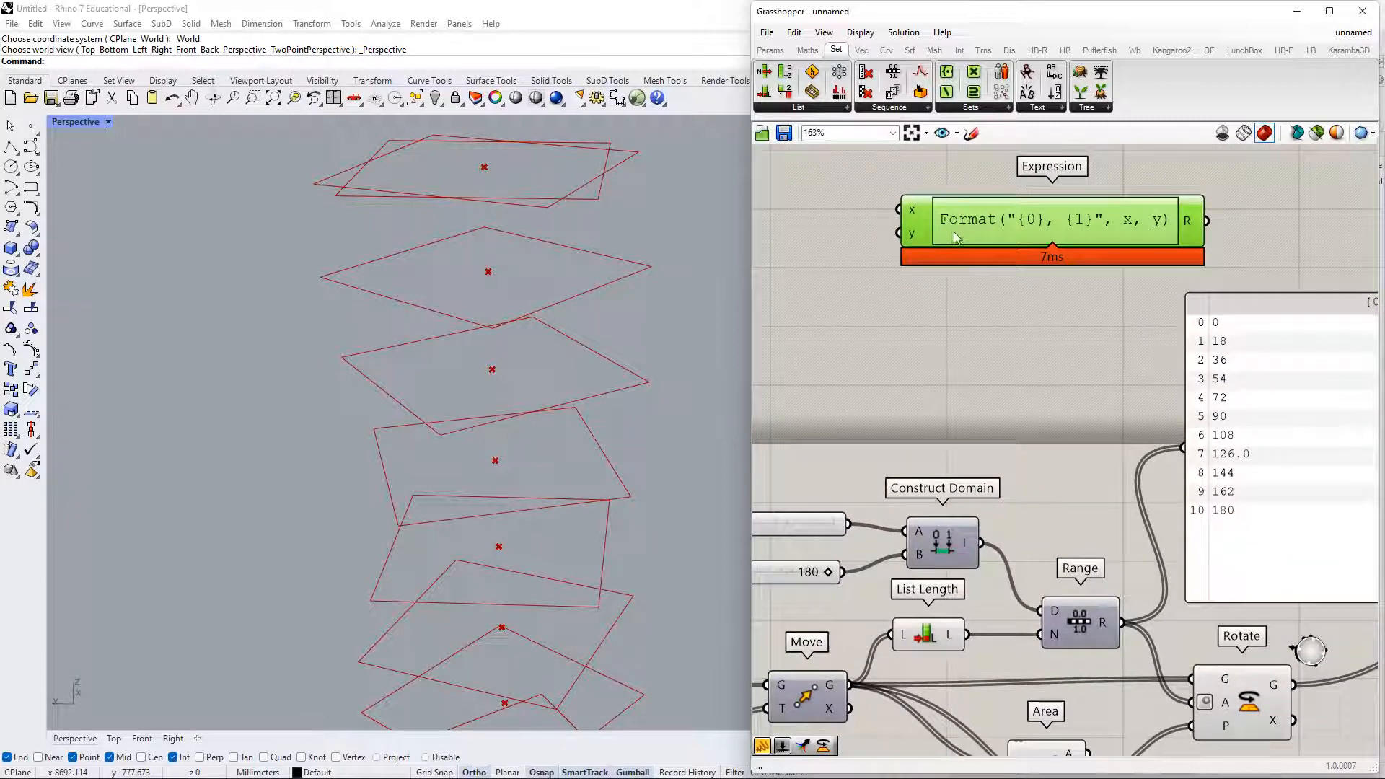
right_drag(1044, 249, 1037, 273)
double_click(1041, 256)
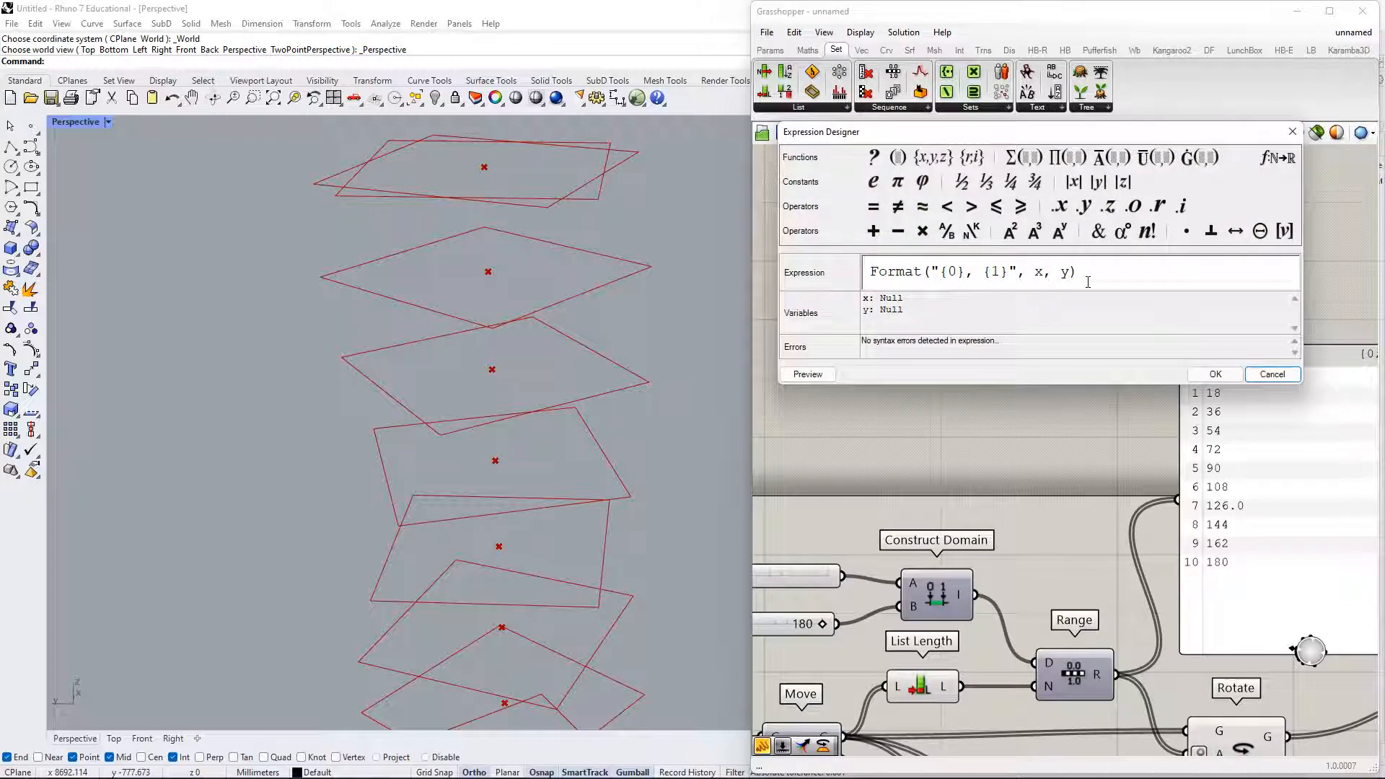
key(Escape)
double_click(1066, 273)
drag(1144, 295, 821, 271)
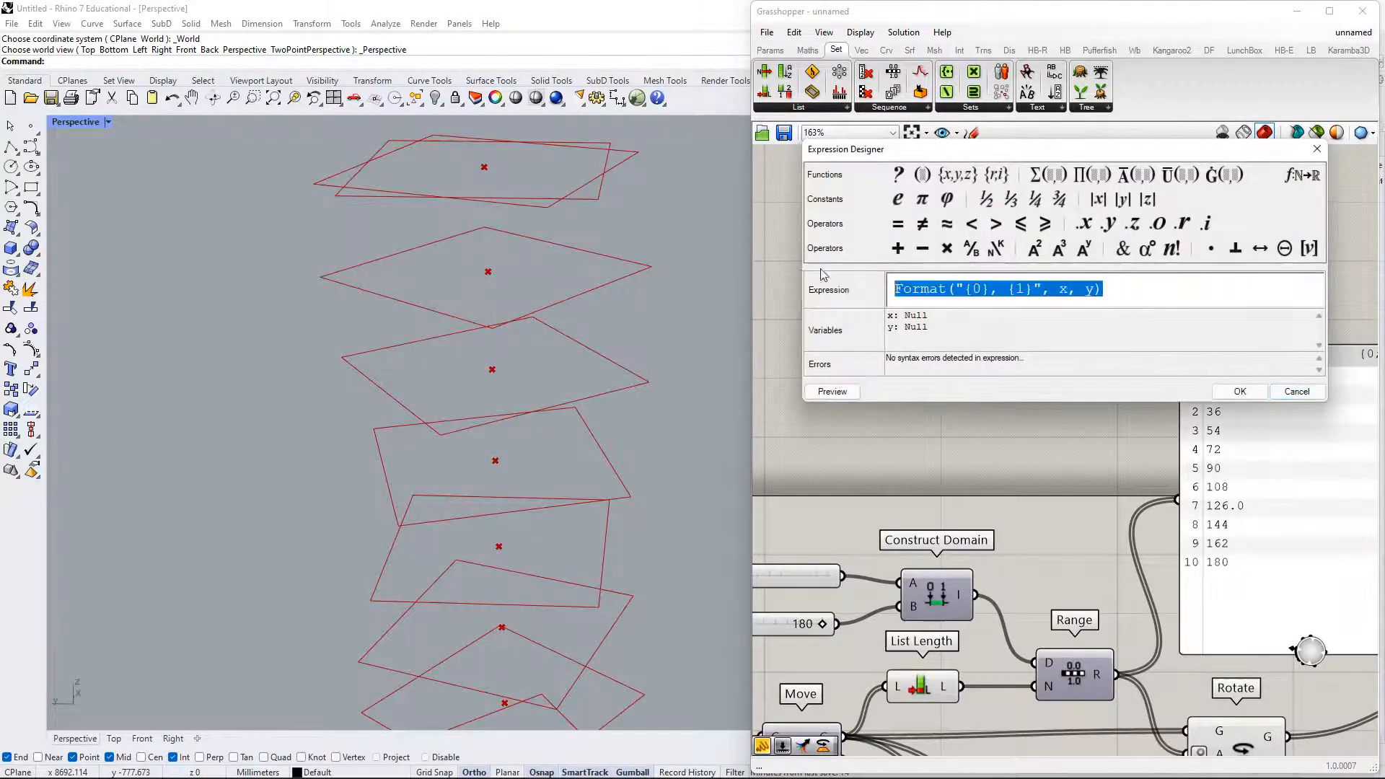
key(BackSpace)
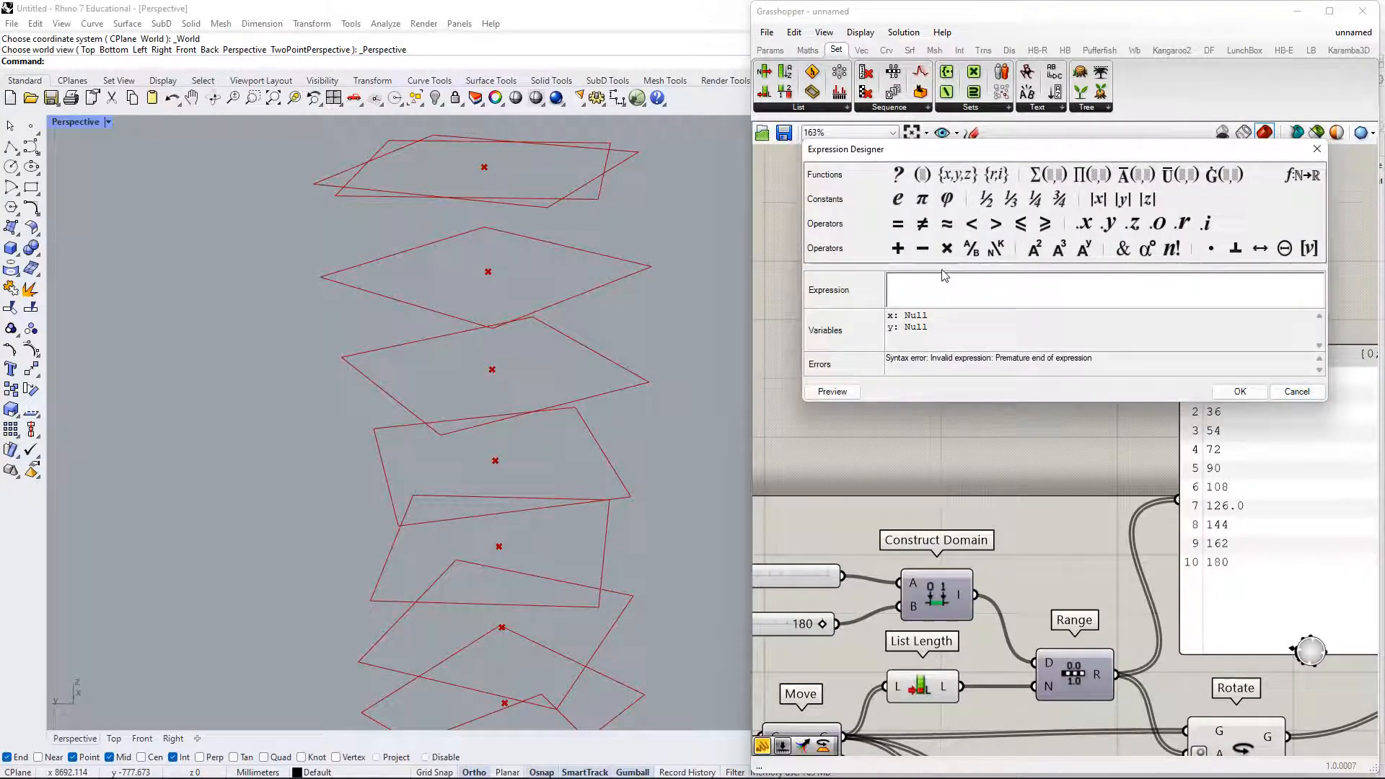
text(x+y)
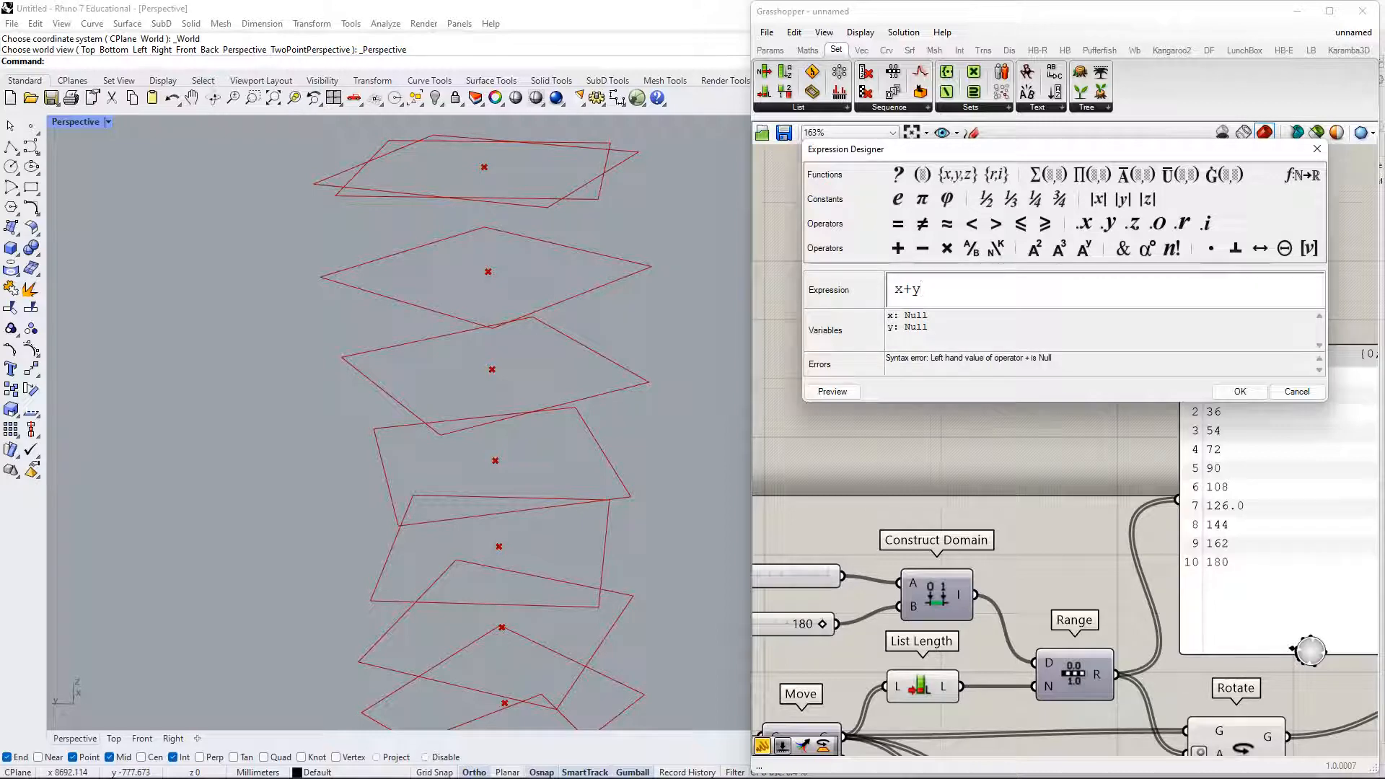
key(BackSpace)
key(BackSpace)
text(-y)
click(1239, 391)
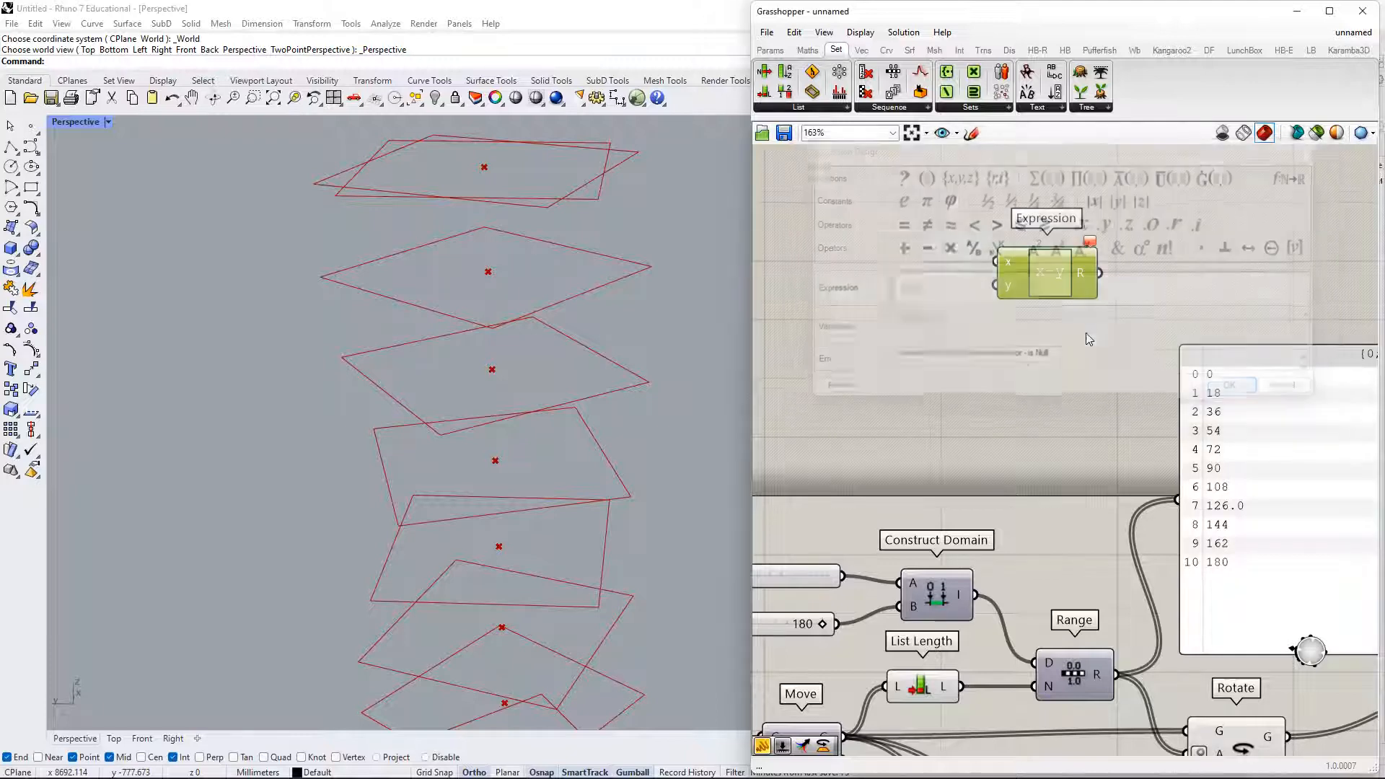
- Move List Length up beside Expression and connect its output to the Expression's x input
scroll(1016, 261, up, 4)
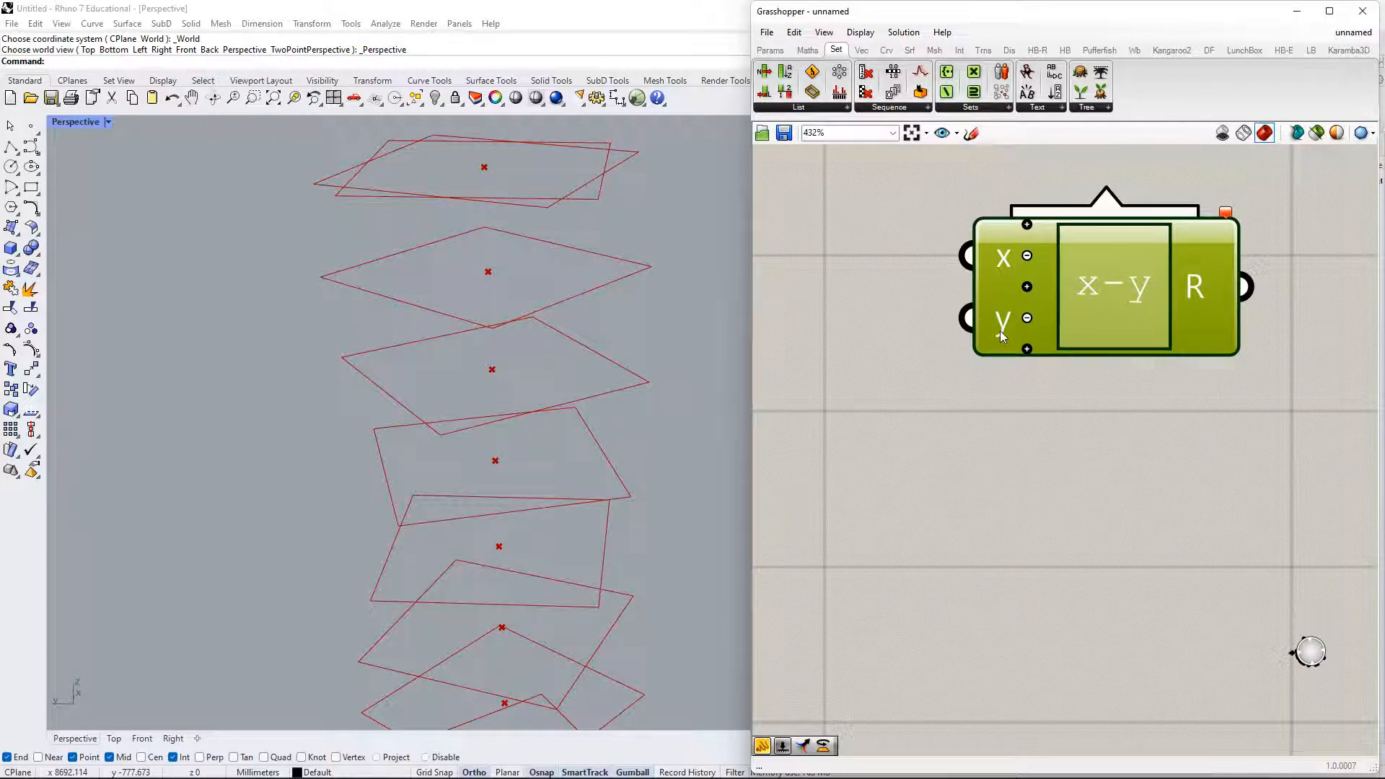
right_drag(1020, 350, 887, 363)
scroll(1061, 301, down, 2)
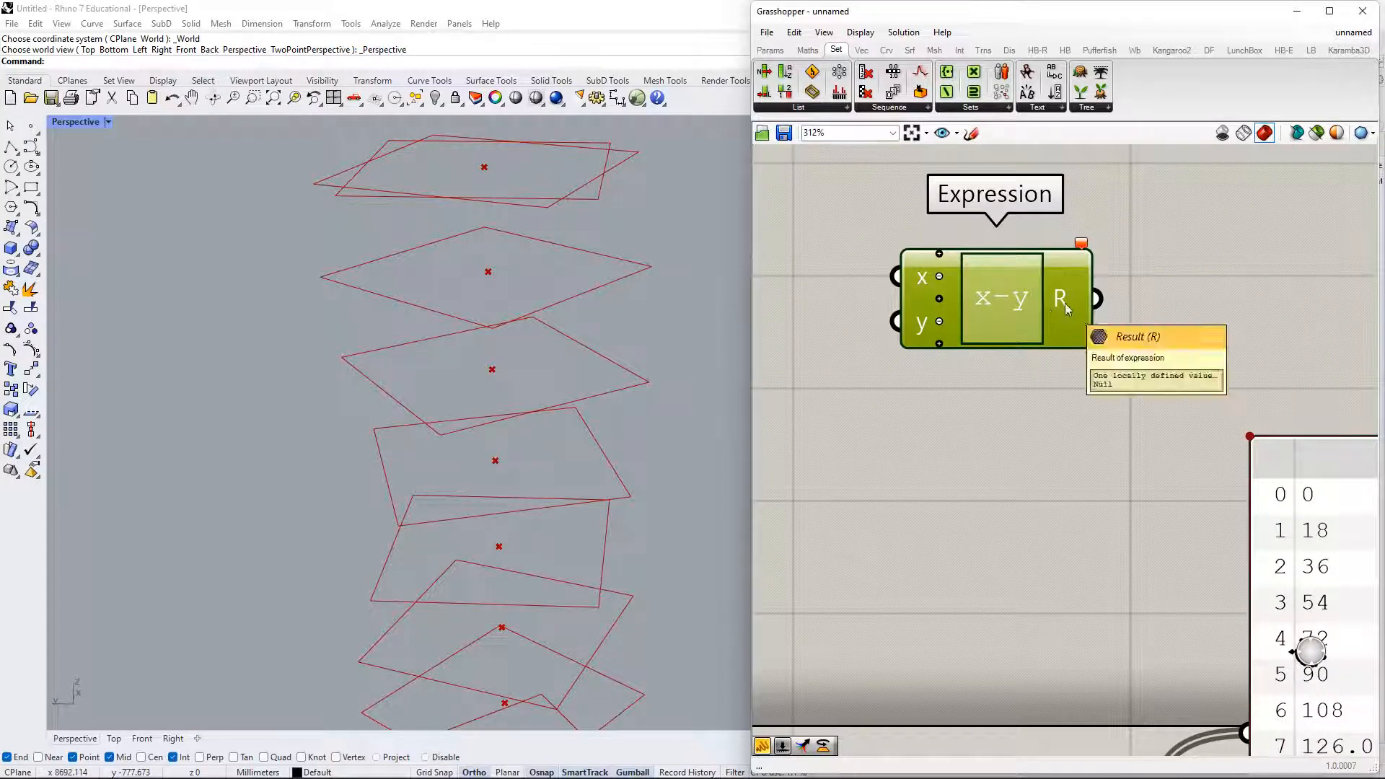
scroll(1059, 305, down, 3)
scroll(1062, 308, down, 1)
right_drag(993, 469, 959, 310)
drag(923, 550, 900, 201)
right_drag(919, 224, 915, 433)
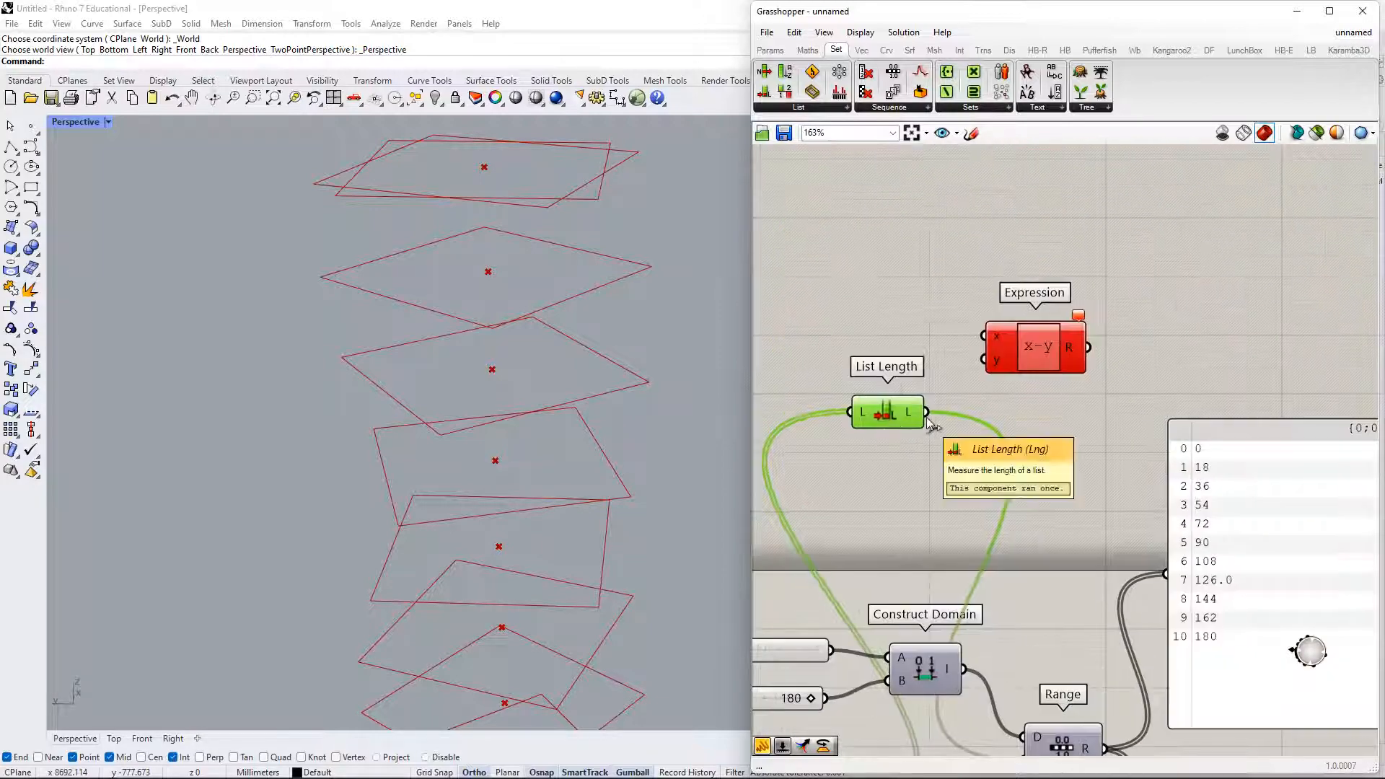
drag(927, 412, 984, 336)
right_drag(1016, 398, 988, 413)
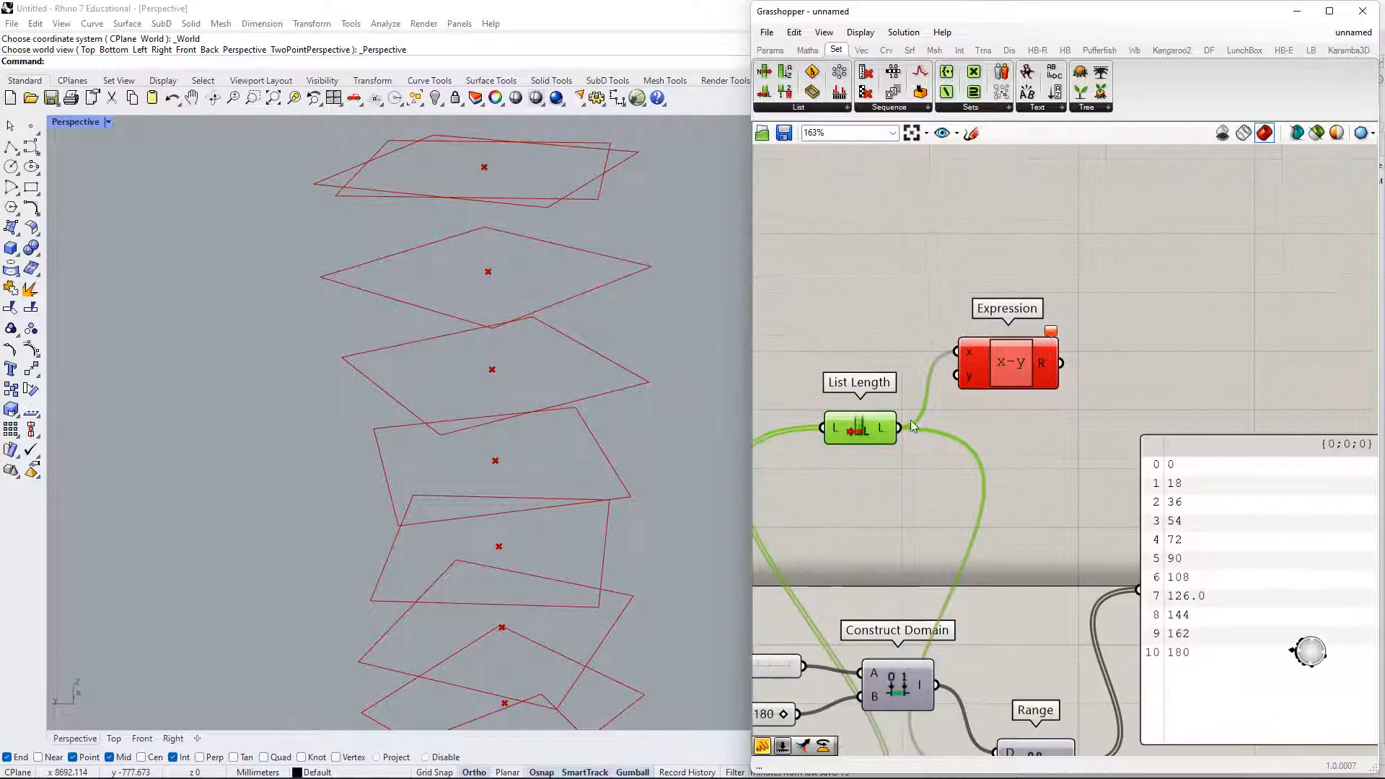
drag(1000, 375, 1020, 363)
- Add a number slider with the value 1 and connect it to the Expression's y input
double_click(889, 316)
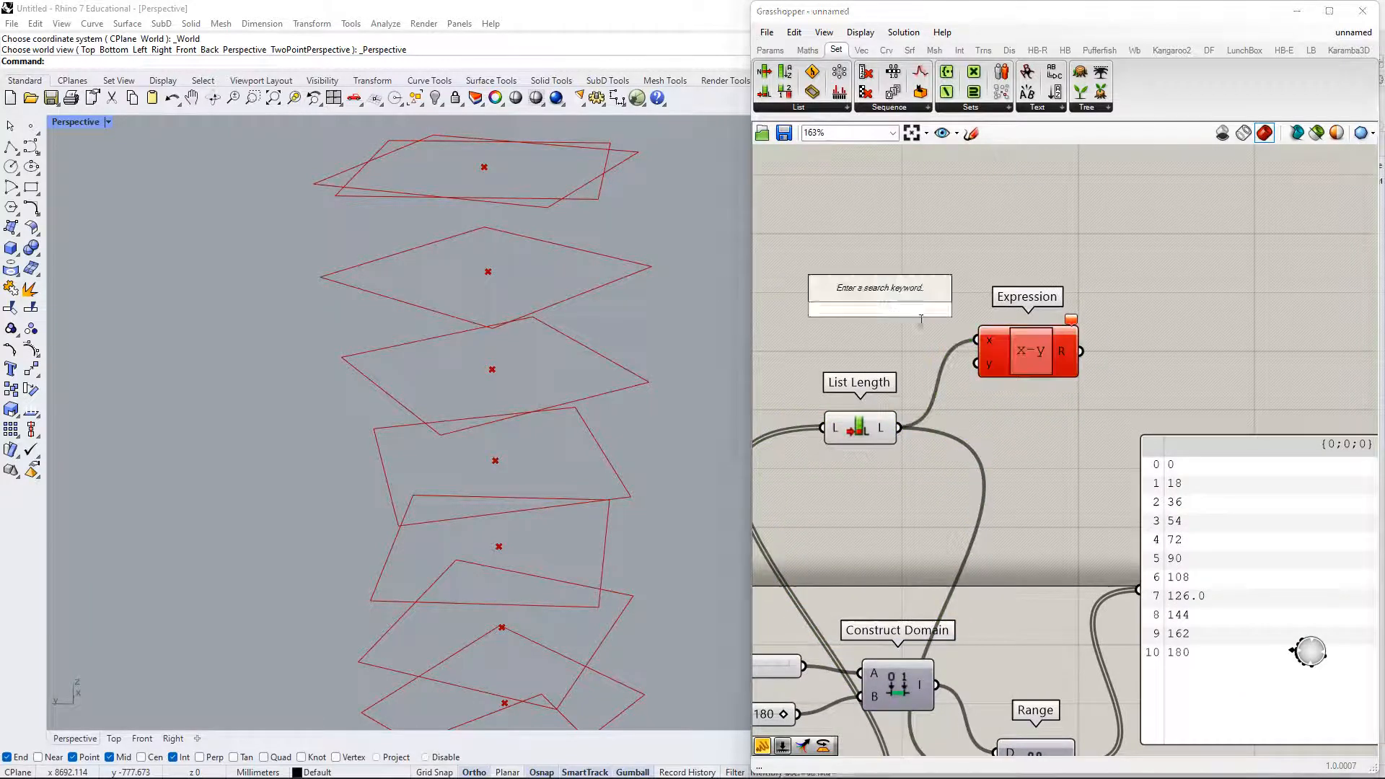
text(1)
key(Return)
drag(911, 315, 978, 364)
- Add an empty panel beside the Expression component and connect the Expression's R output to it
right_drag(1143, 378, 1025, 377)
double_click(1093, 312)
text(//)
key(Return)
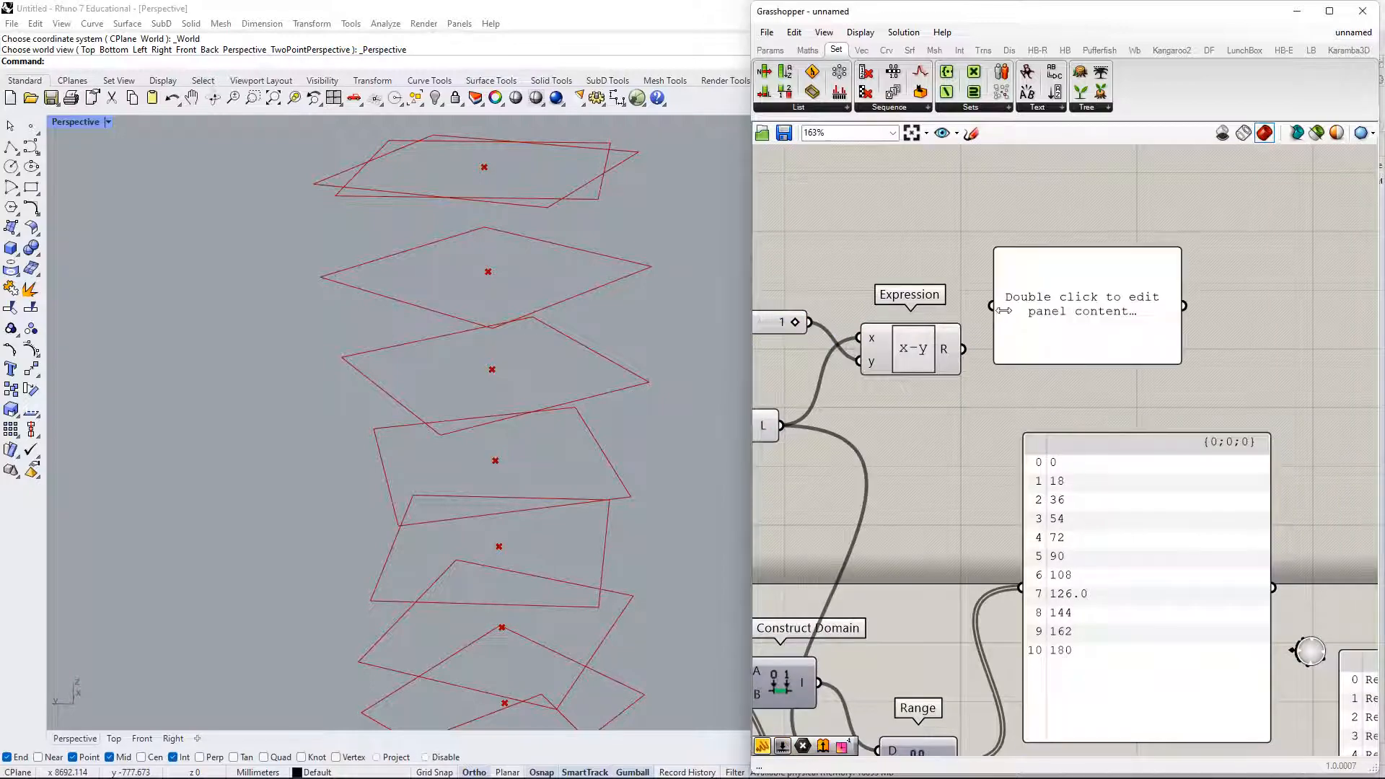
drag(1003, 310, 963, 349)
- Connect the Expression's R output to the N input of the Range component, replacing the List Length wire
scroll(1042, 300, down, 3)
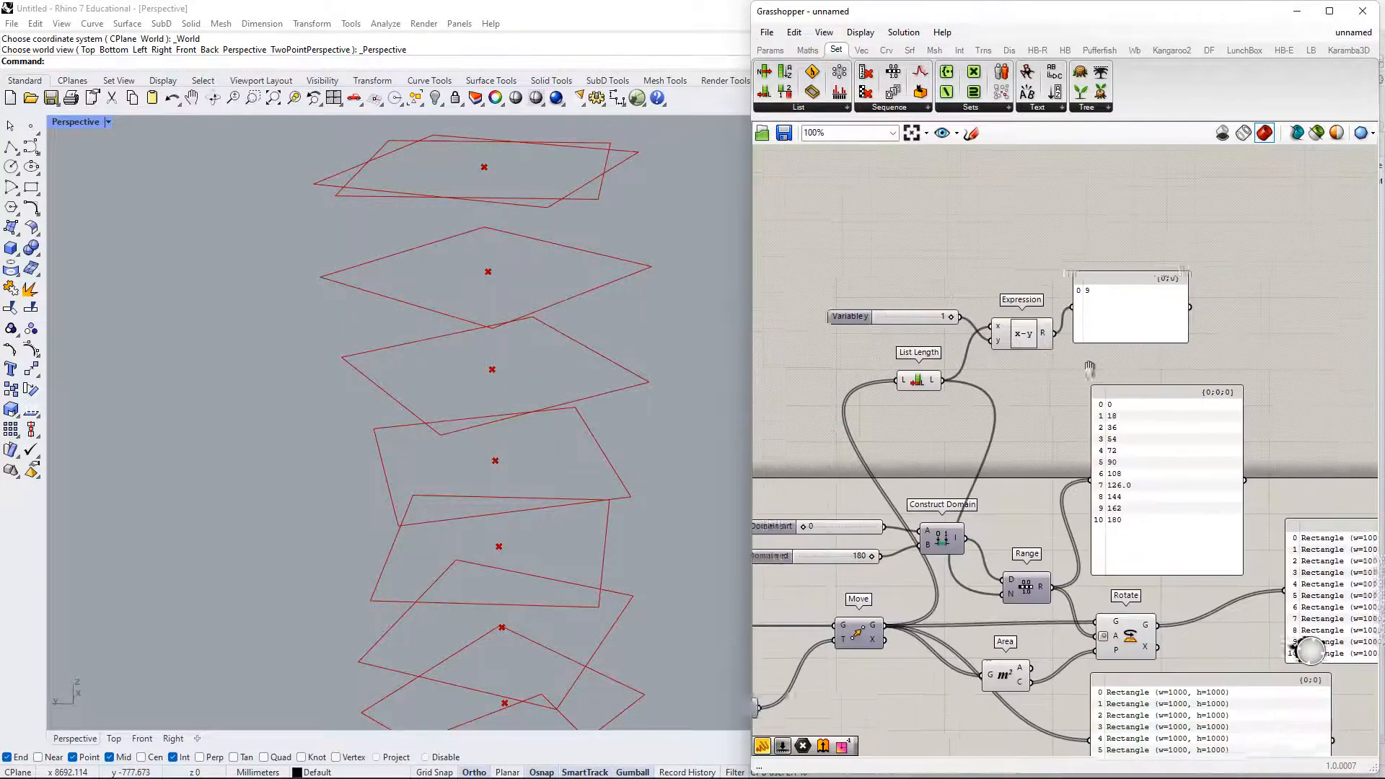
right_drag(1089, 369, 1094, 366)
drag(1060, 330, 1004, 601)
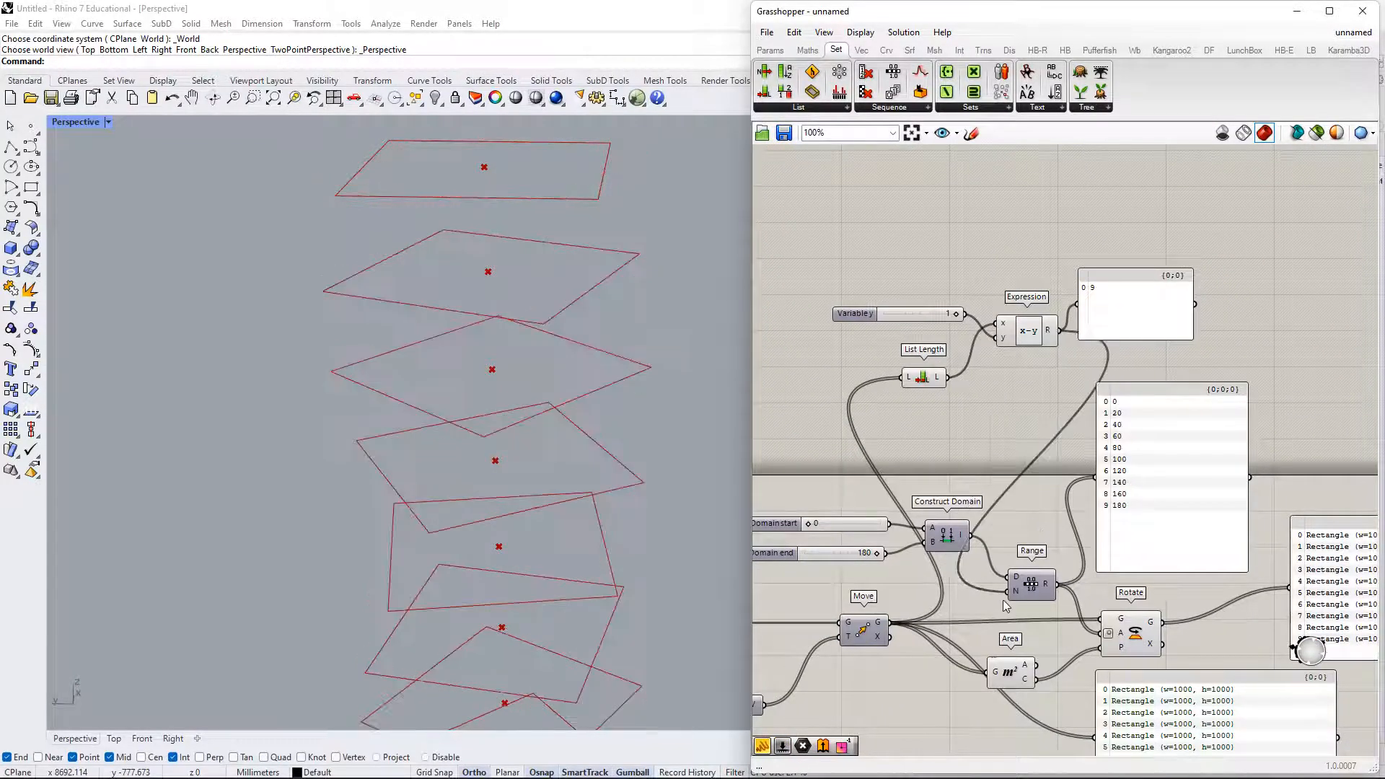
- Examine the Range angle list, the floor sliders, the rectangle lists and the rotated floors in the Perspective viewport to compare their counts
right_drag(1003, 599, 955, 505)
scroll(1086, 426, down, 2)
scroll(1090, 418, up, 3)
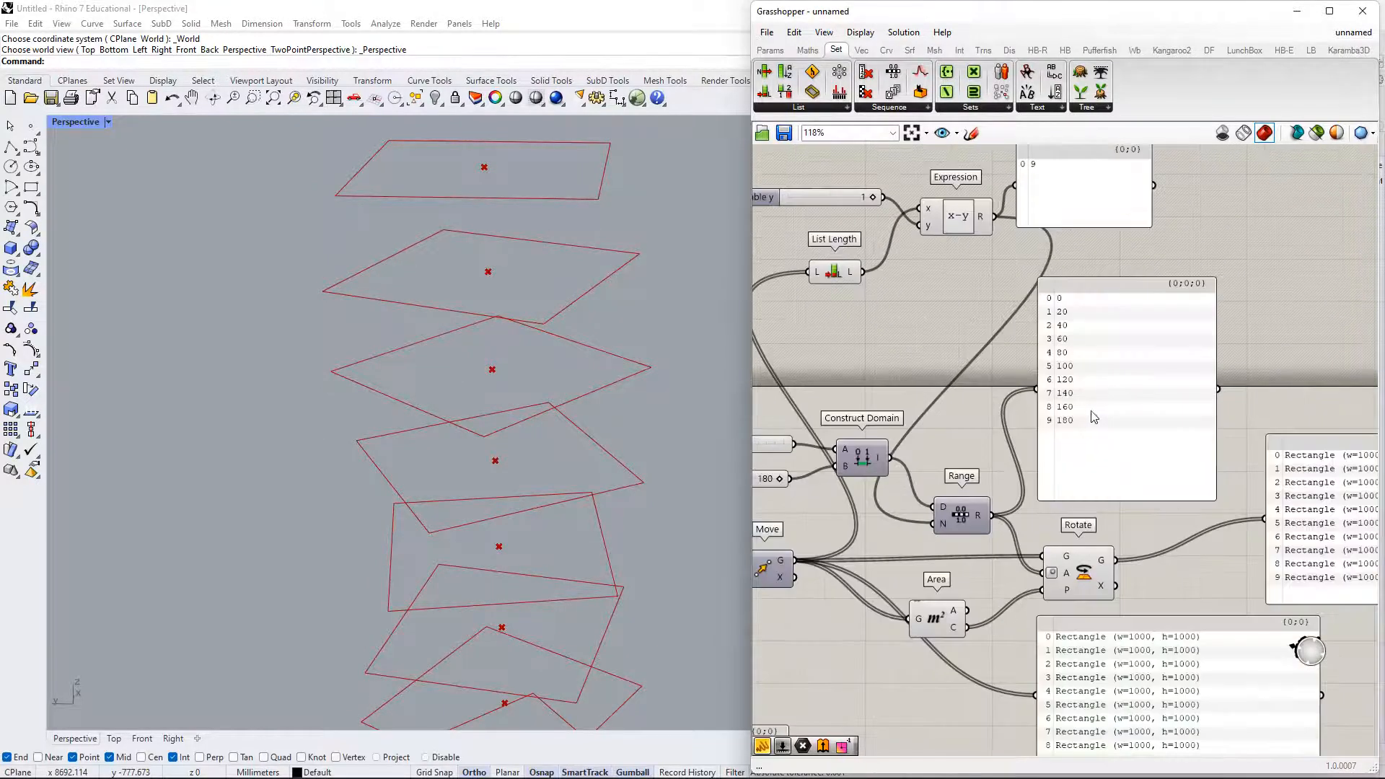
scroll(1083, 414, down, 4)
right_drag(999, 435, 1238, 353)
scroll(841, 476, up, 3)
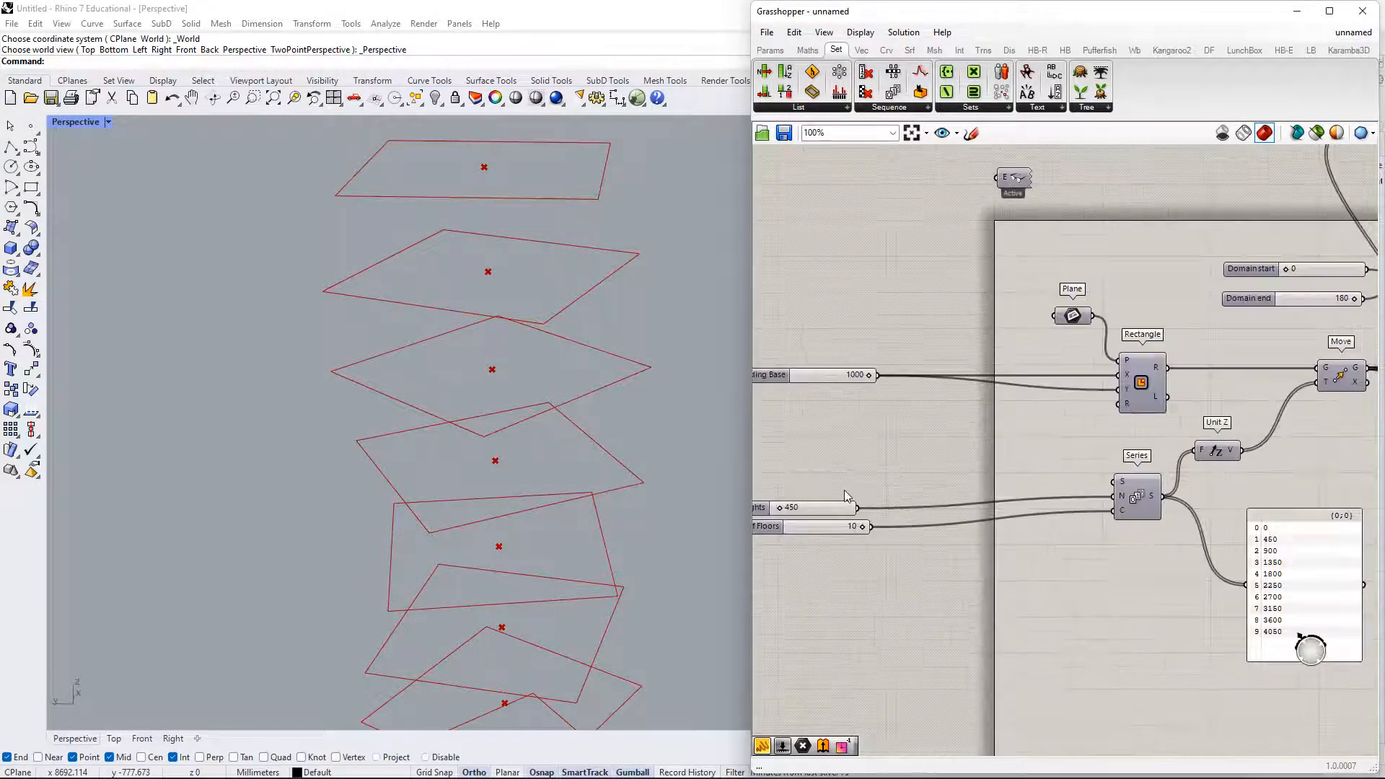
right_drag(844, 479, 974, 458)
scroll(980, 504, up, 1)
scroll(985, 508, up, 1)
scroll(365, 423, down, 4)
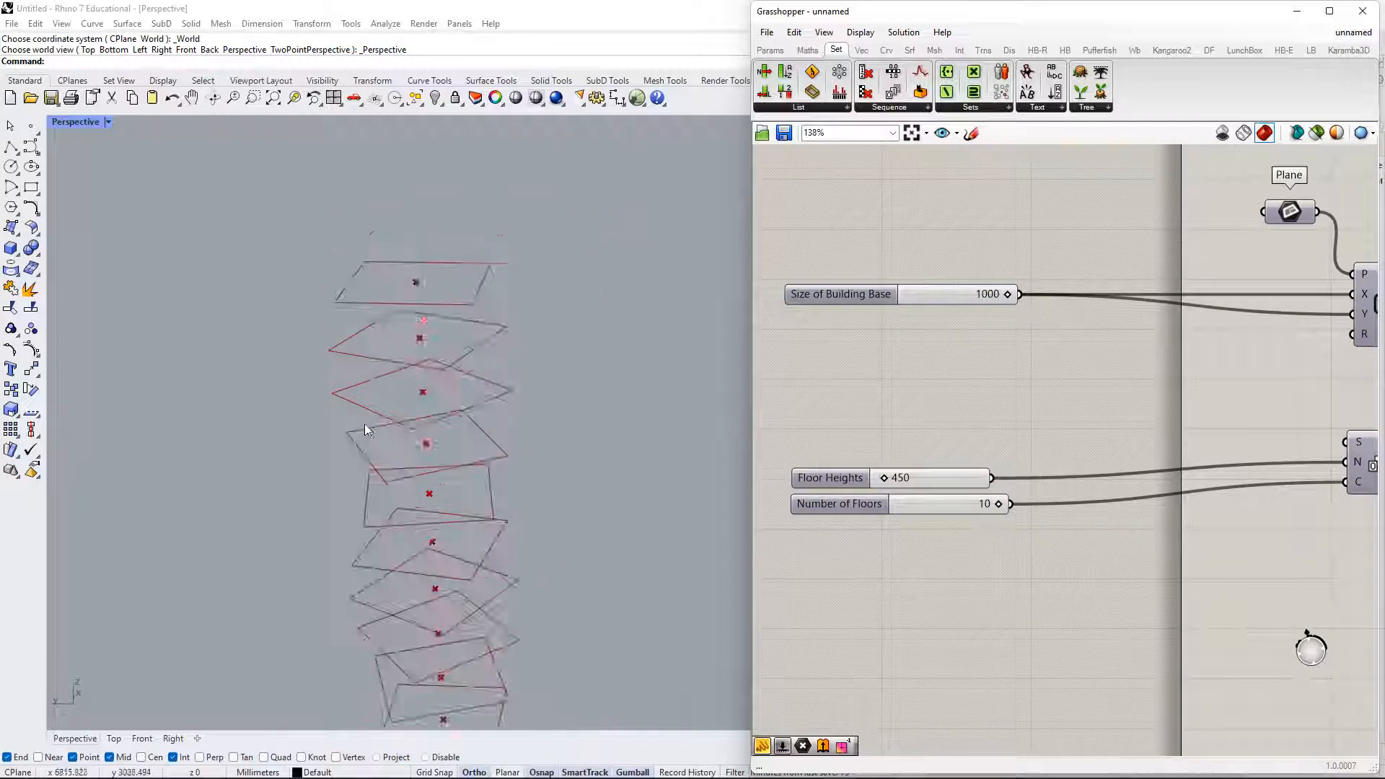
right_drag(463, 549, 485, 499)
scroll(1054, 509, up, 1)
drag(989, 504, 1029, 505)
scroll(1088, 405, down, 3)
scroll(1089, 404, down, 1)
right_drag(1290, 381, 1003, 410)
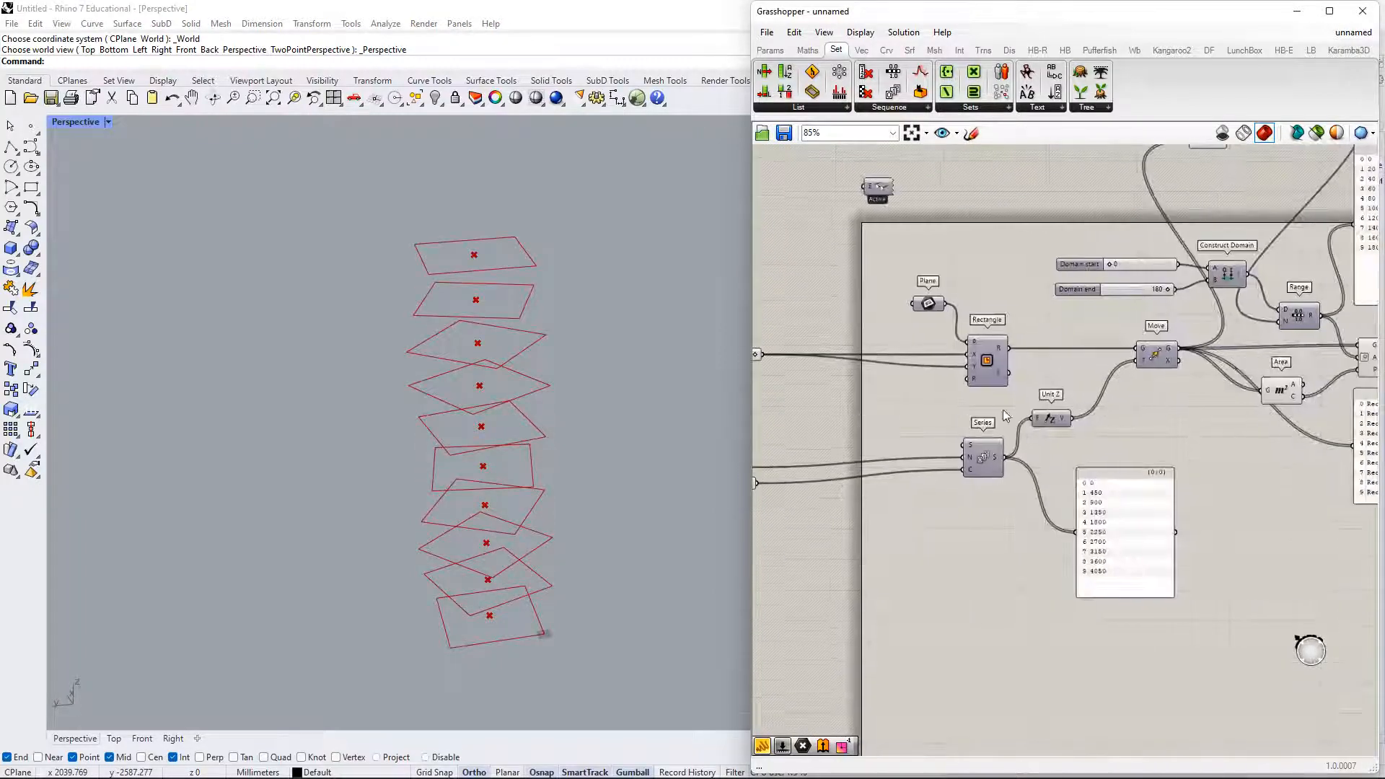
right_drag(1233, 357, 963, 464)
right_drag(1078, 291, 1032, 400)
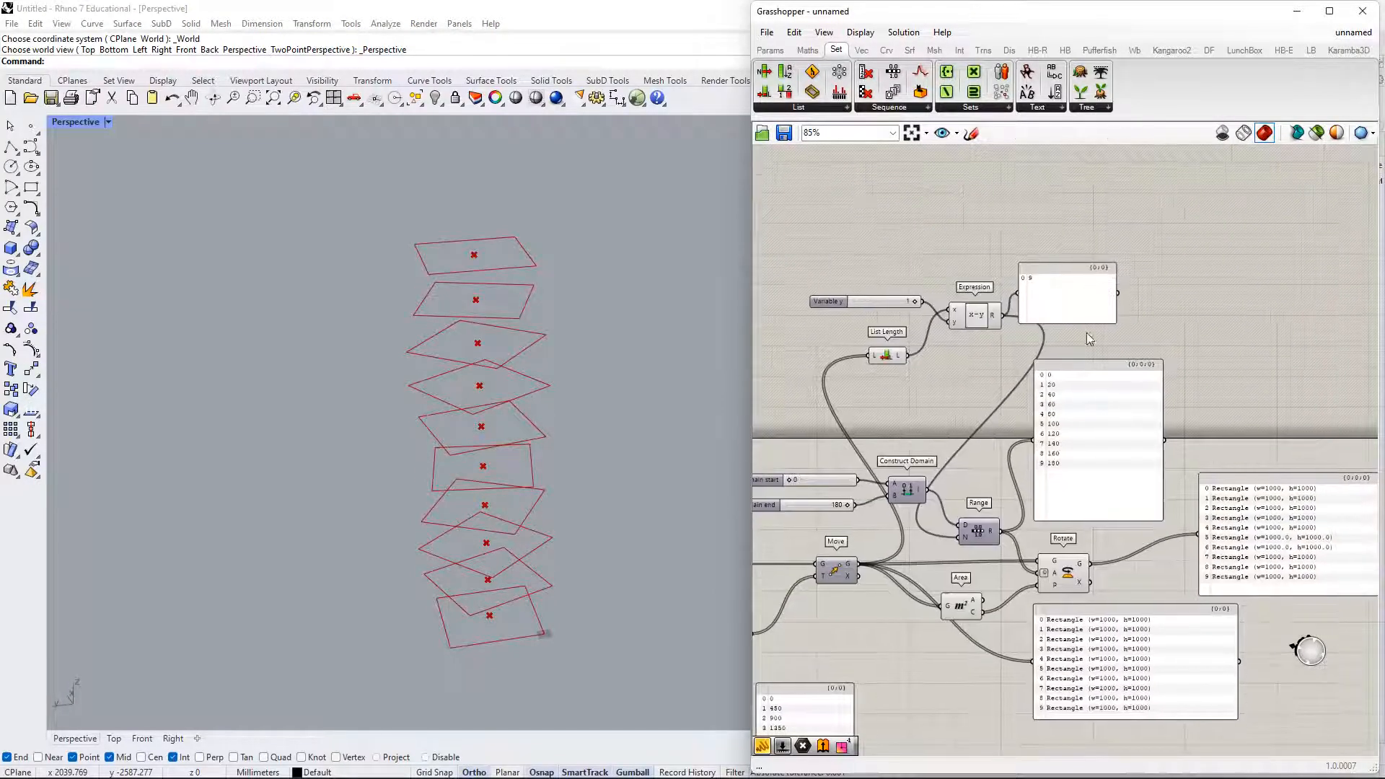
right_drag(1232, 435, 1227, 333)
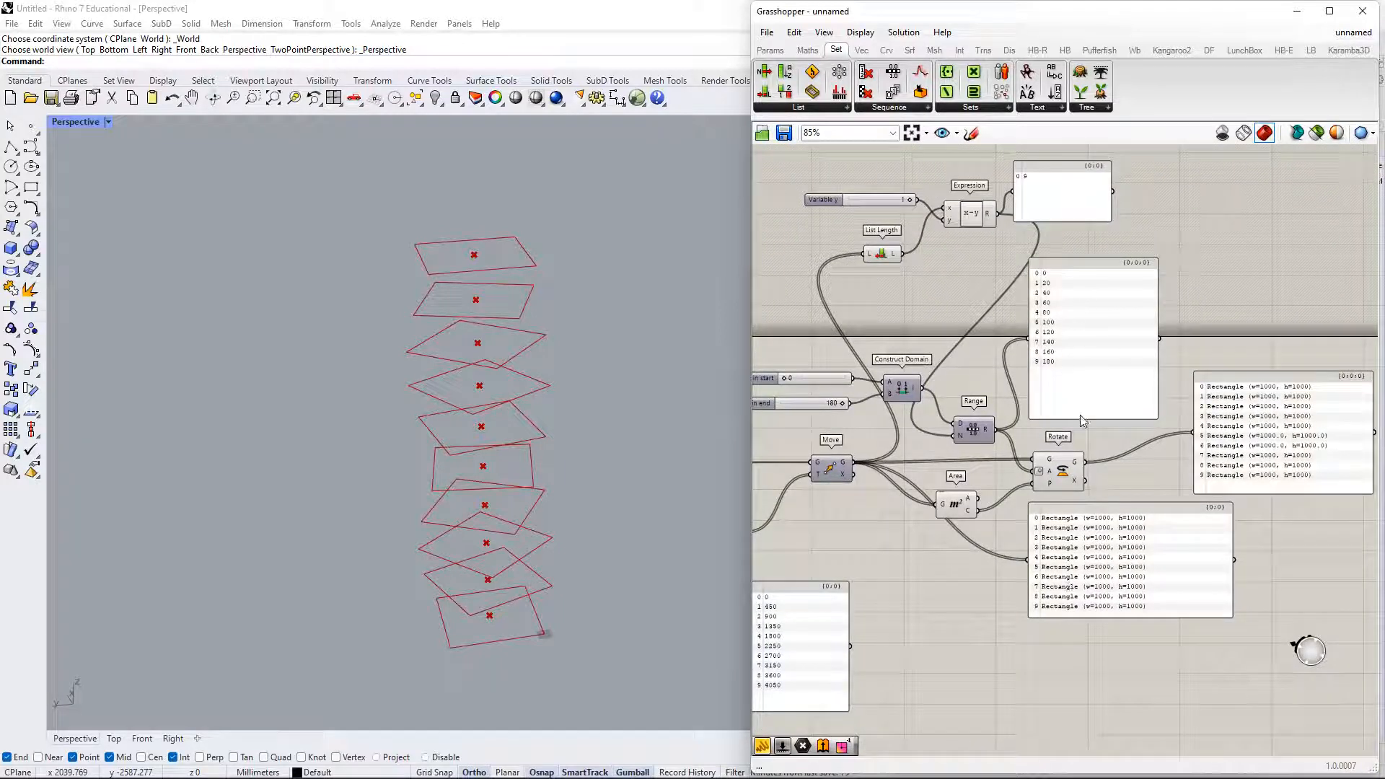
- Shorten the panel listing the rotation angles and set the Number of Floors slider to 4, checking the list panels
drag(1082, 418, 1082, 380)
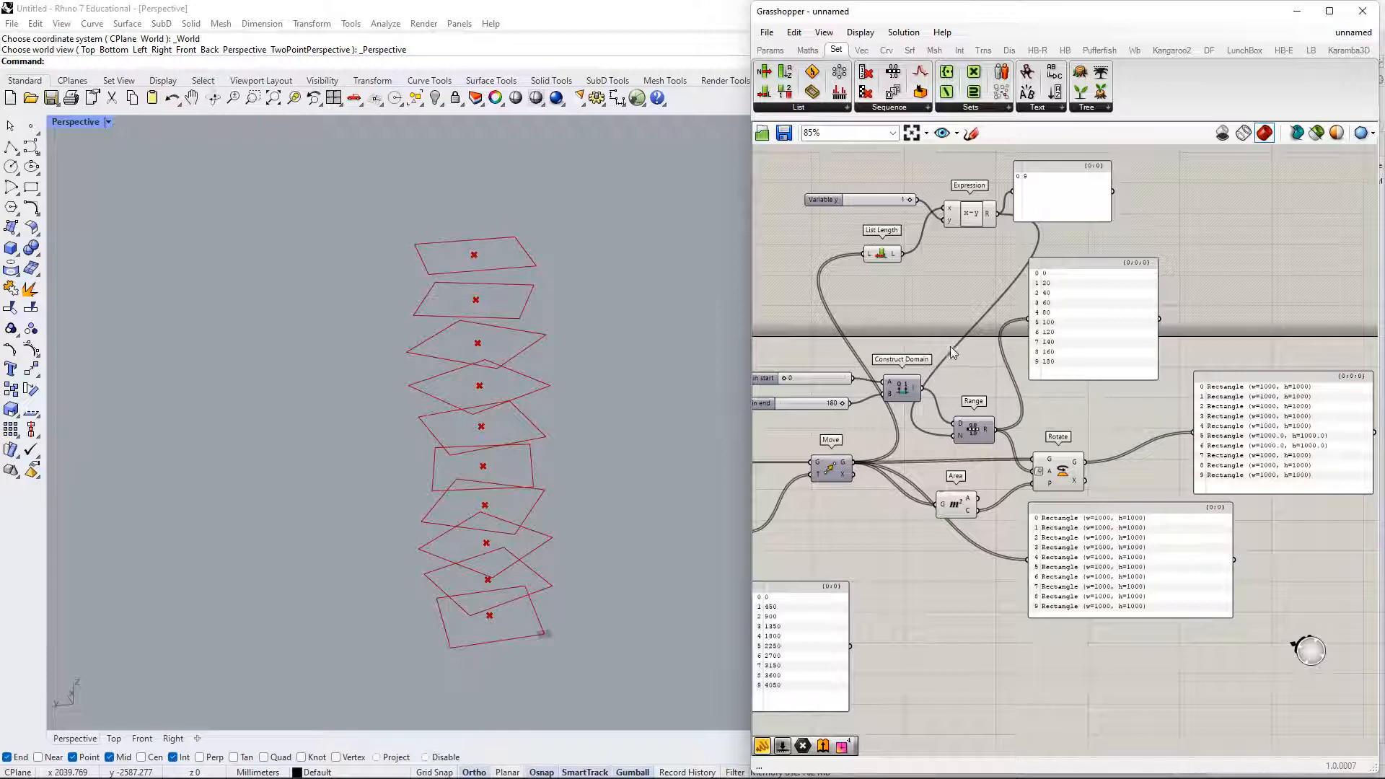
scroll(951, 352, down, 2)
right_drag(951, 351, 1088, 316)
right_drag(846, 459, 1073, 416)
scroll(938, 434, up, 2)
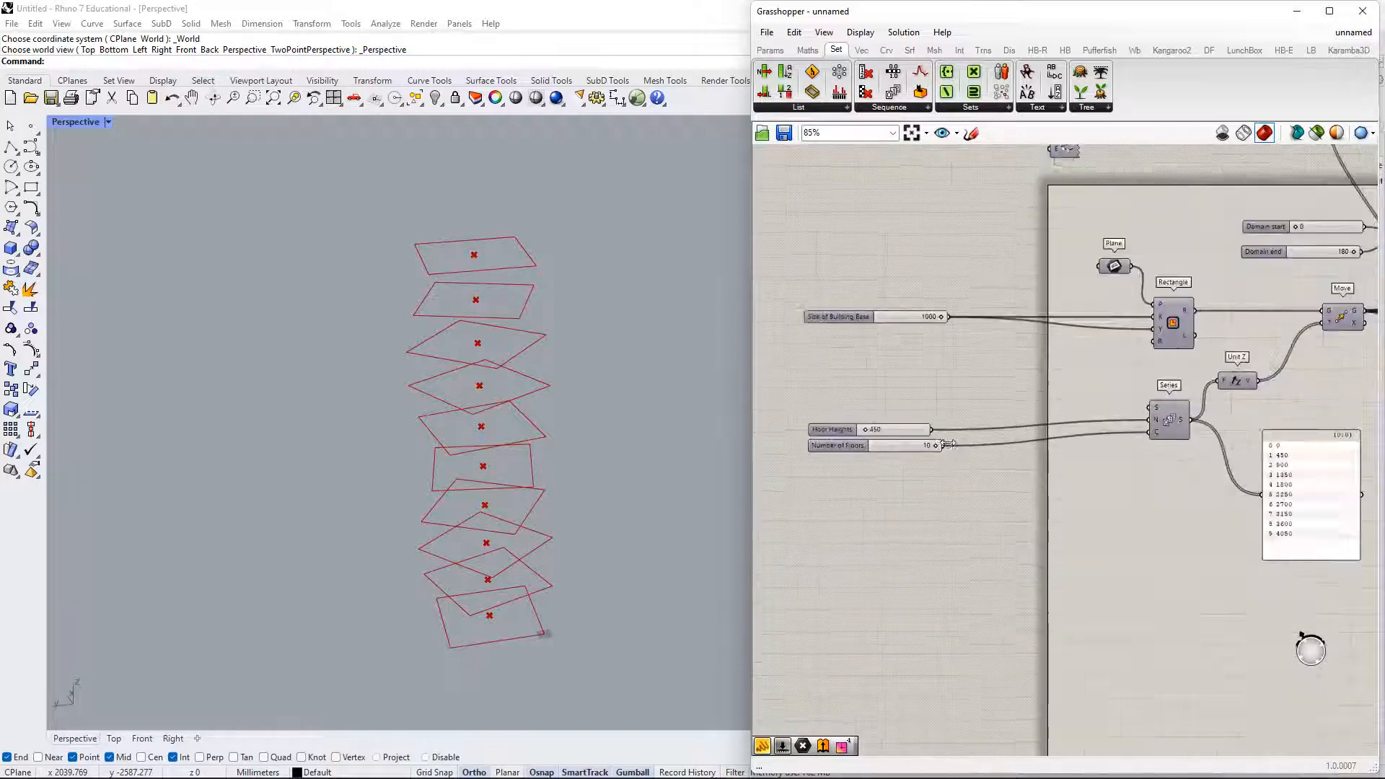
drag(938, 445, 906, 459)
scroll(1197, 411, down, 2)
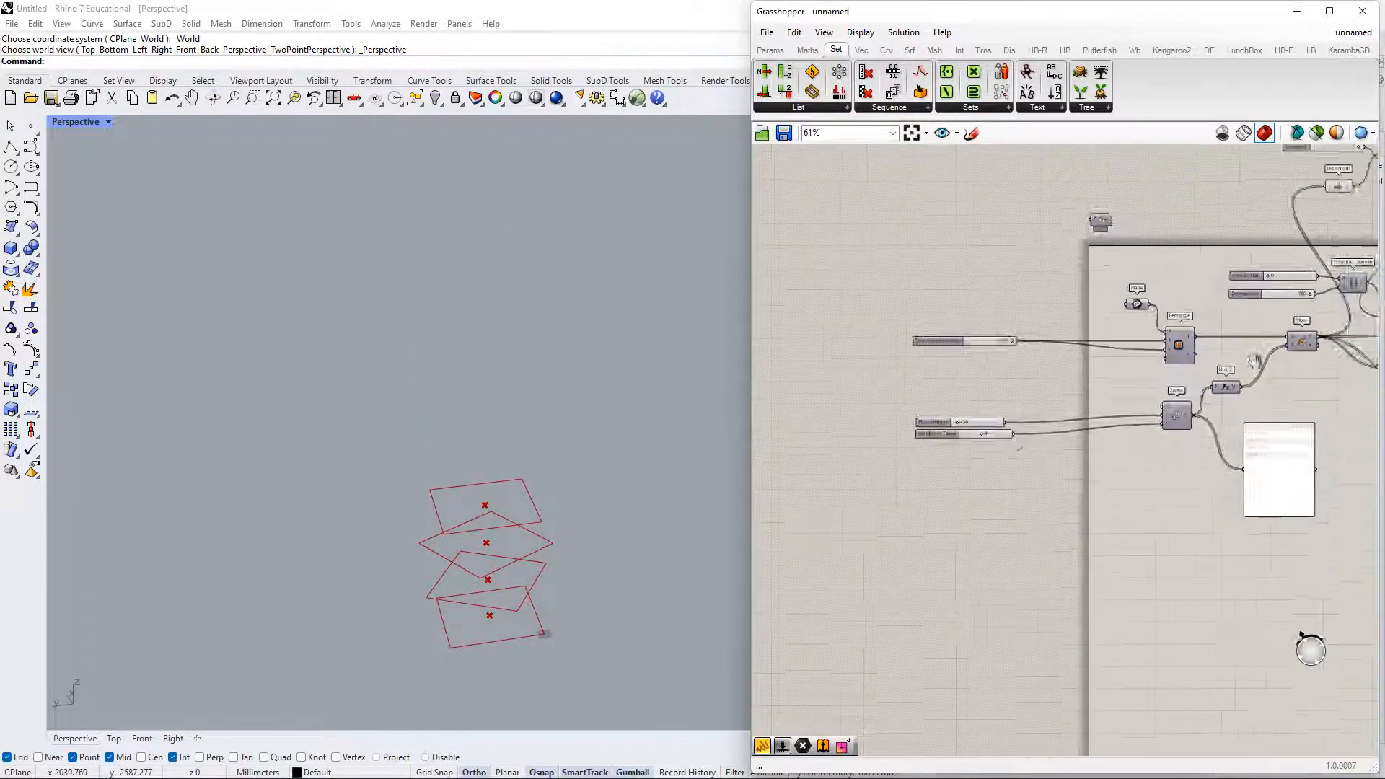
scroll(1167, 356, up, 3)
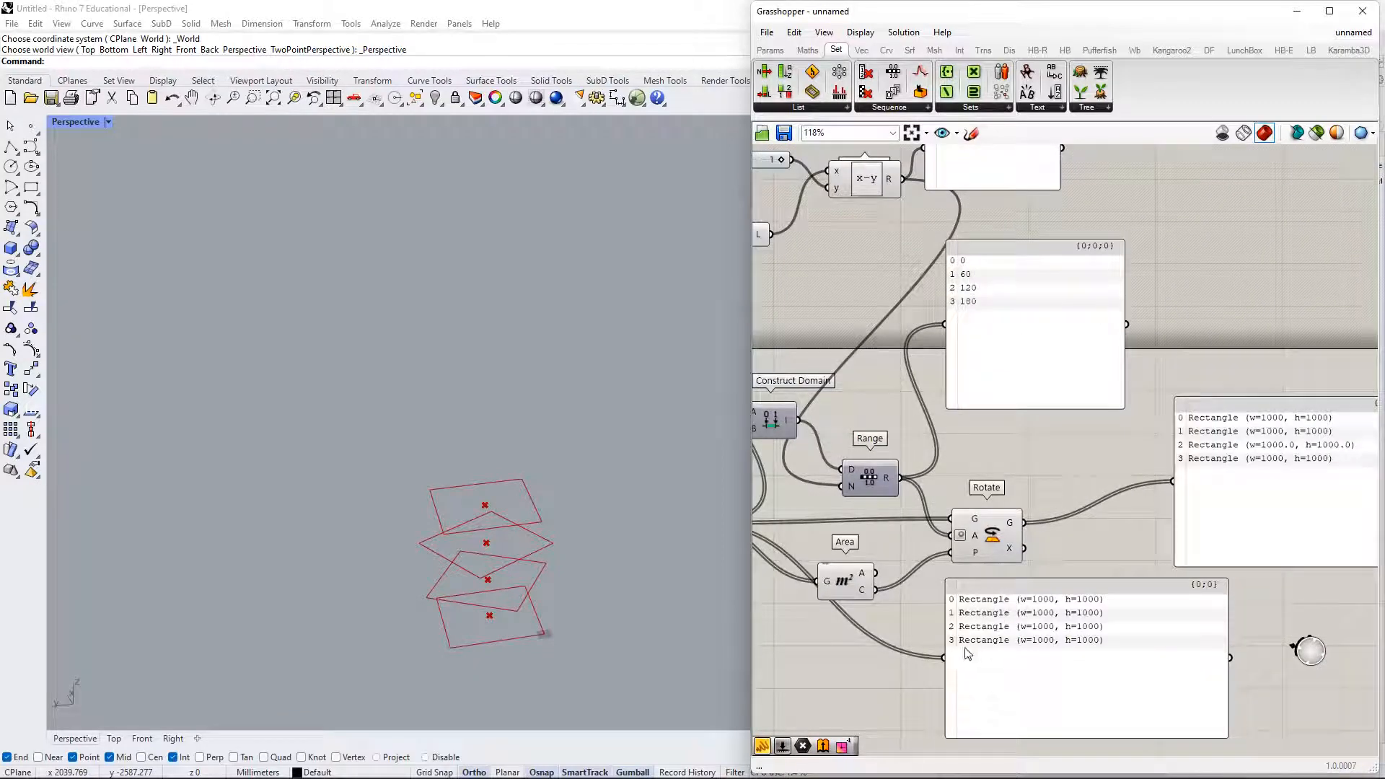
right_drag(1051, 399, 1066, 408)
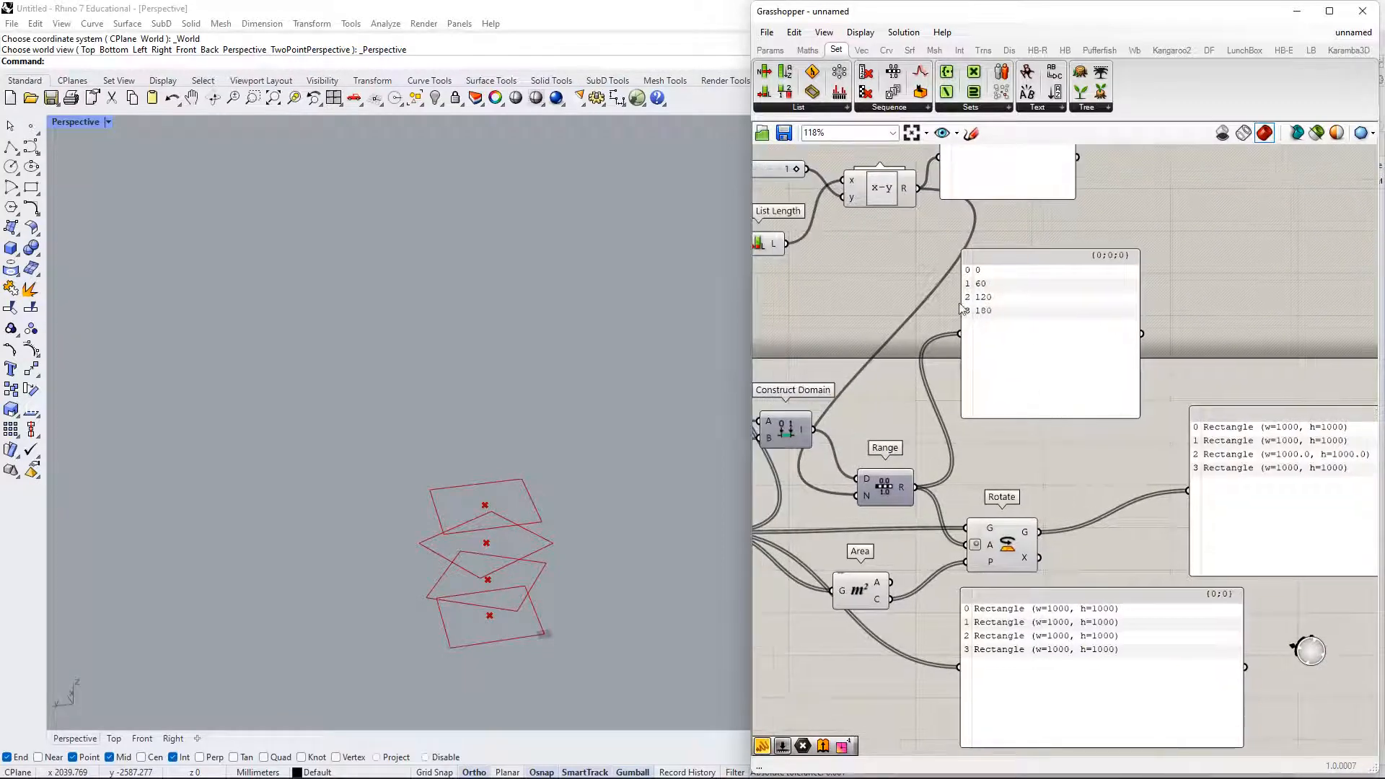
- Move the Expression's output panel so it lines up directly above the panel listing the rotation angles
scroll(962, 309, down, 2)
drag(1059, 279, 854, 208)
drag(995, 259, 1064, 270)
click(937, 300)
click(951, 239)
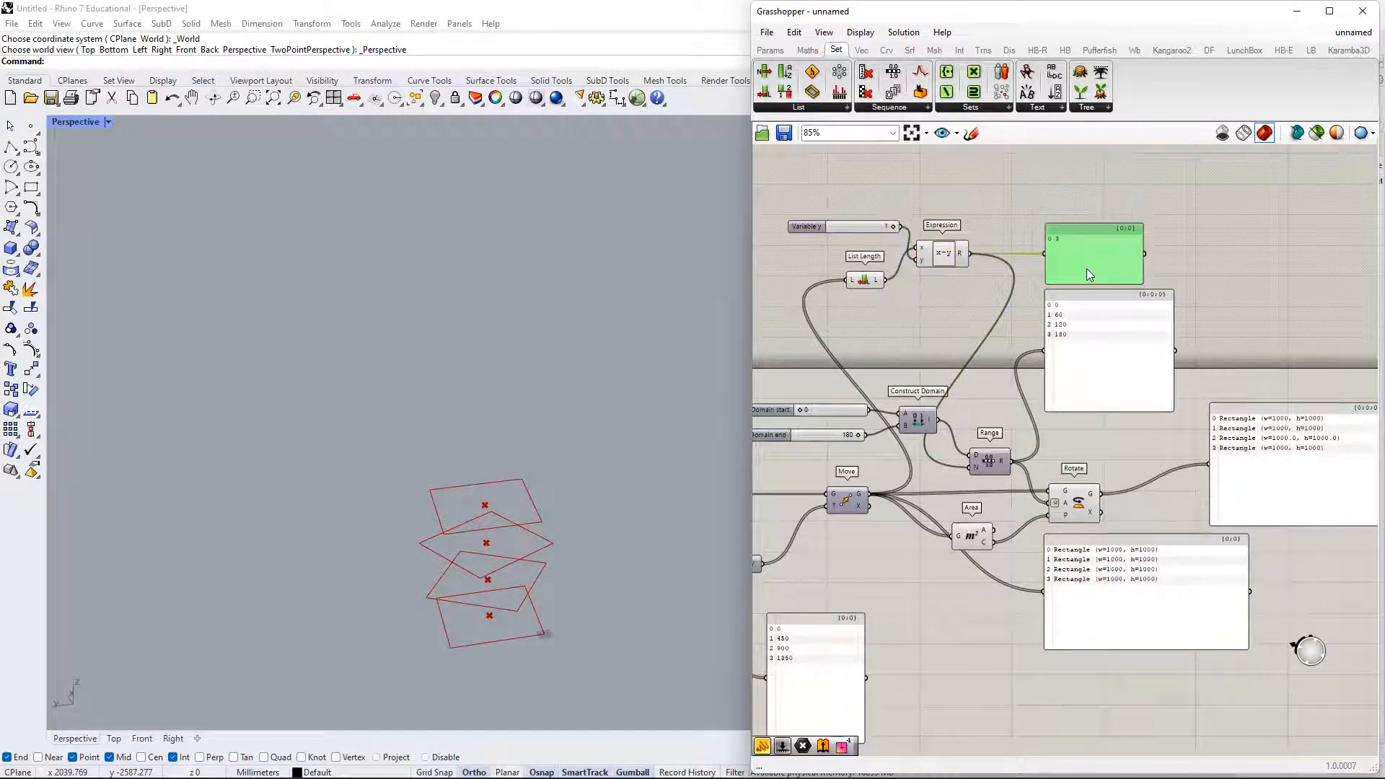
- Shift the Rotate component with its surrounding panels, and also the Range component, to the right to open space after Construct Domain
right_drag(1093, 415, 995, 396)
scroll(1015, 393, down, 1)
drag(1071, 232, 910, 588)
drag(938, 340, 1097, 341)
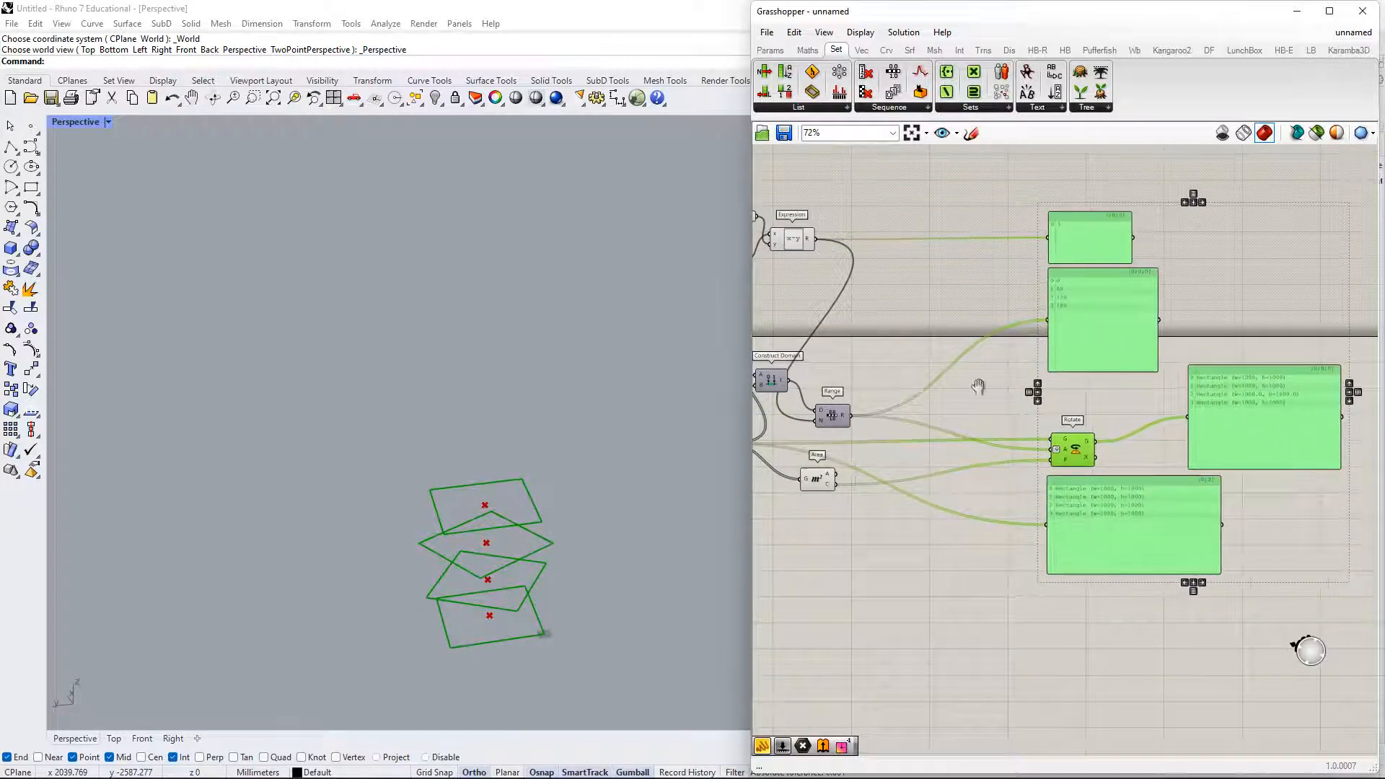
right_drag(981, 386, 1191, 394)
click(984, 289)
drag(1042, 414, 1179, 405)
- Move the Variable y slider, List Length and Expression together down and to the right, closer to the Range component
drag(1006, 279, 895, 223)
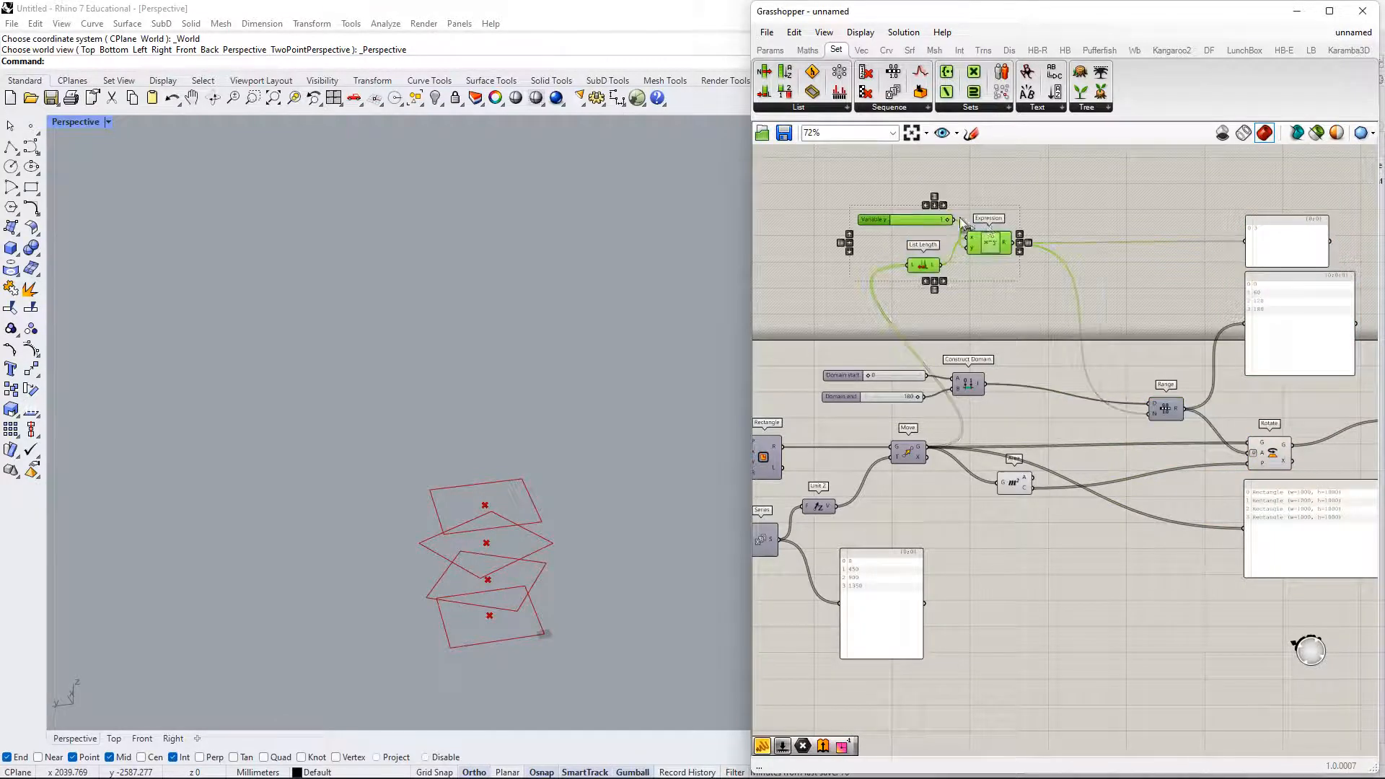
drag(994, 247, 1048, 291)
scroll(1076, 285, up, 3)
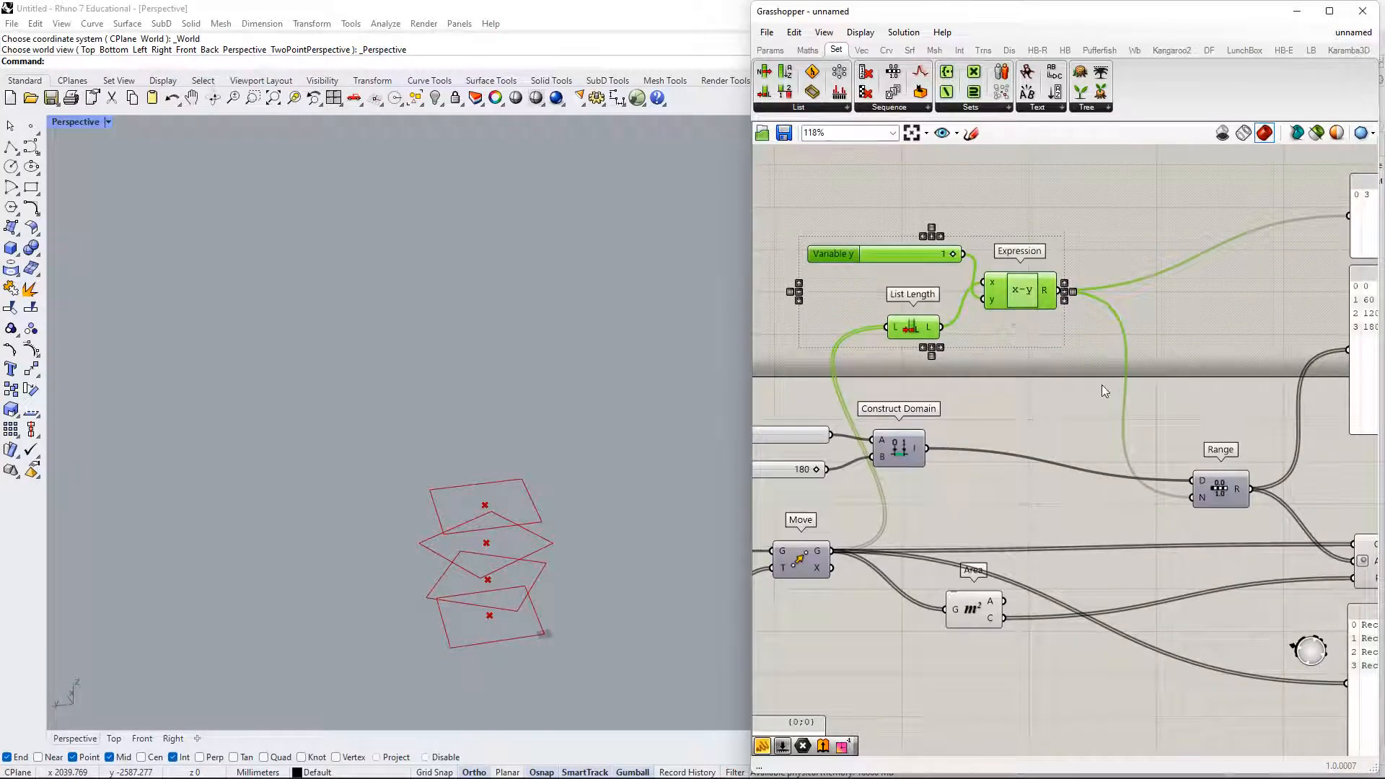
- Offset the Expression component slightly from List Length and move List Length down between Construct Domain and Area
click(1037, 323)
drag(1021, 293, 1053, 310)
right_drag(1171, 498, 1091, 443)
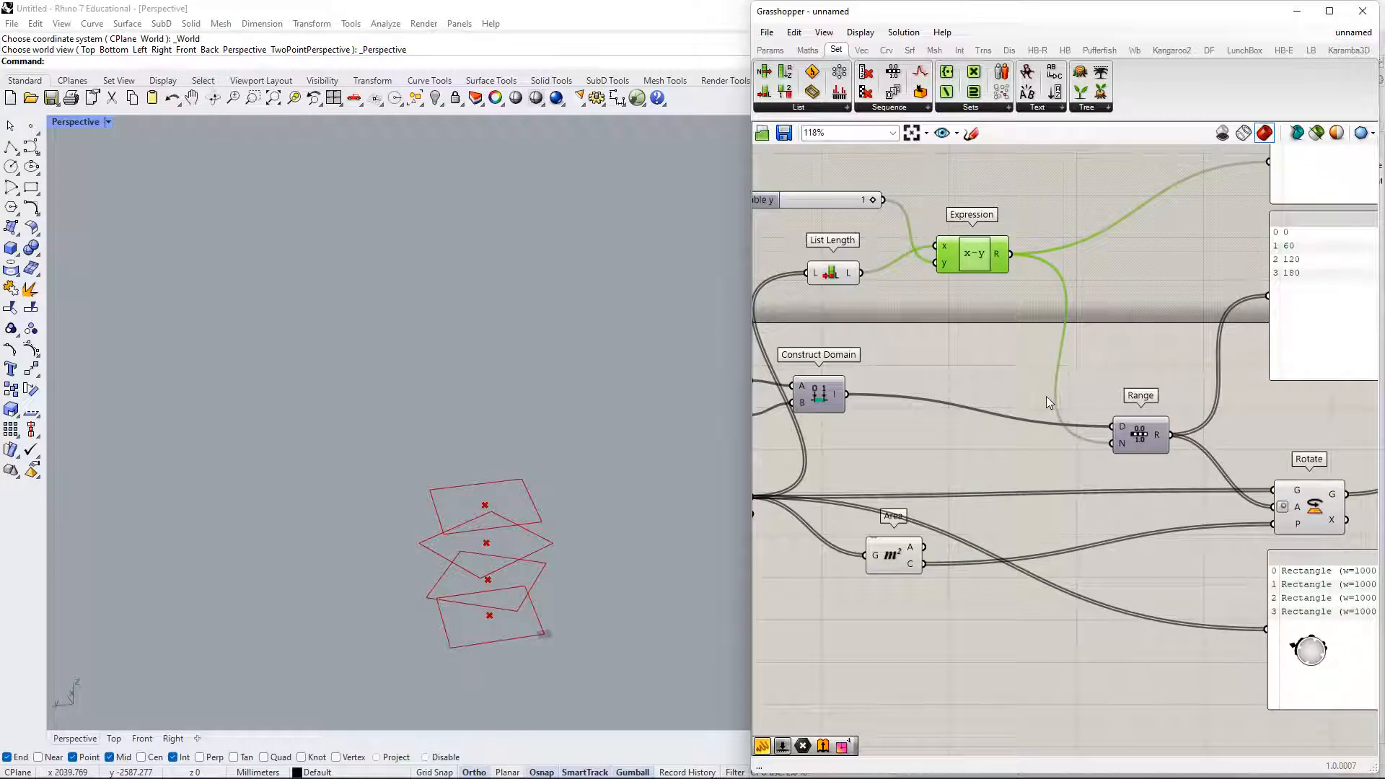
drag(835, 278, 877, 459)
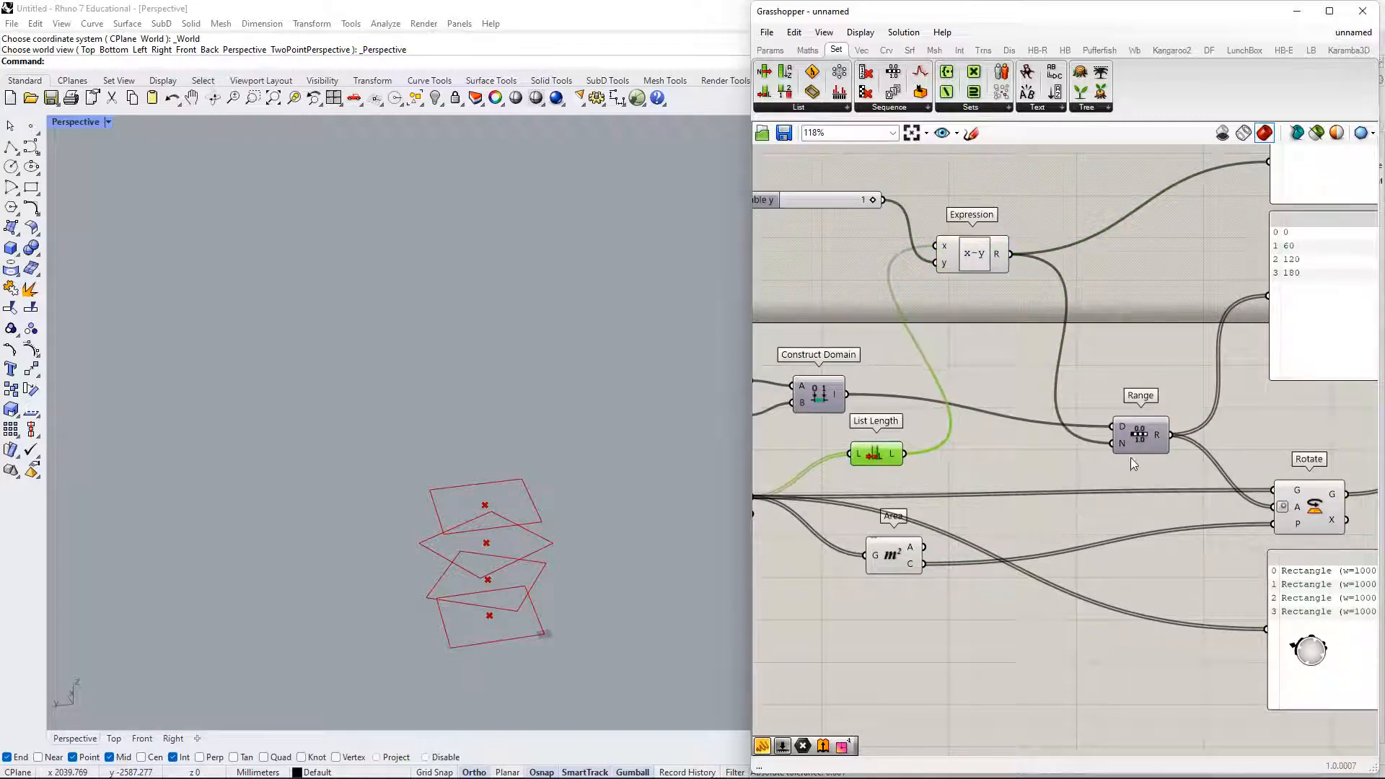
- Give the Range component's N input the built-in expression n-1 and commit it
right_click(1123, 443)
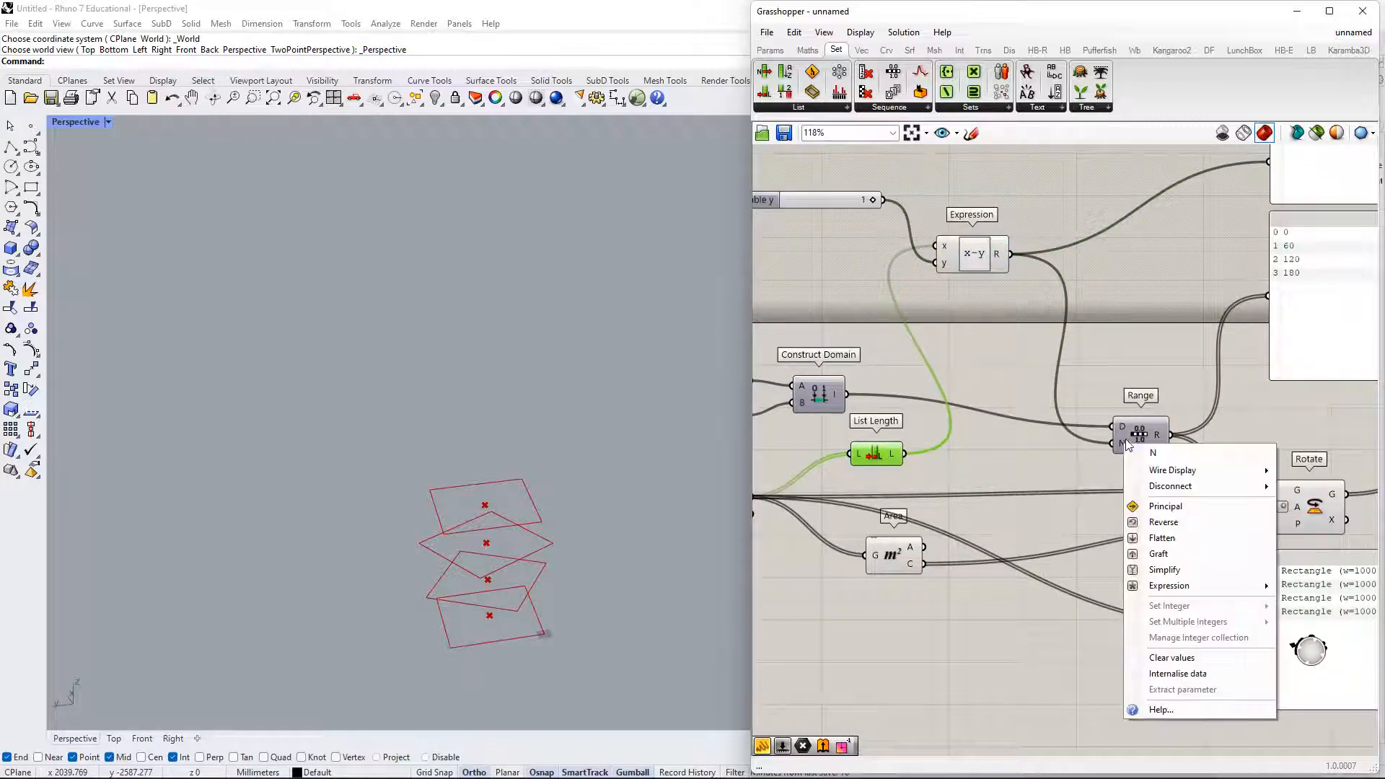
scroll(1104, 454, up, 4)
right_click(1058, 431)
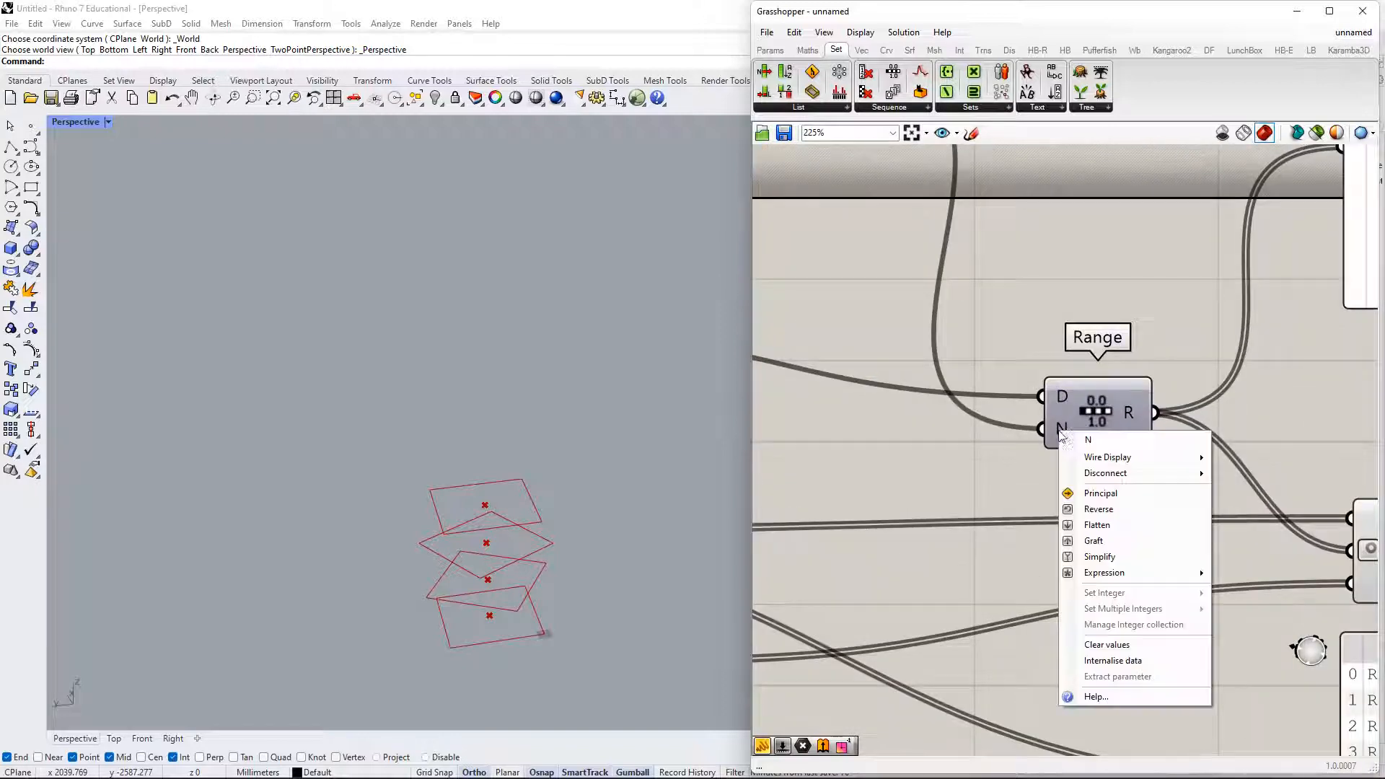
mouse_move(1122, 575)
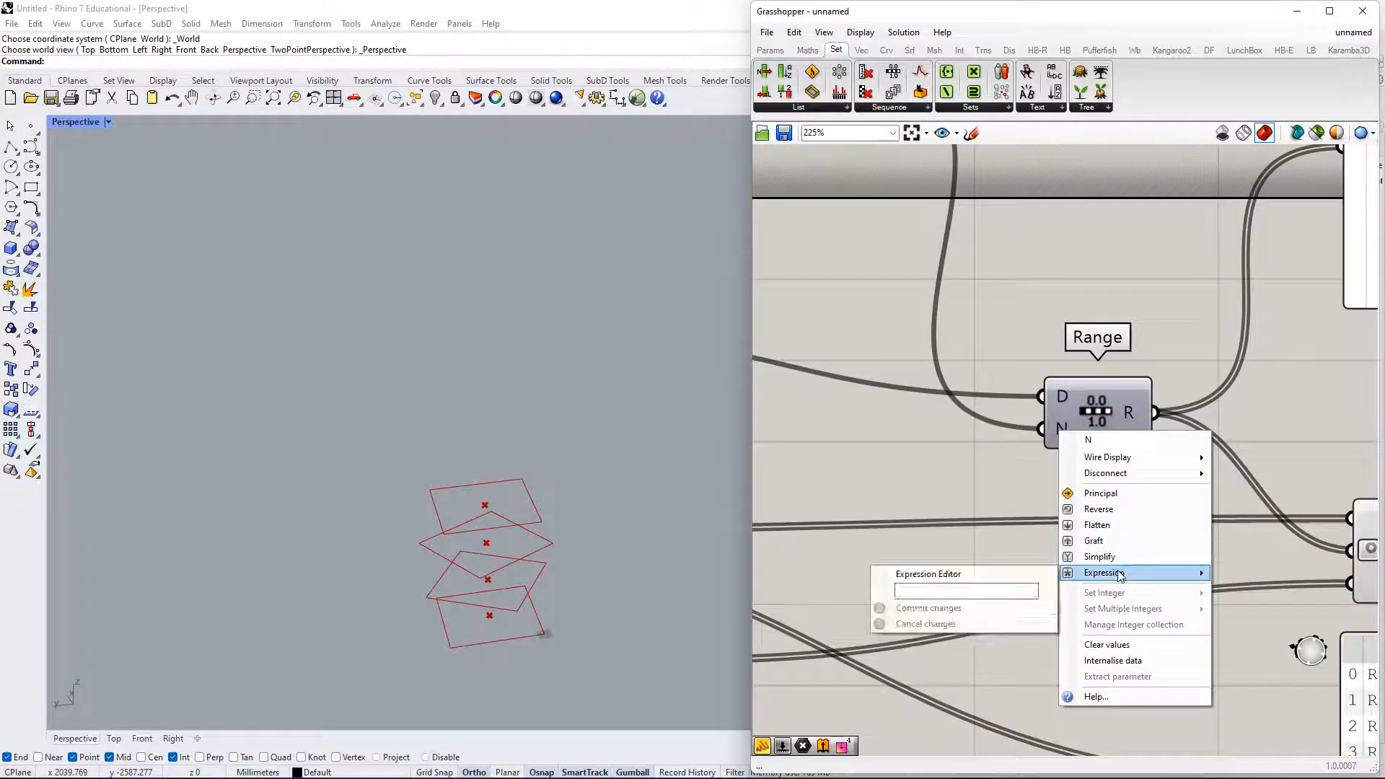
right_drag(976, 468, 980, 443)
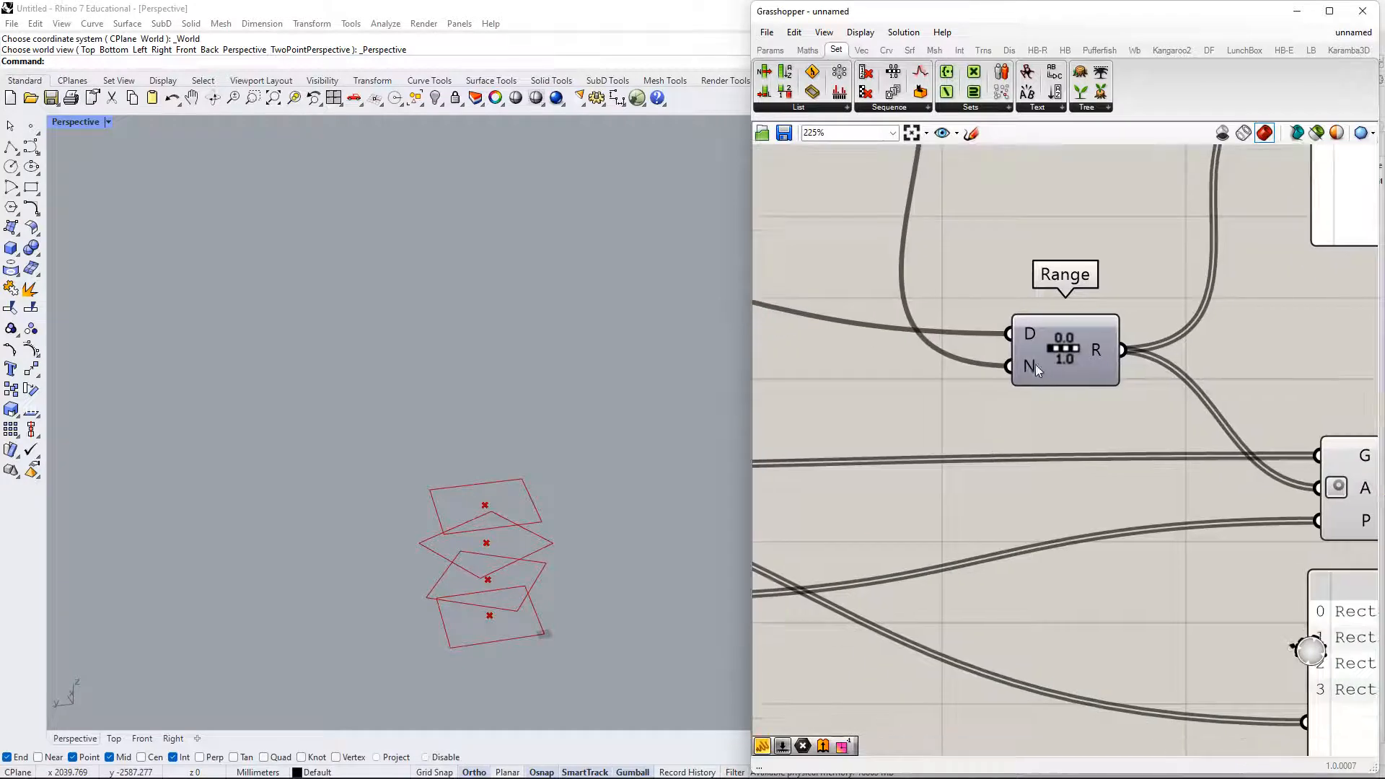
right_click(1032, 367)
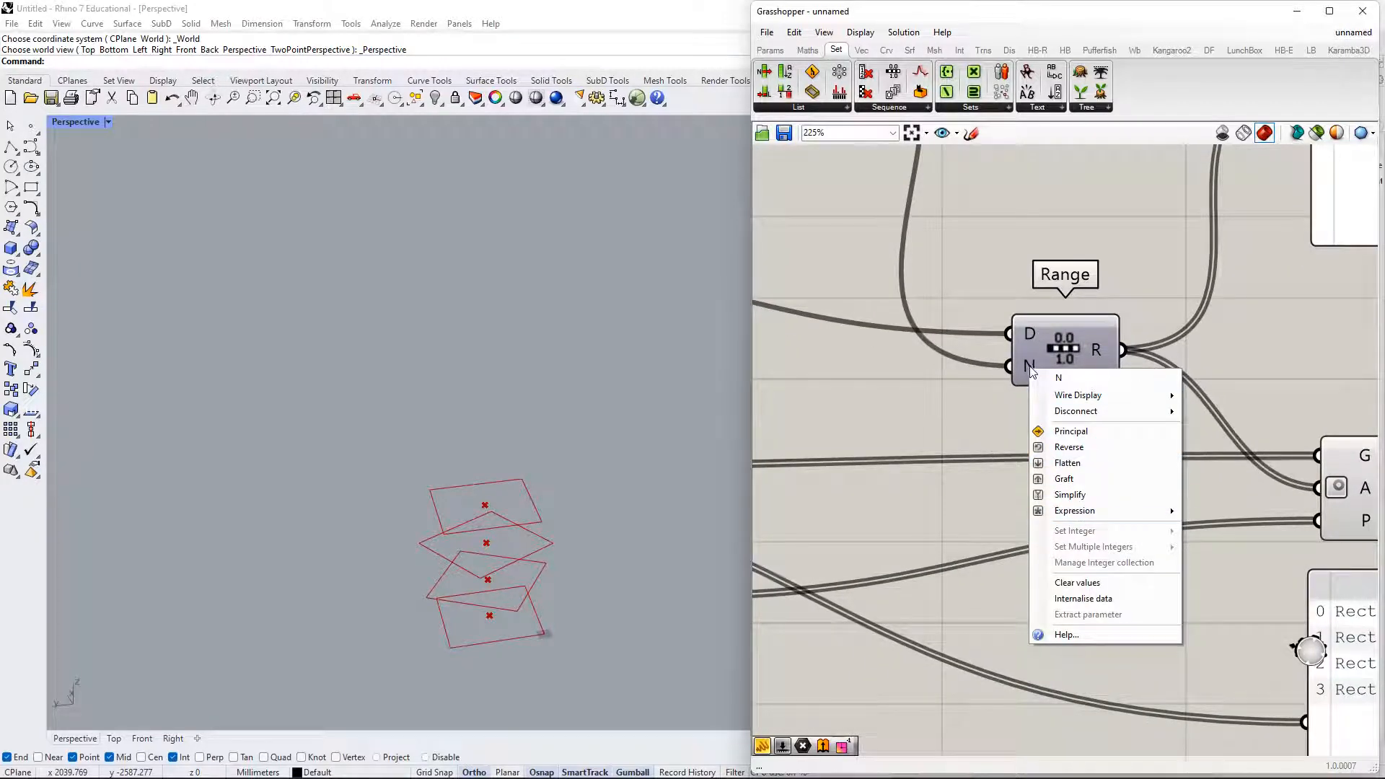
click(1032, 365)
right_click(1034, 364)
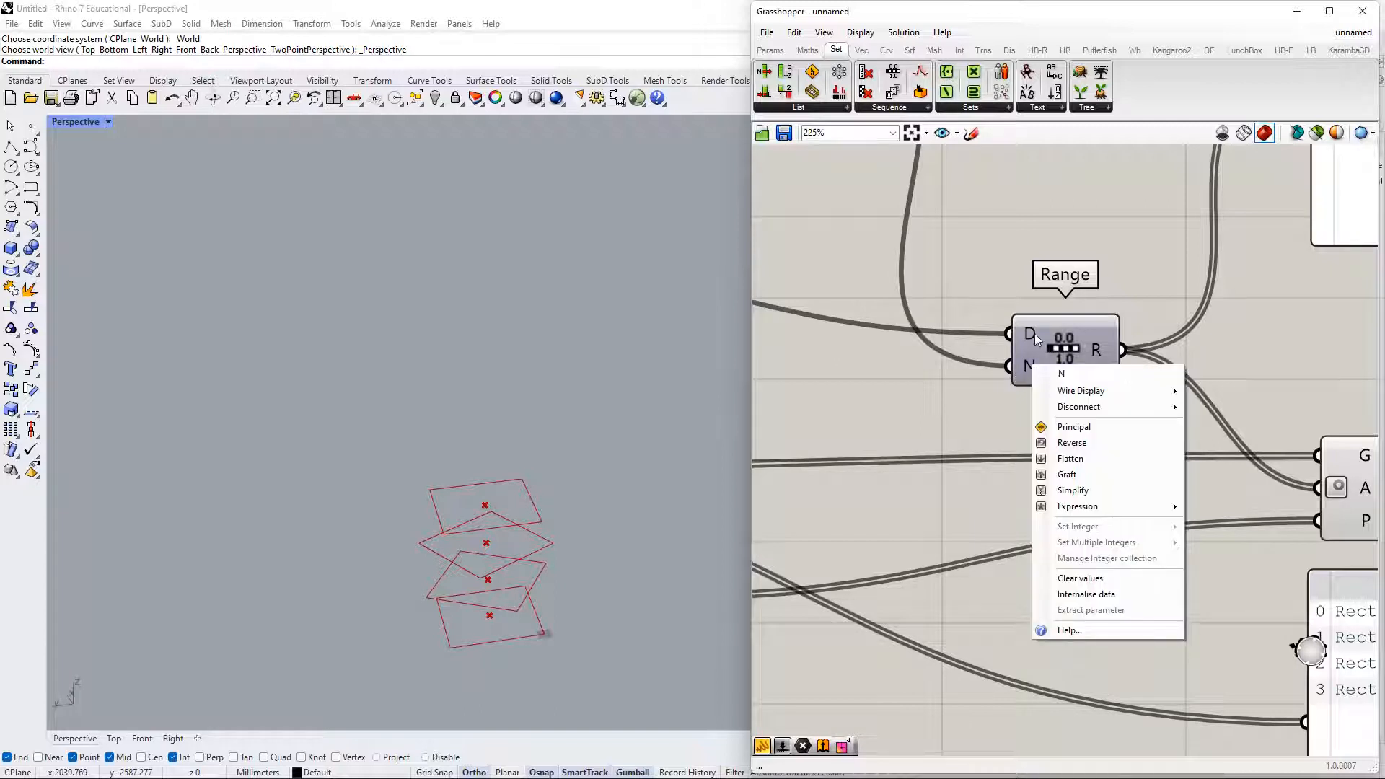
mouse_move(1133, 505)
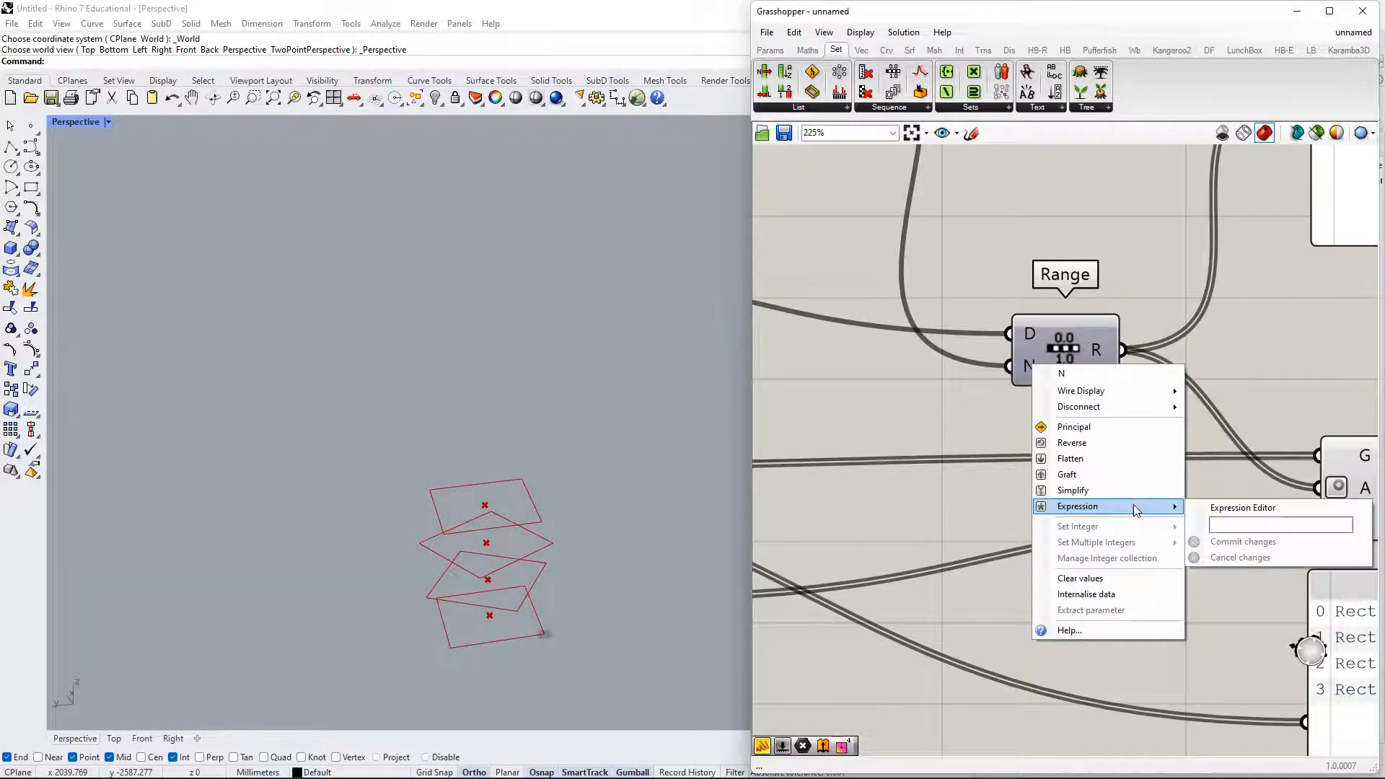
click(1229, 528)
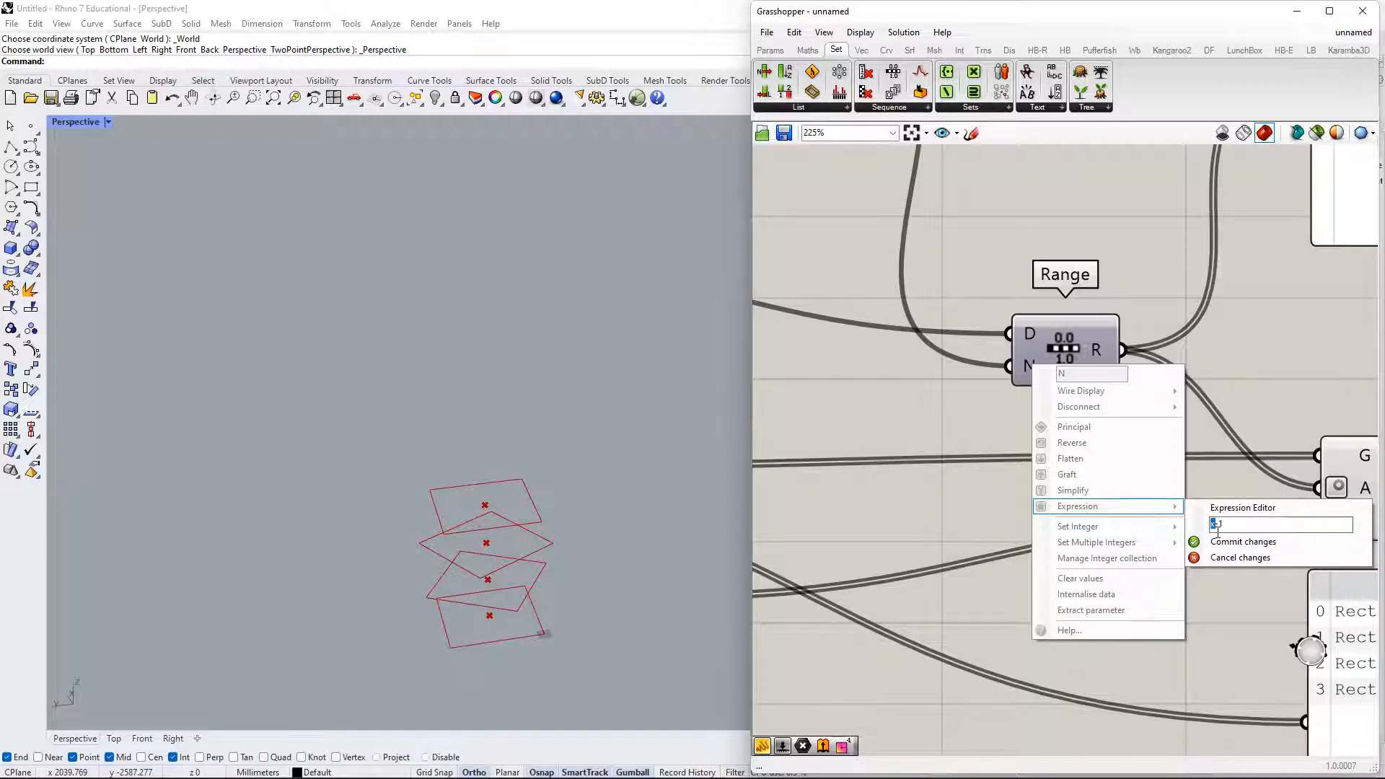
text(n)
click(1235, 541)
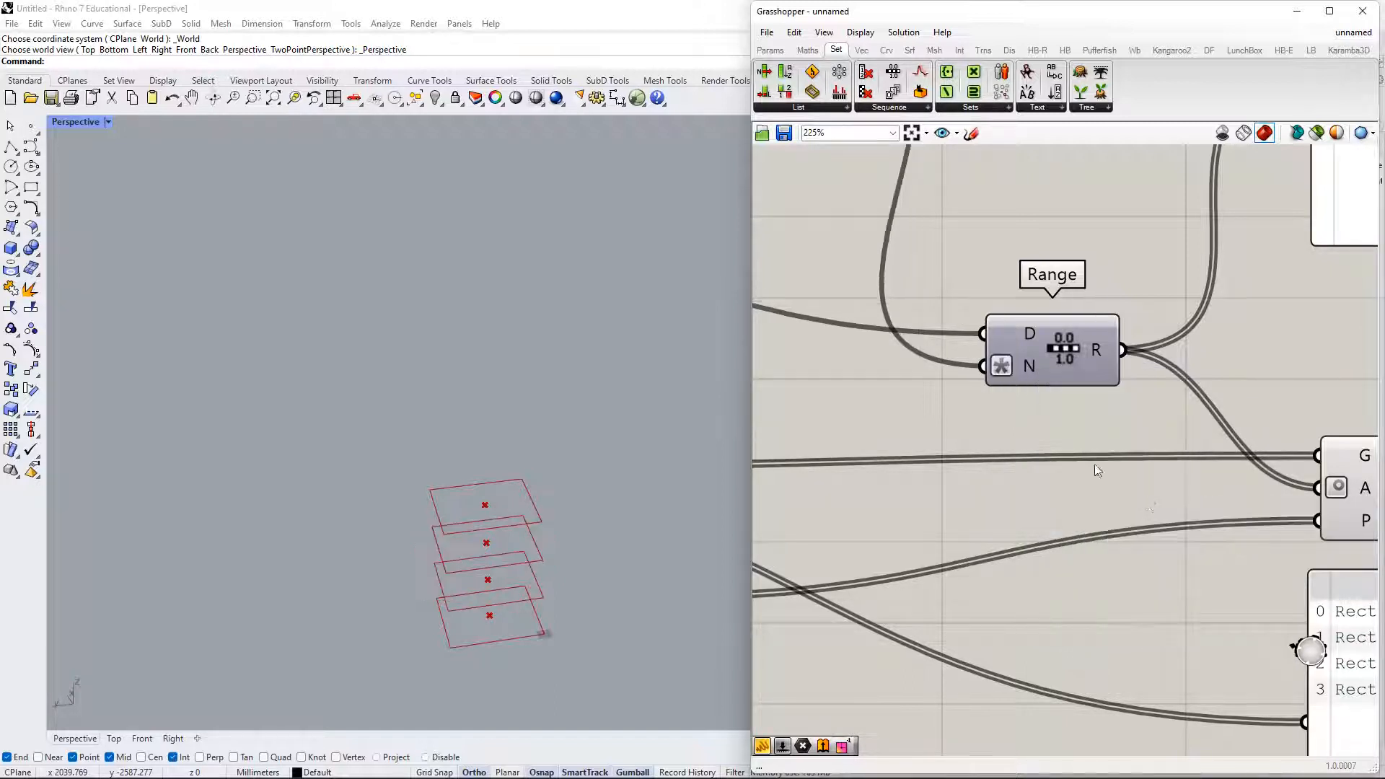
- Connect List Length's output directly to the Range's N input and move the rotation angles panel slightly down
scroll(1003, 453, down, 2)
right_drag(845, 454, 1014, 472)
drag(891, 420, 1159, 406)
scroll(1082, 545, down, 2)
right_drag(1226, 459, 1058, 484)
drag(1118, 367, 1121, 423)
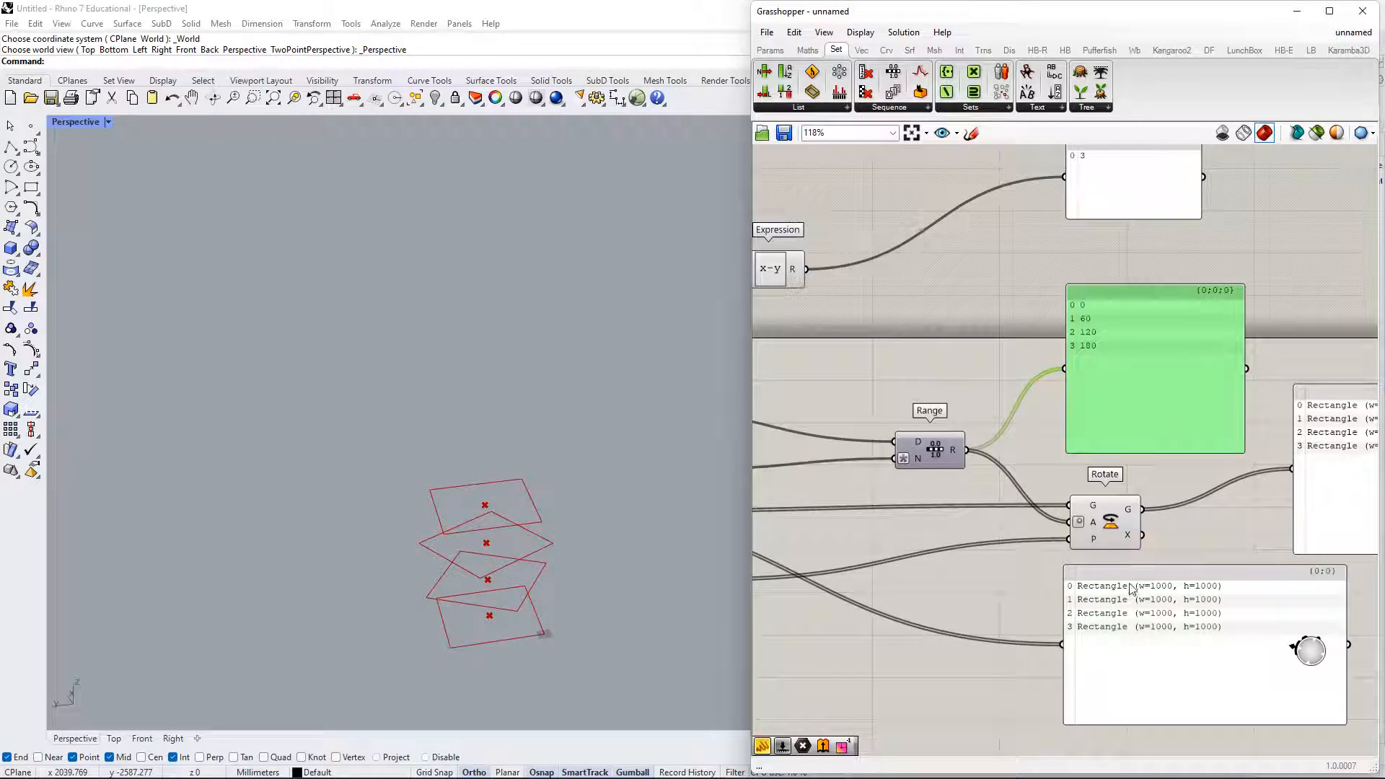
- Delete the Variable y slider and the Expression component together with the Expression's output panel
scroll(945, 415, down, 3)
right_drag(956, 419, 1052, 474)
drag(1021, 425, 843, 306)
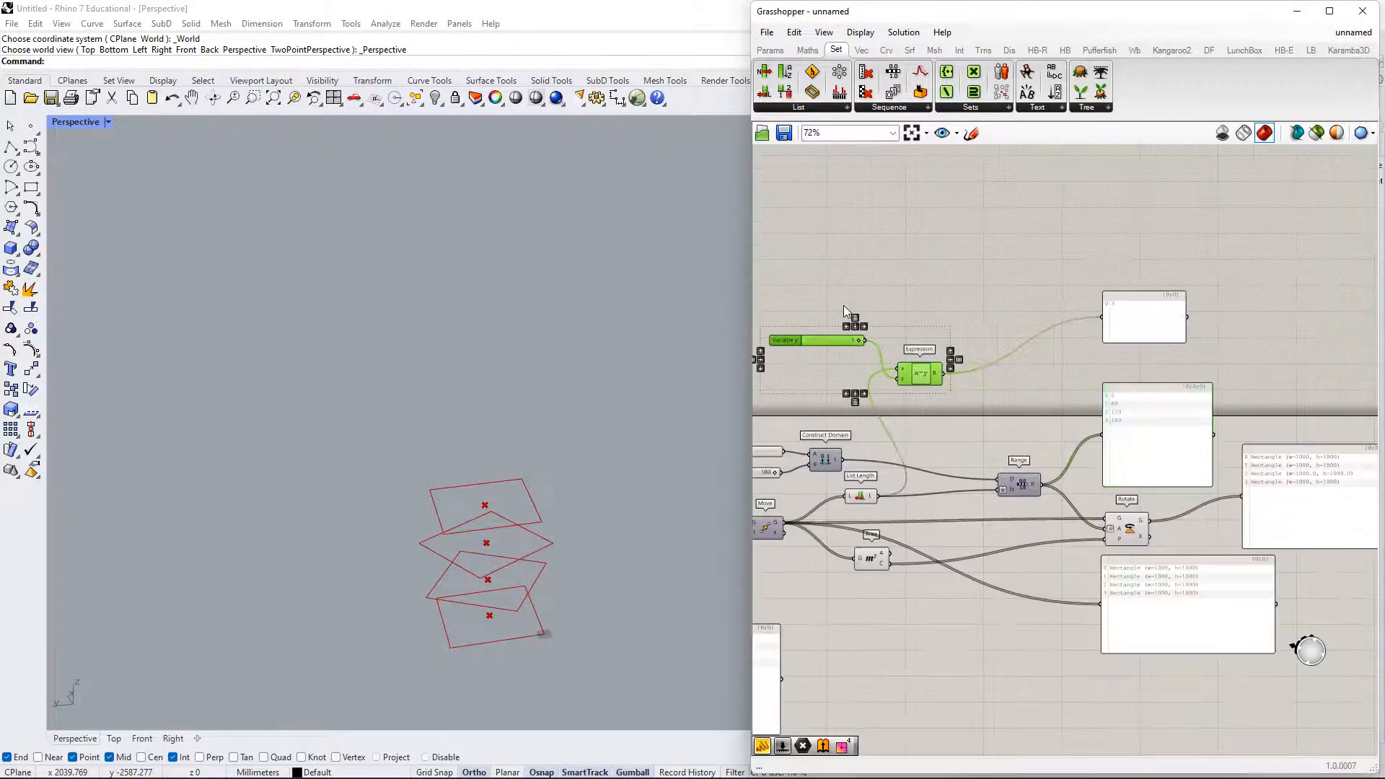
key(Delete)
click(1138, 336)
key(Delete)
- Move List Length close to the Range component, just below the level of its N input
right_drag(1029, 397, 1062, 243)
scroll(916, 371, up, 2)
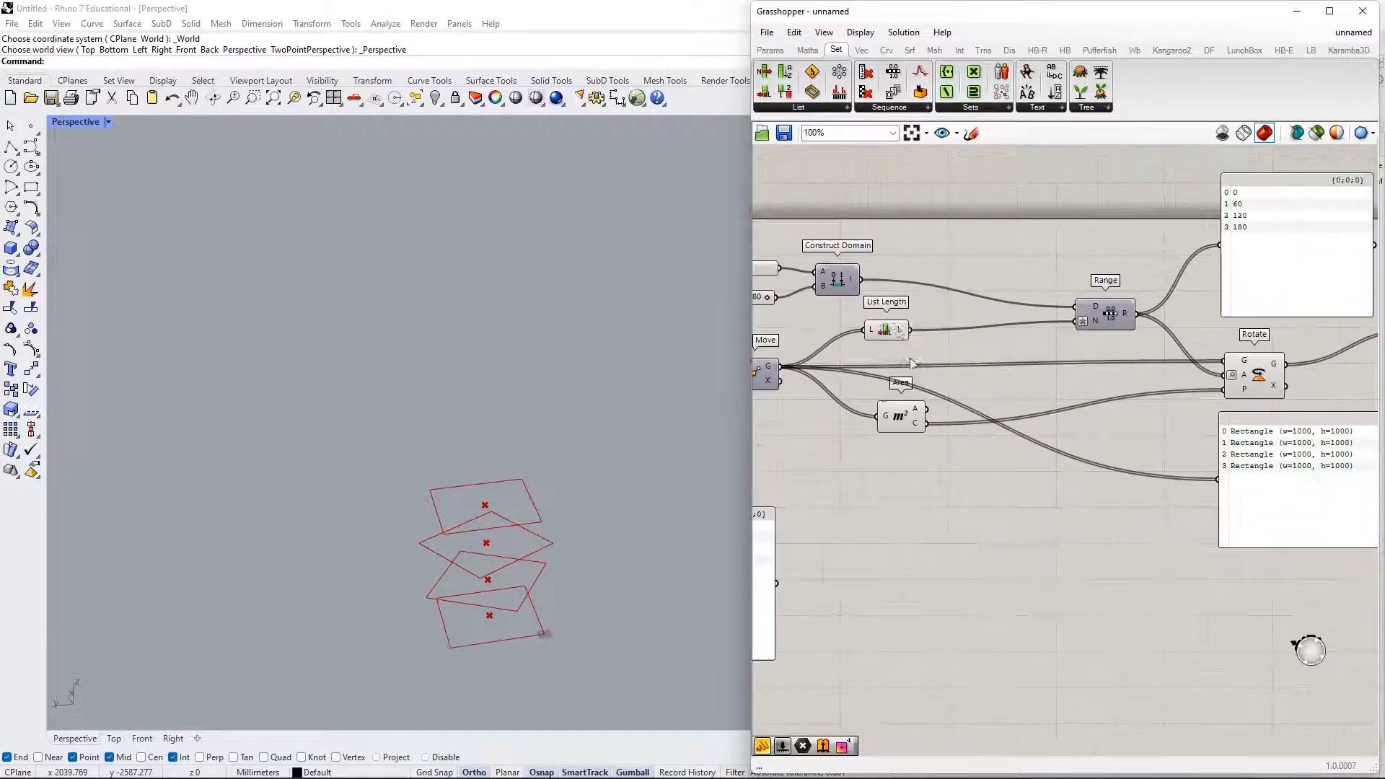
drag(895, 326, 1039, 323)
scroll(1089, 309, up, 8)
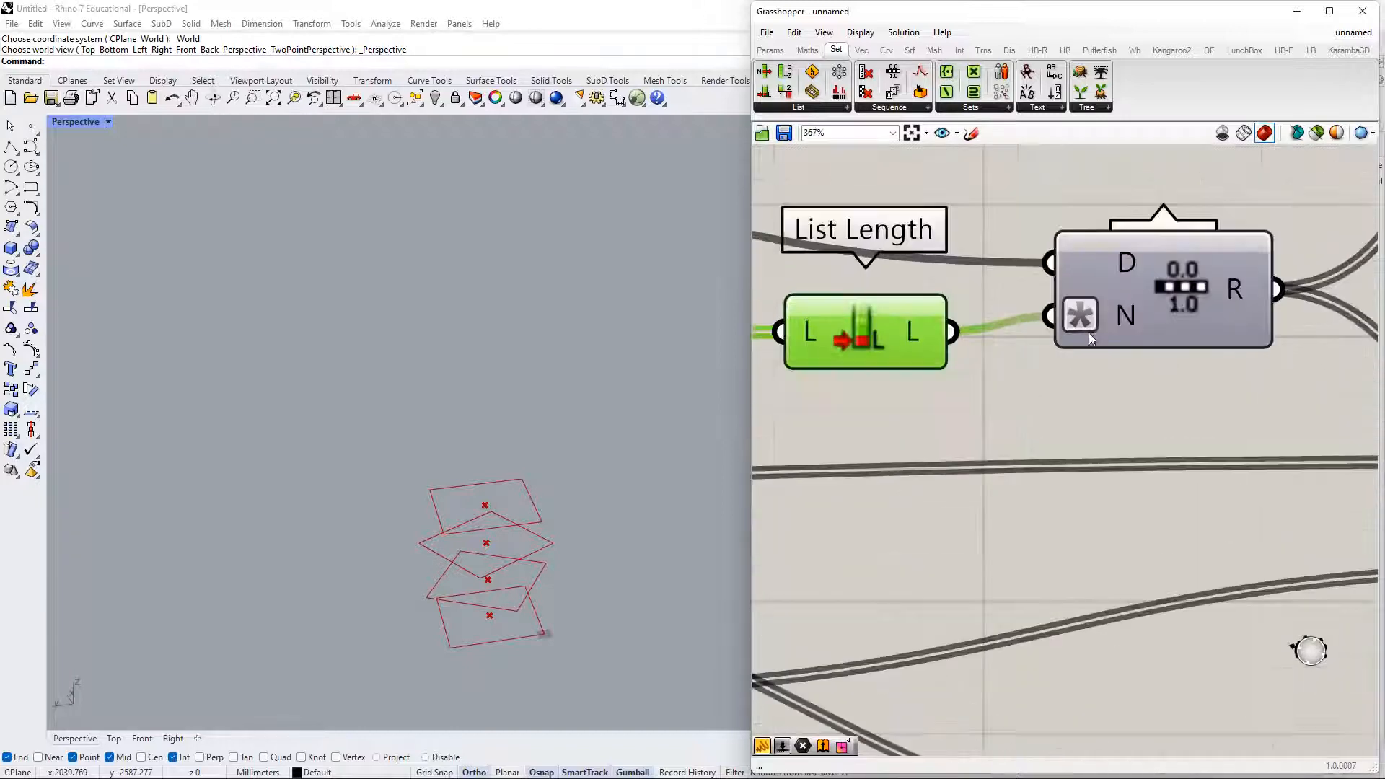
scroll(1044, 455, down, 3)
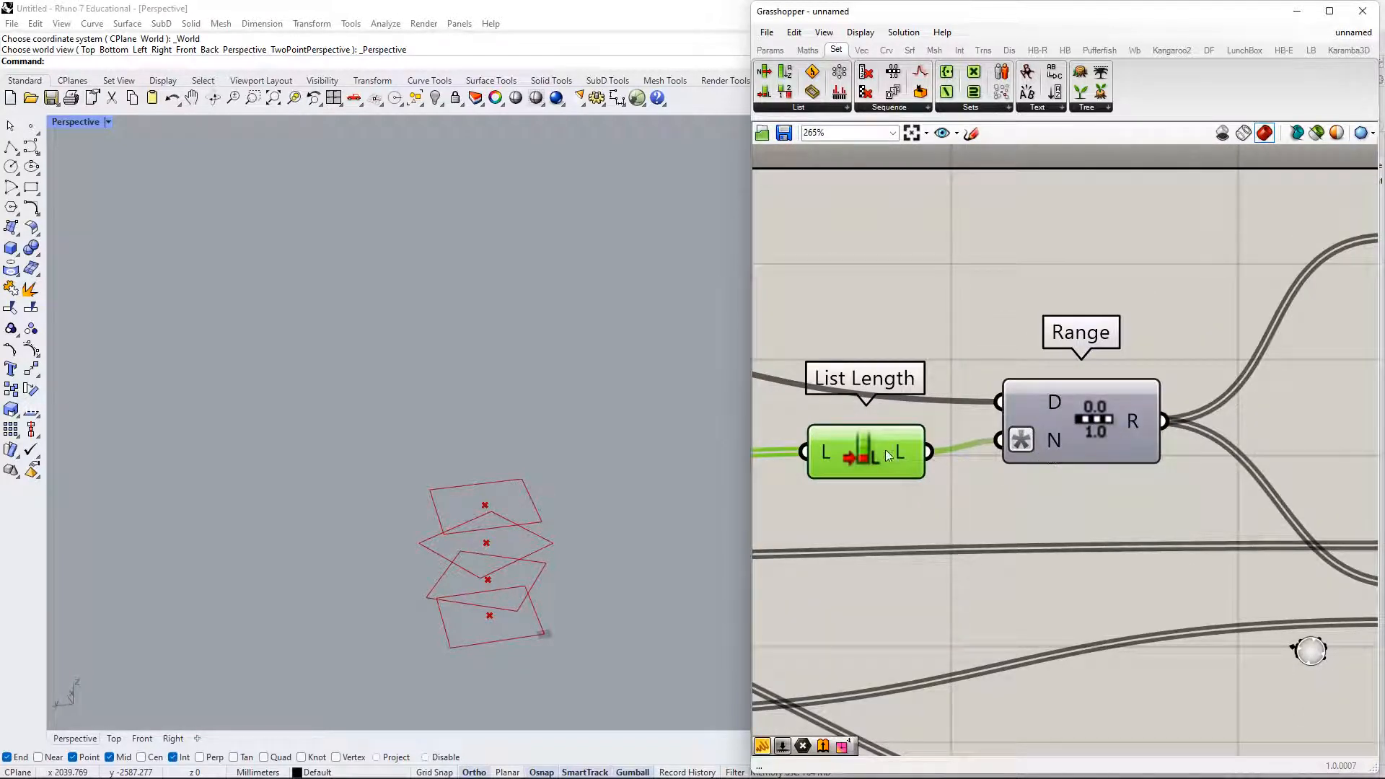
drag(885, 462, 887, 511)
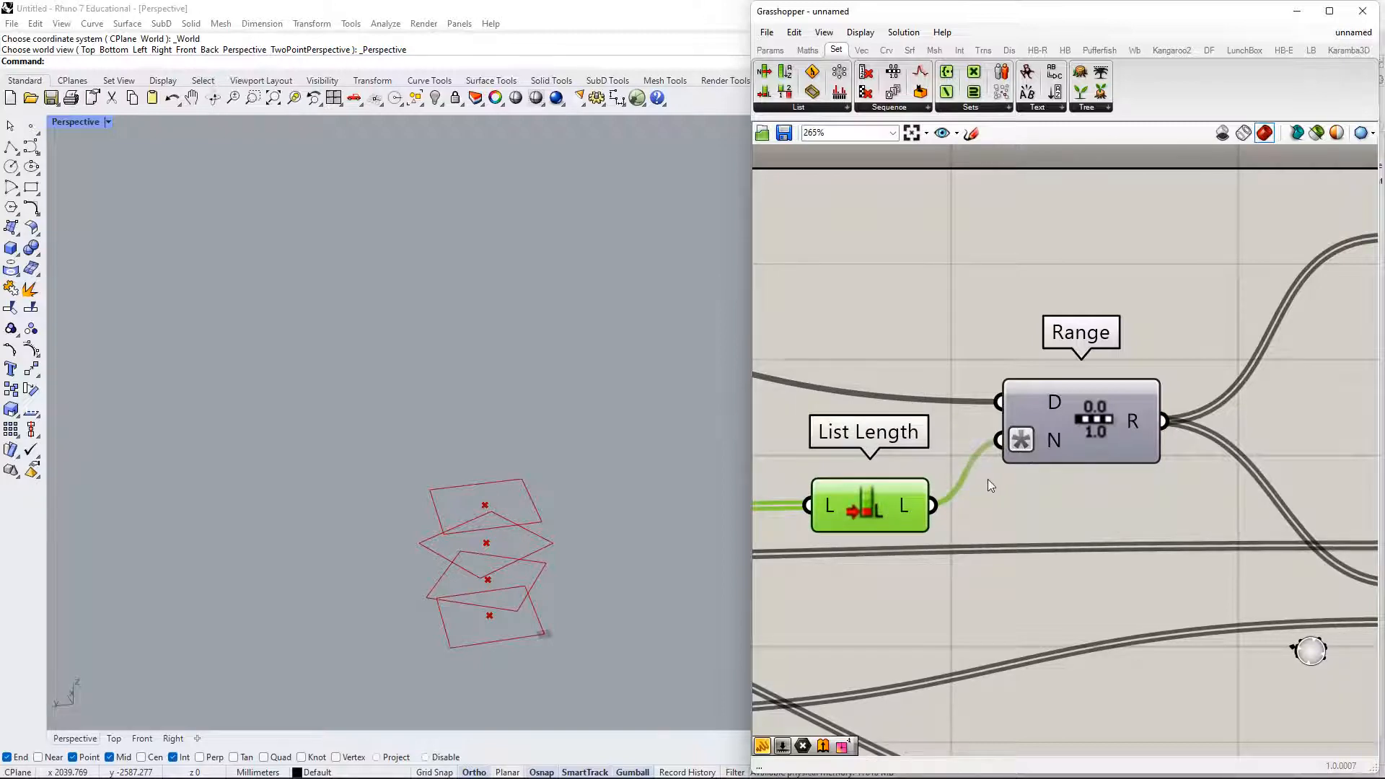
- Set the Number of Floors slider to 10
scroll(989, 479, down, 8)
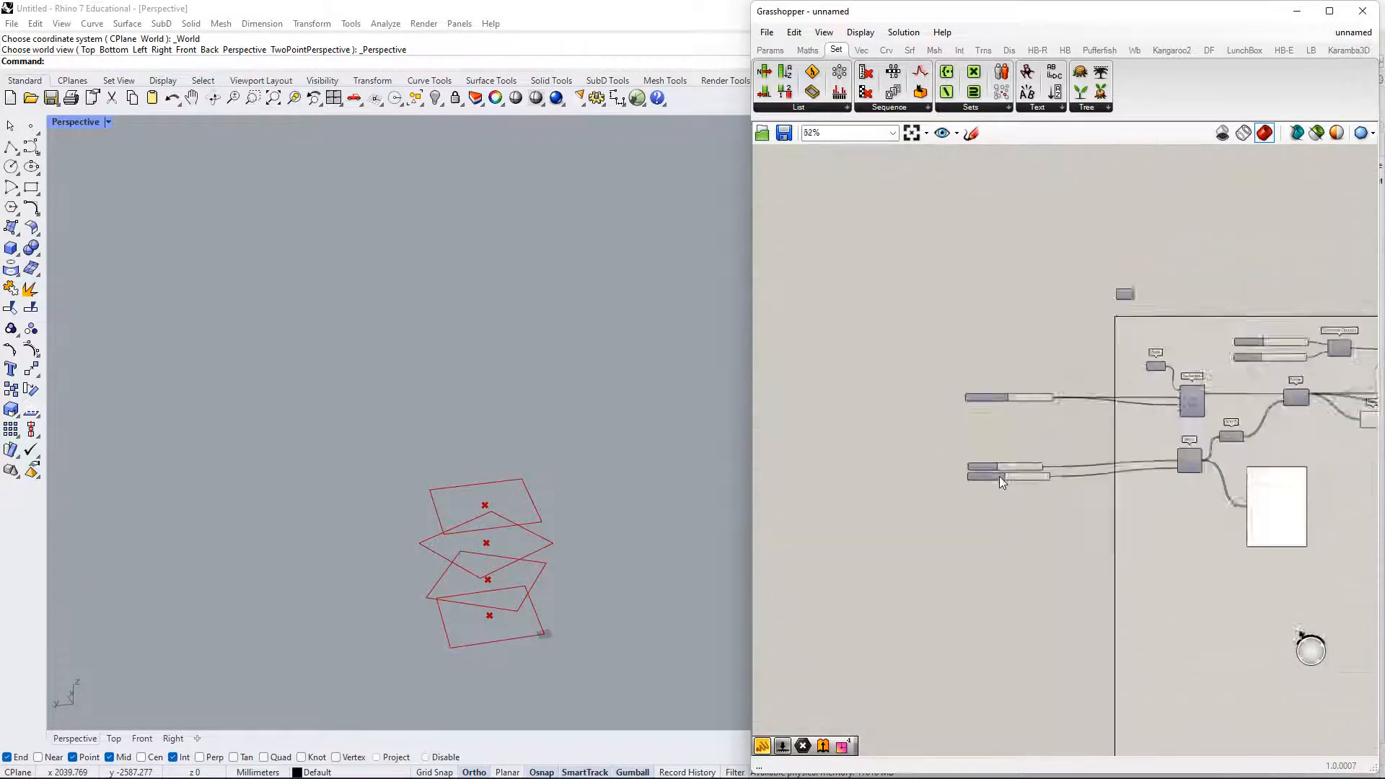
scroll(1010, 476, up, 6)
drag(1052, 495, 1305, 538)
scroll(1231, 491, down, 4)
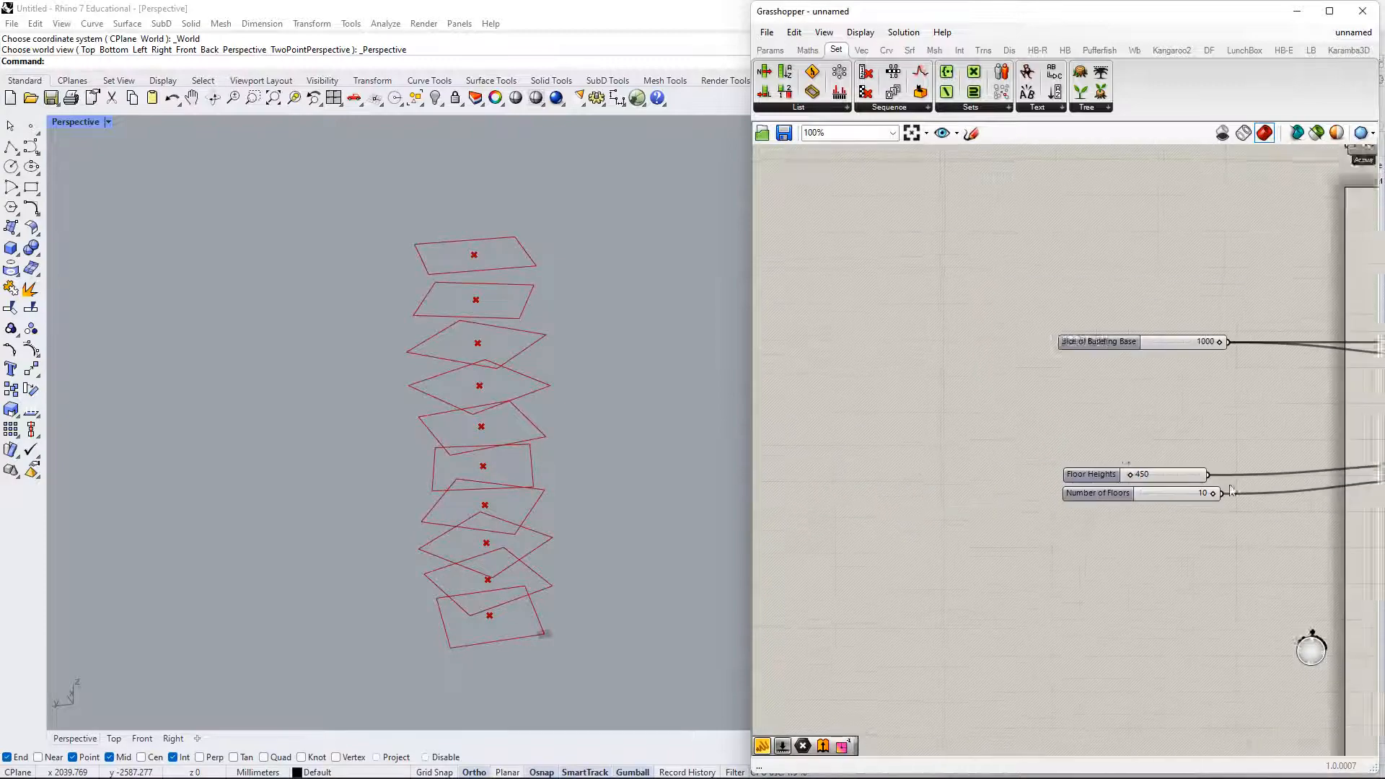
- Delete the panel attached to the Rotate component's geometry output
right_drag(1231, 488, 964, 409)
right_drag(1327, 411, 818, 446)
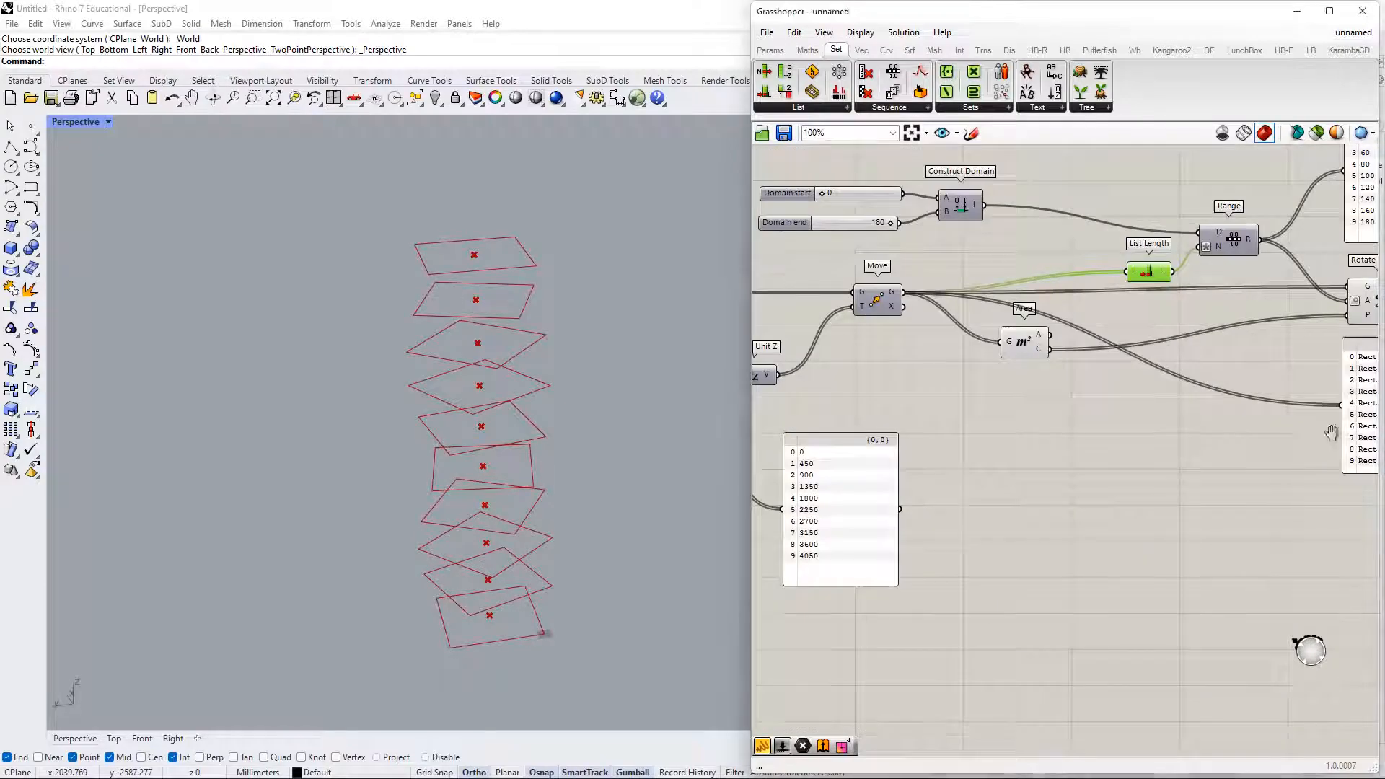
right_drag(1331, 433, 993, 441)
right_drag(967, 290, 998, 416)
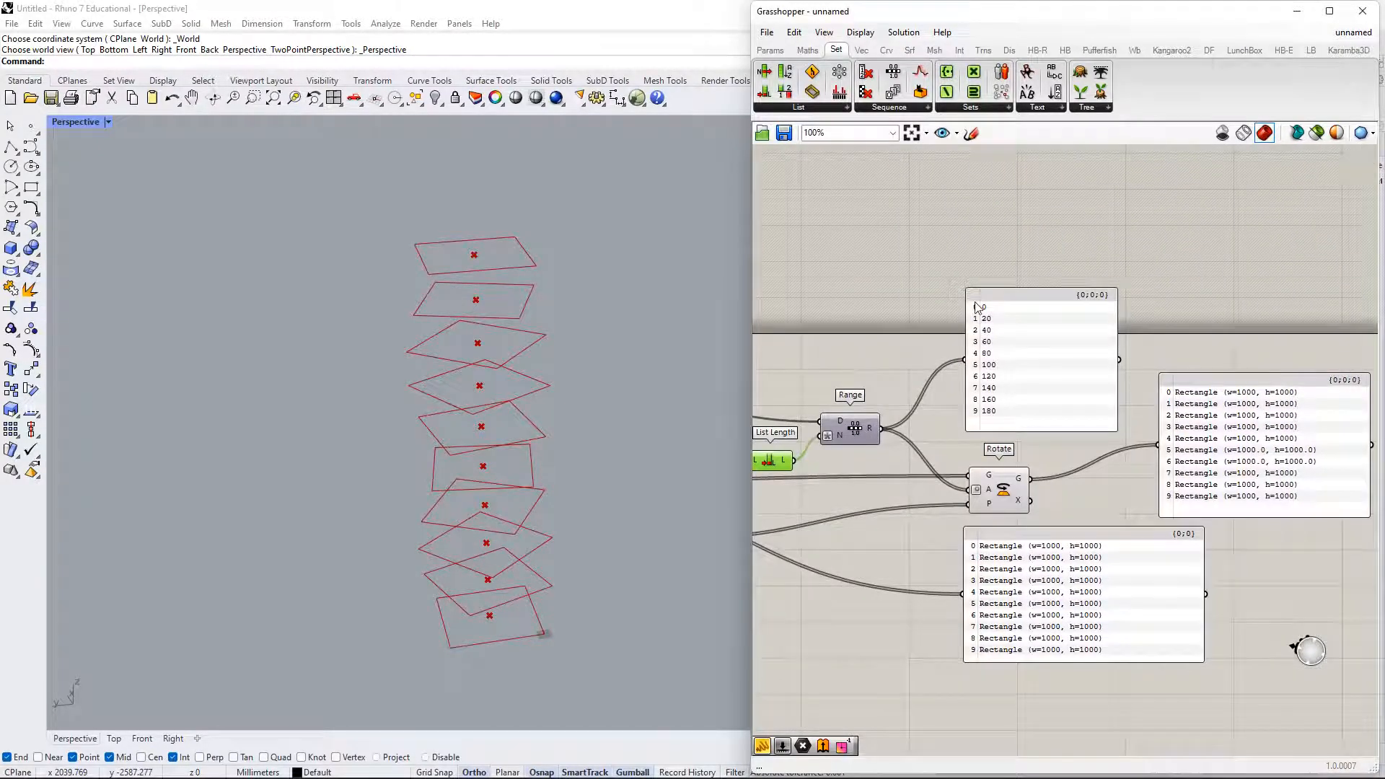
right_drag(1018, 538, 1020, 433)
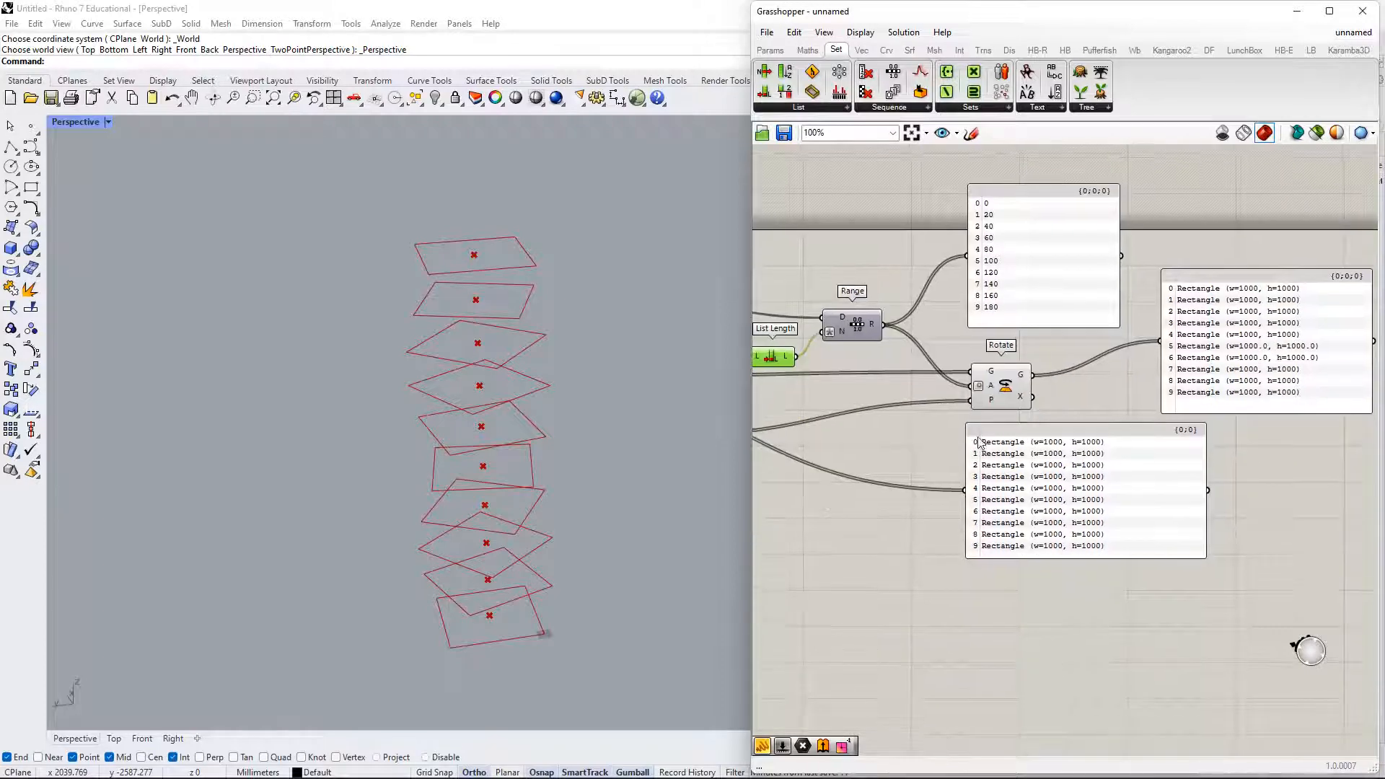
right_drag(1075, 358, 1091, 427)
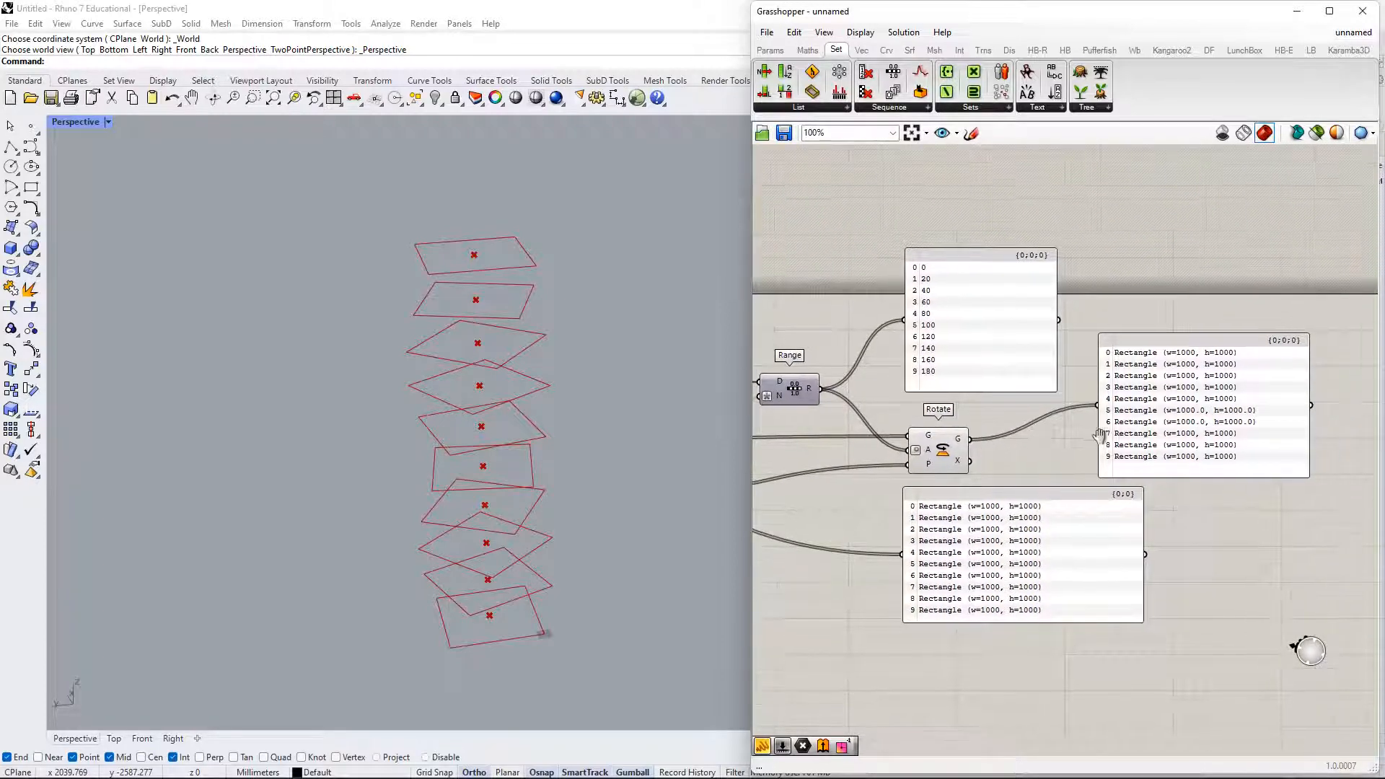
click(1201, 400)
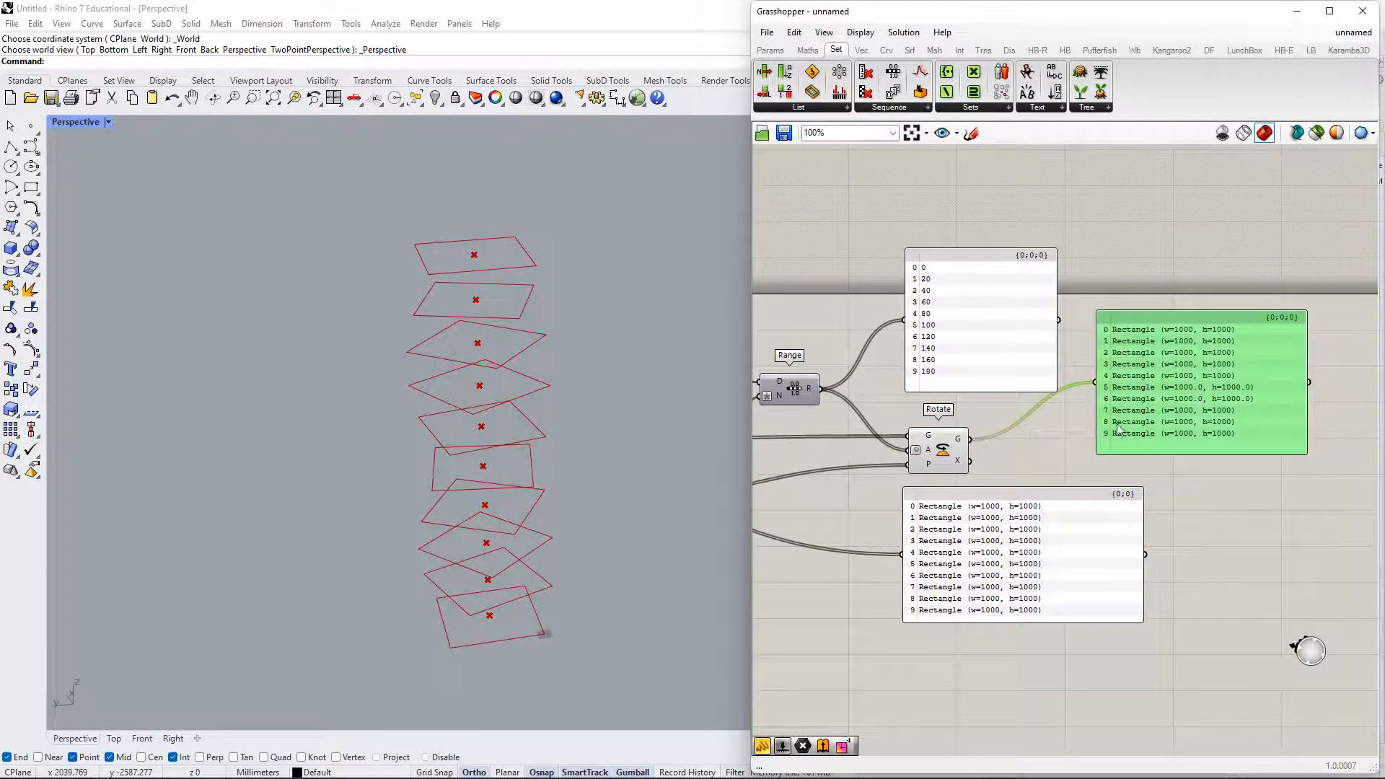
drag(1164, 410, 1177, 427)
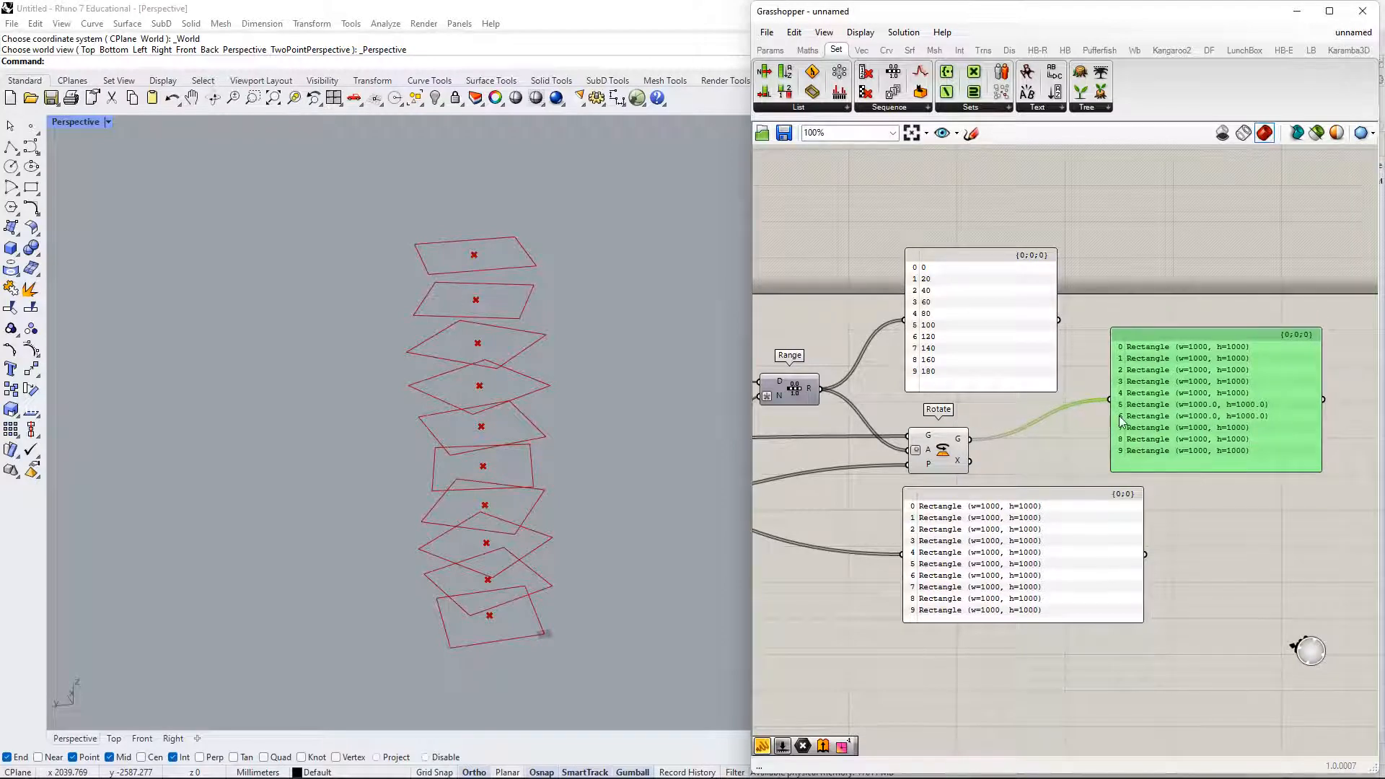
right_drag(1124, 410, 1256, 385)
key(Delete)
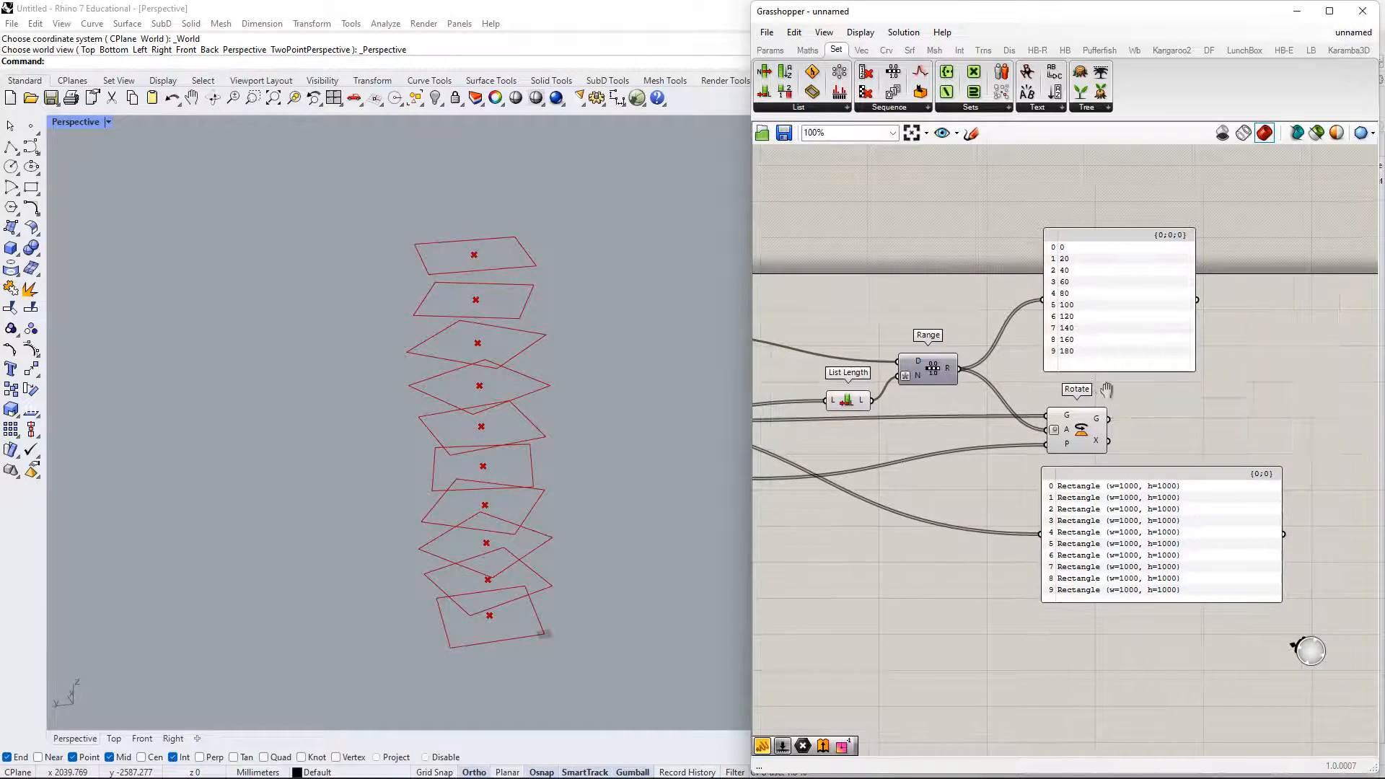
- Space out the area around Rotate by shifting the angles panel up and the rectangles panel and Rotate itself slightly down
right_drag(907, 392, 1009, 375)
drag(1192, 297, 1180, 276)
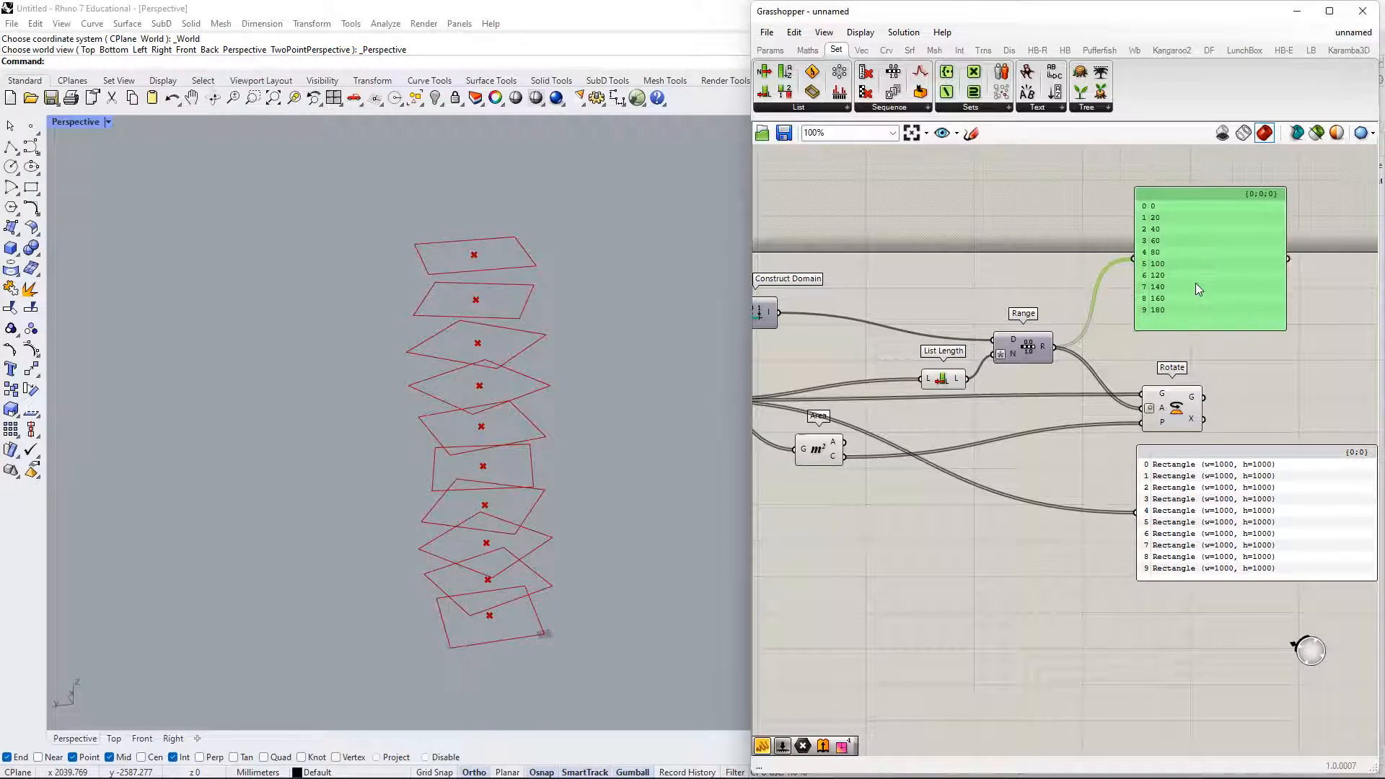
right_drag(1046, 410, 949, 410)
scroll(950, 408, down, 2)
right_drag(1103, 424, 974, 417)
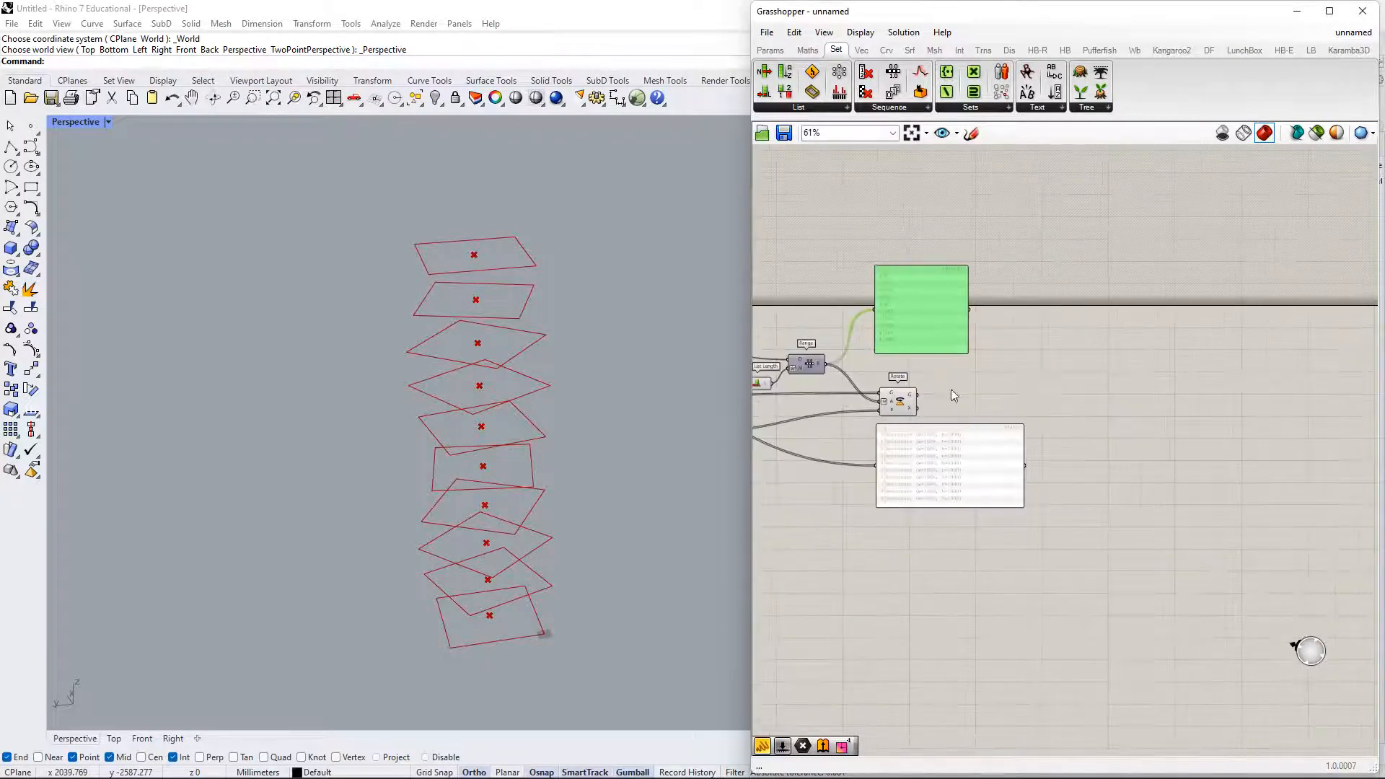
right_drag(635, 447, 582, 424)
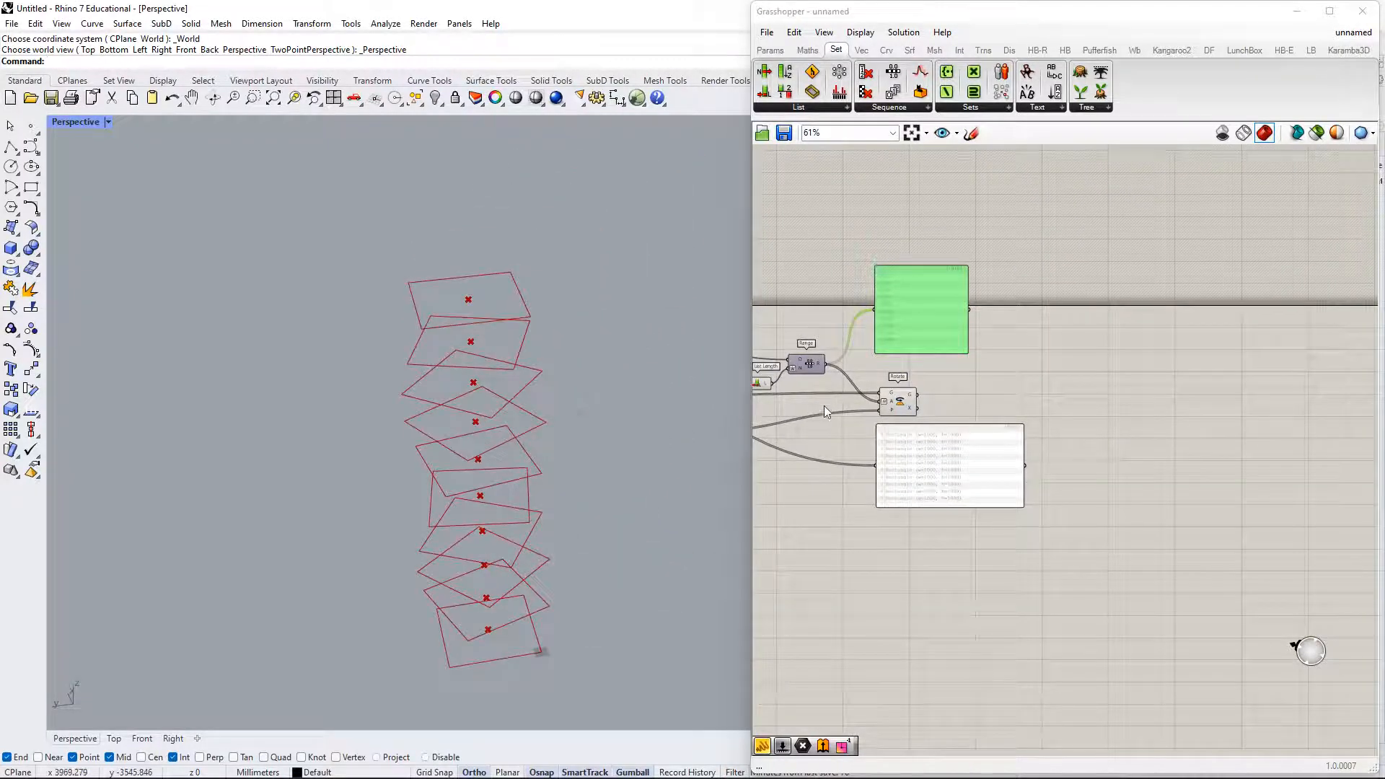
right_drag(1039, 429, 989, 389)
drag(893, 437, 896, 465)
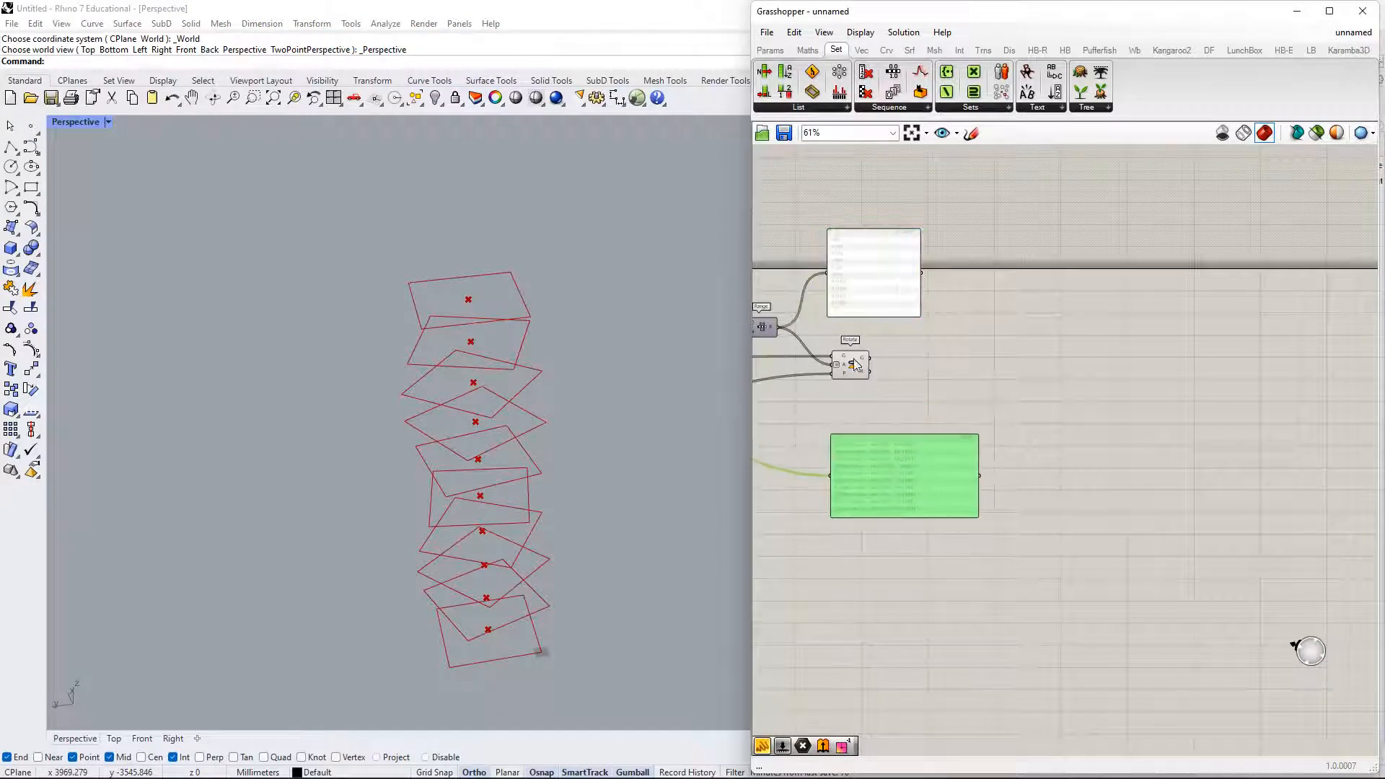
drag(854, 364, 850, 381)
right_drag(866, 382, 919, 384)
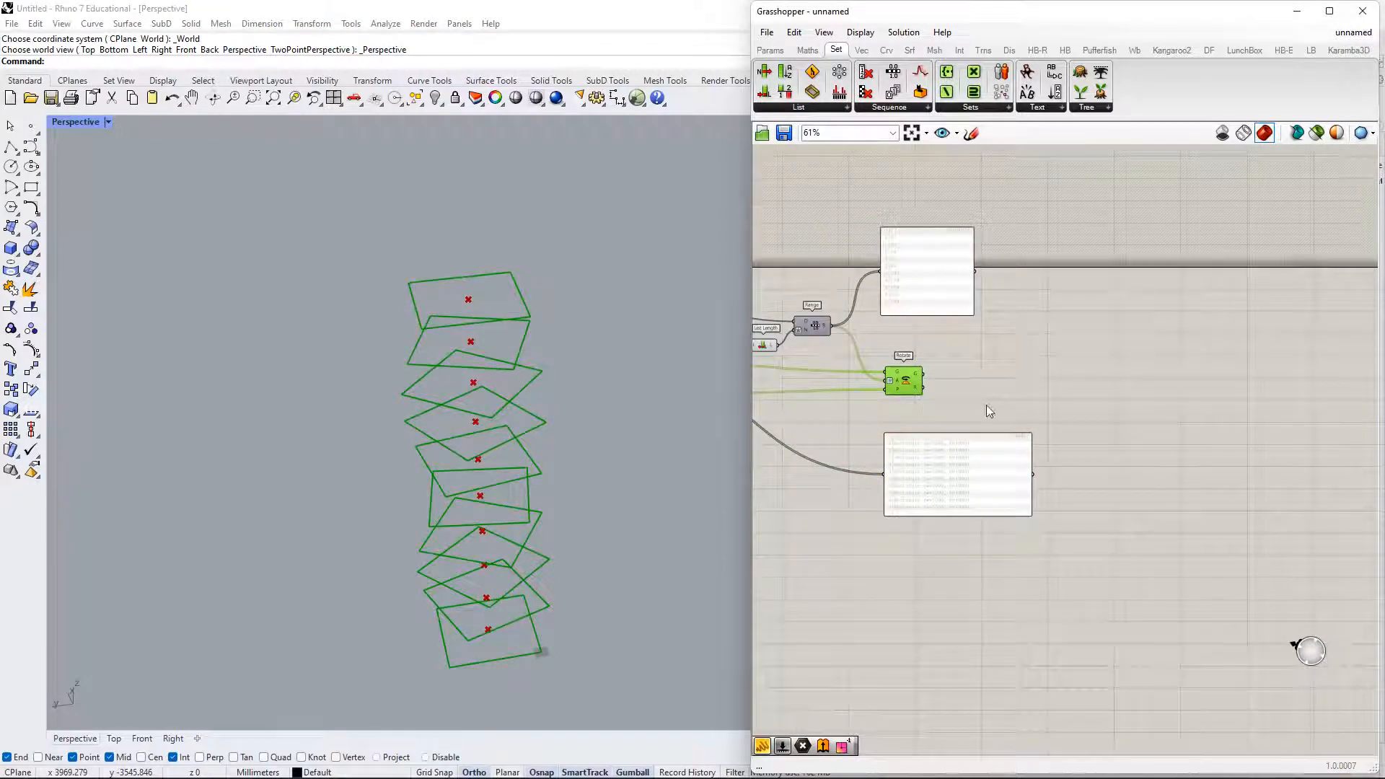
- Add an Extrude component beside Rotate and connect Rotate's geometry output to its B input
double_click(1039, 393)
text(extrude)
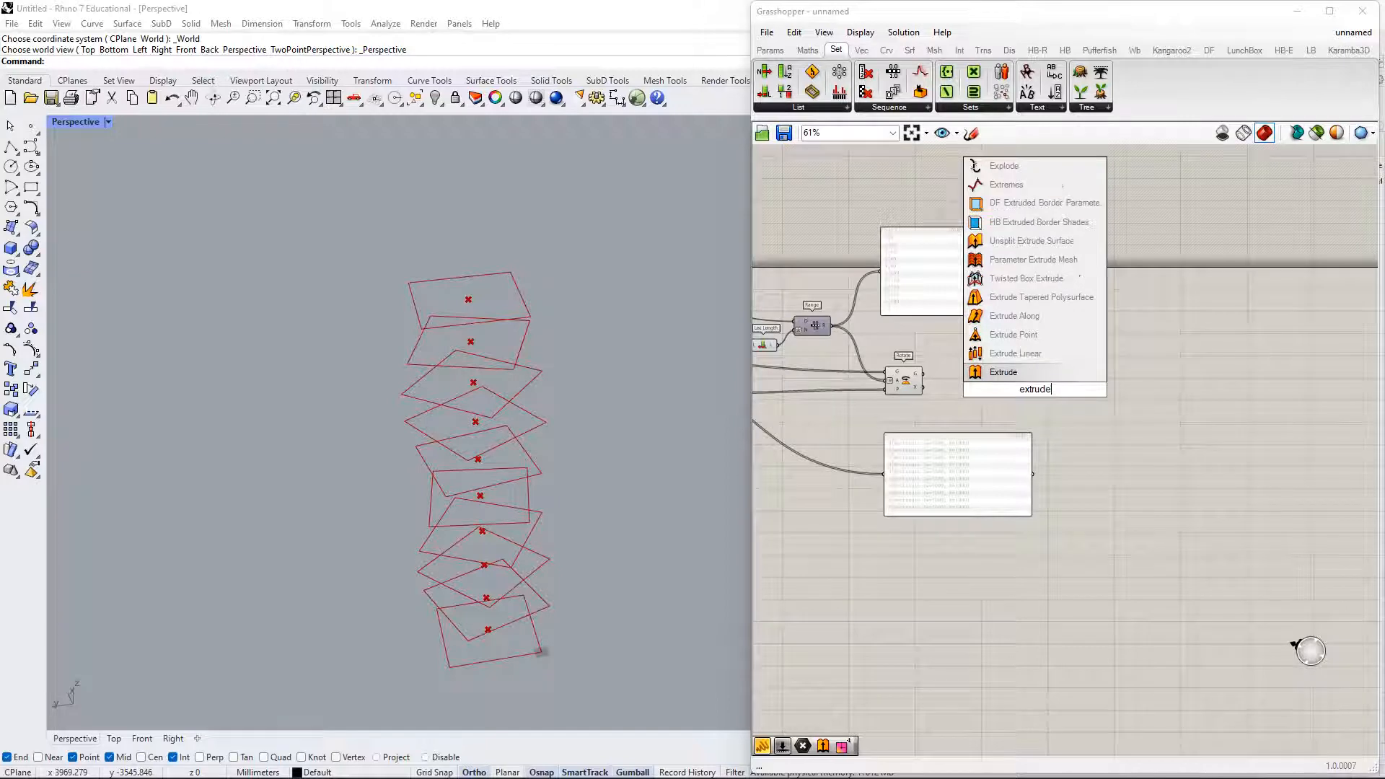
key(Return)
scroll(1036, 394, up, 3)
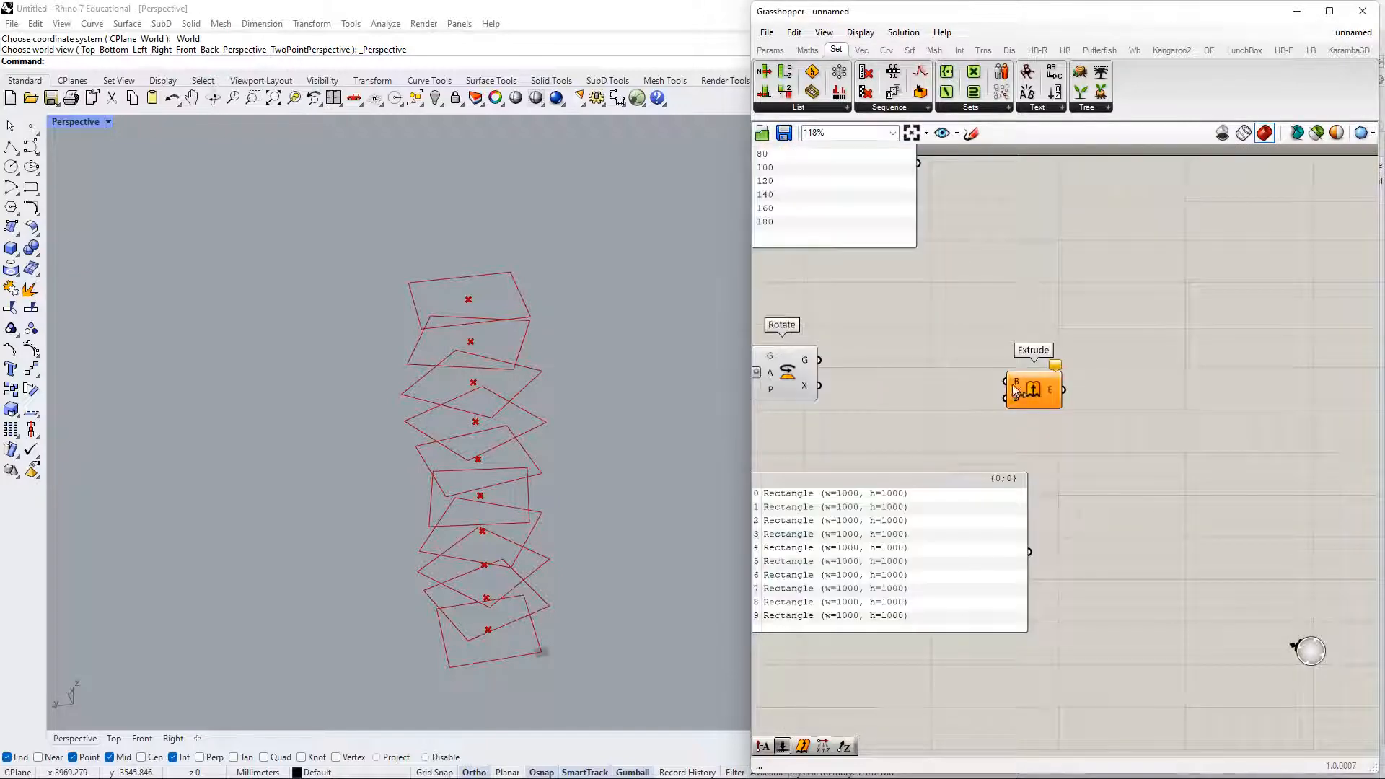
drag(1006, 381, 820, 360)
drag(1006, 383, 951, 371)
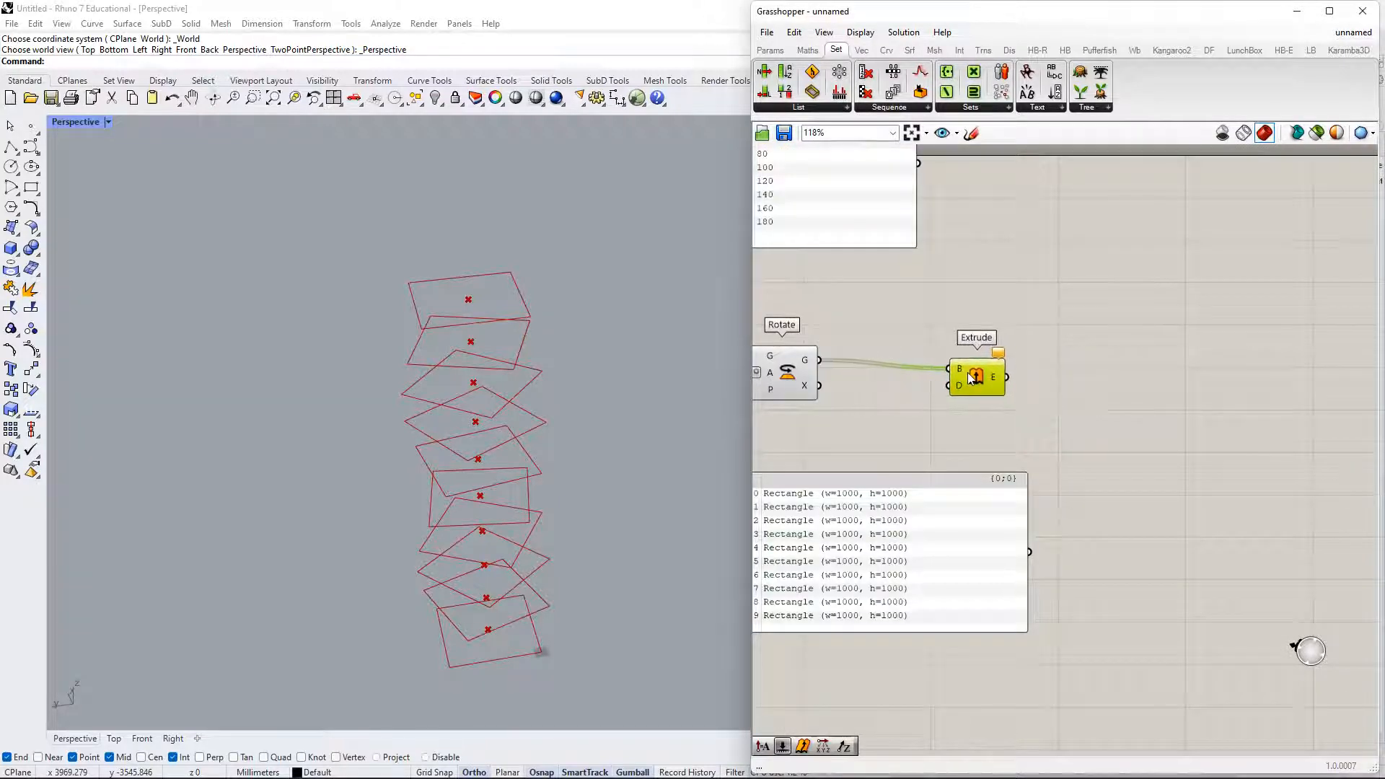
- Move the rectangles panel further down, then add a Unit Z component below Rotate and connect its output to Extrude's D input
right_drag(964, 376, 1289, 256)
drag(1204, 451, 1190, 605)
right_drag(1138, 425, 1109, 431)
double_click(1112, 411)
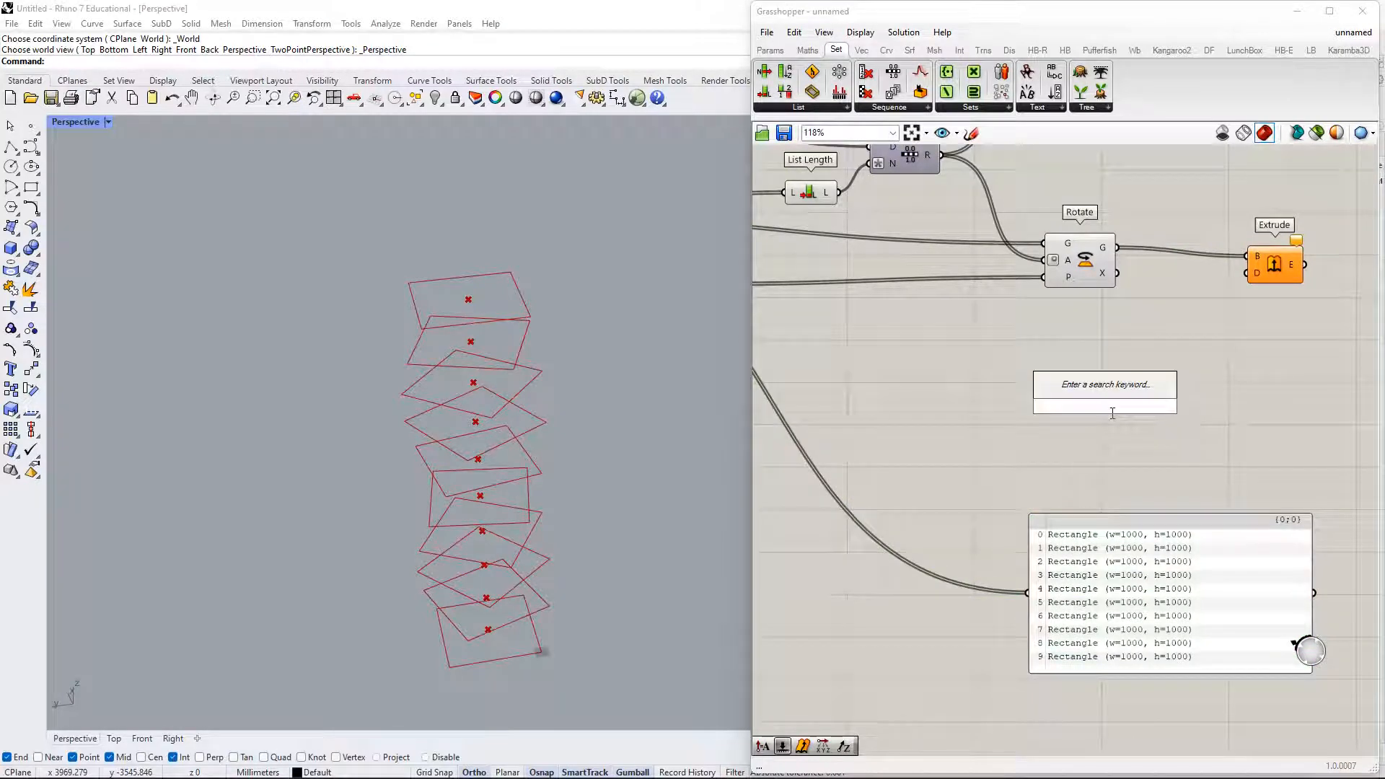
text(z)
key(Return)
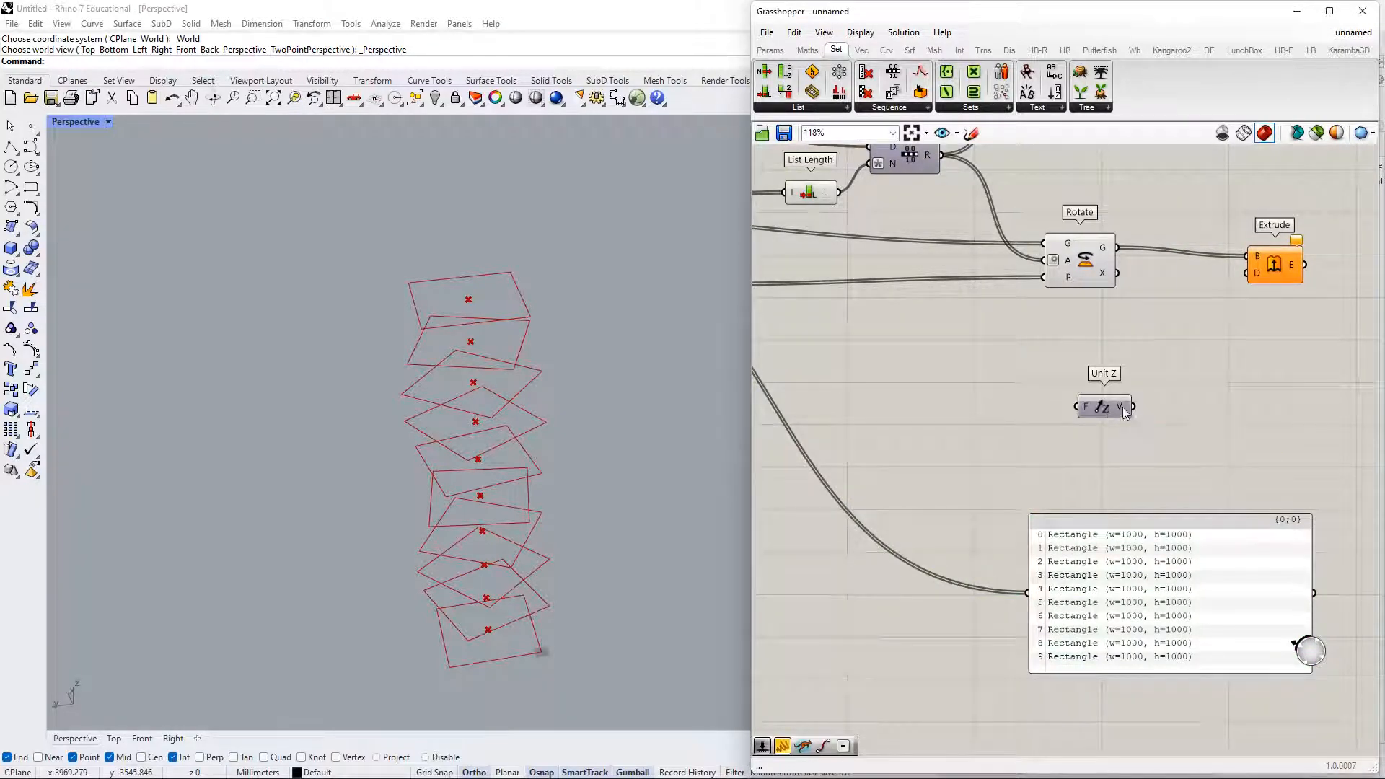
drag(1131, 407, 1253, 272)
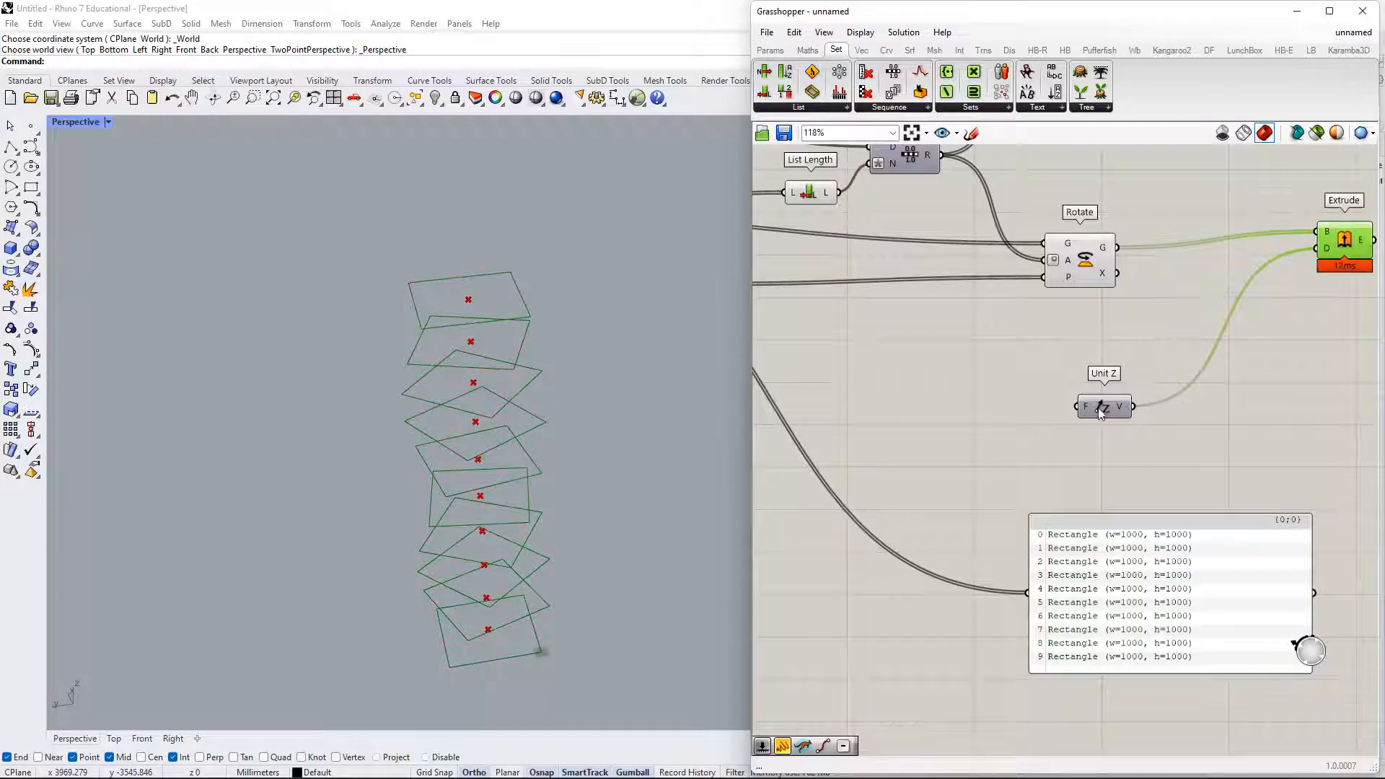
drag(1100, 409, 1169, 399)
- Connect the Floor Heights slider to the F input of the Unit Z component that feeds Extrude
scroll(1059, 422, down, 5)
right_drag(945, 471, 1246, 489)
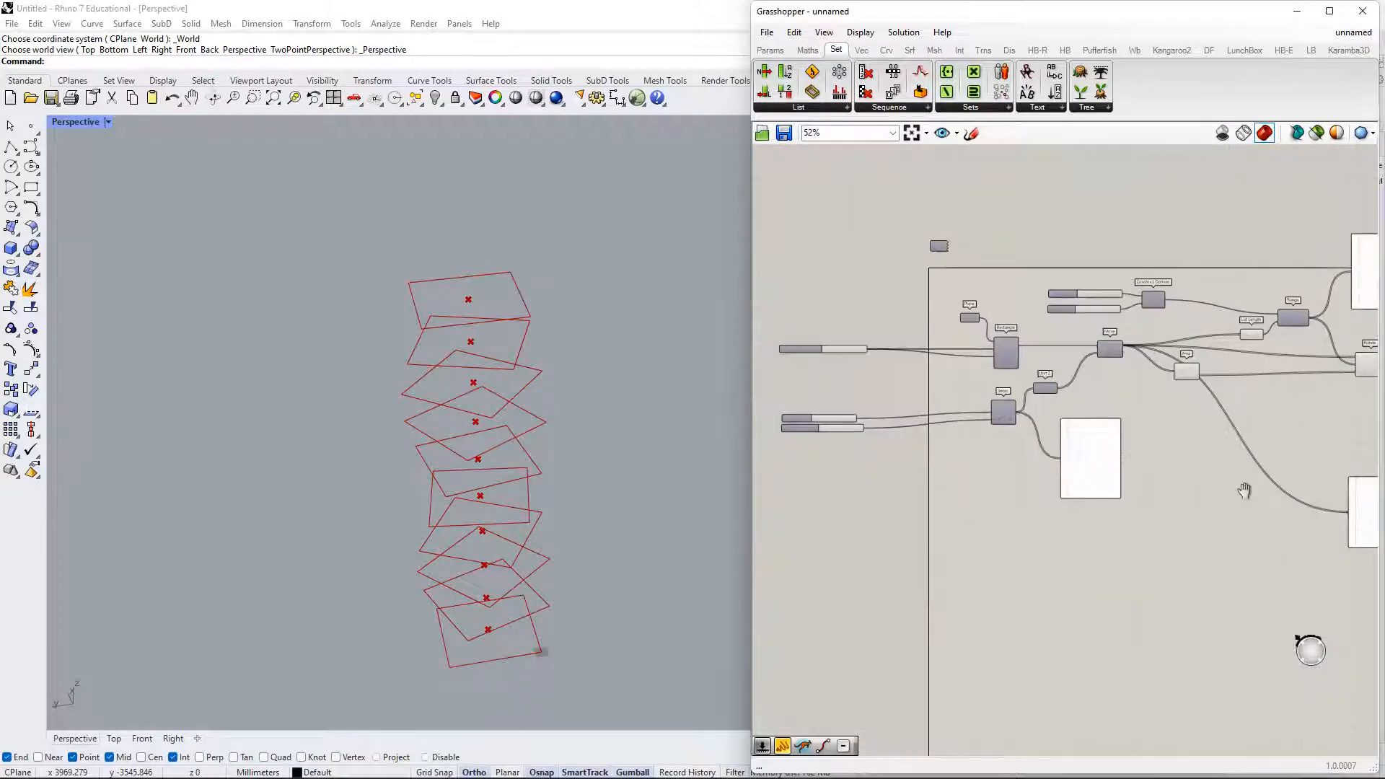
scroll(846, 420, up, 7)
scroll(846, 419, down, 3)
right_drag(846, 419, 981, 405)
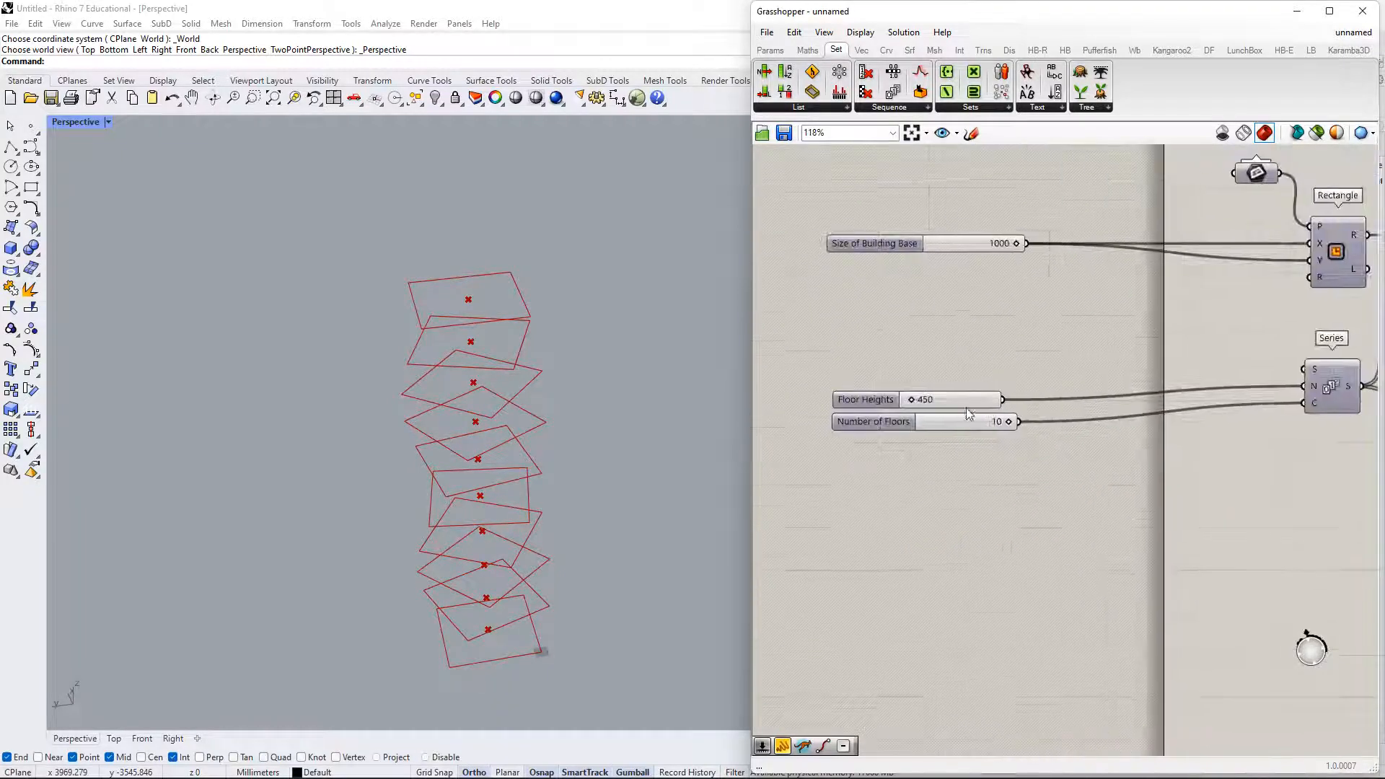
scroll(1187, 479, down, 5)
drag(1006, 401, 923, 446)
scroll(1371, 485, up, 1)
scroll(921, 464, up, 3)
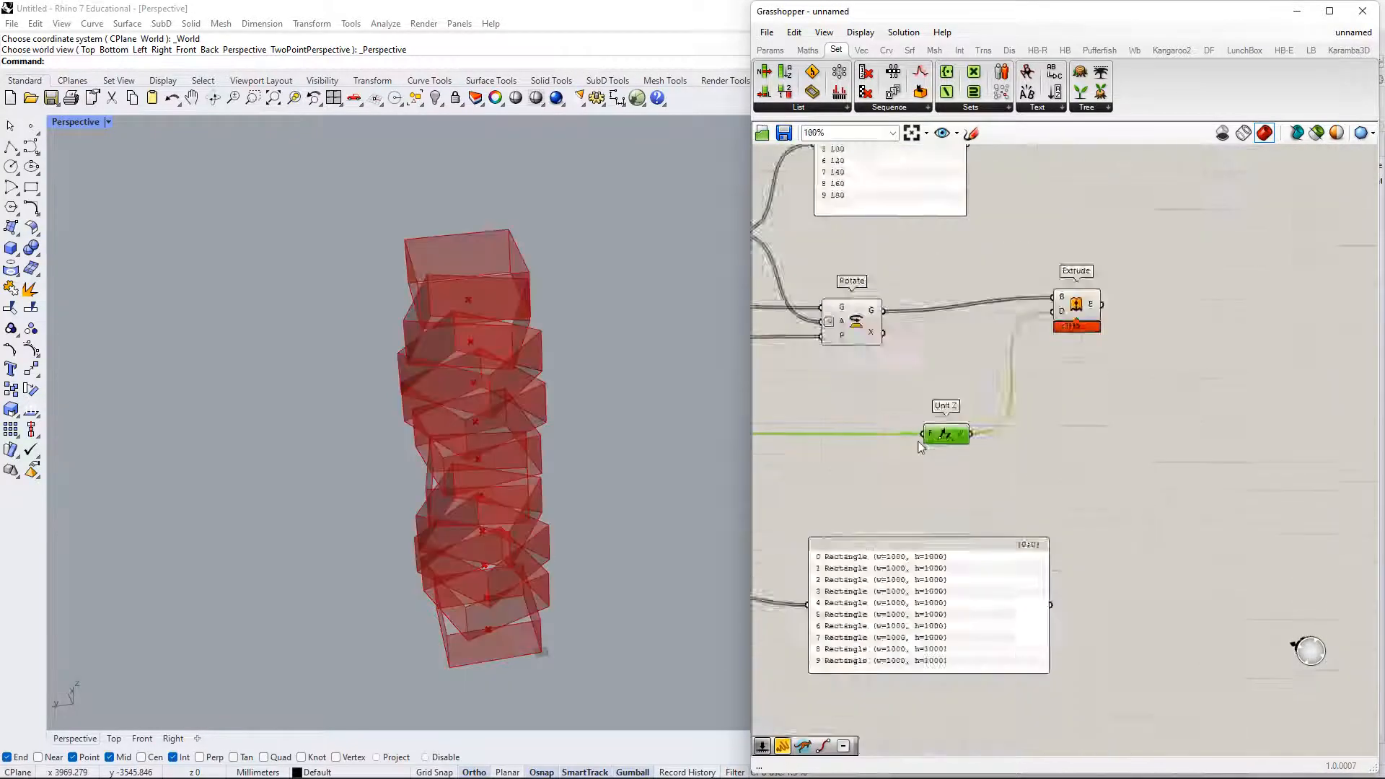
- Tighten the layout by placing the new Unit Z just below Rotate and Extrude close beside Rotate
scroll(890, 457, down, 2)
right_drag(889, 457, 1164, 497)
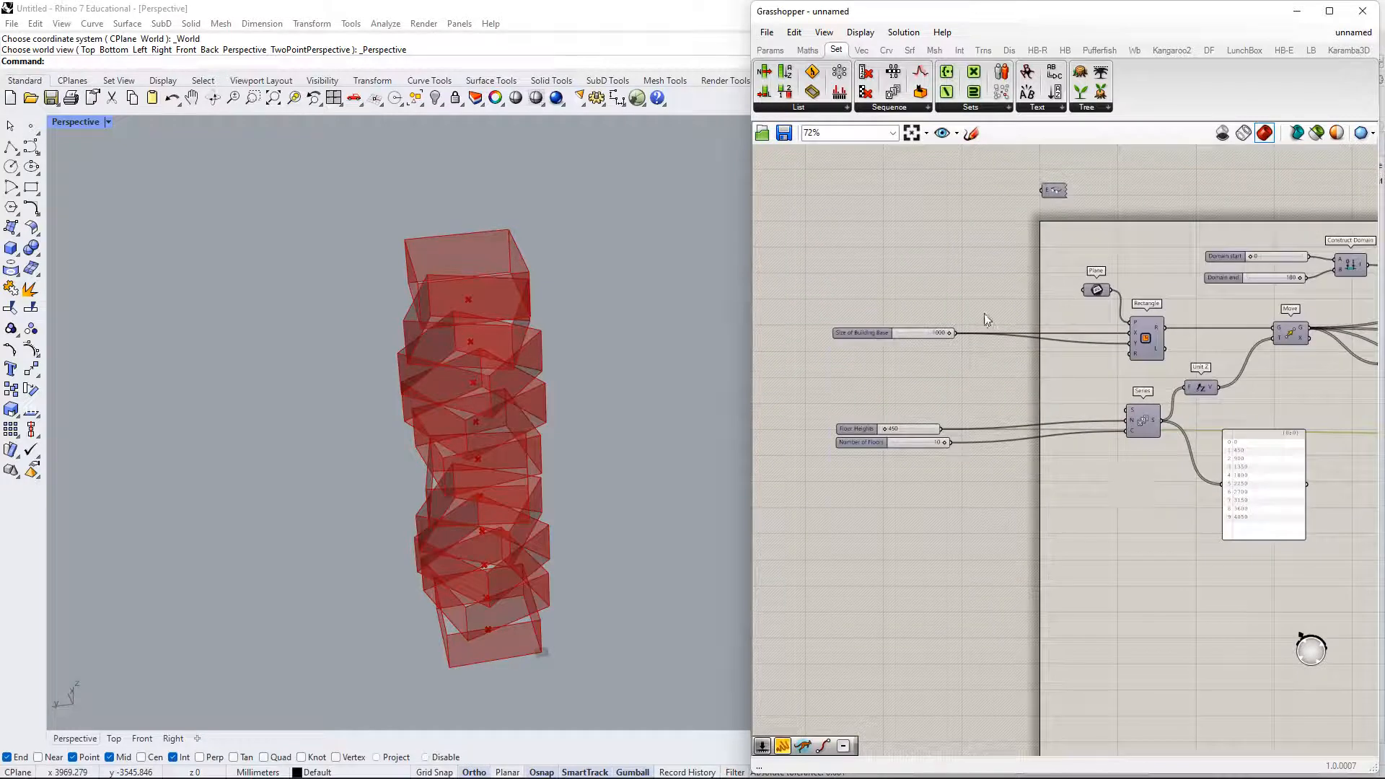
drag(986, 316, 851, 560)
right_drag(1034, 530, 882, 555)
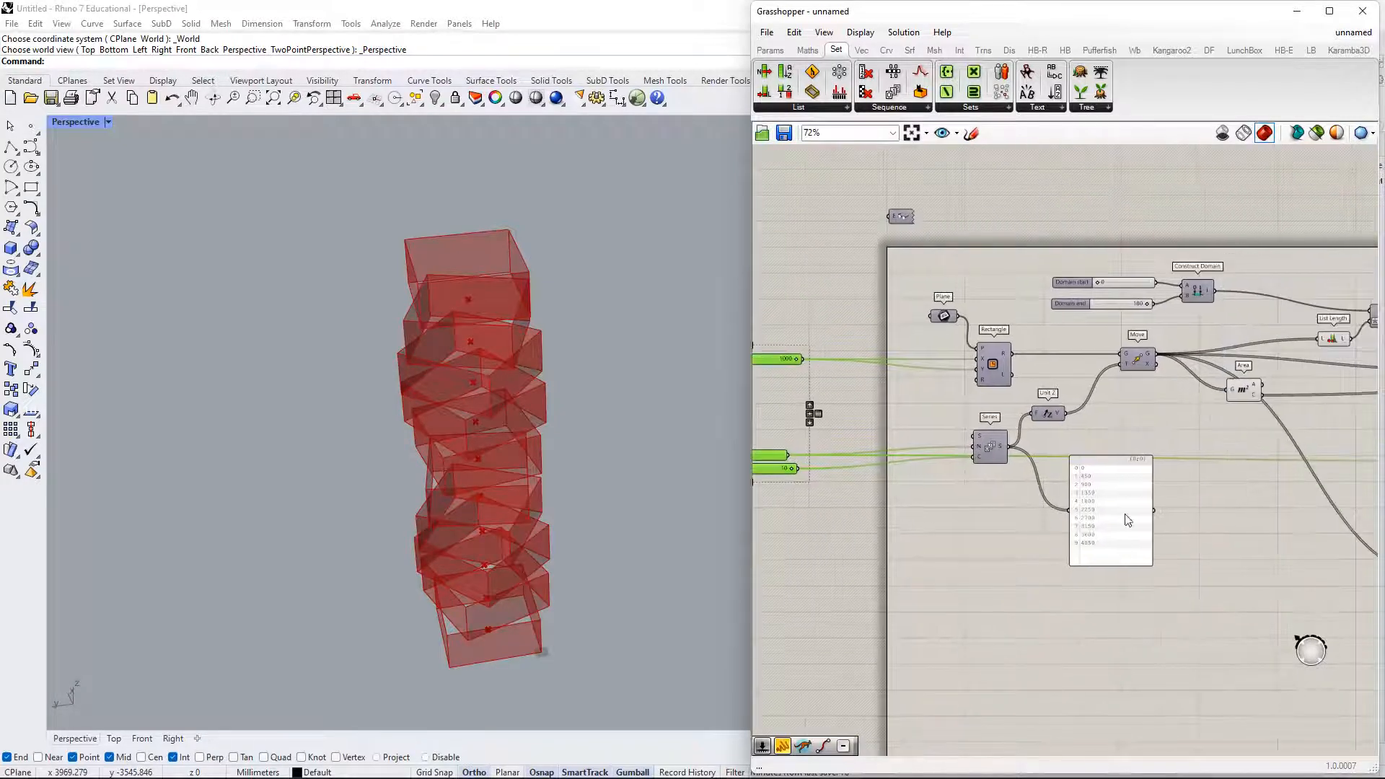
right_drag(1215, 515, 954, 486)
right_drag(1290, 412, 731, 424)
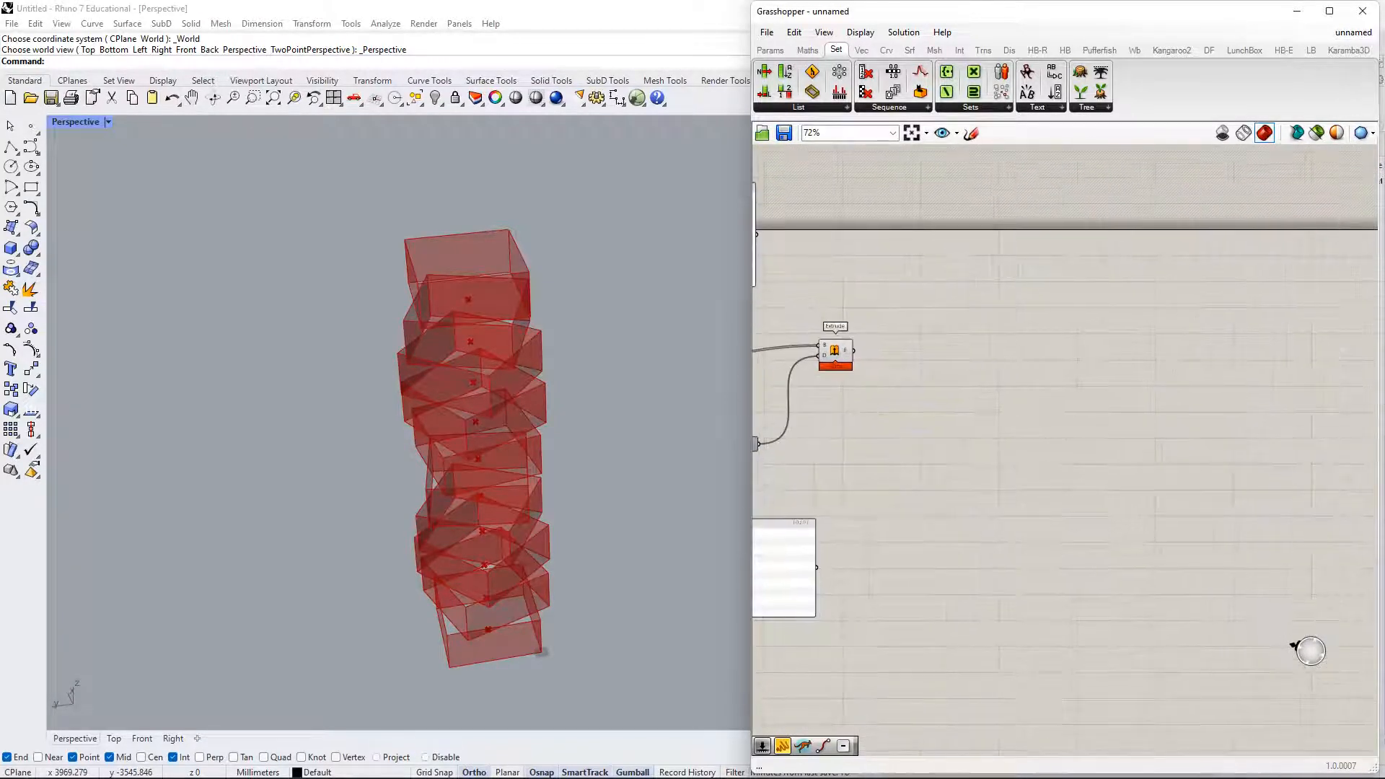
scroll(846, 462, up, 3)
right_drag(845, 462, 1144, 514)
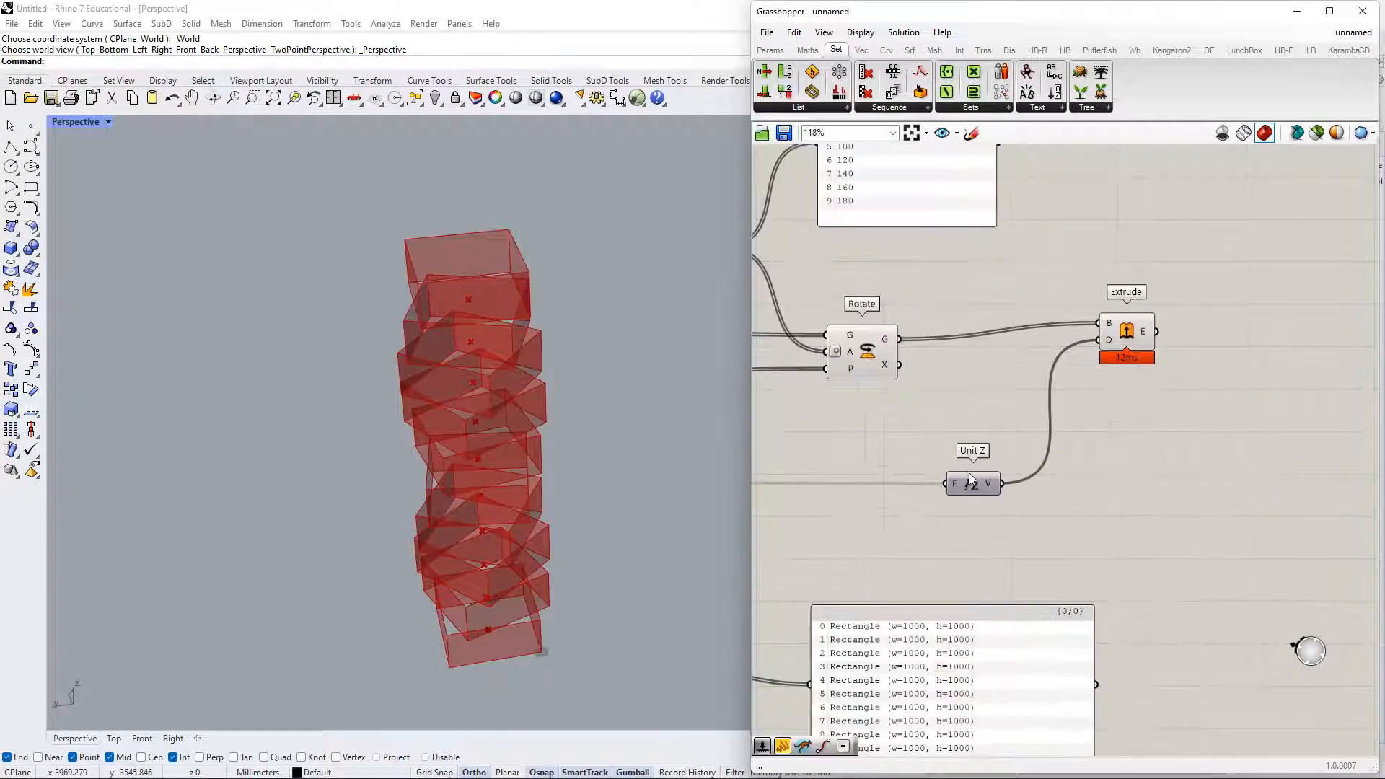
drag(970, 480, 874, 402)
drag(1105, 328, 965, 352)
- Add a Cap Holes component and connect Extrude's output to its B input
double_click(1078, 332)
text(cap)
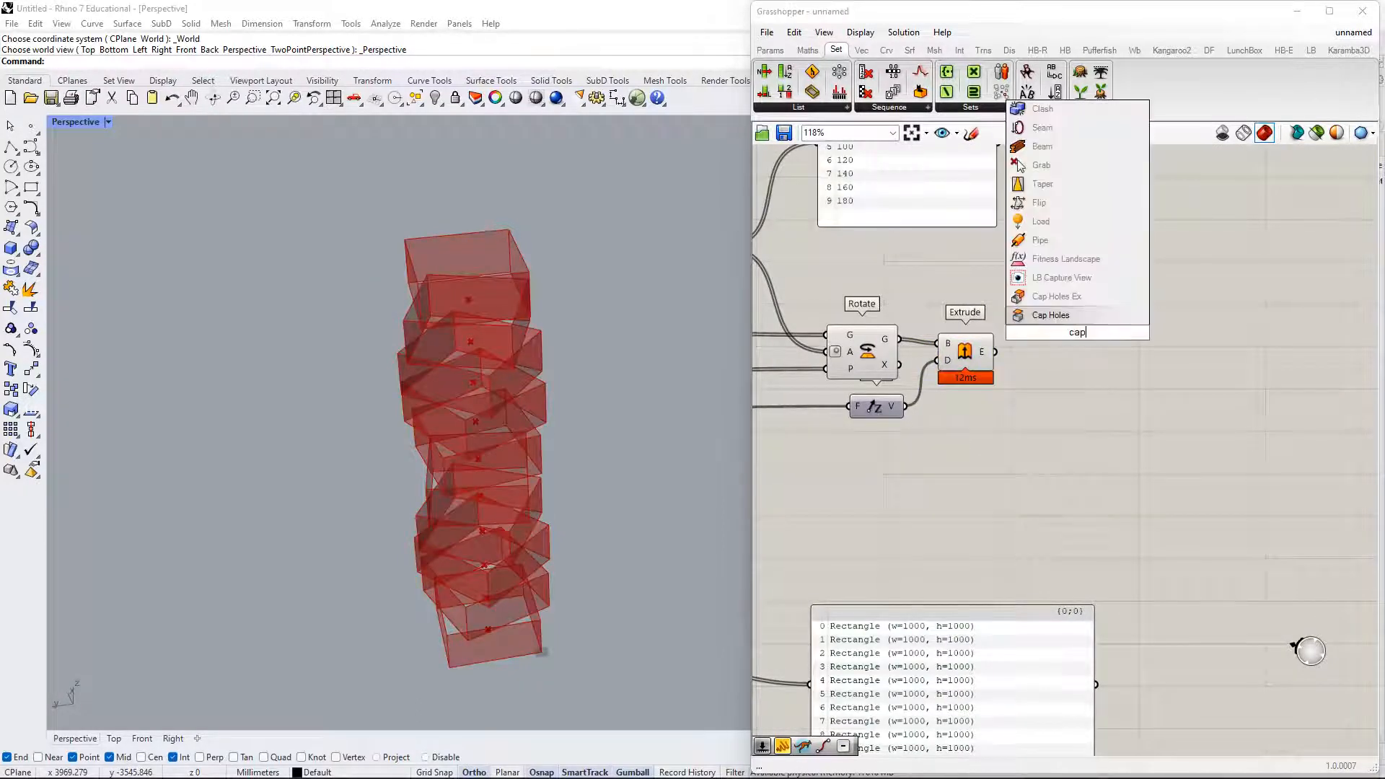
key(Return)
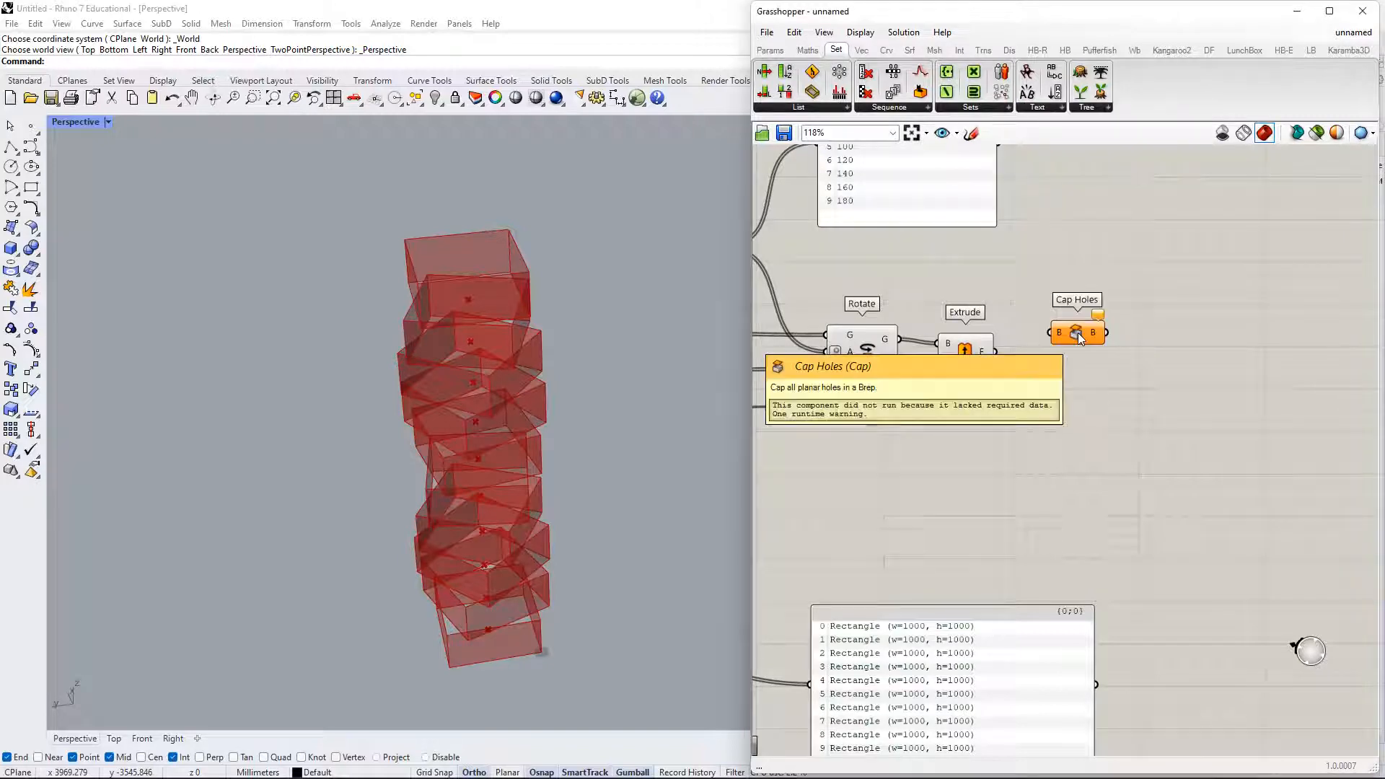
scroll(1047, 332, up, 3)
drag(1054, 333, 1025, 354)
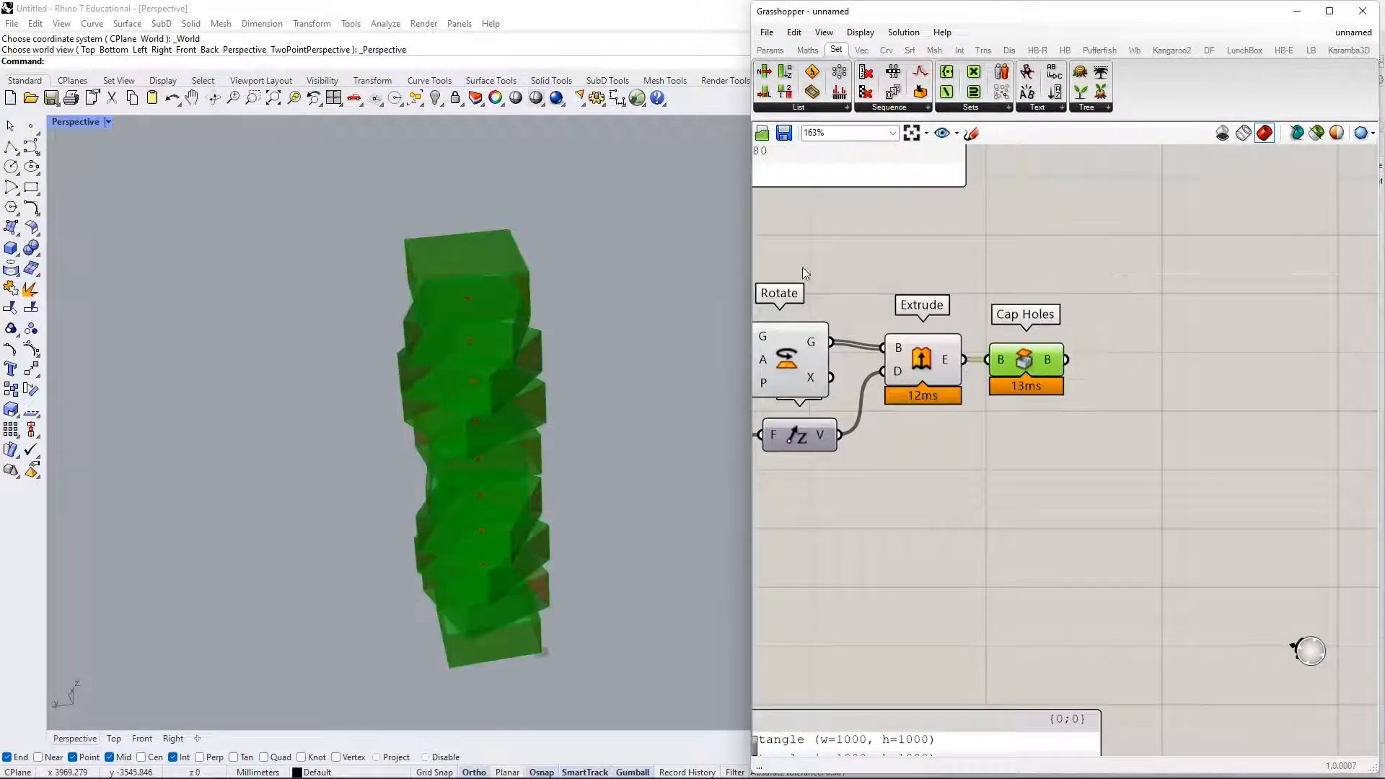
- Turn off the preview of the Rotate, Extrude and adjacent Unit Z components before Cap Holes
scroll(924, 359, down, 3)
right_drag(924, 358, 1227, 318)
drag(1249, 267, 1132, 391)
middle_click(1243, 220)
click(1286, 245)
- Turn off the preview of the Area component to hide its centroid points
scroll(1011, 426, down, 3)
right_drag(1012, 426, 1083, 316)
scroll(1083, 316, up, 3)
click(1114, 495)
right_click(1174, 487)
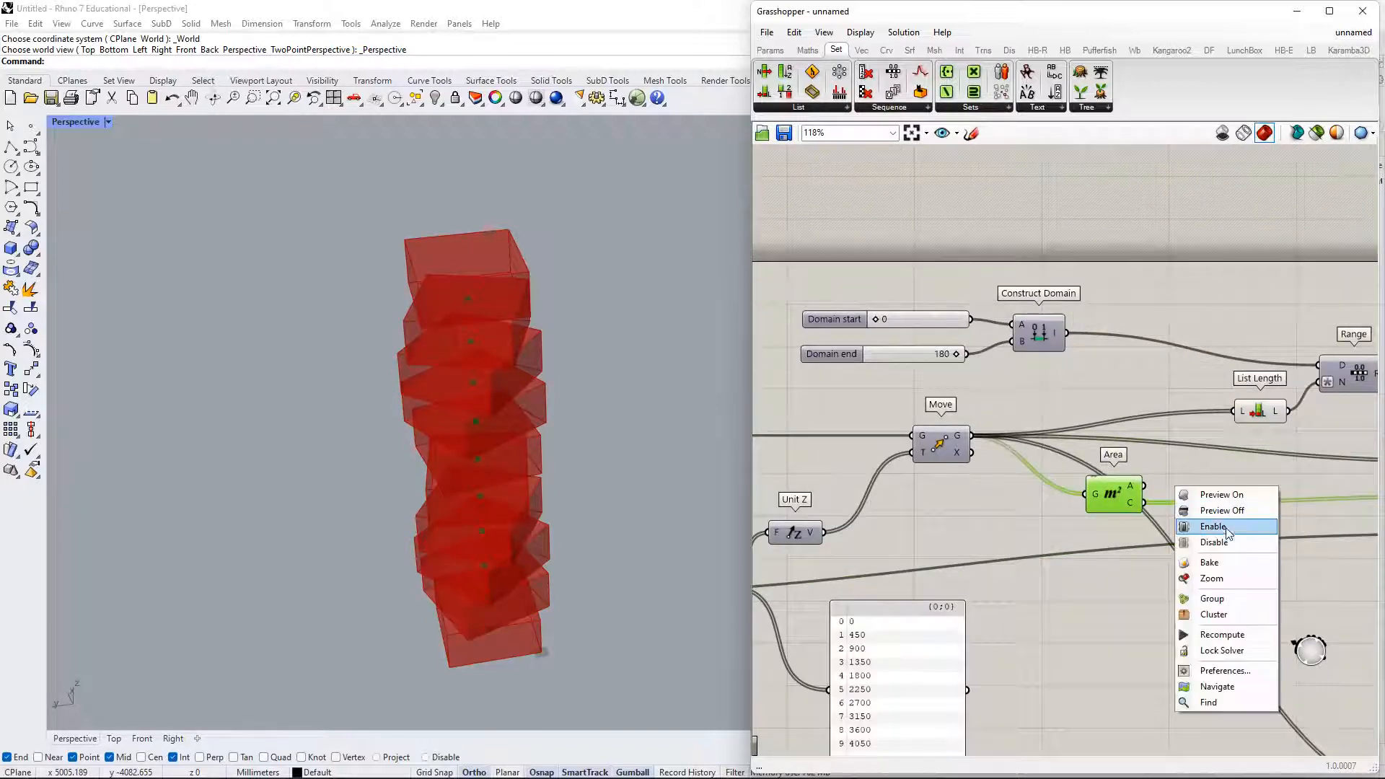
click(1231, 511)
- Set the Floor Heights slider to 273
scroll(991, 473, down, 2)
right_drag(878, 482, 1088, 420)
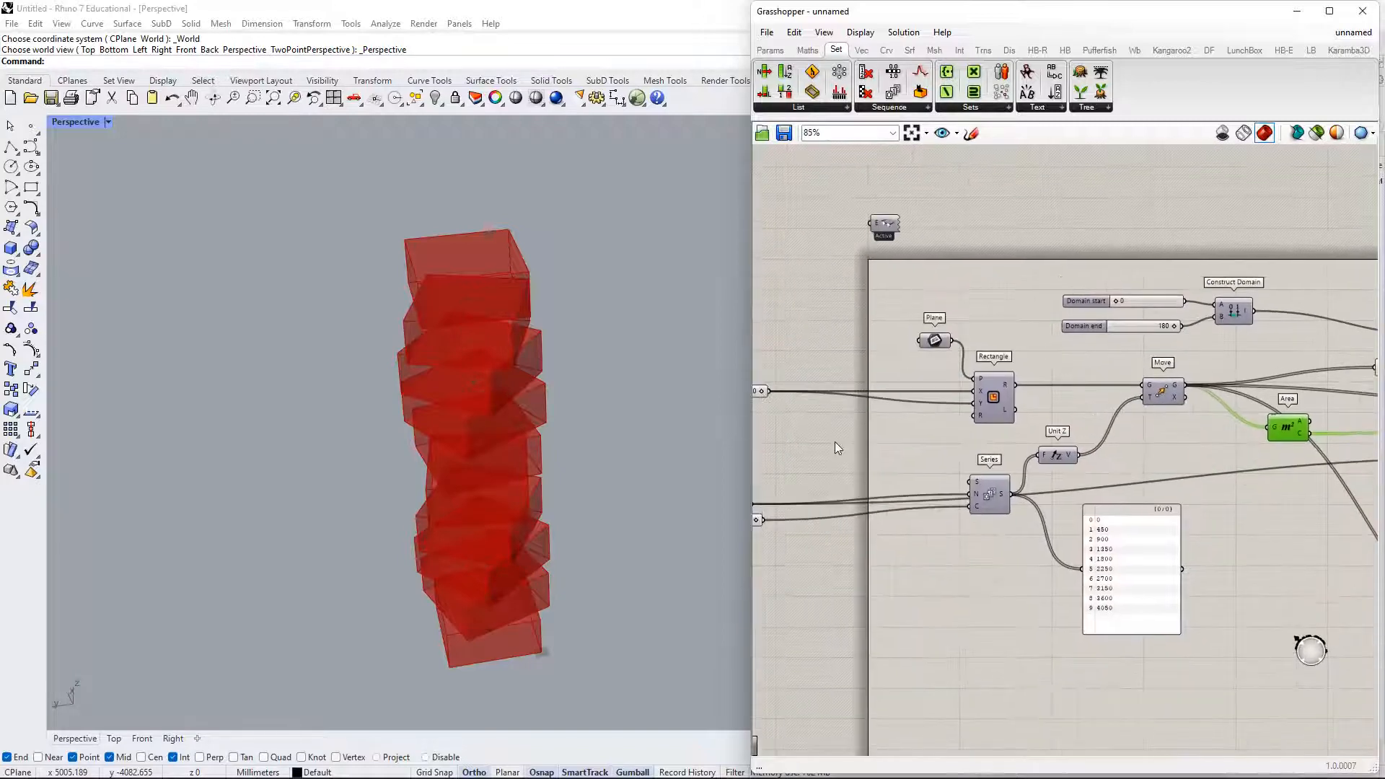
right_drag(606, 505, 603, 472)
scroll(891, 473, down, 1)
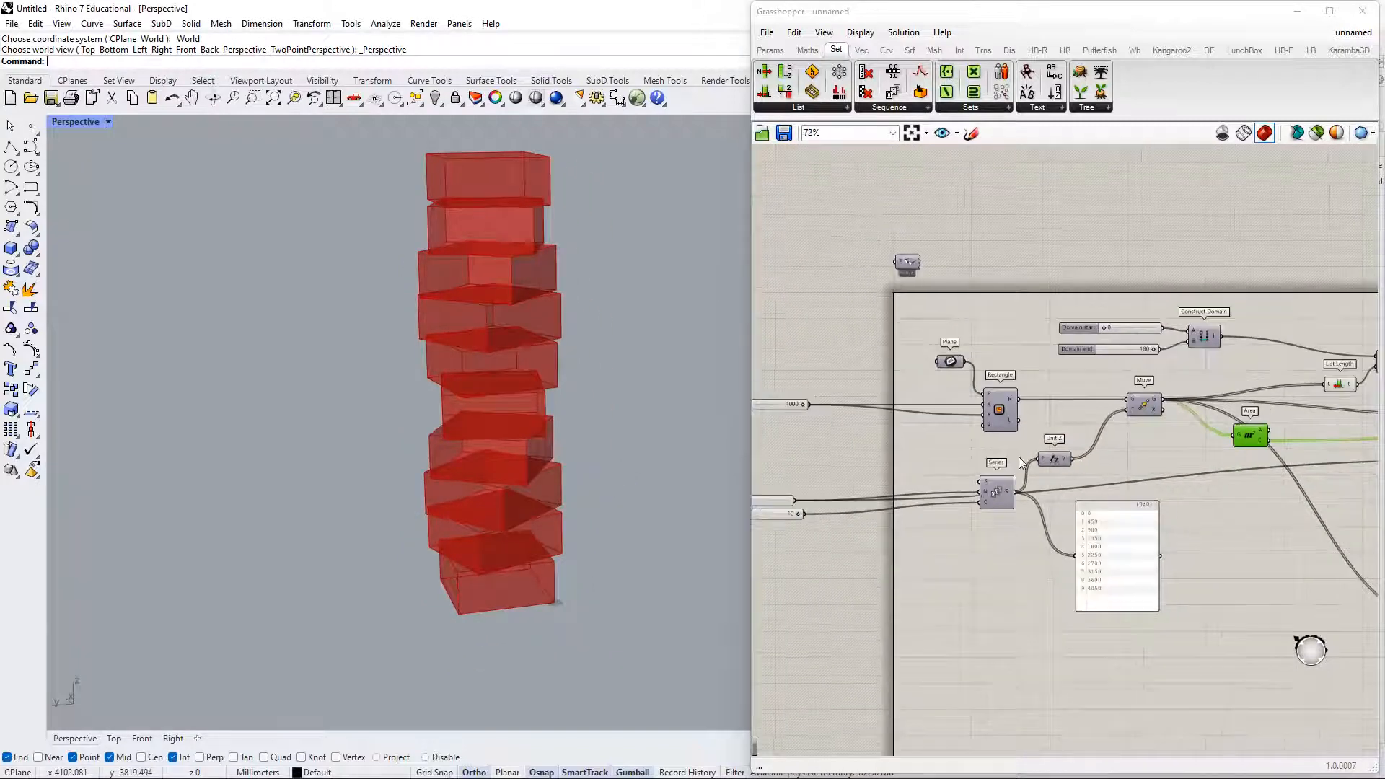
right_drag(853, 535, 1052, 545)
scroll(895, 516, up, 5)
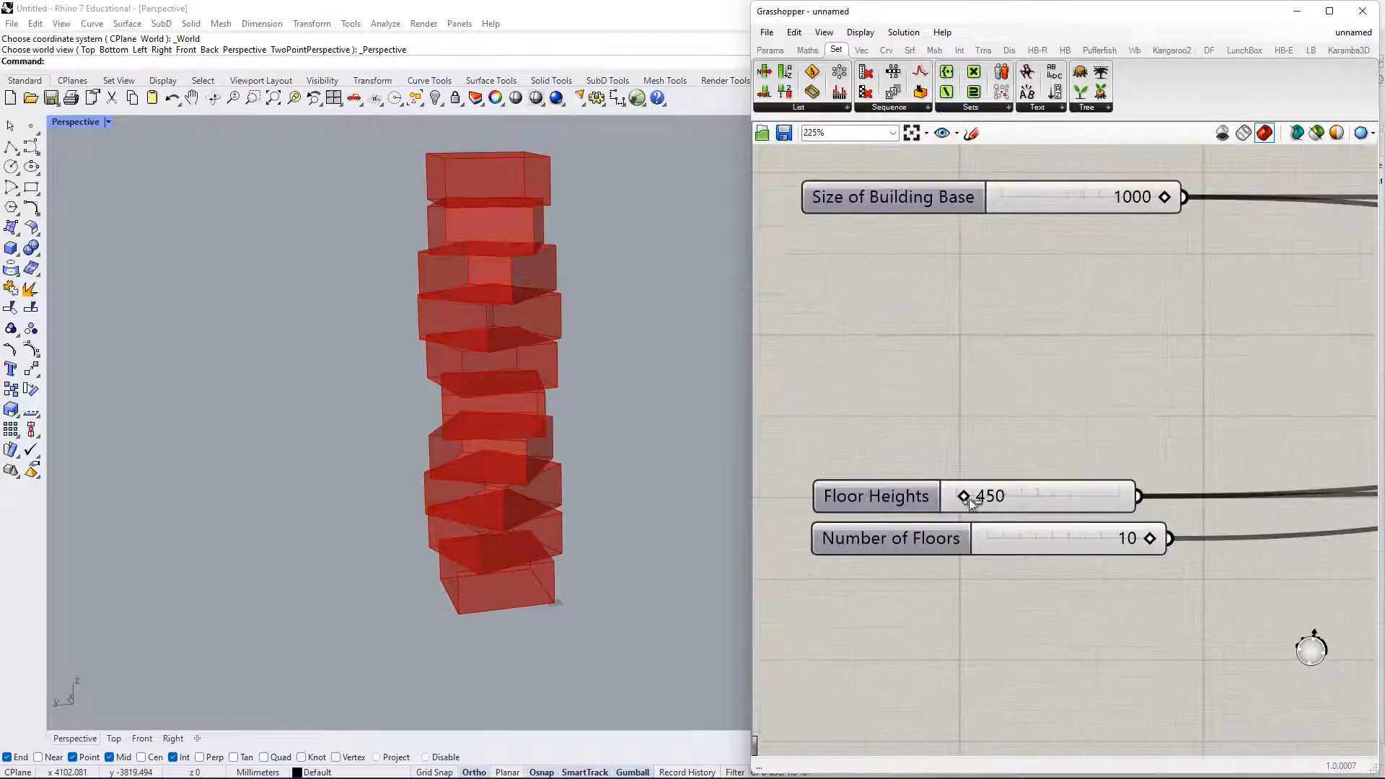
drag(972, 499, 969, 504)
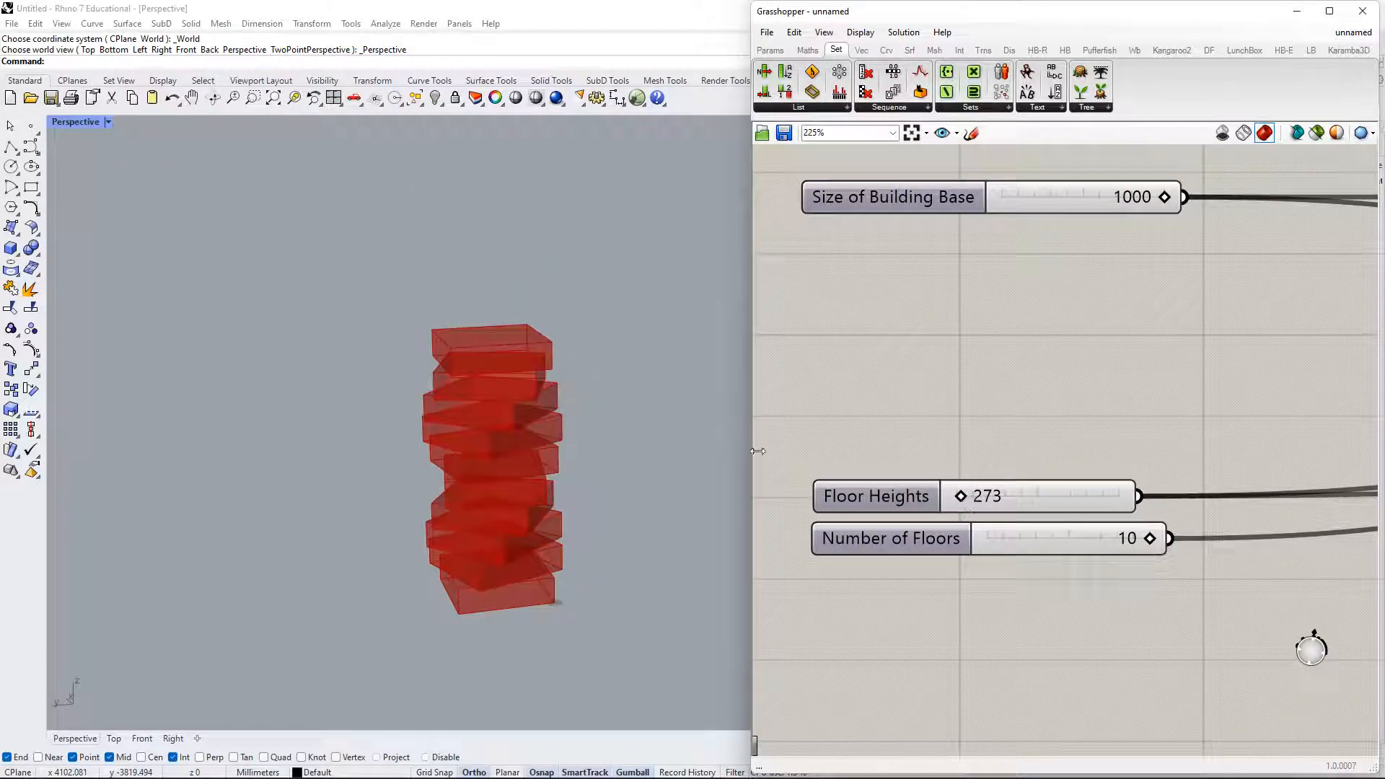
- Duplicate the Size of Building Base slider below the original and connect the copy to Rectangle's Y input
right_drag(367, 459, 426, 461)
right_drag(529, 482, 437, 464)
mouse_move(1164, 538)
mouse_down()
mouse_move(1124, 549)
mouse_move(1188, 535)
mouse_up()
scroll(966, 387, down, 3)
right_drag(966, 387, 1081, 303)
drag(1113, 294, 1115, 334)
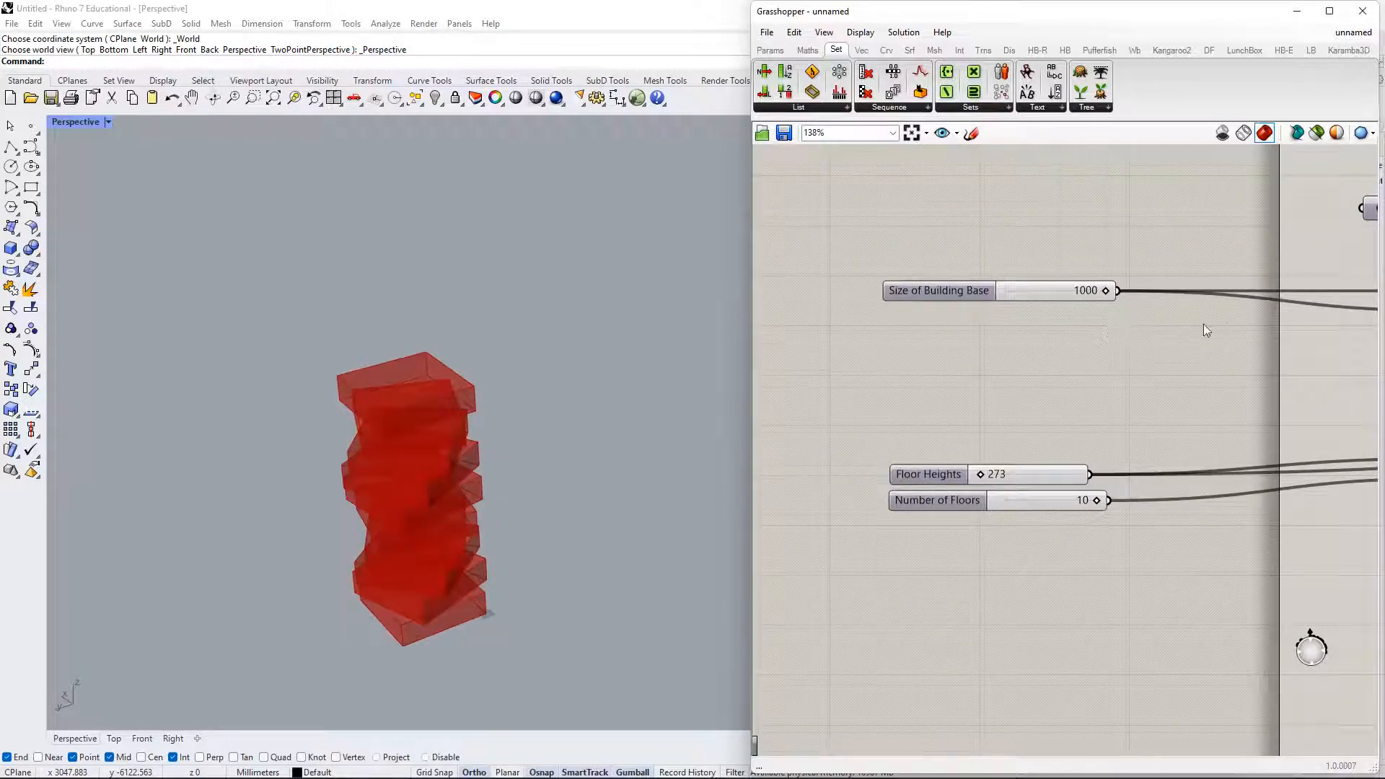
right_drag(1374, 322, 1158, 345)
right_drag(845, 334, 950, 319)
alt+drag(866, 309, 897, 344)
right_drag(1028, 354, 969, 371)
drag(951, 353, 1272, 338)
right_drag(931, 344, 1098, 339)
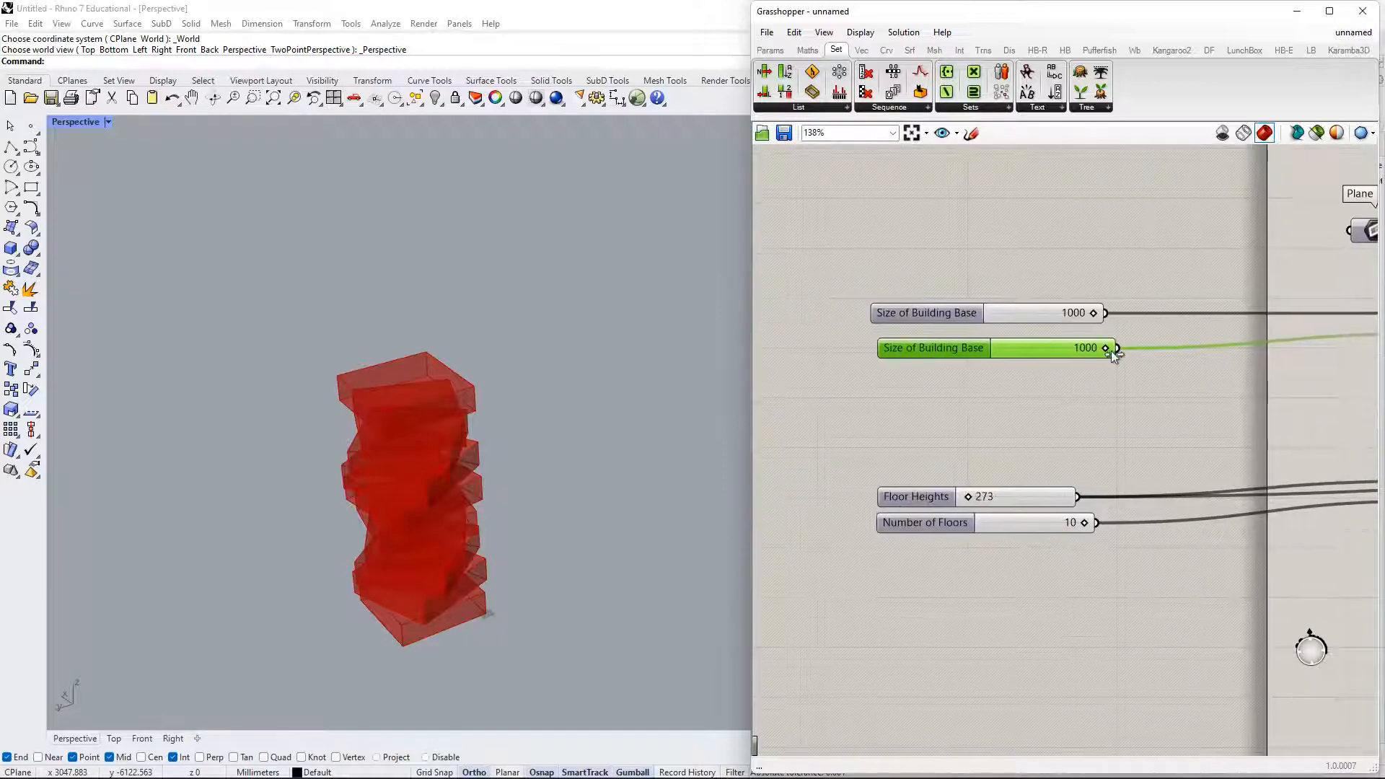
- Set the original Size of Building Base slider to 863 and its copy to 615
drag(1111, 351, 1079, 314)
scroll(1181, 475, down, 3)
right_drag(1229, 494, 1005, 384)
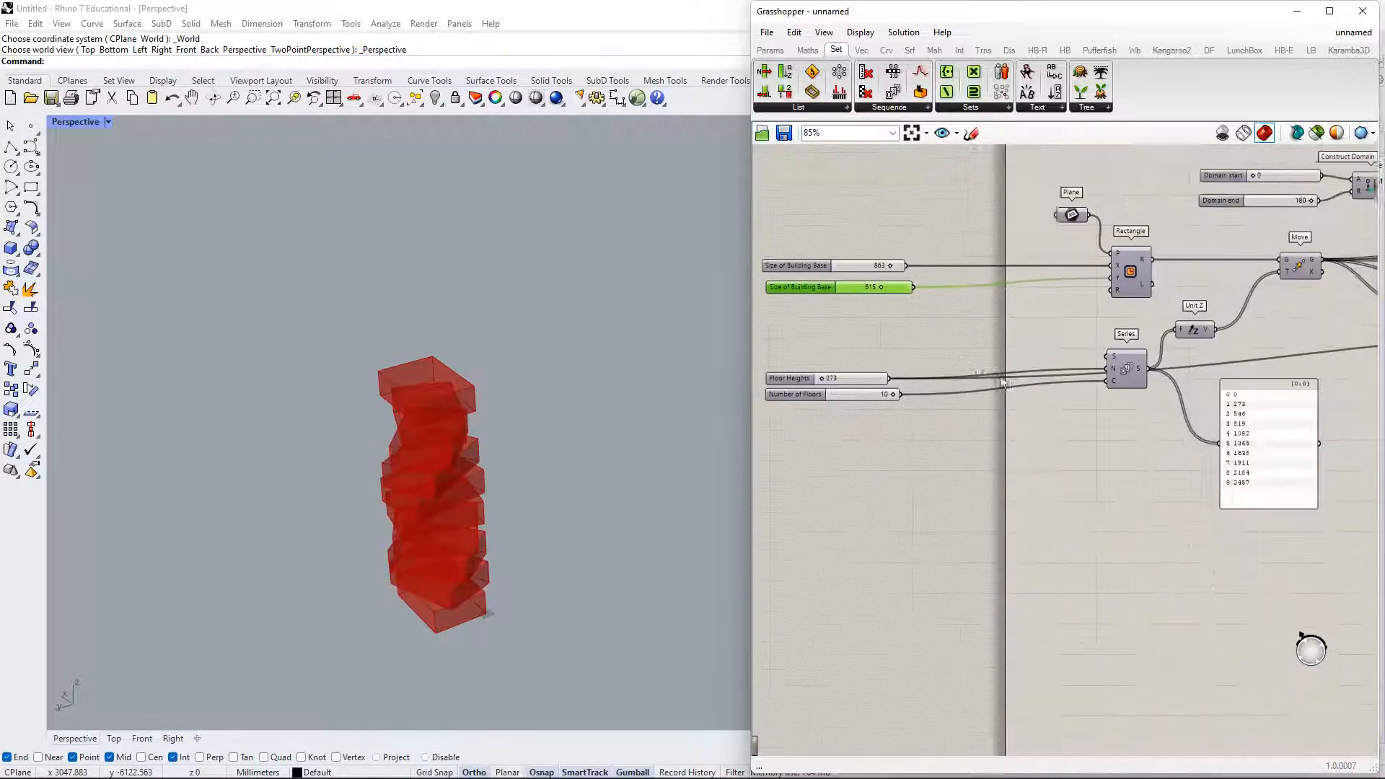
- Delete the panel that displays Range's rotation values
scroll(1077, 410, down, 2)
right_drag(1172, 485, 953, 548)
right_drag(1232, 426, 1015, 452)
scroll(1063, 314, up, 2)
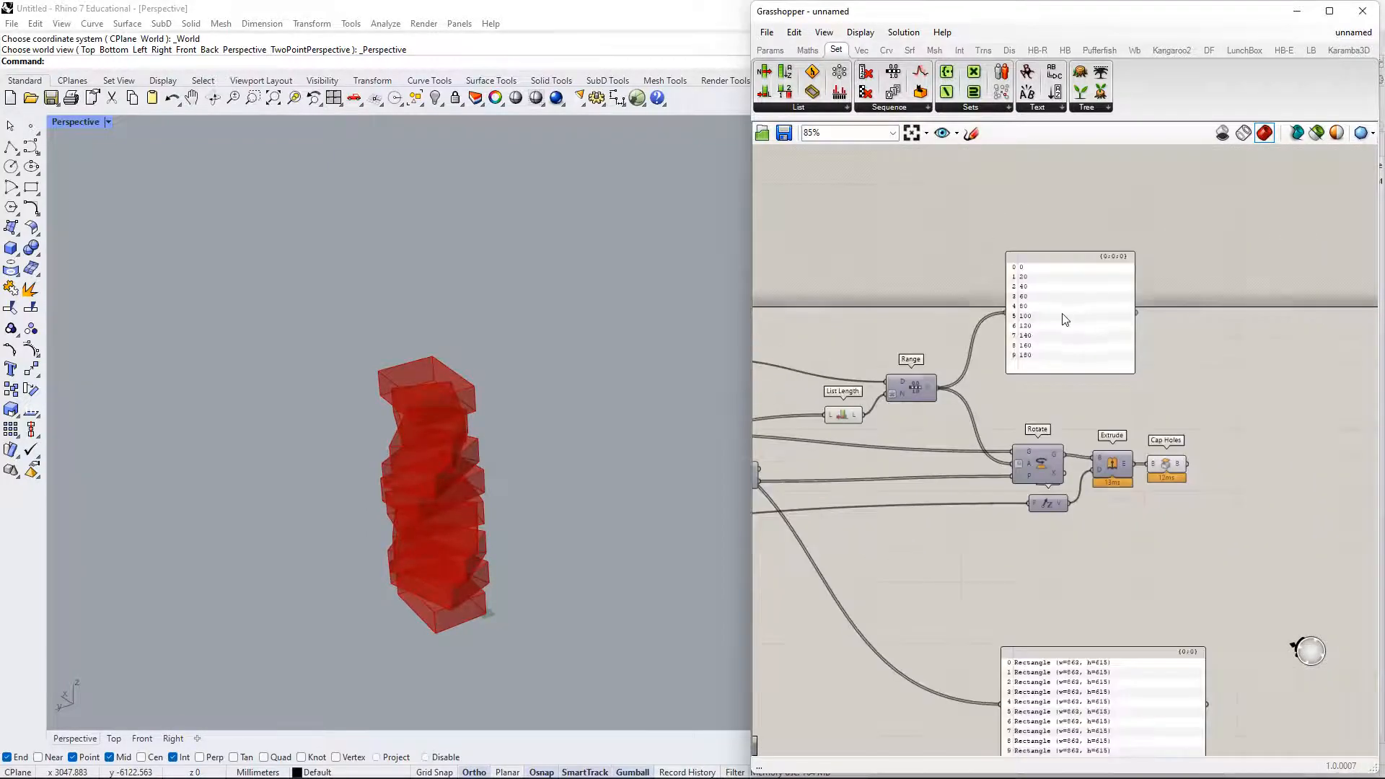
click(1065, 319)
right_drag(1072, 348, 1129, 304)
key(Delete)
- Move the Domain end slider into line beneath the Domain start slider and examine the tower's twist
right_drag(1052, 374, 1168, 368)
right_drag(963, 339, 1108, 327)
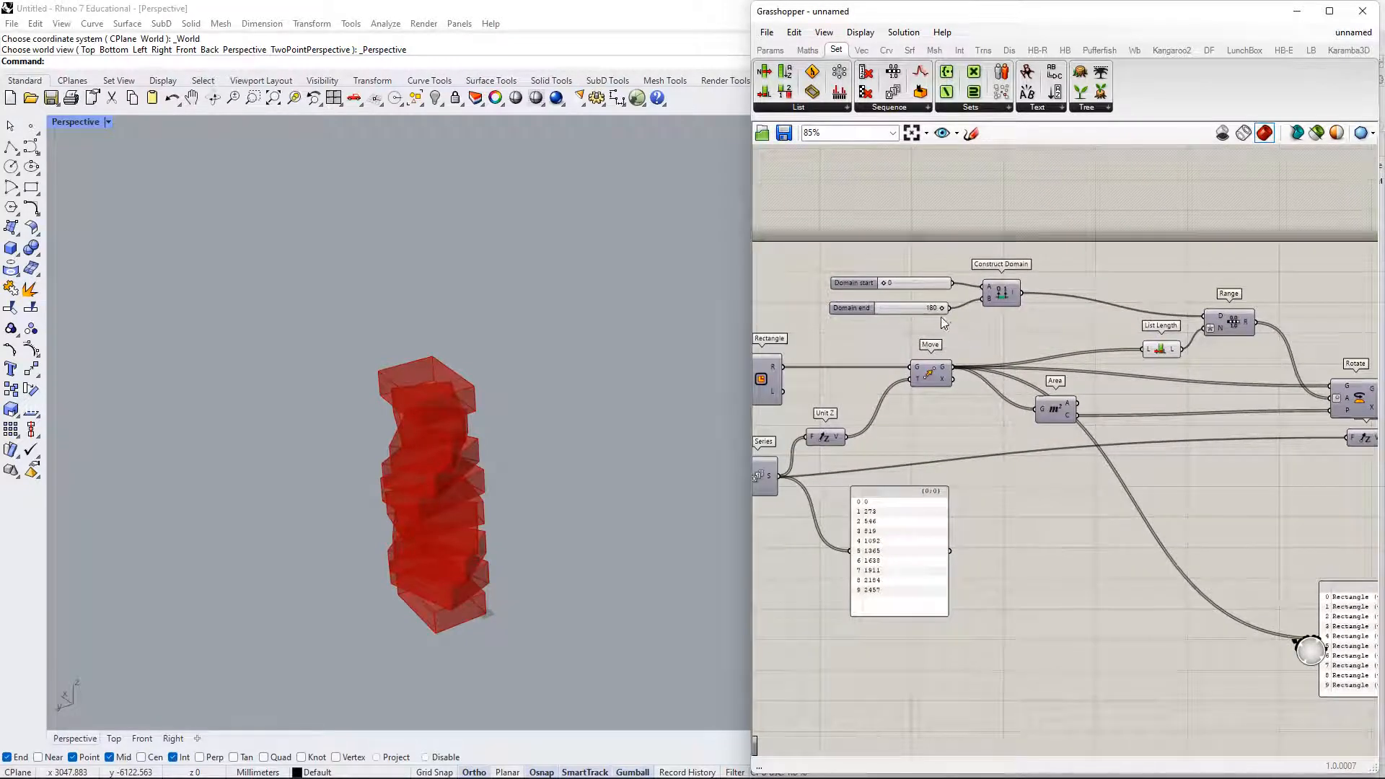
scroll(941, 317, up, 5)
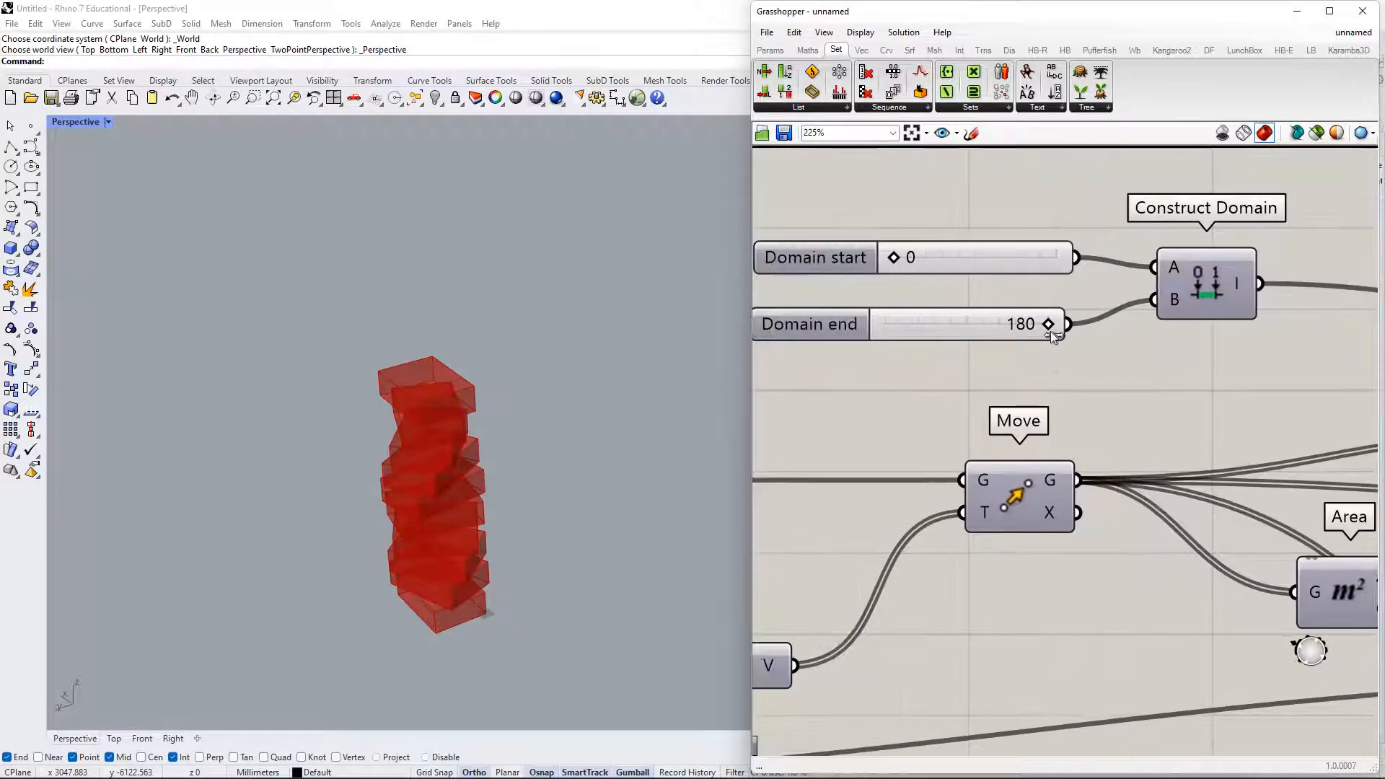
mouse_move(1050, 333)
mouse_down()
mouse_move(1020, 325)
mouse_move(1051, 318)
mouse_up()
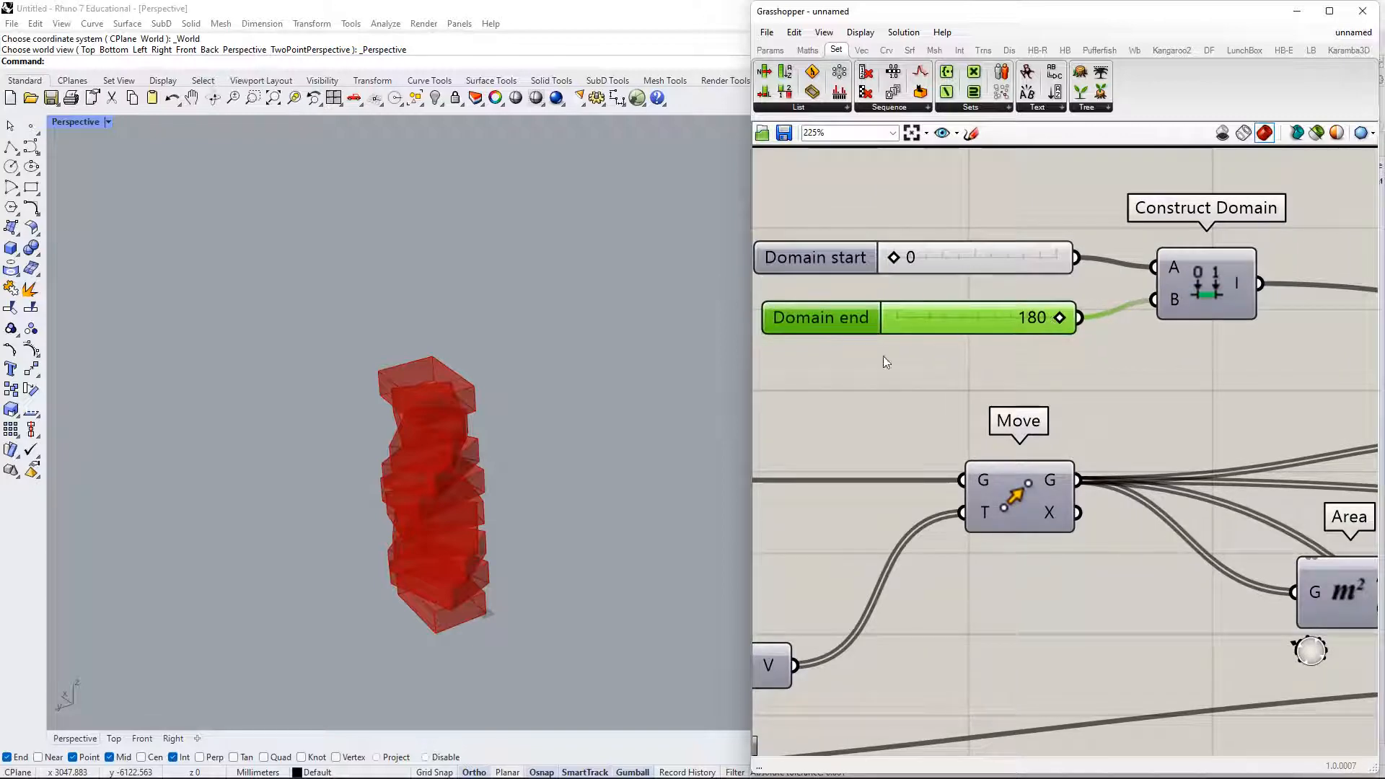
right_drag(390, 537, 358, 465)
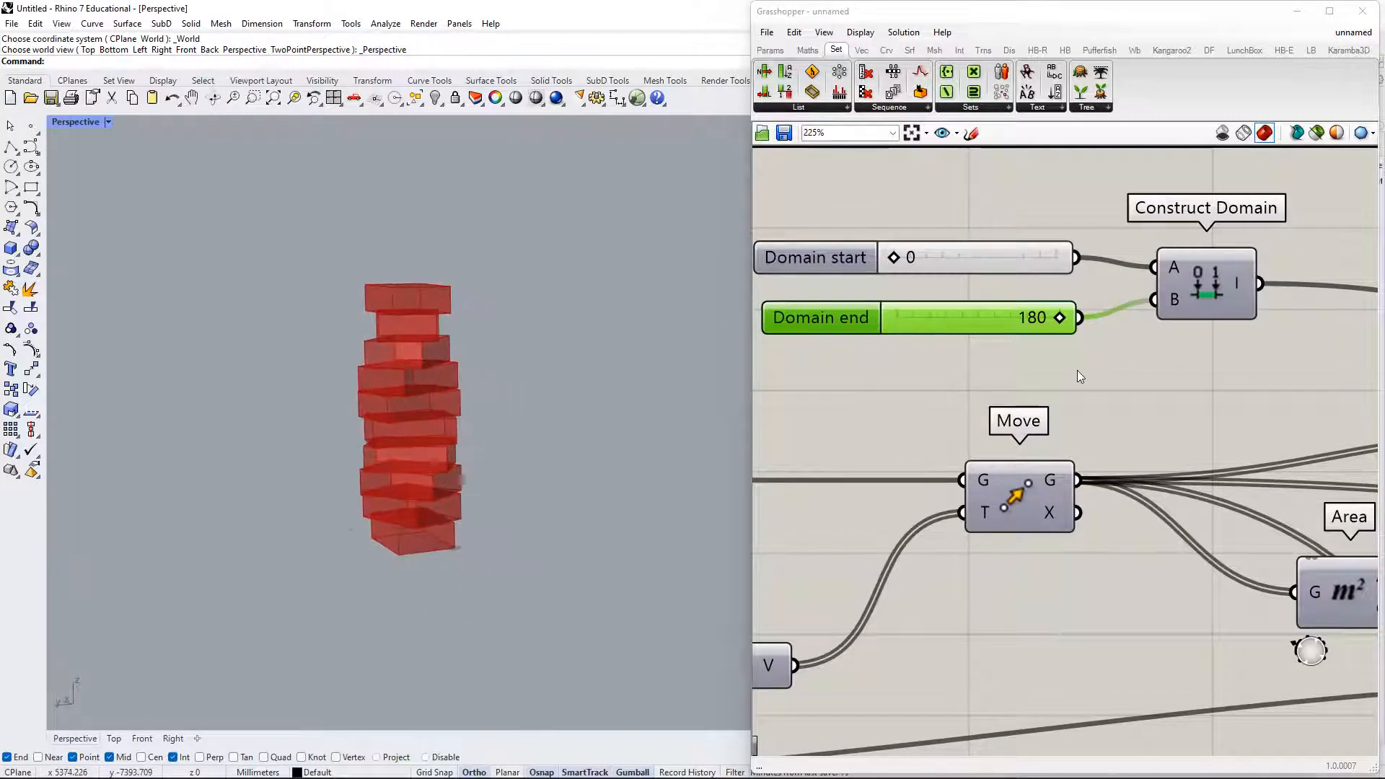
right_drag(1077, 371, 1130, 375)
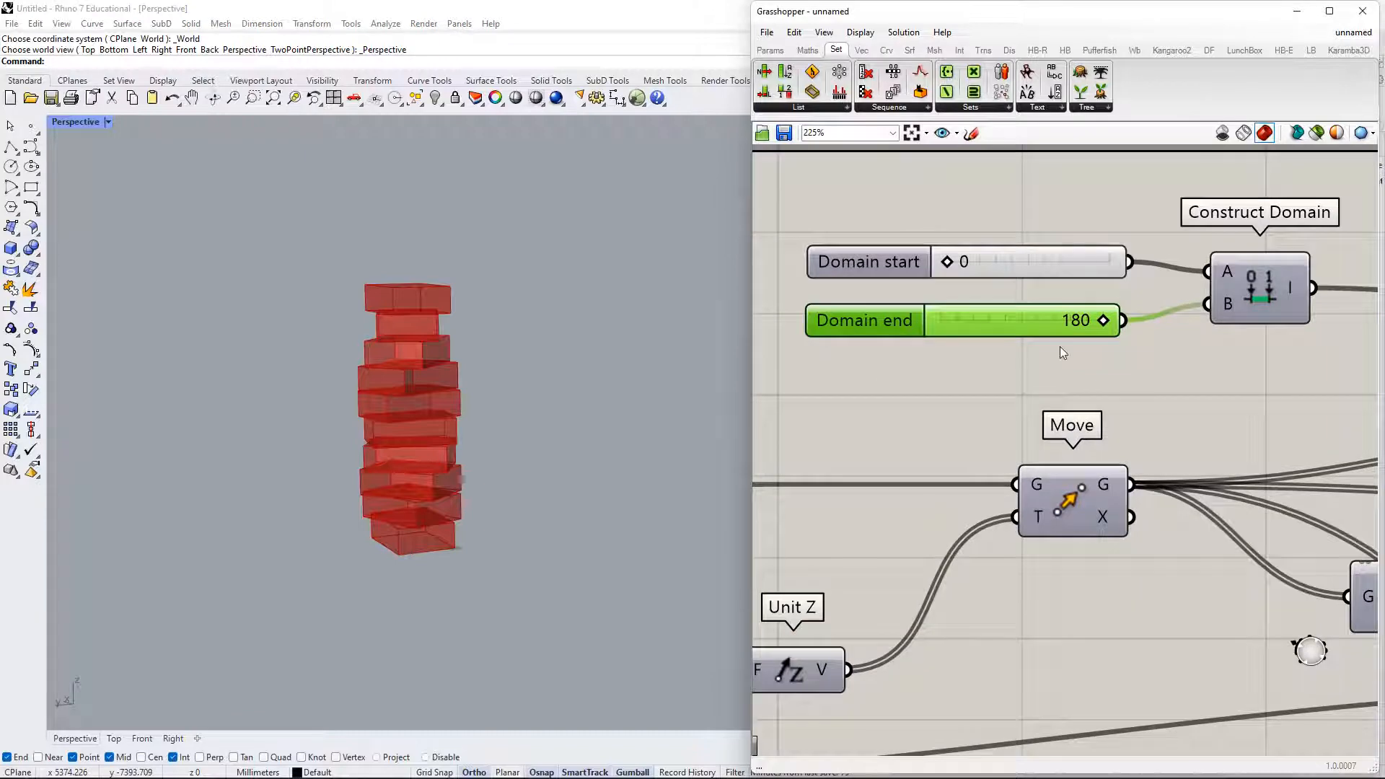
right_drag(1169, 328, 1141, 372)
click(1221, 335)
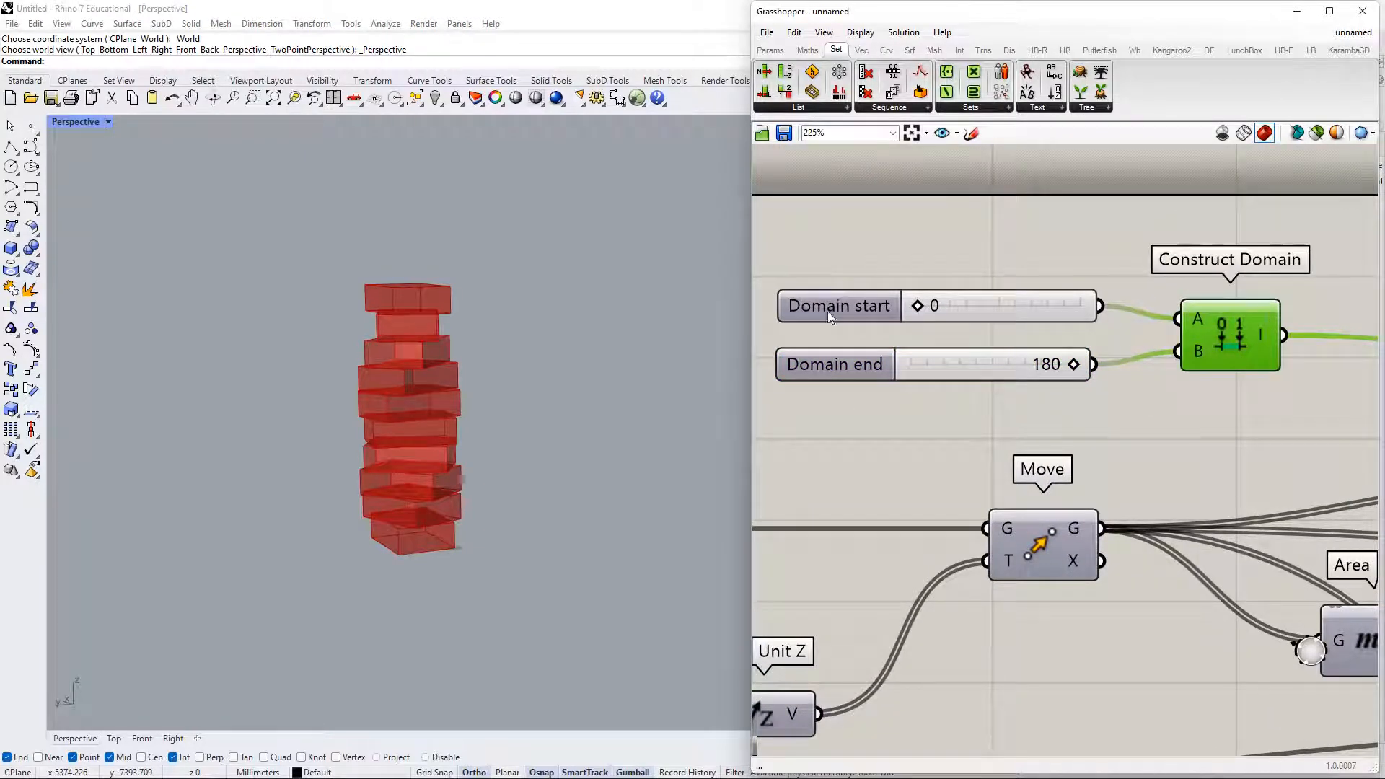
right_drag(461, 395, 454, 488)
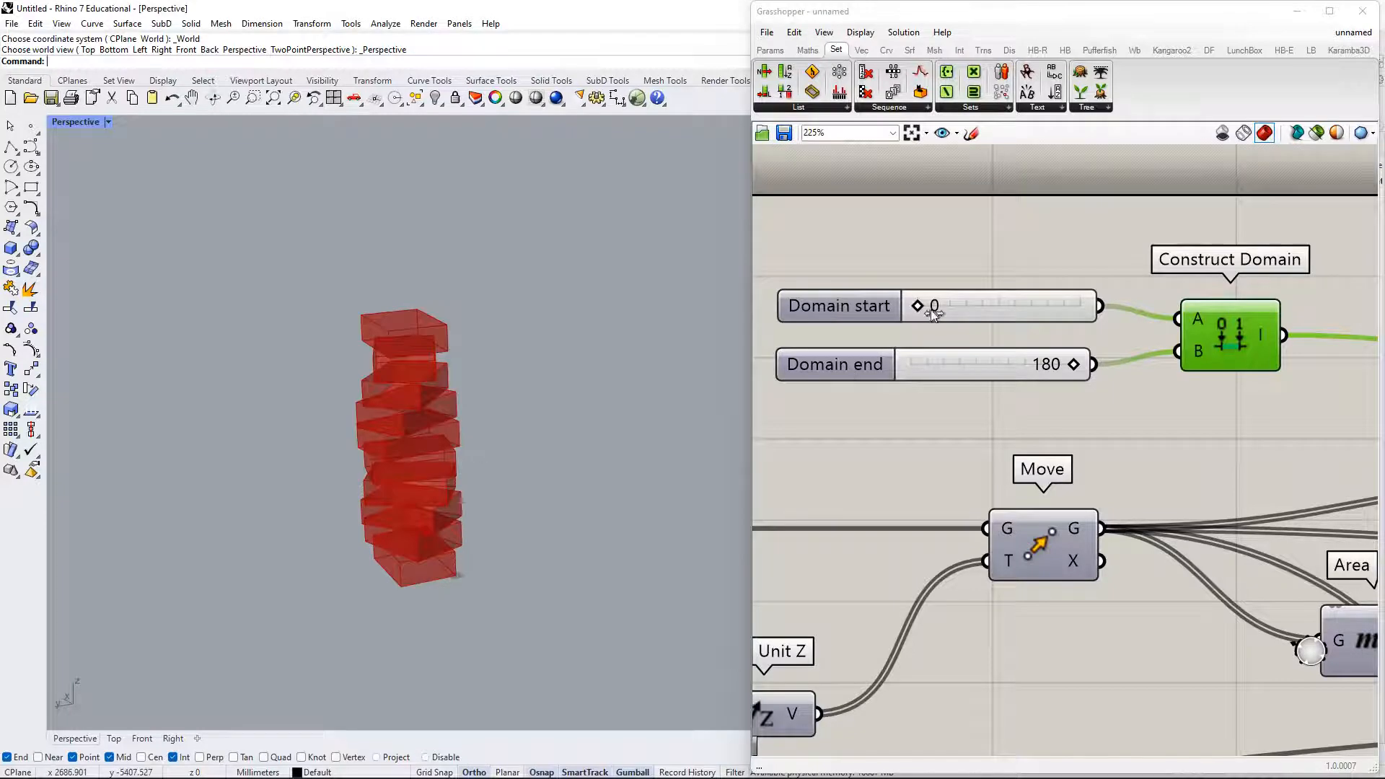
scroll(942, 309, down, 3)
right_drag(1313, 289, 1058, 306)
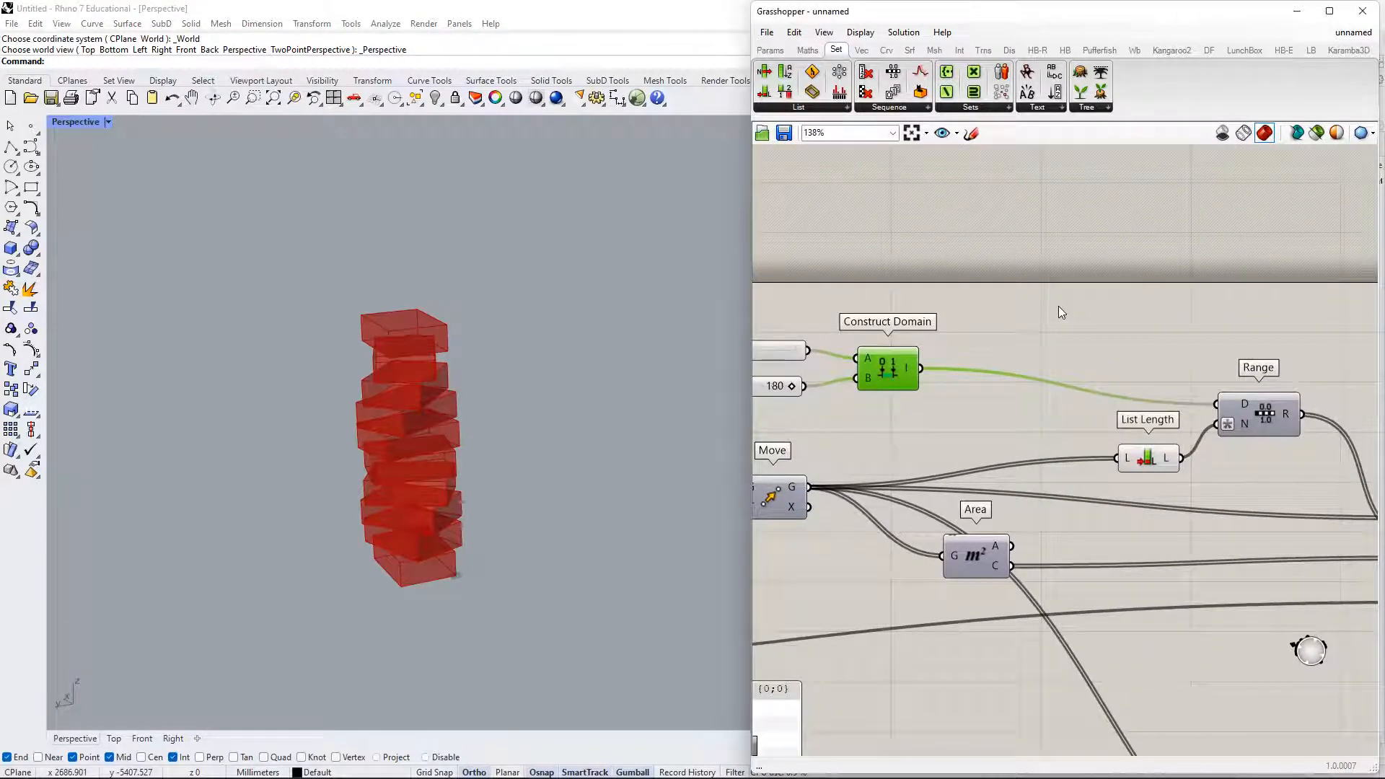
- Add a panel connected to Range's R output and enlarge it above Rotate so all values fit
click(1059, 305)
right_drag(1177, 363, 1076, 358)
double_click(1273, 324)
text(//)
key(Return)
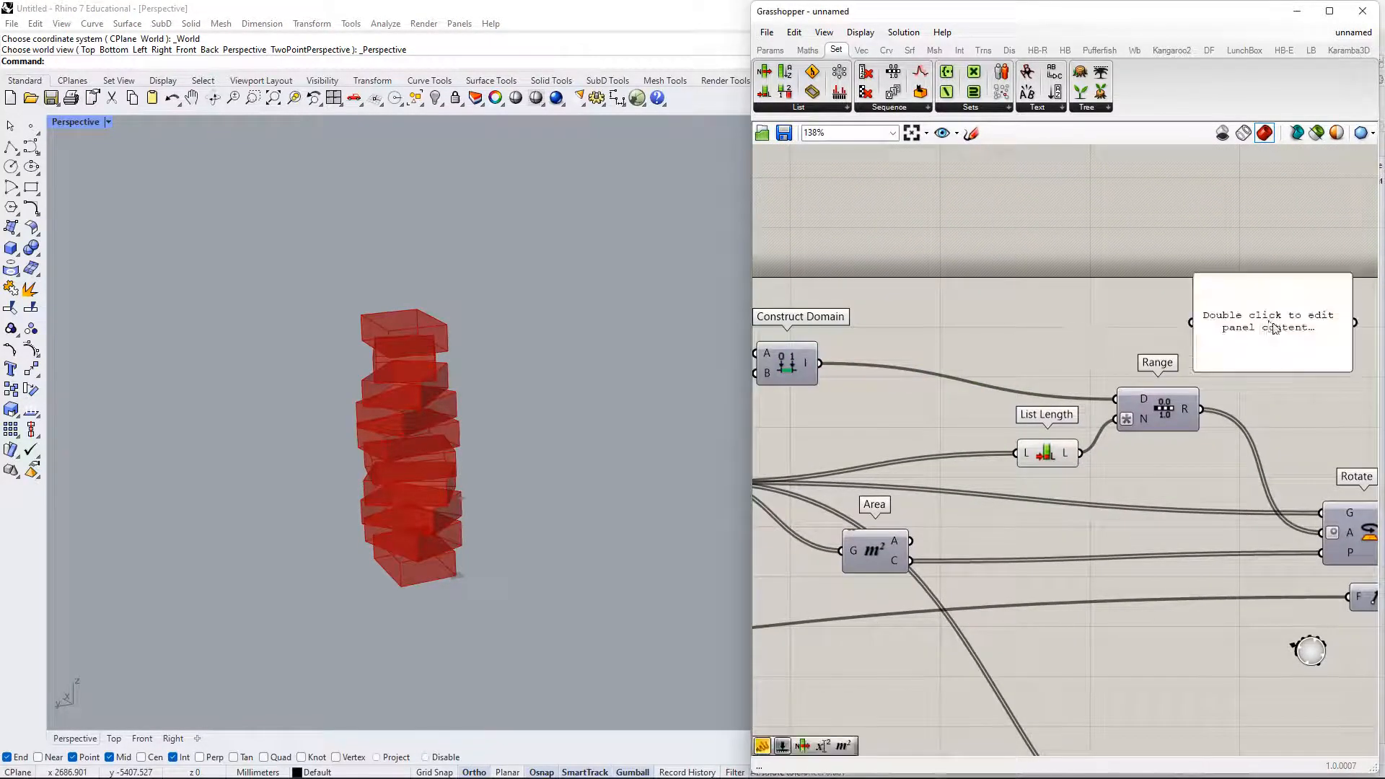
drag(1198, 326, 1202, 410)
right_drag(1276, 345, 1190, 359)
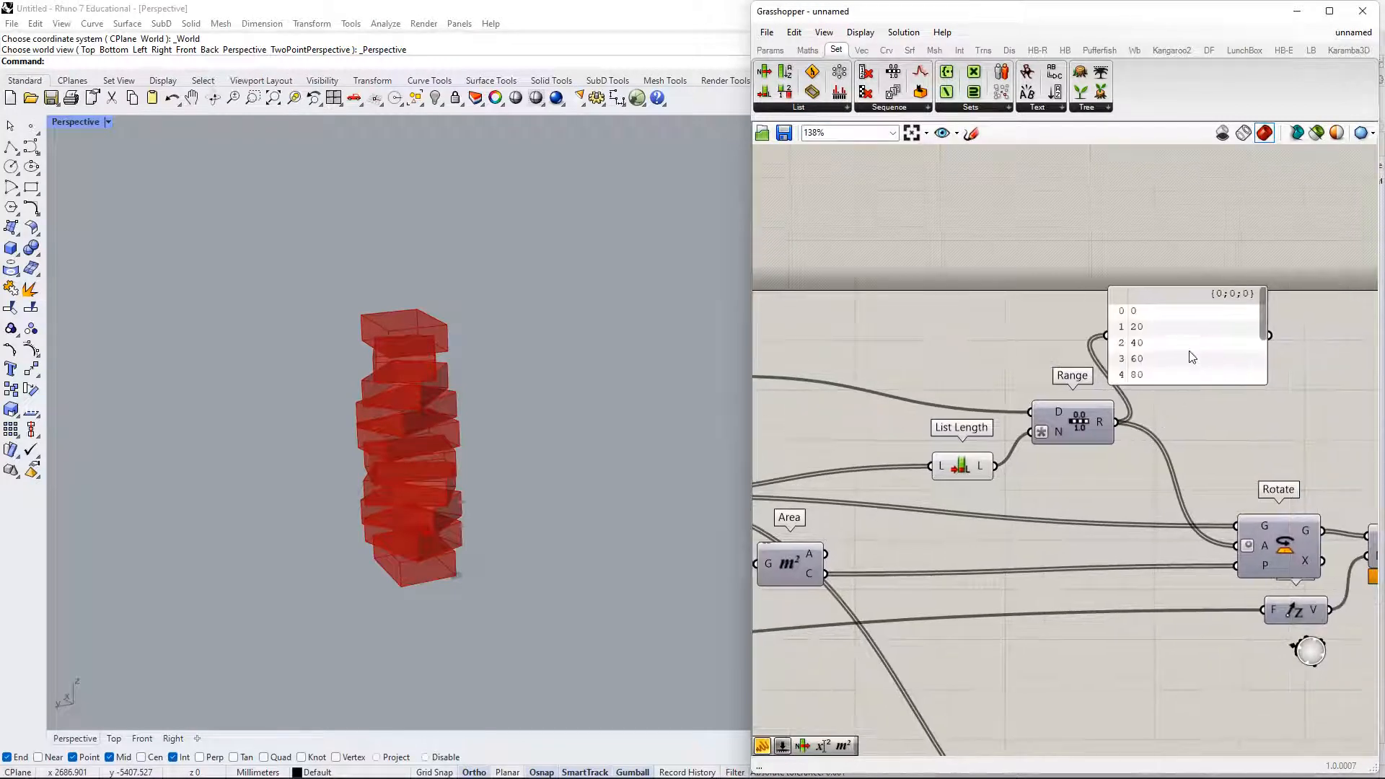
drag(1191, 359, 1272, 443)
drag(1202, 300, 1203, 267)
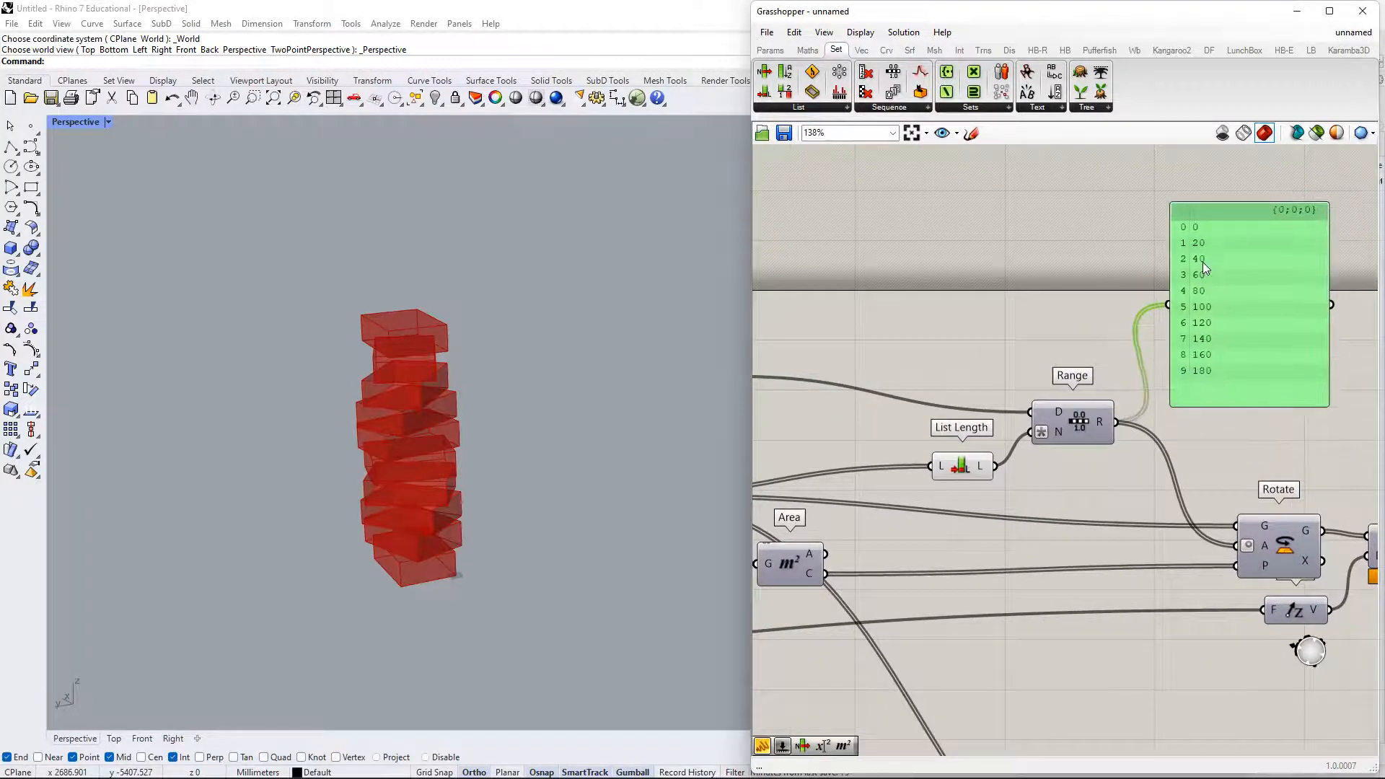
- Set the Domain end slider to 90
right_drag(1190, 245, 1213, 239)
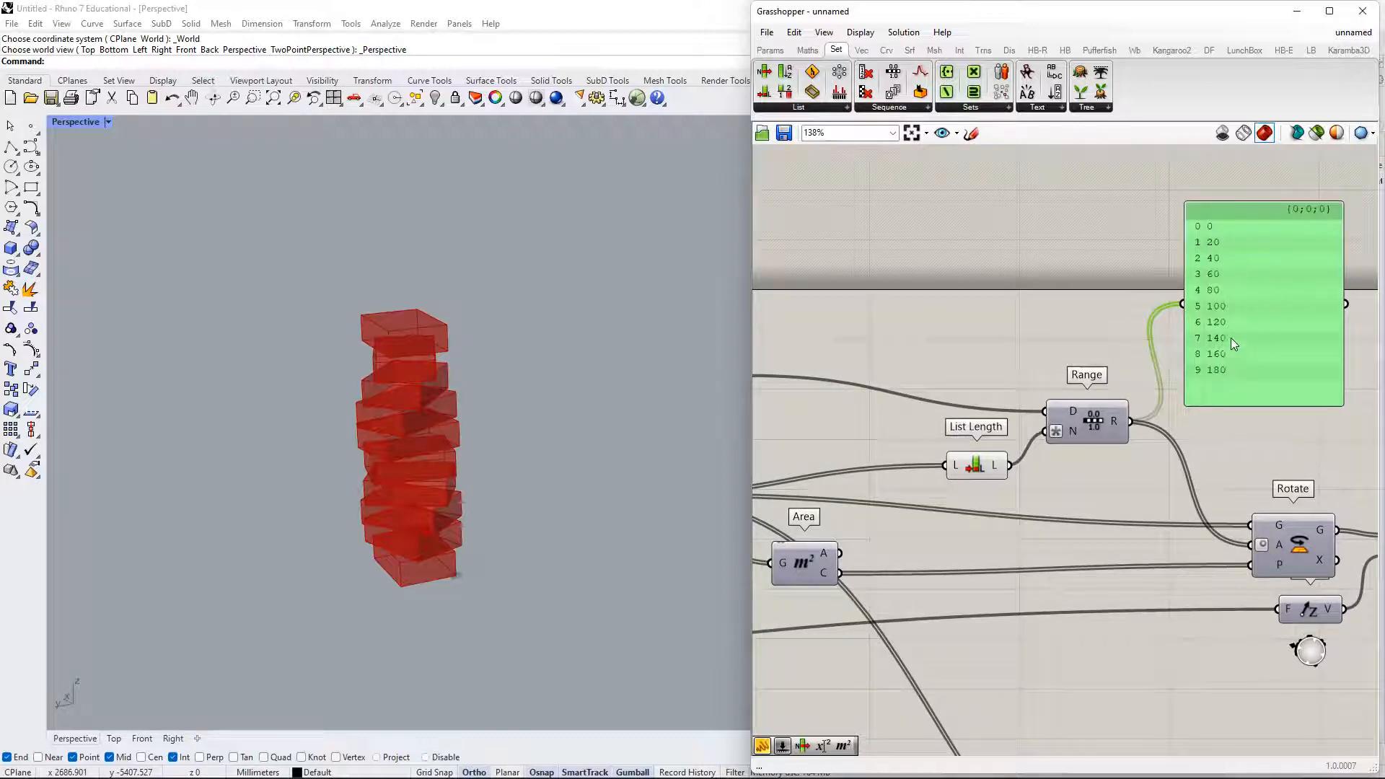
right_drag(1219, 375, 1254, 360)
right_drag(847, 313, 1094, 291)
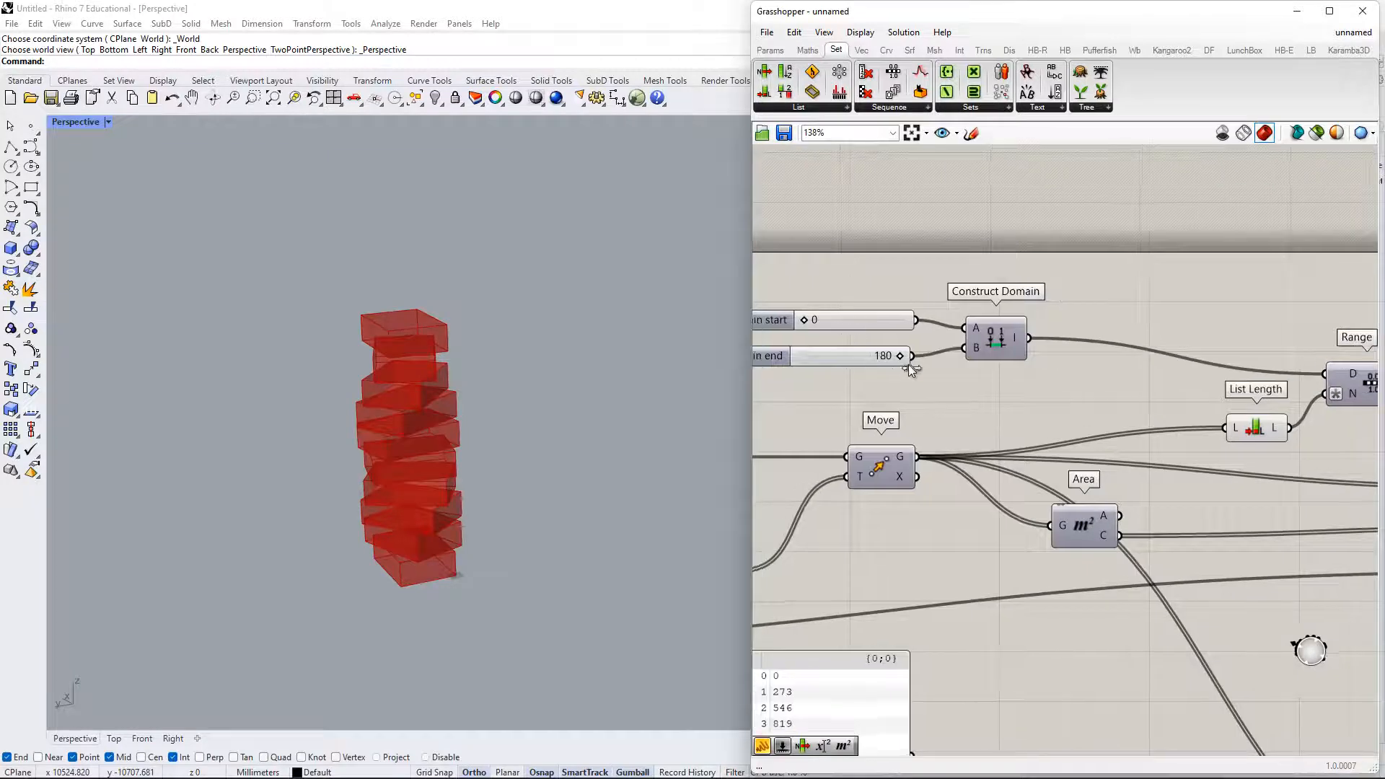
drag(909, 367, 873, 367)
drag(860, 365, 846, 357)
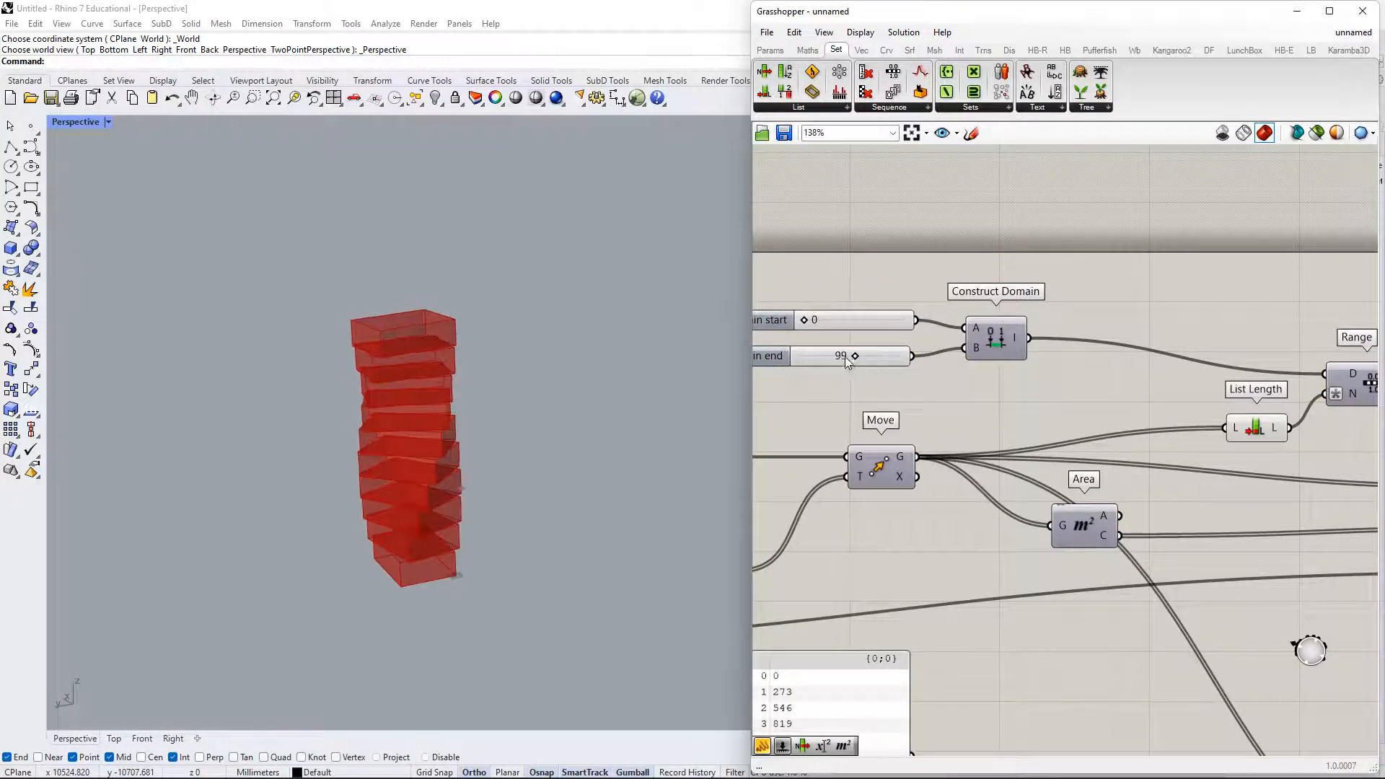
double_click(846, 357)
click(888, 355)
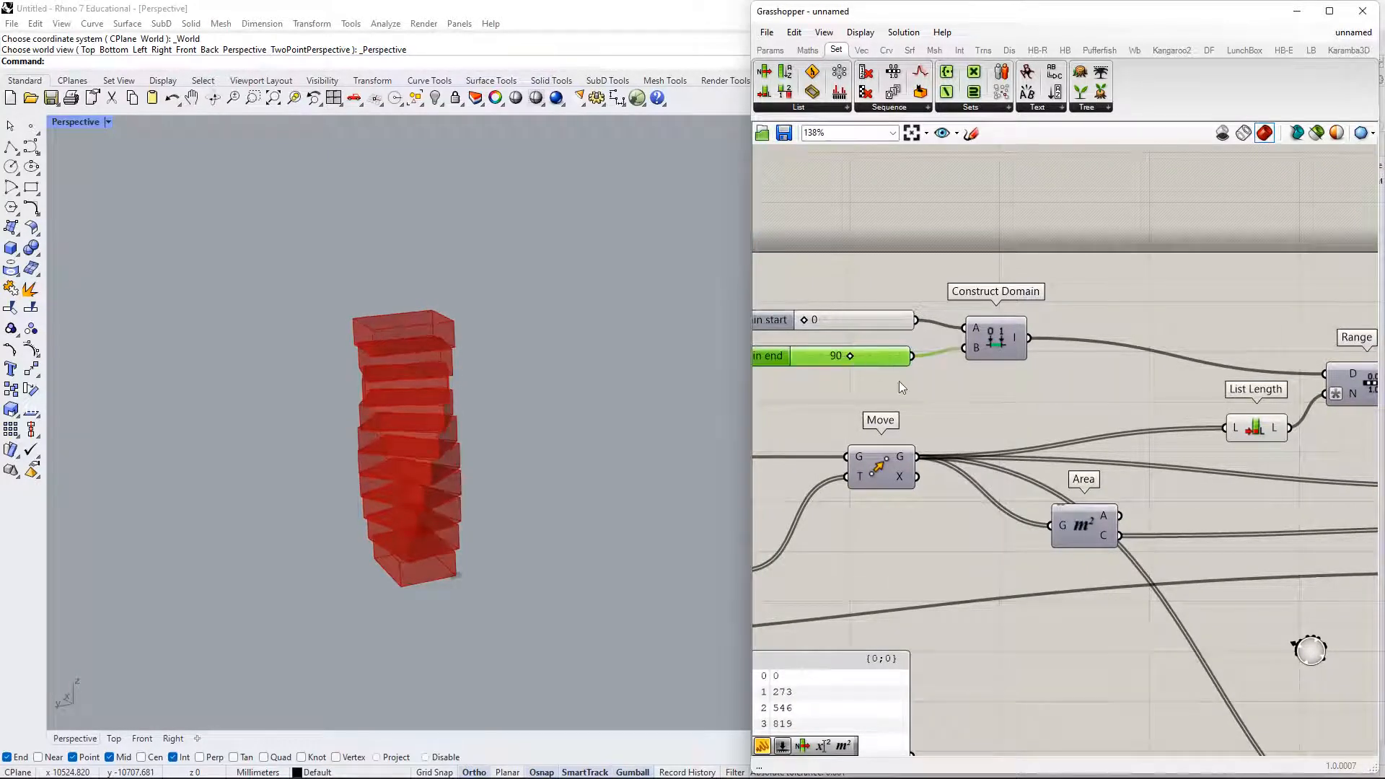
scroll(895, 385, down, 1)
click(1002, 386)
- Examine the rotation values in the Range panel against the tower's floors from base to top
right_drag(521, 430, 552, 399)
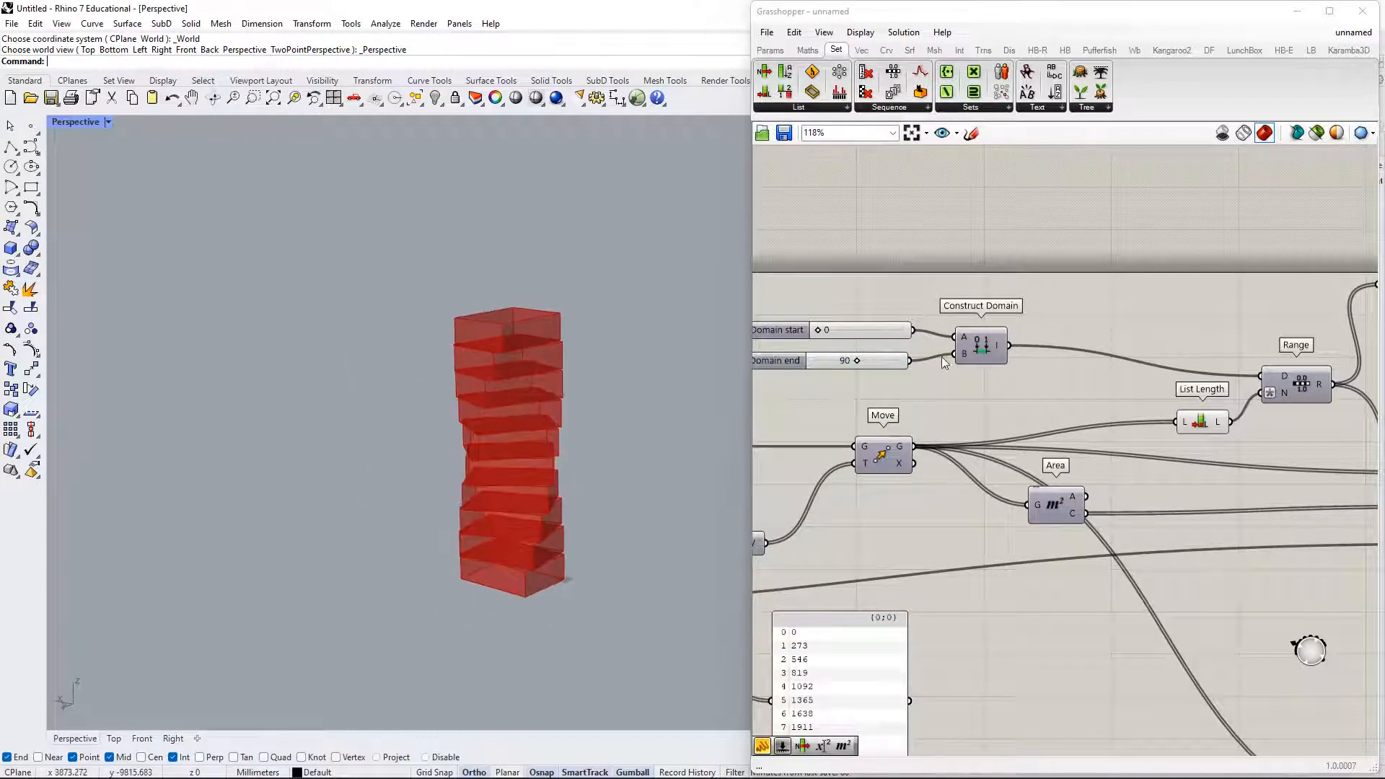
scroll(1050, 384, down, 2)
right_drag(1050, 384, 936, 391)
scroll(1267, 356, up, 3)
right_drag(1242, 345, 1147, 402)
scroll(1118, 394, up, 3)
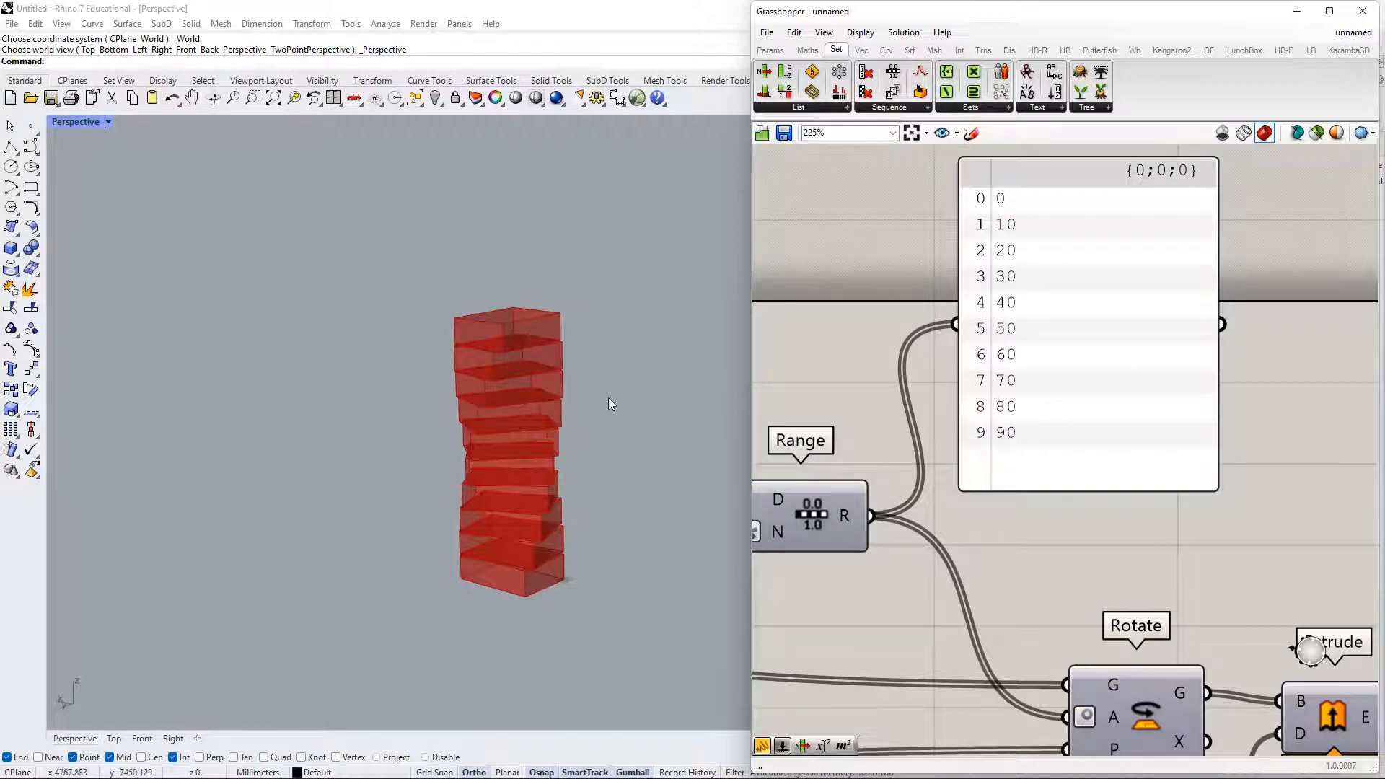
right_drag(608, 398, 563, 455)
scroll(450, 573, up, 5)
right_drag(450, 573, 503, 561)
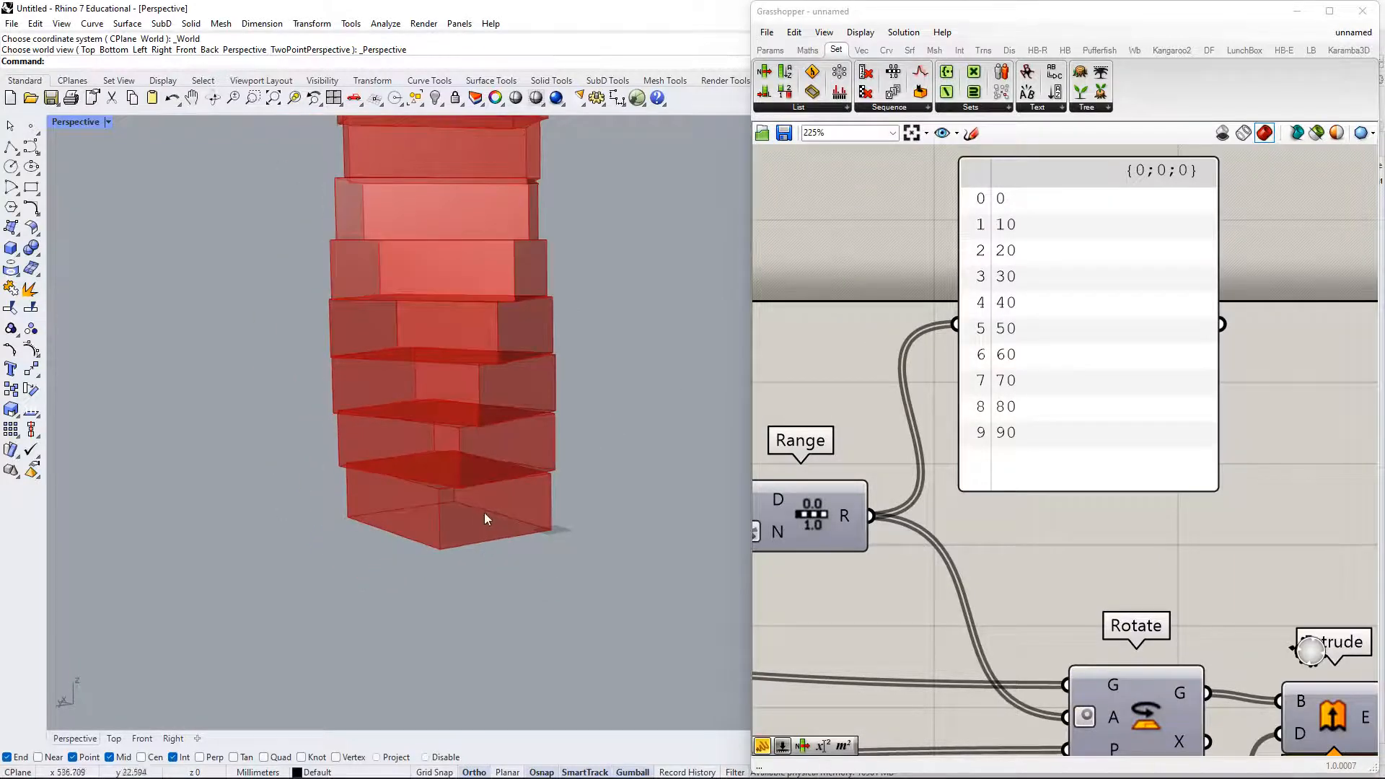
right_drag(484, 514, 603, 525)
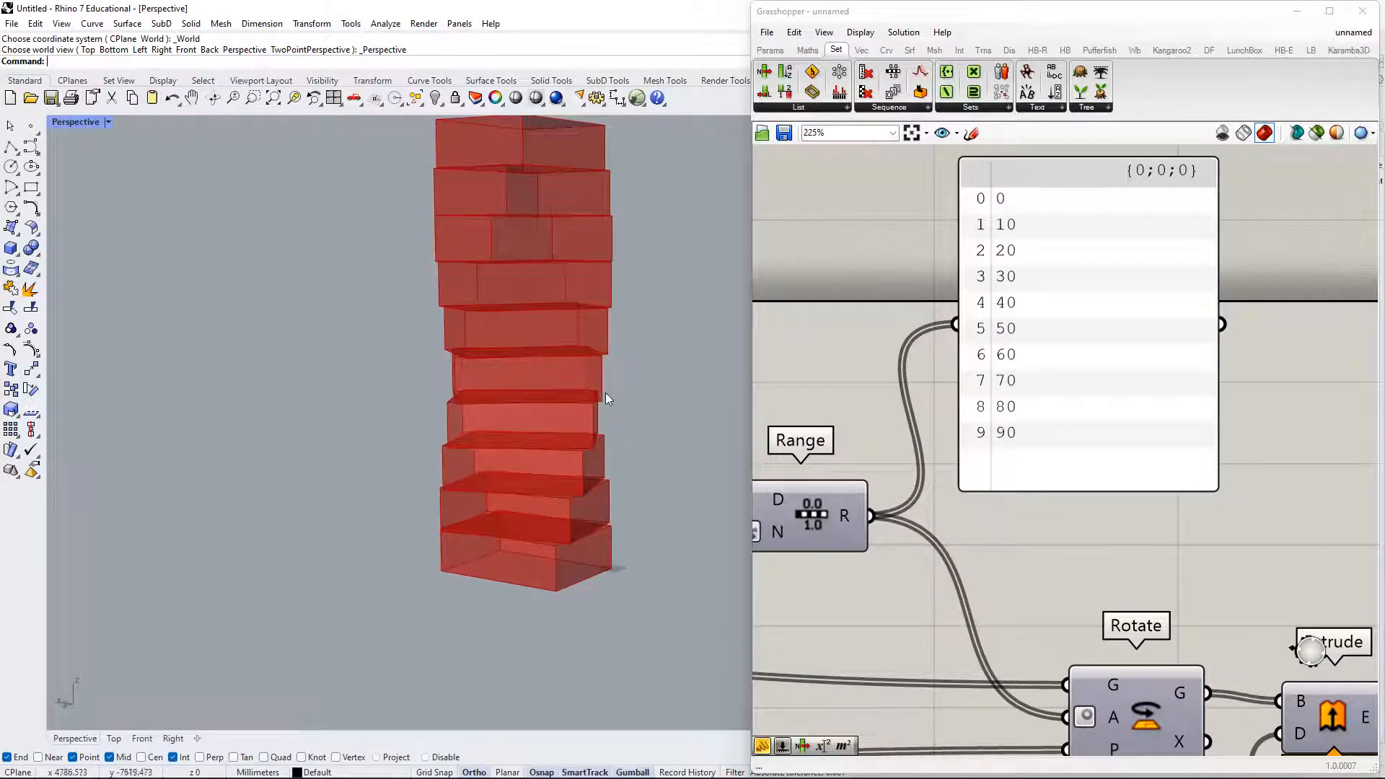
mouse_move(582, 210)
right_down()
mouse_move(658, 396)
mouse_move(597, 426)
mouse_move(595, 218)
right_up()
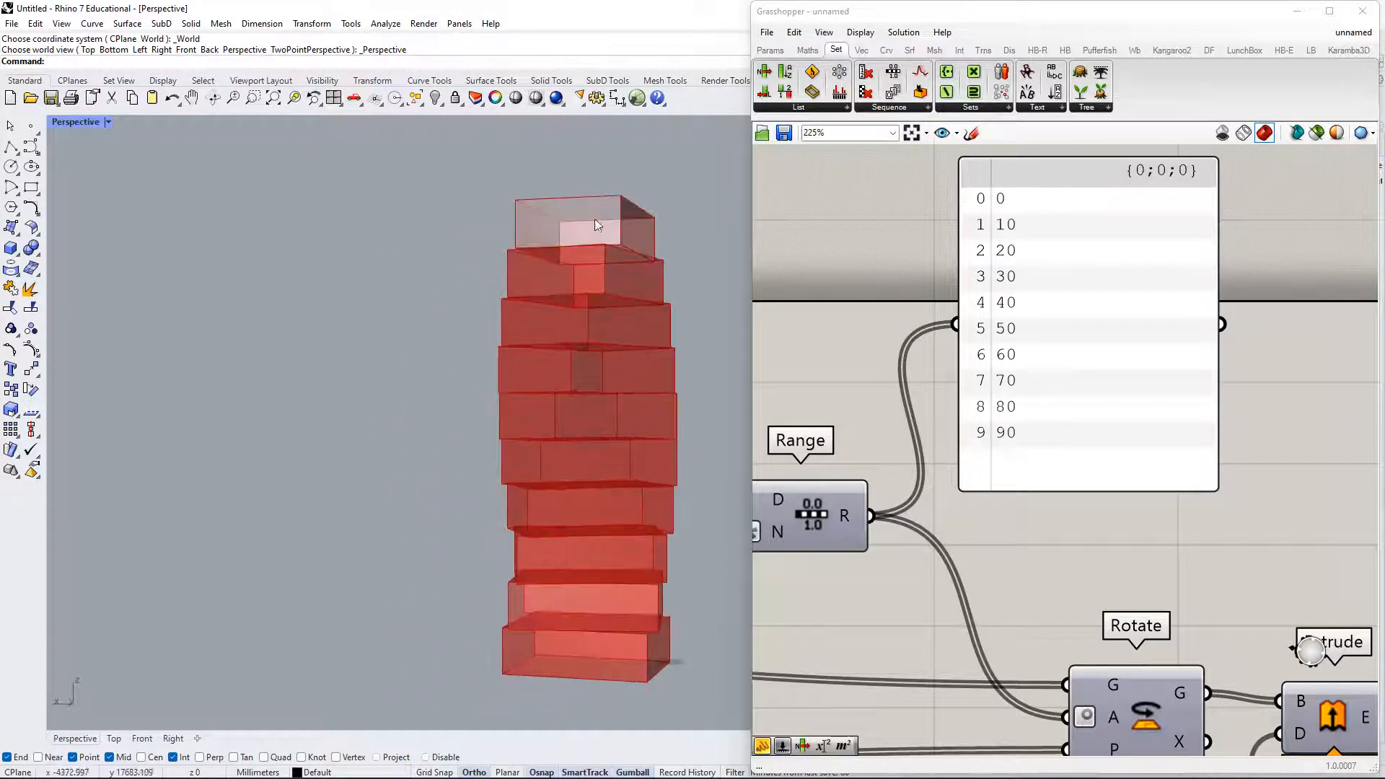
right_drag(656, 293, 508, 437)
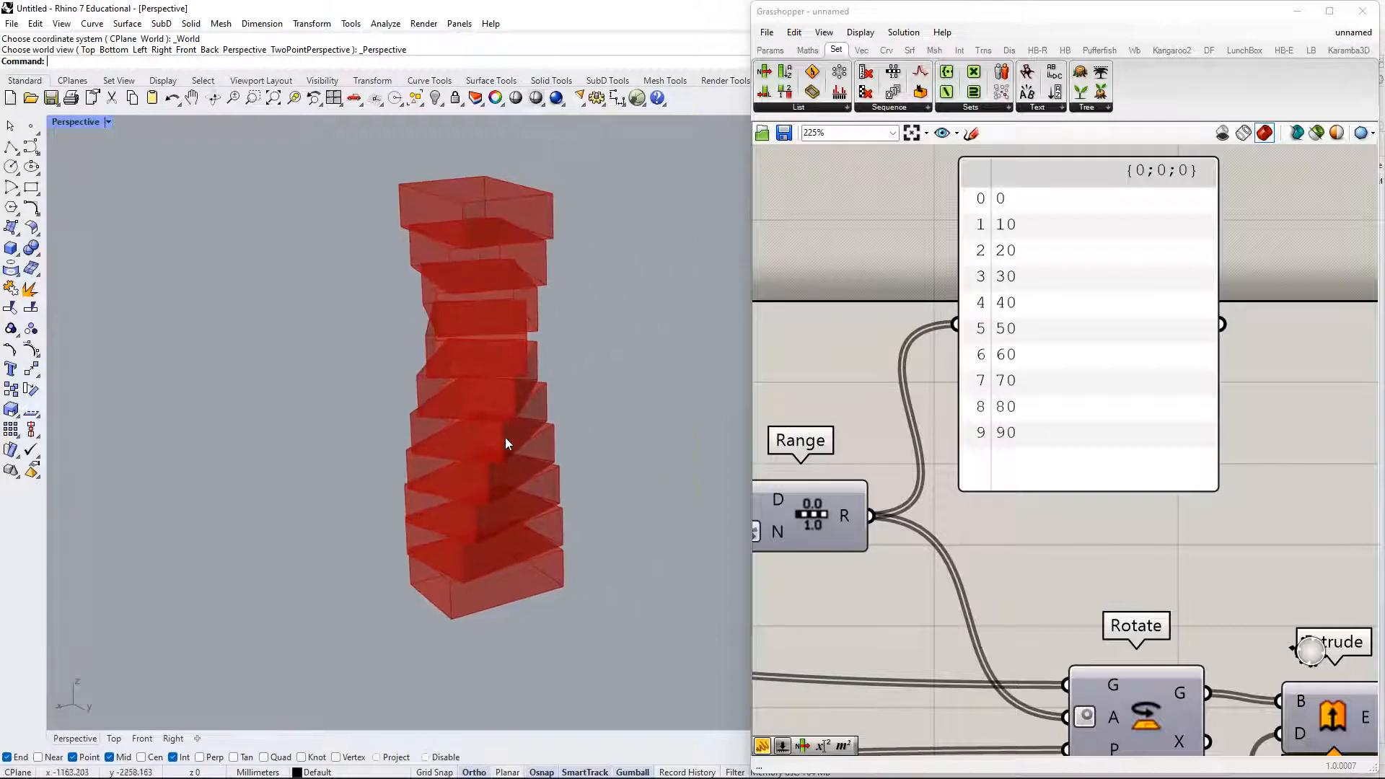
- Move the Domain start and Domain end sliders out of the group to beneath the Number of Floors slider
scroll(1023, 403, down, 2)
scroll(1021, 400, down, 4)
right_drag(955, 412, 1270, 389)
scroll(1153, 378, up, 1)
right_drag(1153, 378, 1370, 412)
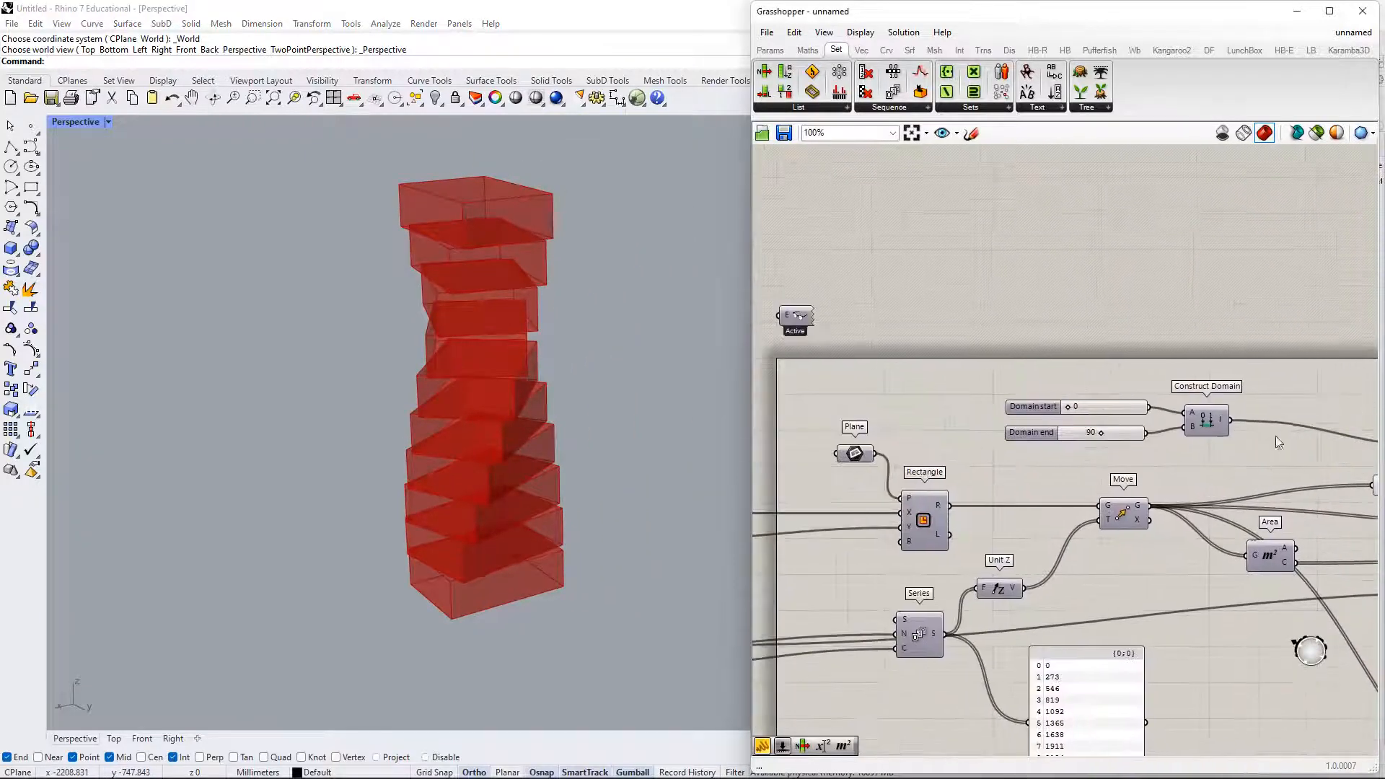
drag(1134, 348, 1044, 433)
right_drag(1045, 433, 1149, 384)
scroll(1169, 348, down, 3)
drag(1159, 351, 846, 536)
- Align the left edges of all six input sliders
drag(865, 336, 758, 701)
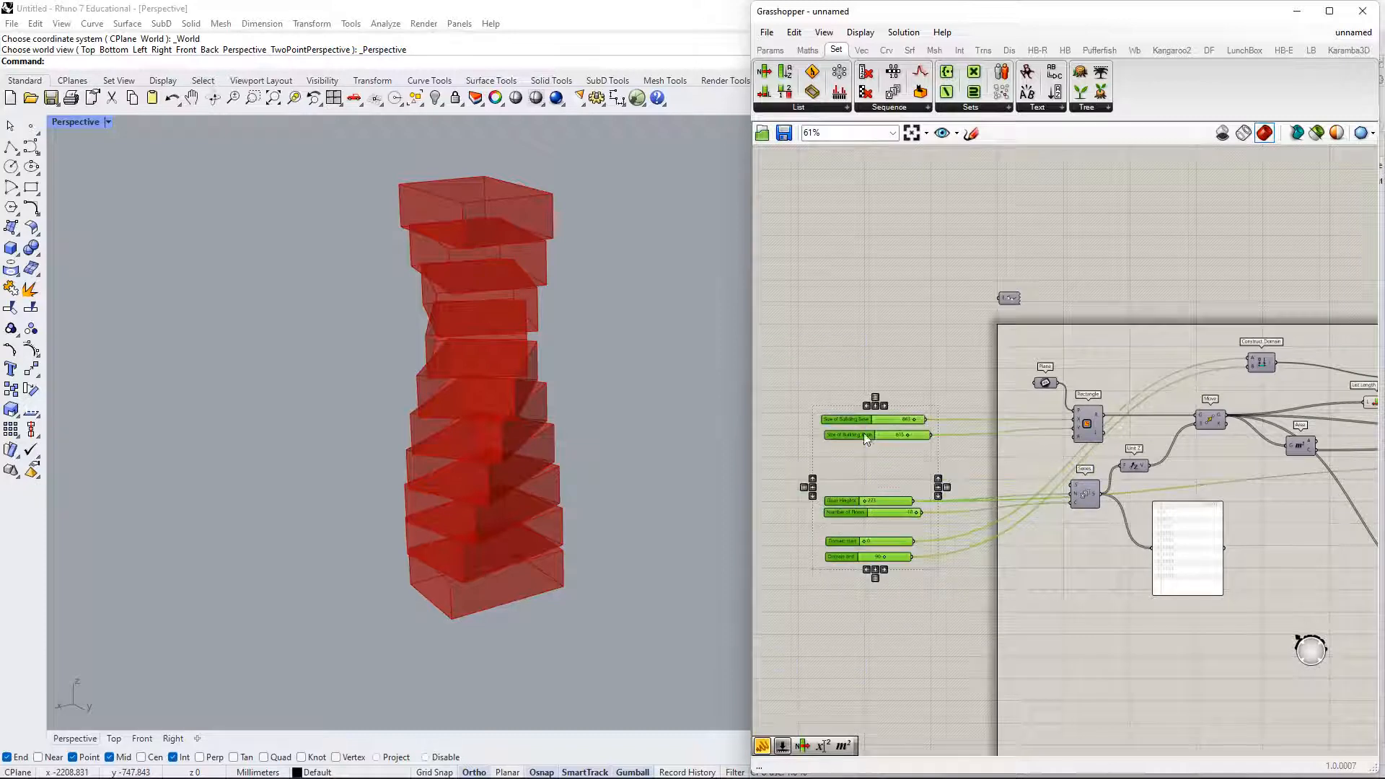
click(867, 406)
right_drag(949, 426, 1002, 377)
scroll(962, 434, up, 3)
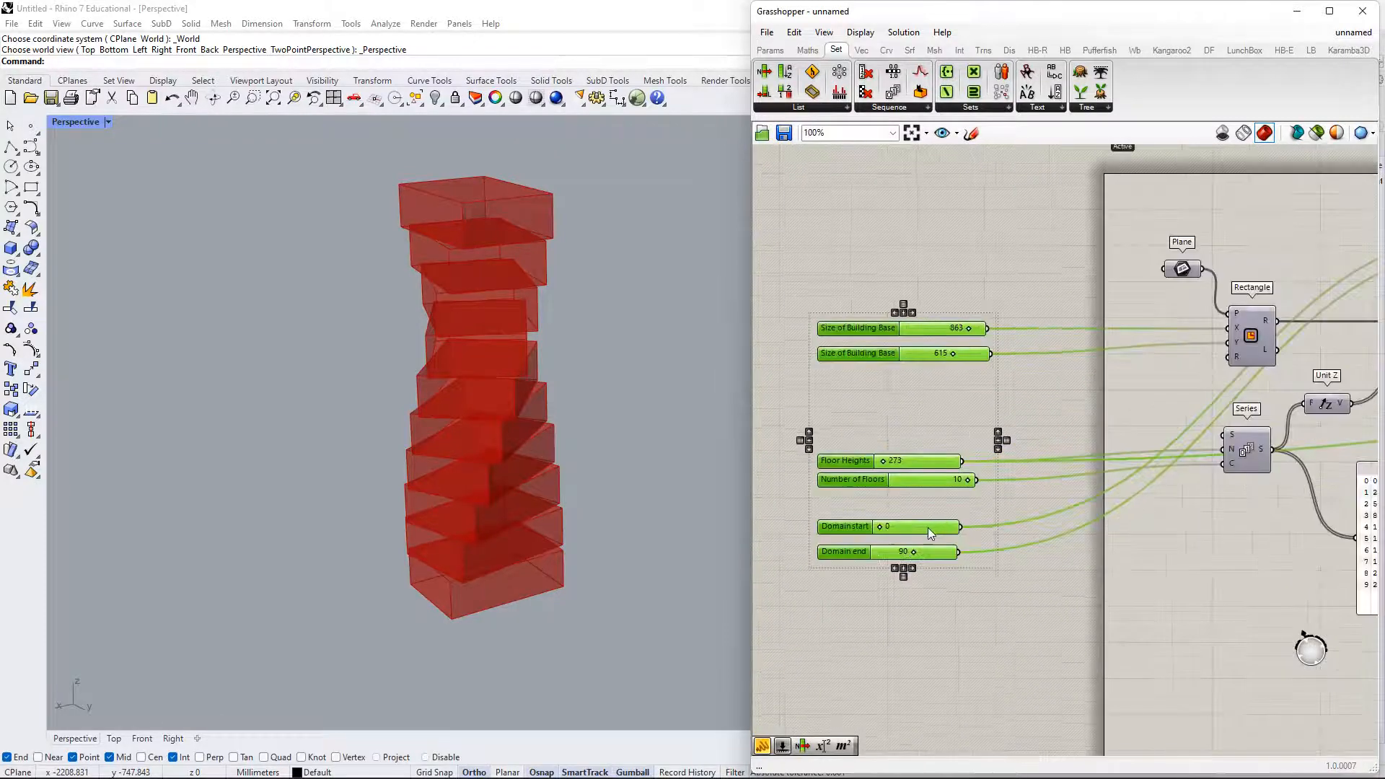
scroll(929, 526, up, 2)
right_drag(892, 517, 958, 482)
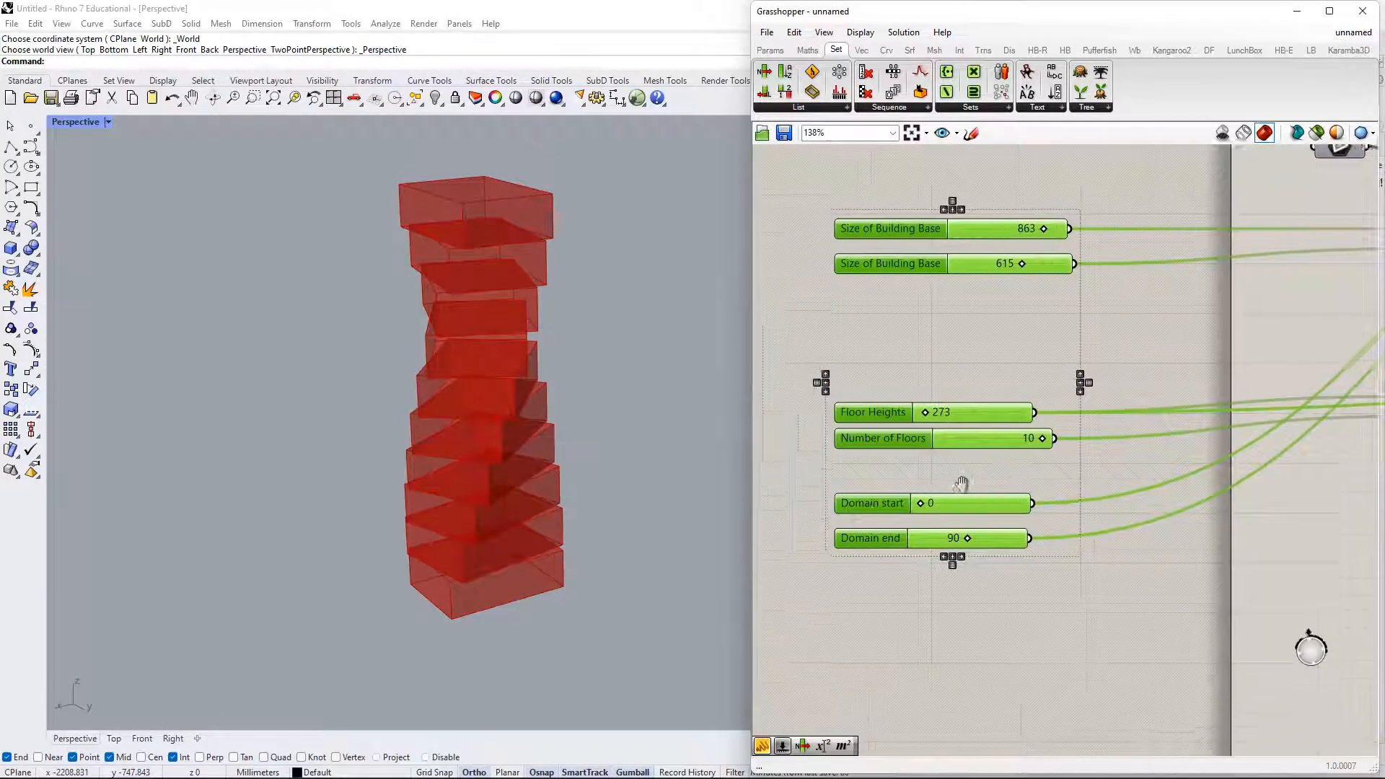
click(889, 484)
right_click(889, 500)
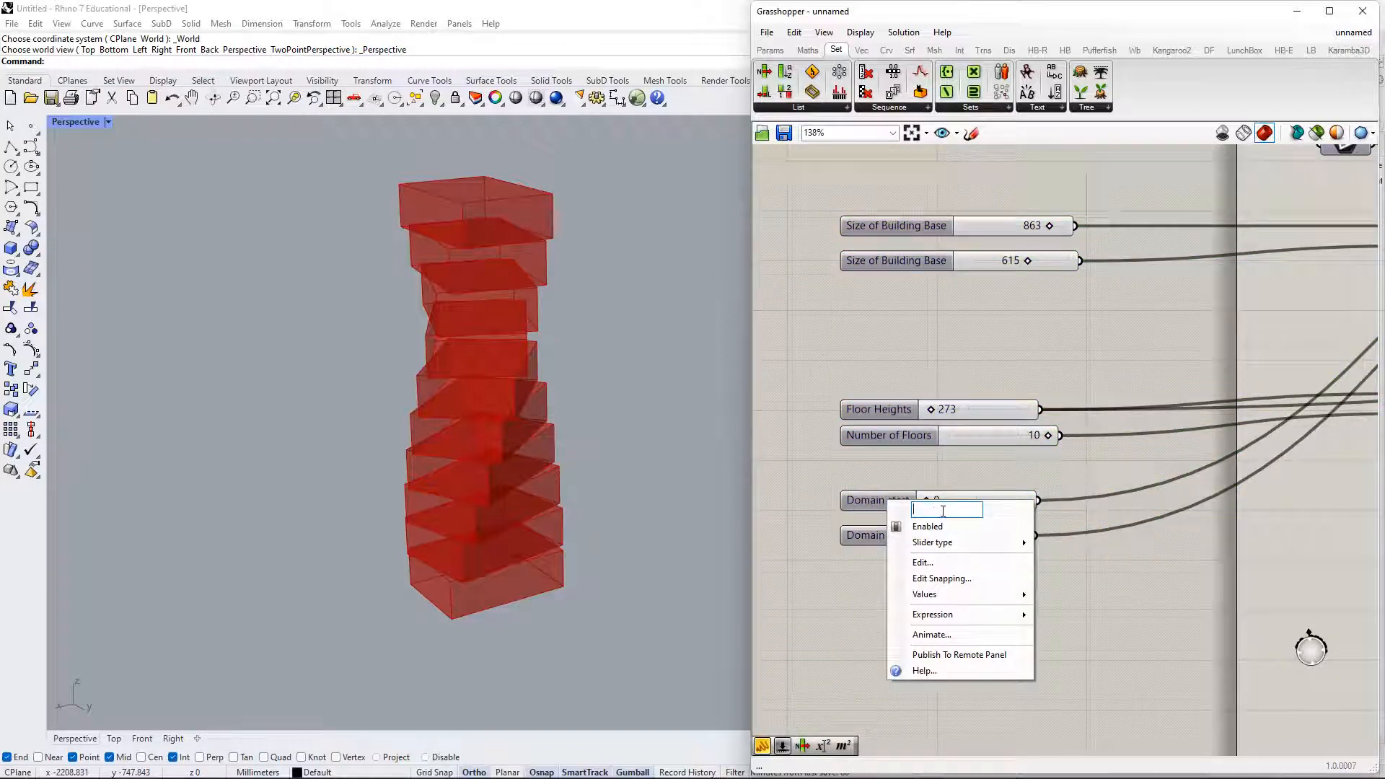
scroll(1130, 451, down, 5)
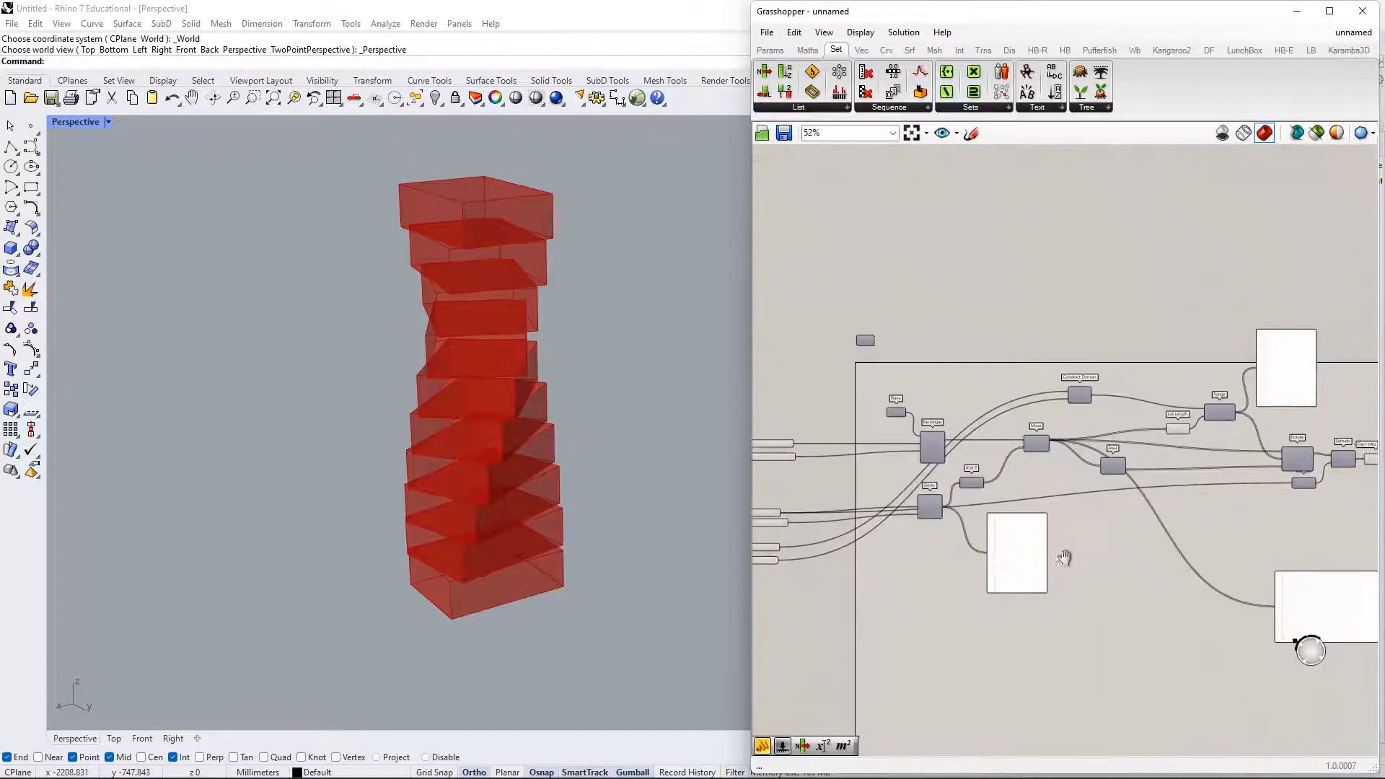
scroll(1127, 444, up, 2)
right_drag(1244, 489, 1290, 447)
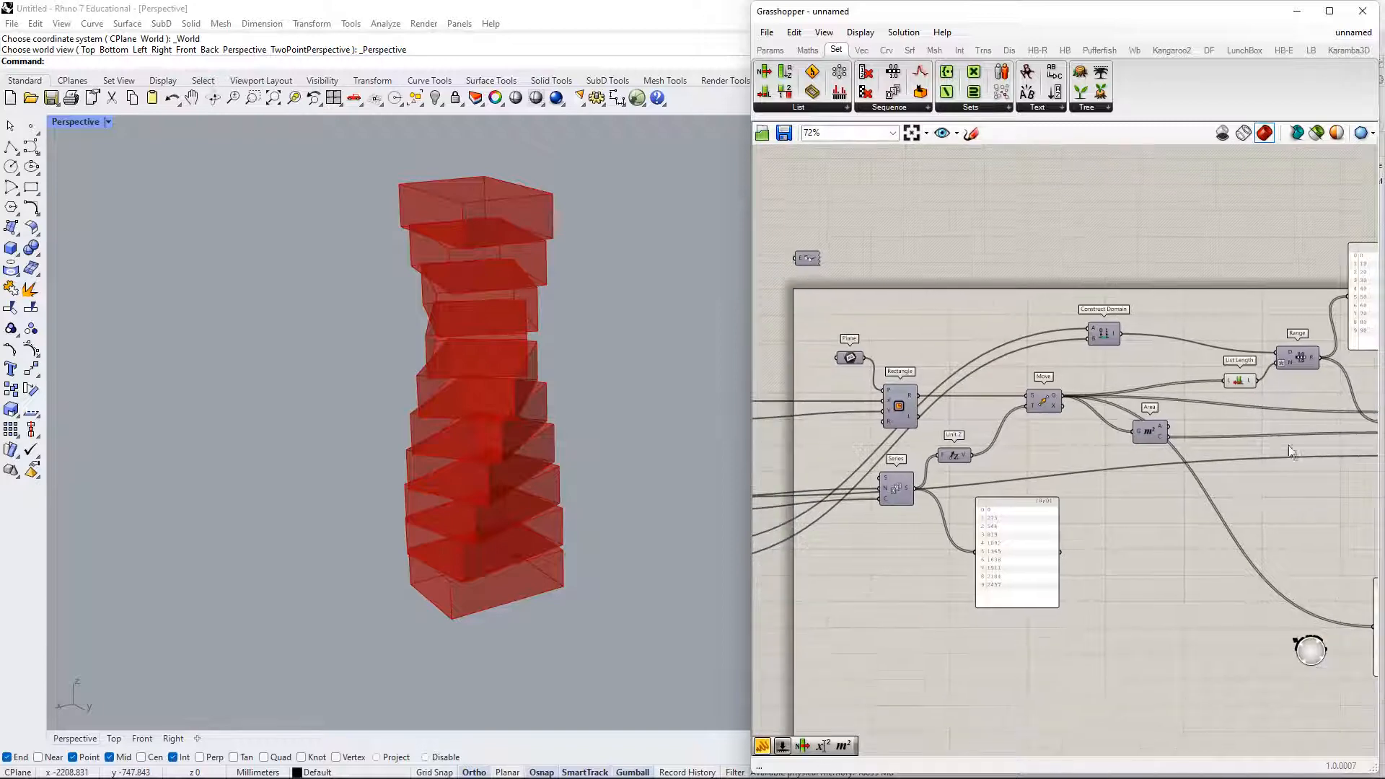
right_drag(1025, 465, 1172, 422)
right_drag(900, 545, 1102, 488)
scroll(1009, 466, up, 6)
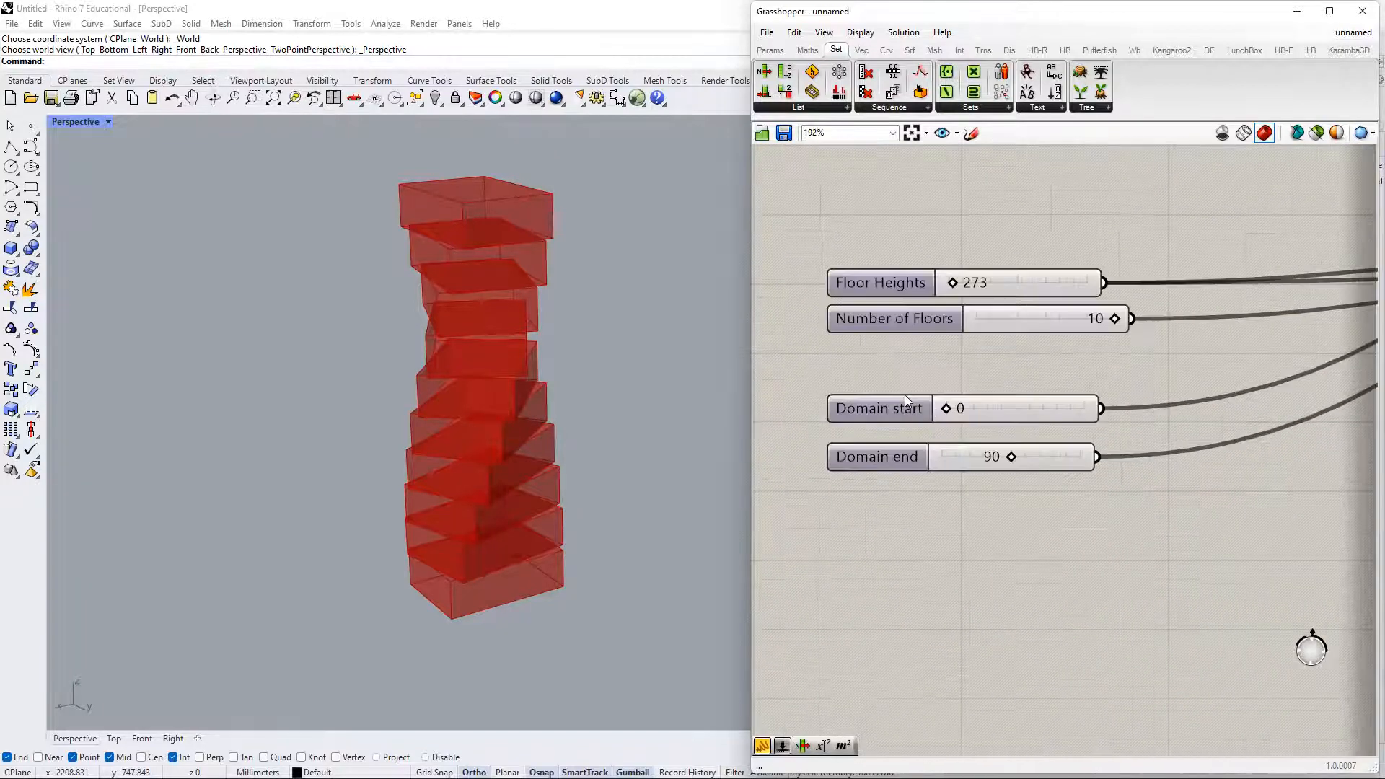
- Move the Domain start slider down closer to the Domain end slider and rename it "First Floor Angle Rotation"
drag(896, 410, 896, 420)
double_click(973, 420)
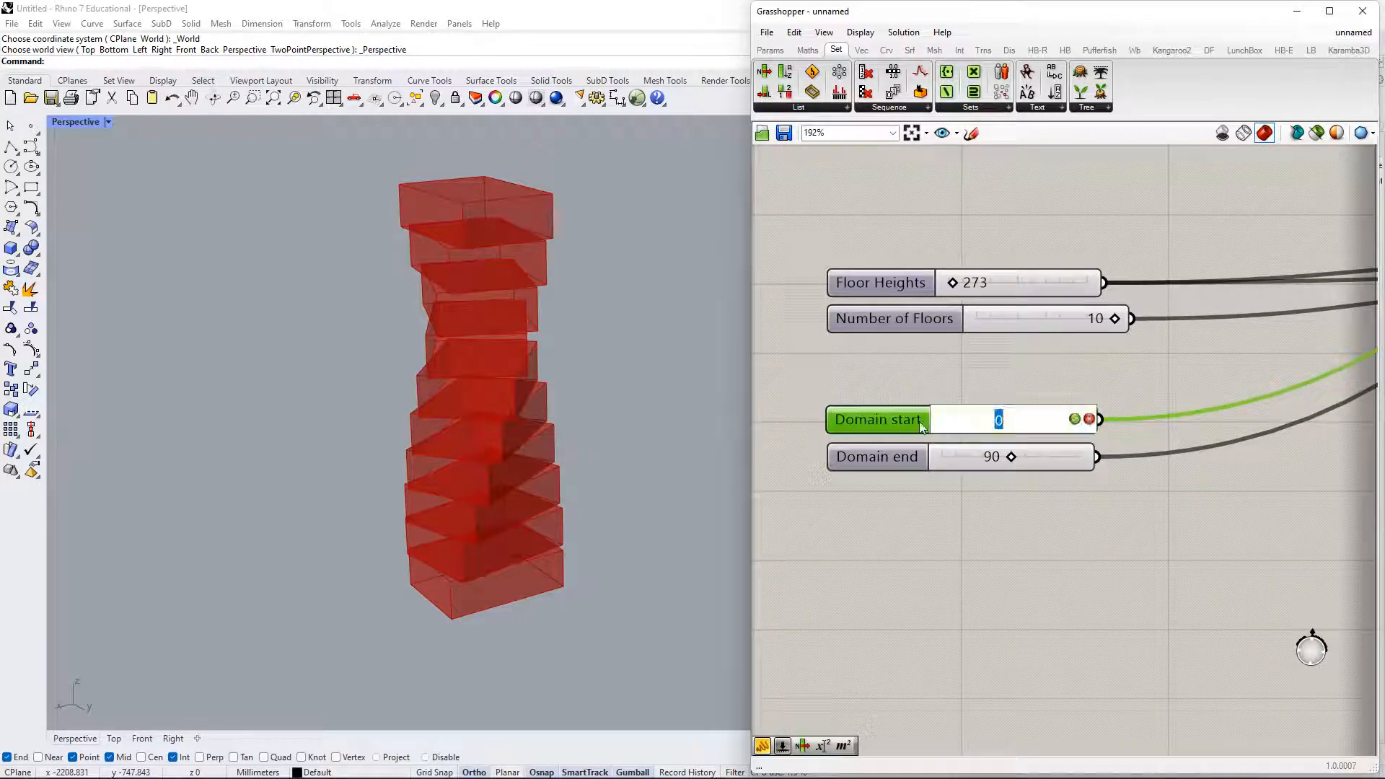
click(907, 420)
right_click(906, 420)
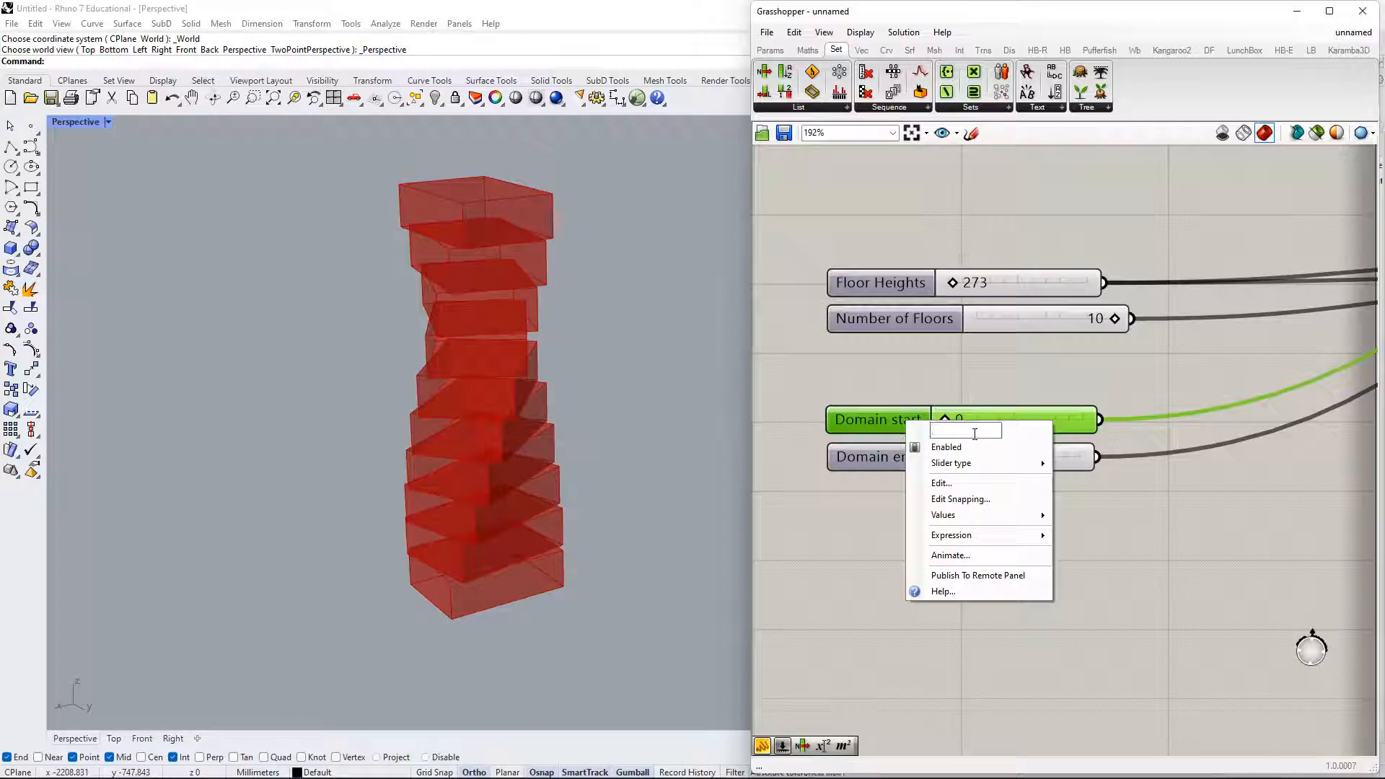
text(First)
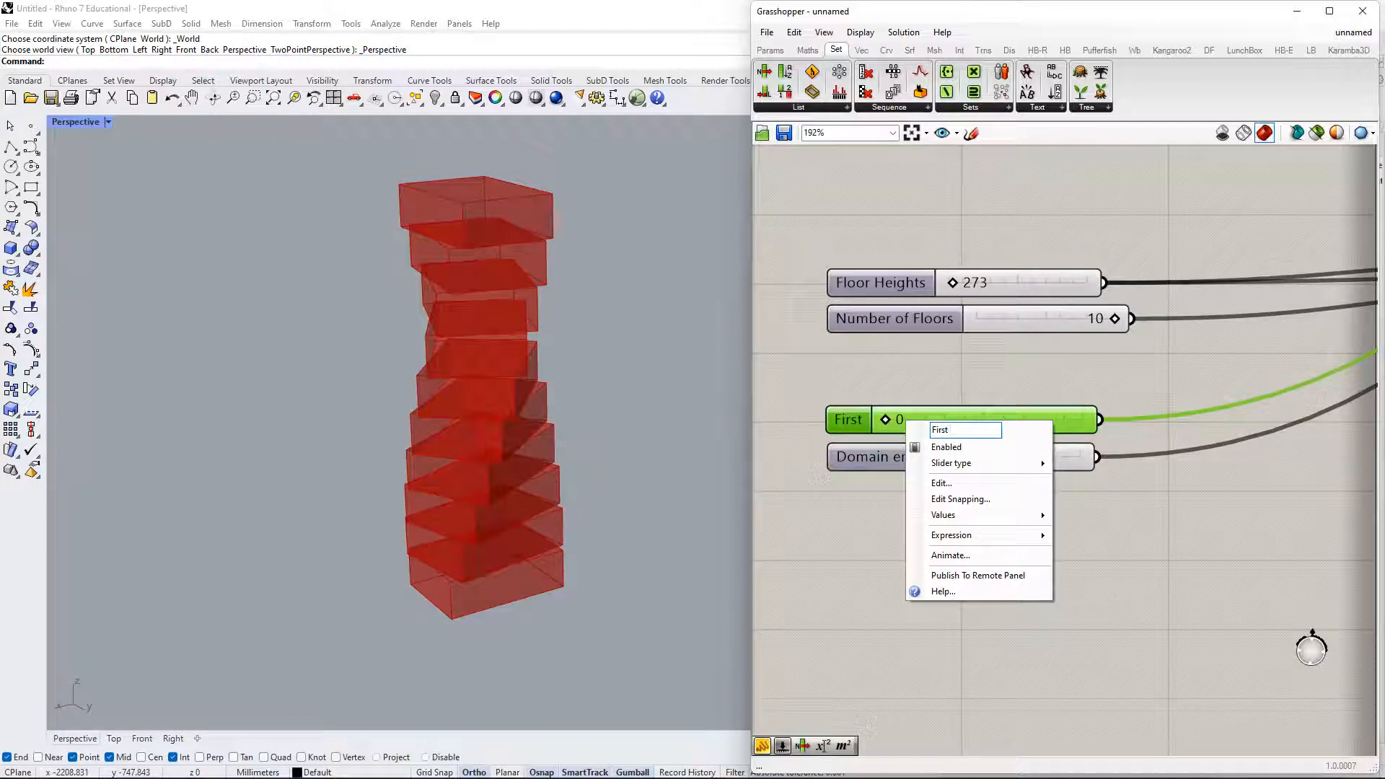
text( floor Angl)
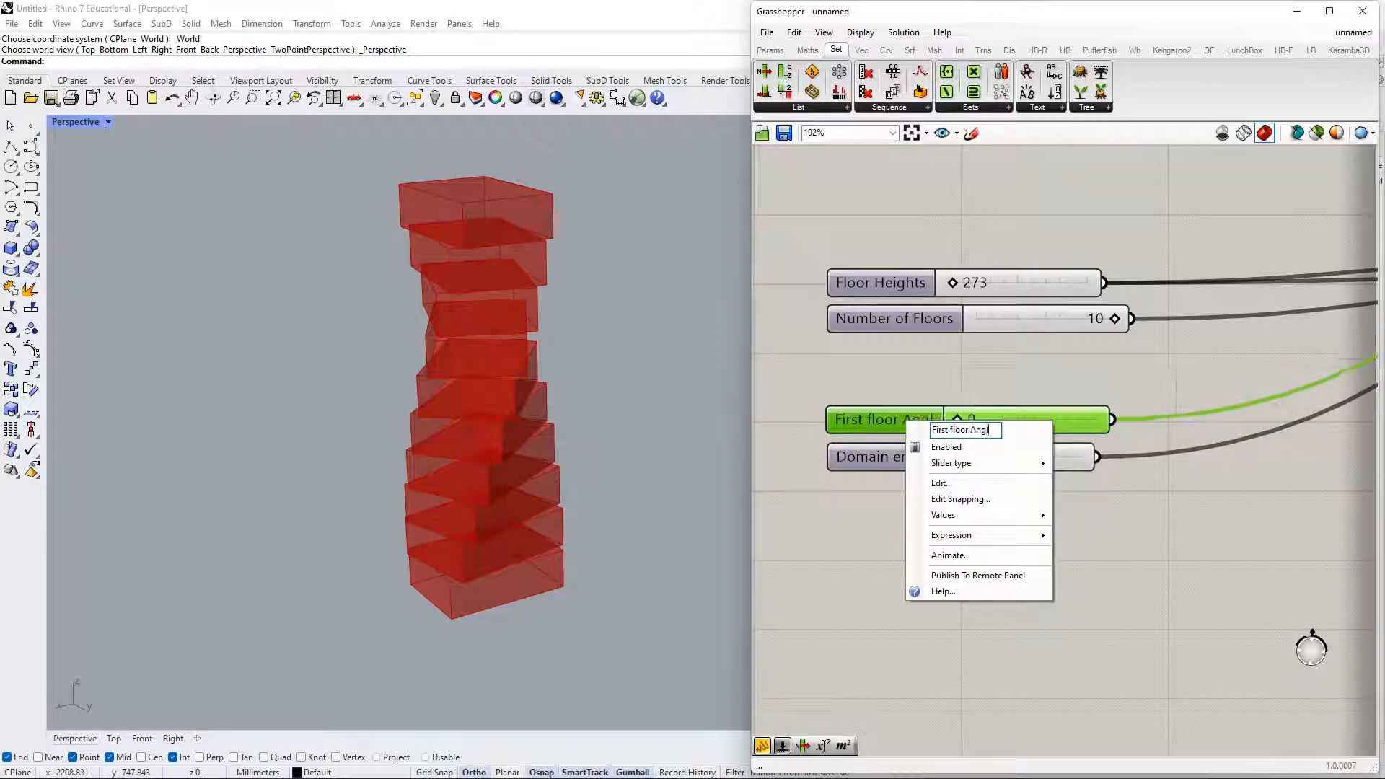
text(e To)
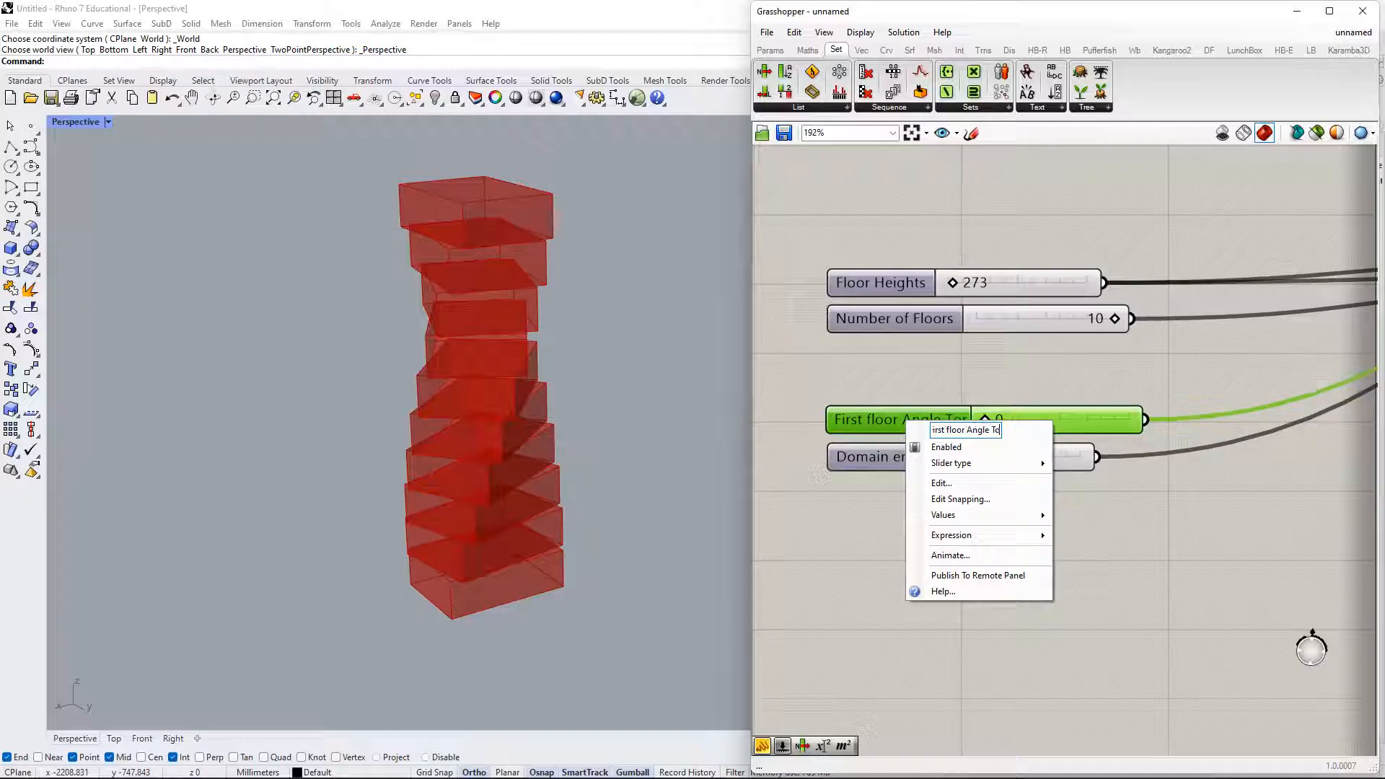
key(BackSpace)
text(Rotation)
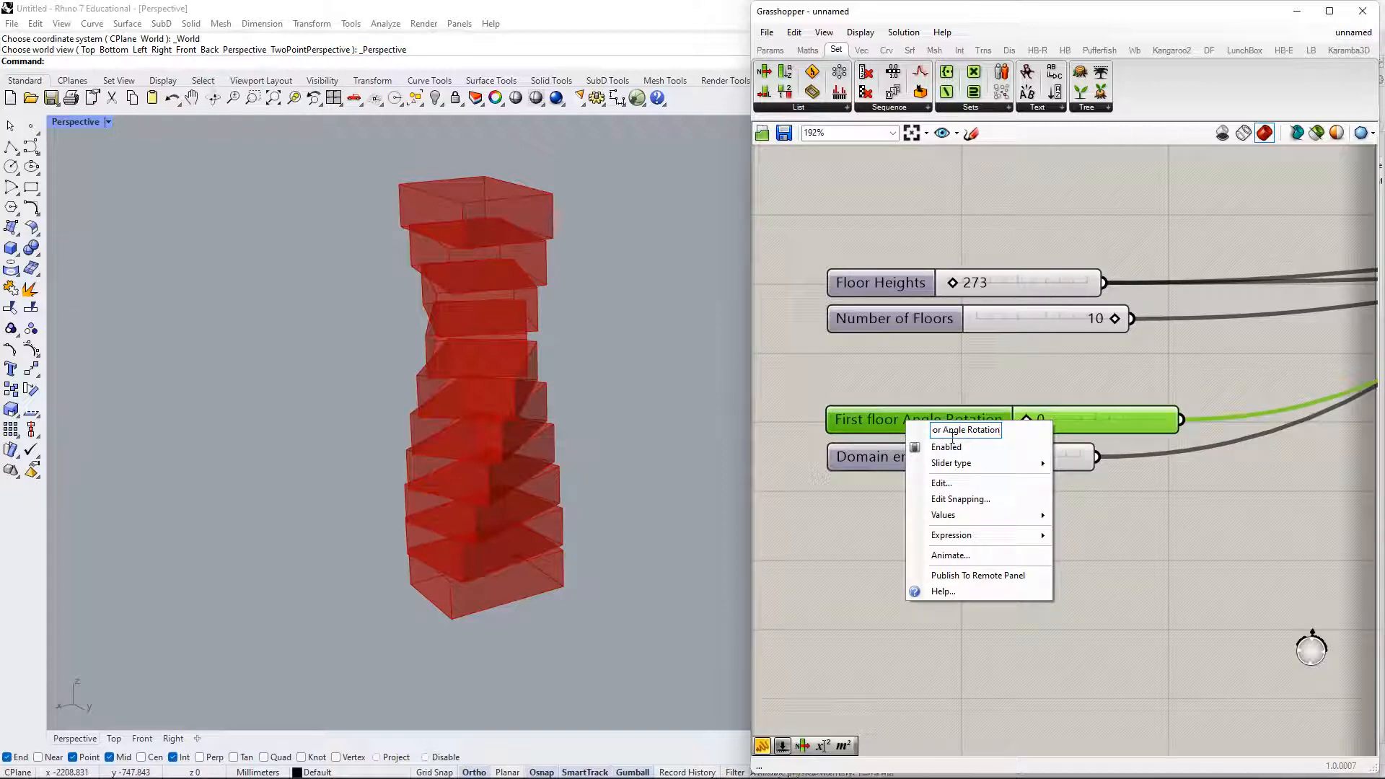
drag(943, 431, 935, 430)
text(First Floor)
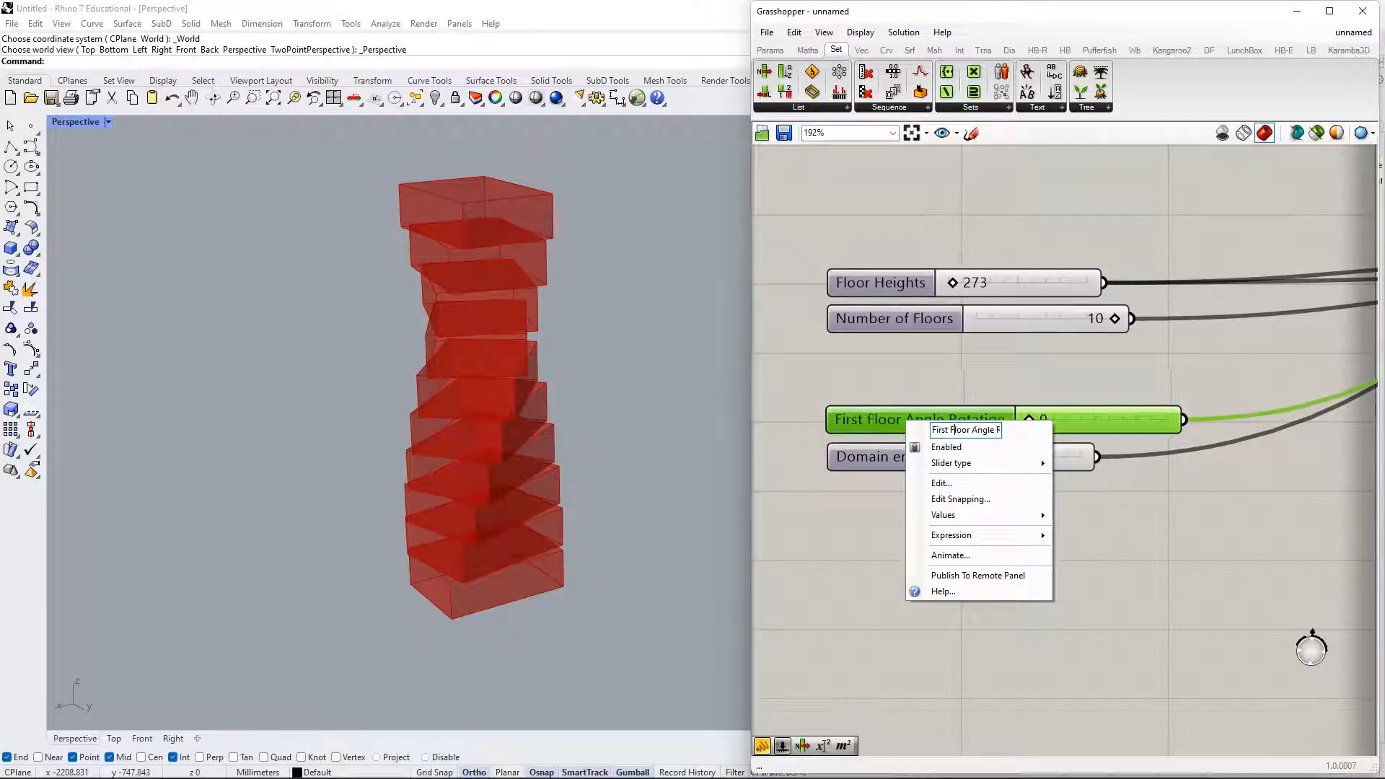
key(Return)
- Rename the Domain end slider as "Last Floor Angle Rotation"
click(906, 458)
right_click(903, 459)
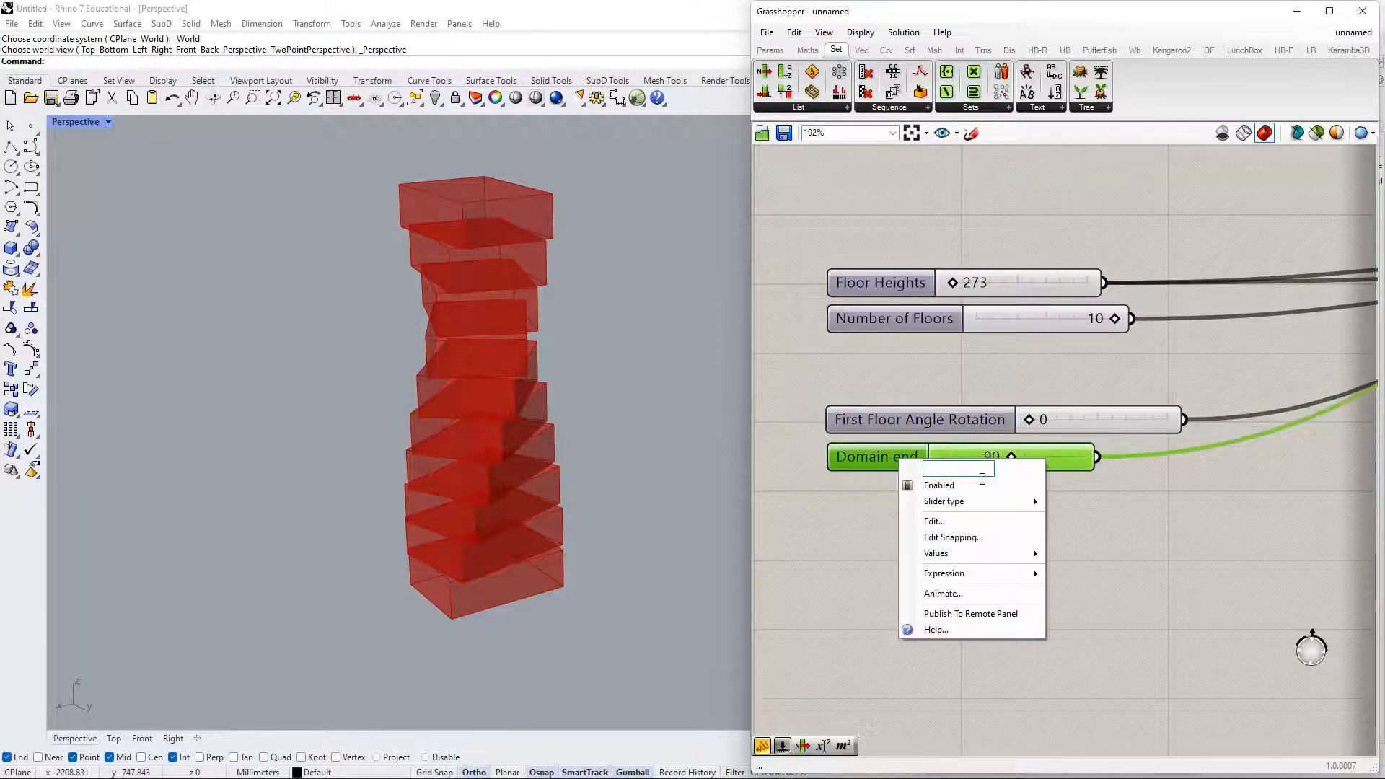
text(Last Flo)
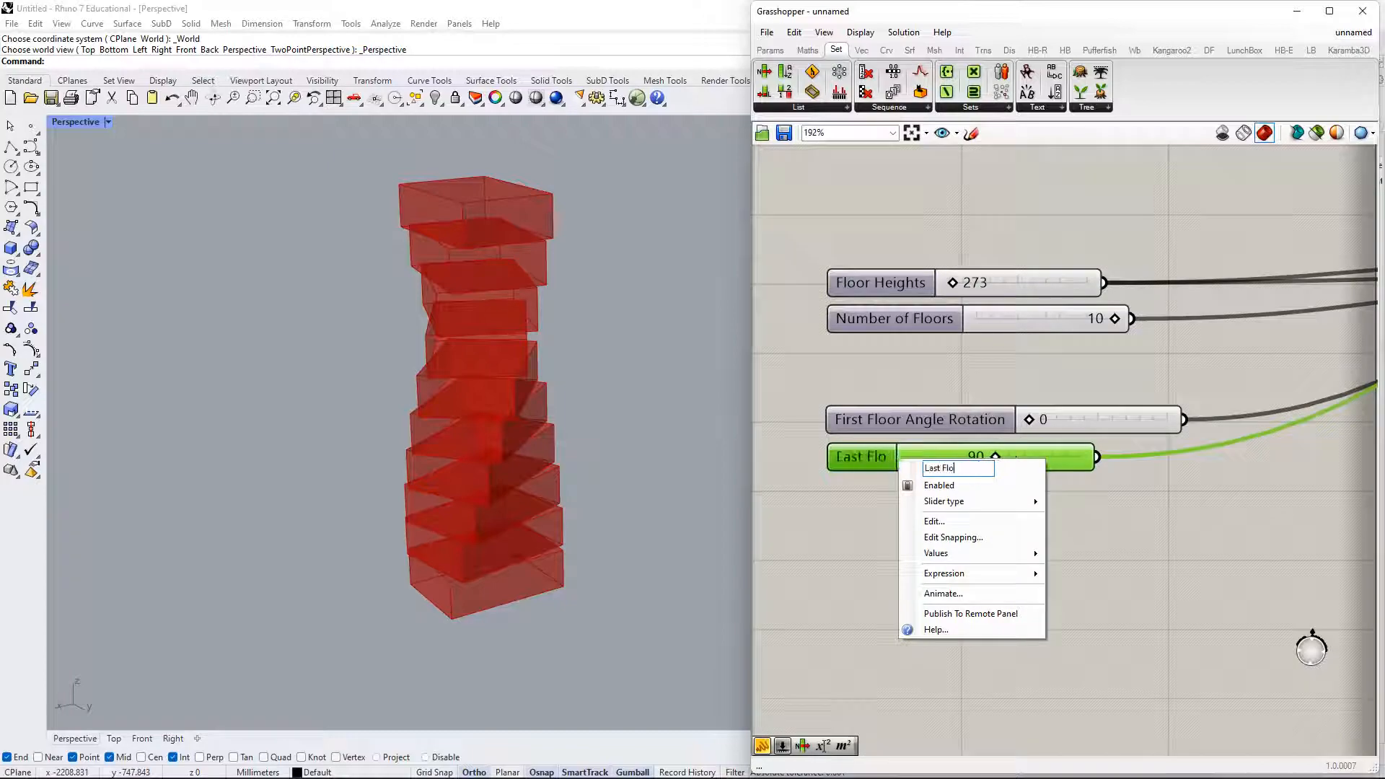
text(or Angle Rotation)
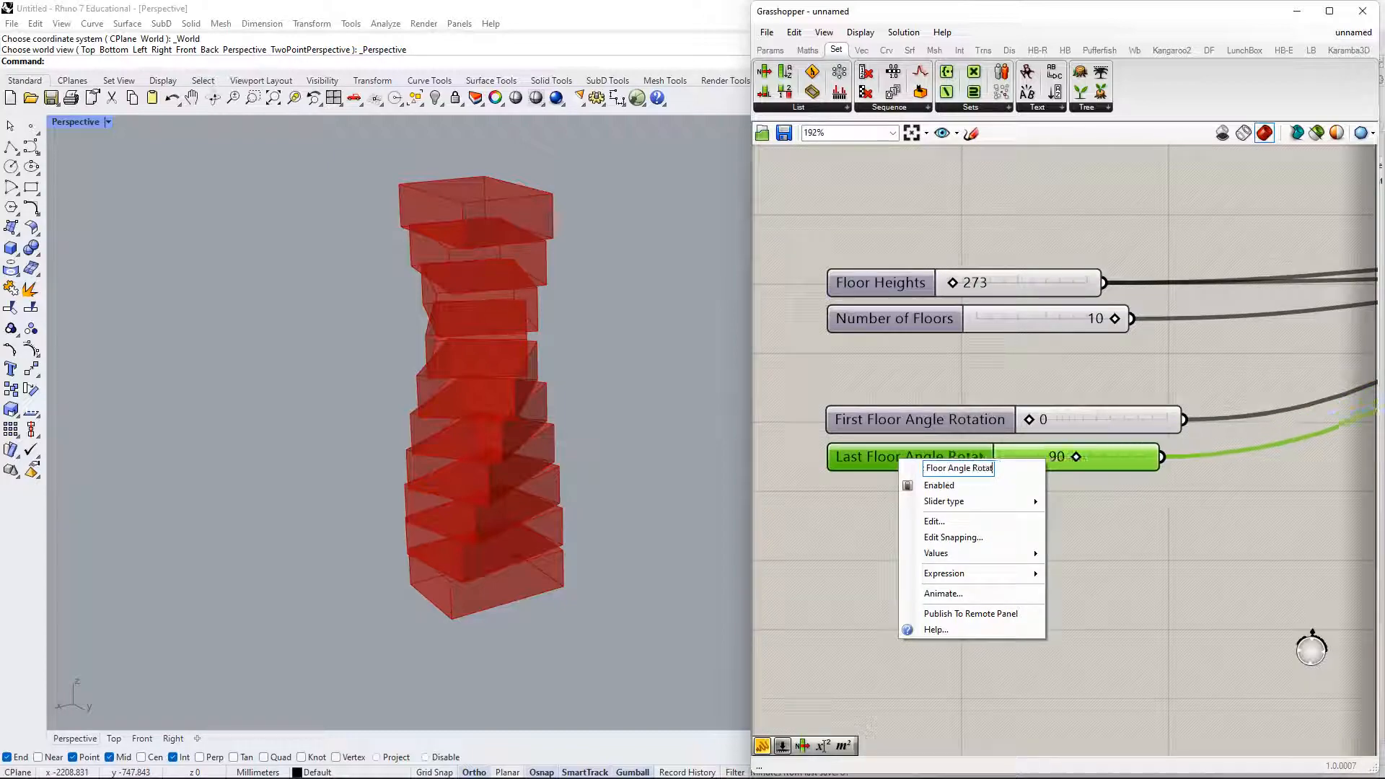
key(Return)
click(971, 510)
- Review the definition from the input sliders through to the Cap Holes component
scroll(1059, 473, down, 3)
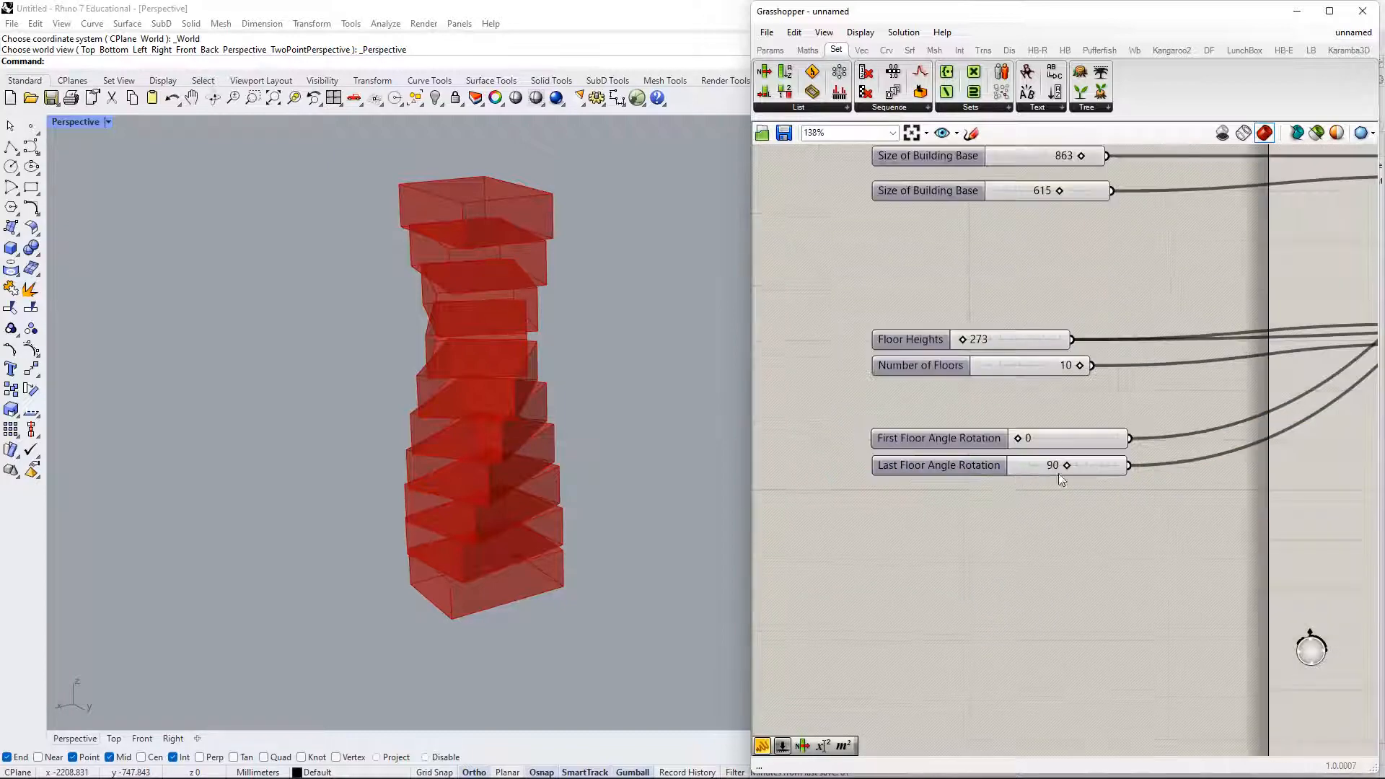
right_drag(1024, 355, 981, 422)
scroll(1065, 403, down, 3)
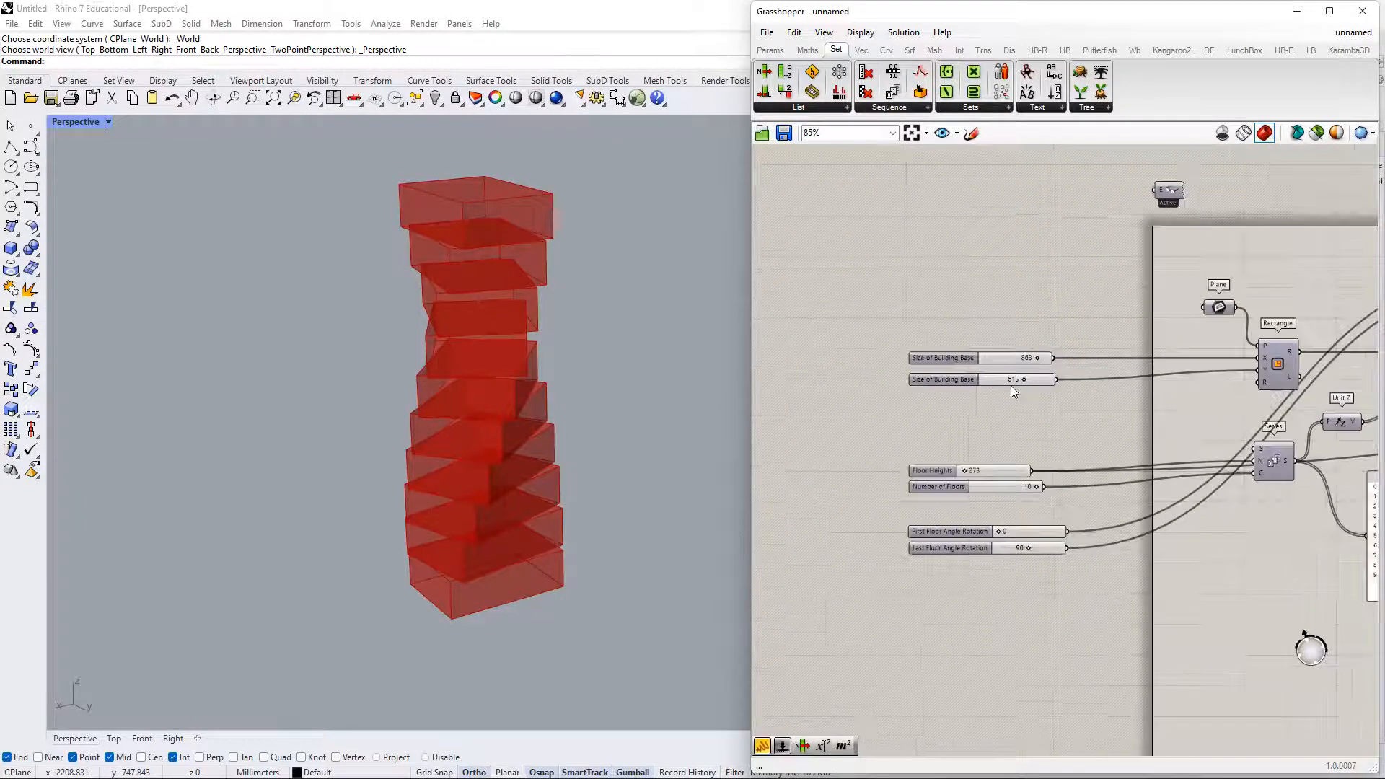
scroll(1011, 387, up, 2)
scroll(1198, 432, down, 2)
right_drag(1190, 434, 1089, 417)
scroll(1200, 452, down, 2)
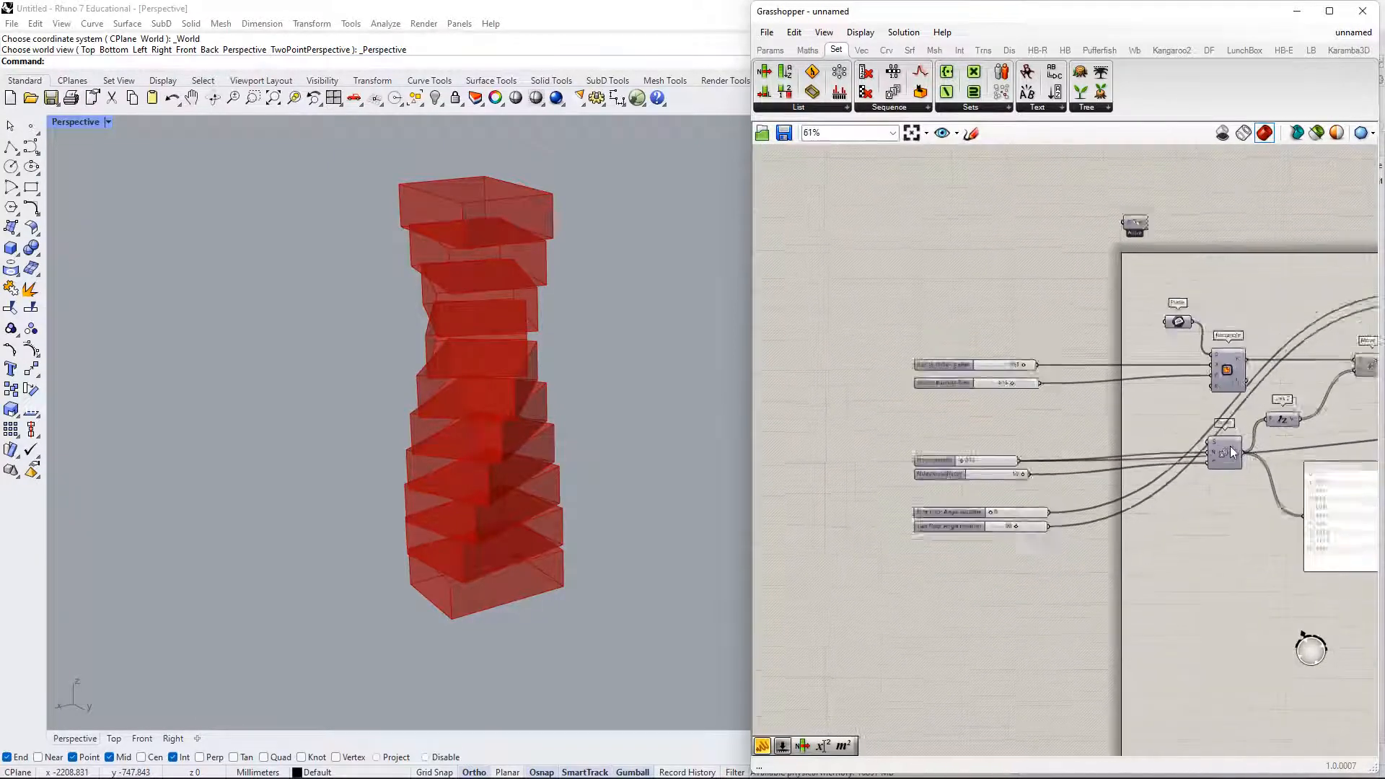
right_drag(1199, 452, 940, 459)
right_drag(1188, 474, 931, 454)
right_drag(1083, 465, 939, 464)
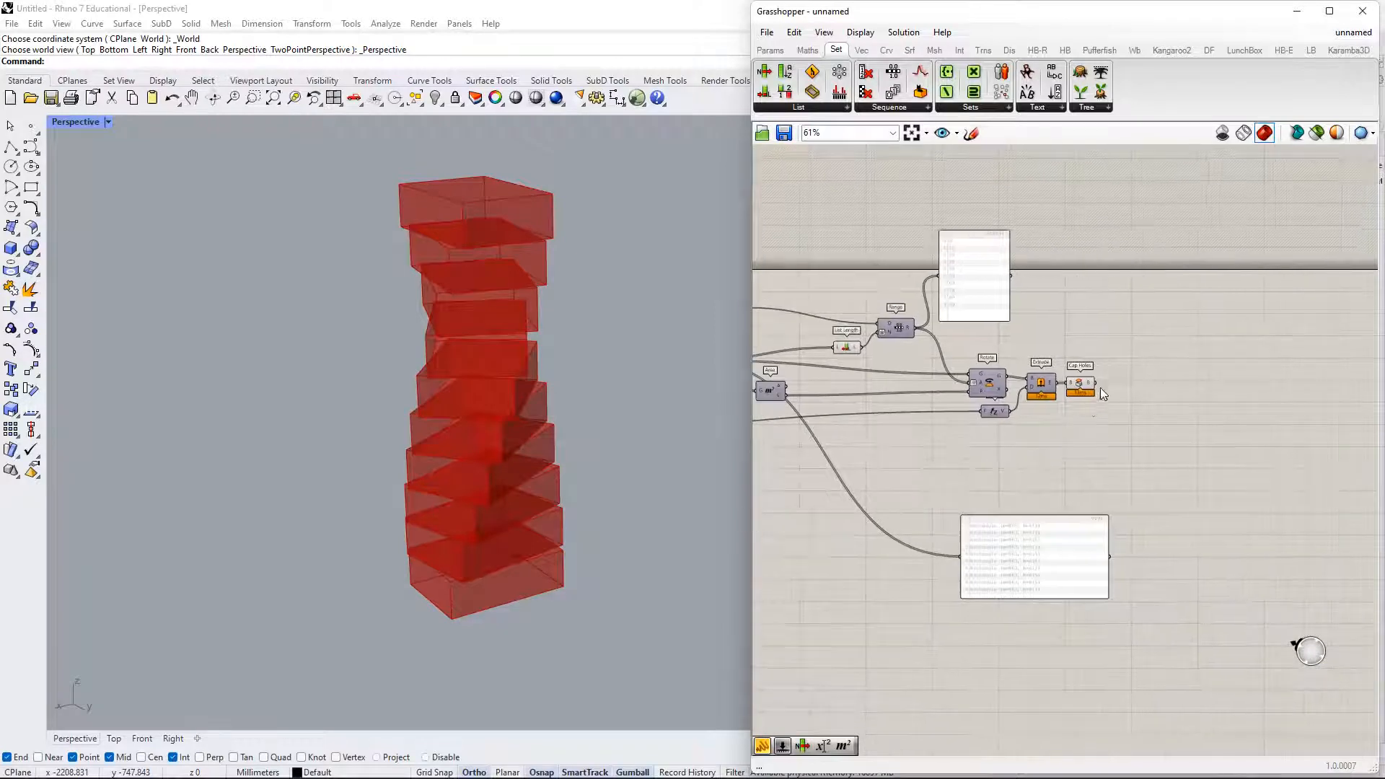
- Move the rectangle list panel and the Range values panel closer to the Rotate component
scroll(1100, 390, up, 4)
right_drag(1098, 511, 1039, 393)
scroll(965, 498, down, 3)
drag(934, 590, 866, 483)
drag(881, 274, 896, 272)
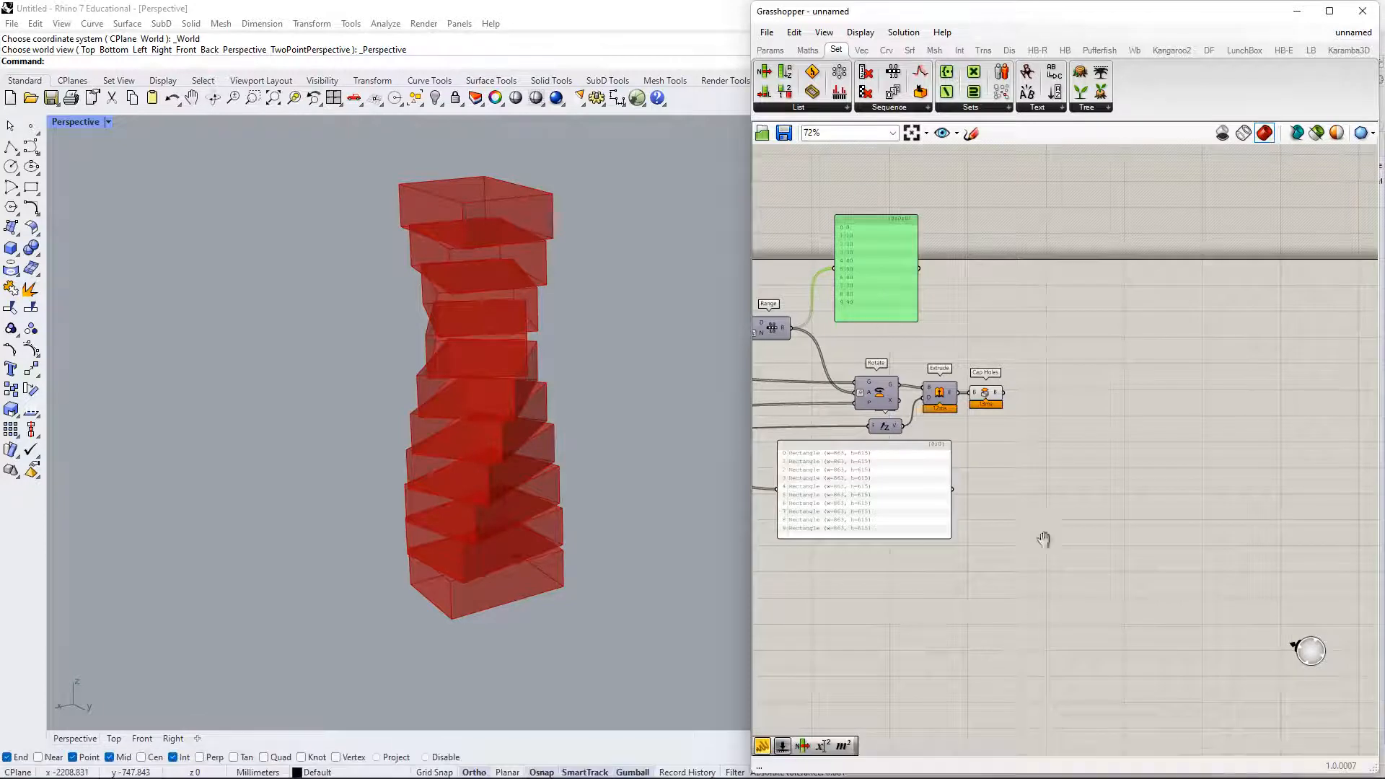
right_drag(1043, 500, 981, 536)
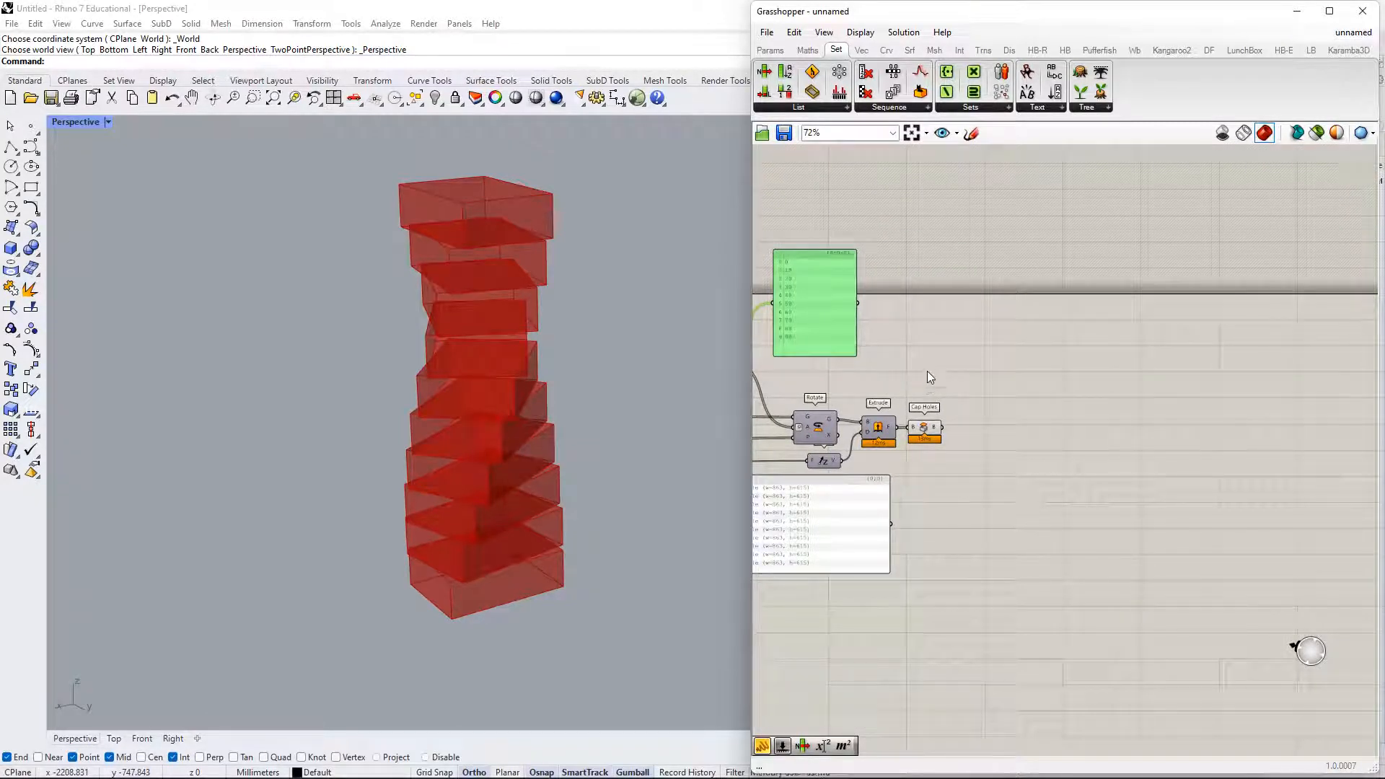
drag(828, 314, 846, 355)
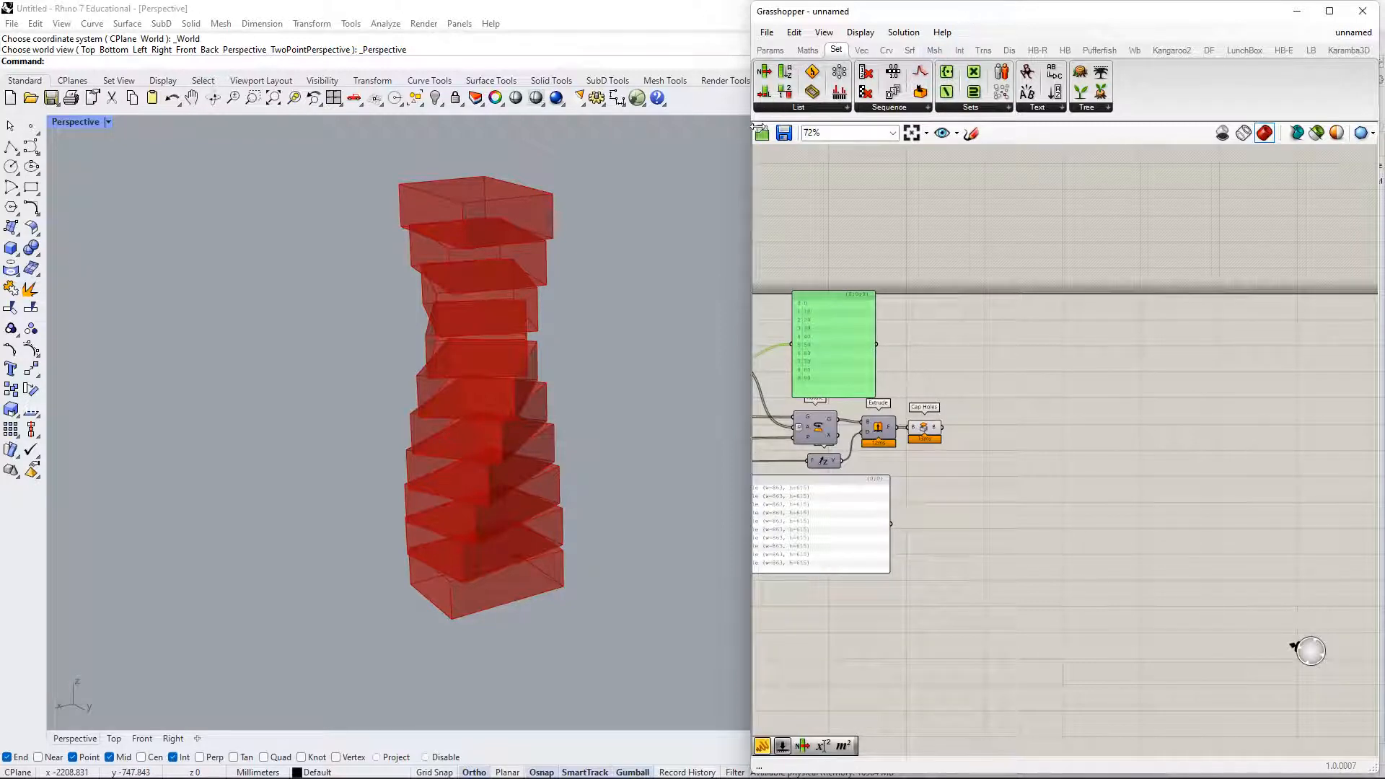
- Widen the Grasshopper window and move the Range values panel up, clear of the Rotate component
drag(750, 125, 578, 126)
shift+right_drag(410, 284, 415, 371)
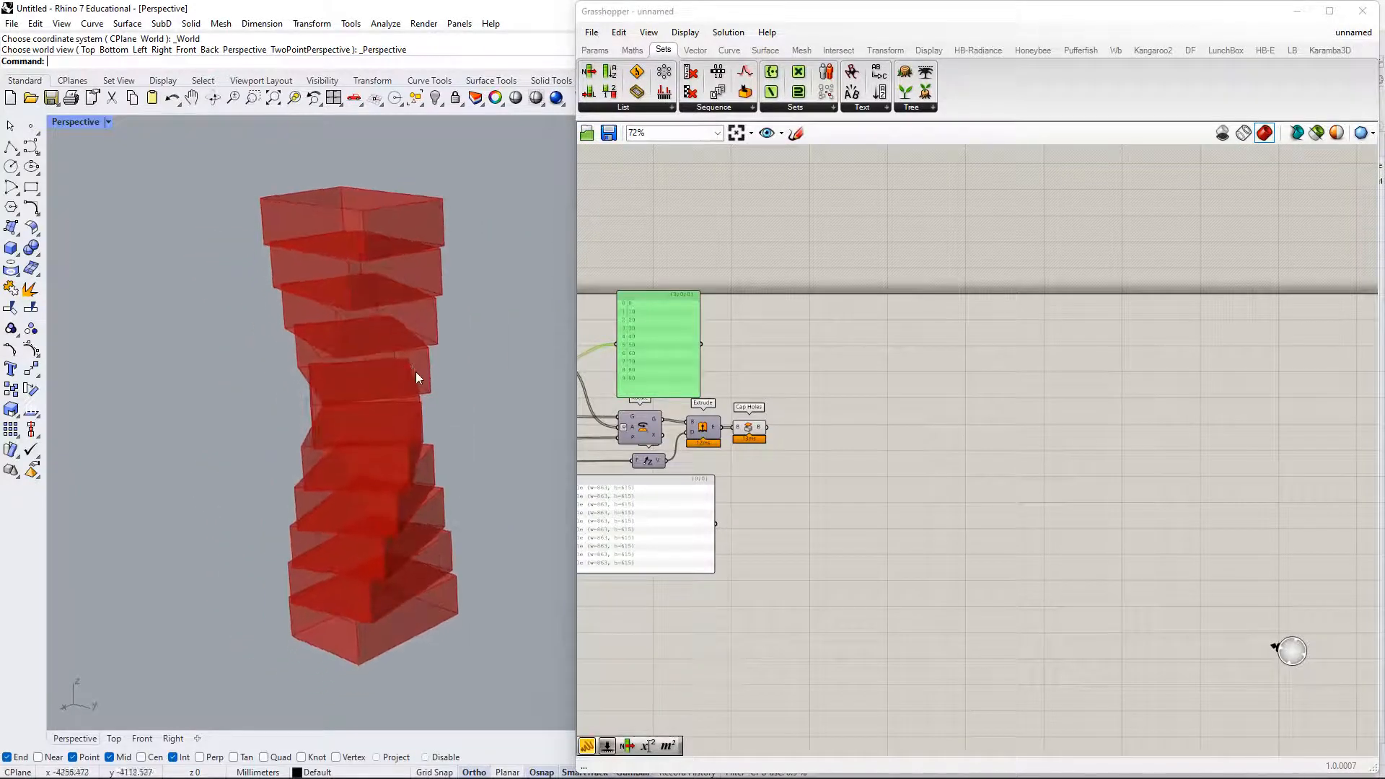
right_drag(788, 369, 878, 349)
drag(782, 321, 780, 306)
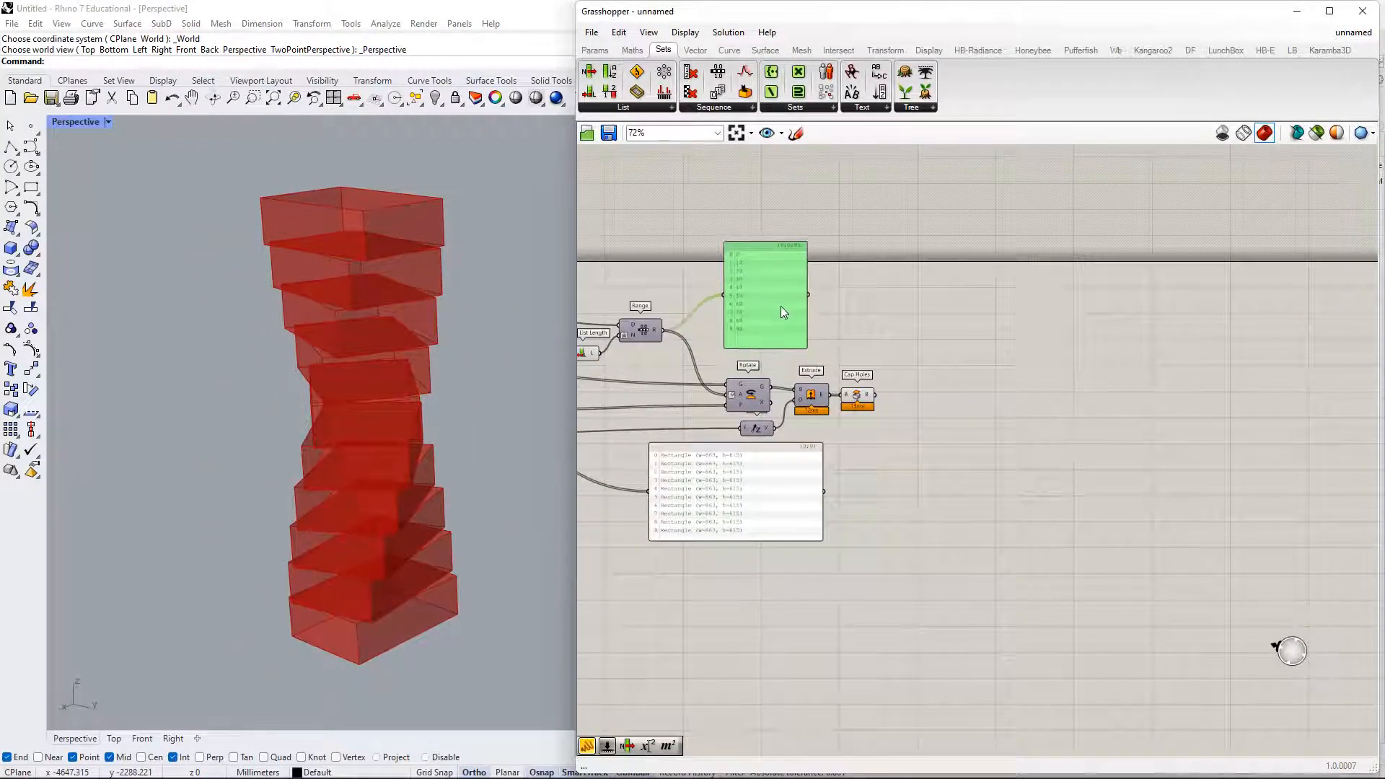
- Shift the rectangle list panel down and place the Unit Z component slightly lower beneath the Rotate component
right_drag(1082, 422, 982, 509)
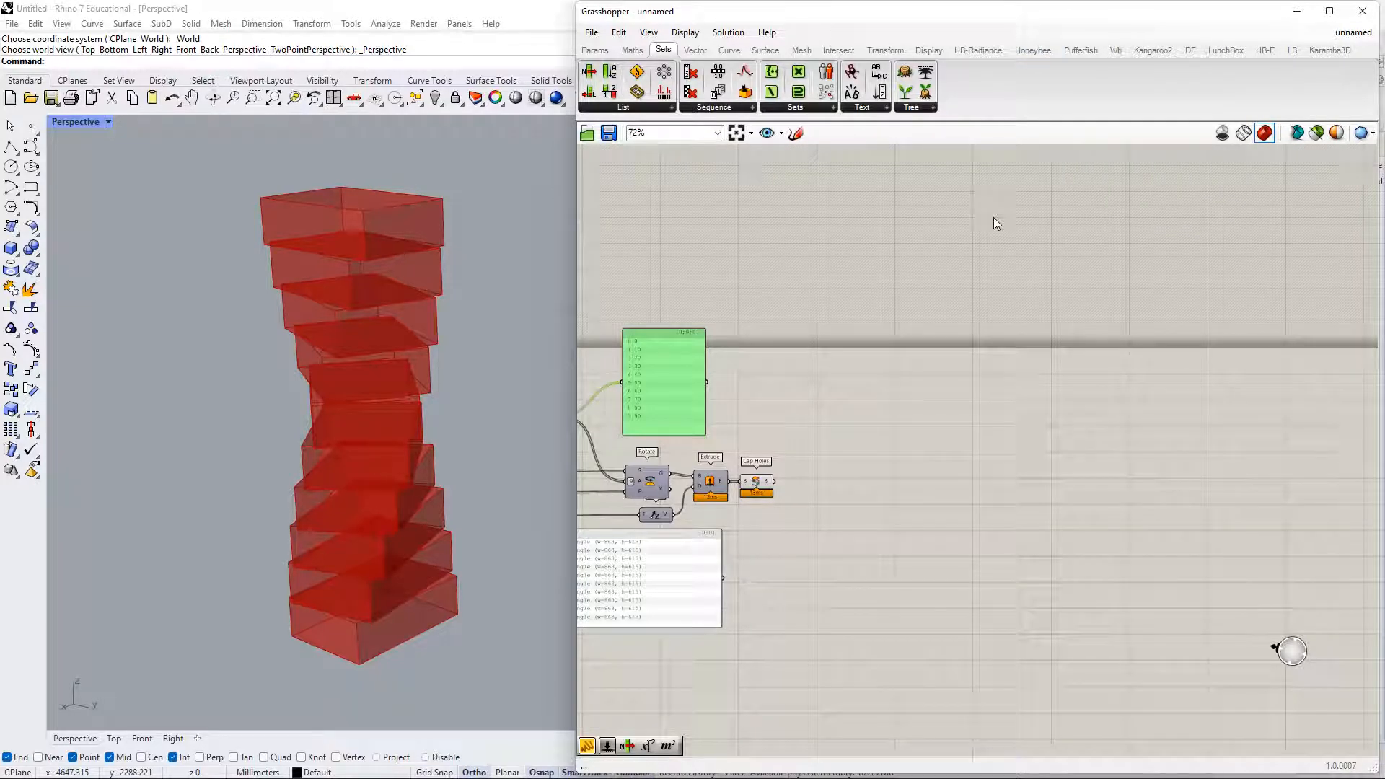
right_drag(806, 418, 915, 371)
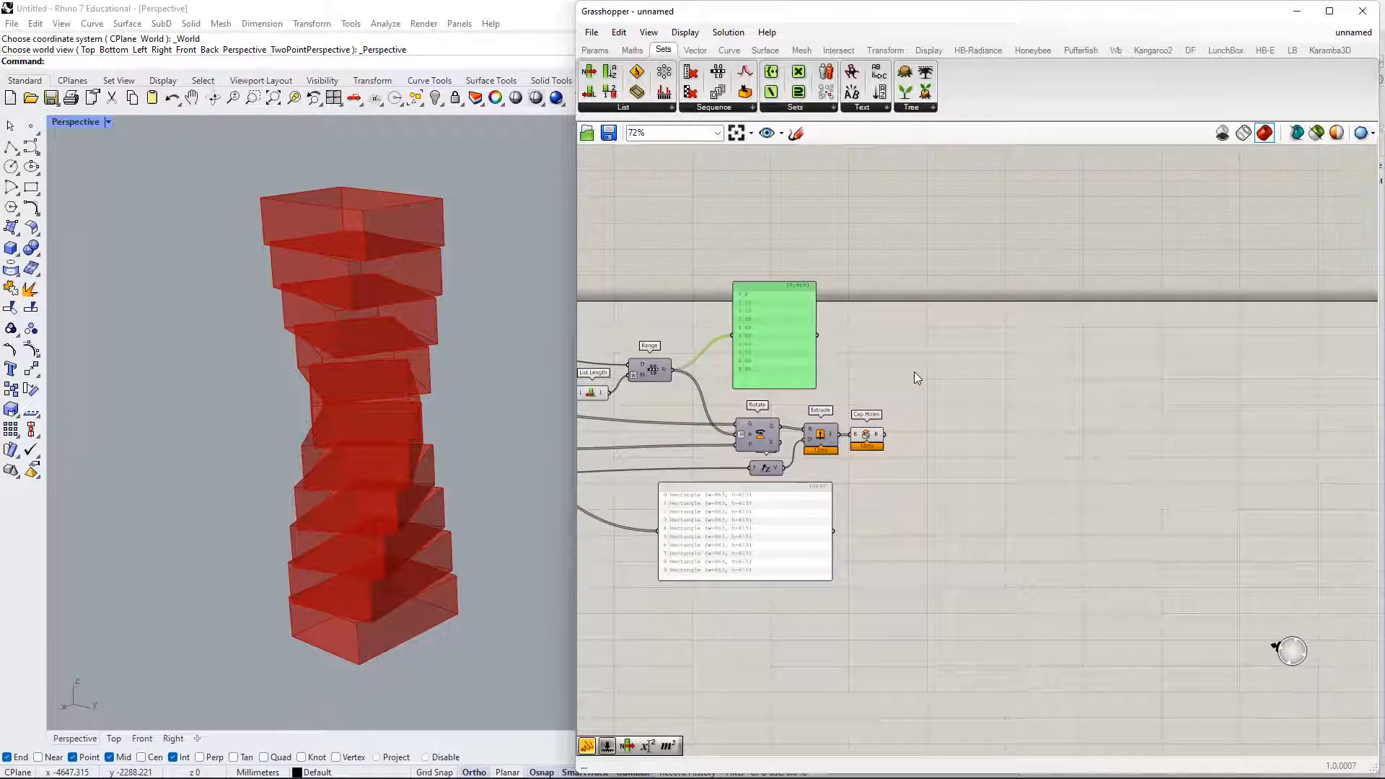
drag(796, 573, 794, 602)
drag(773, 475, 772, 495)
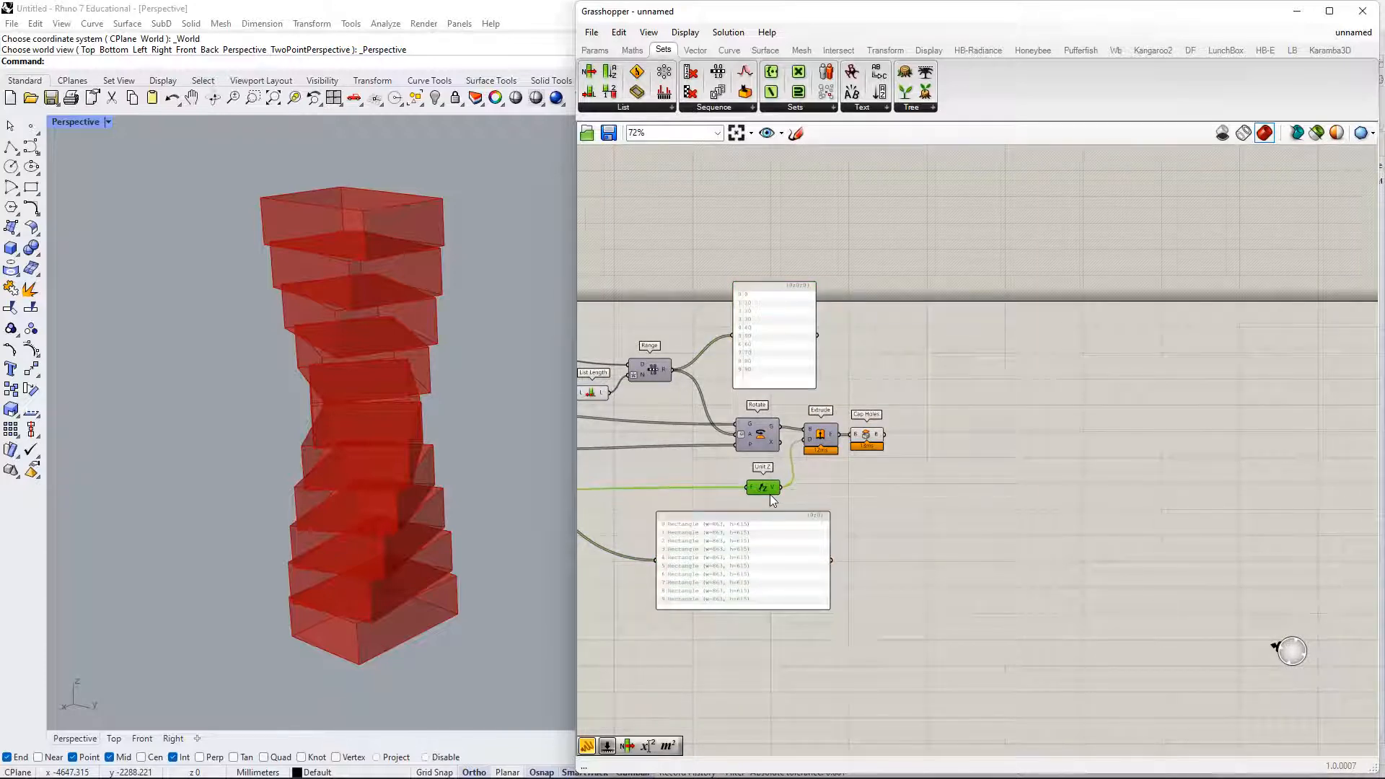
right_drag(992, 462, 939, 497)
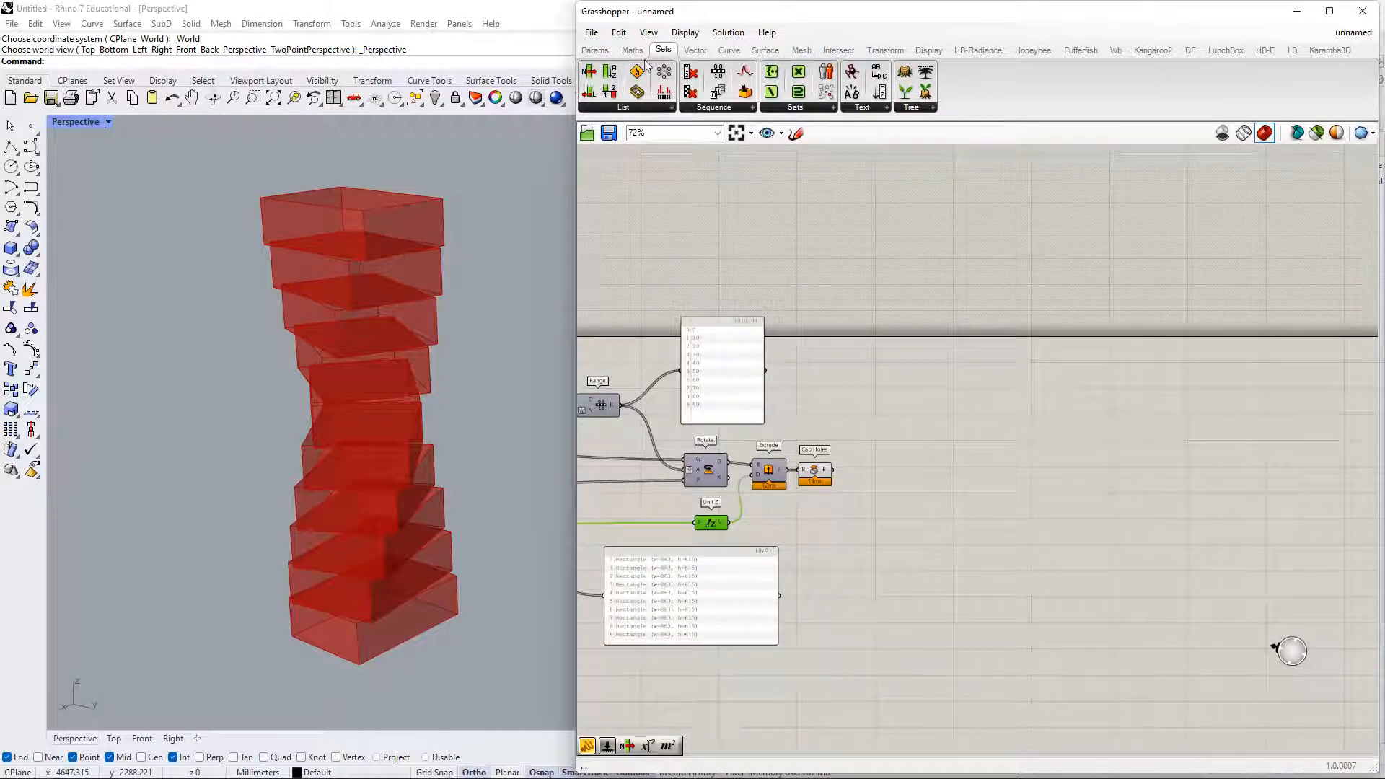
double_click(886, 247)
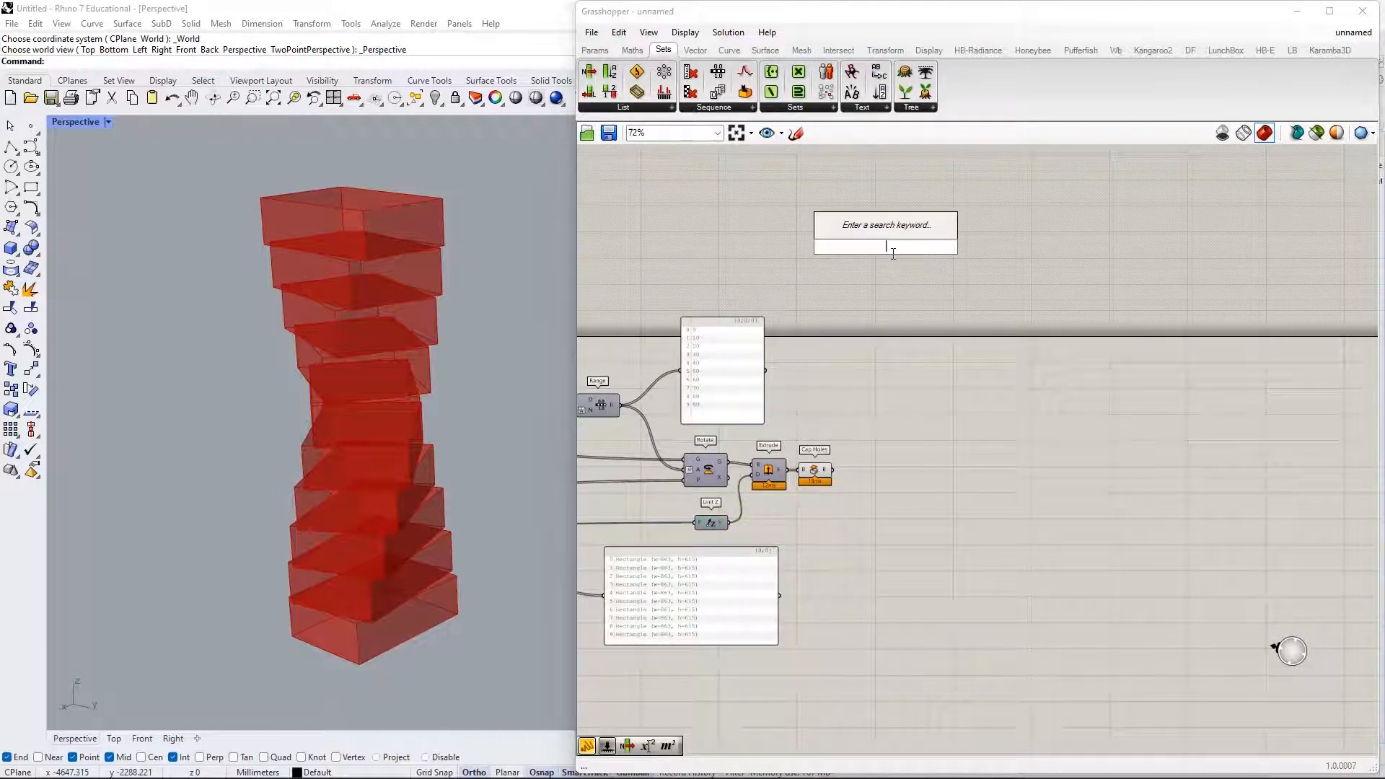
click(873, 333)
double_click(884, 329)
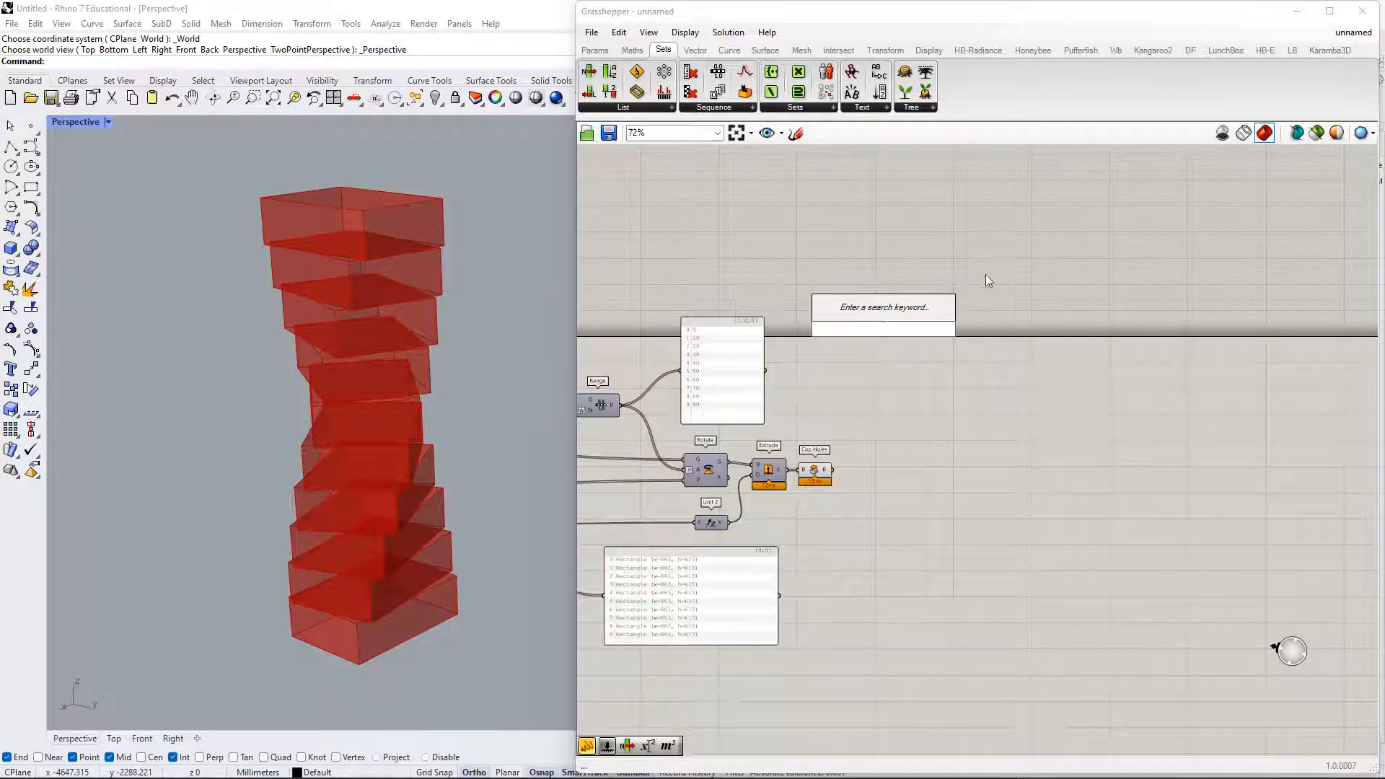
click(976, 397)
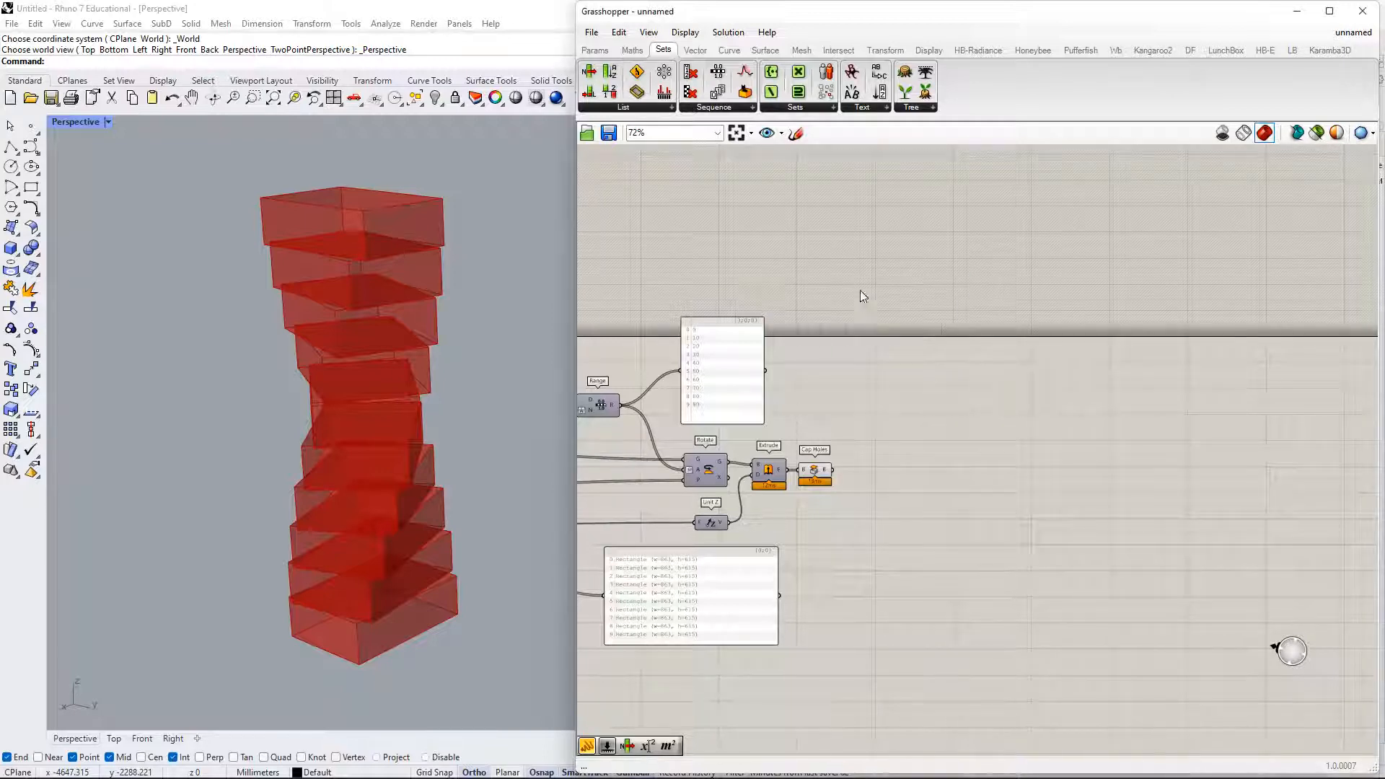